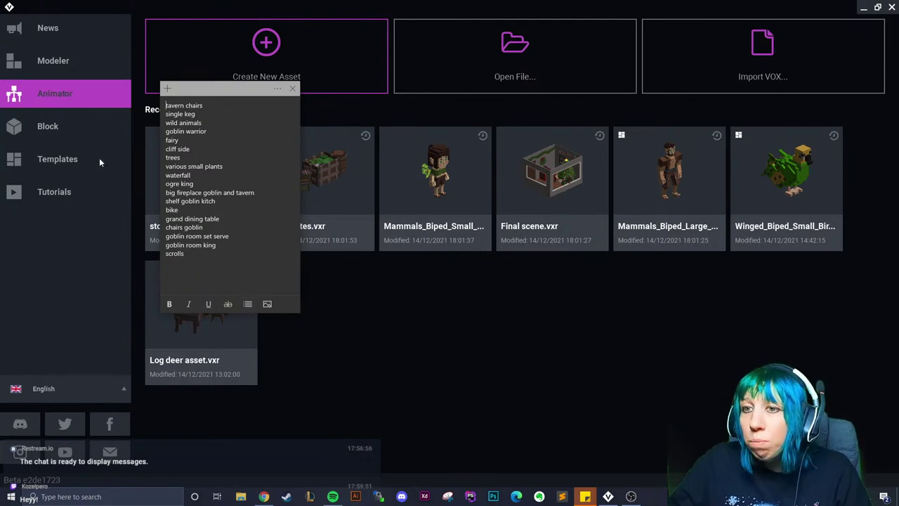
Dismiss the to-do notes and open giant fireplace.vxr from randon items > giant fireplace
triple_click(224, 193)
key("alt+Tab")
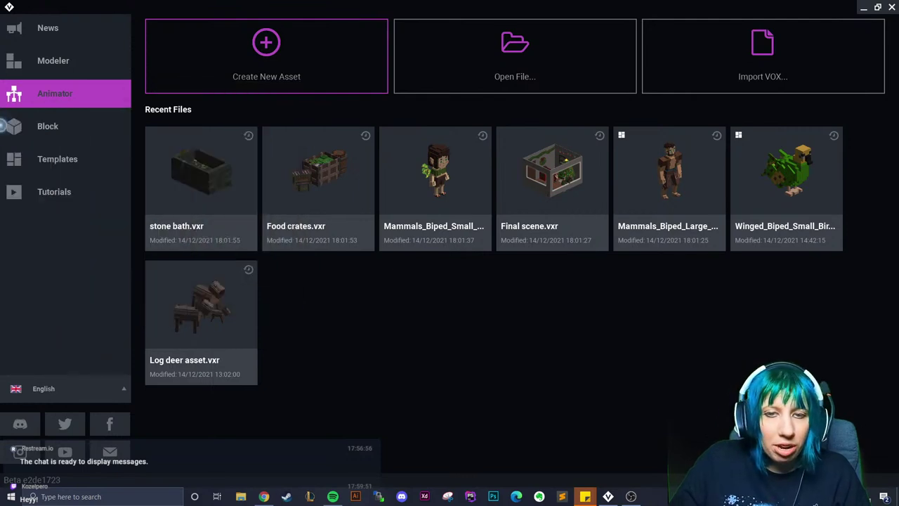
left_click(434, 79)
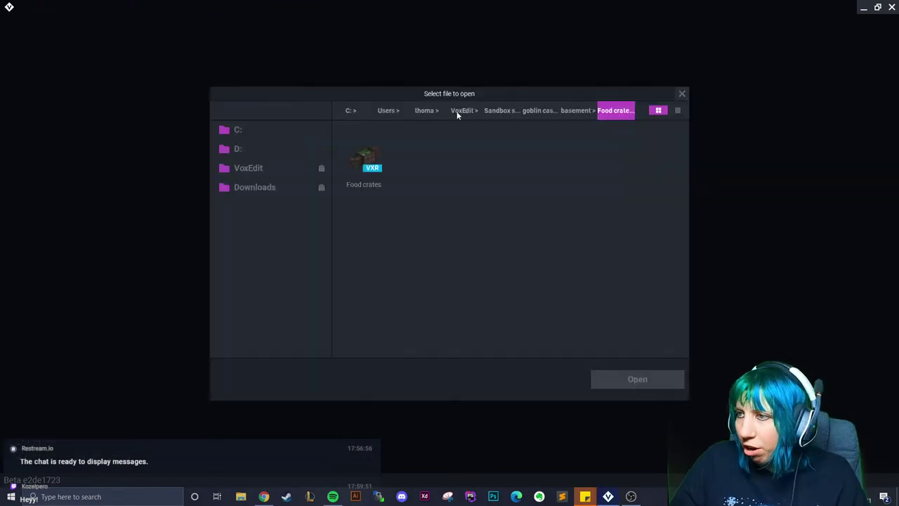
left_click(540, 111)
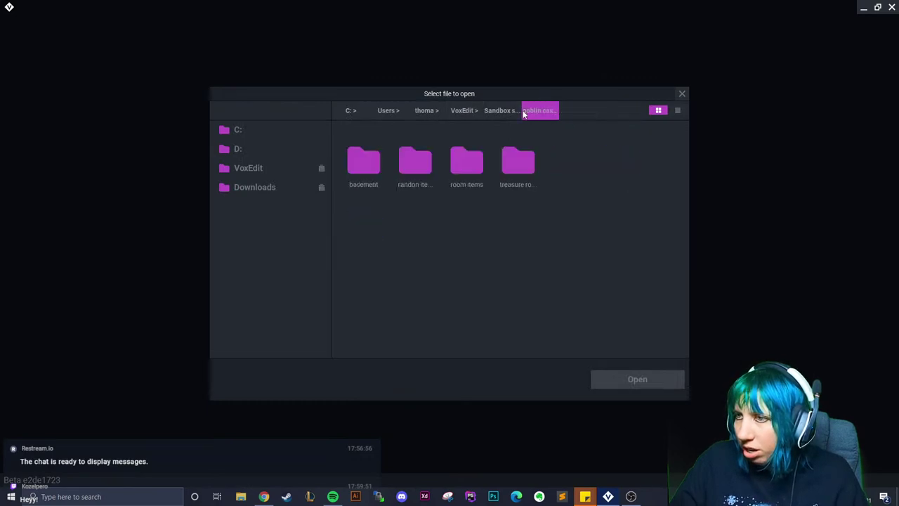
double_click(415, 162)
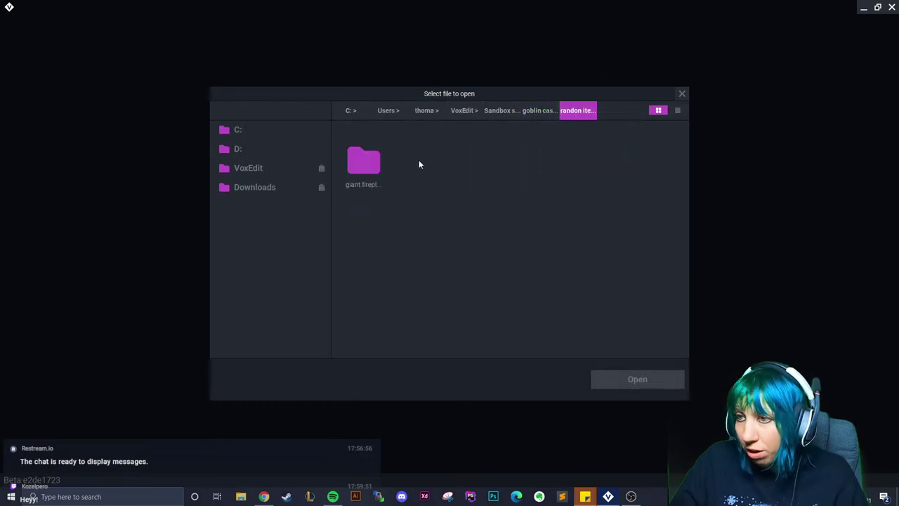
double_click(363, 161)
left_click(359, 163)
left_click(621, 381)
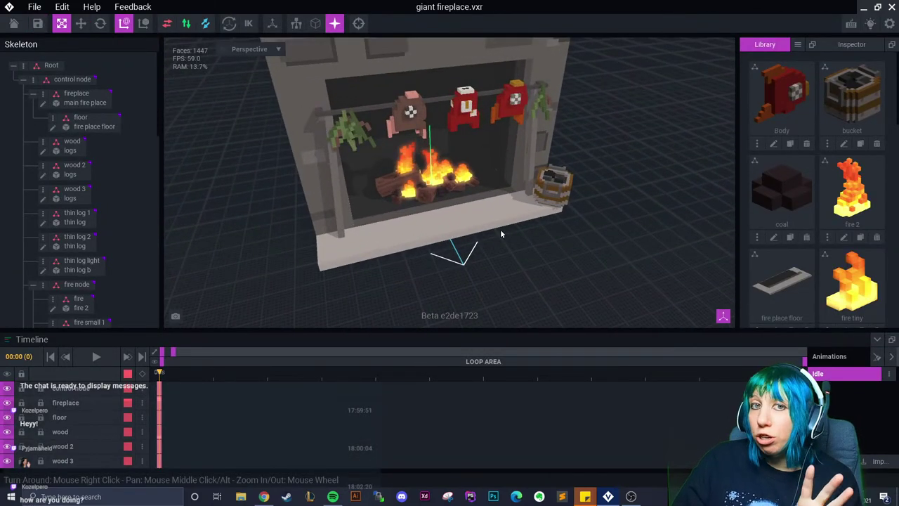
left_click(457, 212)
right_click_drag(457, 212, 457, 210)
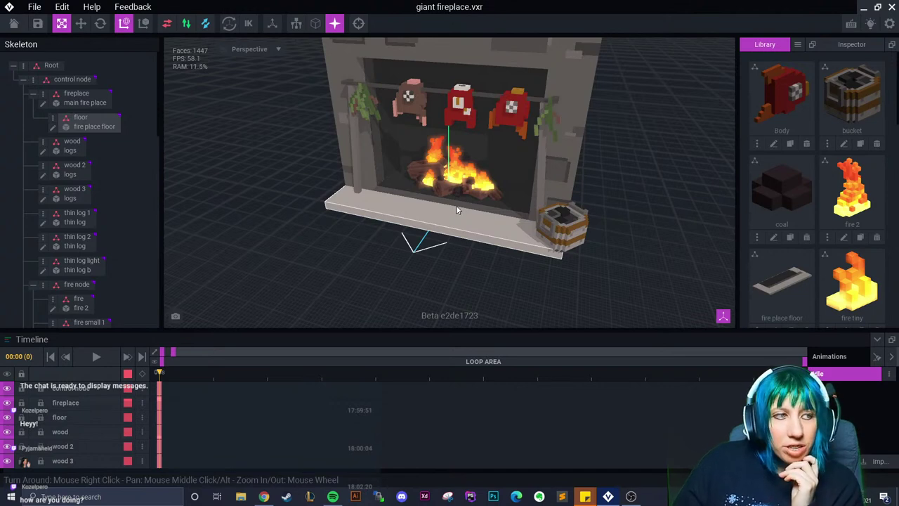
right_click_drag(456, 206, 457, 203)
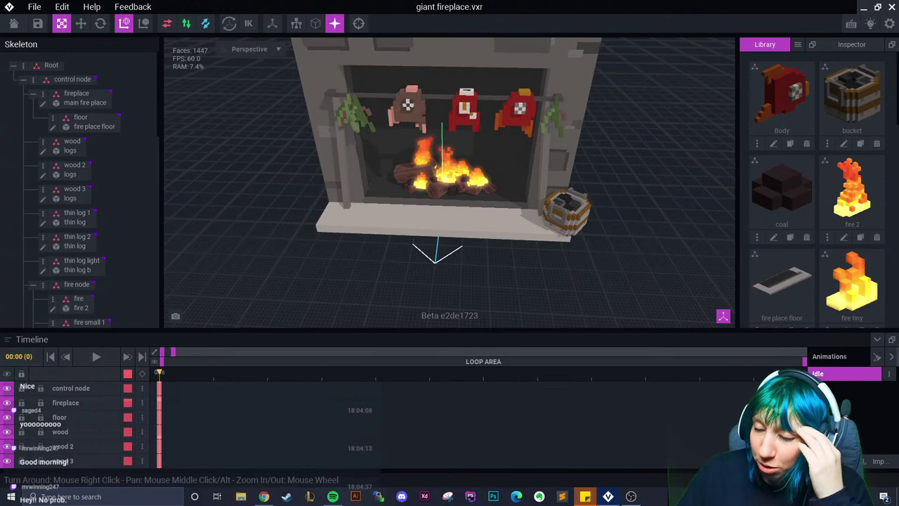
left_click(311, 211)
scroll(406, 210, "up", 5)
left_click(211, 183)
scroll(63, 225, "down", 1)
scroll(70, 253, "down", 5)
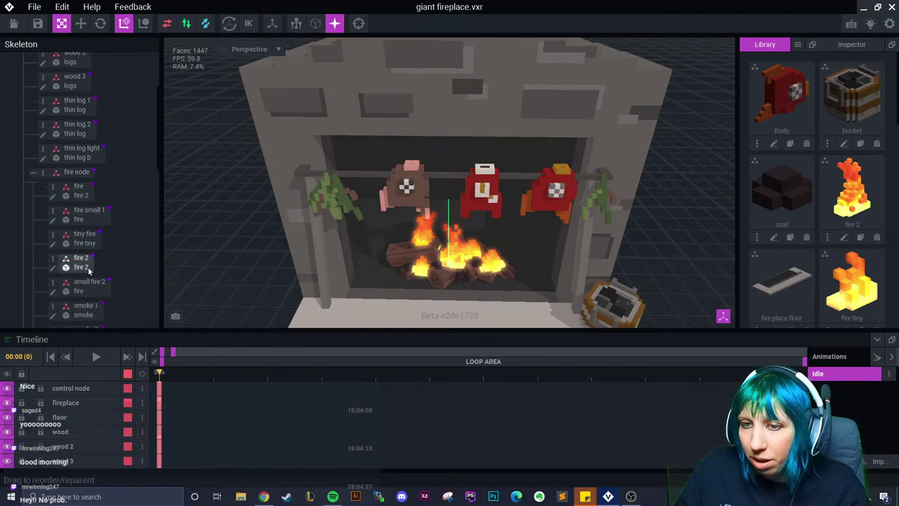
left_click(85, 240)
right_click_drag(393, 267, 409, 261)
scroll(351, 262, "down", 5)
scroll(409, 261, "up", 3)
right_click_drag(392, 136, 426, 145)
left_click(555, 189)
right_click_drag(555, 190, 570, 195)
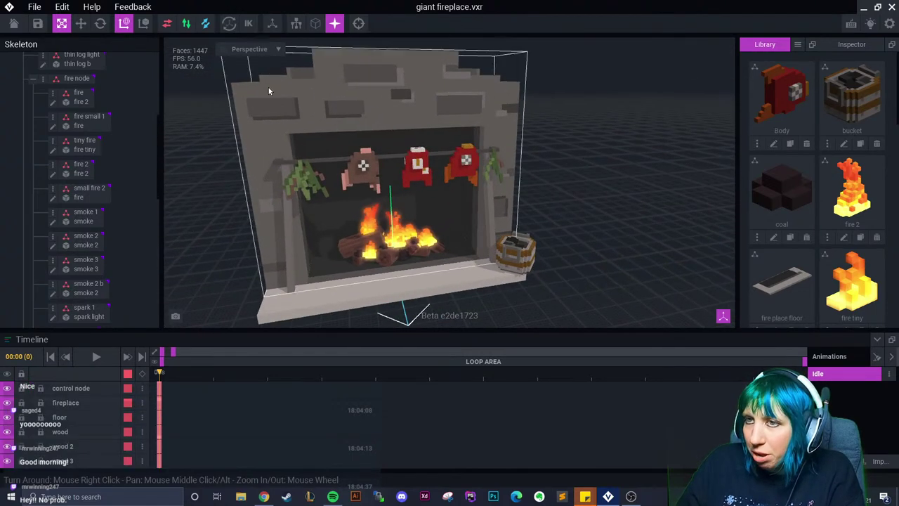
right_click_drag(325, 81, 337, 85)
right_click_drag(421, 200, 435, 206)
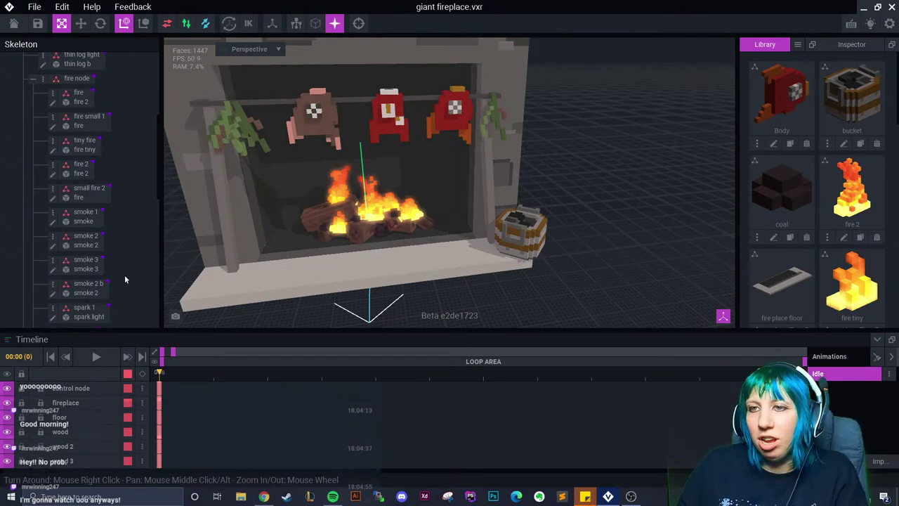
right_click_drag(392, 243, 411, 253)
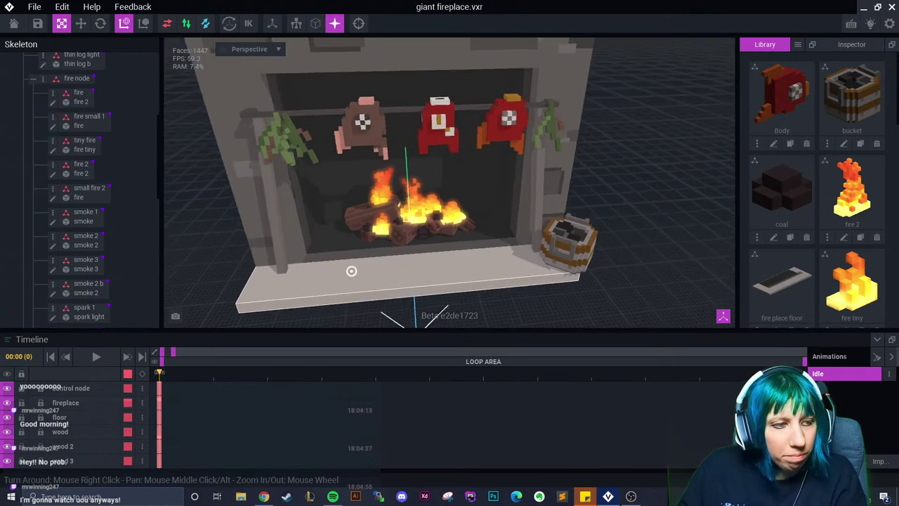
right_click_drag(435, 263, 640, 315)
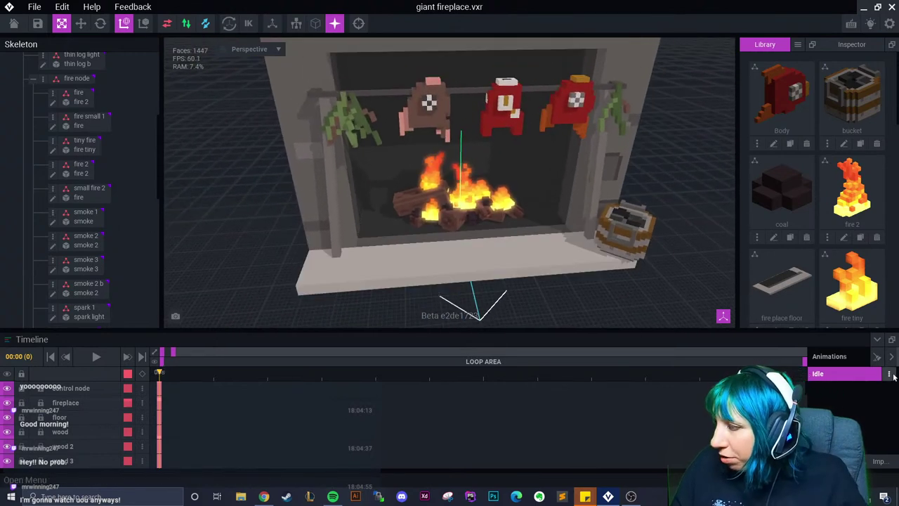
Rename the Idle animation to 'Idle Fire 01'
left_click(836, 374)
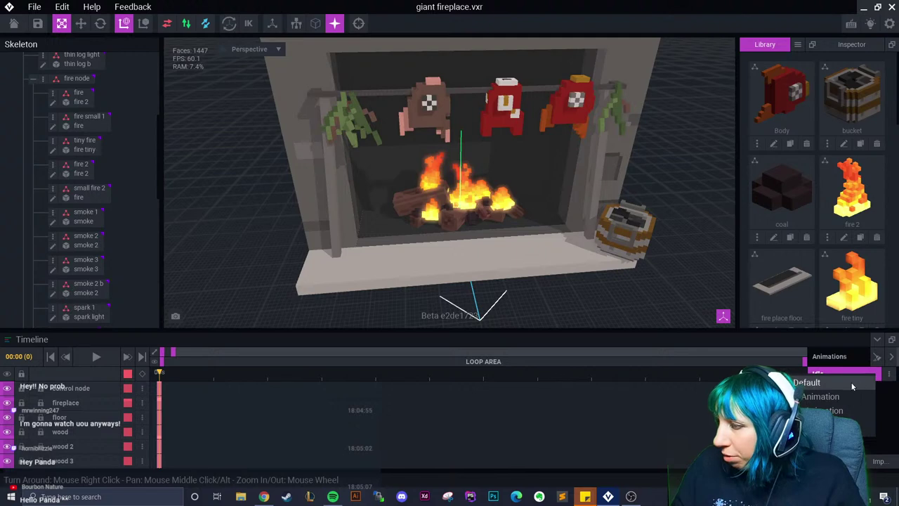
left_click(828, 411)
type("Idle")
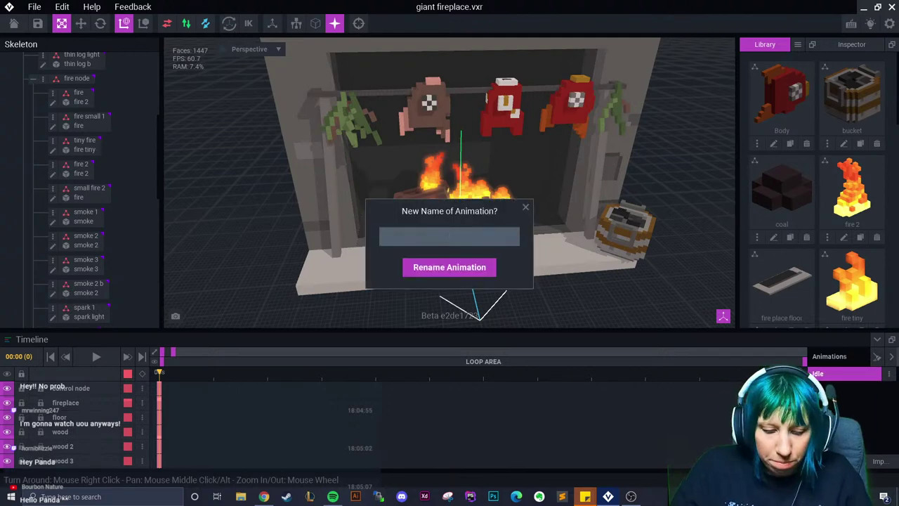
type(" F")
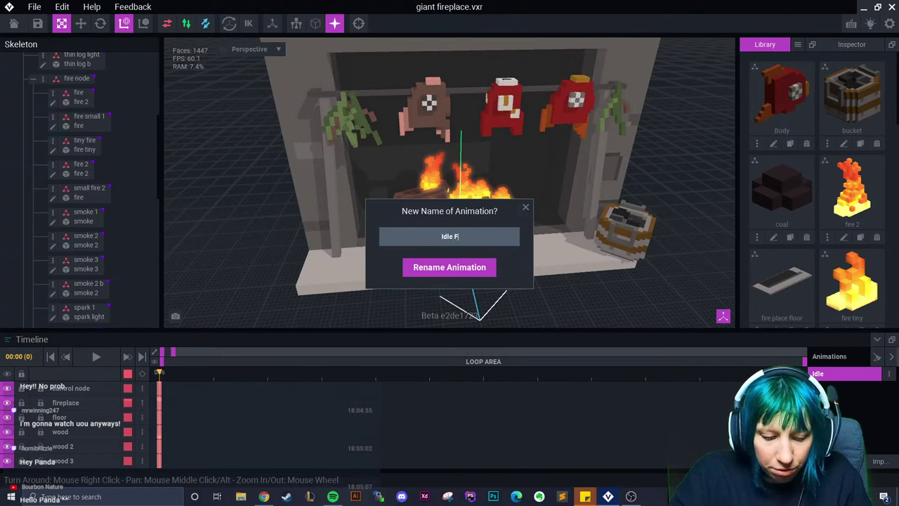
type("ire 01")
key("Return")
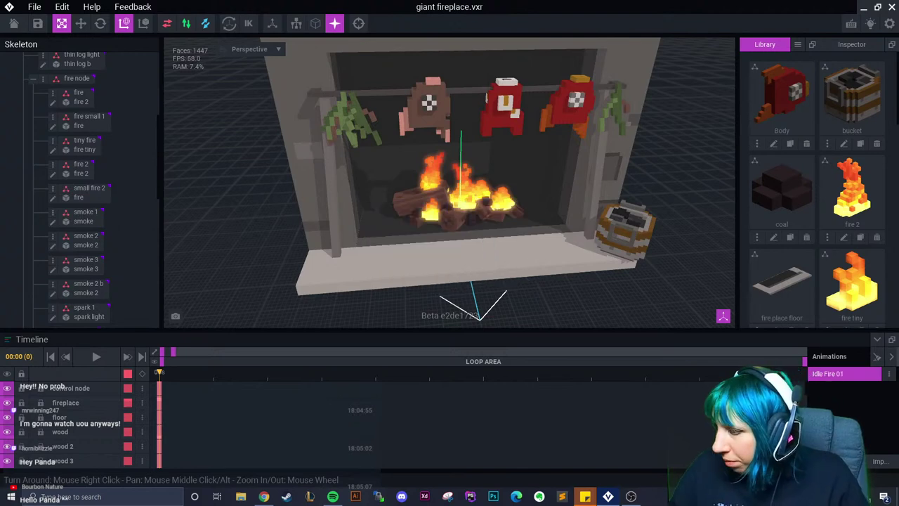
Create two new animations named 'Idle 01' and 'Fire On 01'
type("Idle 01")
left_click(484, 269)
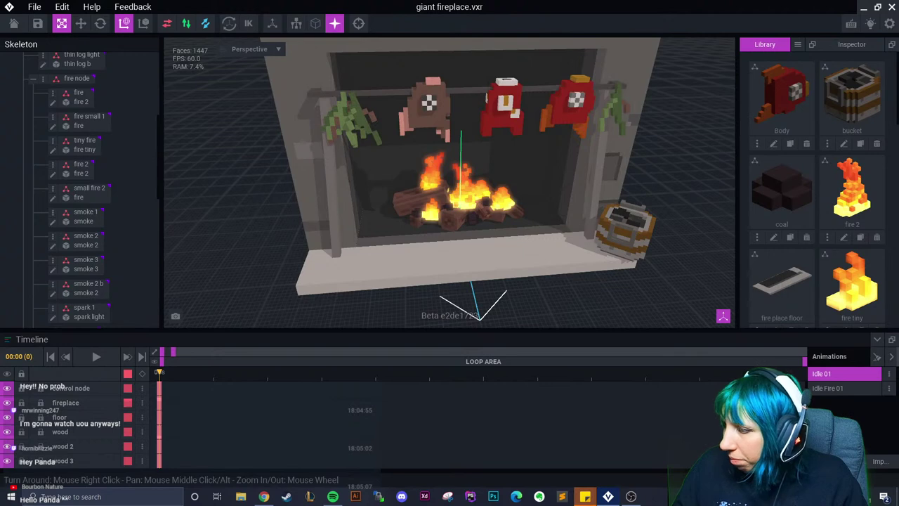
type("Fir")
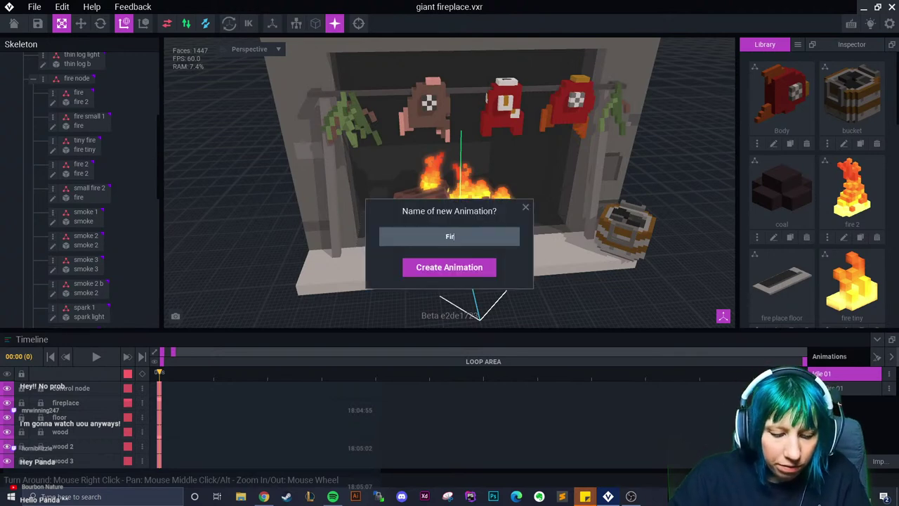
type("e On 01")
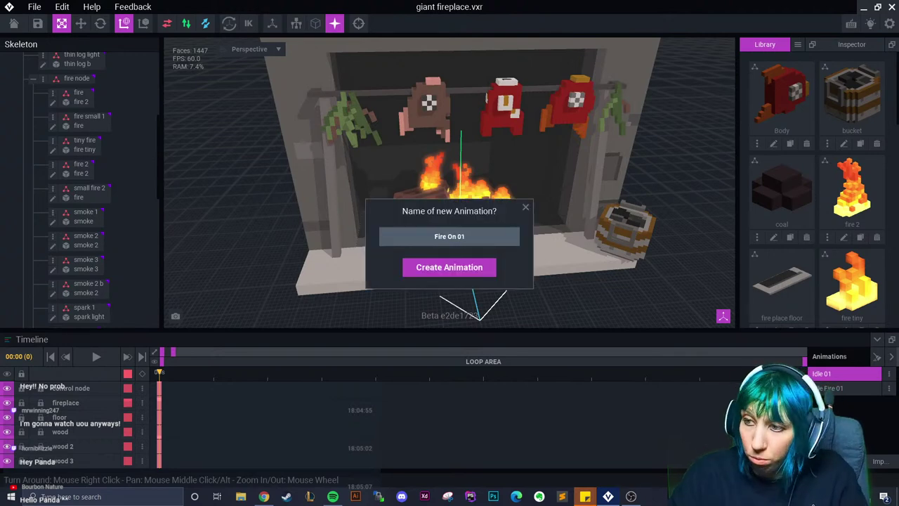
left_click(448, 267)
right_click_drag(492, 239, 478, 176)
scroll(475, 213, "up", 2)
left_click(404, 123)
right_click_drag(404, 123, 401, 109)
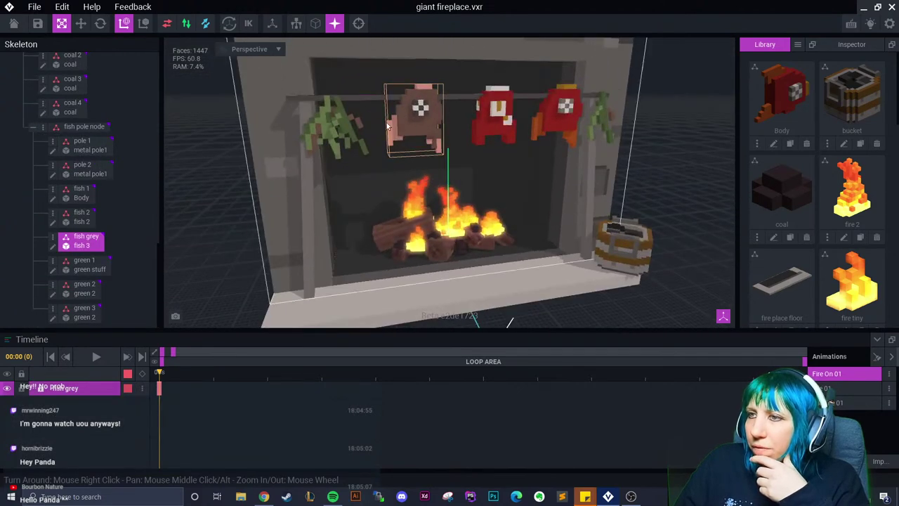
right_click_drag(557, 119, 493, 151)
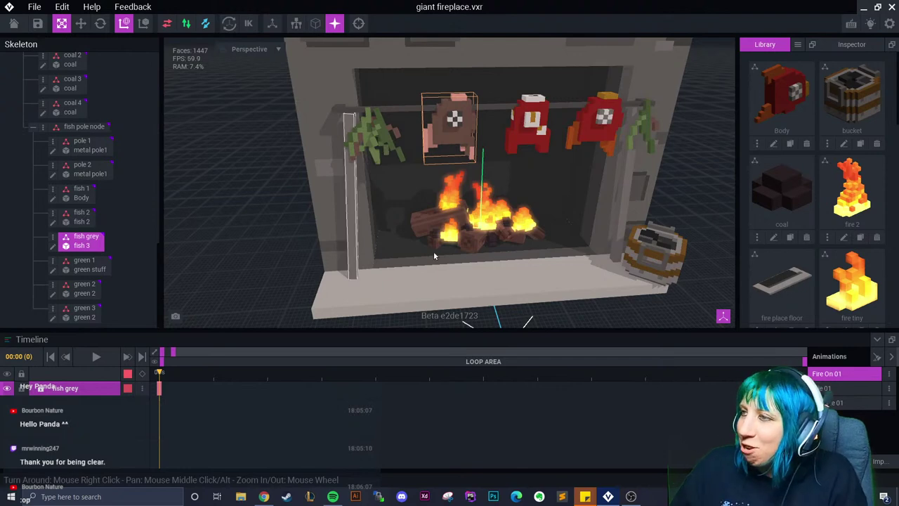
scroll(524, 185, "up", 5)
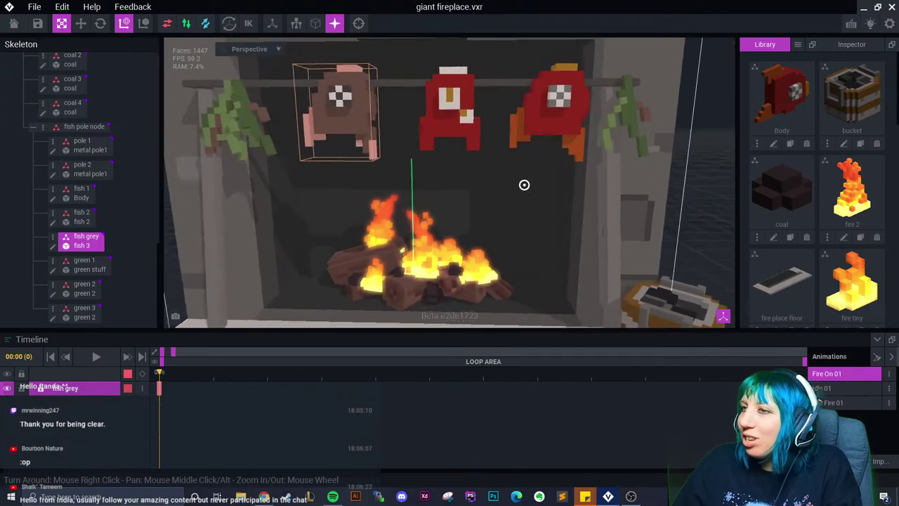
scroll(524, 185, "down", 3)
right_click_drag(524, 184, 487, 188)
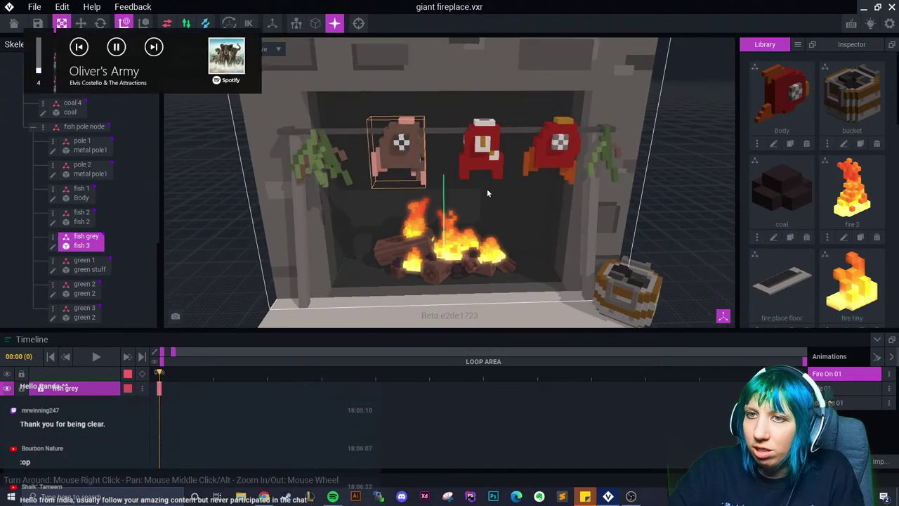
right_click_drag(546, 204, 527, 202)
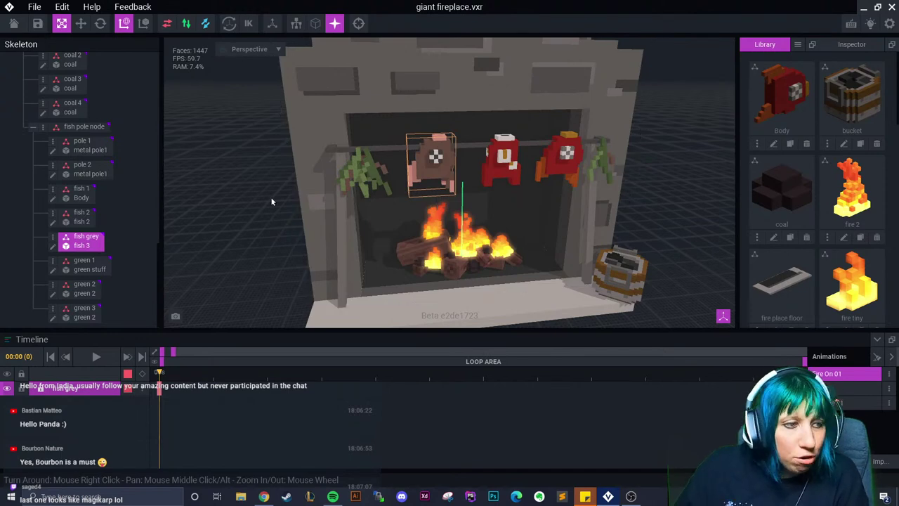
Clone the Body fish model as 'crispy fish', then delete that copy
left_click(790, 145)
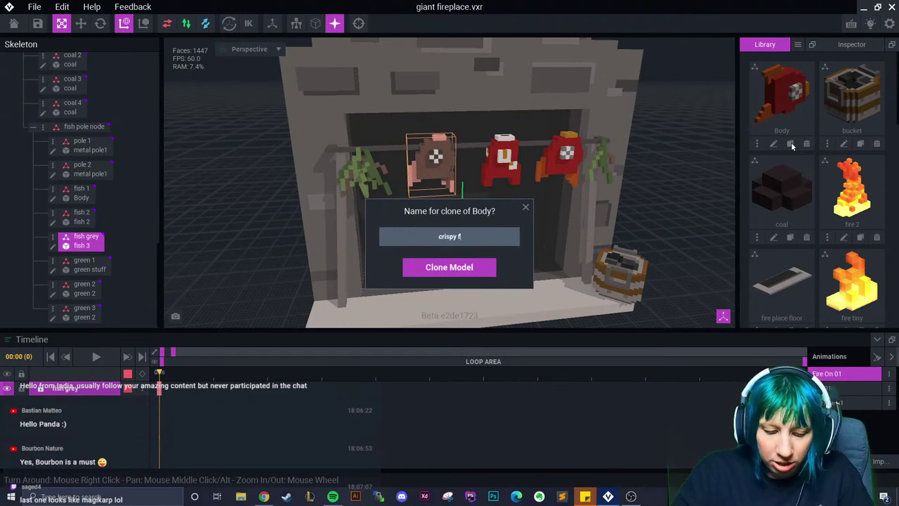
key("Return")
scroll(371, 137, "up", 3)
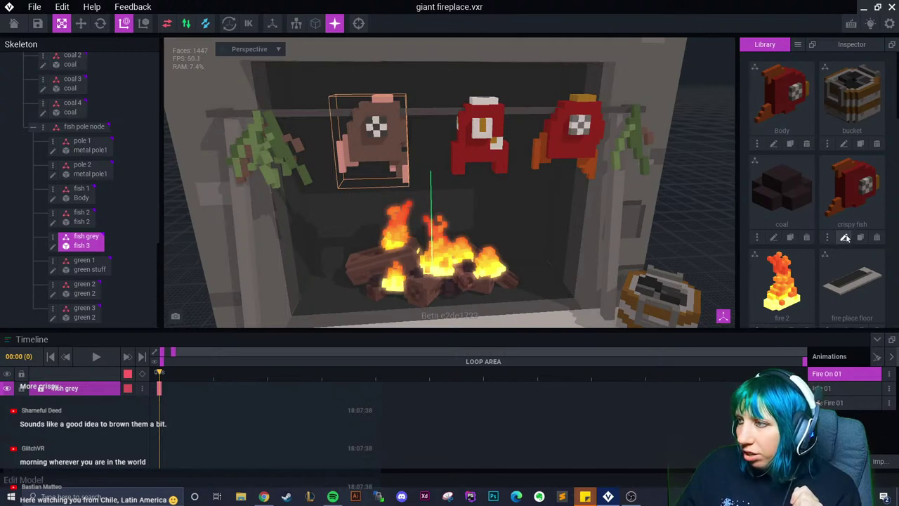
left_click(876, 238)
left_click(395, 179)
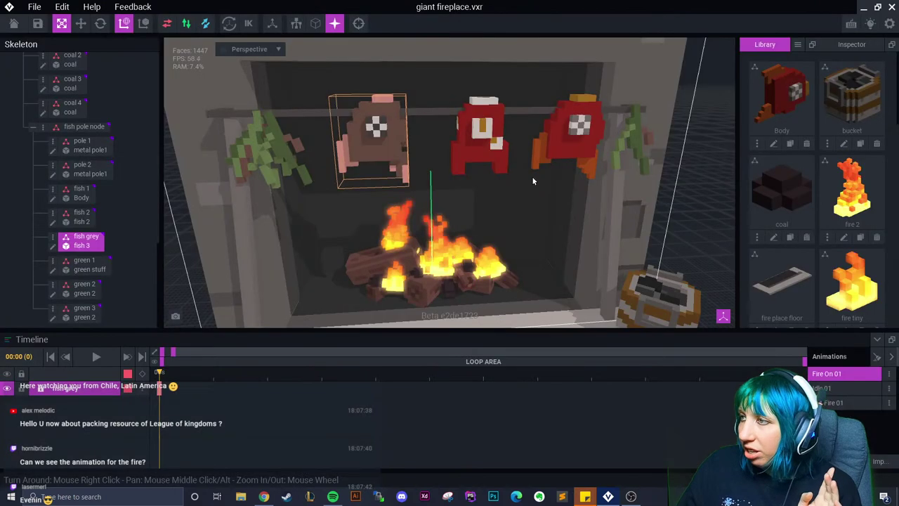
Clone the Body fish model again, naming the copy 'fish green'
left_click(790, 145)
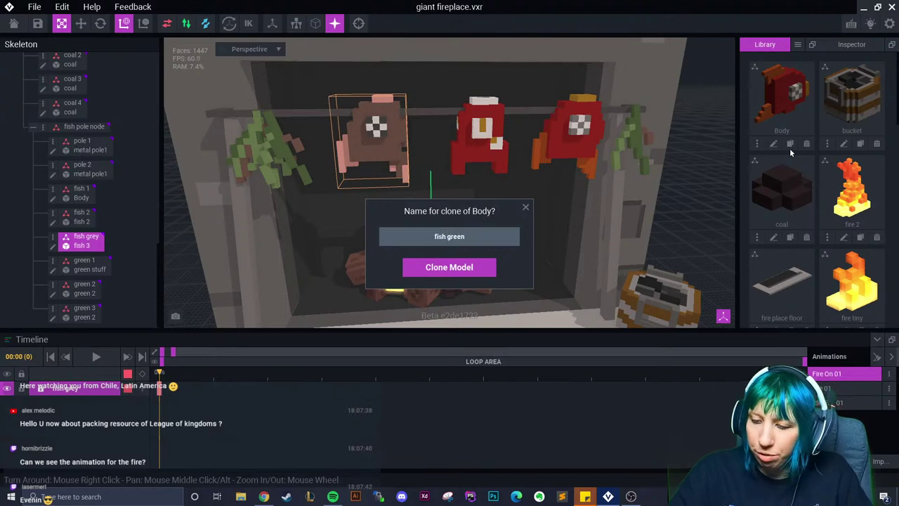
key("Return")
scroll(819, 200, "down", 5)
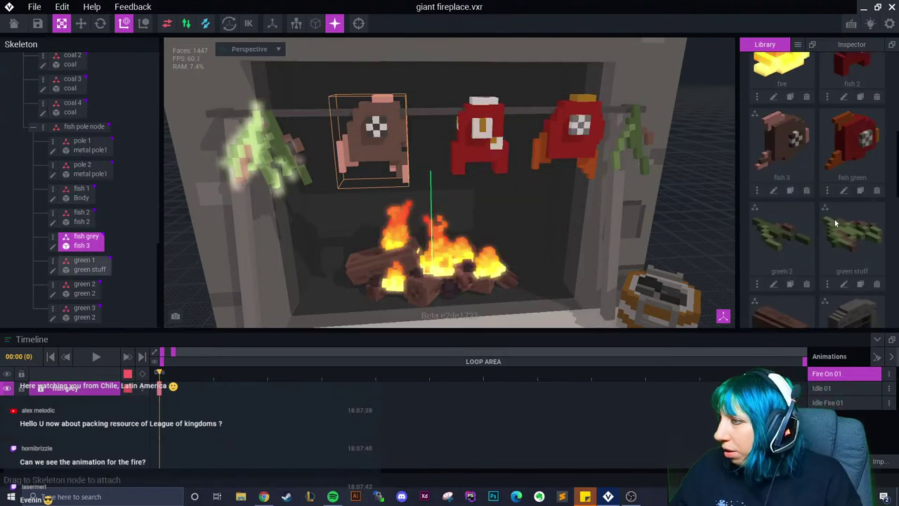
Open fish green, snap it to a front view, then close and save it
left_click(844, 190)
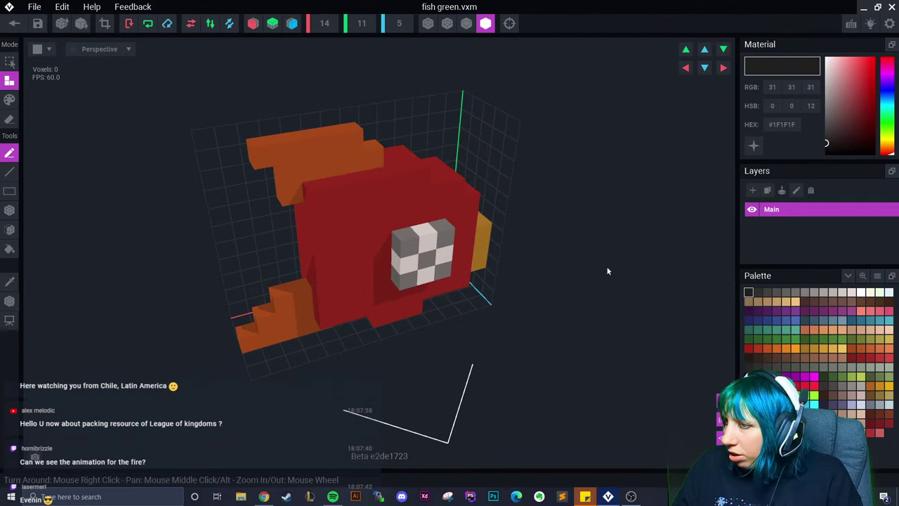
scroll(435, 205, "up", 3)
left_click(466, 23)
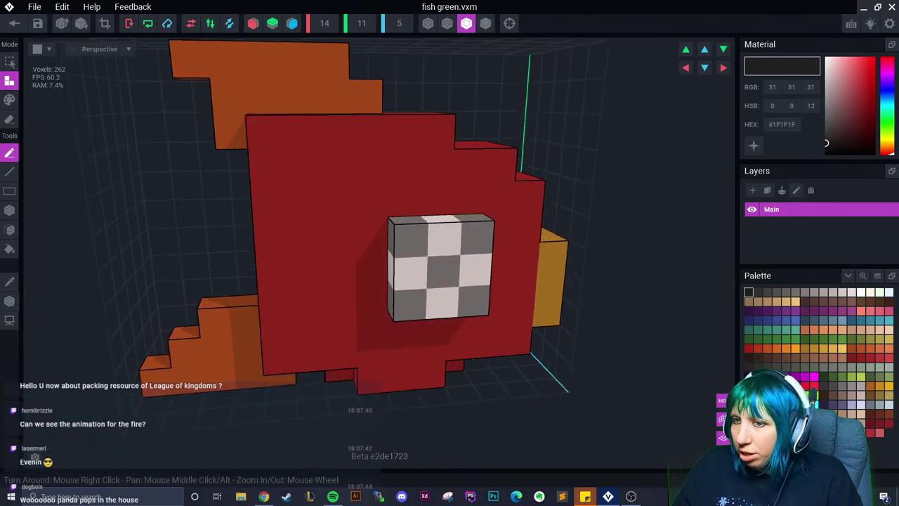
key("ctrl+w")
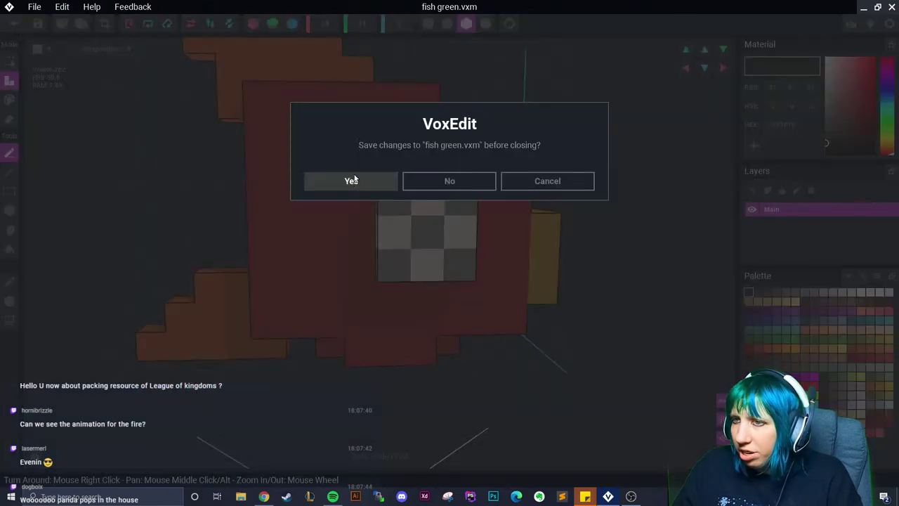
left_click(352, 181)
Select the rightmost fish on the pole and reopen fish green for editing
scroll(385, 155, "up", 5)
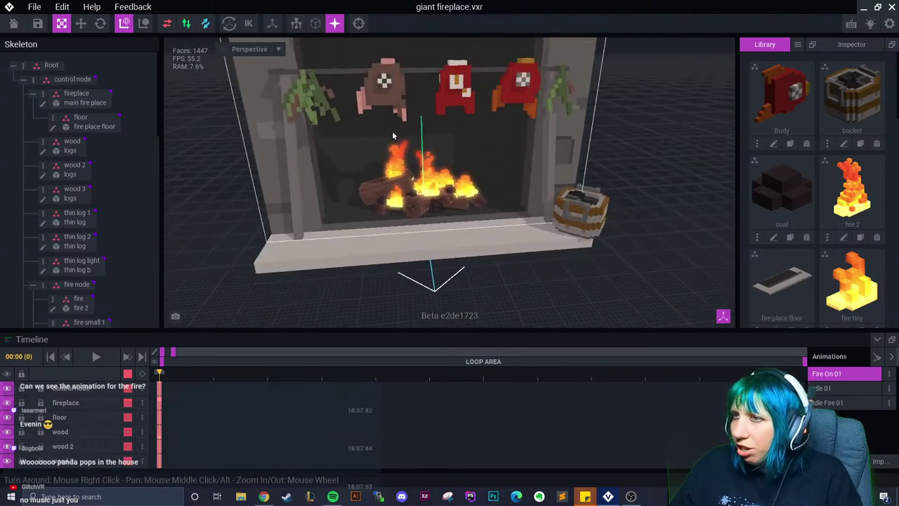
left_click(487, 127)
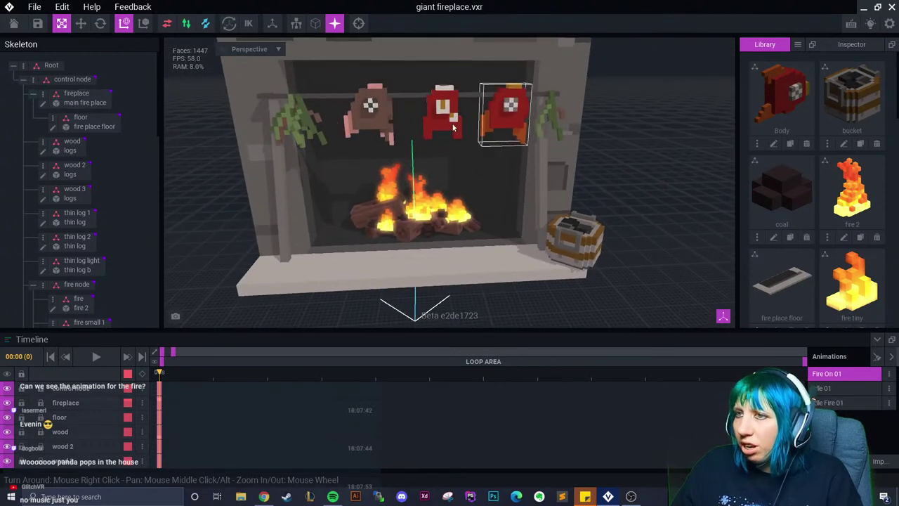
scroll(815, 189, "down", 3)
left_click(845, 286)
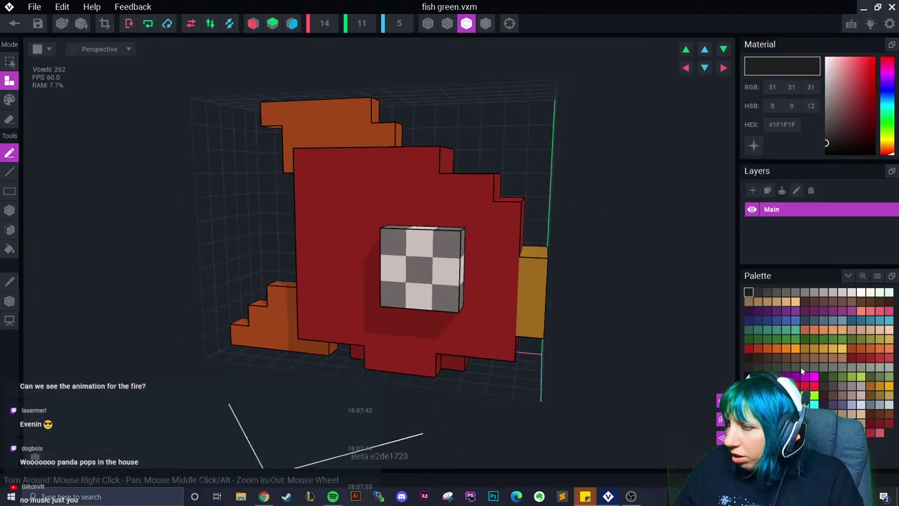
Fill the fish's red body dark green with the Paint-mode Fill bucket
left_click(832, 376)
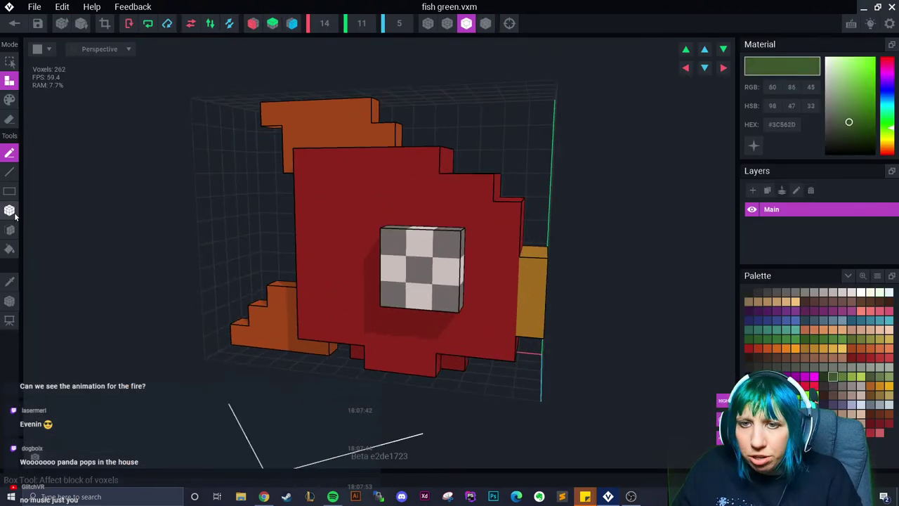
left_click(9, 249)
left_click(9, 100)
left_click(349, 340)
right_click_drag(349, 340, 401, 321)
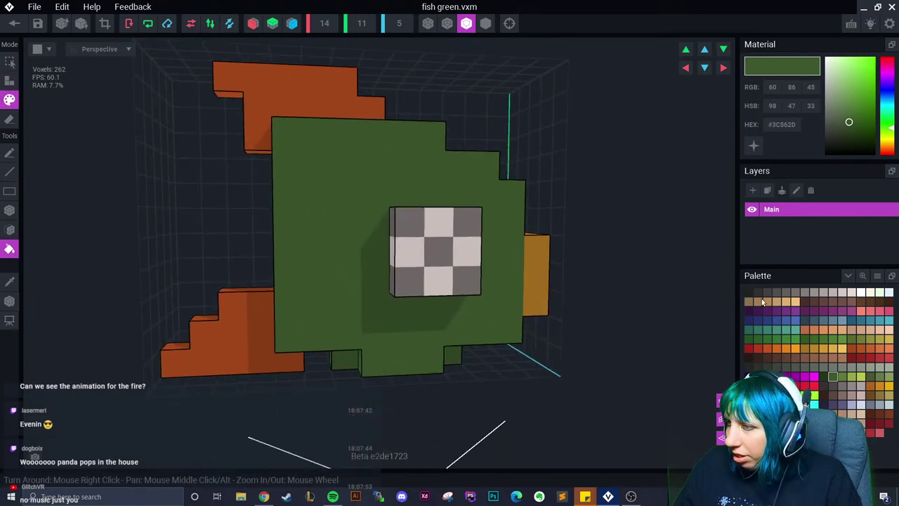
Repaint the eye's top and bottom squares dark grey
left_click(409, 223)
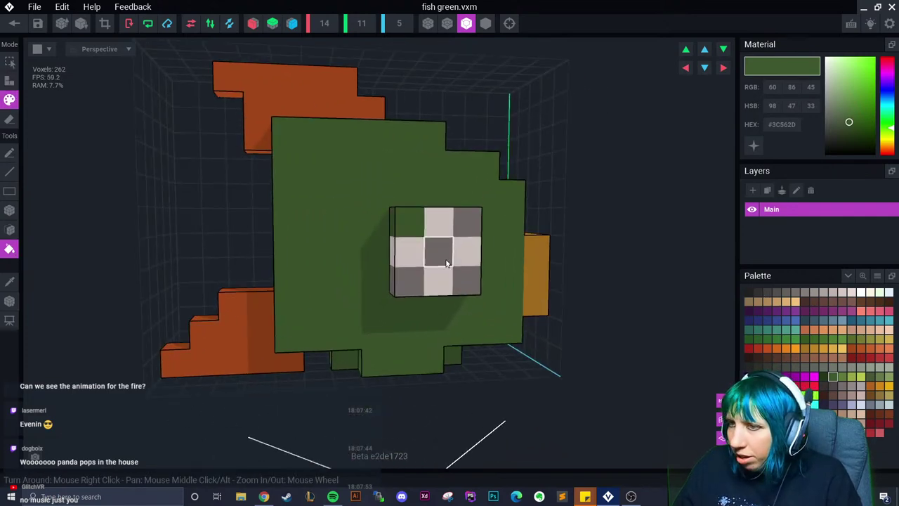
left_click(758, 292)
left_click(411, 226)
left_click(465, 219)
right_click_drag(461, 277, 558, 227)
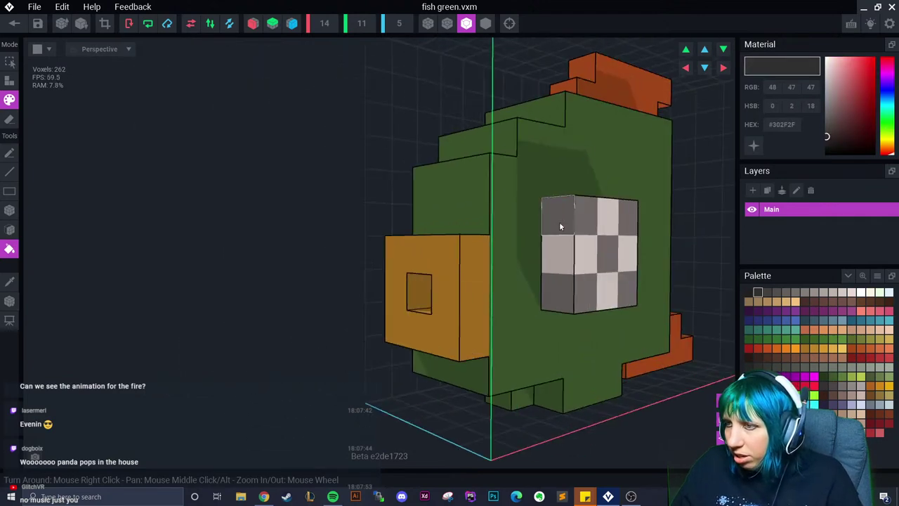
left_click(583, 290)
left_click(628, 290)
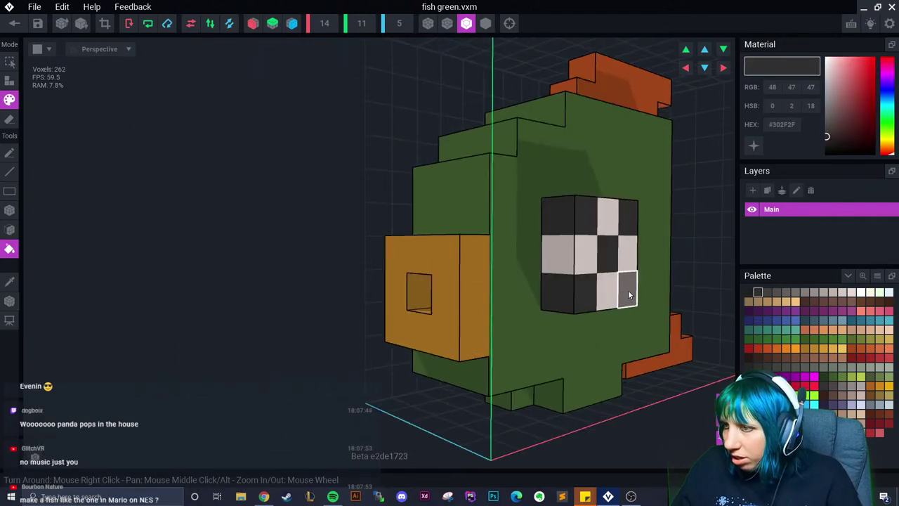
Fill the fish's orange mouth red
left_click(455, 307)
left_click(861, 358)
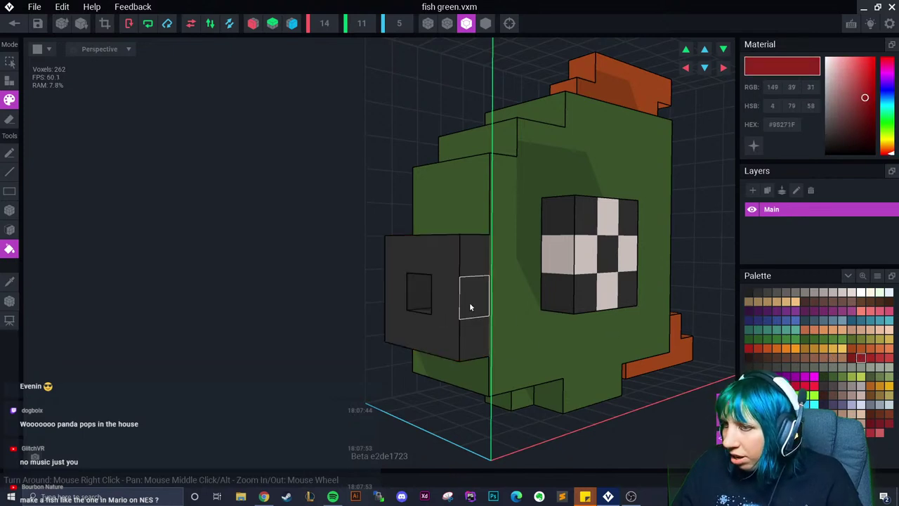
left_click(471, 307)
Fill the top and bottom fins dark purple
right_click_drag(472, 346, 485, 345)
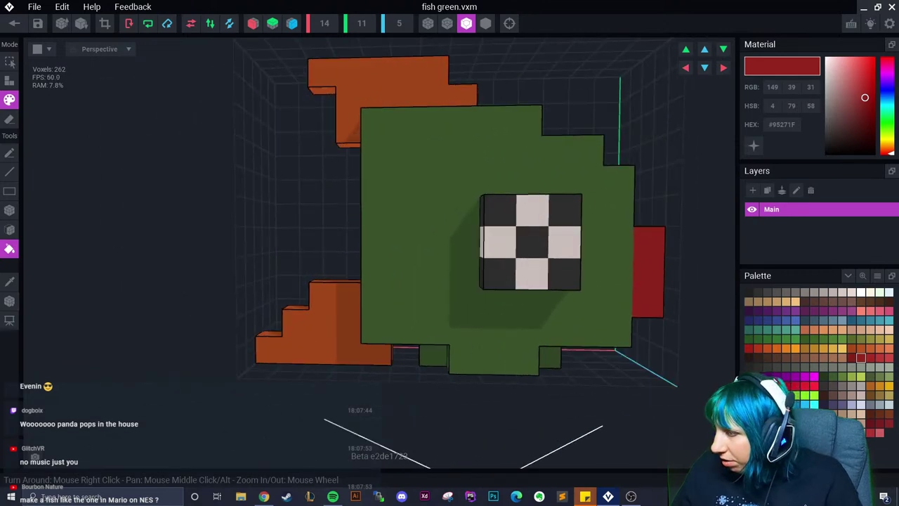
left_click(754, 310)
left_click(321, 297)
left_click(380, 112)
right_click_drag(380, 113, 387, 181)
left_click(9, 282)
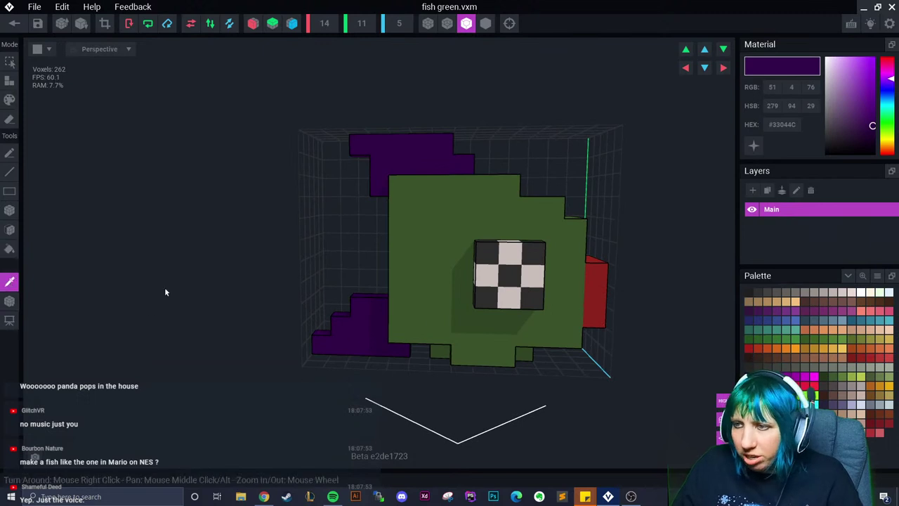
left_click(442, 250)
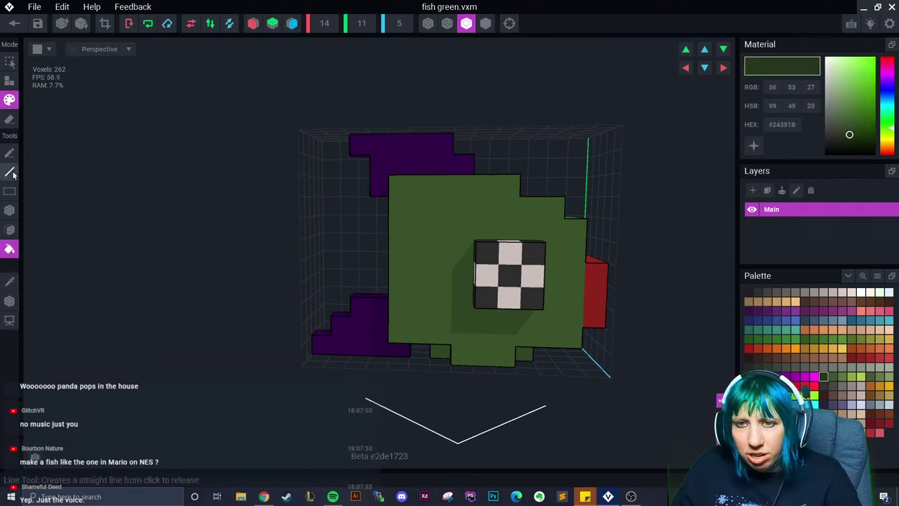
Paint about a dozen darker green spots across the fish's body with the voxel brush
left_click(9, 210)
left_click(442, 228)
left_click(420, 206)
left_click(508, 228)
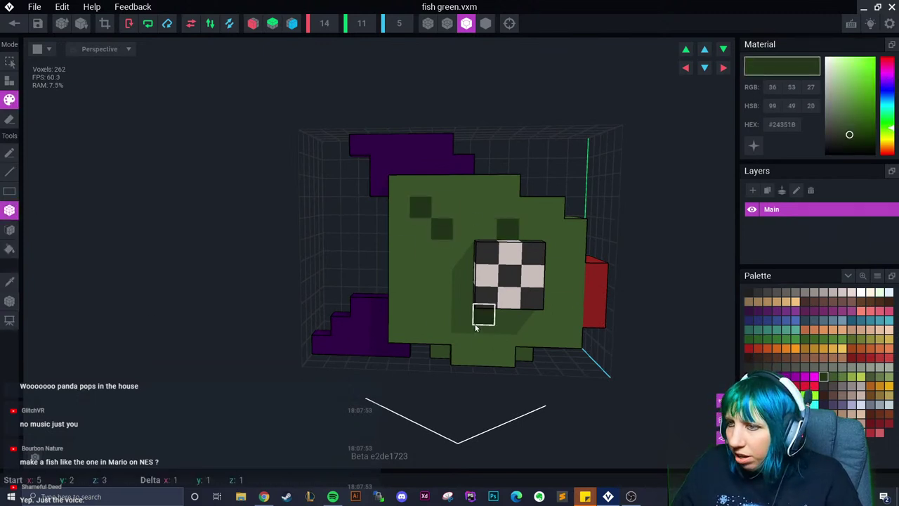
right_click_drag(477, 329, 613, 242)
mouse_move(602, 185)
right_mouse_down()
mouse_move(624, 194)
mouse_move(590, 161)
right_mouse_up()
left_click(562, 144)
left_click(623, 174)
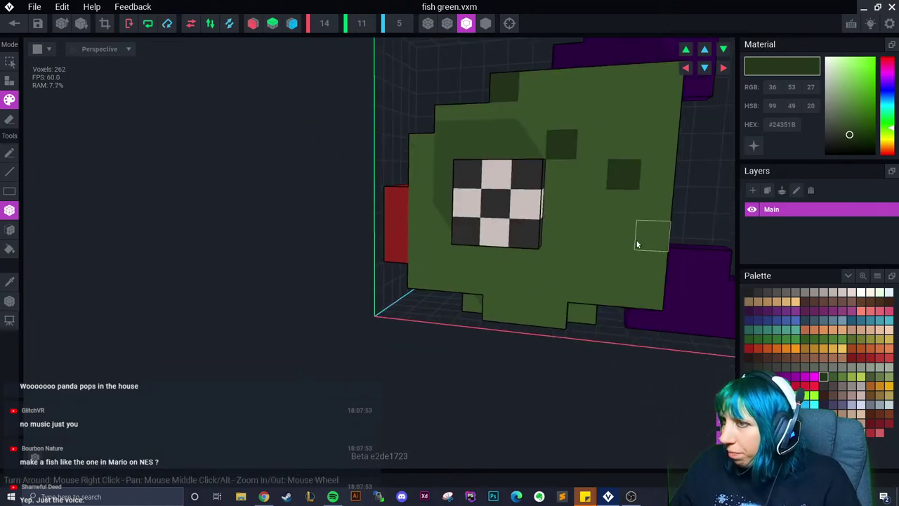
left_click(653, 235)
left_click(553, 287)
left_click(469, 281)
left_click(447, 201)
left_click(585, 261)
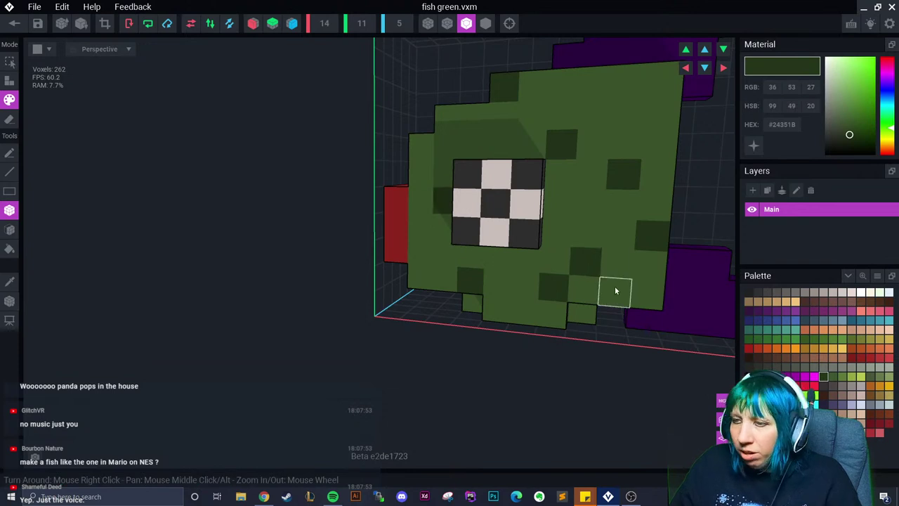
left_click(554, 286)
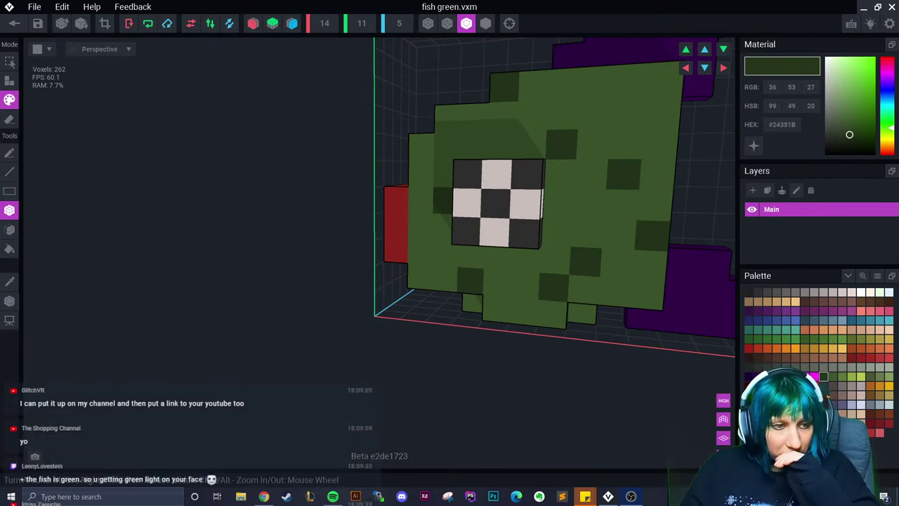
Sample the dark green and paint two more spots near the top of the body
right_click_drag(232, 281, 467, 312)
scroll(466, 311, "down", 3)
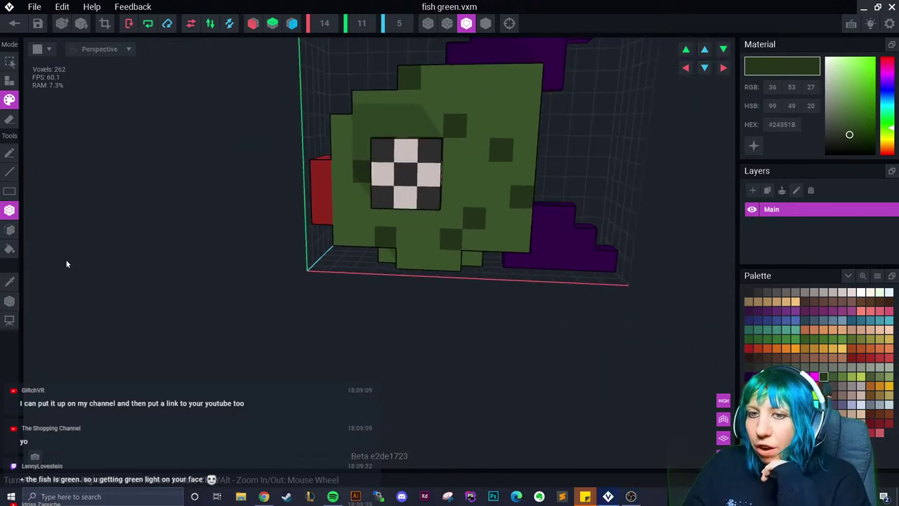
left_click(454, 124, "alt")
left_click(386, 102)
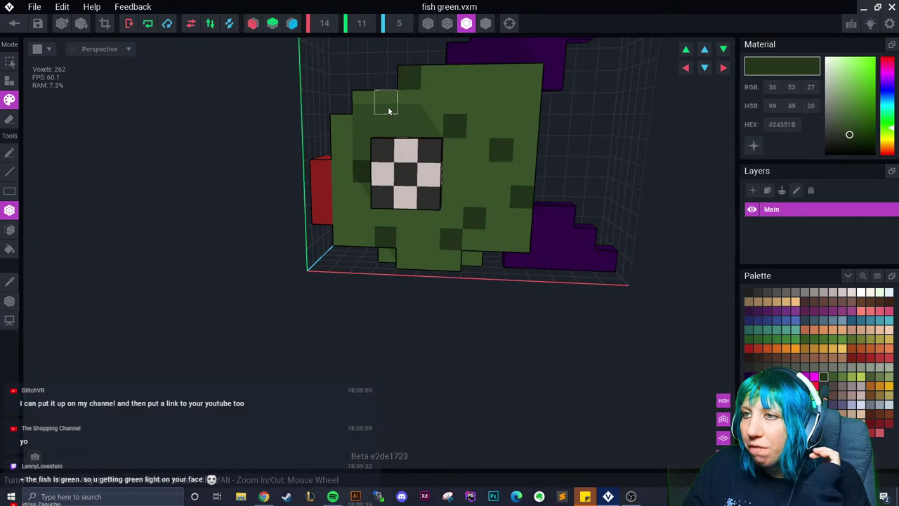
left_click(505, 102)
right_click_drag(403, 251, 323, 257)
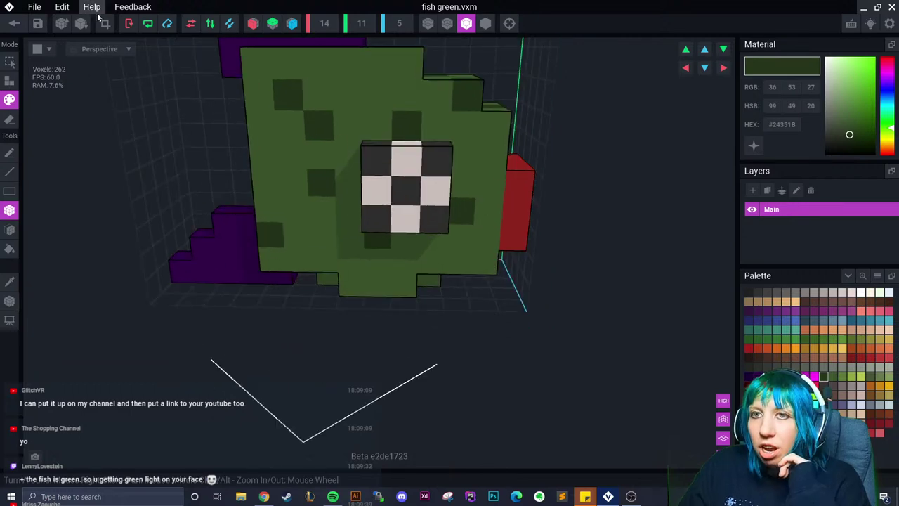
right_click_drag(148, 92, 68, 90)
Save fish green, then swap it in for the leftmost fish on the pole
left_click(15, 24)
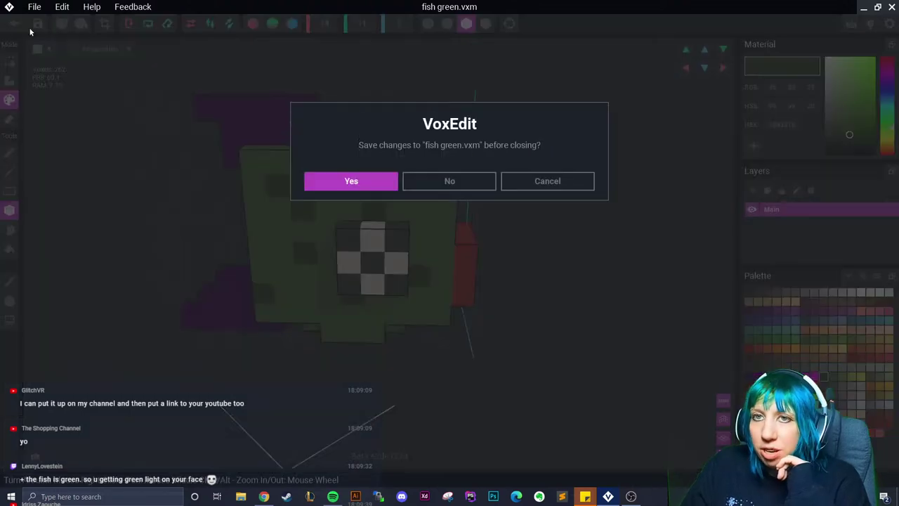
left_click(358, 180)
scroll(417, 194, "up", 3)
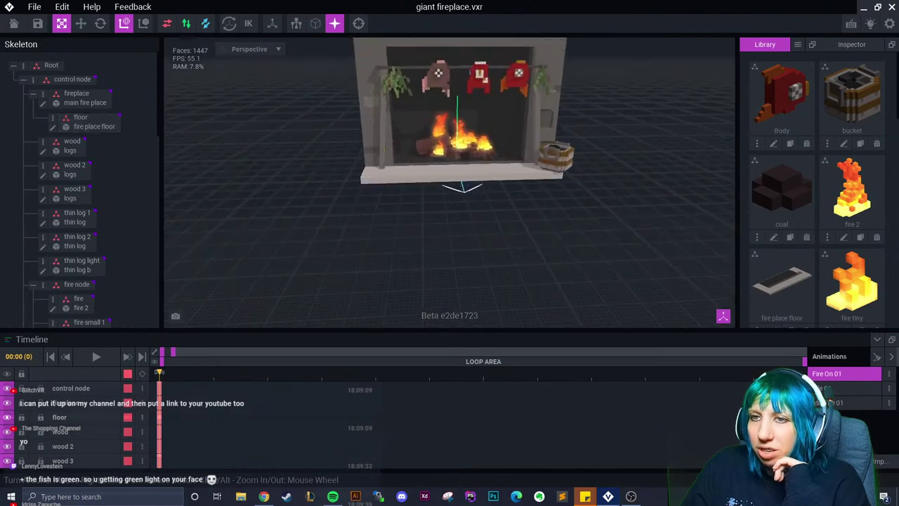
scroll(416, 195, "up", 2)
left_click(390, 123)
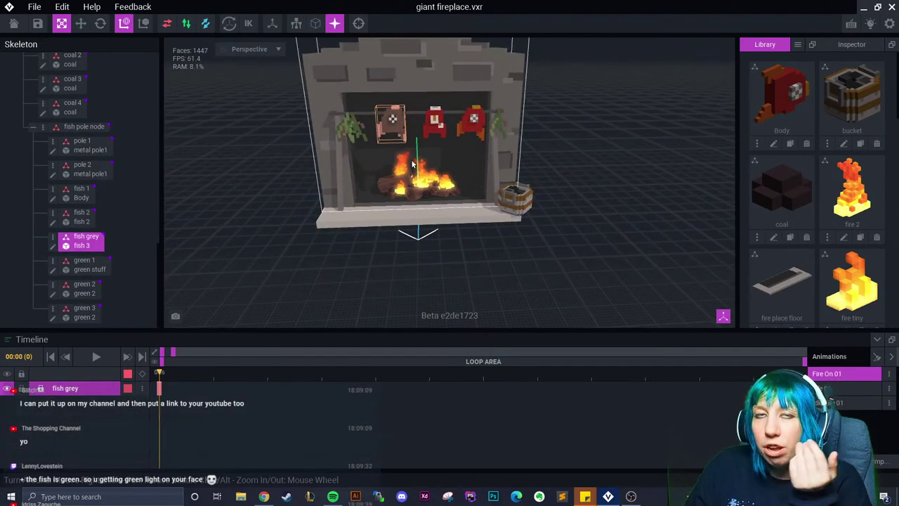
scroll(835, 215, "down", 5)
left_click_drag(852, 186, 92, 242)
Reopen fish green for editing from its Skeleton row
scroll(375, 219, "up", 1)
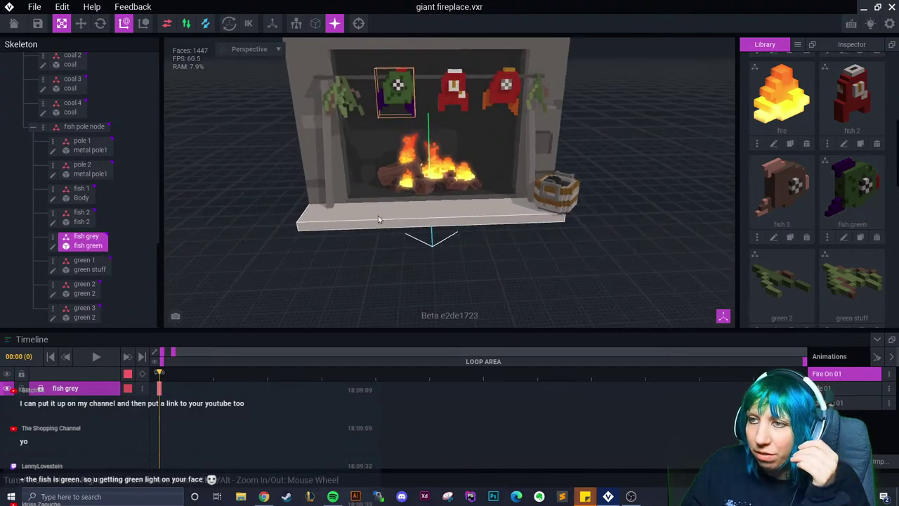
scroll(375, 219, "up", 2)
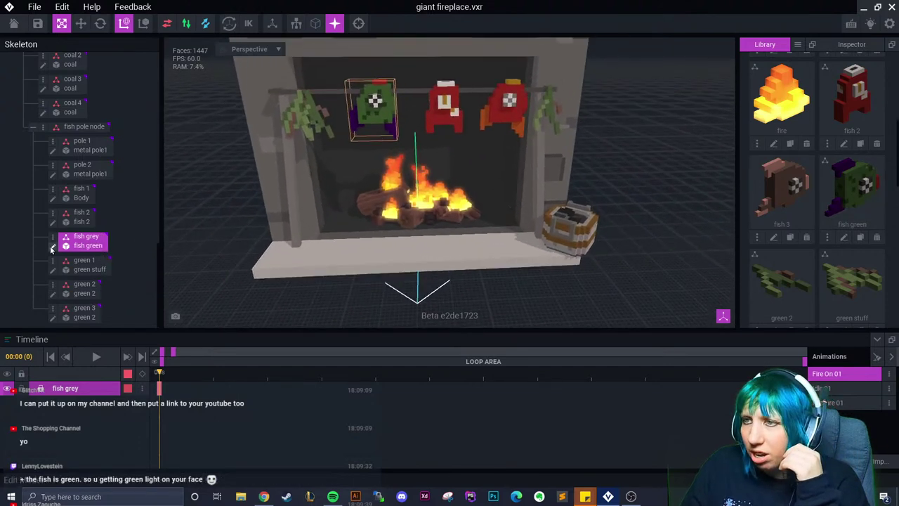
left_click(51, 248)
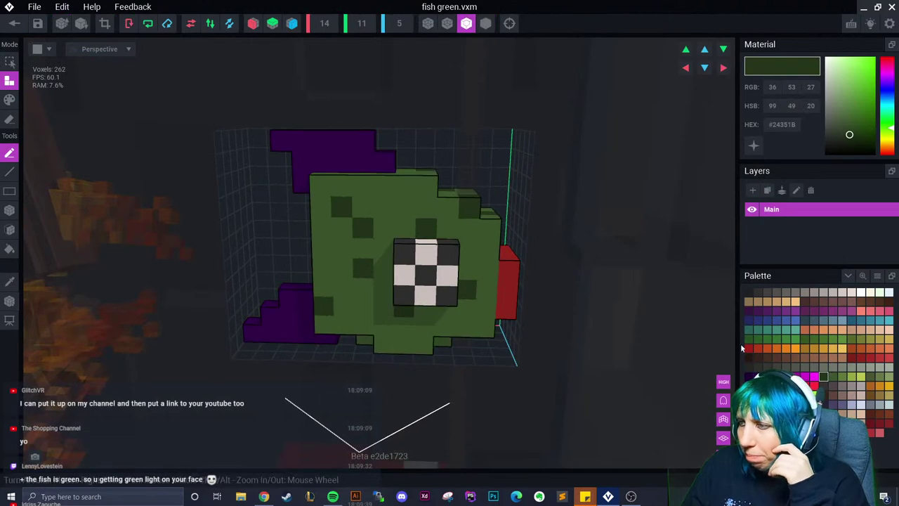
Repaint both fins a lighter pinkish purple, then save fish green and return to the scene
left_click(775, 312)
left_click(9, 100)
left_click(9, 248)
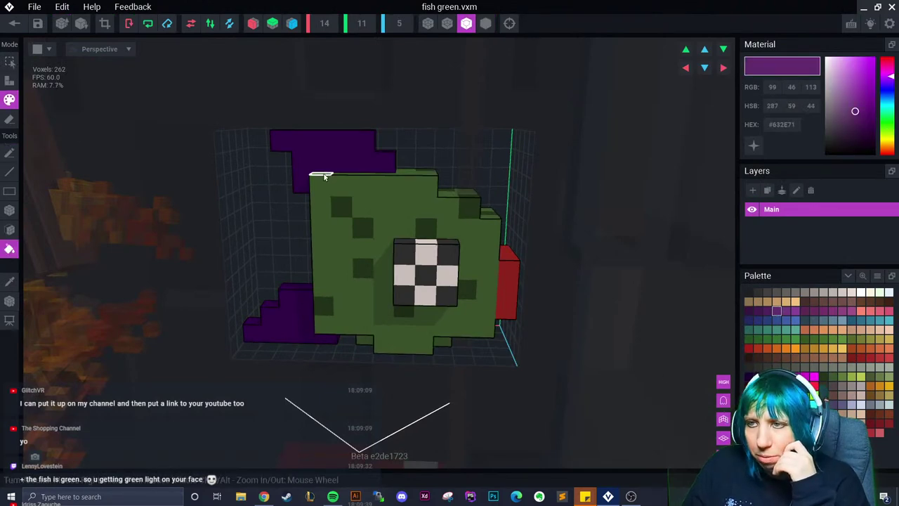
left_click(319, 165)
left_click(269, 315)
left_click(813, 312)
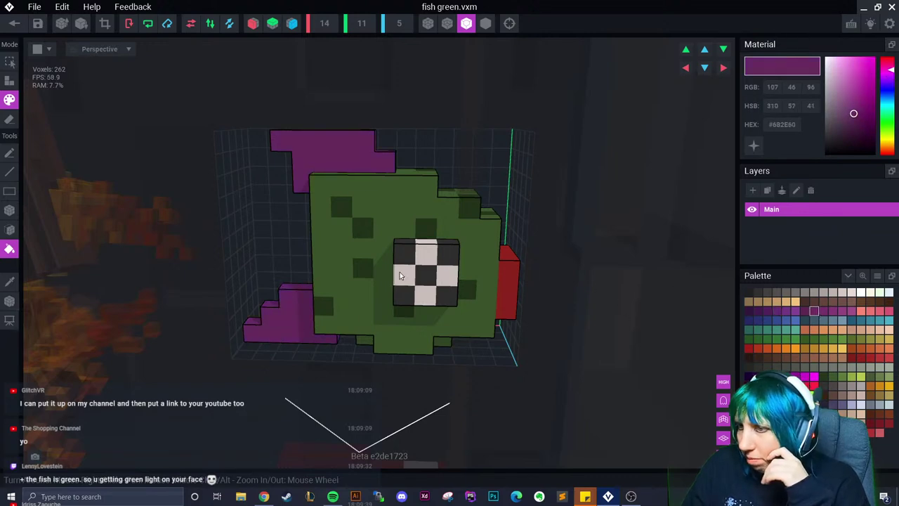
left_click(804, 311)
right_click_drag(321, 227, 140, 63)
left_click(14, 23)
left_click(355, 181)
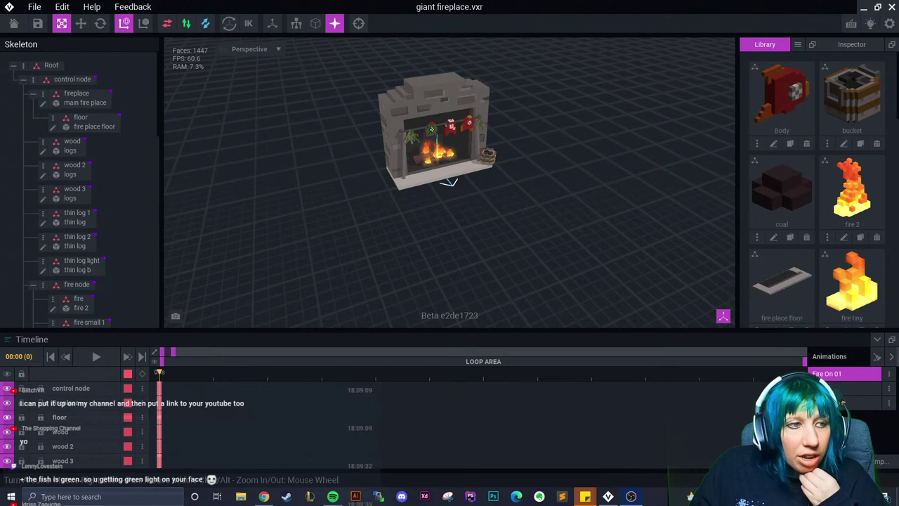
Scroll the Library to fish 3 and open it in the voxel editor
scroll(458, 178, "up", 2)
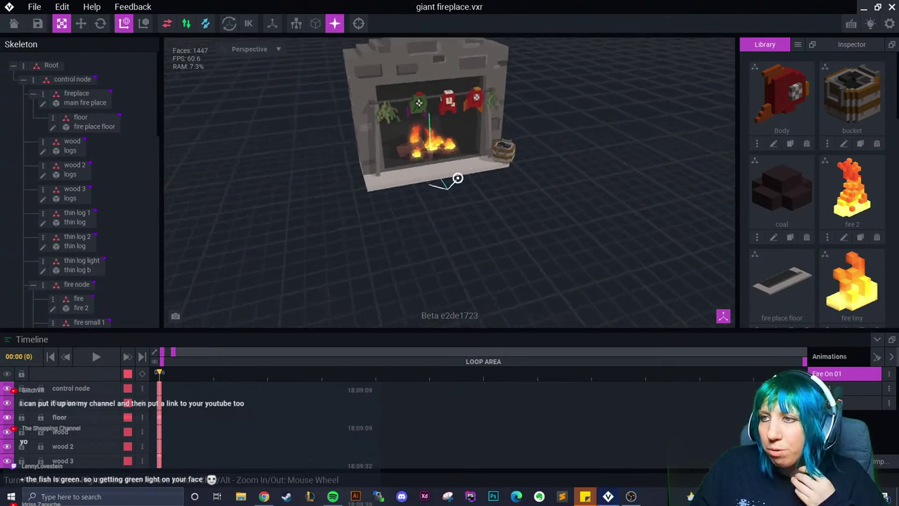
scroll(457, 179, "up", 5)
scroll(436, 181, "up", 2)
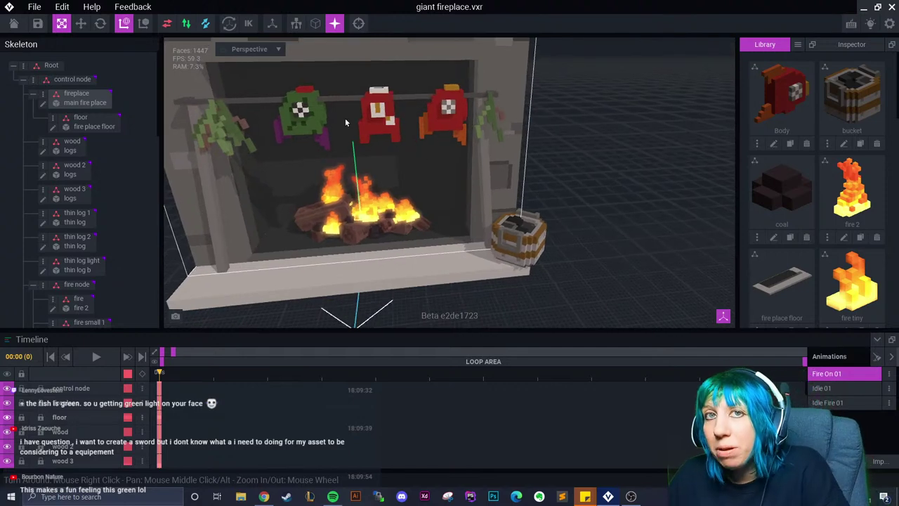
scroll(794, 175, "down", 4)
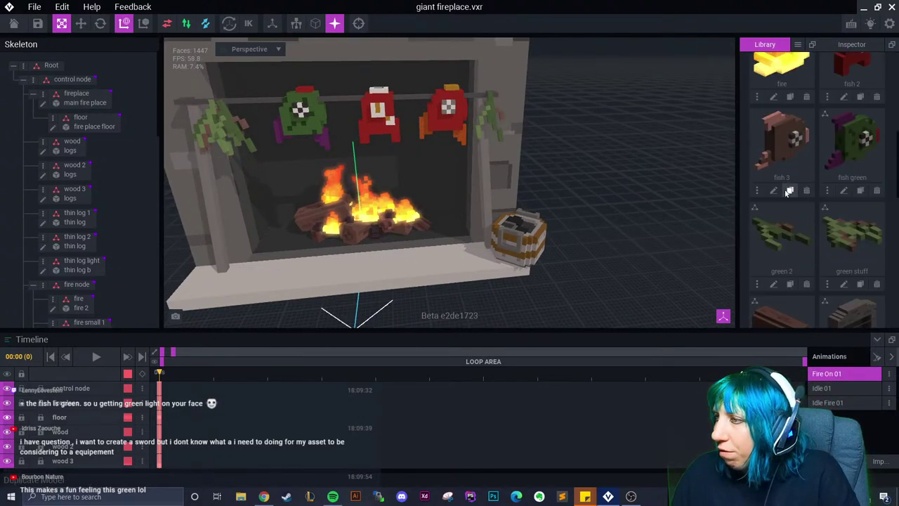
left_click(789, 191)
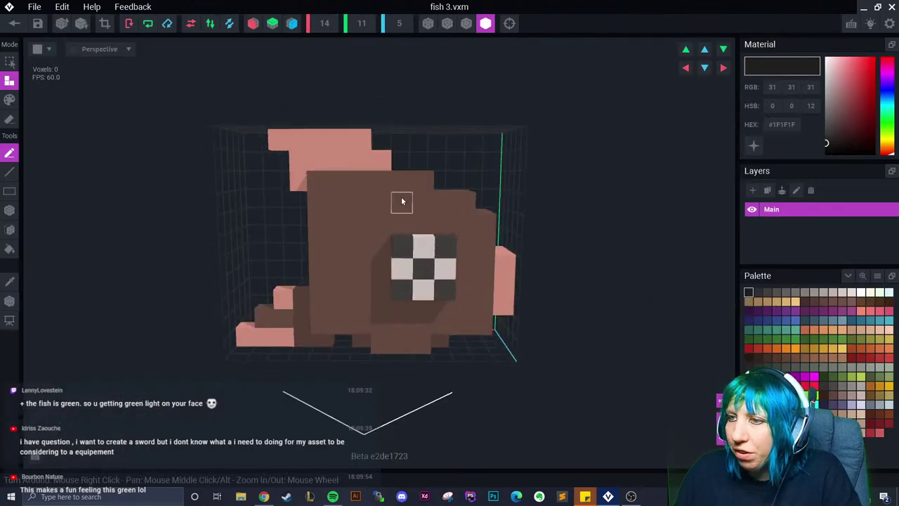
Recolour a top-left fin voxel and a top voxel of fish 3 dark brown
left_click(321, 140)
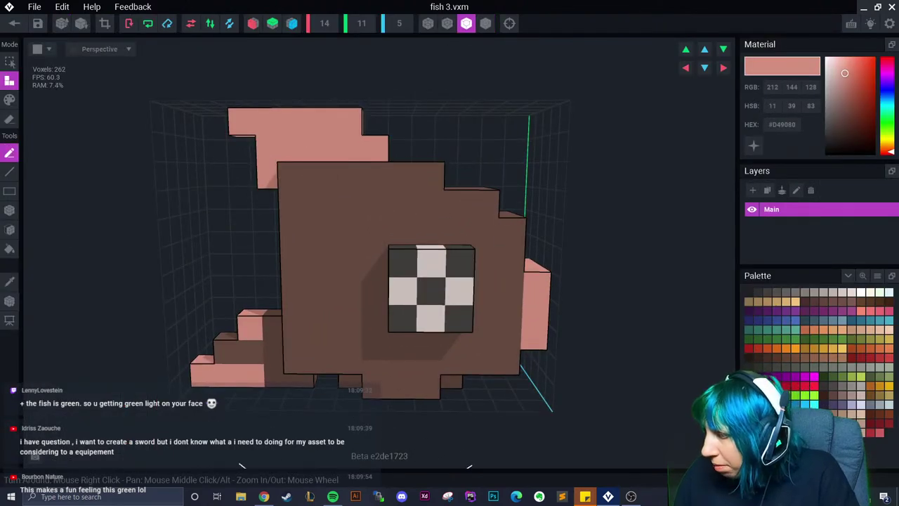
left_click(319, 182, "alt")
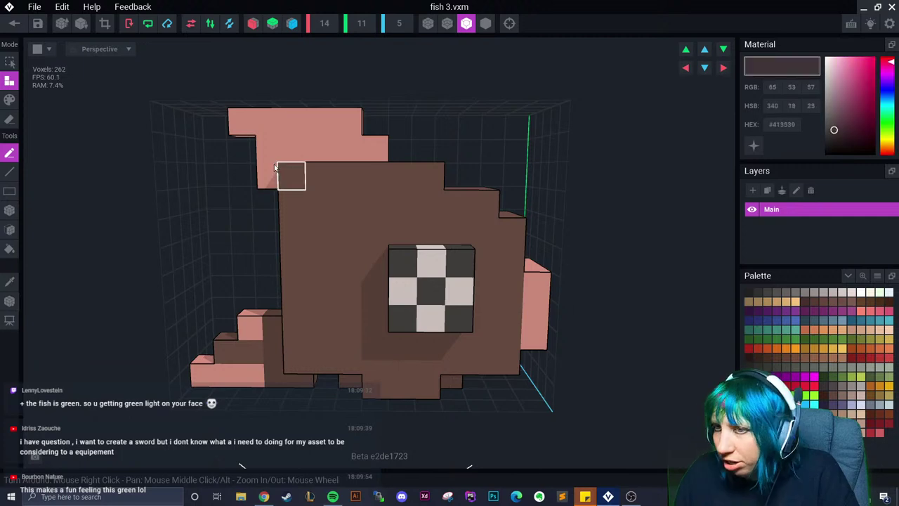
left_click(267, 120)
key("ctrl+z")
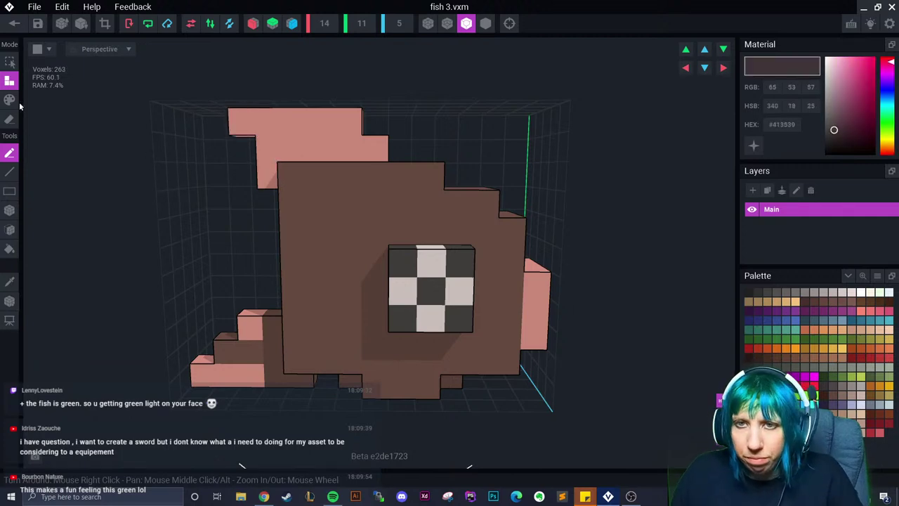
left_click(10, 99)
left_click(241, 121)
mouse_move(291, 142)
right_mouse_down()
mouse_move(422, 147)
mouse_move(273, 159)
mouse_move(344, 124)
right_mouse_up()
left_click(374, 149)
Darken several top-edge and side voxels with a darker reddish brown
right_click_drag(353, 160, 314, 155)
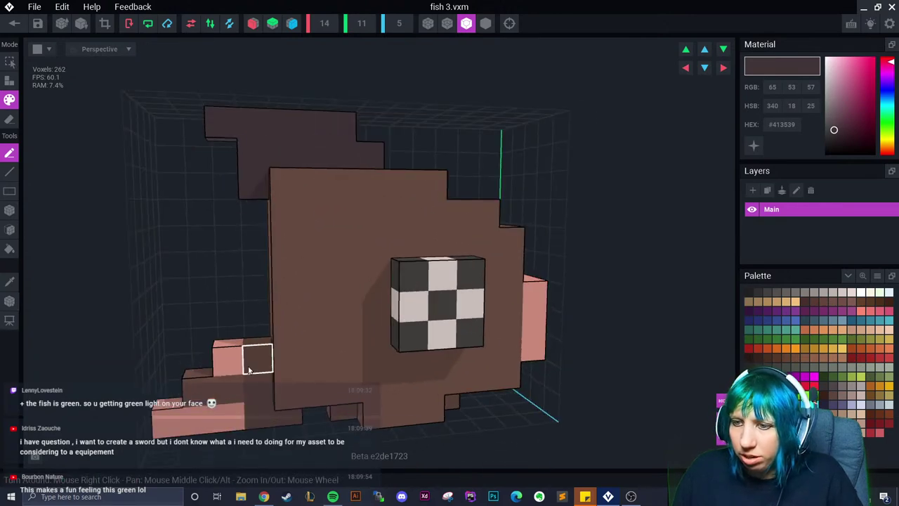
right_click_drag(251, 357, 192, 309)
right_click_drag(257, 264, 74, 243)
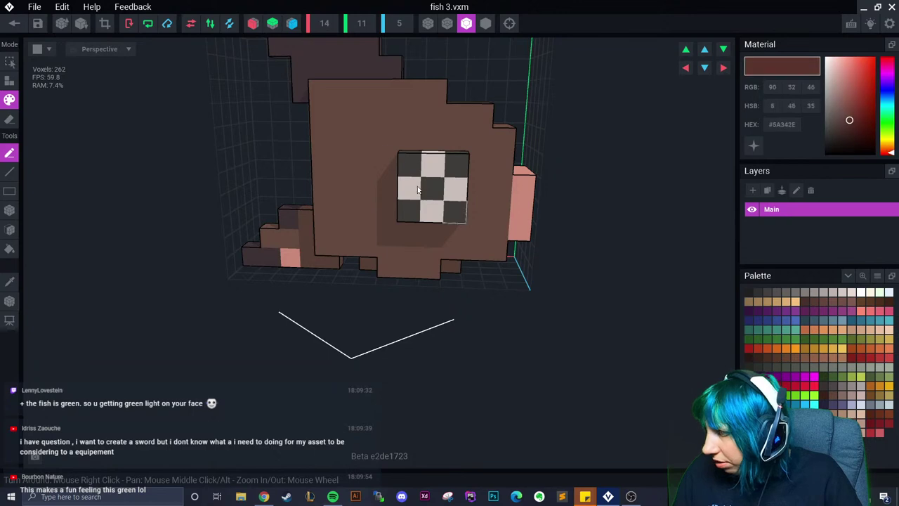
left_click(365, 138)
left_click(321, 115)
left_click(411, 92)
left_click(436, 116)
mouse_move(434, 114)
right_mouse_down()
mouse_move(467, 133)
mouse_move(525, 116)
right_mouse_up()
left_click(588, 123)
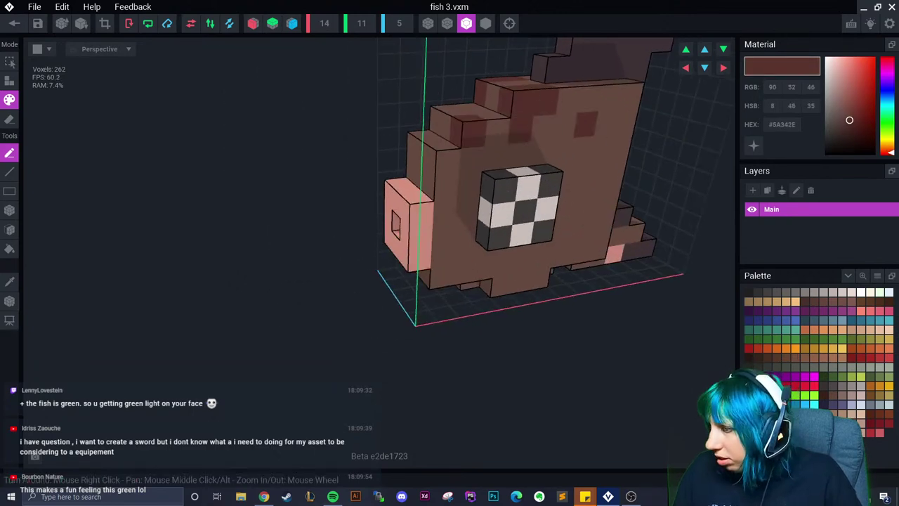
Paint the remaining pink voxels the darkest brown, then save fish 3 and return
left_click(831, 395)
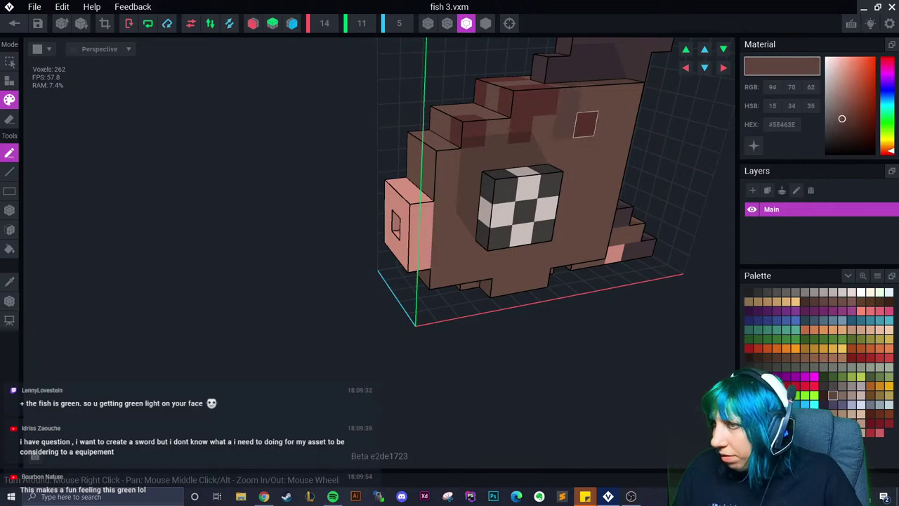
right_click_drag(586, 126, 632, 106)
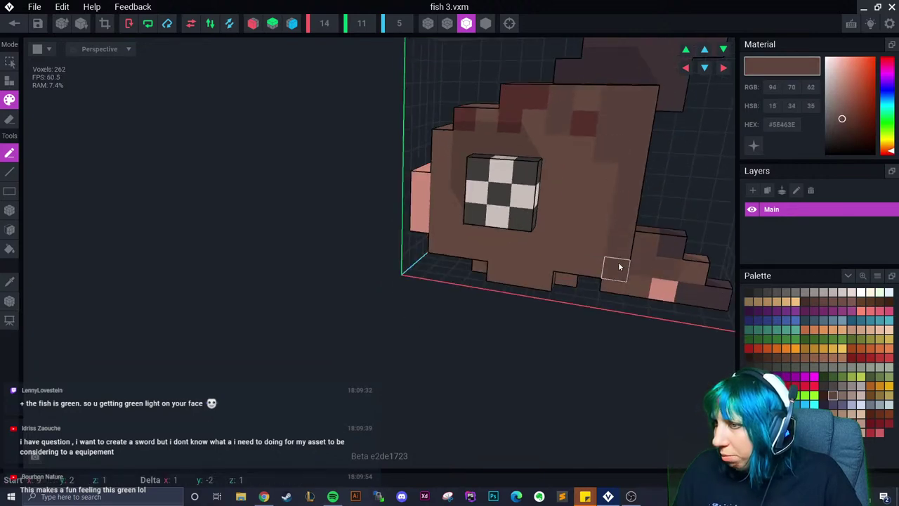
right_click_drag(527, 251, 490, 218)
right_click_drag(437, 190, 436, 179)
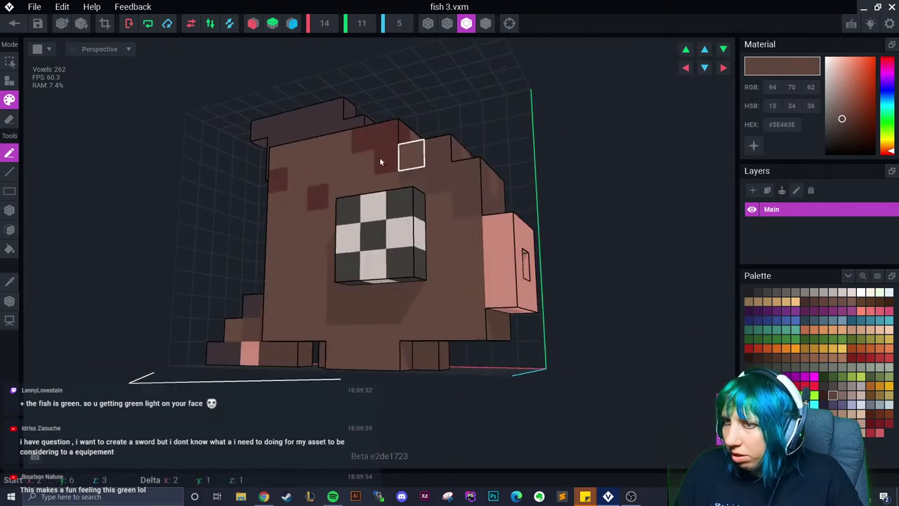
right_click_drag(413, 350, 479, 311)
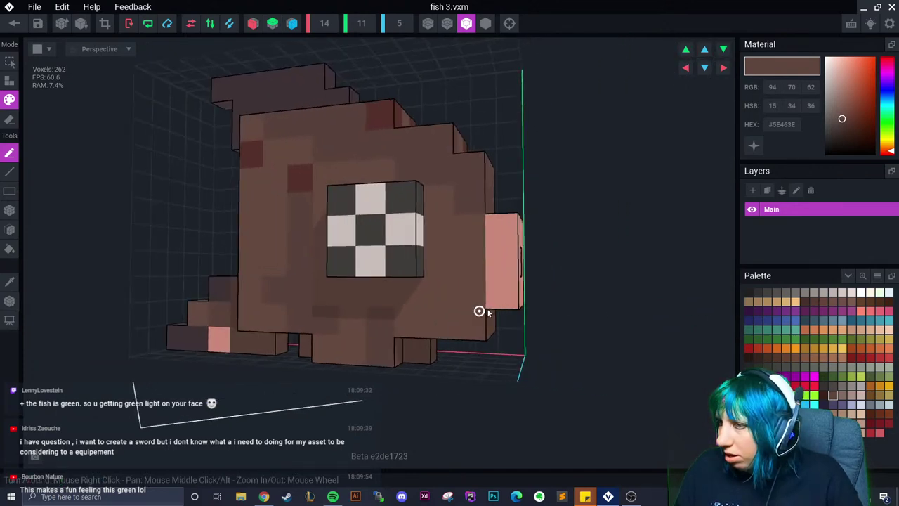
left_click(823, 395)
right_click_drag(512, 254, 498, 273)
mouse_move(573, 230)
left_mouse_down()
mouse_move(570, 281)
mouse_move(513, 307)
left_mouse_up()
right_click_drag(514, 307, 622, 327)
scroll(622, 326, "up", 2)
scroll(623, 327, "down", 3)
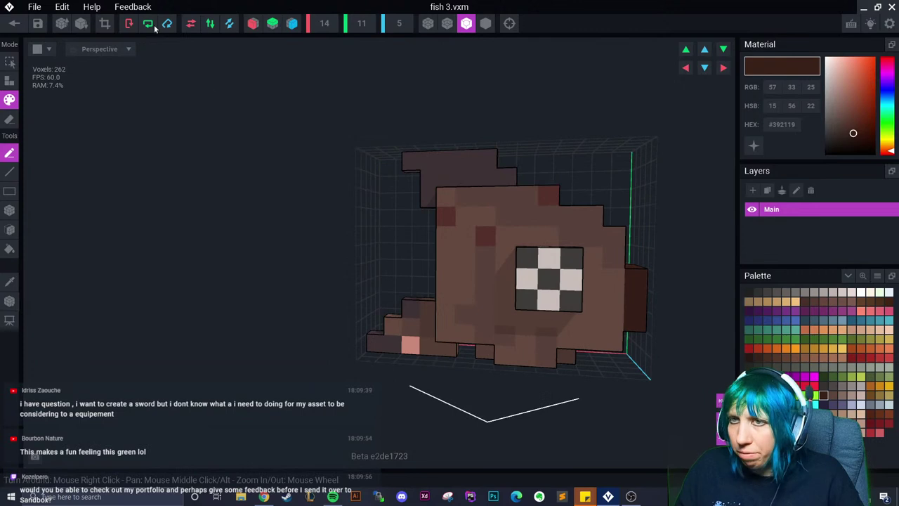
left_click(14, 25)
left_click(370, 180)
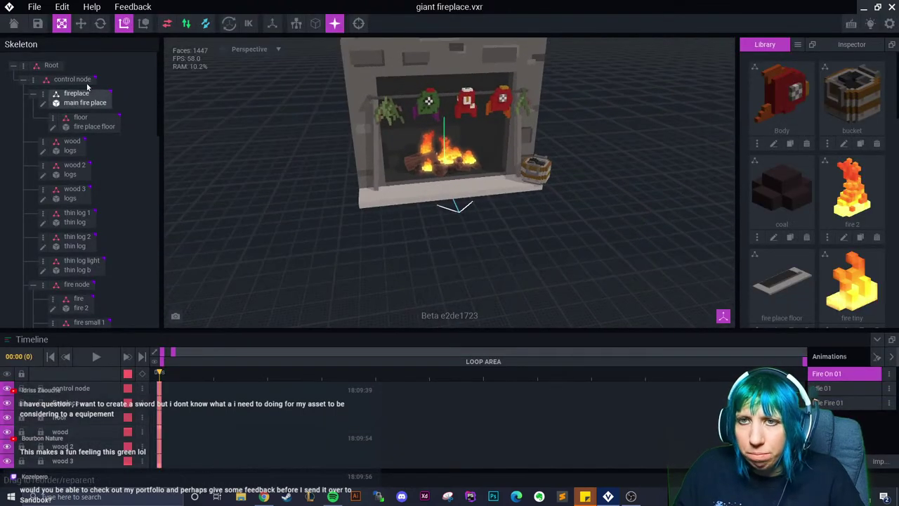
Scroll through the Skeleton nodes and select the fish pole node
scroll(70, 231, "down", 3)
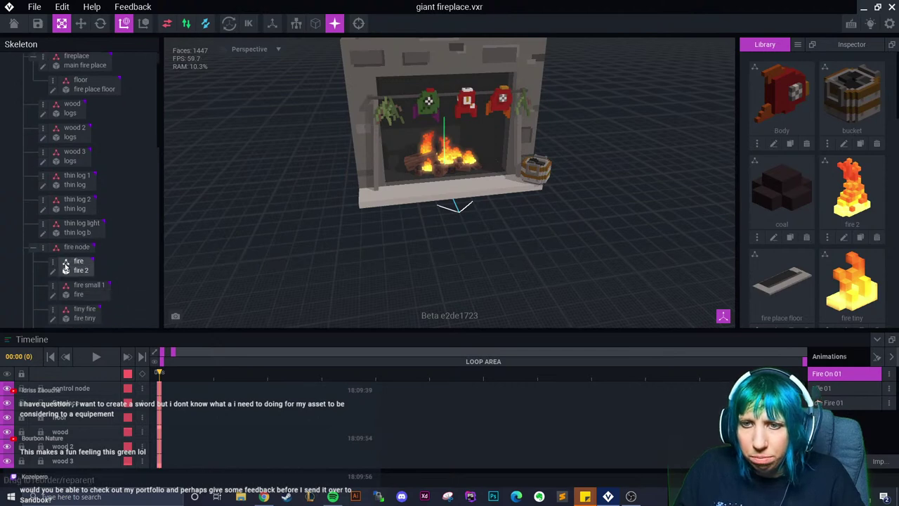
left_click(77, 219)
scroll(79, 232, "down", 3)
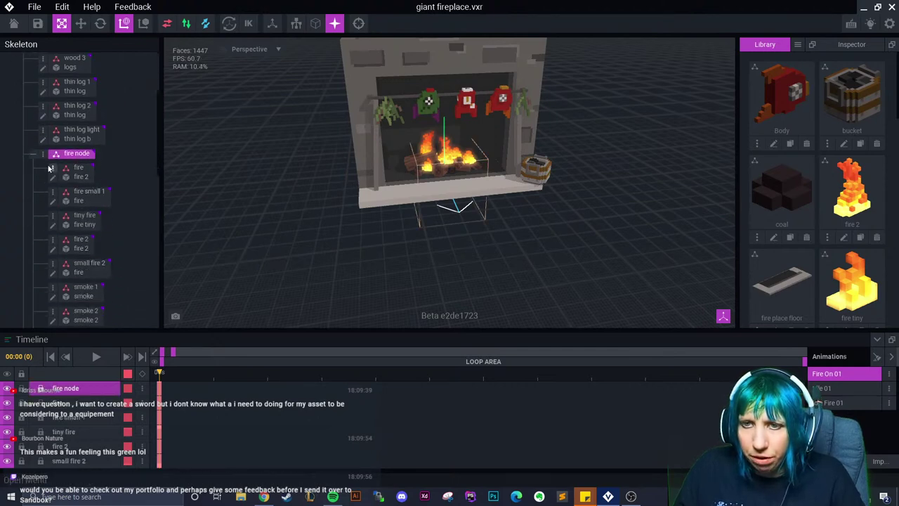
scroll(79, 271, "down", 15)
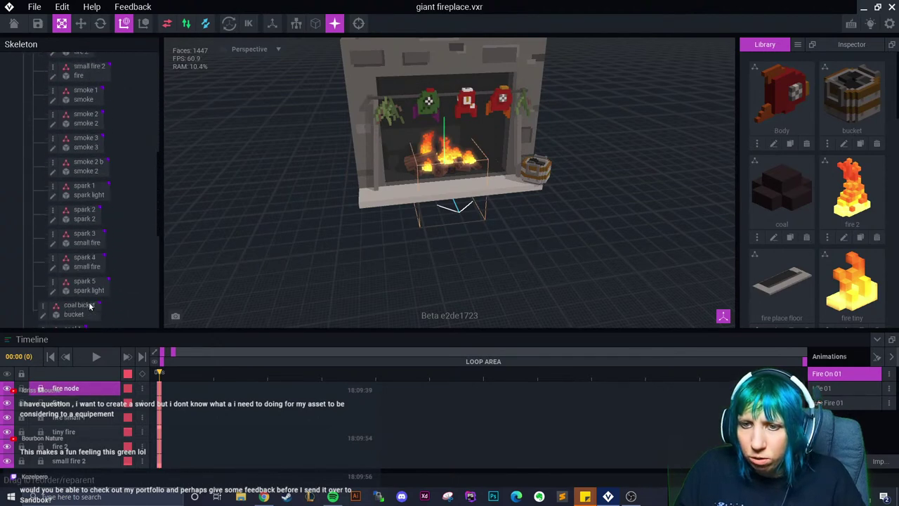
scroll(88, 310, "down", 2)
left_click(85, 295)
scroll(84, 294, "down", 3)
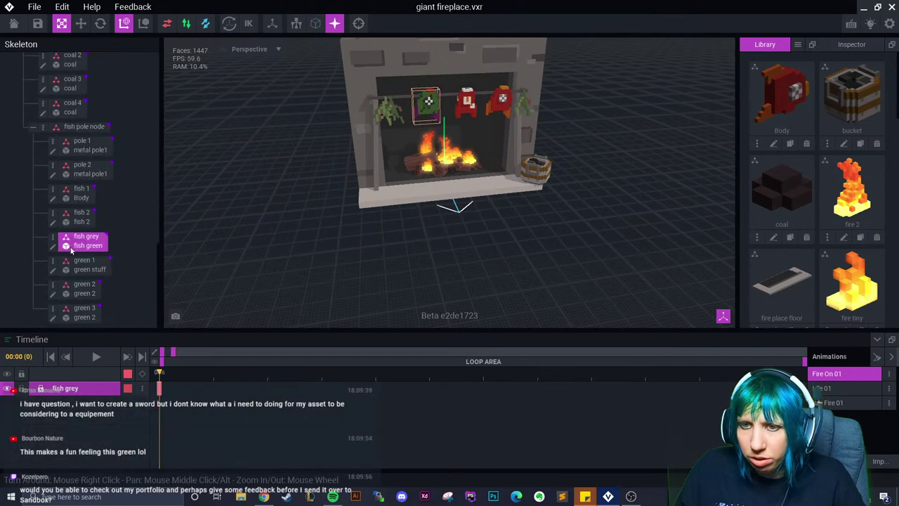
left_click(75, 127)
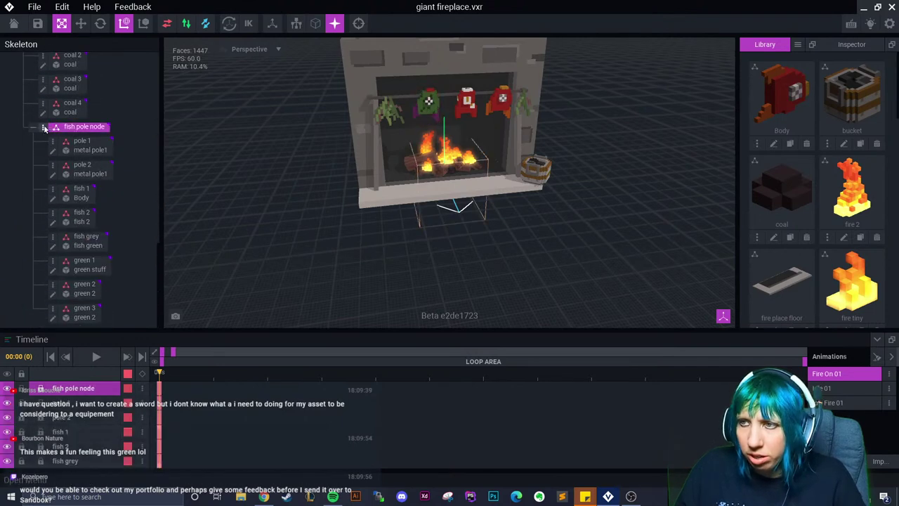
Add child node 'fish crispy 1' under fish pole holding fish 3, then duplicate it
left_click(43, 131)
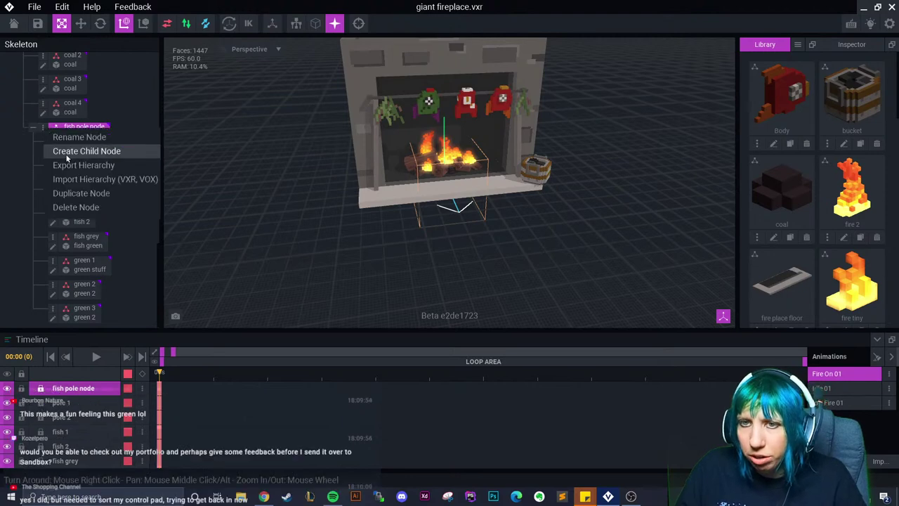
left_click(68, 153)
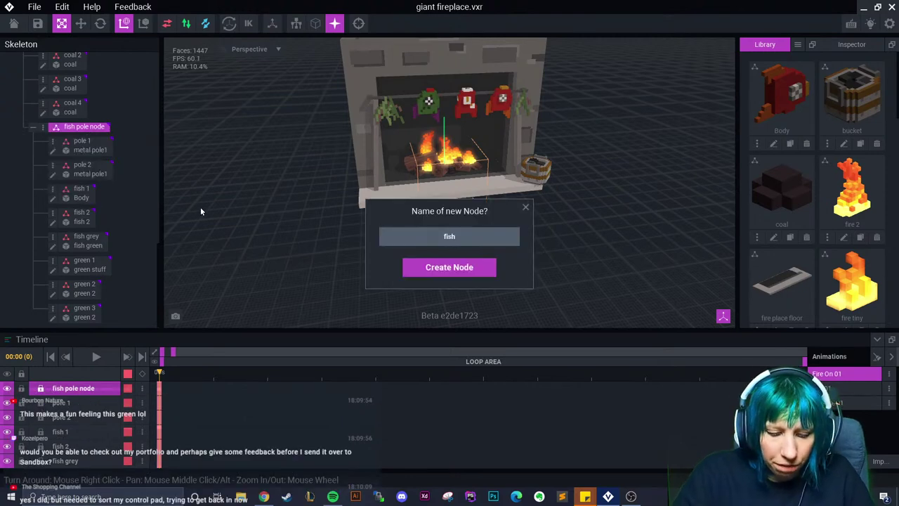
type("fish crispy 1")
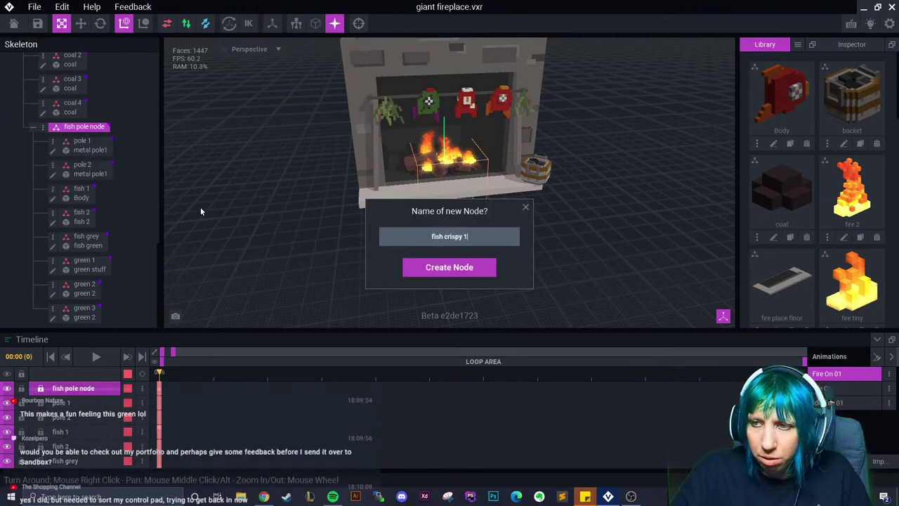
key("Return")
scroll(806, 274, "down", 3)
left_click_drag(782, 186, 65, 322)
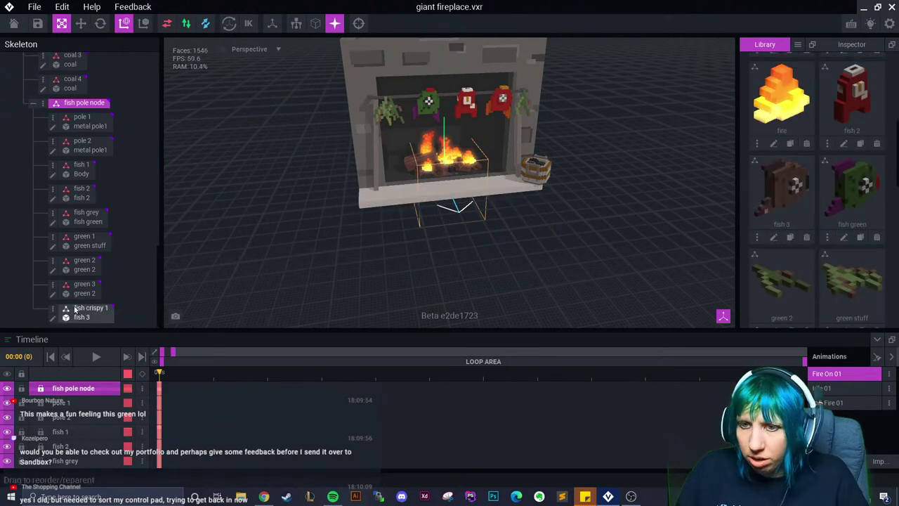
right_click(60, 310)
left_click(102, 373)
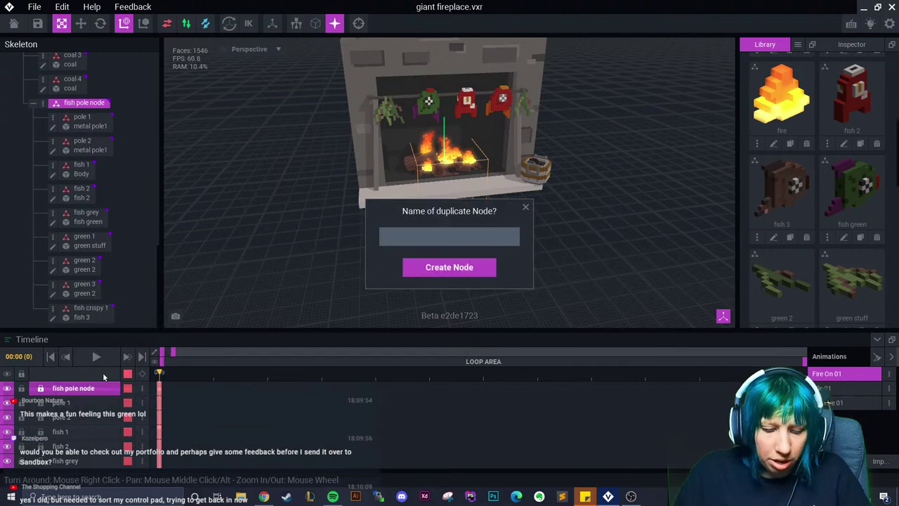
Name the duplicate 'crispy 2' and lift it to the top of the fireplace
type("crispy 2")
key("Return")
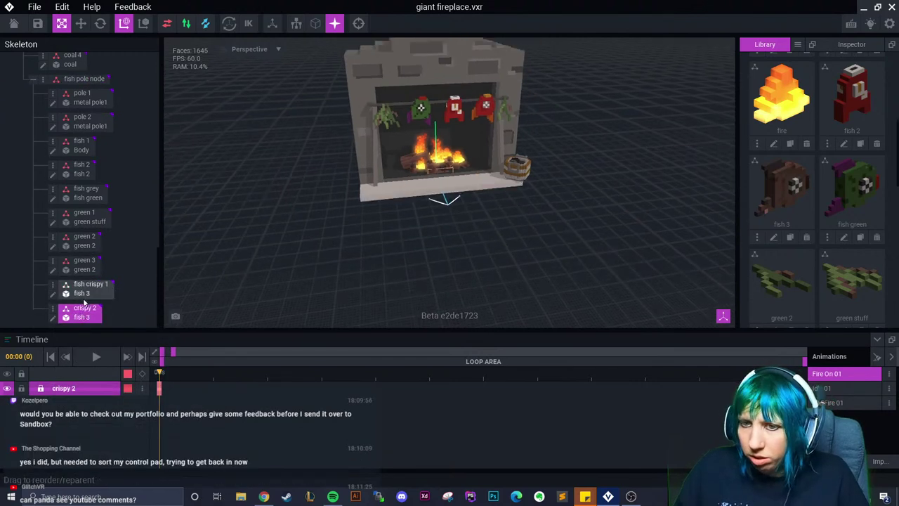
right_click_drag(391, 215, 374, 217)
left_click(81, 23)
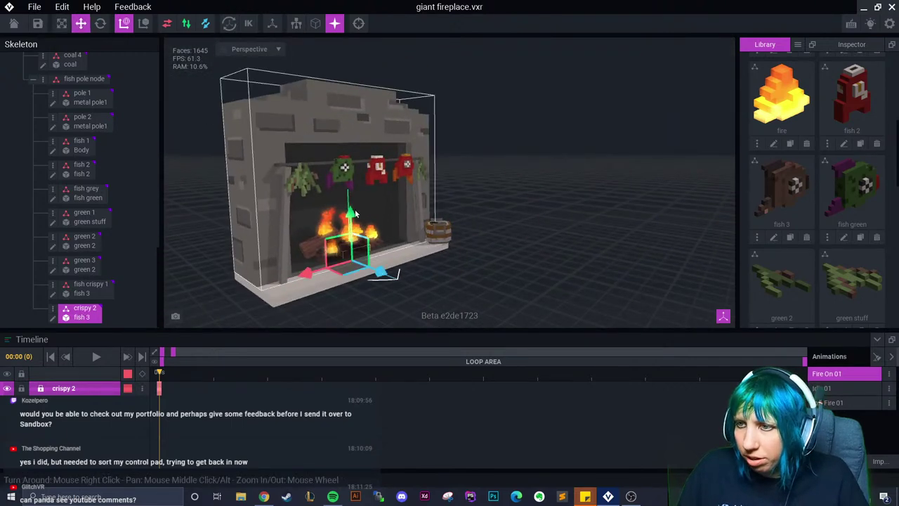
left_click(353, 146)
scroll(146, 106, "down", 1)
left_click_drag(158, 109, 90, 340)
left_click_drag(390, 267, 363, 132)
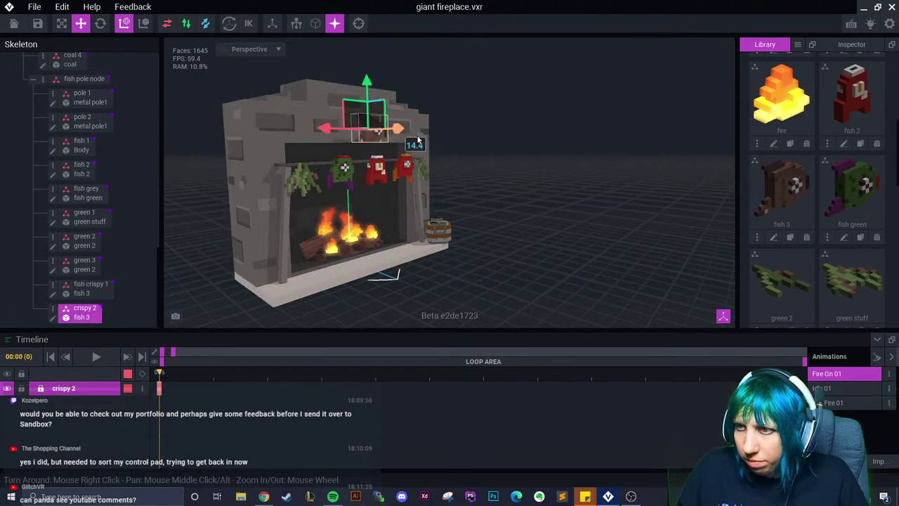
right_click_drag(355, 211, 430, 189)
Rotate crispy 2 to 275 degrees and shift it 6 units left
key("e")
left_click_drag(430, 190, 366, 151)
right_click_drag(365, 150, 295, 161)
left_click(81, 23)
left_click_drag(445, 210, 339, 215)
right_click_drag(340, 215, 337, 216)
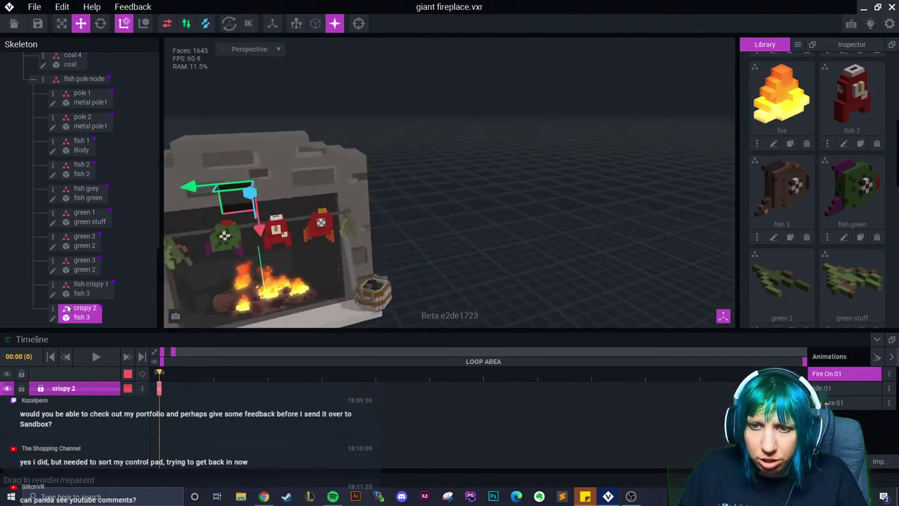
Raise fish crispy 1 toward the pole and rotate it about 180°
left_click(90, 287)
right_click_drag(232, 309, 321, 324)
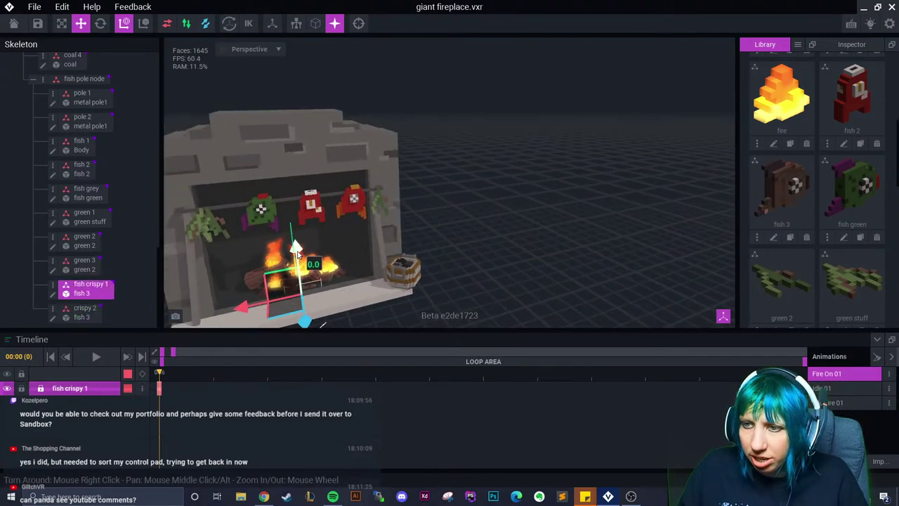
left_click_drag(295, 249, 296, 151)
left_click_drag(293, 219, 355, 198)
key("e")
Fine-tune fish crispy 1, pushing it back into the fireplace and along the pole
left_click(81, 23)
left_click_drag(299, 210, 304, 188)
right_click_drag(303, 188, 400, 184)
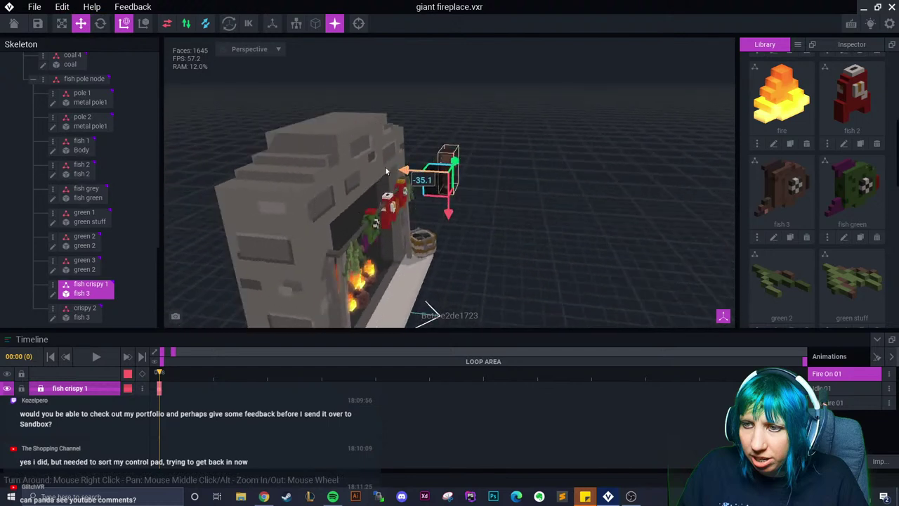
left_click_drag(401, 184, 331, 184)
right_click_drag(332, 184, 302, 171)
left_click_drag(302, 171, 292, 197)
right_click_drag(452, 261, 358, 192)
Slide the crispy 2 fish left along the pole and lower it onto the pole
left_click(358, 193)
scroll(358, 193, "up", 10)
left_click(358, 191)
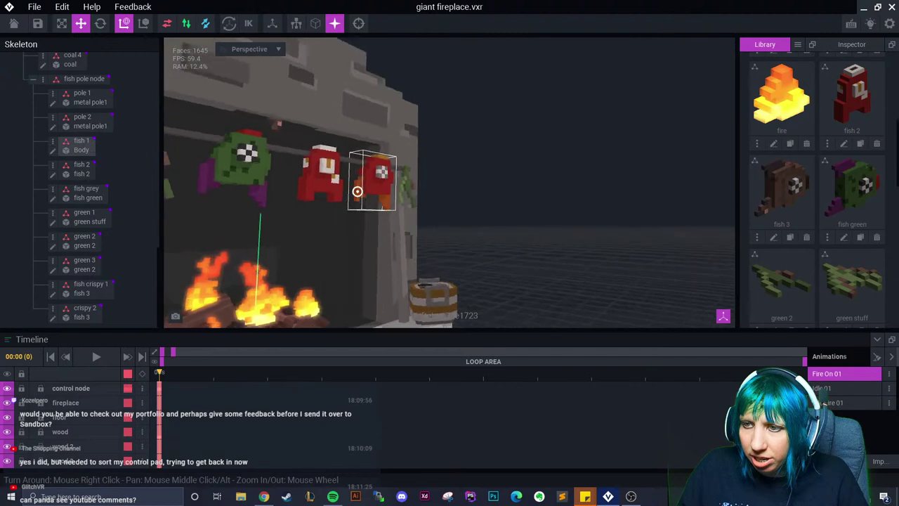
left_click(290, 153)
right_click_drag(290, 152, 365, 129)
left_click(286, 127)
left_click_drag(573, 189, 546, 197)
right_click_drag(546, 197, 459, 184)
left_click_drag(512, 140, 516, 133)
right_click_drag(516, 133, 514, 117)
scroll(497, 137, "down", 5)
left_click_drag(513, 117, 524, 150)
Select fish crispy 1 and orbit around the fireplace to check the fish placement
right_click_drag(524, 150, 567, 197)
scroll(566, 197, "down", 5)
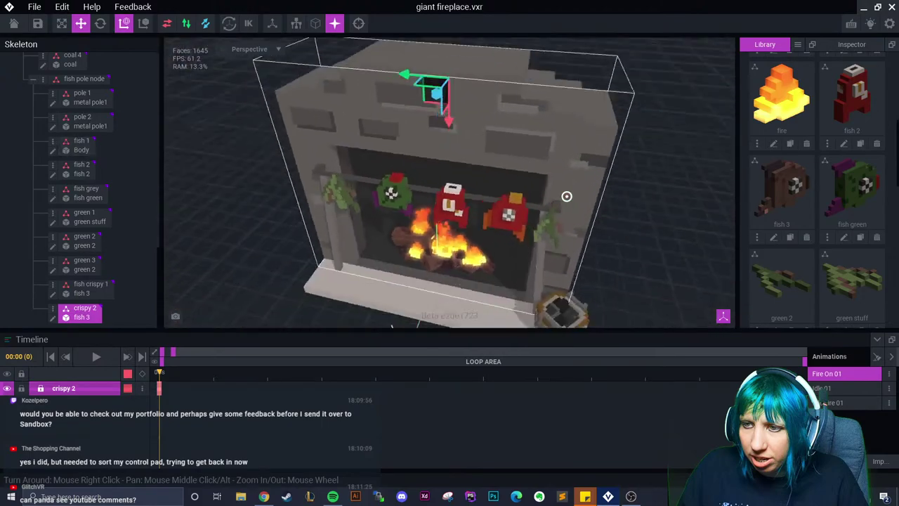
left_click(566, 197)
scroll(399, 244, "down", 1)
right_click_drag(399, 244, 399, 245)
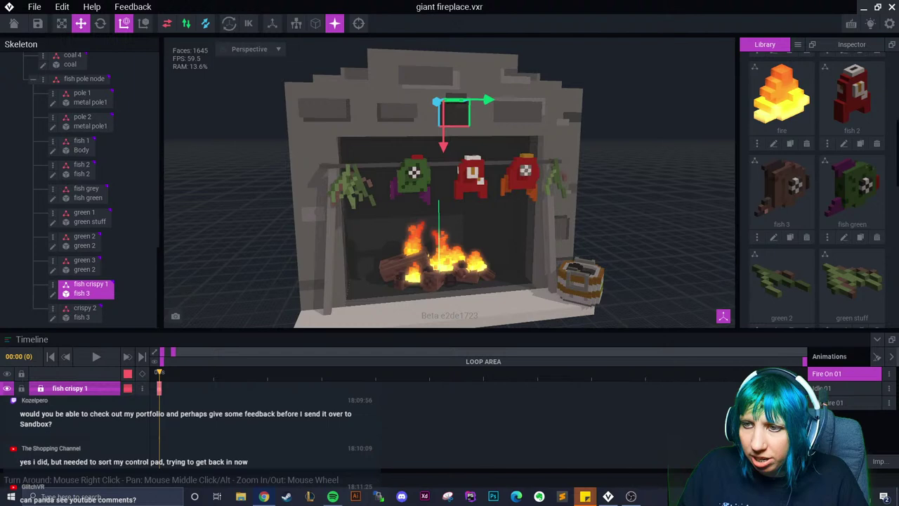
Return to the home screen, saving giant fireplace.vxr, and browse the Templates page
left_click(21, 30)
left_click(337, 172)
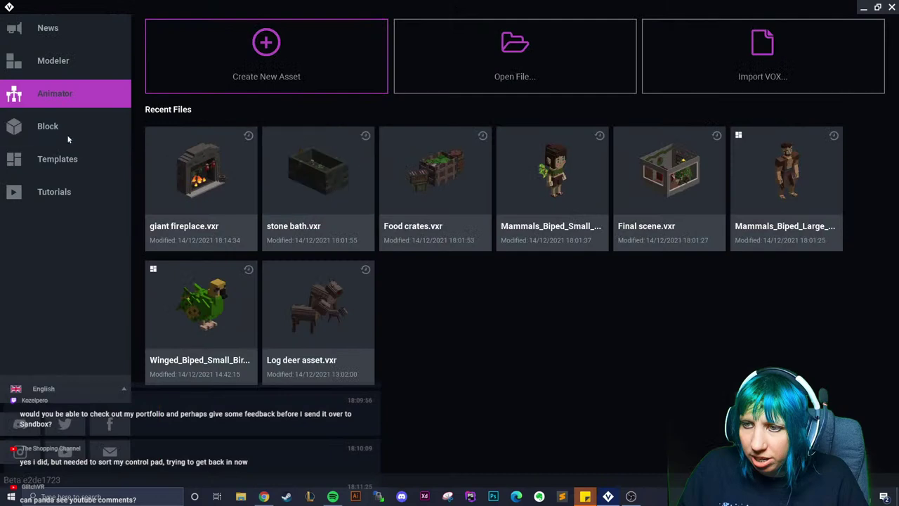
left_click(70, 155)
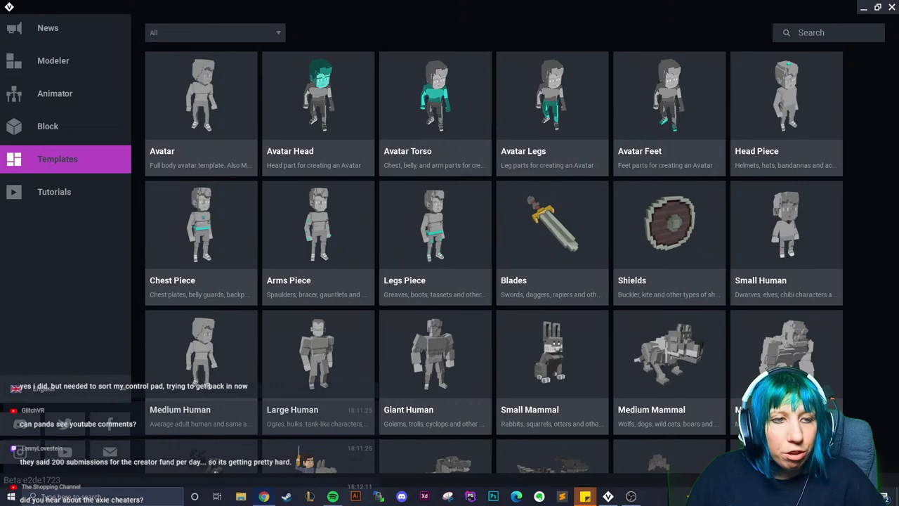
Open giant fireplace.vxr from recent Animator files and select the red fish 2
left_click(92, 94)
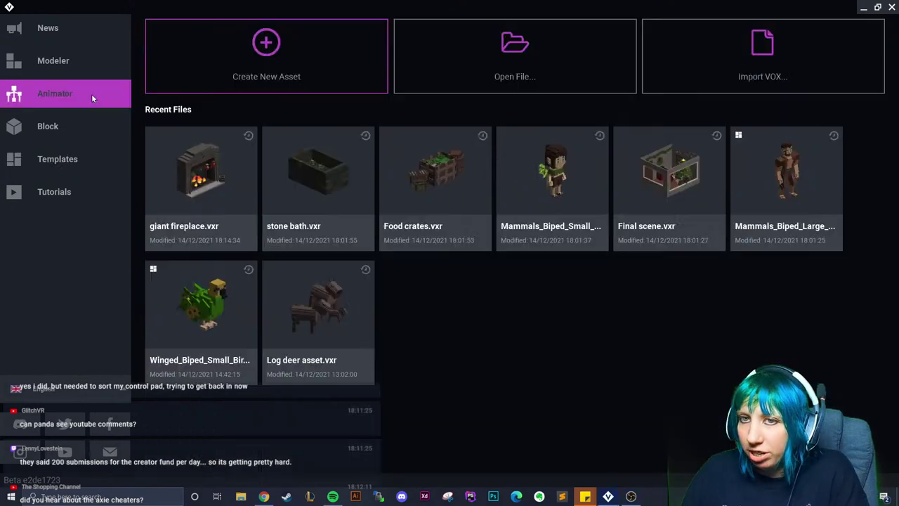
left_click(238, 154)
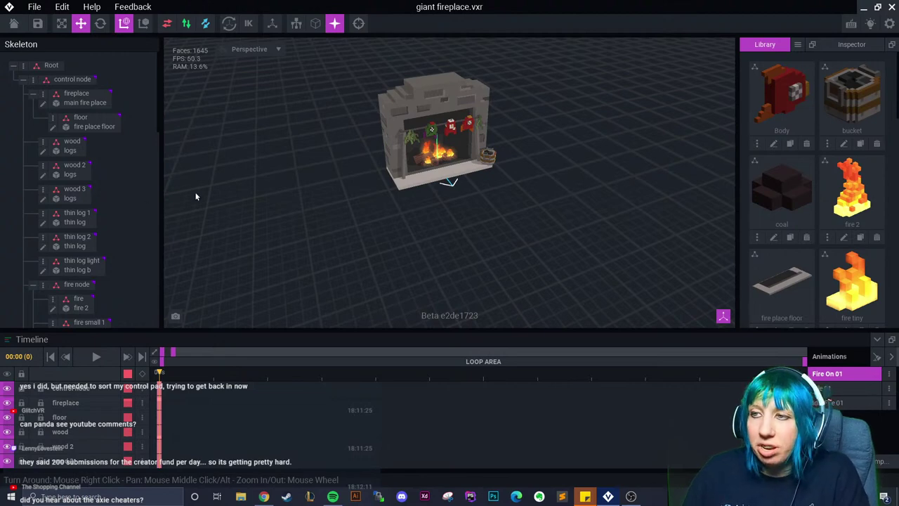
left_click(391, 177)
scroll(390, 177, "up", 3)
scroll(363, 196, "up", 5)
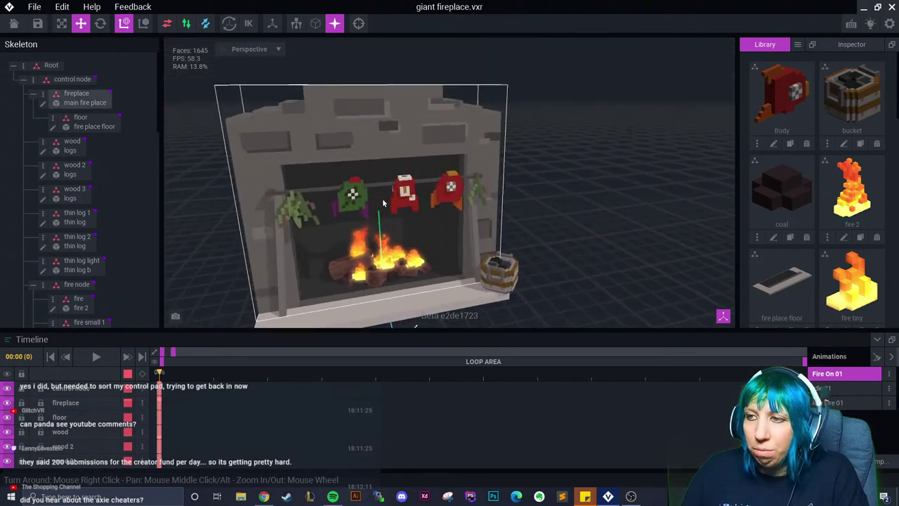
left_click(393, 201)
scroll(816, 212, "down", 5)
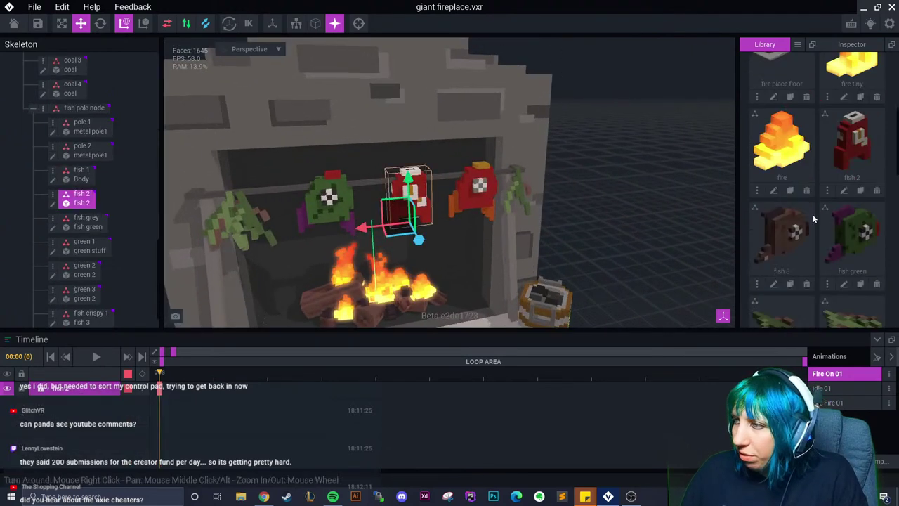
Duplicate fish 2 as 'Fish 2 crispy' and open it in the voxel editor
left_click(861, 144)
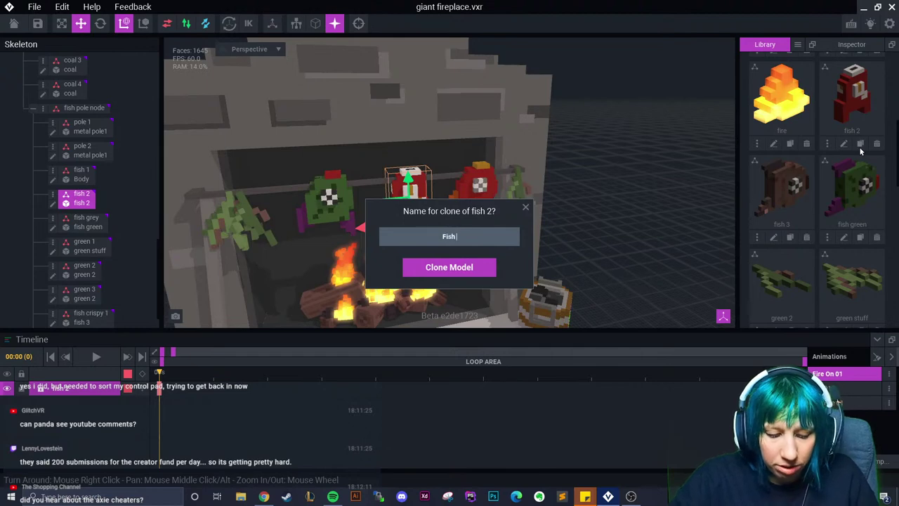
type("Fish 2 crispy")
key("Return")
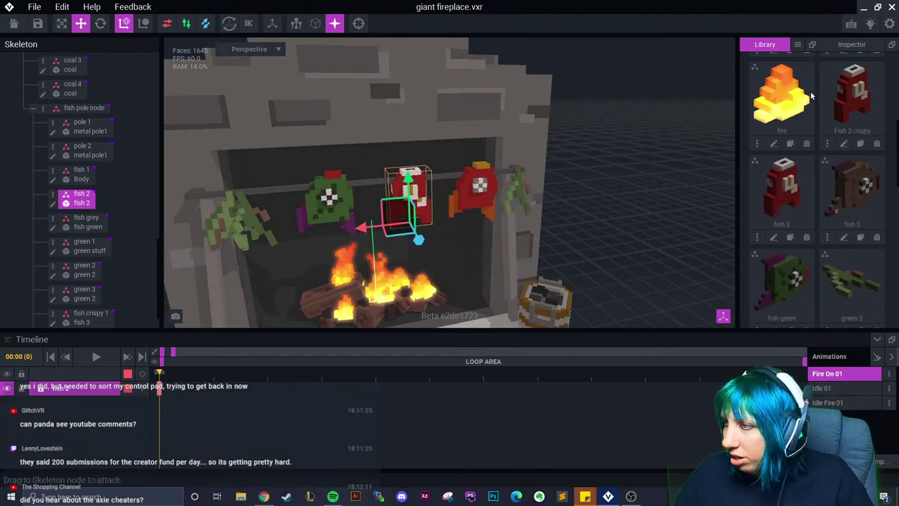
left_click(844, 144)
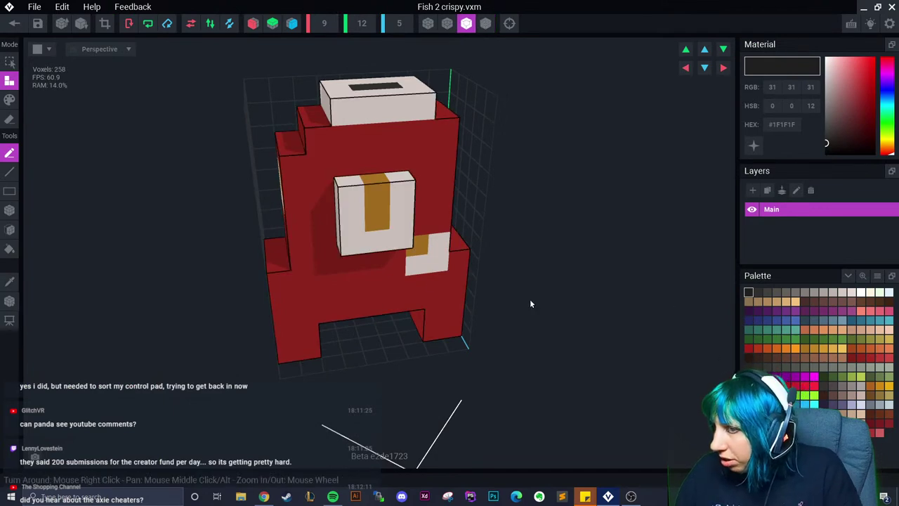
Recolour the fish's eye voxels dark grey and its white front light grey
right_click_drag(651, 326, 217, 250)
left_click(9, 281)
left_click(335, 286)
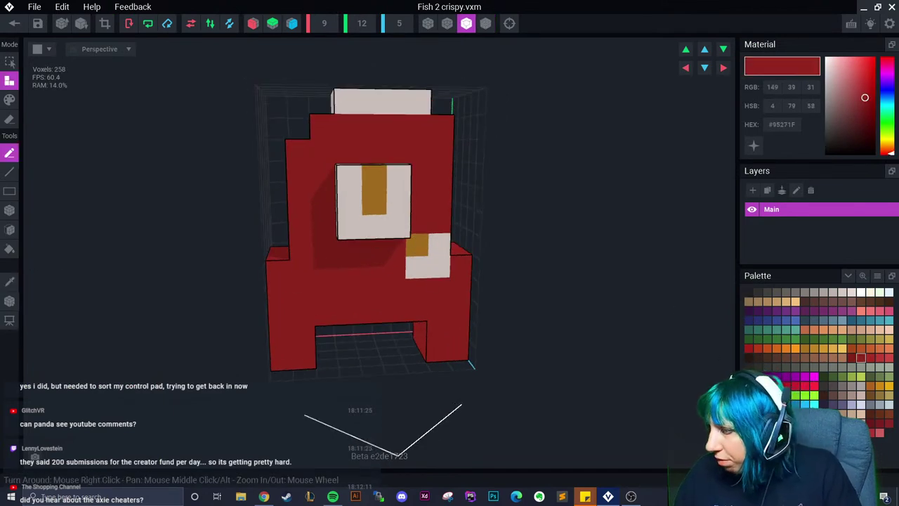
right_click_drag(337, 211, 407, 189)
left_click(767, 292)
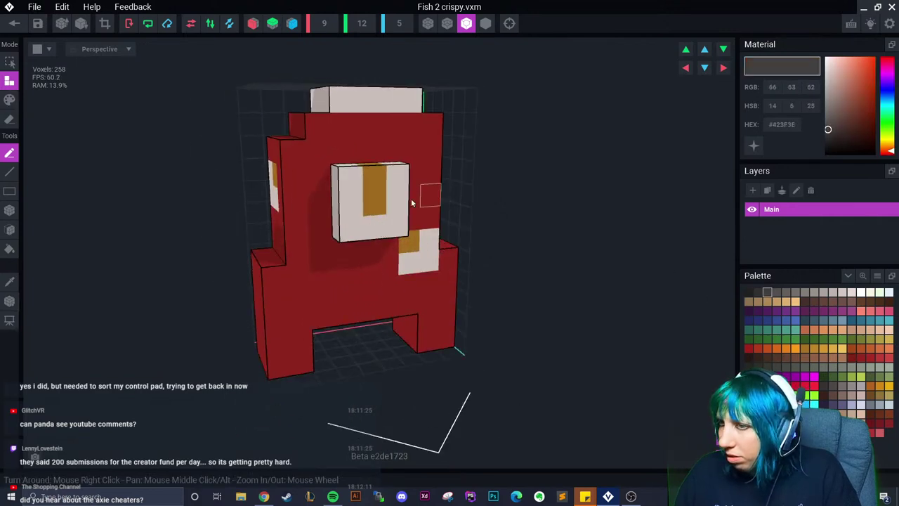
key("2")
left_click_drag(374, 177, 373, 202)
right_click_drag(373, 201, 365, 209)
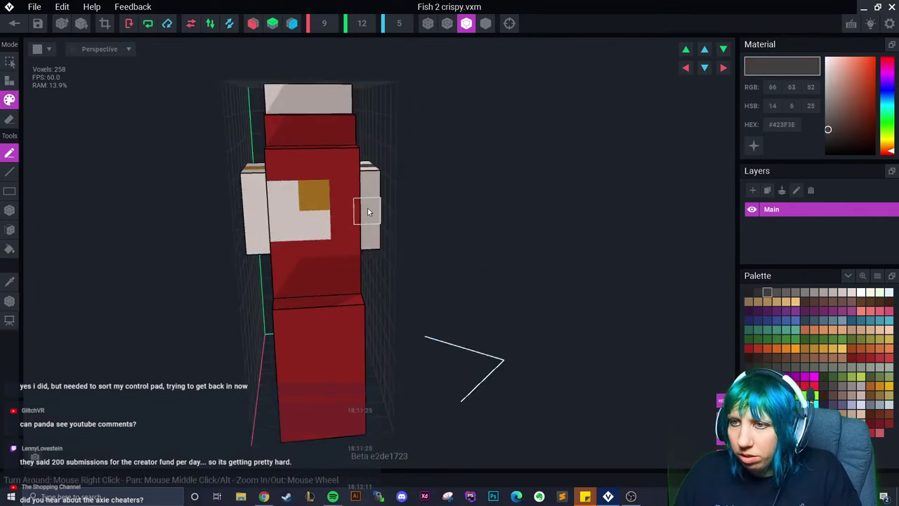
right_click_drag(312, 201, 201, 201)
scroll(201, 201, "up", 3)
right_click_drag(242, 229, 337, 221)
left_click(823, 293)
mouse_move(331, 247)
left_mouse_down()
mouse_move(315, 313)
mouse_move(414, 278)
mouse_move(427, 330)
left_mouse_up()
left_click(432, 377)
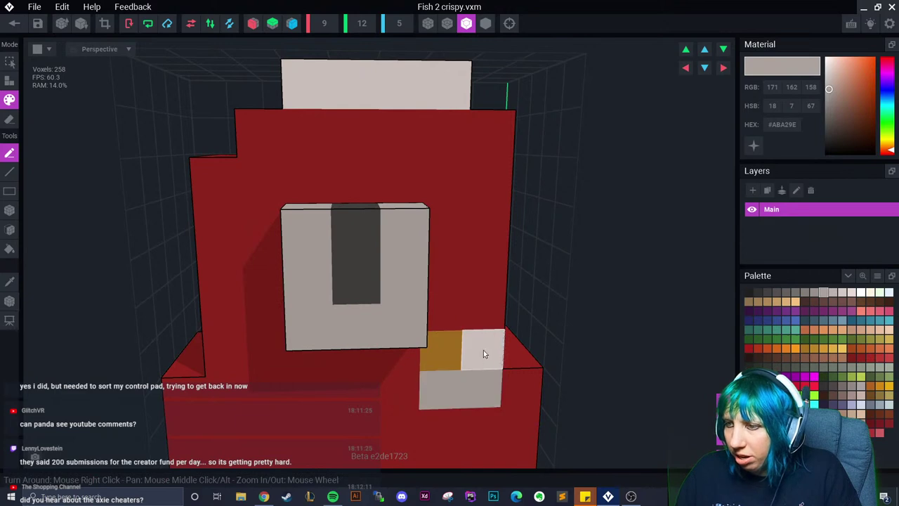
Paint the white voxels on the fish's top a darker grey
right_click_drag(481, 347, 456, 319)
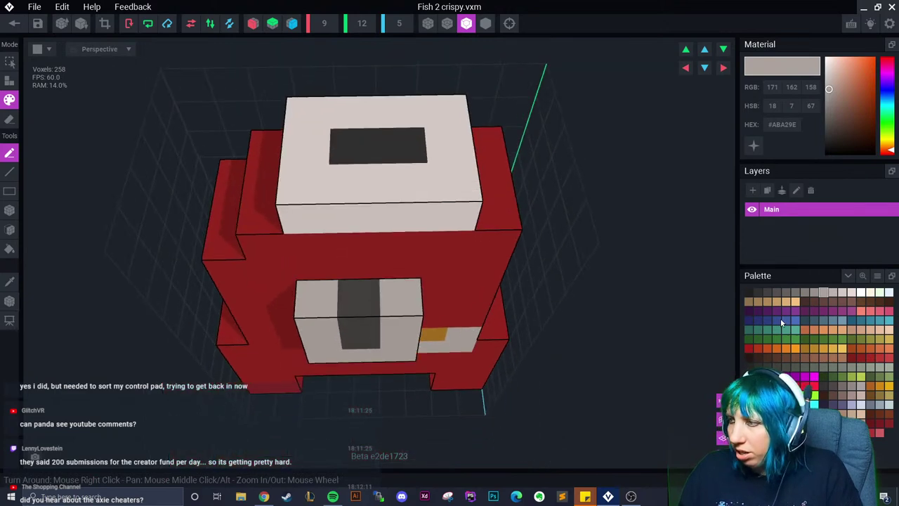
left_click(805, 292)
mouse_move(330, 142)
left_mouse_down()
mouse_move(365, 202)
mouse_move(455, 200)
mouse_move(359, 118)
left_mouse_up()
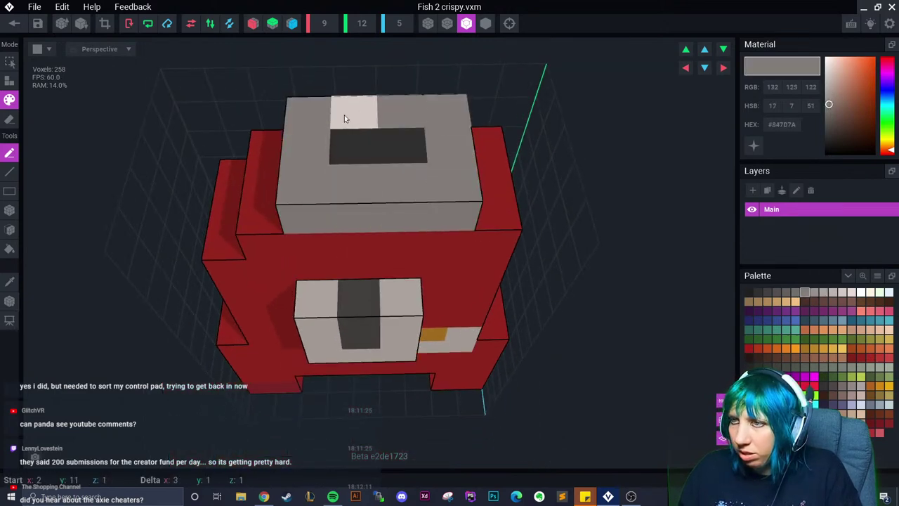
left_click(354, 114)
right_click_drag(350, 255, 355, 244)
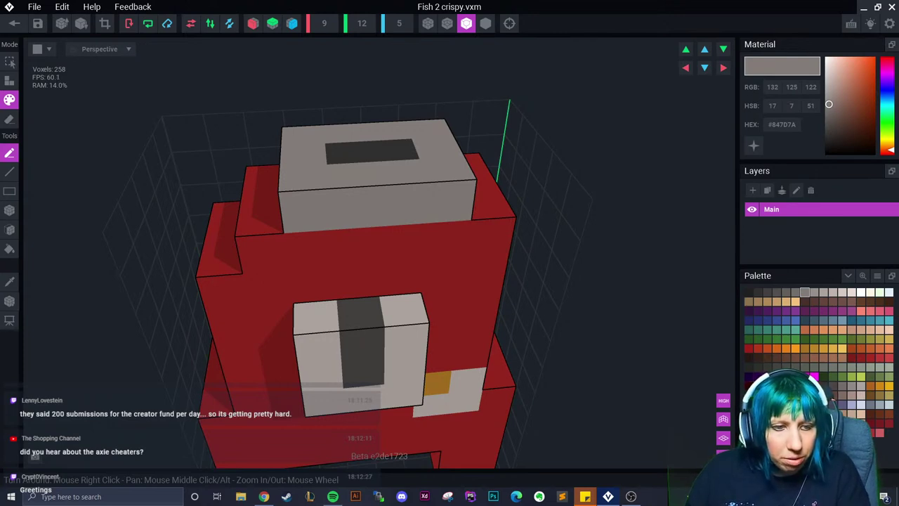
right_click_drag(171, 361, 366, 157)
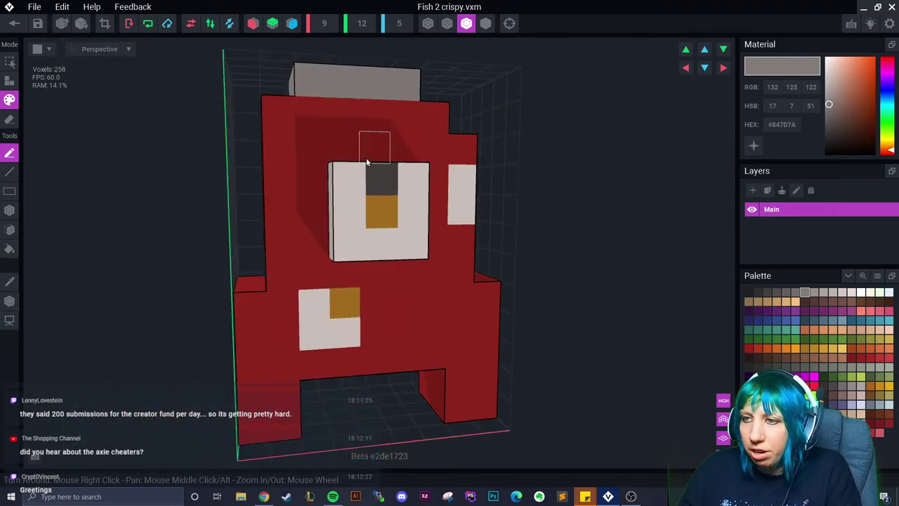
right_click_drag(351, 244, 323, 309)
Paint the fish's left column brown and some upper voxels very dark brown
left_click(14, 282)
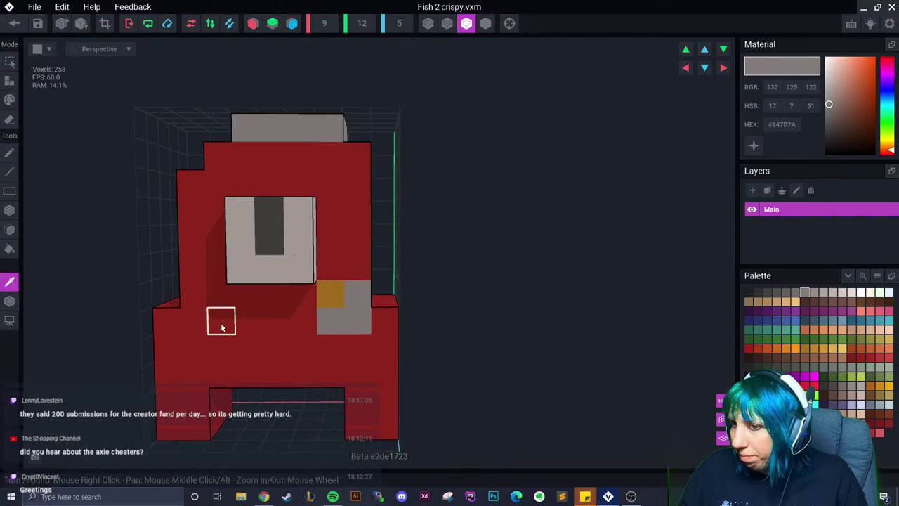
left_click(221, 321)
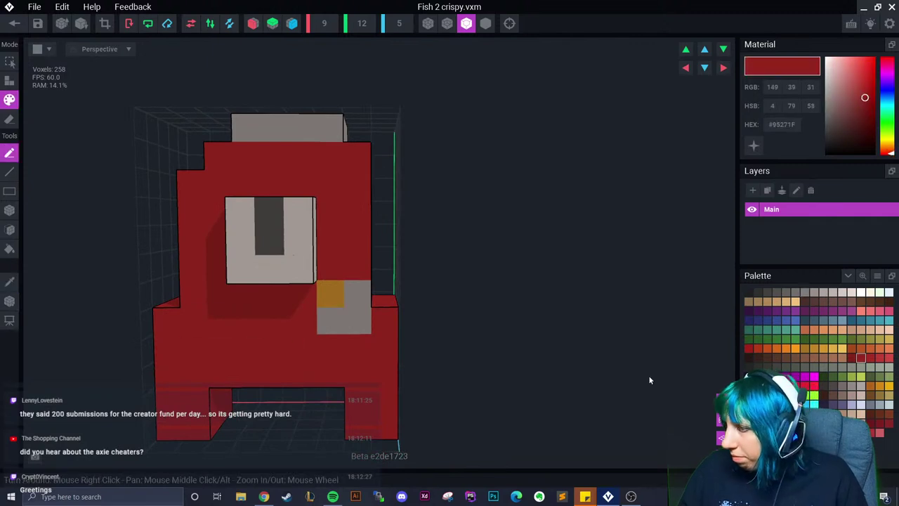
left_click(832, 395)
mouse_move(194, 401)
left_mouse_down()
mouse_move(189, 347)
mouse_move(170, 415)
mouse_move(176, 327)
mouse_move(192, 250)
mouse_move(231, 176)
mouse_move(250, 163)
mouse_move(320, 176)
mouse_move(364, 205)
mouse_move(332, 173)
left_mouse_up()
left_click(823, 395)
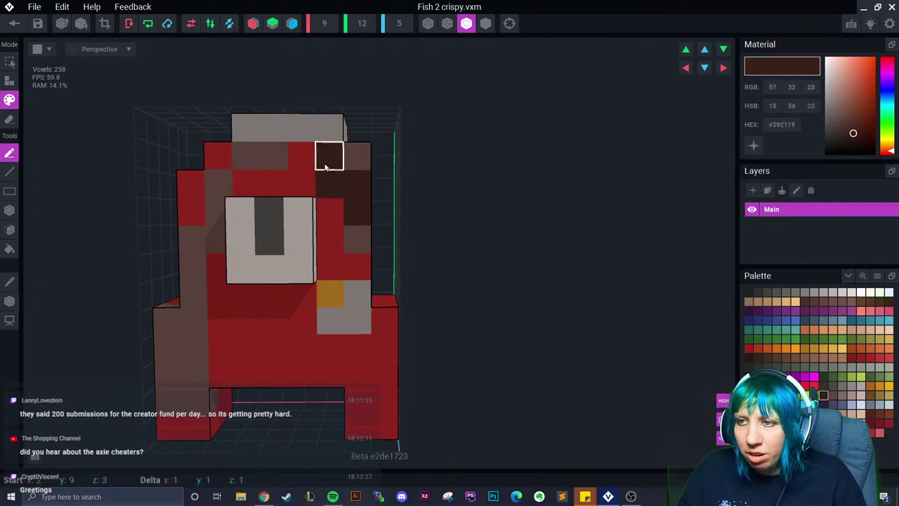
mouse_move(357, 263)
right_mouse_down()
mouse_move(367, 297)
mouse_move(381, 200)
right_mouse_up()
left_click_drag(382, 201, 380, 262)
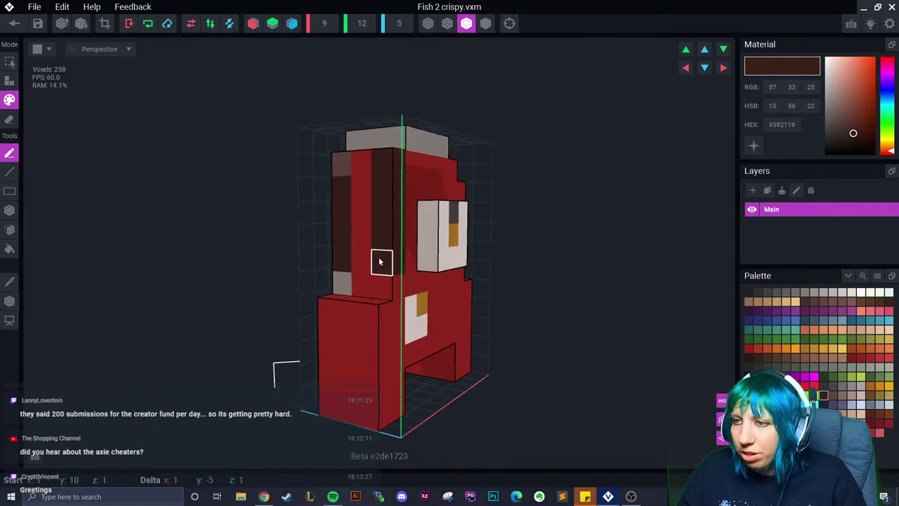
right_click_drag(380, 262, 400, 183)
mouse_move(361, 186)
left_mouse_down()
mouse_move(381, 223)
mouse_move(351, 253)
left_mouse_up()
Paint the lower column, bottom row and right leg dark brown
right_click_drag(351, 253, 401, 291)
left_click_drag(401, 291, 412, 355)
right_click_drag(411, 356, 446, 327)
mouse_move(446, 327)
left_mouse_down()
mouse_move(483, 328)
mouse_move(526, 326)
mouse_move(564, 359)
mouse_move(571, 346)
mouse_move(545, 344)
left_mouse_up()
right_click_drag(546, 344, 565, 364)
mouse_move(639, 318)
left_mouse_down()
mouse_move(651, 299)
mouse_move(639, 368)
mouse_move(635, 325)
left_mouse_up()
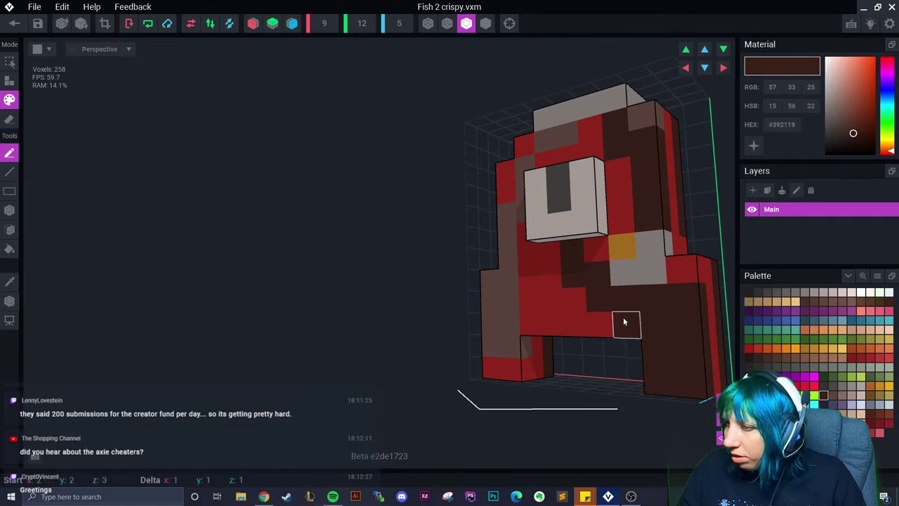
Repaint the right leg and lower front, plus the head's left side, lighter brown
left_click(833, 394)
mouse_move(666, 383)
left_mouse_down()
mouse_move(658, 353)
mouse_move(576, 316)
left_mouse_up()
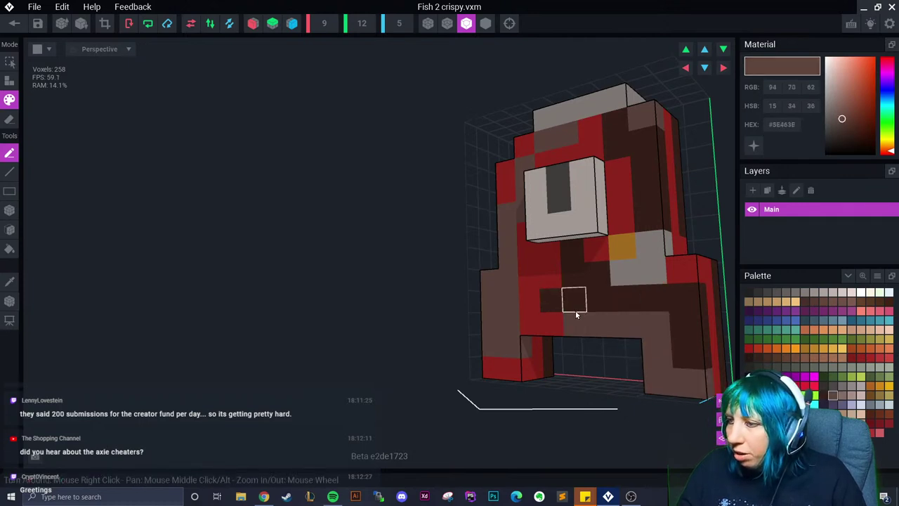
right_click_drag(538, 291, 449, 326)
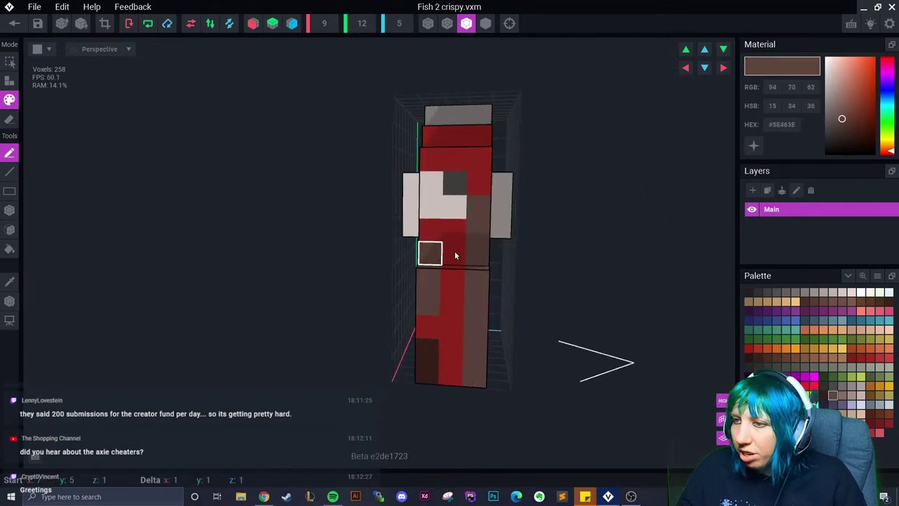
right_click_drag(437, 261, 492, 242)
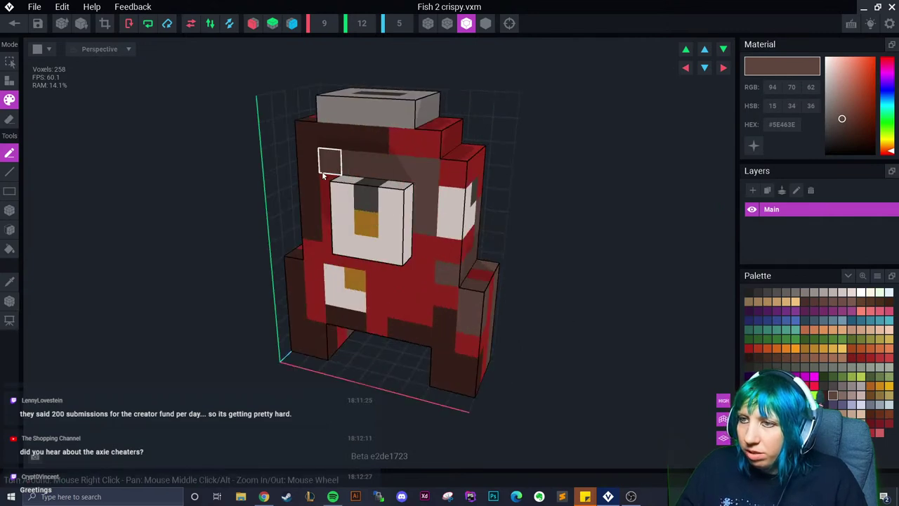
left_click_drag(322, 170, 342, 195)
mouse_move(424, 242)
right_mouse_down()
mouse_move(420, 302)
mouse_move(412, 301)
right_mouse_up()
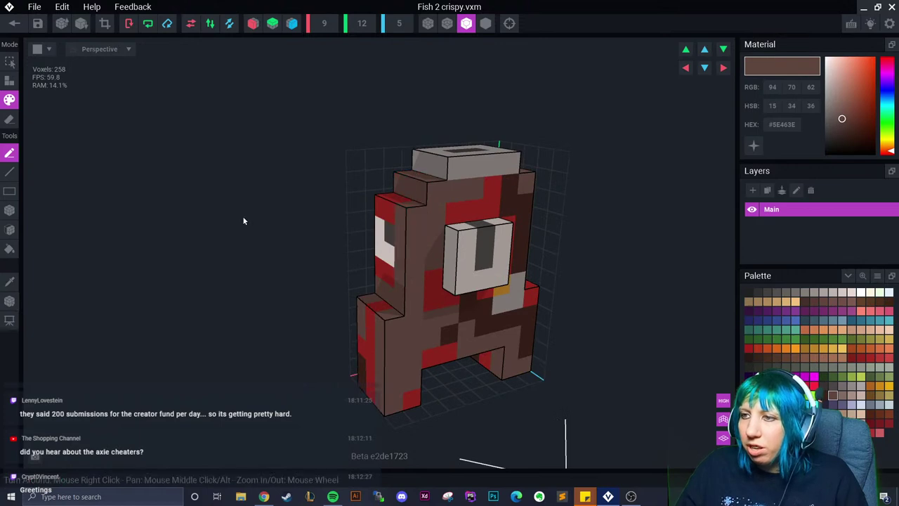
Back in the scene, add a 'crispy mid fish' child node under fish pole
left_click(14, 23)
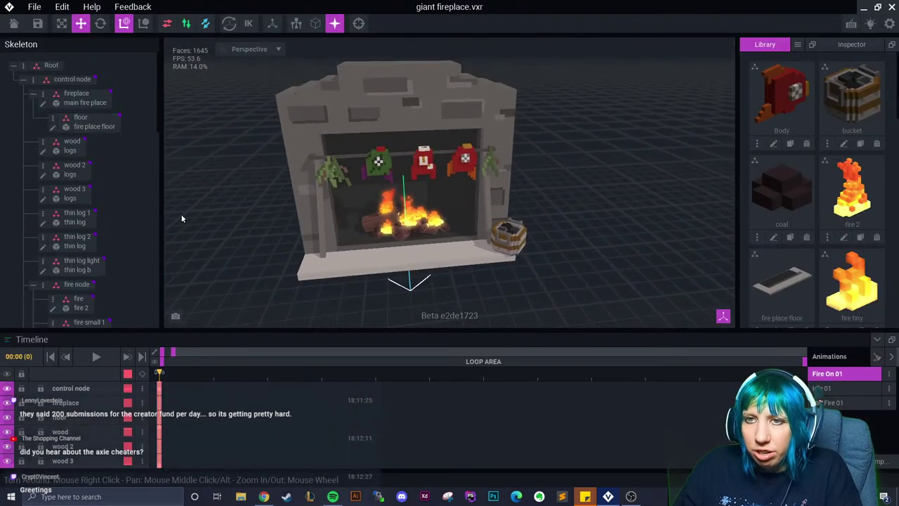
left_click(377, 163)
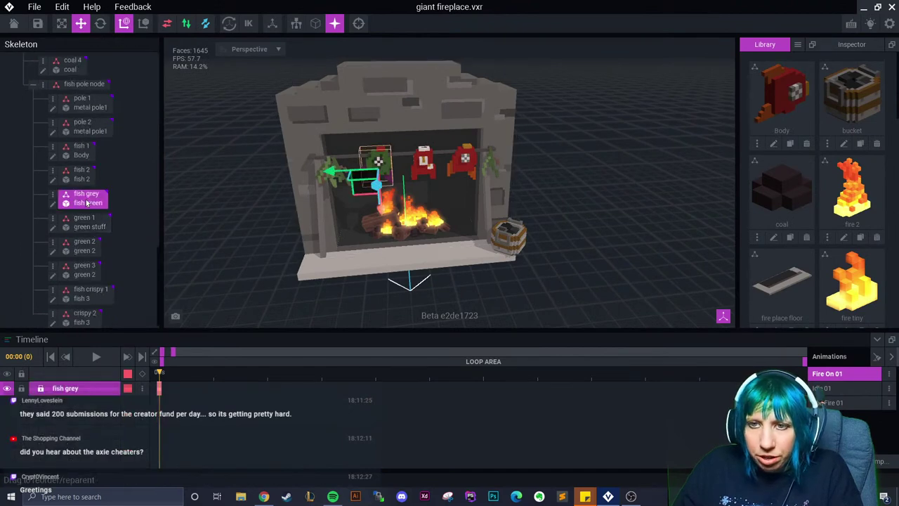
right_click(43, 84)
left_click(79, 111)
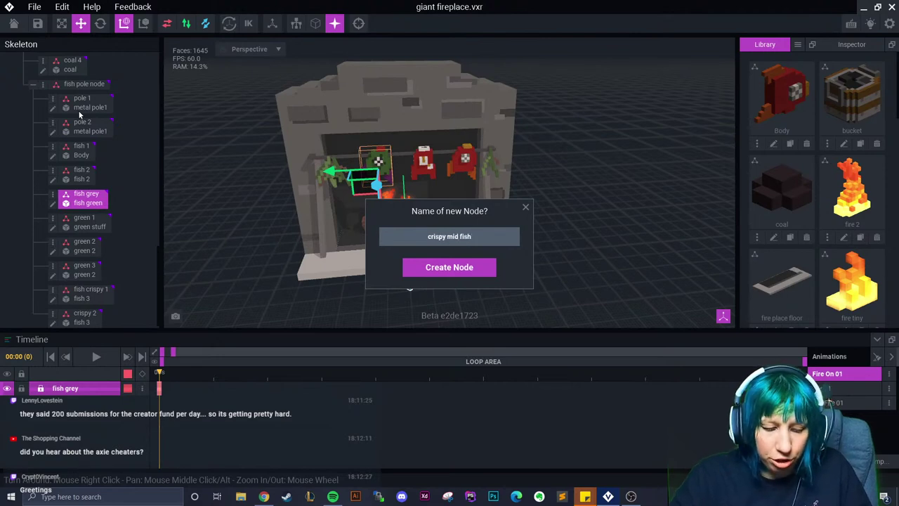
key("Return")
Attach Fish 2 crispy to crispy mid fish and move it up and sideways
scroll(823, 198, "down", 4)
left_click_drag(852, 94, 110, 323)
right_click_drag(422, 239, 404, 246)
left_click_drag(389, 218, 387, 237)
right_click_drag(387, 237, 343, 193)
left_click_drag(342, 193, 331, 74)
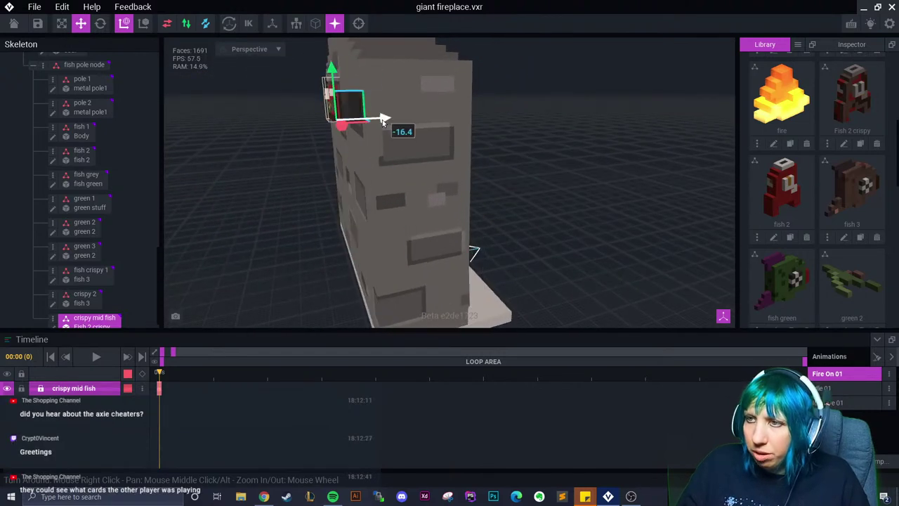
right_click_drag(397, 121, 399, 123)
left_click_drag(400, 123, 441, 129)
Nudge crispy 2 along its X axis, then clear the selection
right_click_drag(436, 128, 383, 134)
scroll(411, 125, "up", 5)
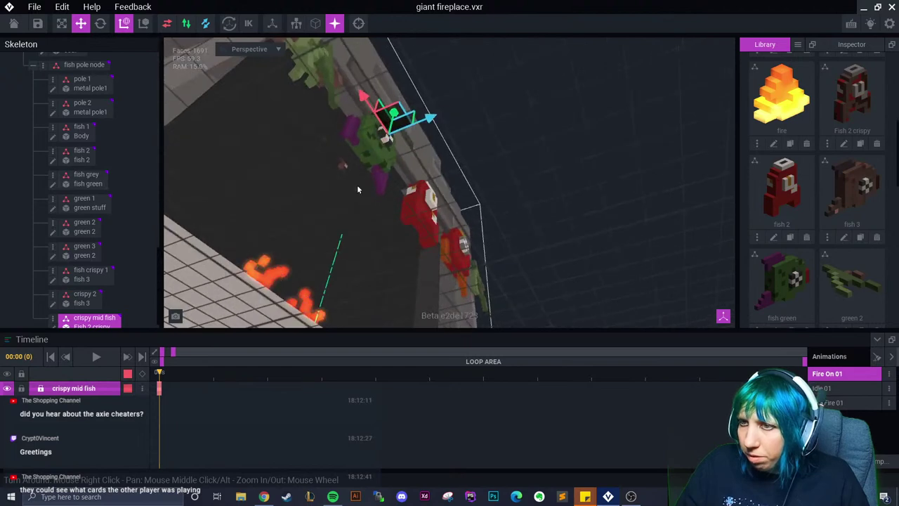
left_click(380, 130)
left_click_drag(380, 131, 448, 132)
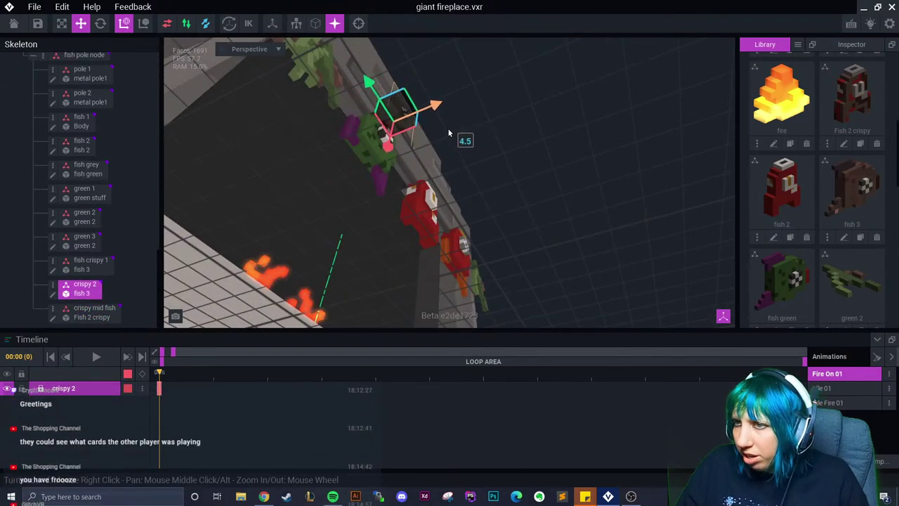
right_click_drag(448, 132, 438, 143)
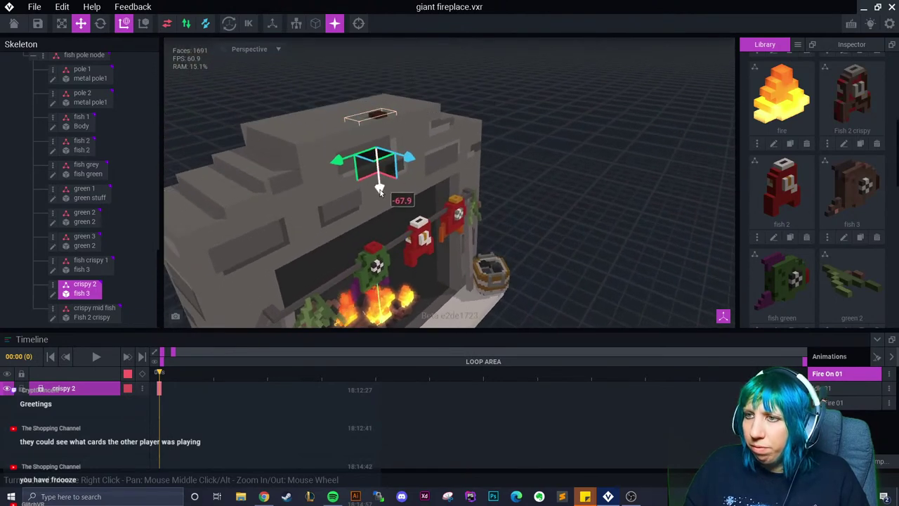
key("Escape")
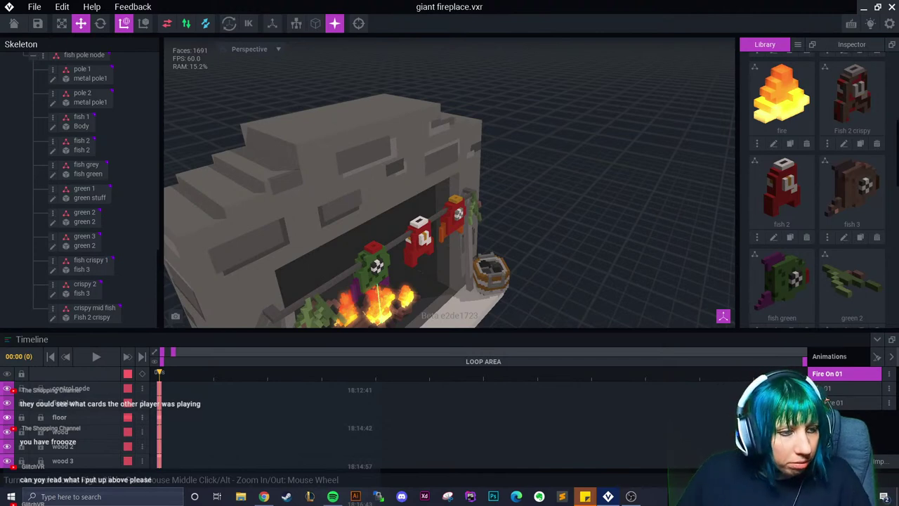
Orbit and zoom to a frontal view of the fireplace
right_click_drag(421, 302, 433, 287)
right_click_drag(557, 318, 524, 252)
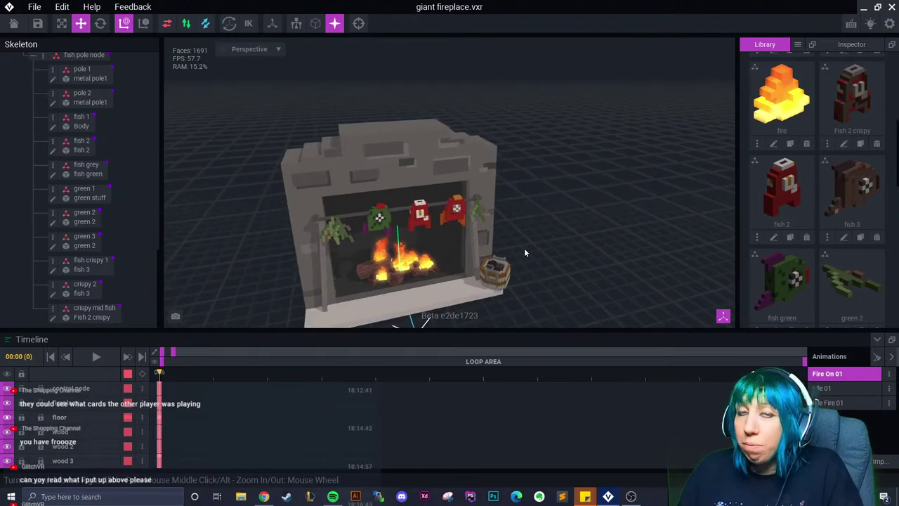
scroll(524, 248, "up", 4)
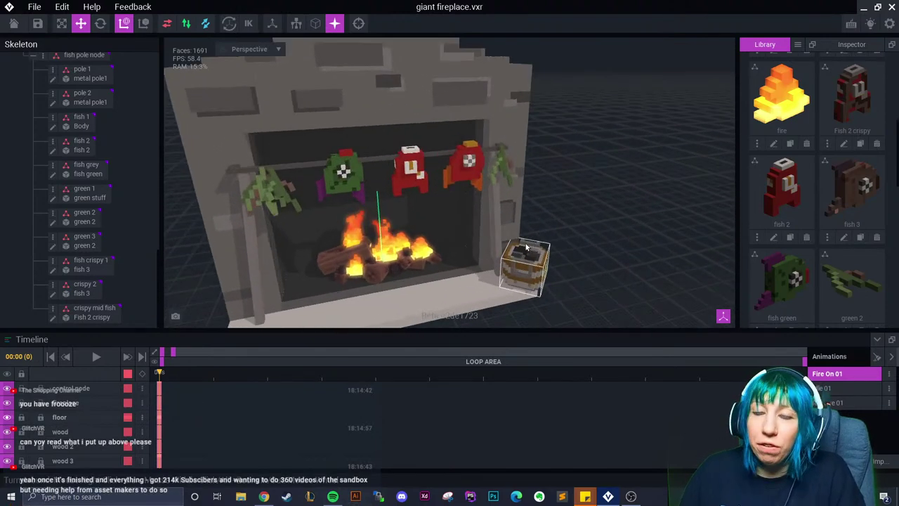
right_click_drag(685, 281, 554, 241)
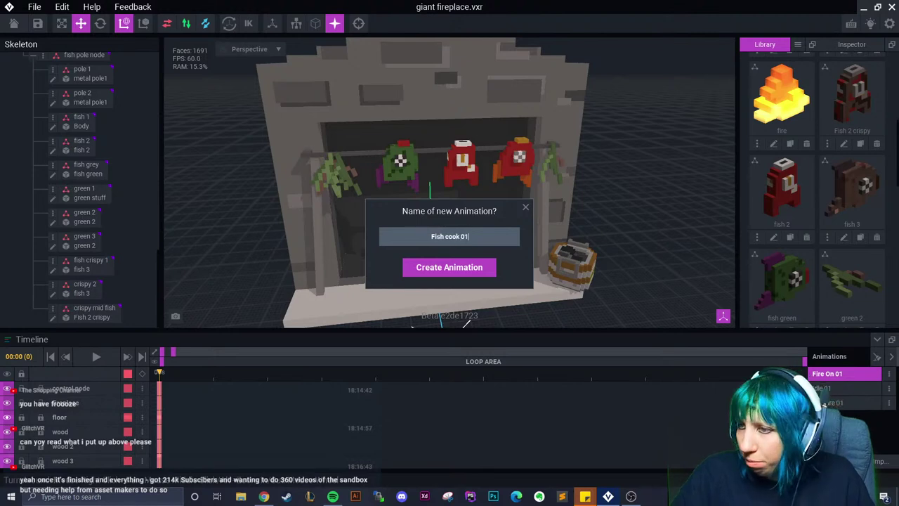
Create the Fish cook animation and rename it to 'Fish Cook 01'
key("Return")
left_click(887, 391)
left_click(853, 399)
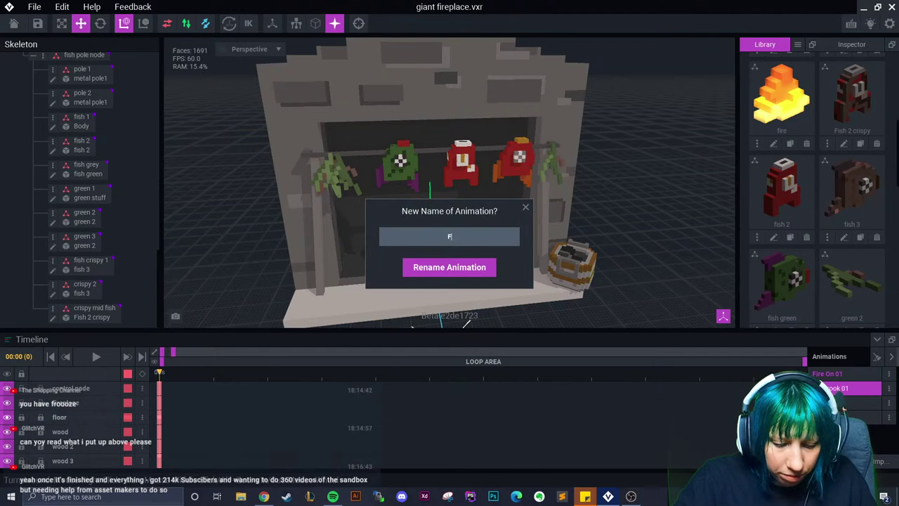
type("k 01")
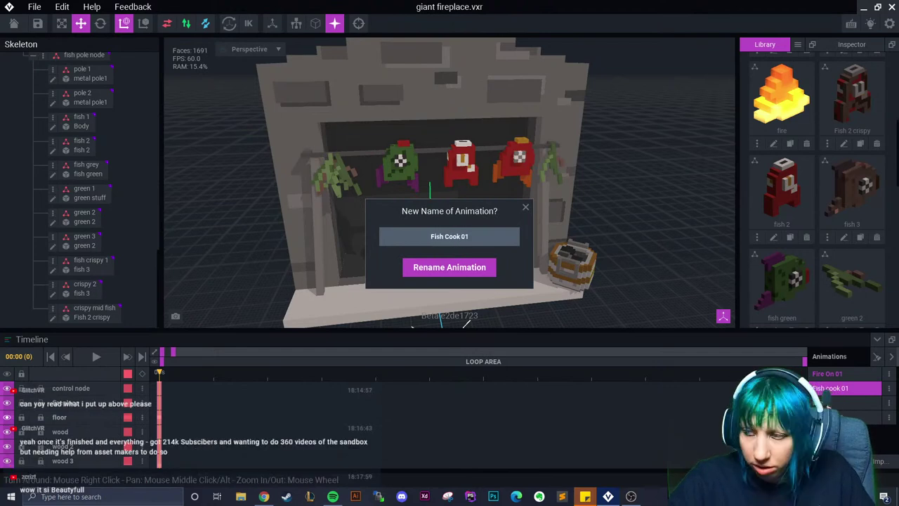
key("Return")
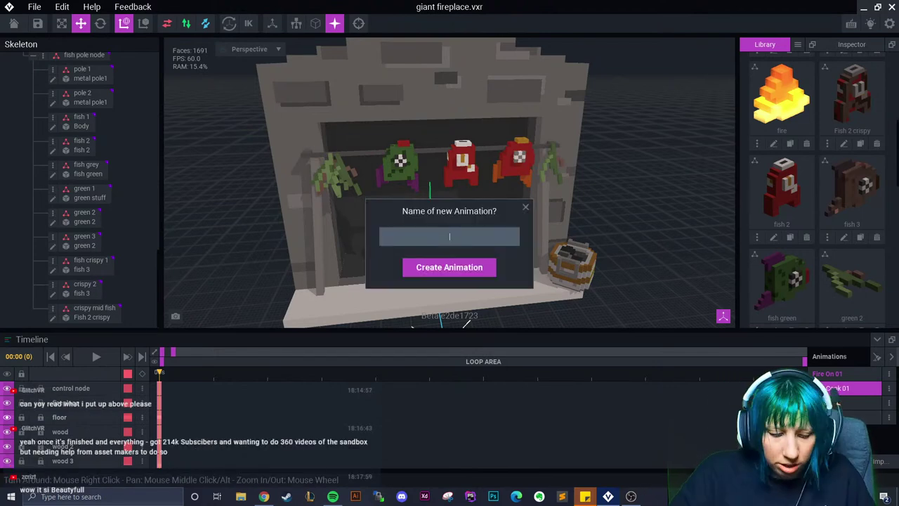
Add a new animation named 'Idle 02'
type("Cook F")
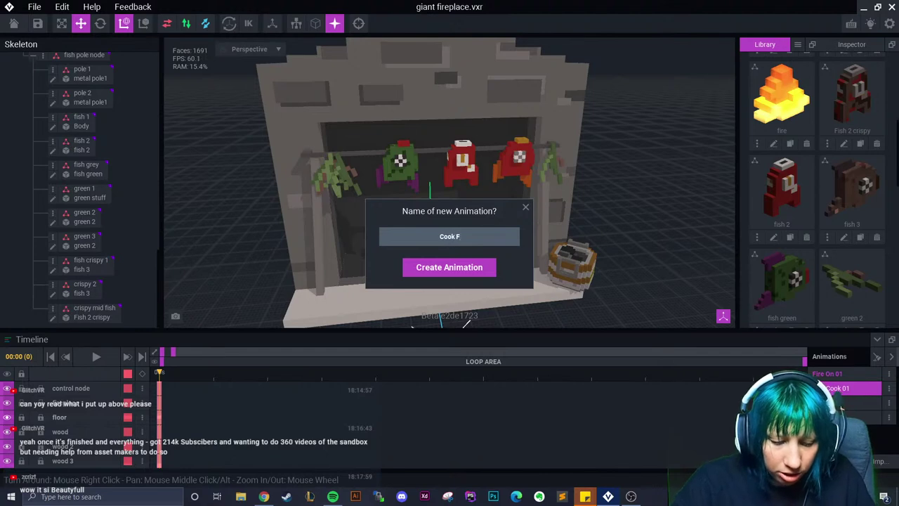
type("ish Idle 01")
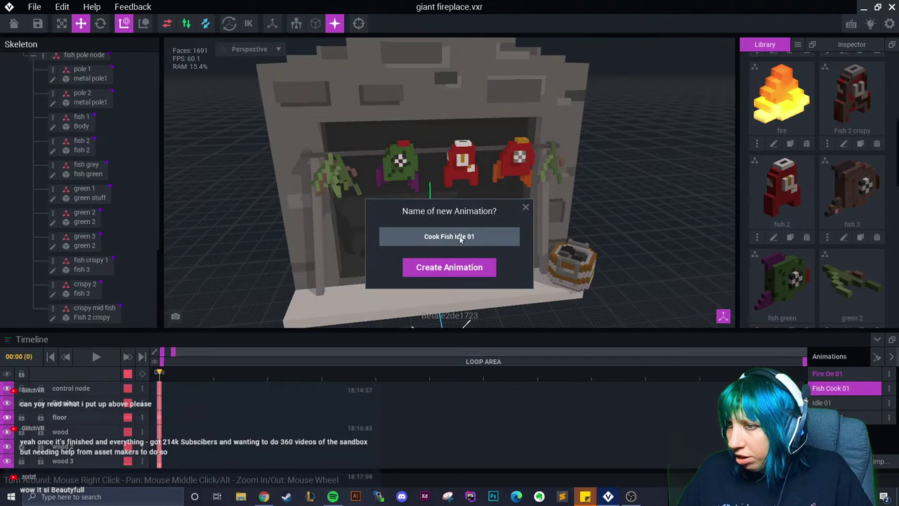
key("BackSpace")
key("BackSpace")
key("BackSpace")
key("BackSpace")
key("BackSpace")
key("BackSpace")
key("BackSpace")
key("BackSpace")
key("BackSpace")
key("BackSpace")
key("BackSpace")
key("BackSpace")
key("BackSpace")
key("BackSpace")
key("BackSpace")
key("BackSpace")
key("BackSpace")
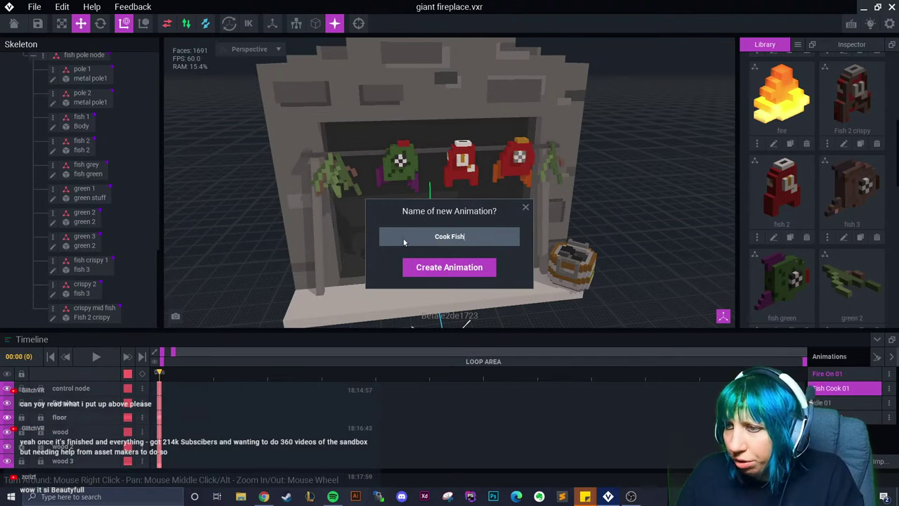
type("Idle 02")
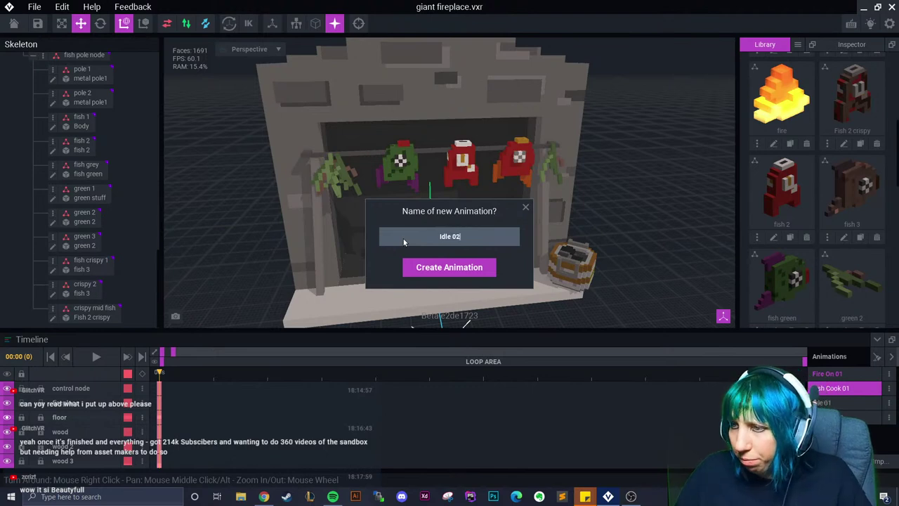
left_click(429, 265)
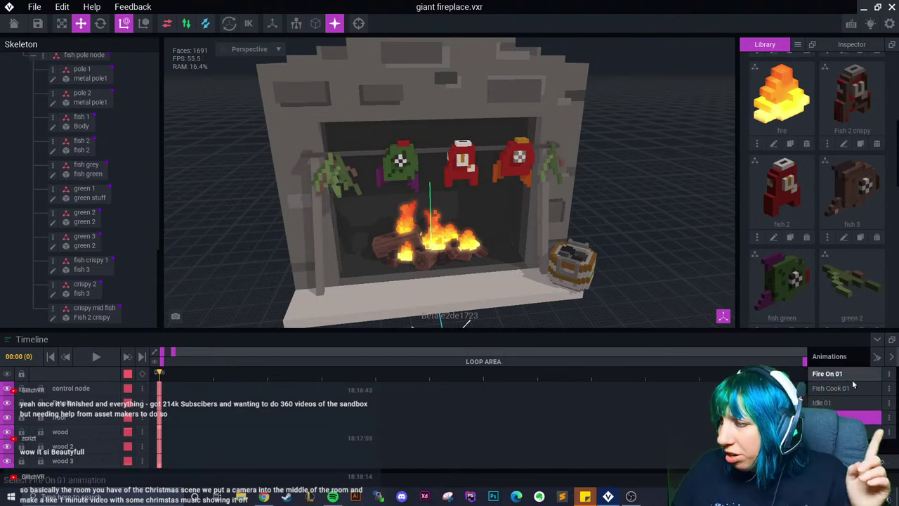
Switch to the Fire On 01 animation with a frontal view of the fireplace
left_click(567, 284)
right_click_drag(567, 285, 575, 287)
scroll(574, 287, "up", 3)
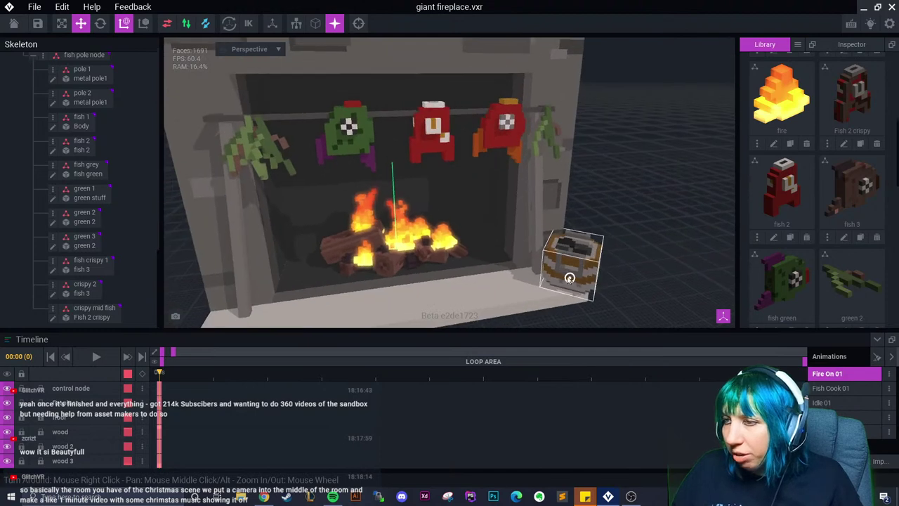
scroll(574, 286, "down", 3)
left_click(631, 304)
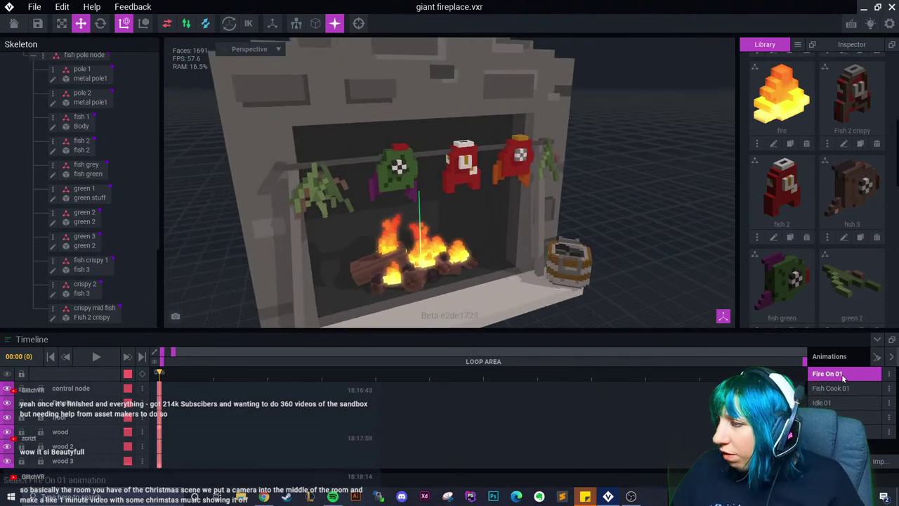
right_click_drag(631, 303, 622, 301)
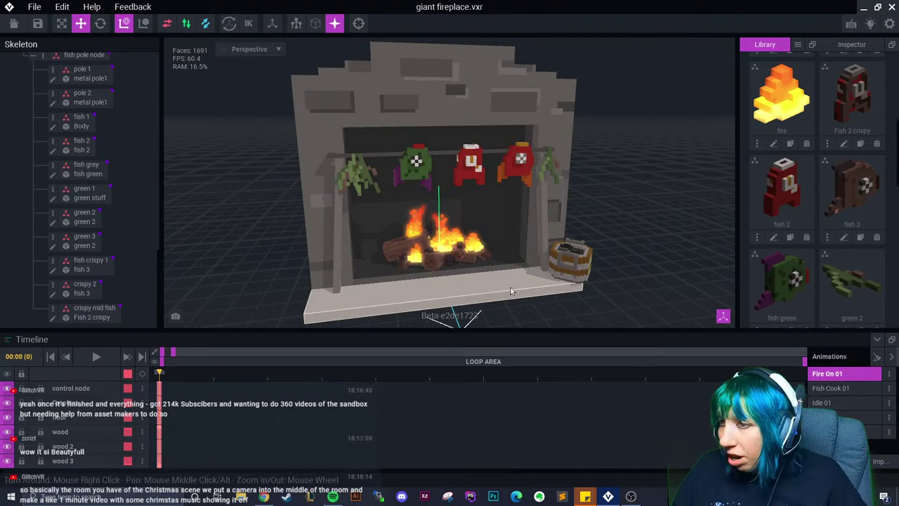
scroll(450, 283, "up", 5)
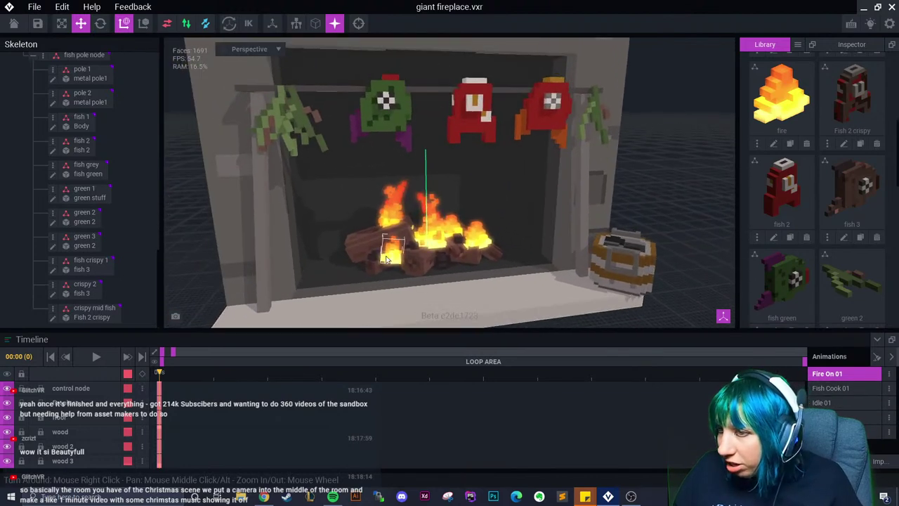
Move the tiny fire and fire small 1 flames along their depth axis among the logs
left_click(385, 248)
scroll(390, 252, "up", 5)
left_click_drag(417, 288, 411, 276)
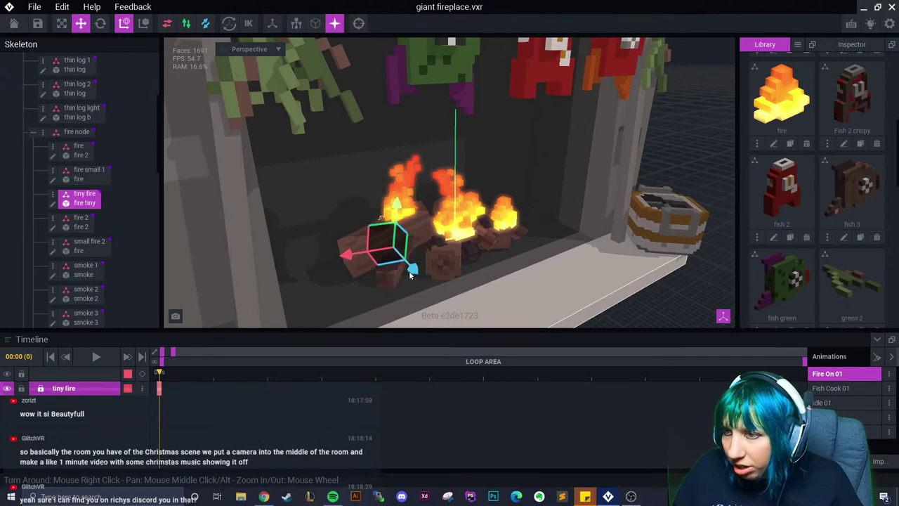
right_click_drag(411, 276, 491, 267)
left_click(527, 235)
left_click_drag(558, 261, 485, 246)
scroll(487, 277, "down", 5)
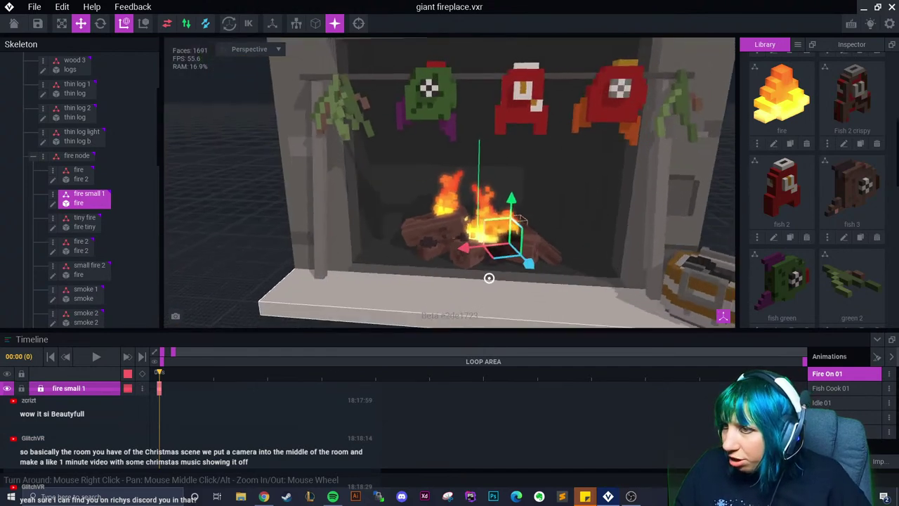
Lower the small fire 2 flame down into the logs
left_click(505, 232)
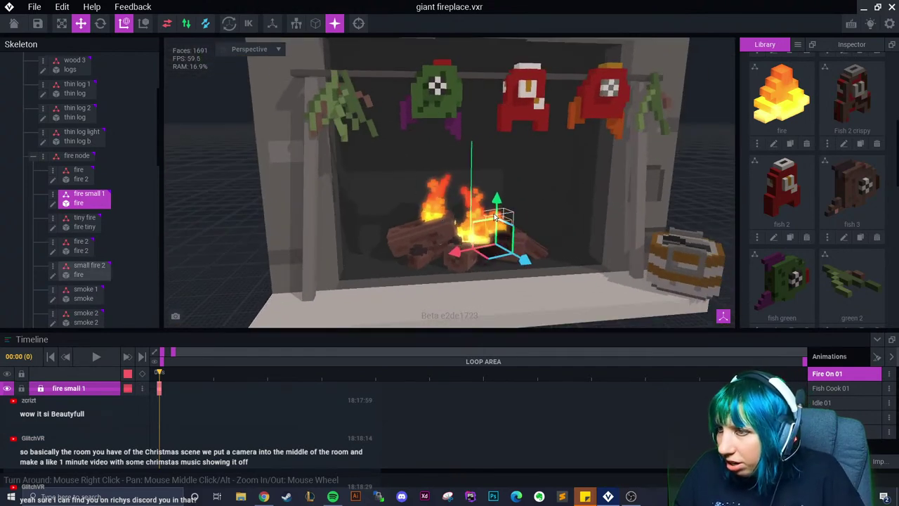
scroll(514, 255, "up", 4)
scroll(513, 254, "up", 1)
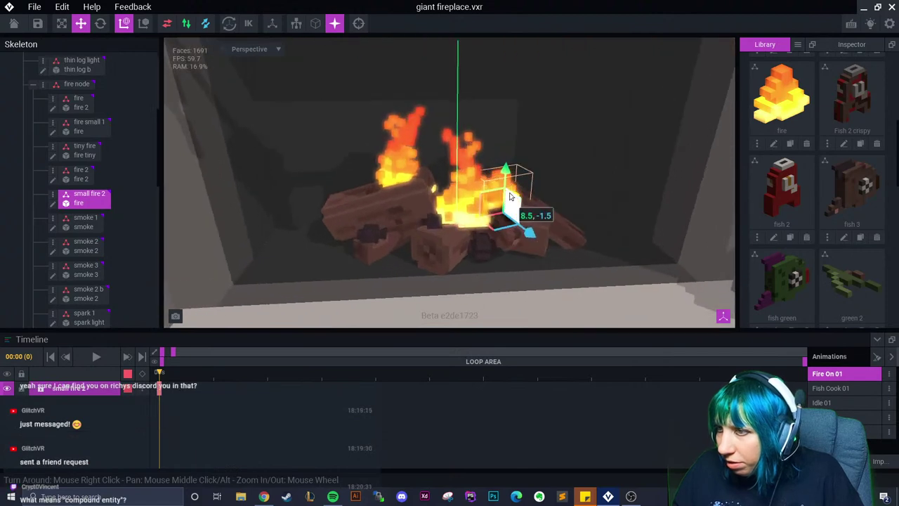
left_click_drag(506, 170, 509, 188)
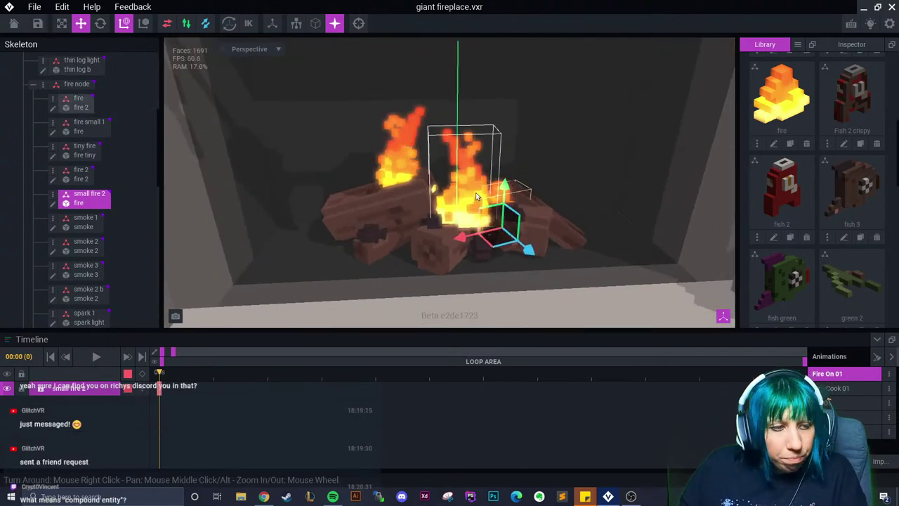
left_click(436, 166)
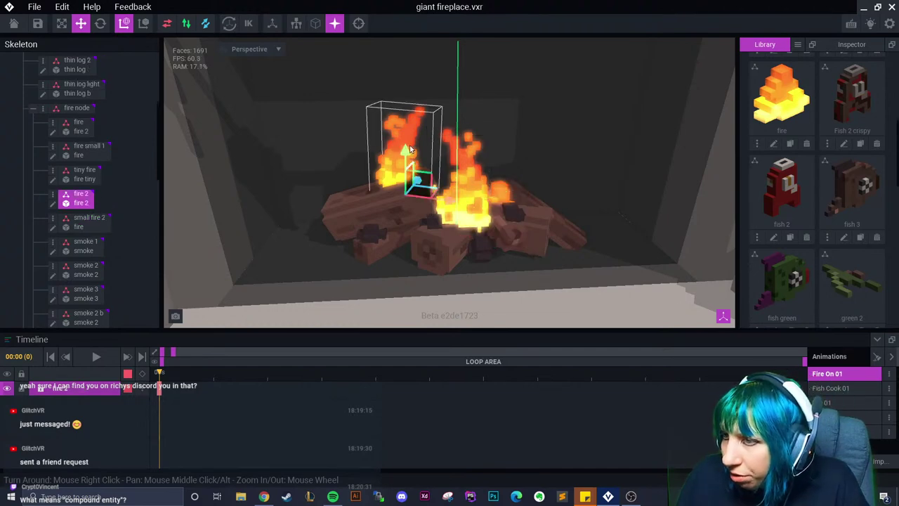
Drag the fire 2 flame down so it sits among the logs
left_click_drag(406, 151, 401, 176)
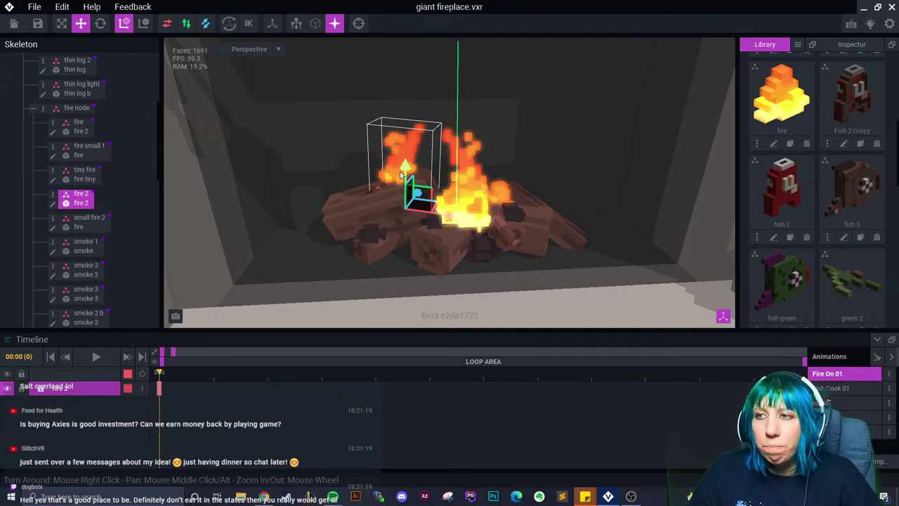
key("alt+F4")
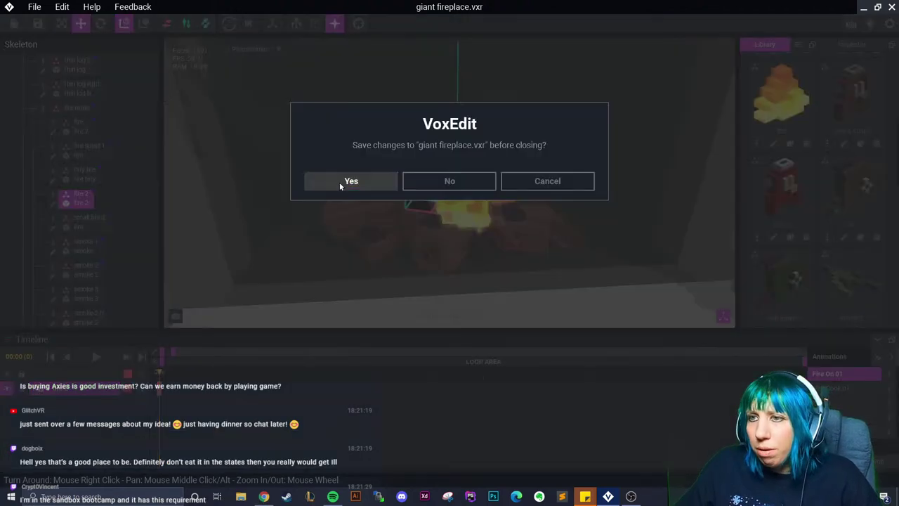
left_click(349, 182)
left_click(204, 185)
scroll(458, 210, "up", 6)
left_click(492, 131)
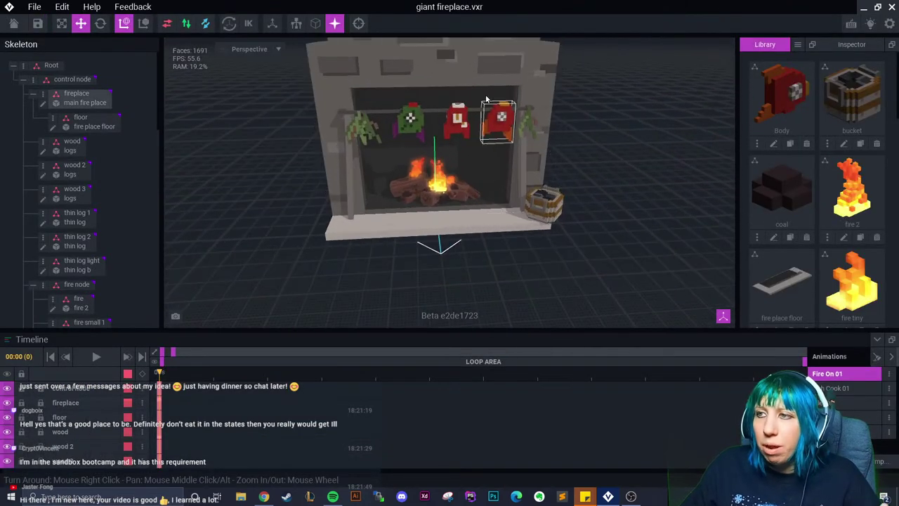
left_click(501, 75)
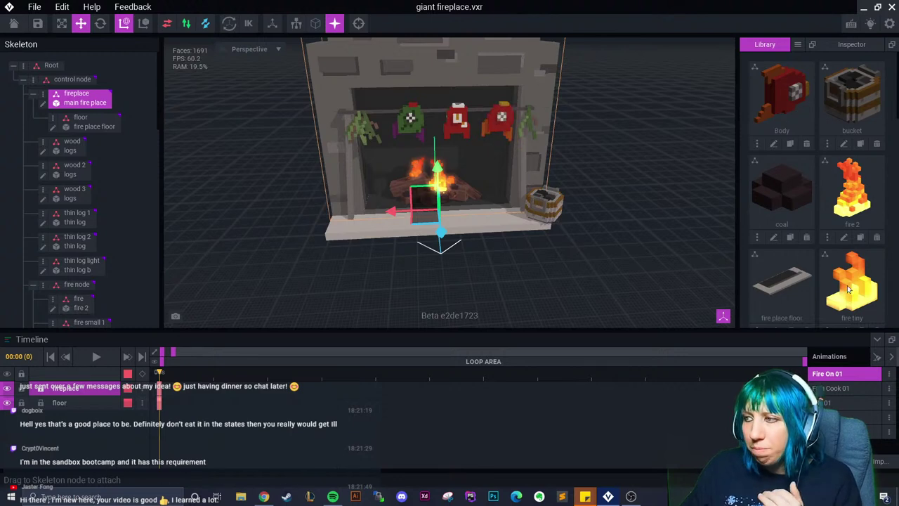
scroll(847, 285, "down", 2)
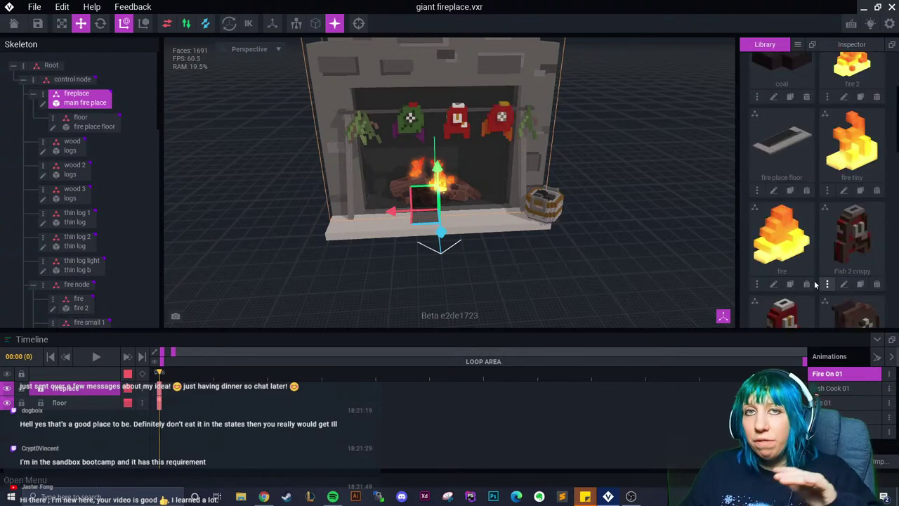
scroll(820, 288, "down", 2)
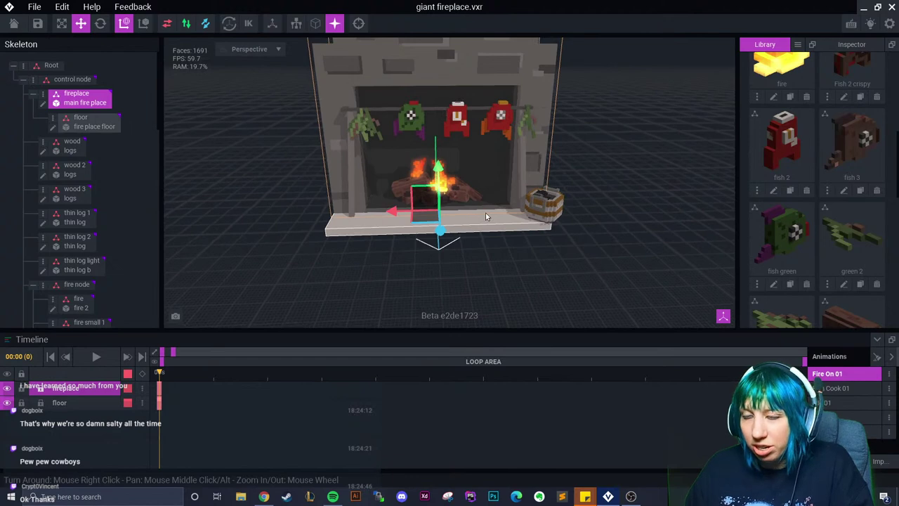
middle_click_drag(485, 212, 482, 230)
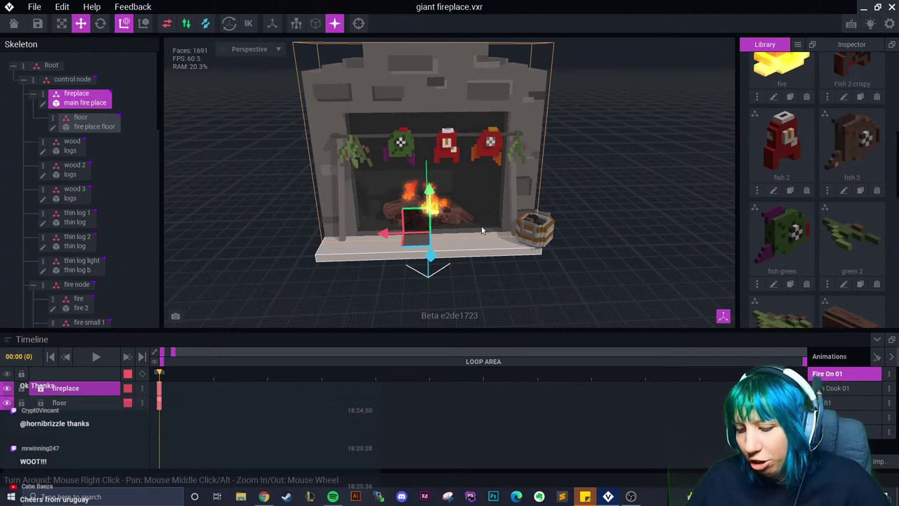
Zoom and orbit onto the fireplace and switch to the Idle 01 animation
scroll(482, 229, "up", 3)
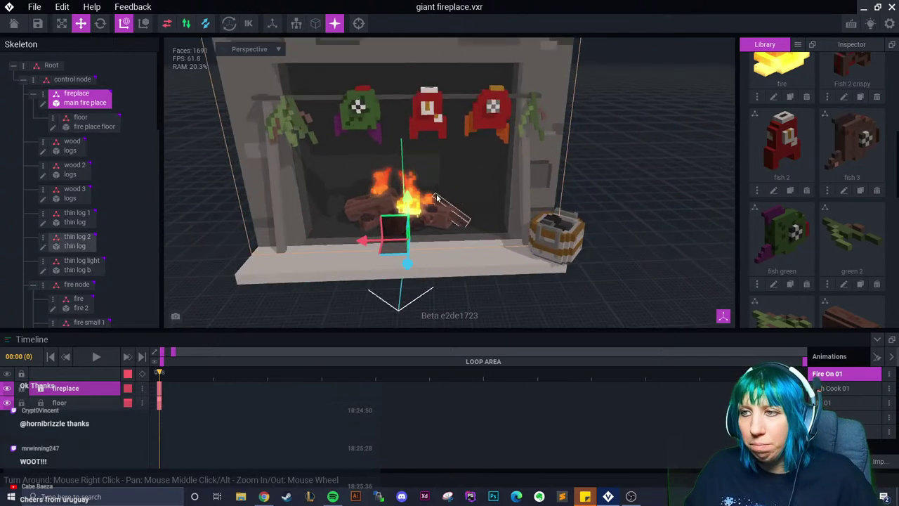
scroll(430, 198, "up", 1)
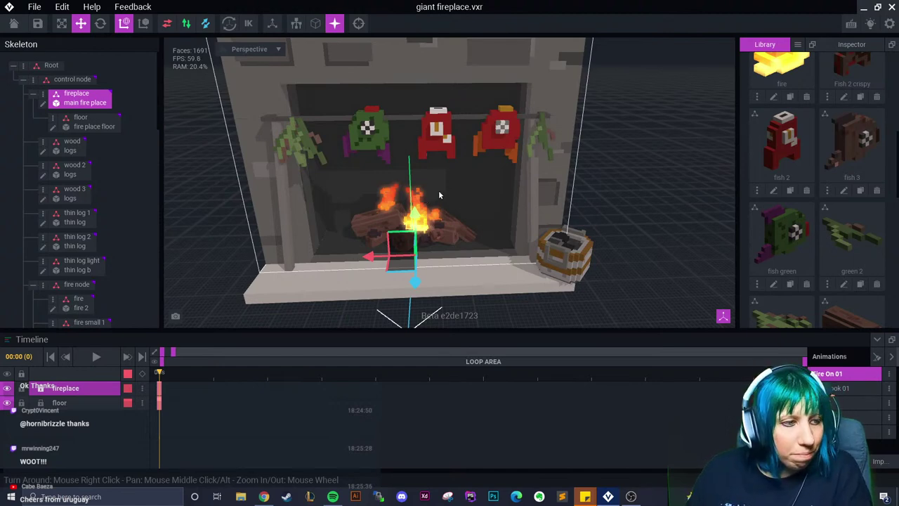
right_click_drag(422, 225, 463, 245)
scroll(421, 291, "up", 5)
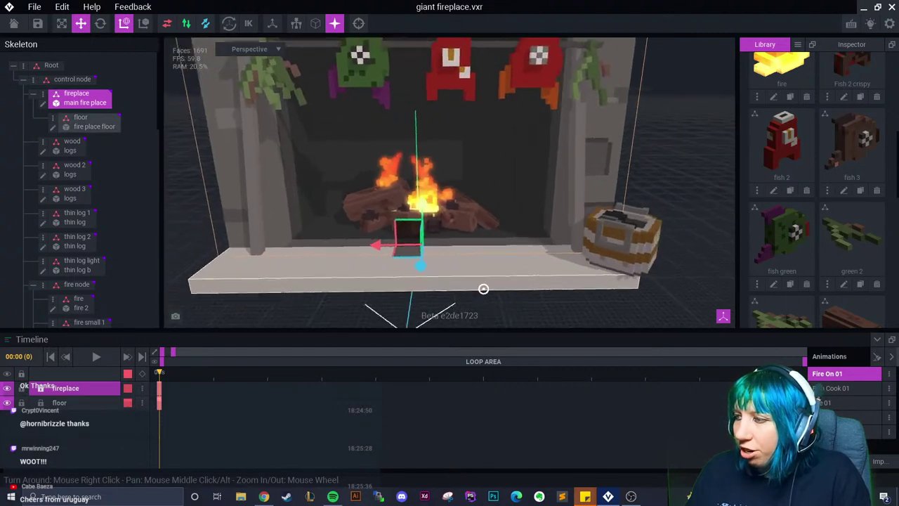
left_click(843, 402)
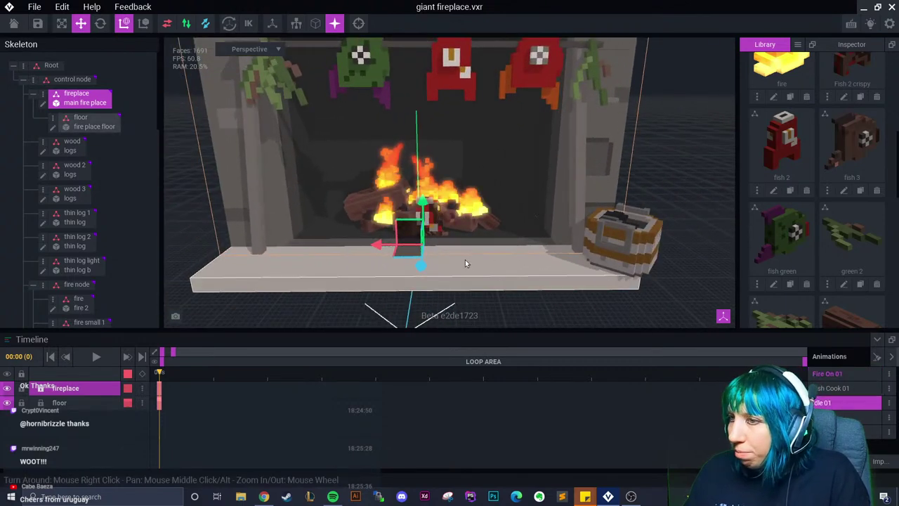
scroll(467, 265, "up", 2)
right_click_drag(469, 272, 474, 269)
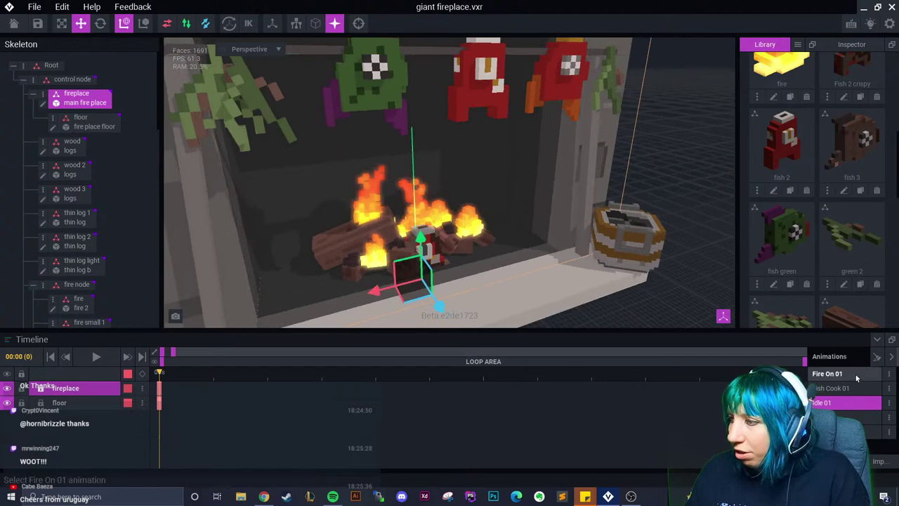
Browse the animations, select the crispy mid fish bone, and switch to Idle 02
left_click(852, 415)
left_click(852, 431)
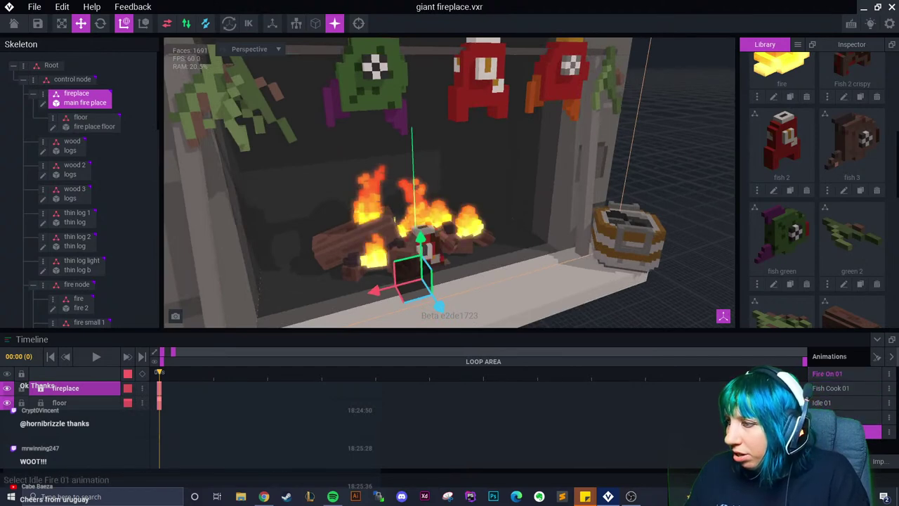
left_click(852, 417)
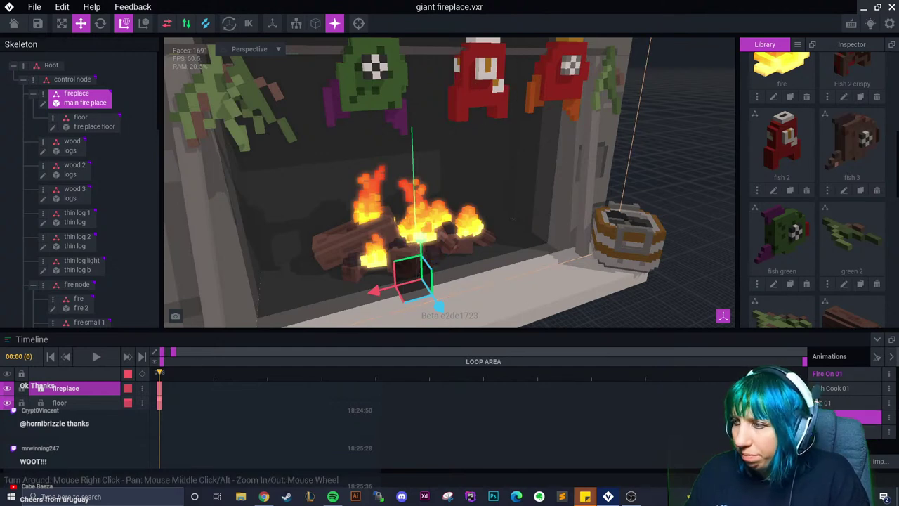
key("Down")
left_click(425, 250)
key("Up")
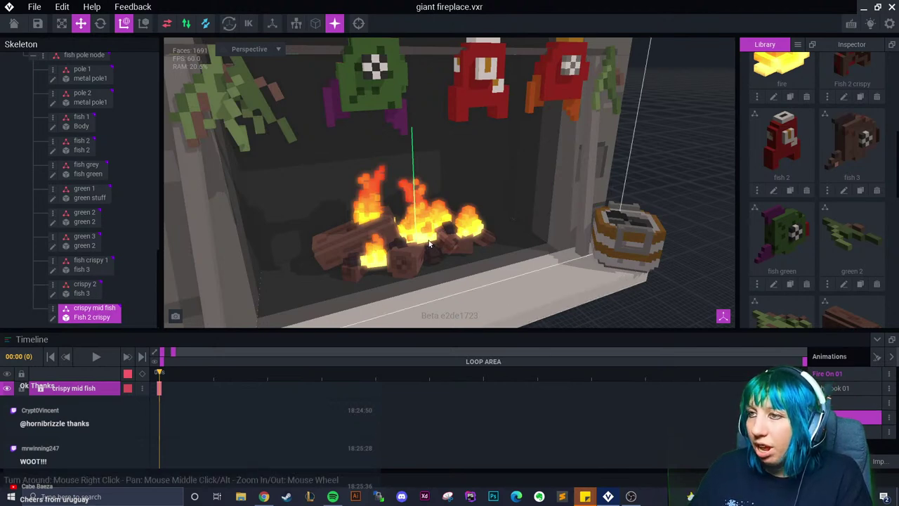
left_click(850, 402)
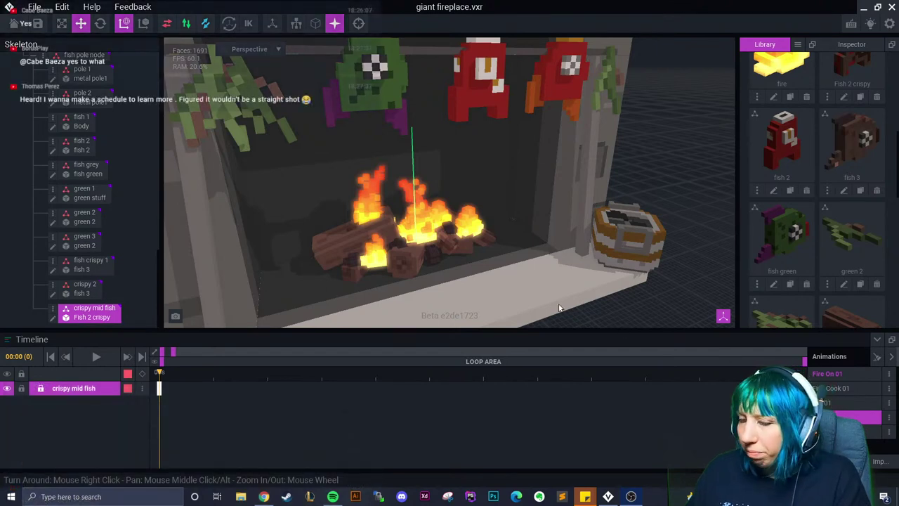
Copy the crispy mid fish keyframe and paste it into the other animations
right_click(159, 388)
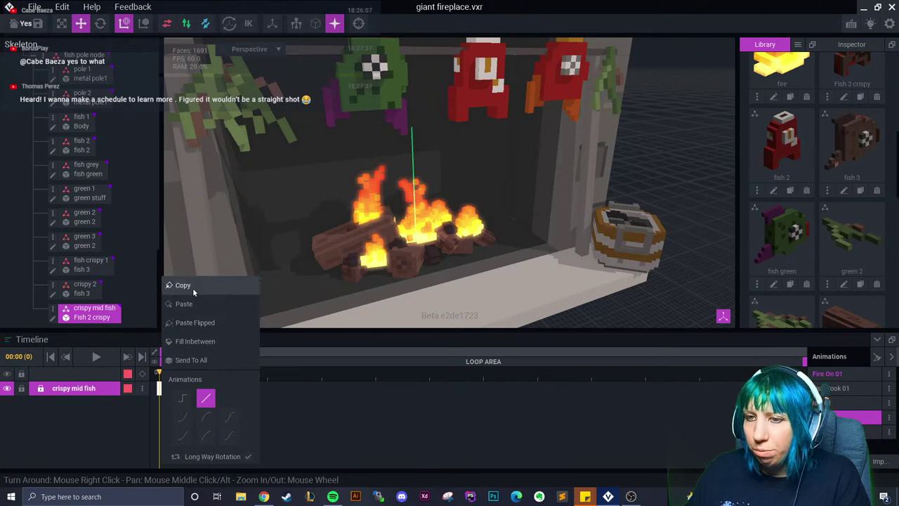
left_click(194, 289)
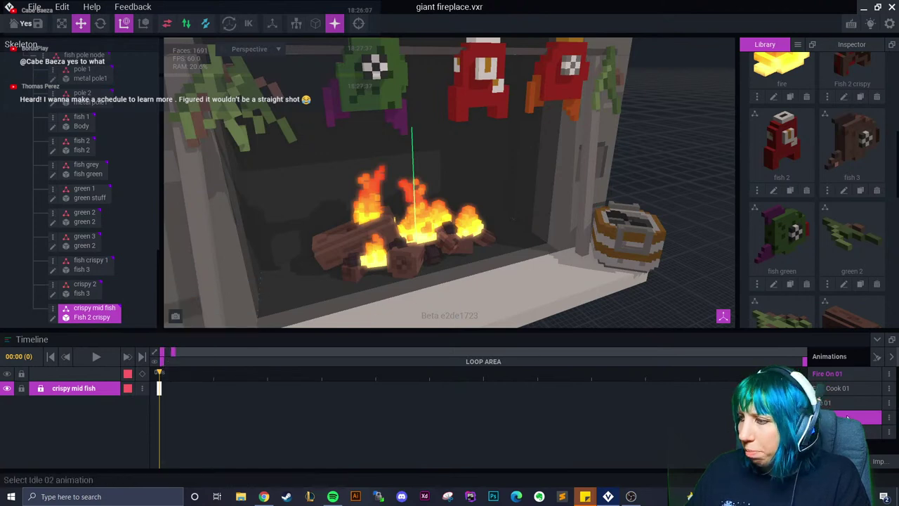
right_click(159, 388)
left_click(189, 304)
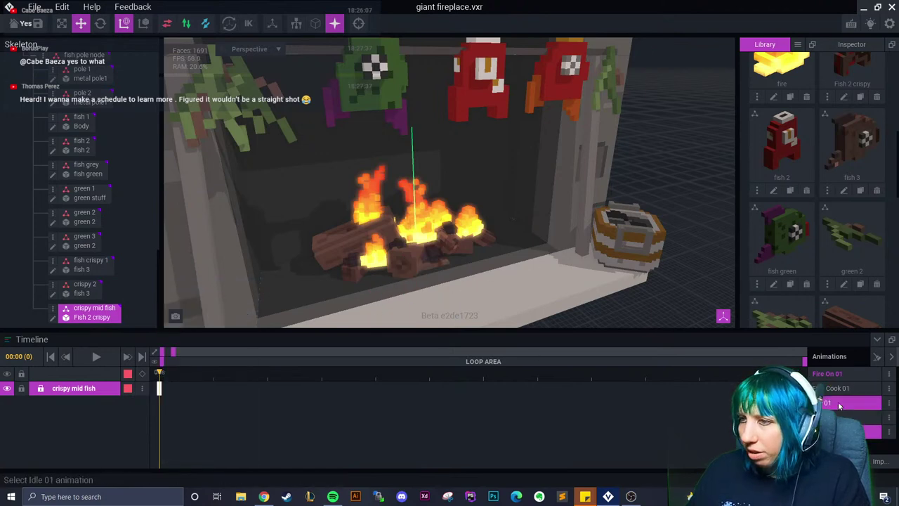
right_click(160, 389)
left_click(200, 306)
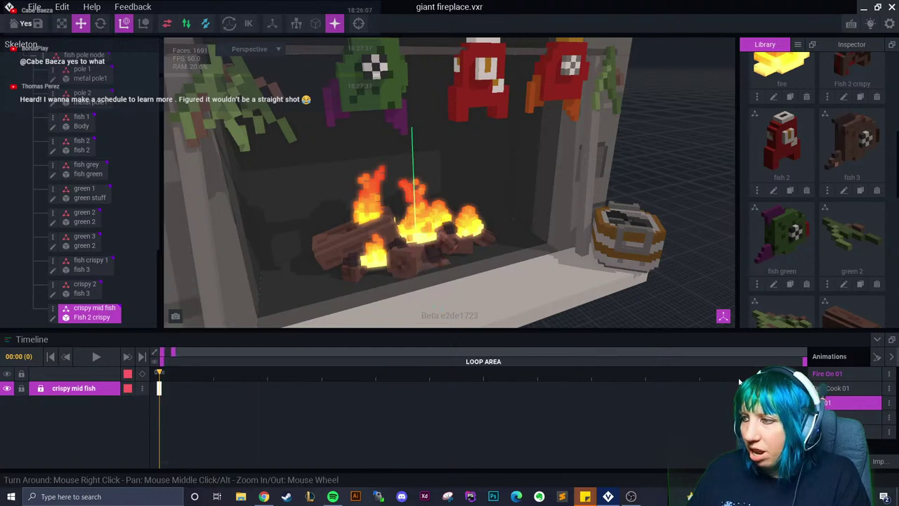
Copy the crispy 2 keyframe from Fish Cook 01 into Idle 01 and the fifth animation
left_click(839, 417)
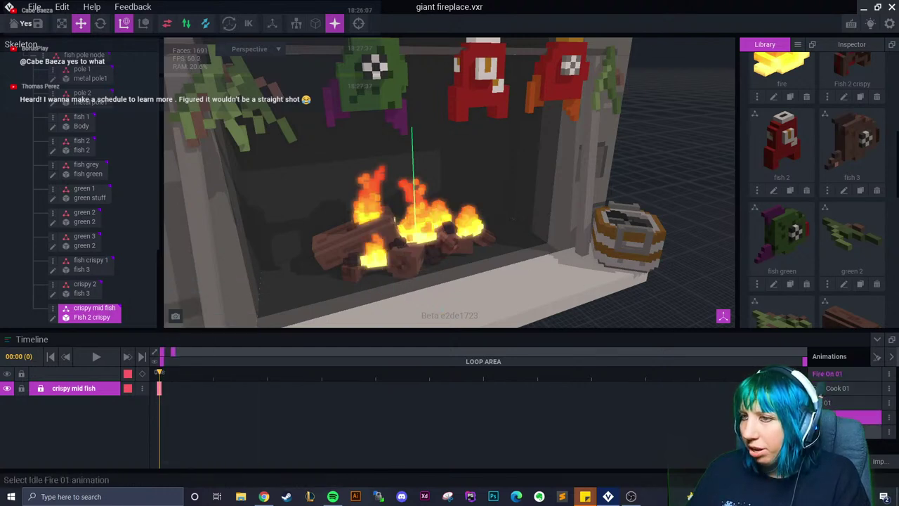
left_click(427, 254)
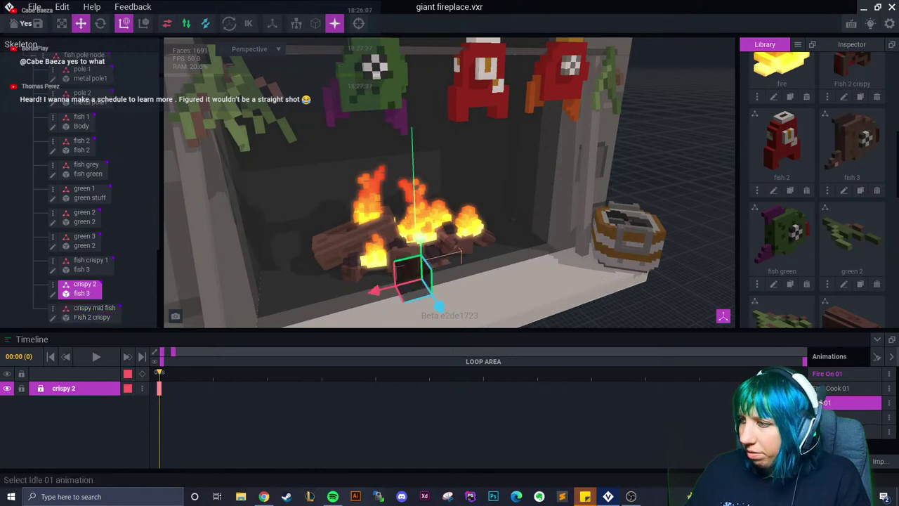
left_click(836, 388)
right_click(158, 388)
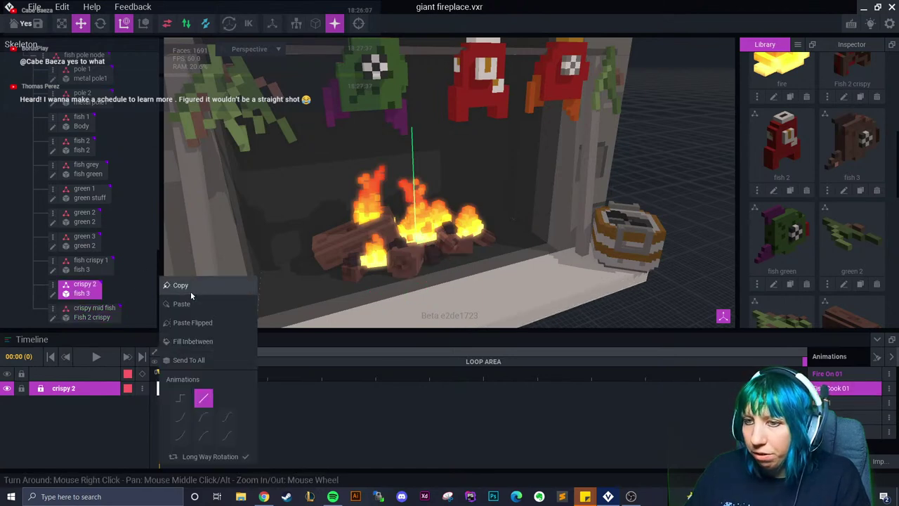
left_click(186, 284)
left_click(842, 390)
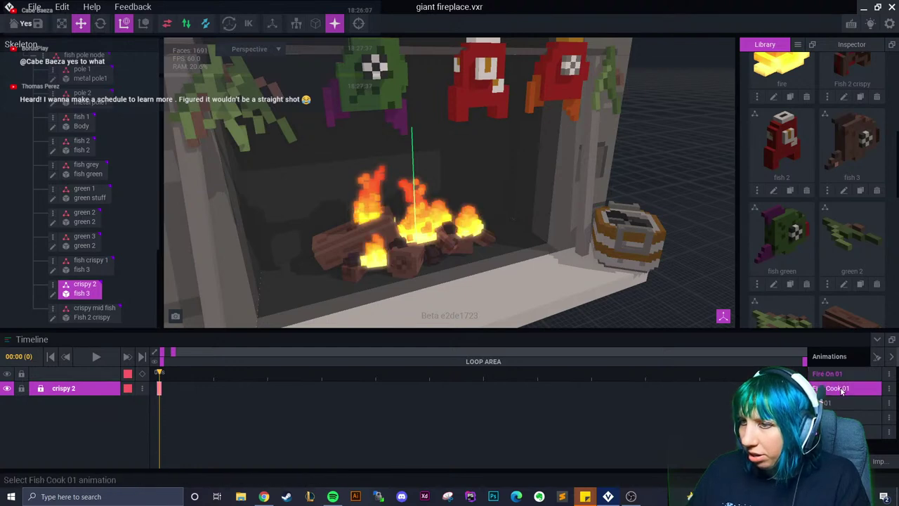
left_click(843, 403)
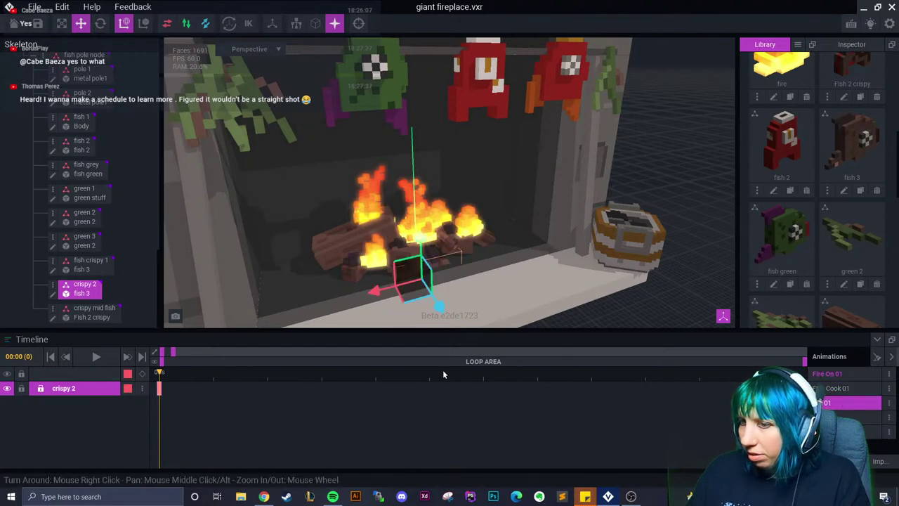
right_click(159, 389)
left_click(186, 300)
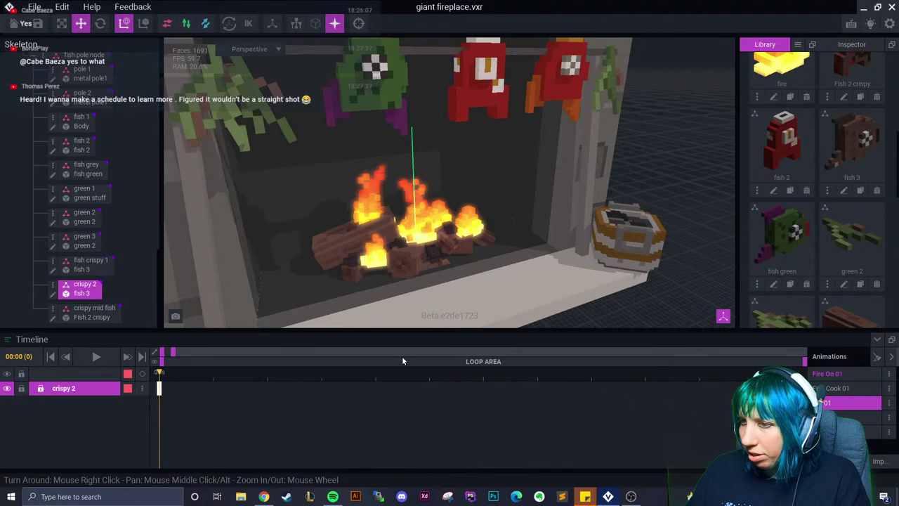
key("Down")
key("Down")
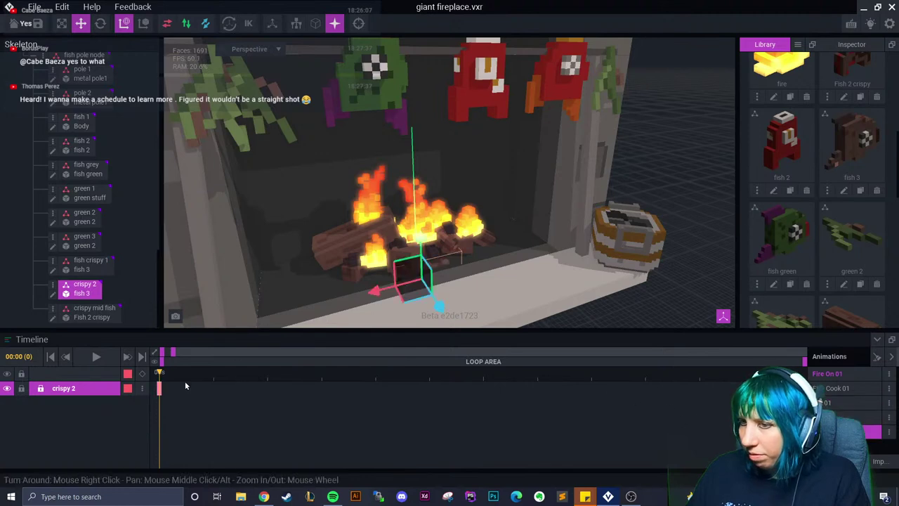
right_click(159, 389)
left_click(211, 306)
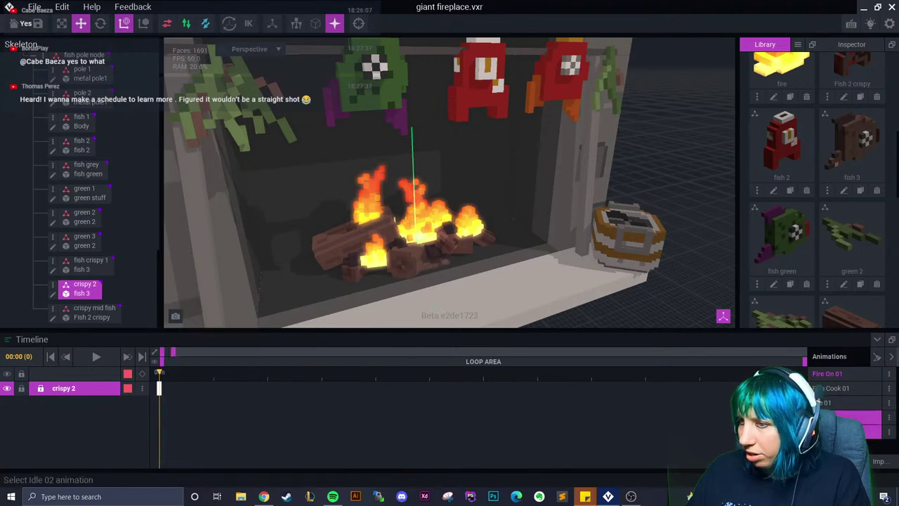
key("Up")
key("Up")
Copy the fish crispy 1 keyframe and paste it into the neighbouring animations
left_click(435, 264)
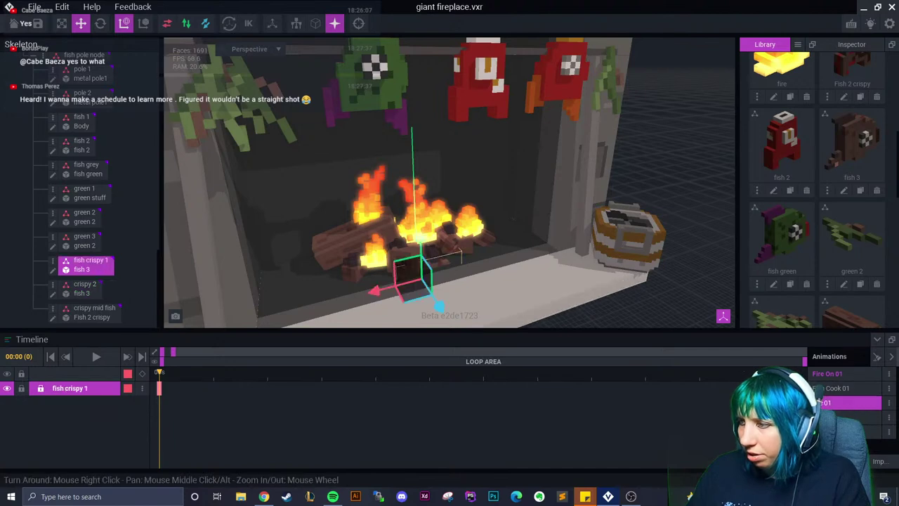
key("Down")
right_click(159, 388)
left_click(179, 285)
key("Up")
right_click(160, 390)
left_click(161, 390)
right_click(161, 390)
left_click(184, 303)
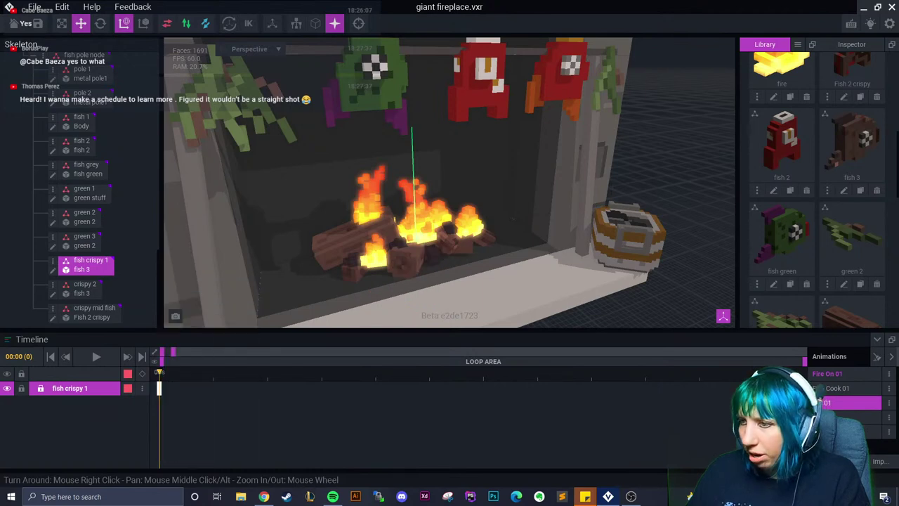
left_click(850, 431)
right_click(161, 389)
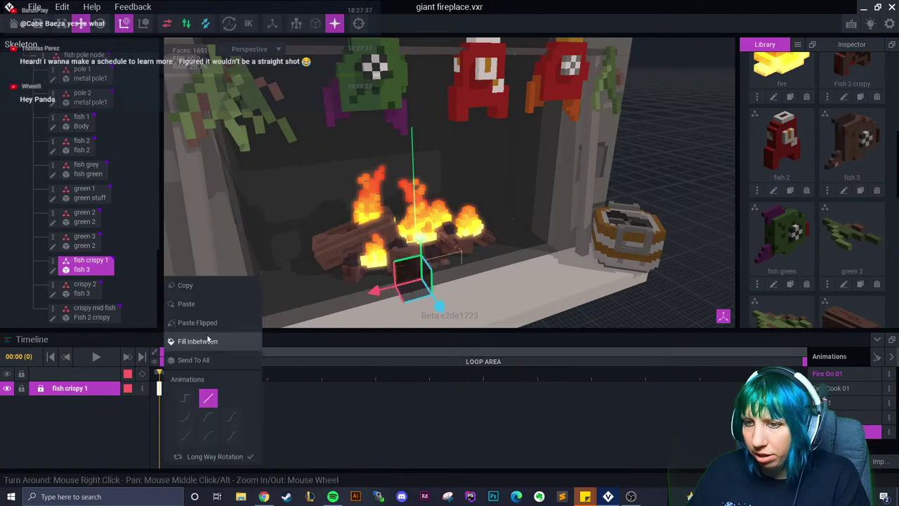
left_click(204, 304)
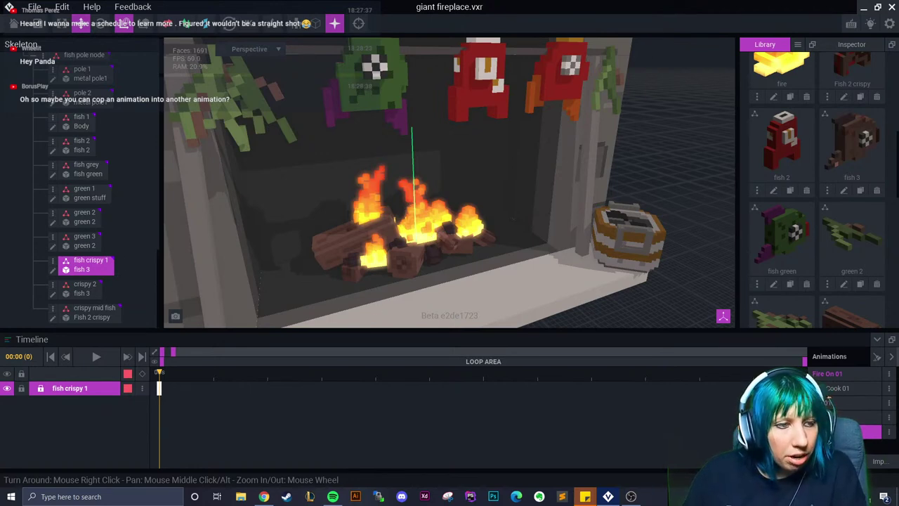
right_click_drag(372, 307, 367, 305)
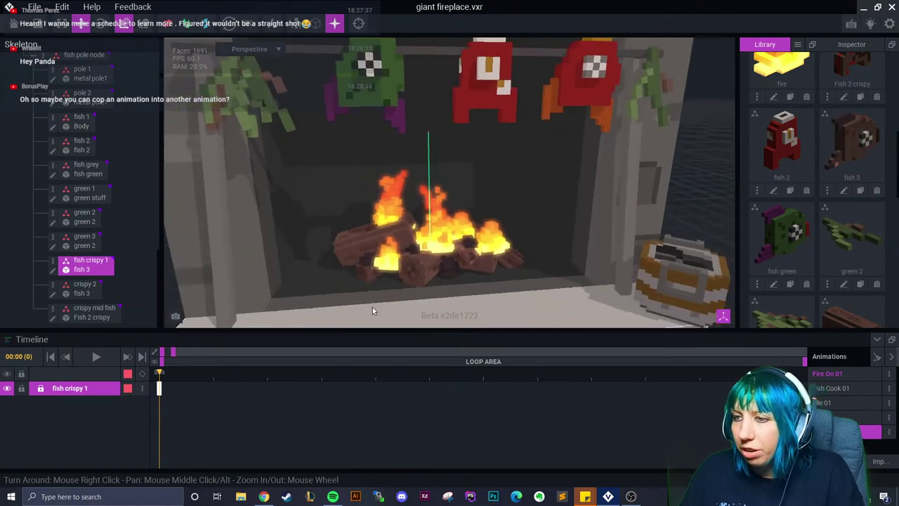
scroll(367, 305, "down", 5)
key("super")
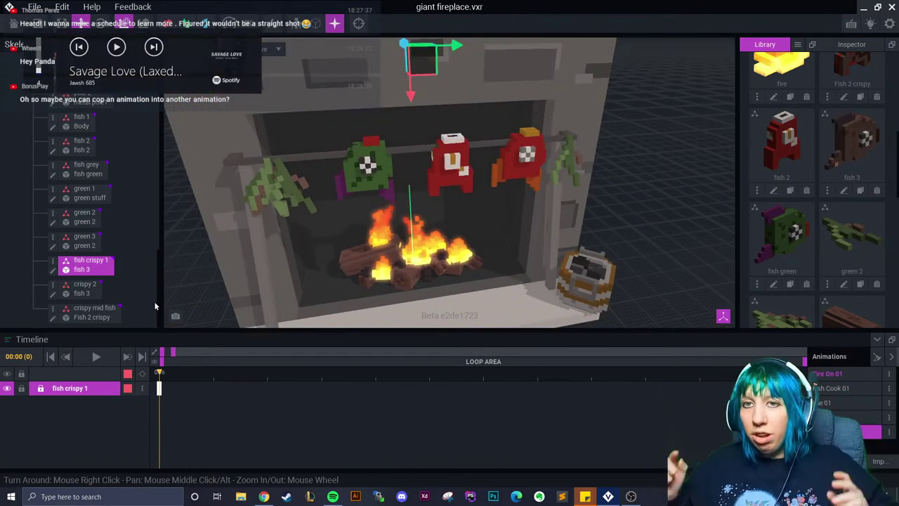
scroll(496, 263, "up", 2)
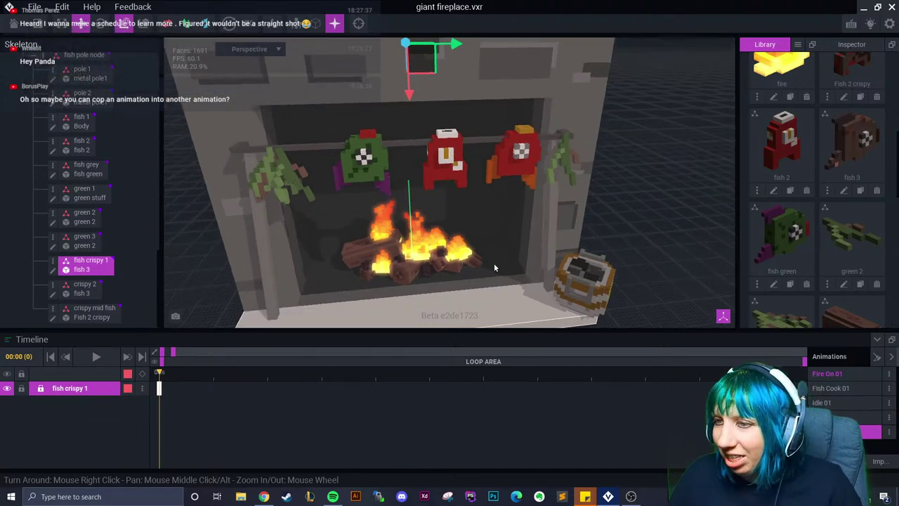
scroll(492, 260, "down", 2)
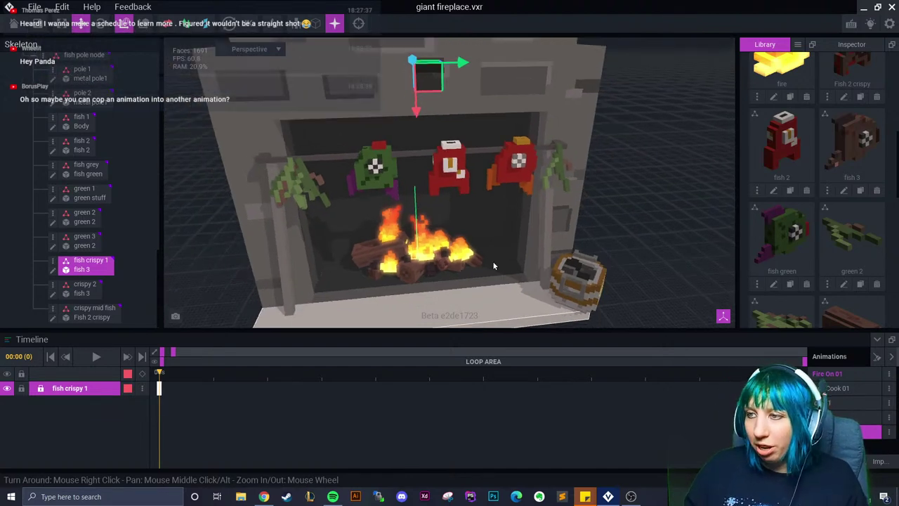
scroll(493, 260, "down", 2)
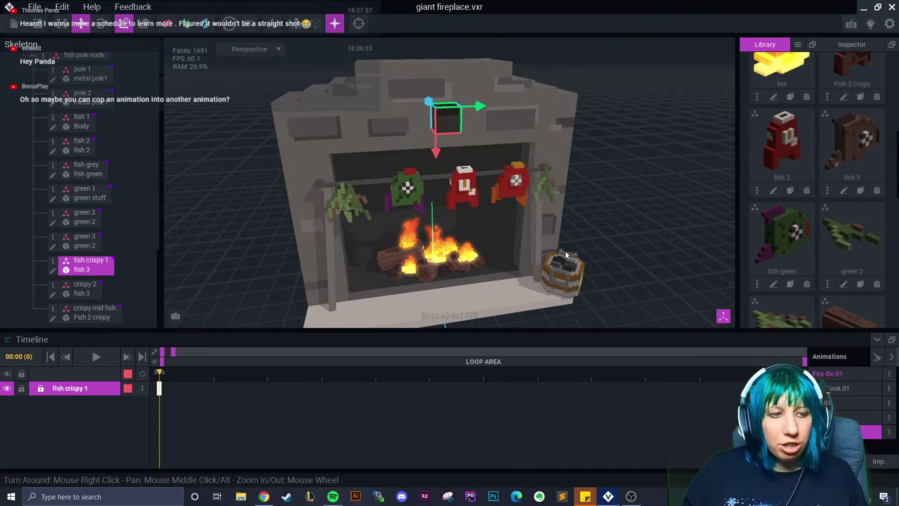
left_click(841, 380)
scroll(444, 268, "up", 3)
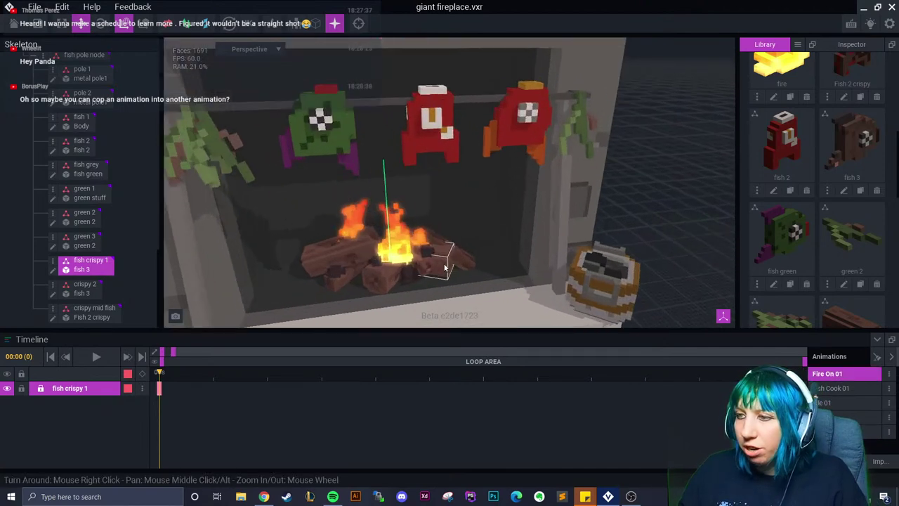
right_click_drag(445, 268, 422, 245)
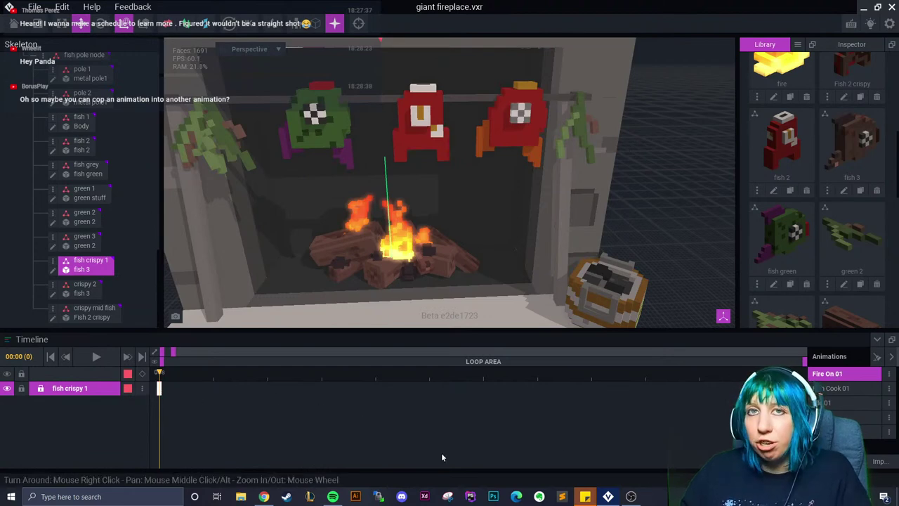
left_click(842, 431)
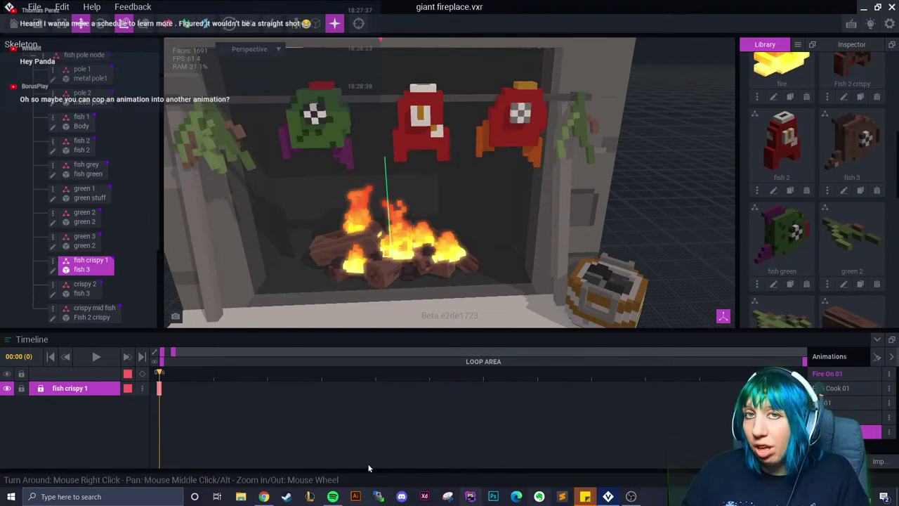
left_click(843, 373)
left_click_drag(175, 354, 429, 351)
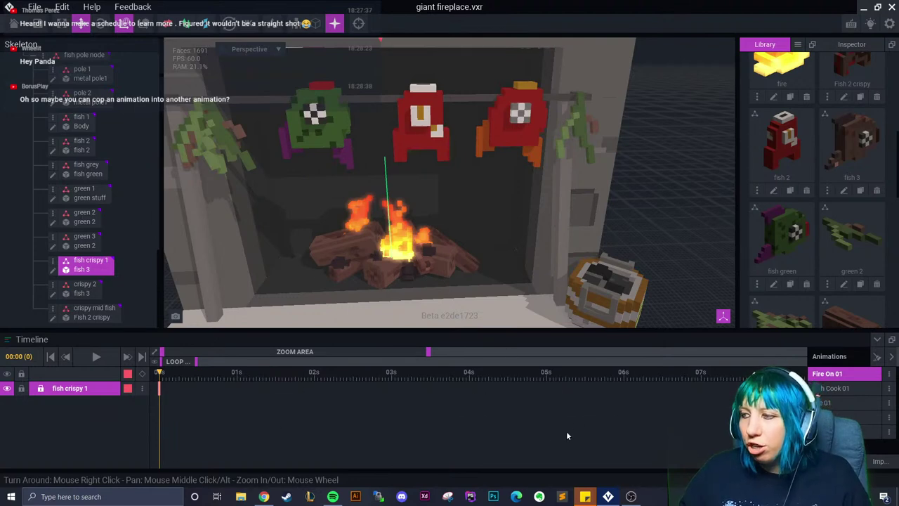
Copy the control node's frame-0 keyframe, paste it with Ctrl+V, then deselect the node
scroll(71, 106, "up", 6)
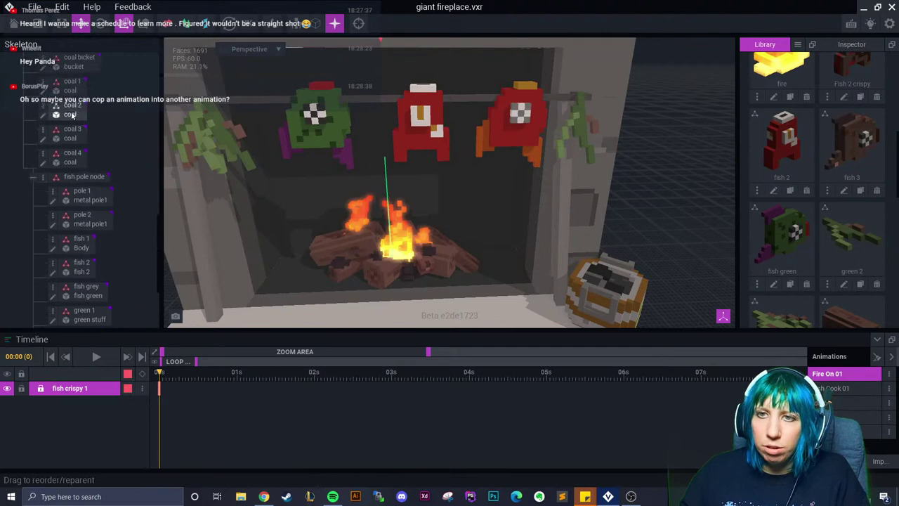
scroll(160, 200, "up", 8)
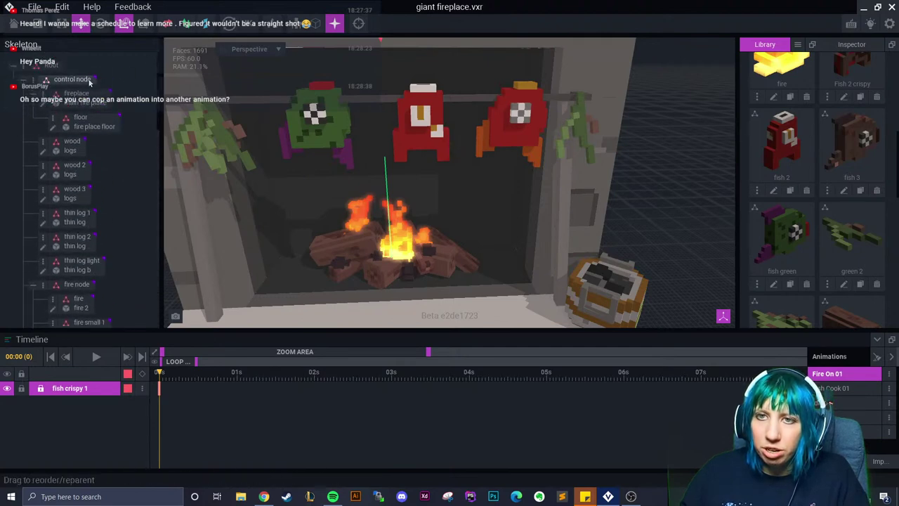
left_click(73, 79)
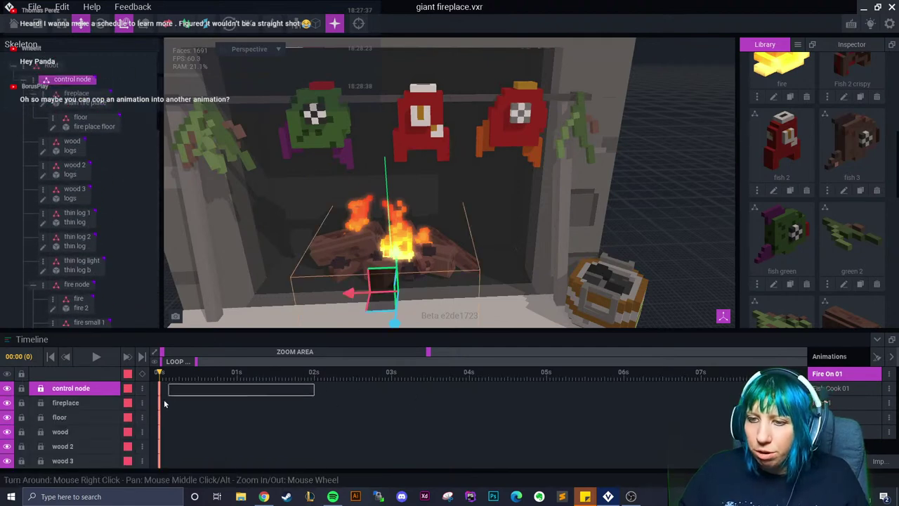
scroll(160, 428, "down", 5)
scroll(160, 450, "down", 2)
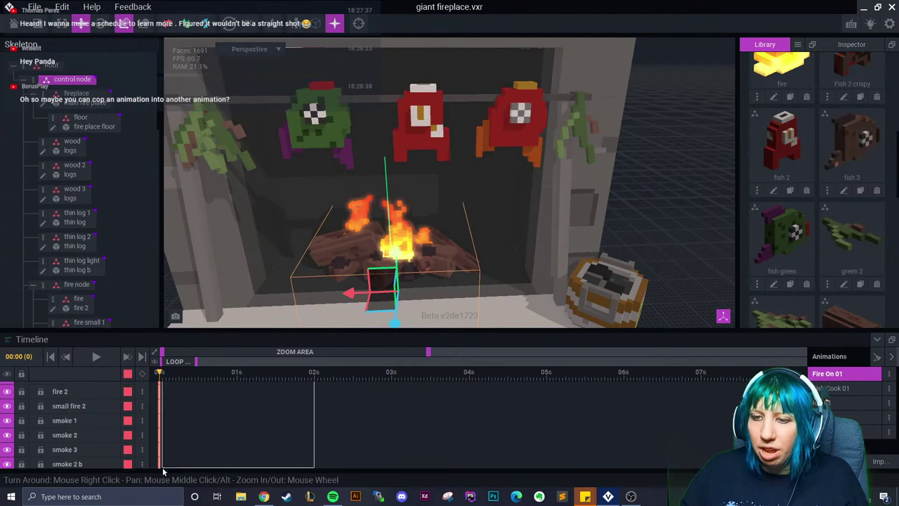
scroll(206, 457, "up", 5)
scroll(225, 444, "up", 3)
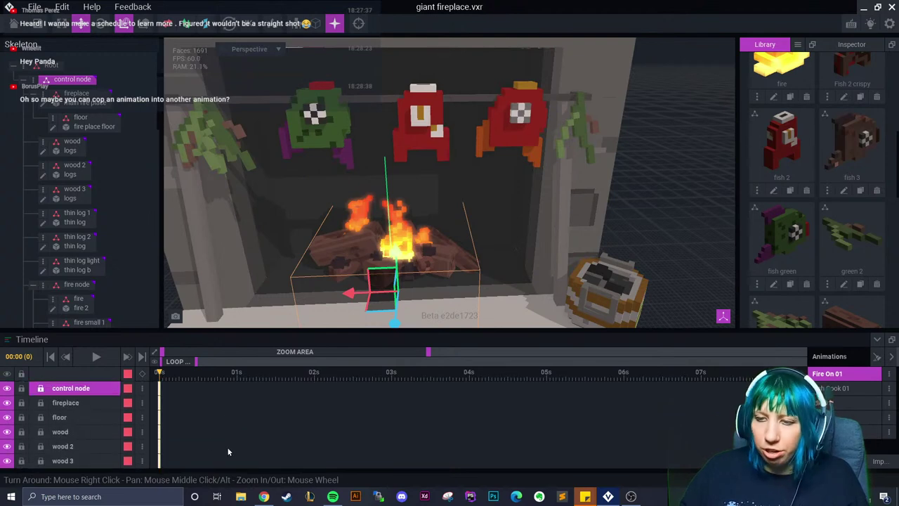
right_click(160, 389)
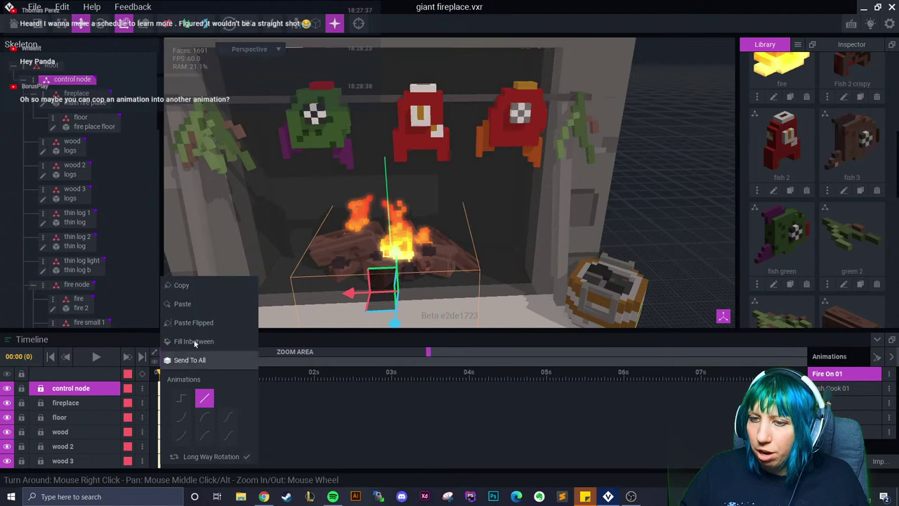
left_click(182, 285)
key("ctrl+v")
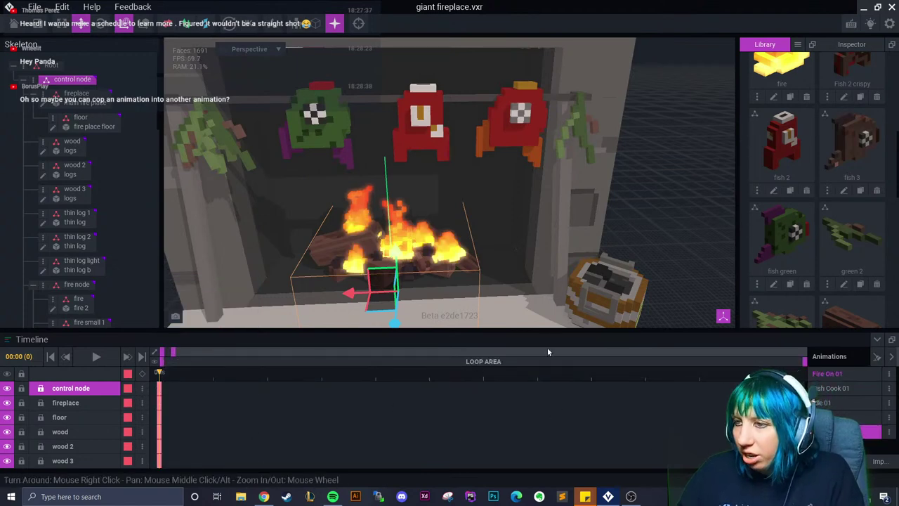
left_click(679, 251)
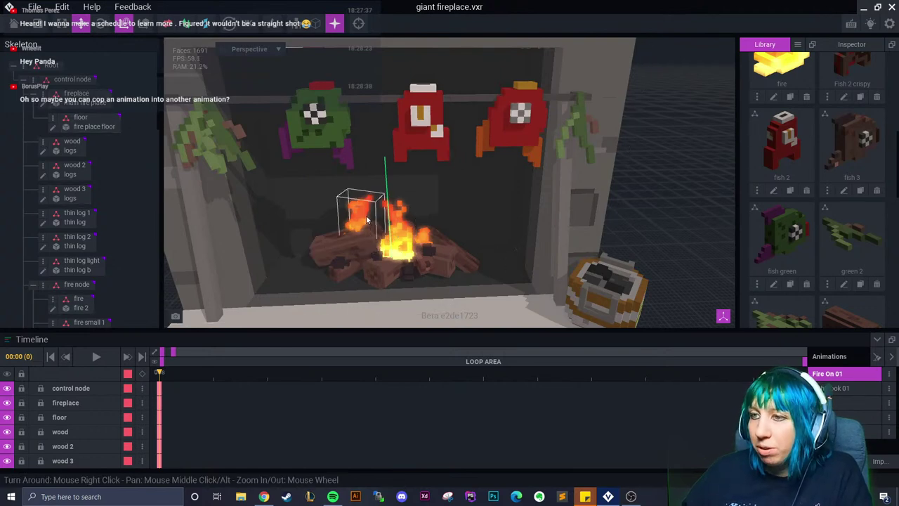
scroll(429, 225, "down", 3)
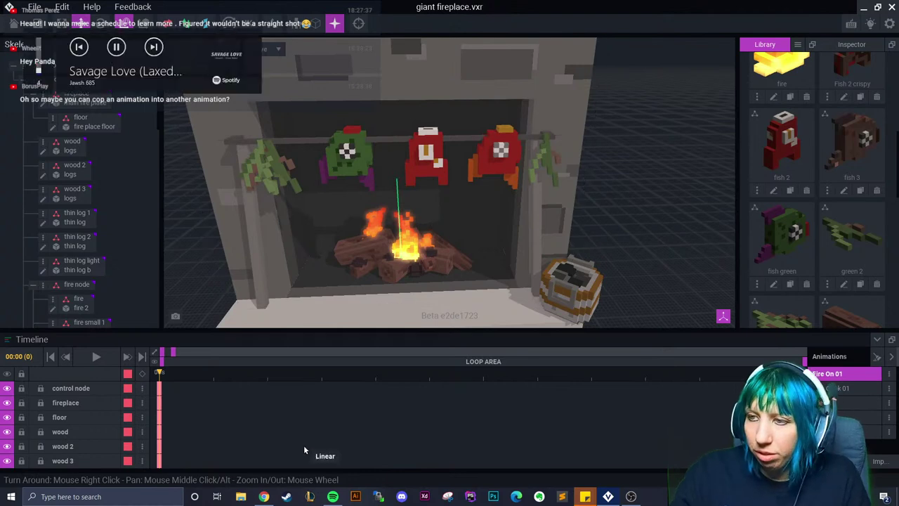
Raise the fire piece on the logs at frame 8 and preview the motion
right_click_drag(373, 306, 351, 239)
scroll(399, 294, "down", 3)
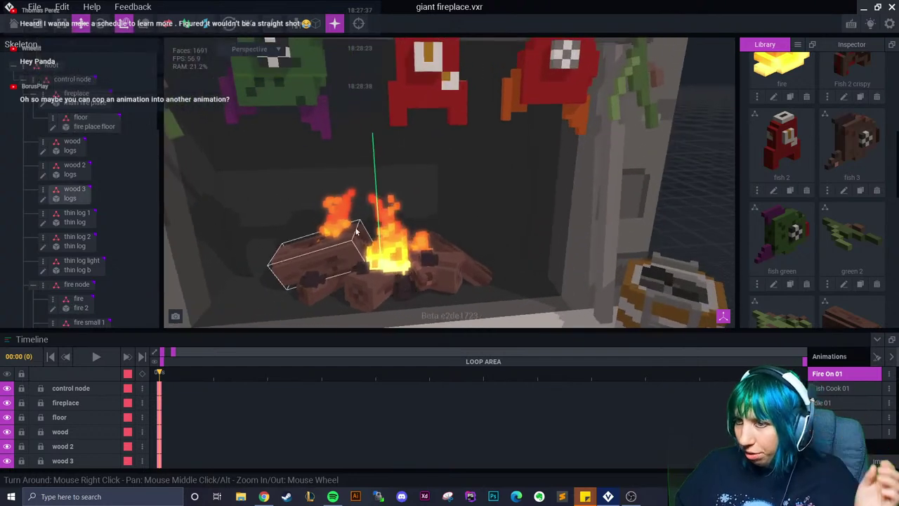
left_click(338, 225)
left_click_drag(172, 356, 313, 387)
left_click_drag(341, 216, 341, 210)
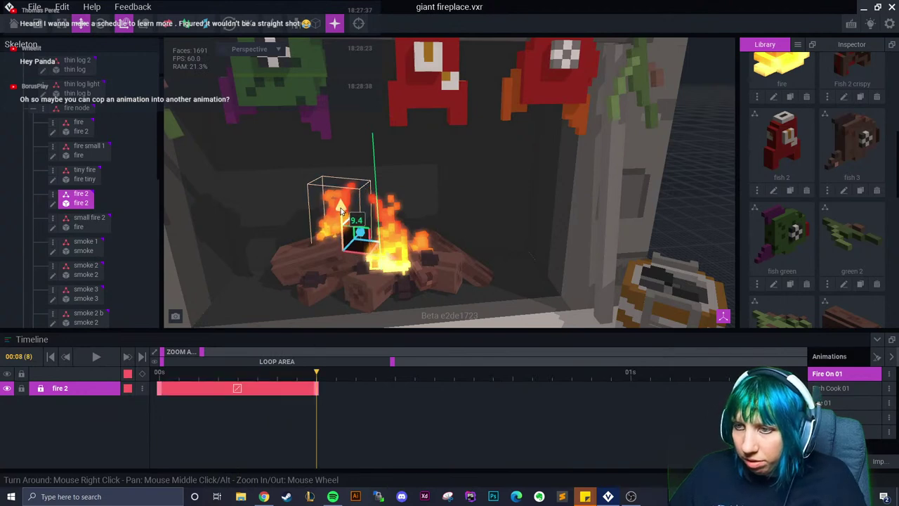
left_click(277, 372)
key("space")
Select fire 2, review its rise to frame 8, and change the clip's interpolation curve
scroll(764, 270, "down", 3)
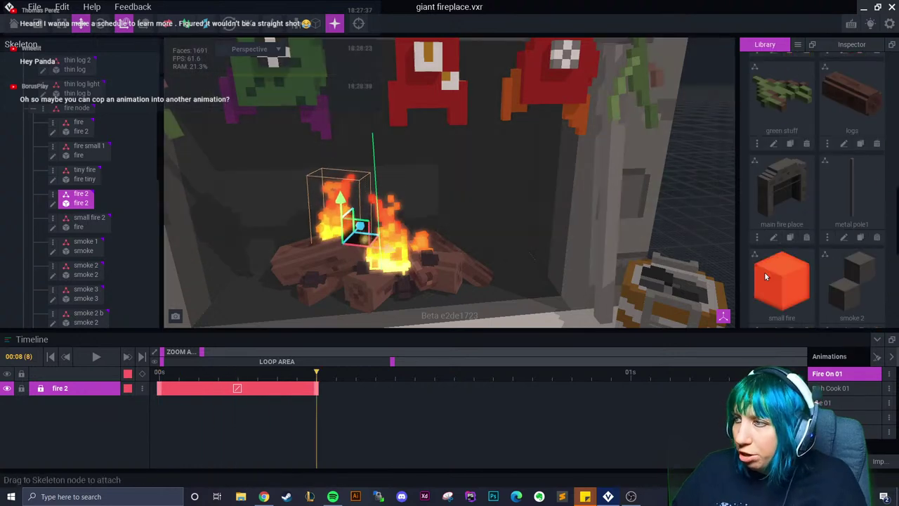
scroll(764, 266, "down", 2)
scroll(95, 256, "down", 1)
scroll(93, 258, "down", 3)
left_click(90, 242)
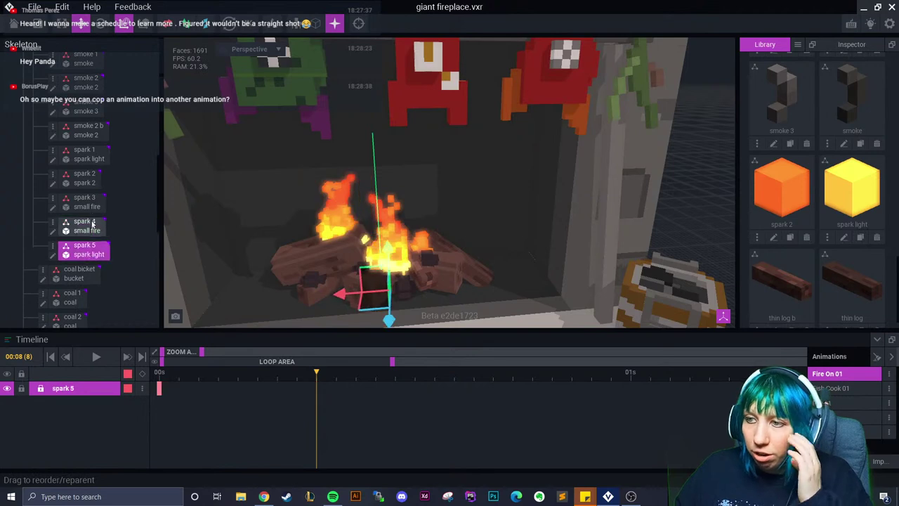
left_click(87, 202)
left_click(336, 211)
left_click_drag(172, 398, 355, 397)
right_click(236, 389)
left_click(249, 416)
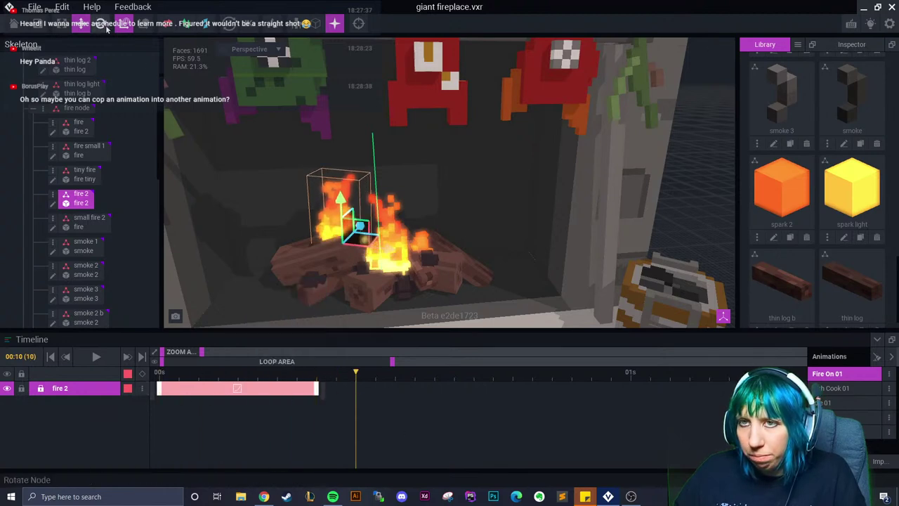
Rotate fire 2 to sway at frames 10, 13 and 15 with smoother easing
left_click(104, 27)
left_click_drag(361, 223, 373, 221)
left_click_drag(375, 401, 415, 406)
left_click_drag(361, 221, 357, 218)
left_click(388, 393)
right_click(391, 395)
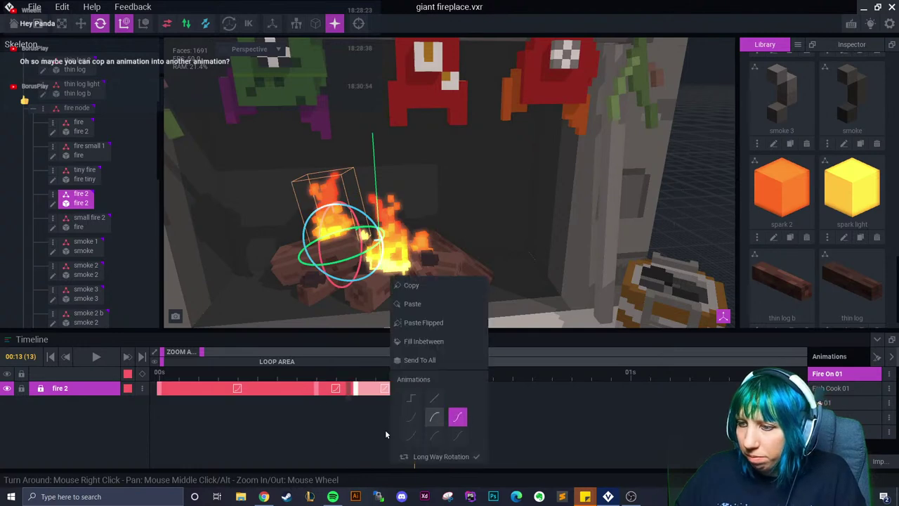
left_click(447, 422)
left_click_drag(414, 395, 454, 398)
left_click_drag(356, 210, 362, 218)
key("w")
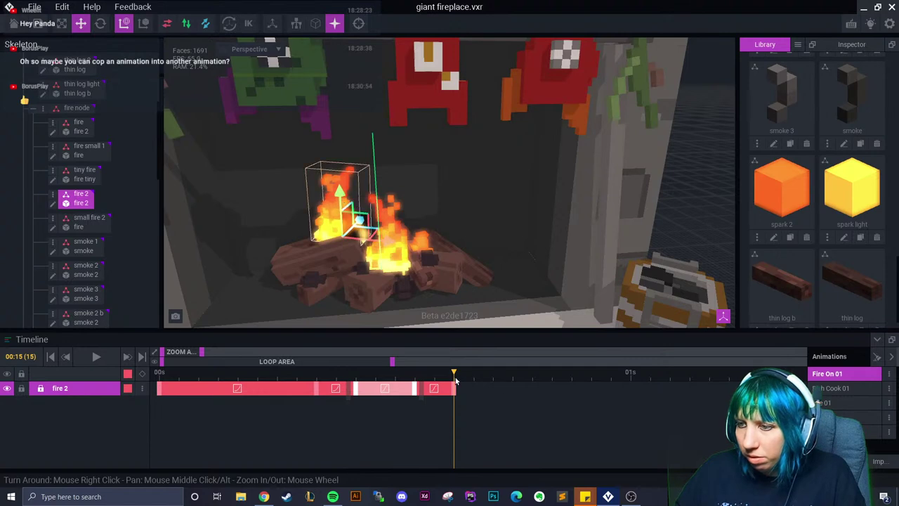
Stretch fire 2's keyframe segments so the clip ends at one second
left_click_drag(457, 388, 475, 388)
left_click_drag(315, 404, 161, 406)
key("space")
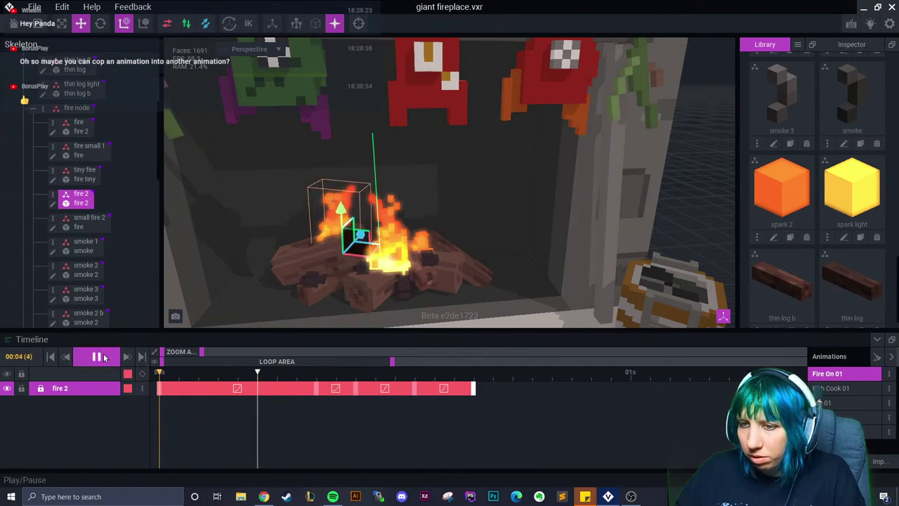
key("space")
left_click_drag(476, 388, 632, 388)
left_click_drag(415, 388, 454, 388)
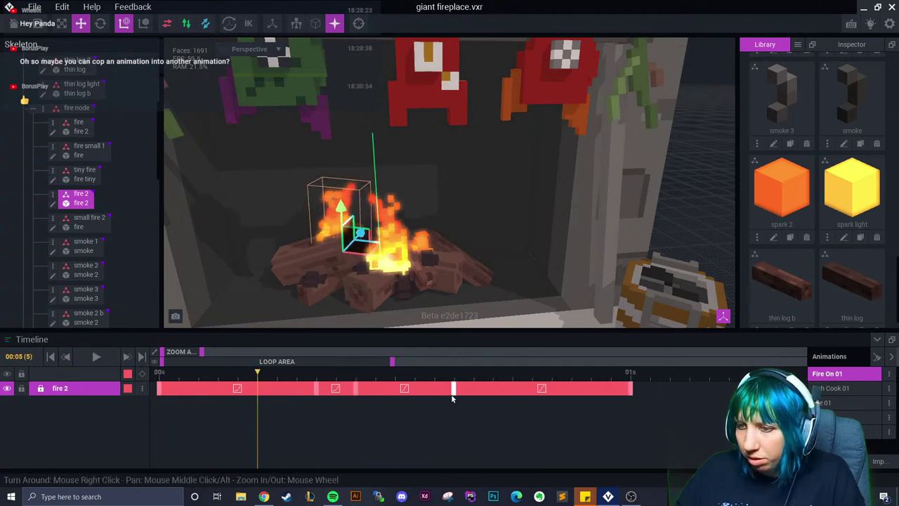
left_click_drag(355, 395, 374, 394)
left_click_drag(317, 392, 626, 413)
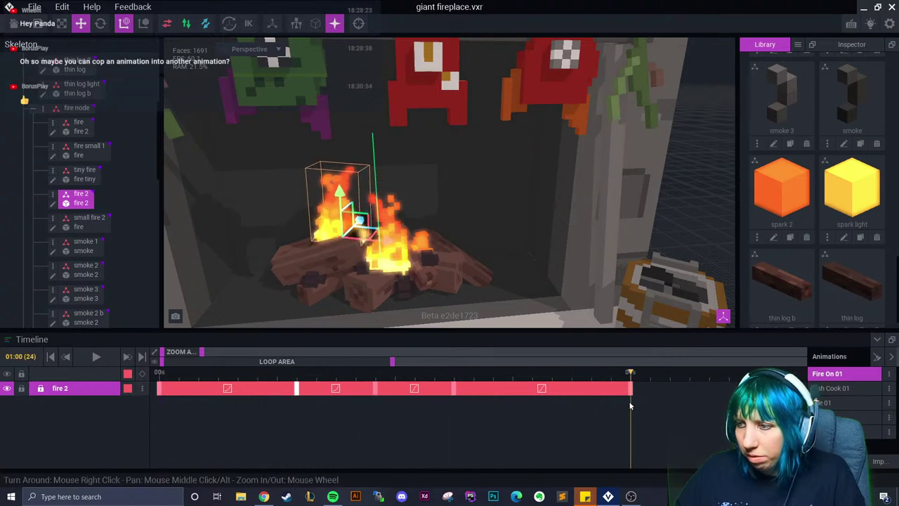
key("Right")
key("Right")
key("Right")
right_click_drag(555, 281, 491, 283)
scroll(491, 283, "up", 5)
left_click(492, 288)
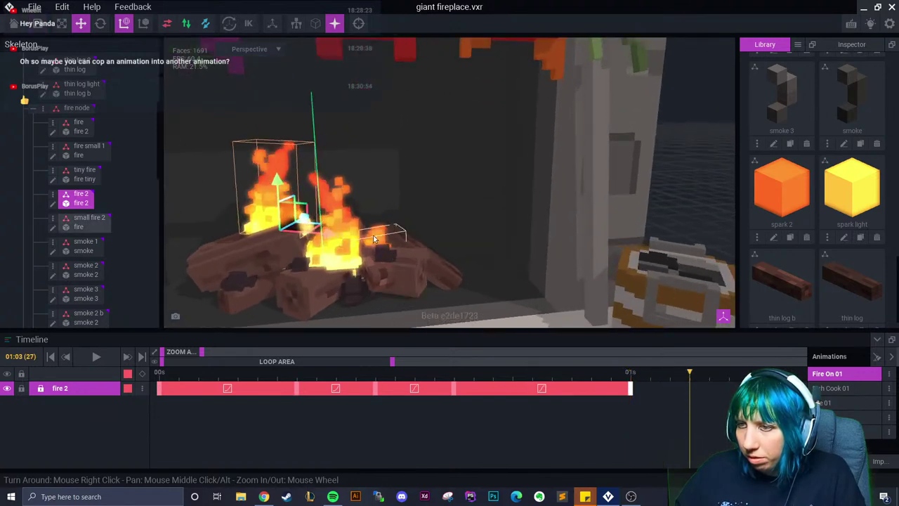
Copy small fire 2's first keyframe, raise the flame at frame 8, and ease the rise
right_click(164, 390)
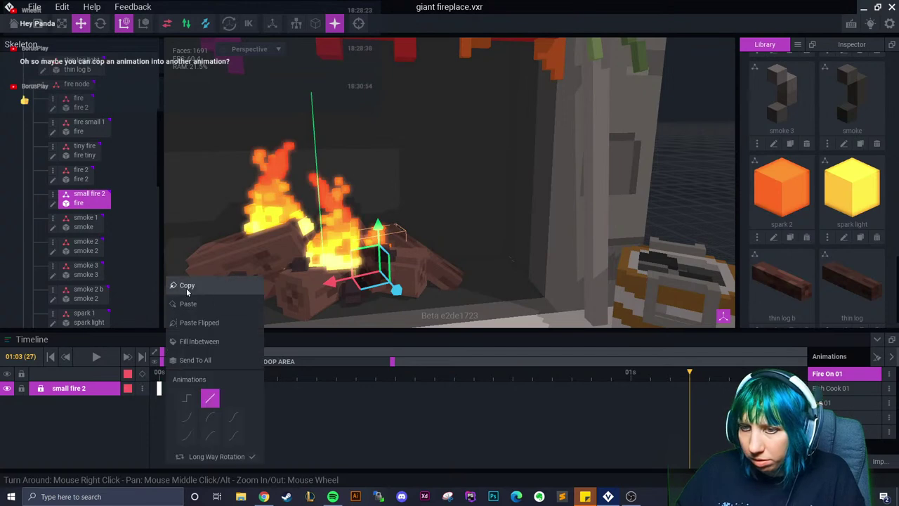
left_click(176, 284)
right_click(225, 389)
left_click(277, 304)
left_click_drag(234, 375, 307, 380)
left_click_drag(398, 288, 344, 266)
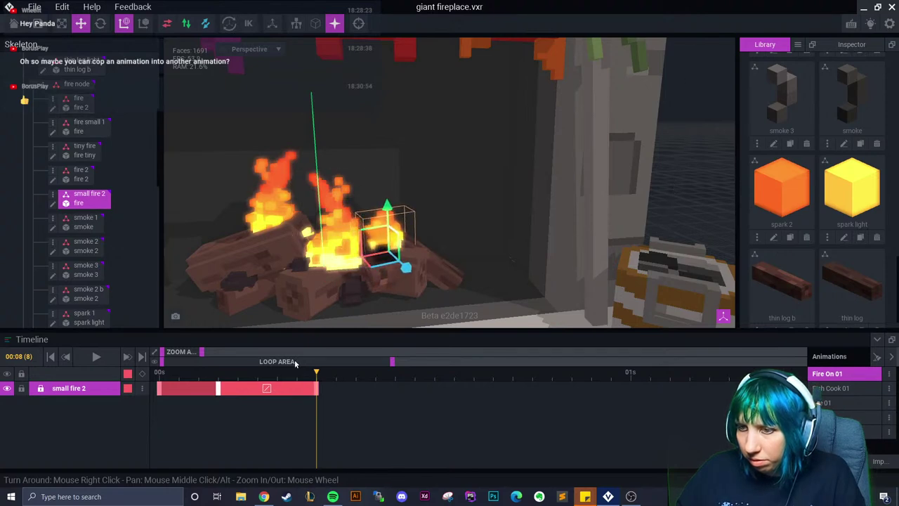
right_click(267, 389)
left_click(295, 422)
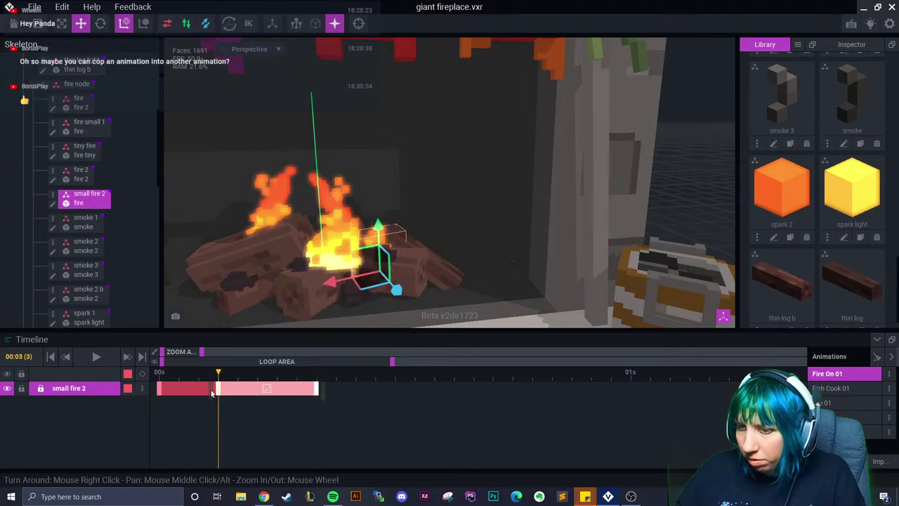
Paste the raised keyframe at frame 13, lower the flame at frame 18, and review through frame 19
left_click(320, 398)
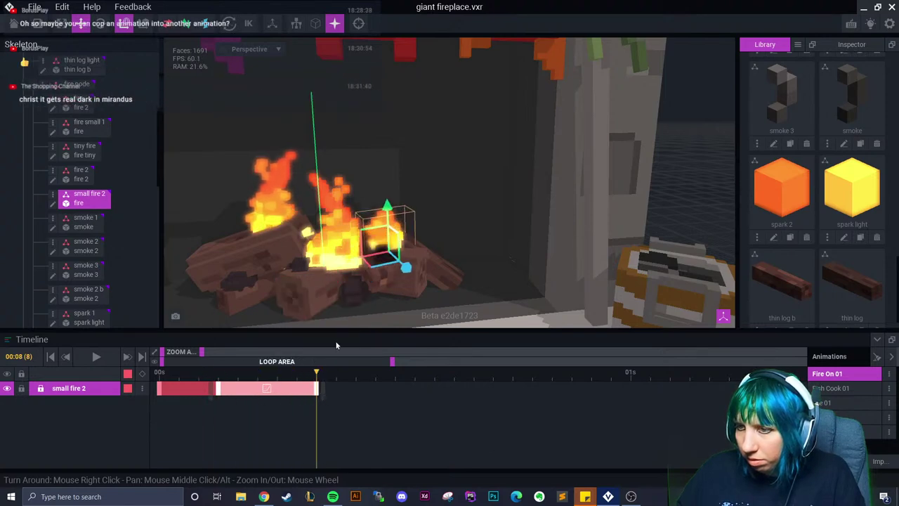
left_click_drag(320, 382, 424, 387)
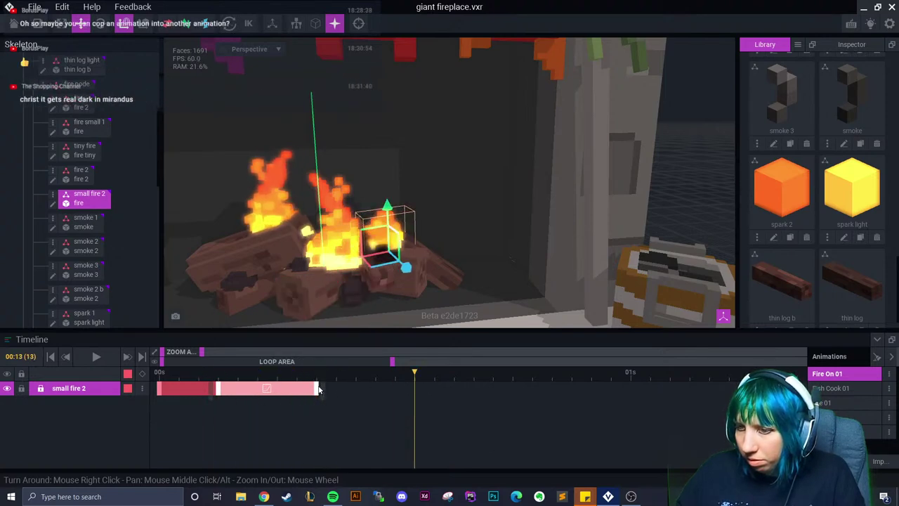
right_click(319, 388)
left_click(344, 302)
right_click(415, 385)
left_click(434, 302)
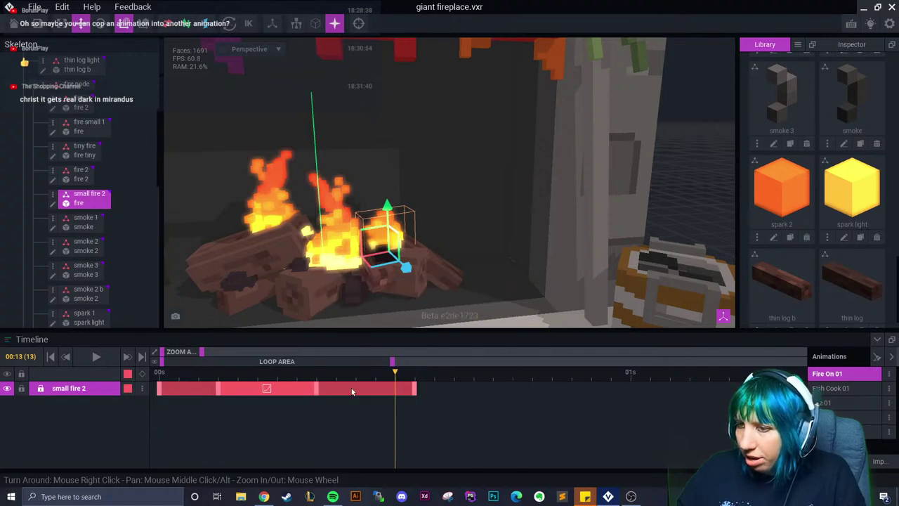
left_click_drag(417, 401, 519, 402)
left_click_drag(389, 207, 388, 233)
left_click(405, 391)
left_click_drag(404, 391, 532, 403)
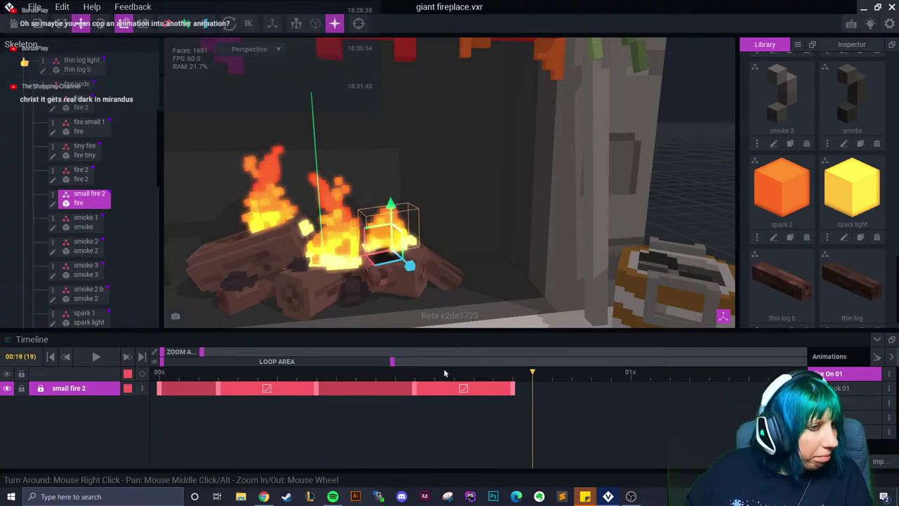
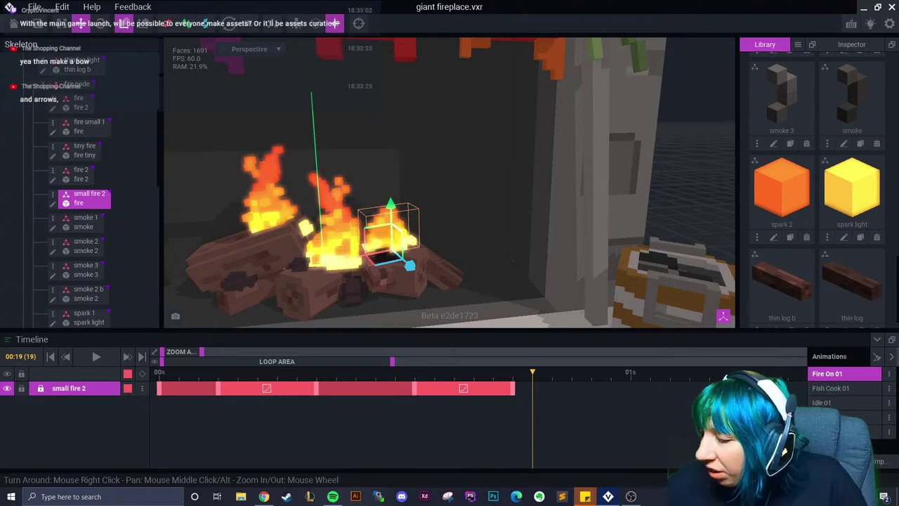
Preview the small fire through frame 19, then open the central fire's frame-6 keyframe menu
left_click(493, 373)
left_click_drag(276, 393, 512, 397)
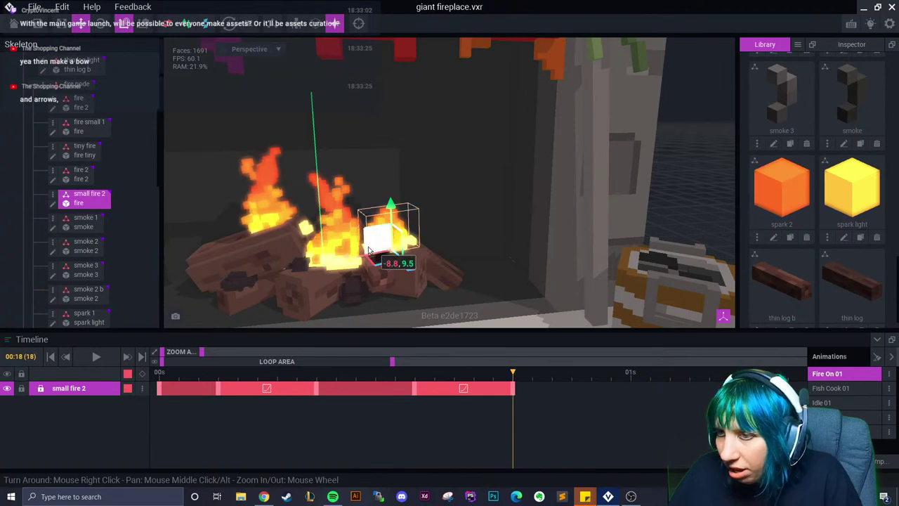
left_click(373, 254)
left_click(375, 383)
left_click_drag(351, 389, 279, 386)
right_click(159, 389)
right_click(284, 383)
Paste a fire keyframe at frame 9, tilt the fire with Rotate, and preview it
left_click(309, 304)
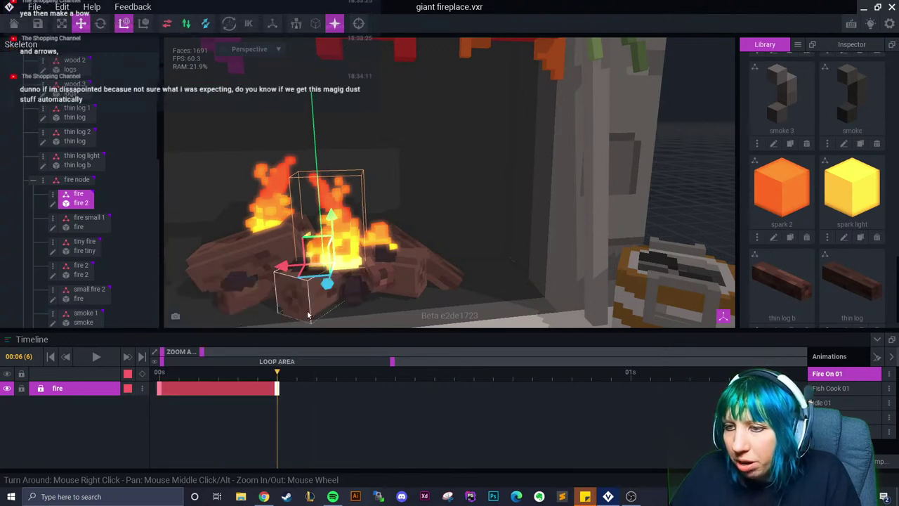
left_click(335, 372)
left_click(100, 23)
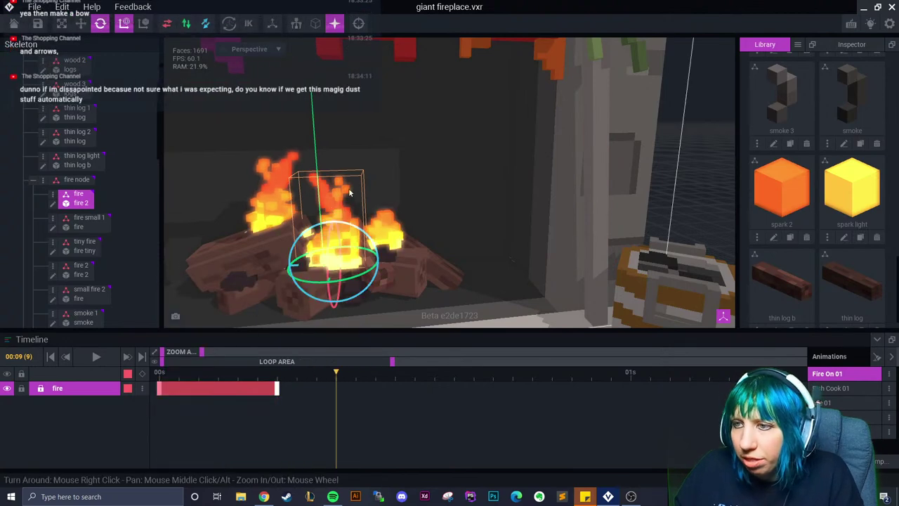
left_click_drag(374, 243, 365, 231)
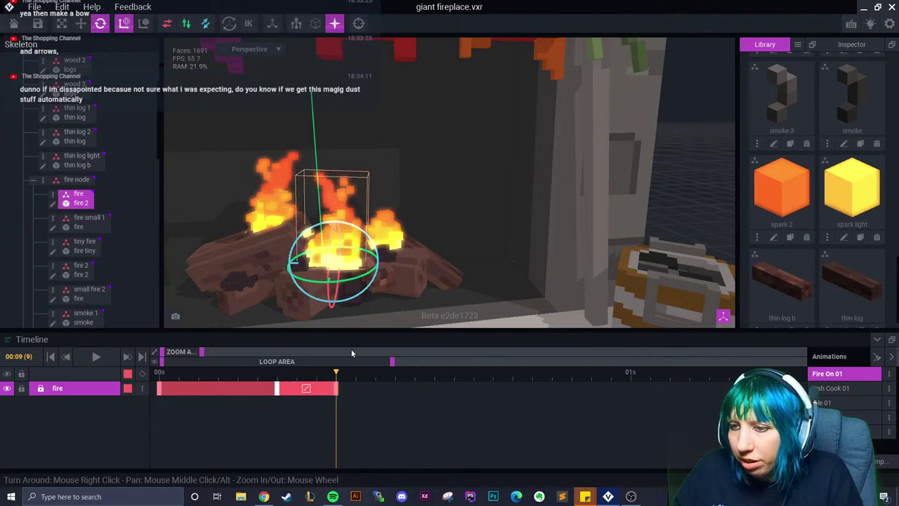
key("space")
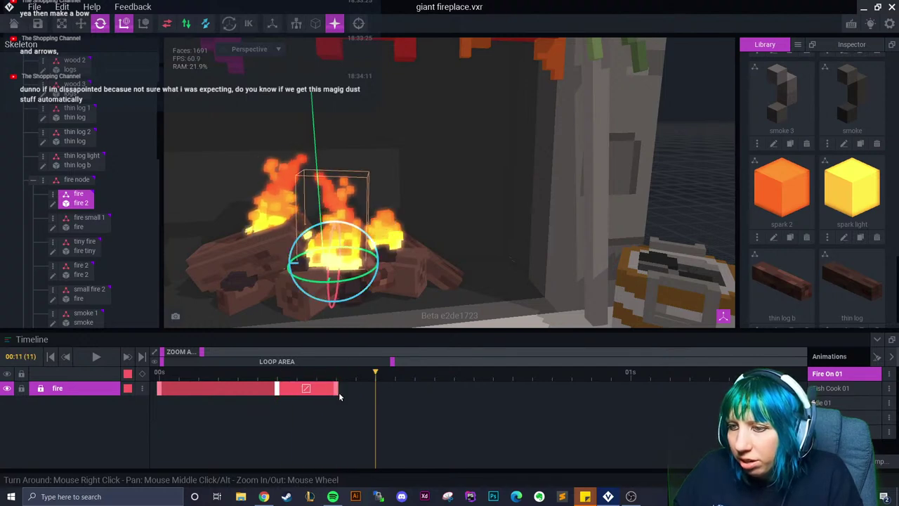
Copy and paste the last fire keyframe, rotating the fire about 4 degrees at frame 14
right_click(336, 389)
left_click(385, 358)
right_click(379, 387)
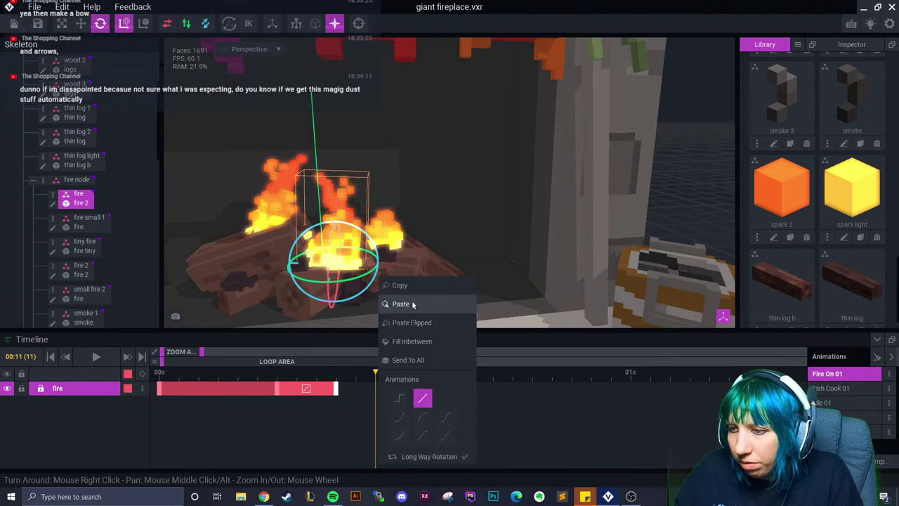
left_click(413, 305)
left_click(434, 372)
left_click_drag(372, 242, 293, 291)
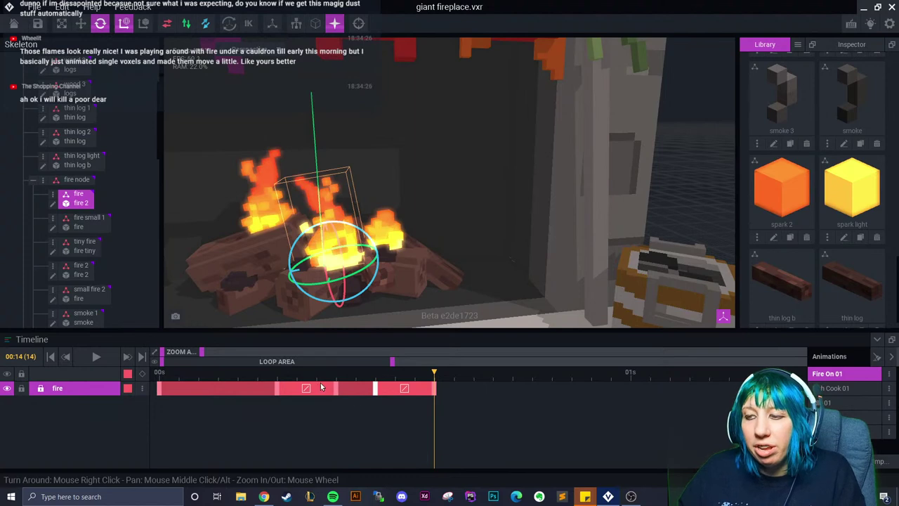
Give the end keyframe an eased curve, nudge it later, and preview through frame 21
right_click(403, 389)
left_click(416, 415)
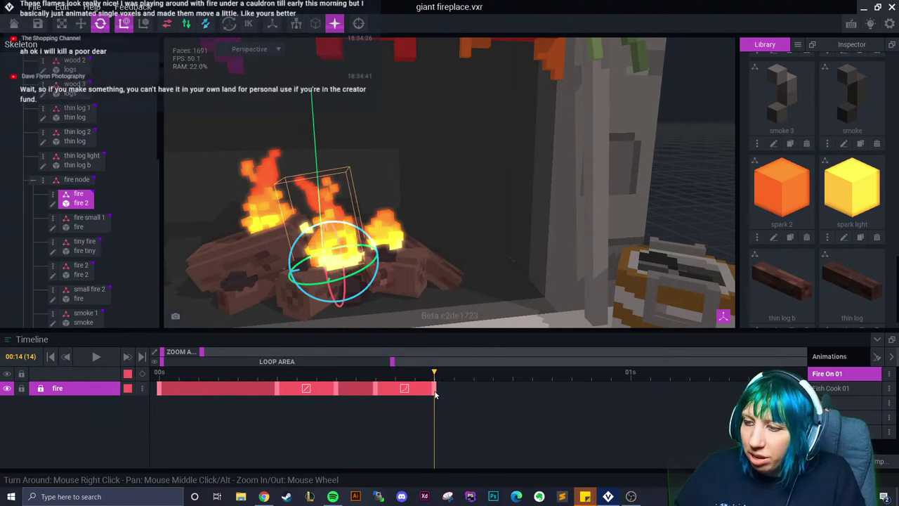
left_click_drag(435, 389, 454, 389)
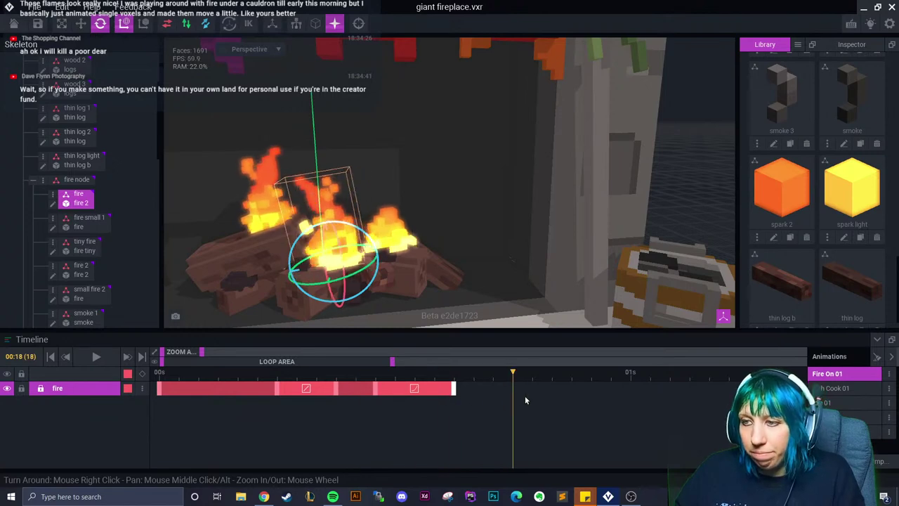
key("Left")
left_click_drag(398, 411, 574, 411)
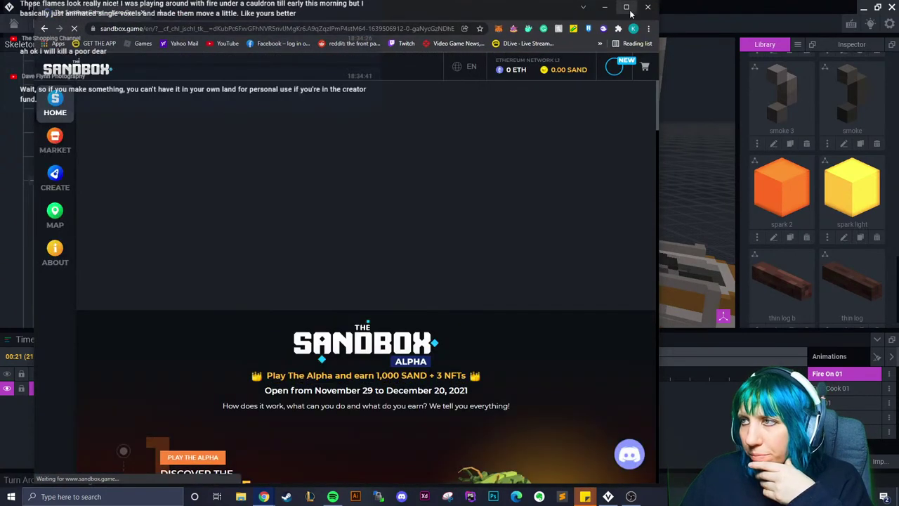
Maximize Chrome, scroll through the NFT Marketplace listings, then return to VoxEdit
left_click(627, 8)
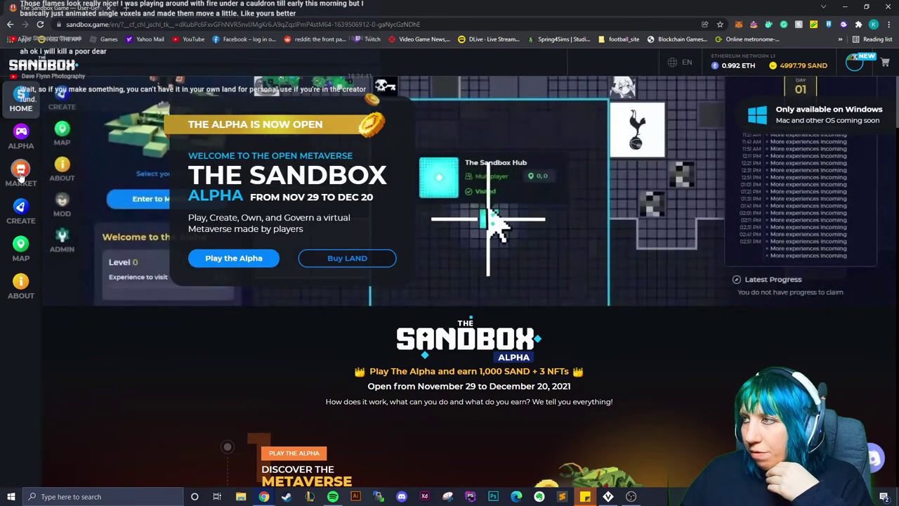
left_click(22, 176)
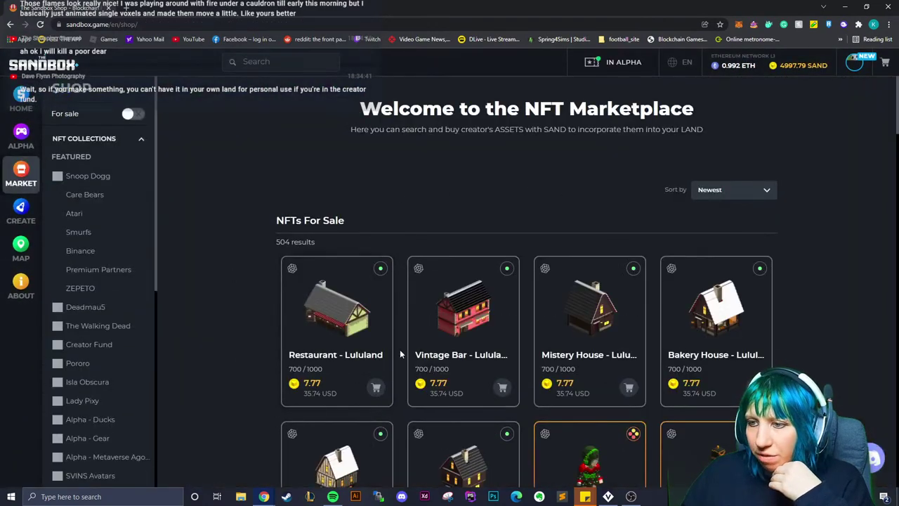
scroll(379, 316, "down", 3)
scroll(357, 269, "down", 5)
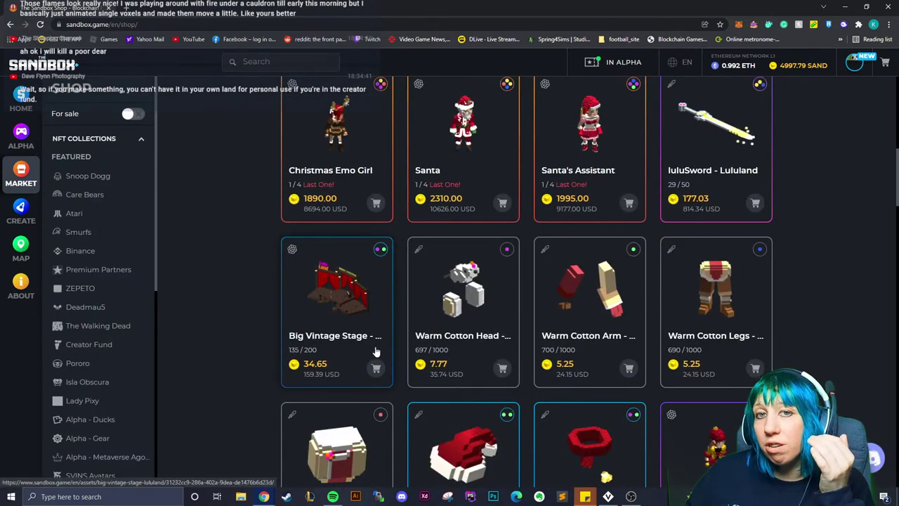
scroll(495, 320, "down", 4)
scroll(495, 321, "down", 8)
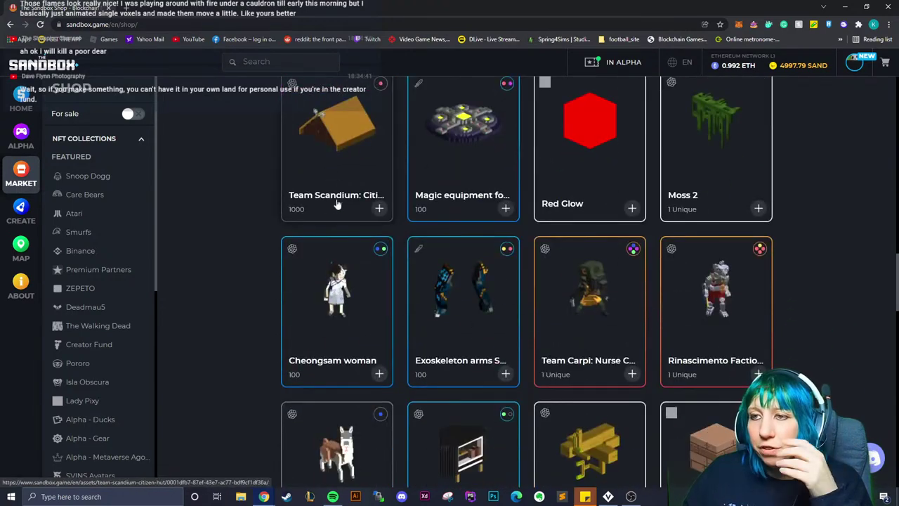
scroll(379, 206, "up", 2)
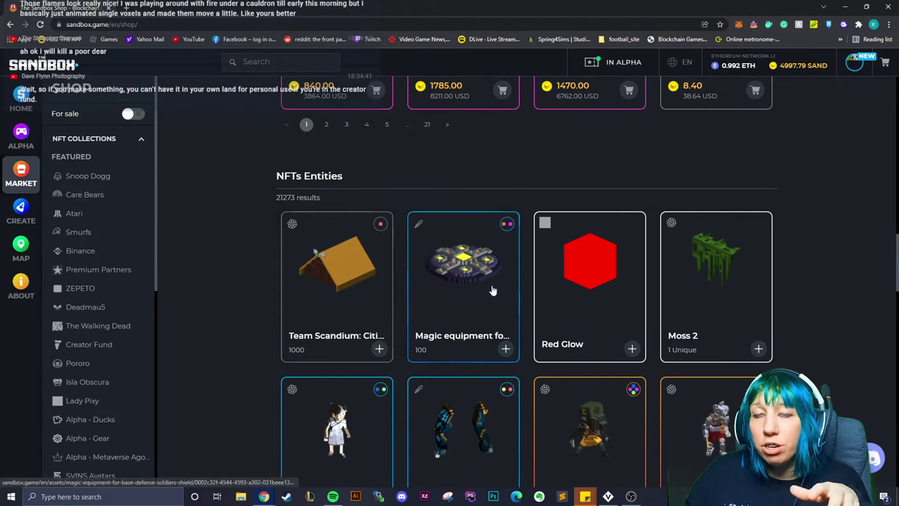
scroll(455, 277, "down", 1)
scroll(453, 292, "down", 1)
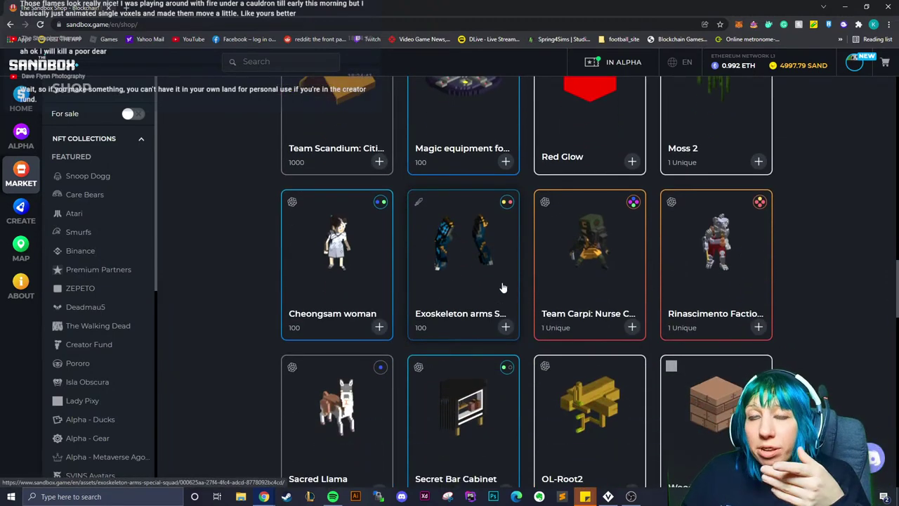
scroll(493, 288, "down", 1)
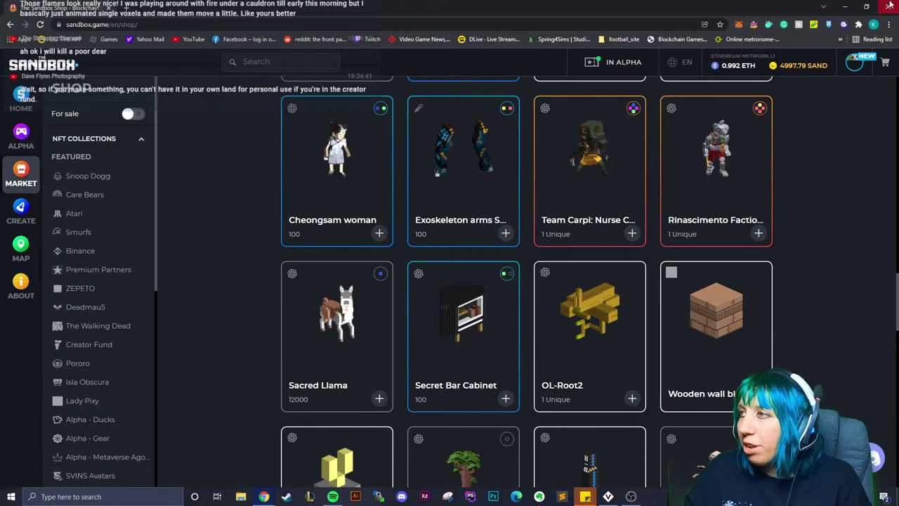
key("alt+Tab")
scroll(428, 242, "down", 6)
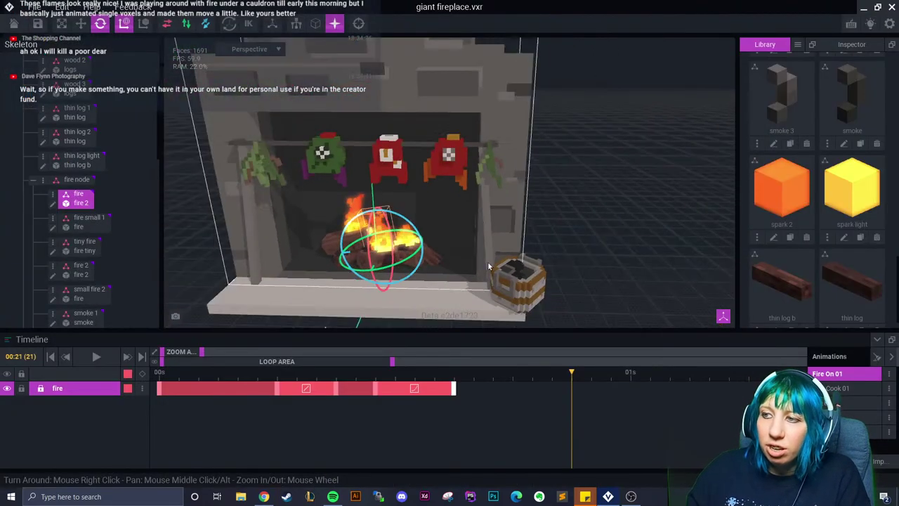
Deselect the fire piece, focus on the thin log light, and select the fire 2 flame
left_click(608, 250)
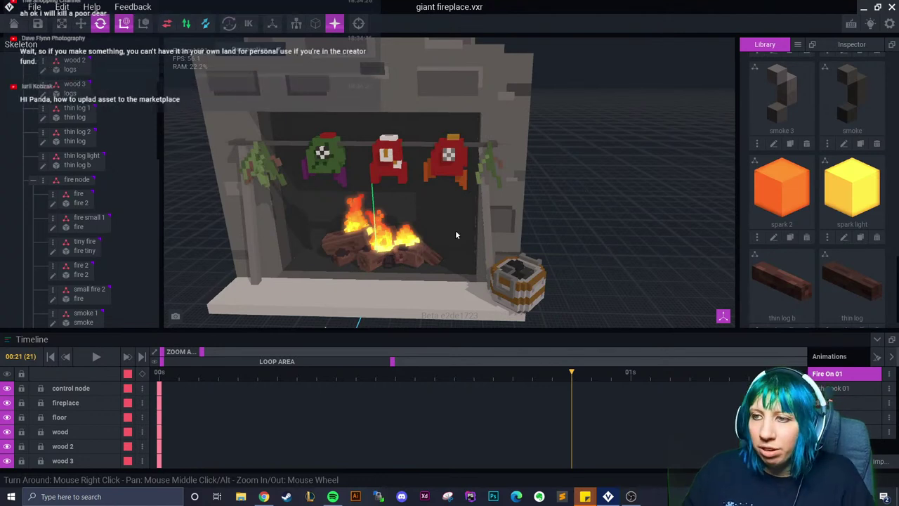
double_click(382, 258)
left_click(284, 153)
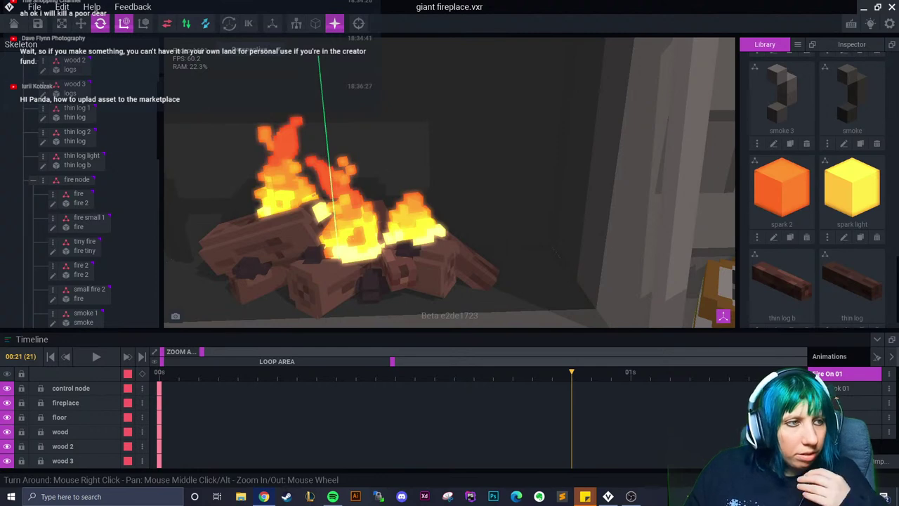
key("XF86AudioNext")
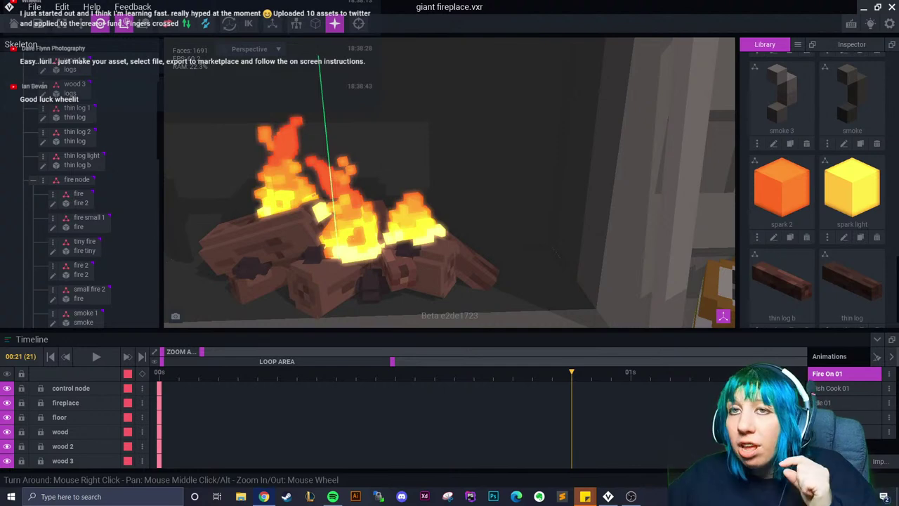
Open smoke 3 from the Library for editing, then leave it, saving its changes
scroll(399, 139, "down", 6)
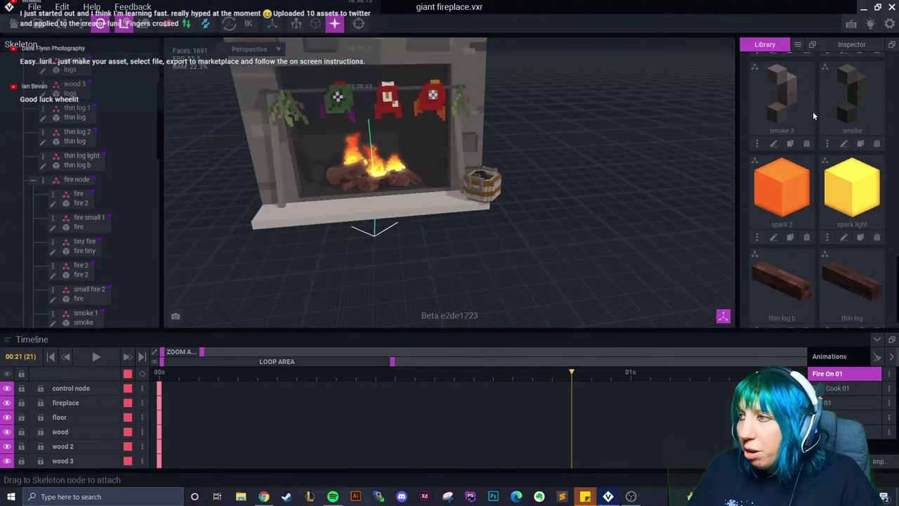
left_click(773, 143)
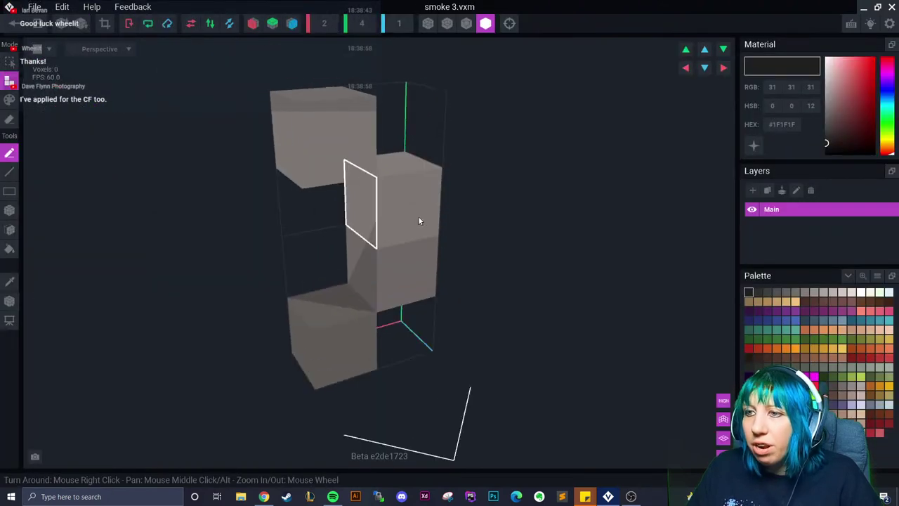
left_click(13, 24)
left_click(351, 181)
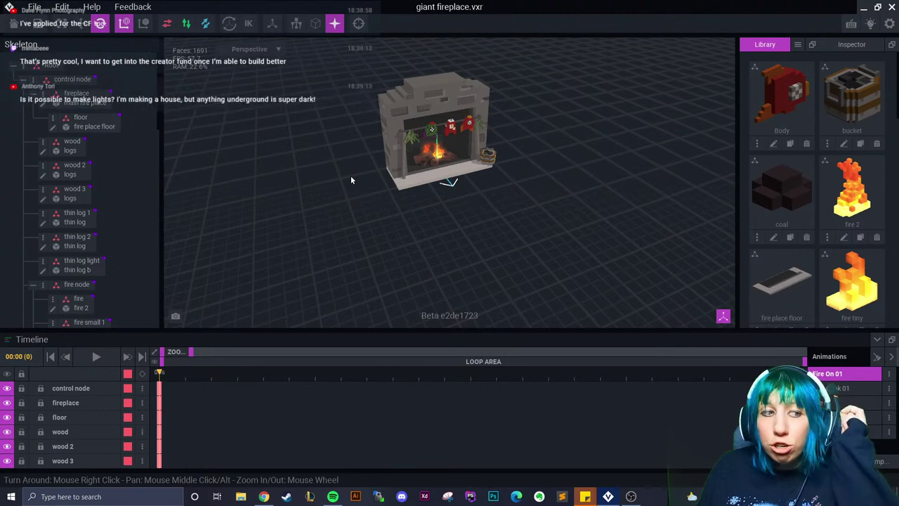
left_click(34, 7)
left_click(63, 23)
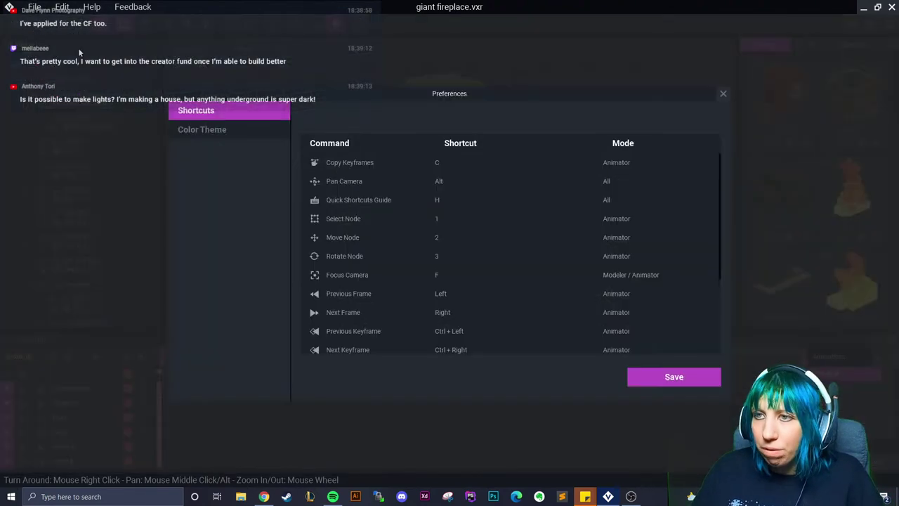
left_click(222, 132)
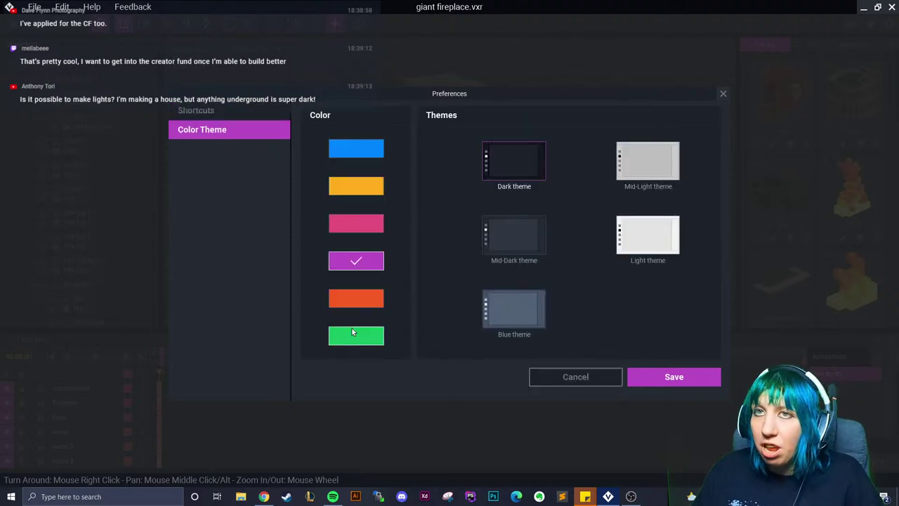
left_click(561, 375)
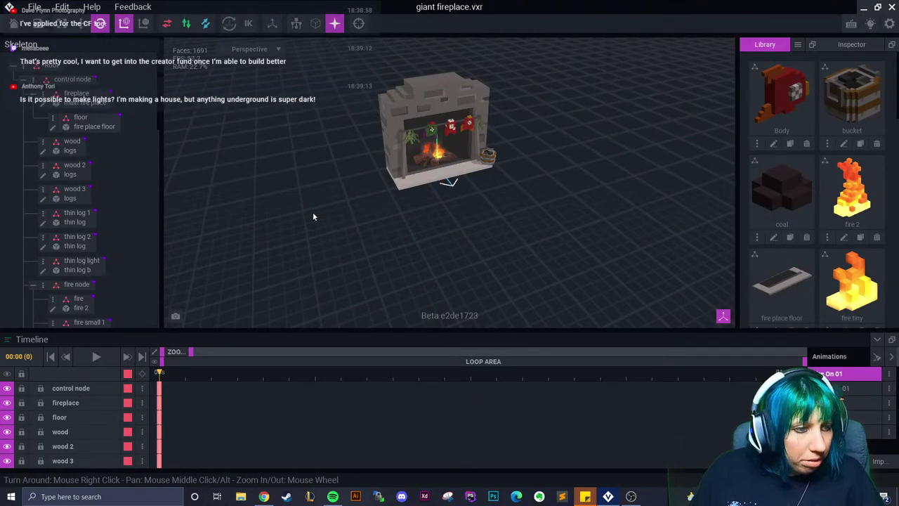
Navigate around the log pile and select the fire 2 flame
scroll(321, 229, "up", 10)
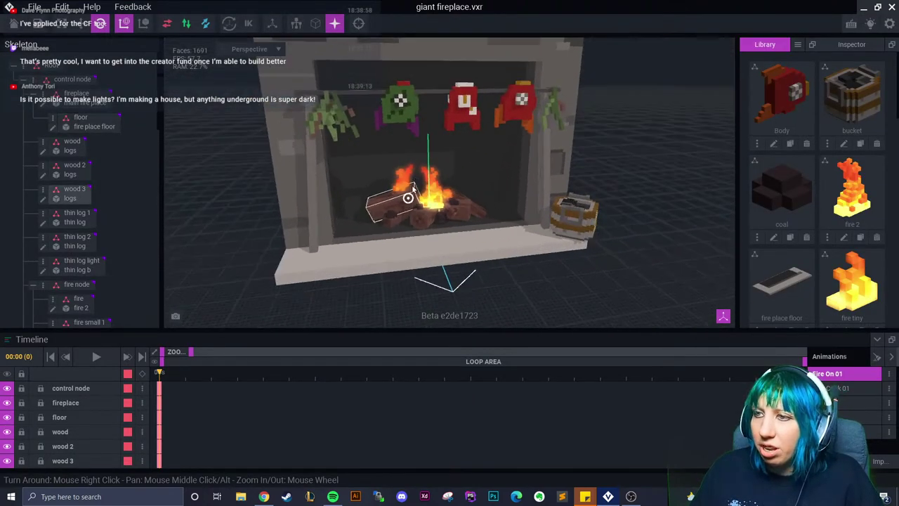
scroll(408, 198, "up", 5)
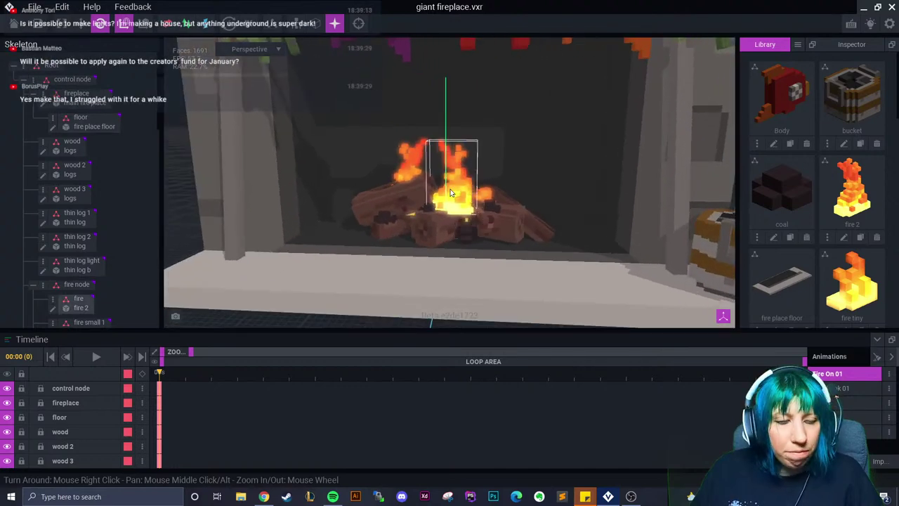
left_click(429, 220)
right_click_drag(430, 220, 433, 226)
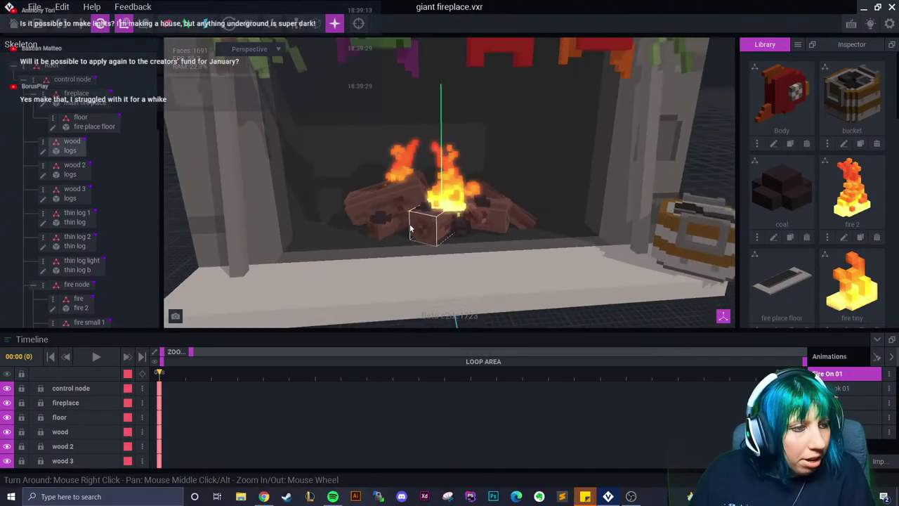
left_click(407, 230)
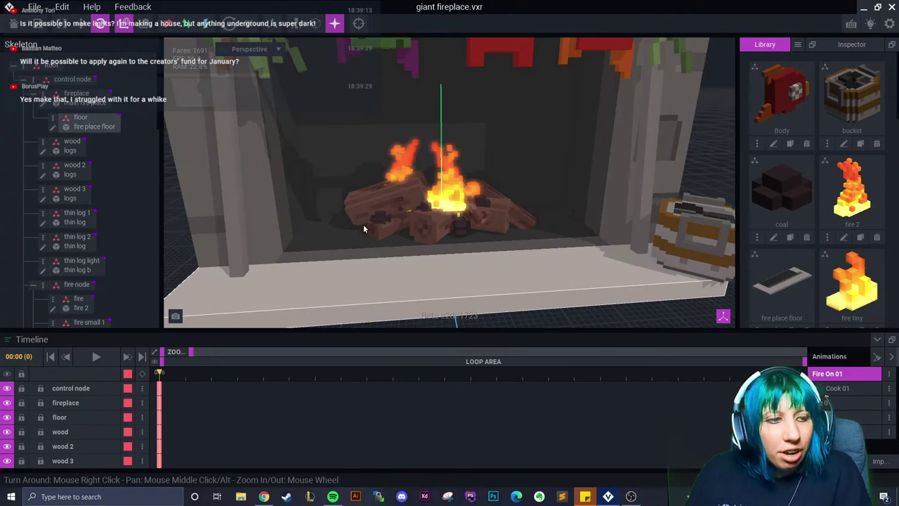
left_click(363, 227)
left_click(375, 220)
scroll(381, 217, "up", 5)
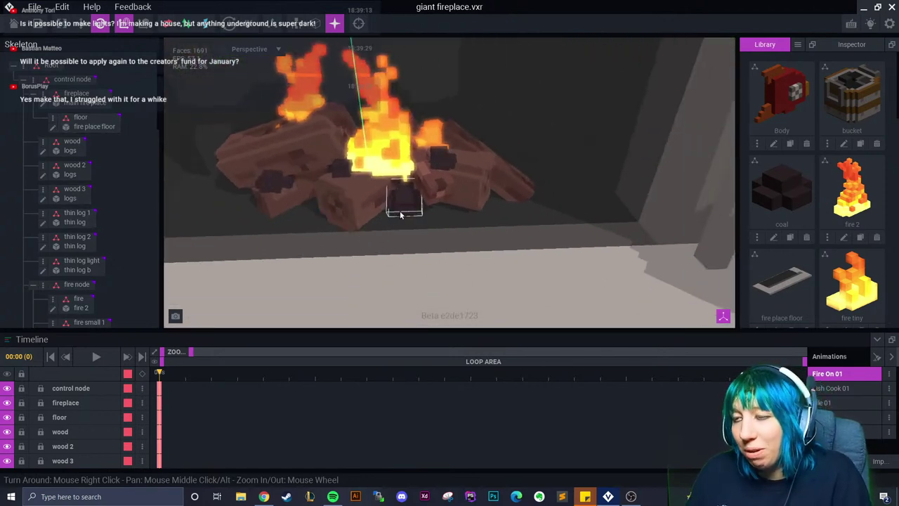
left_click(383, 141)
Copy fire 2's last keyframe to 00:18 and rotate the fire to about 351.6° at 00:22
left_click_drag(197, 379, 626, 398)
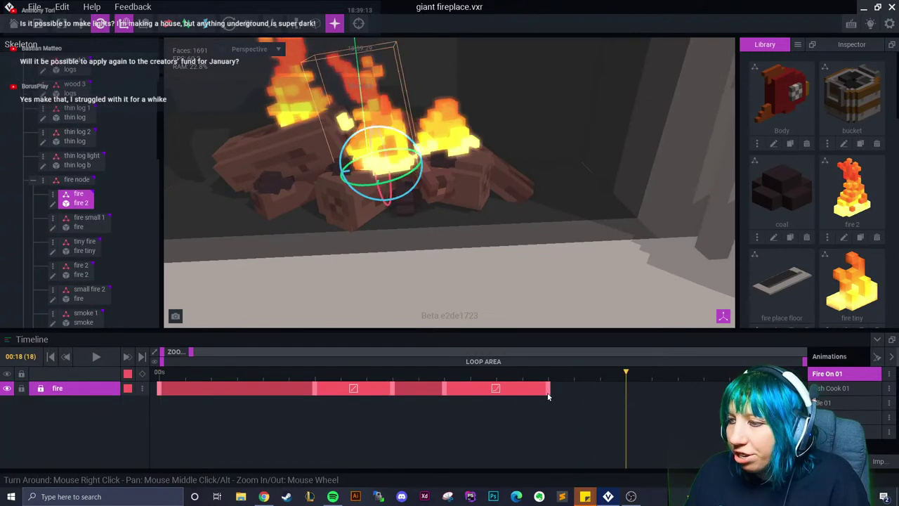
right_click(547, 394)
left_click(570, 287)
right_click(627, 390)
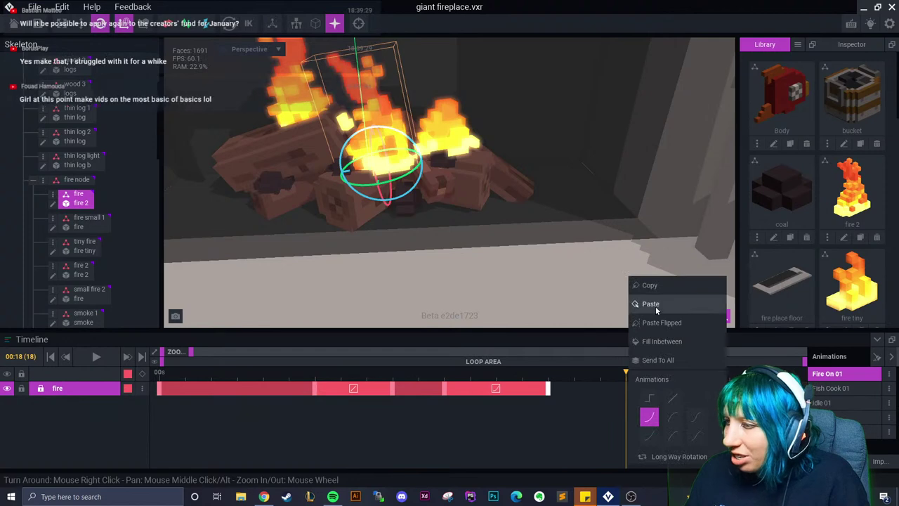
left_click(651, 304)
left_click(729, 372)
left_click_drag(415, 137, 414, 137)
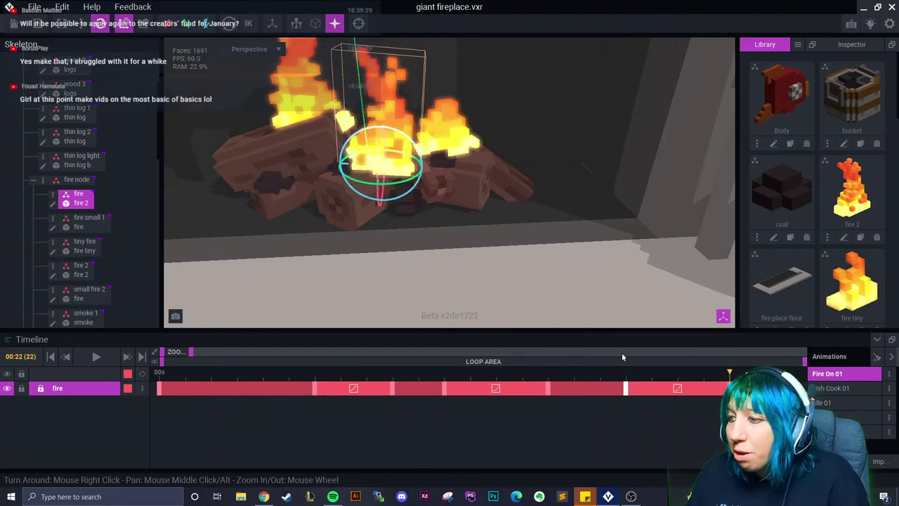
Retime fire 2's final keyframes by dragging them along the track
right_click(681, 390)
left_click(652, 426)
left_click_drag(629, 389, 638, 388)
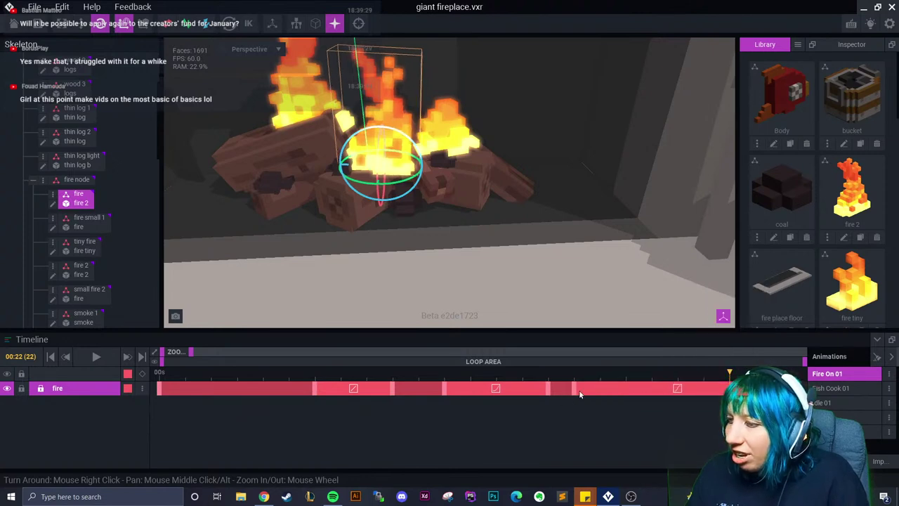
left_click_drag(580, 394, 642, 394)
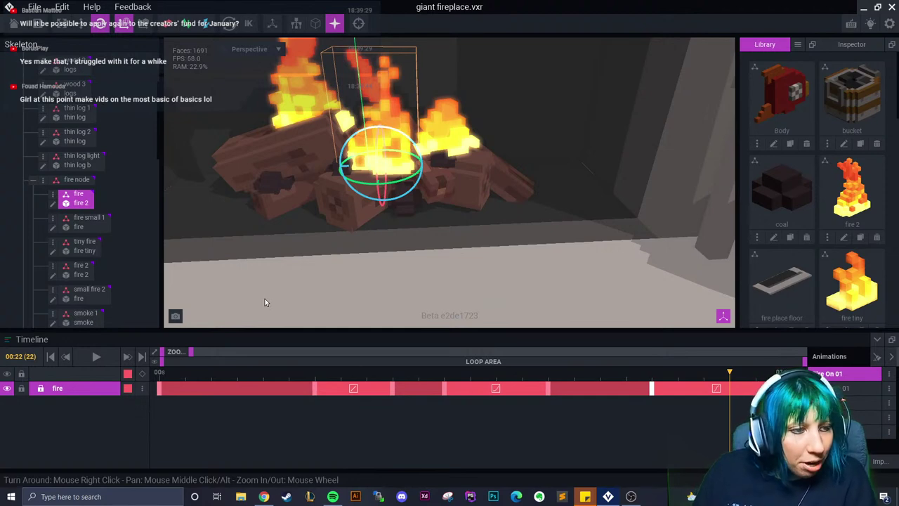
right_click_drag(221, 217, 388, 215)
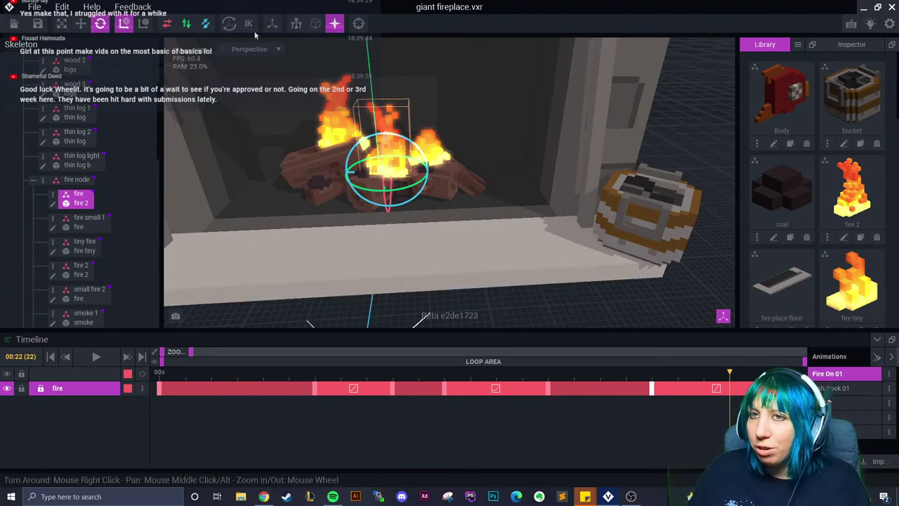
Save the fireplace and create a new model sdddsdssa.vxm in the delete folder
left_click(4, 23)
left_click(337, 182)
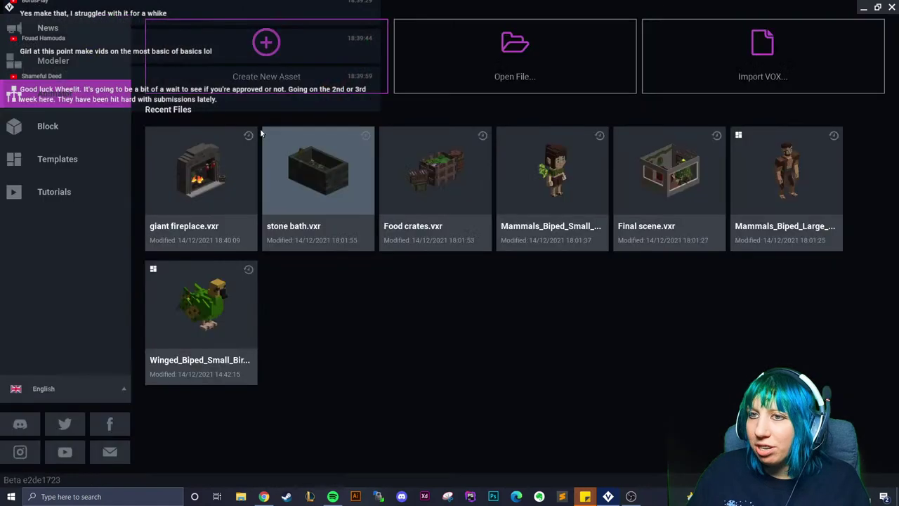
left_click(67, 63)
left_click(189, 71)
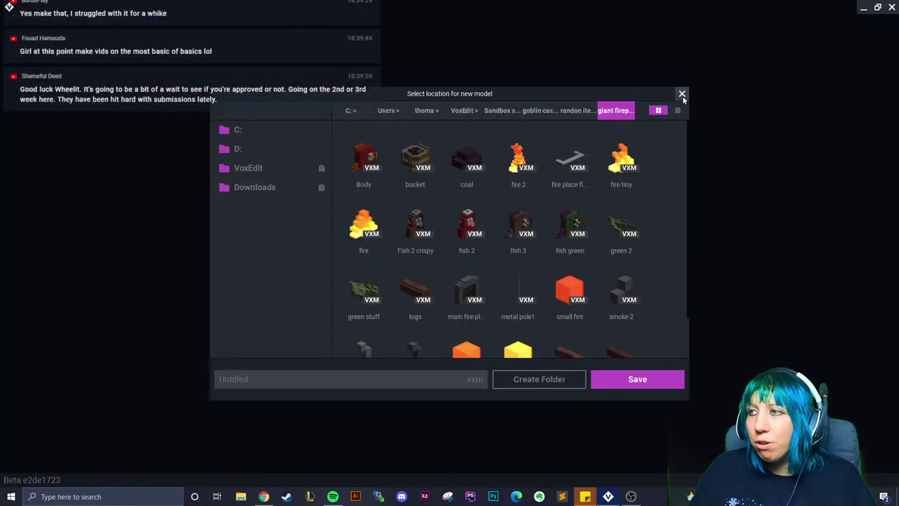
left_click(681, 92)
left_click(195, 59)
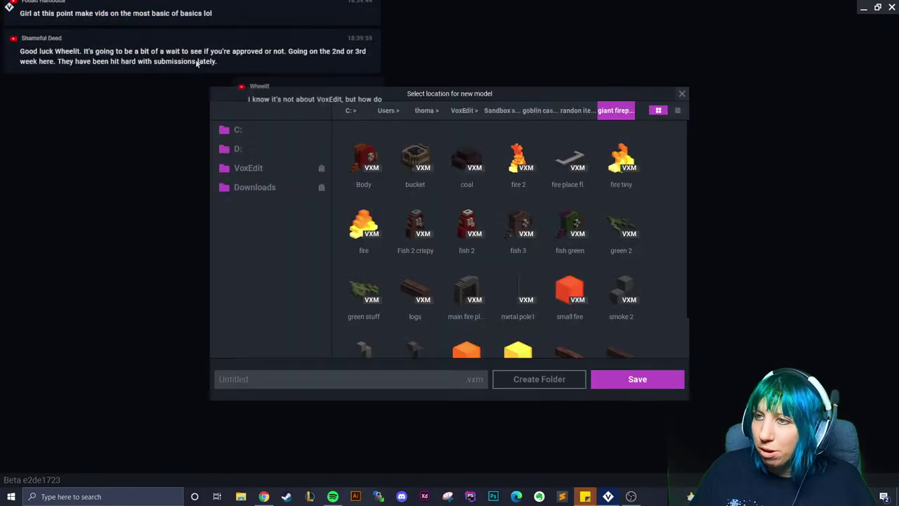
left_click(463, 110)
double_click(507, 164)
left_click(357, 379)
type("sdd")
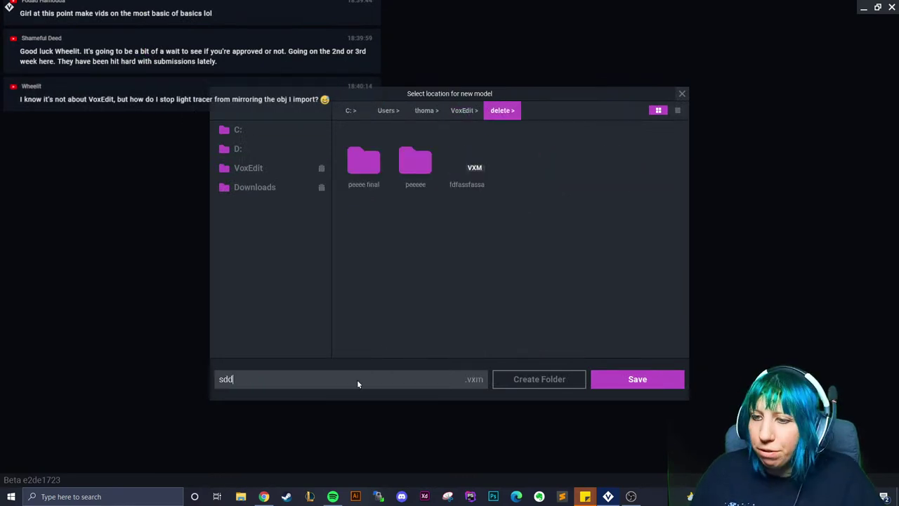
type("dsdssa")
left_click(628, 380)
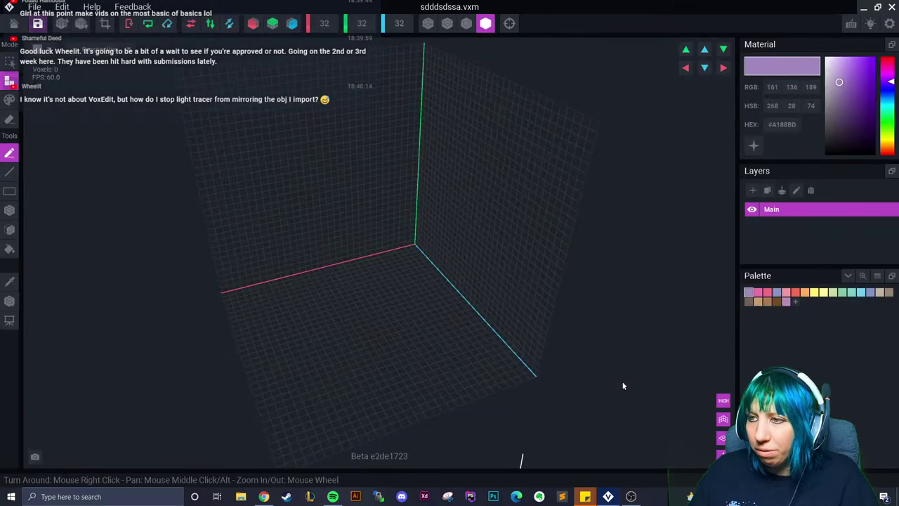
Place a single yellow voxel on the grid with the Box tool
left_click(823, 292)
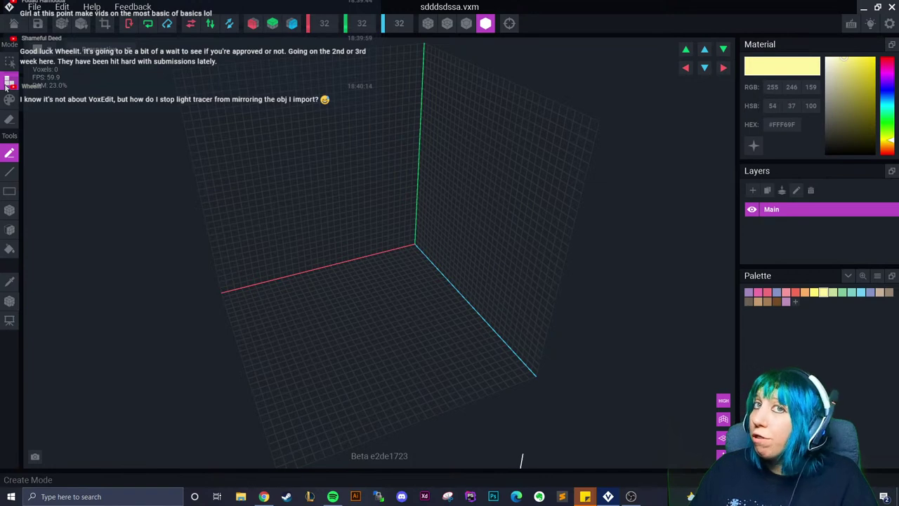
left_click(9, 209)
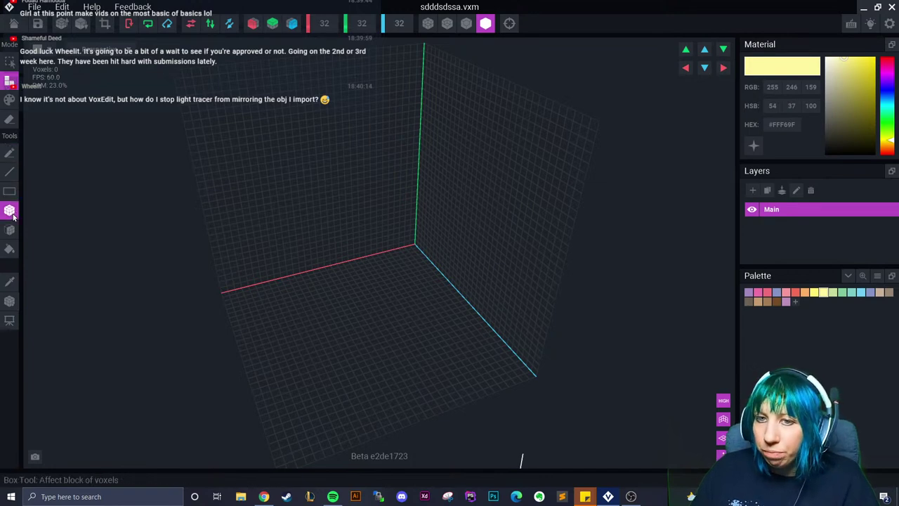
left_click(356, 323)
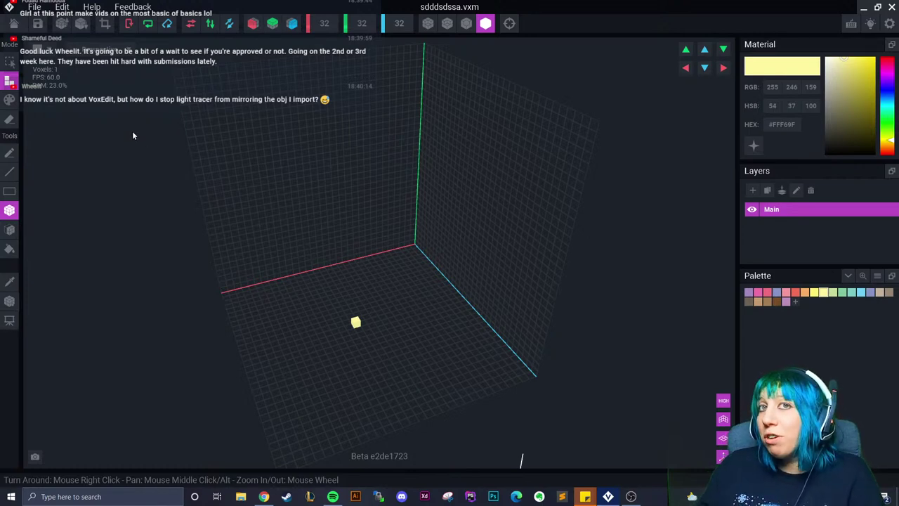
Discard the test model, reopen giant fireplace.vxr, and zoom and orbit over the hearth
left_click(13, 24)
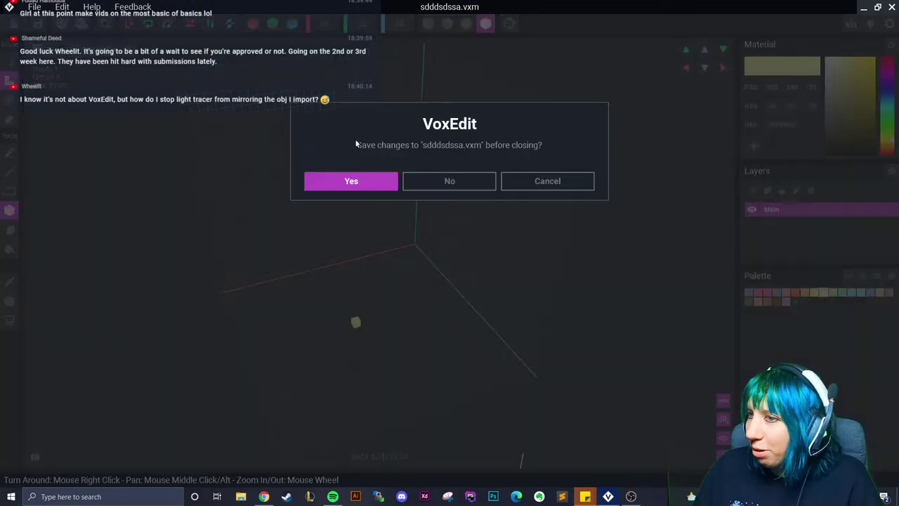
left_click(450, 181)
left_click(200, 177)
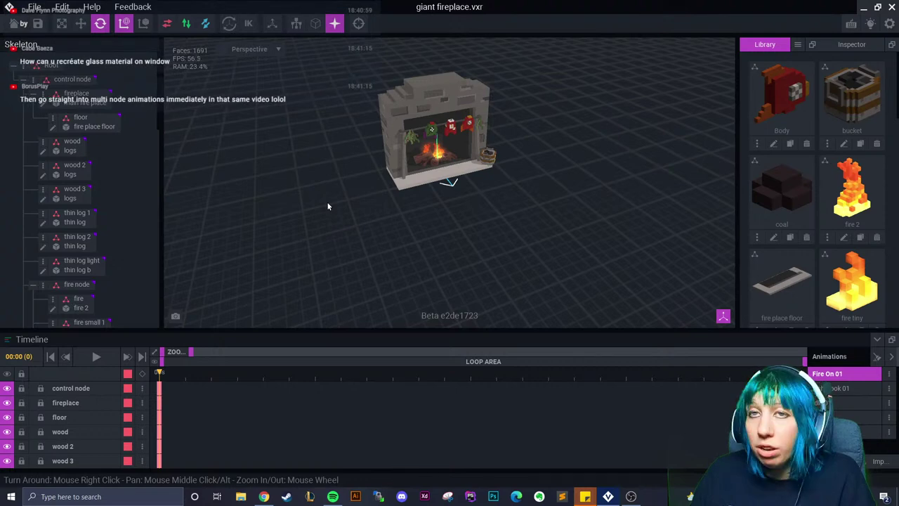
scroll(405, 200, "up", 6)
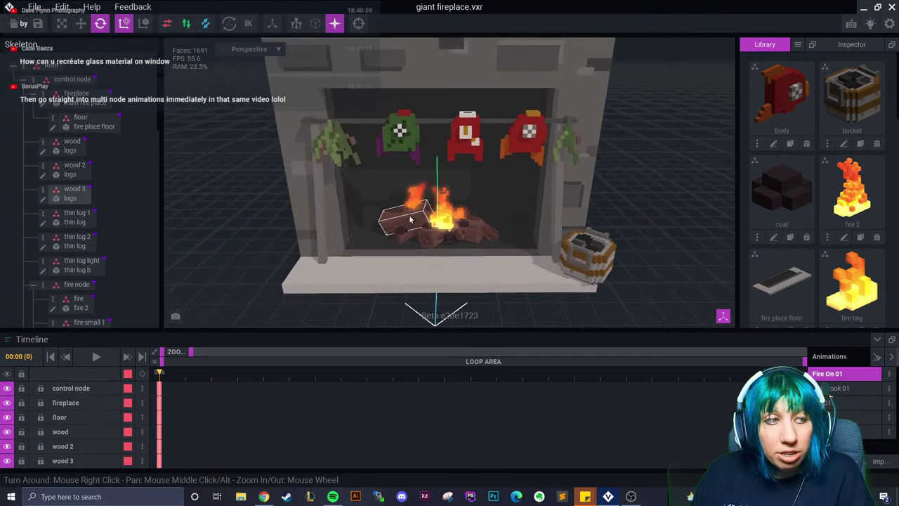
right_click_drag(411, 219, 408, 221)
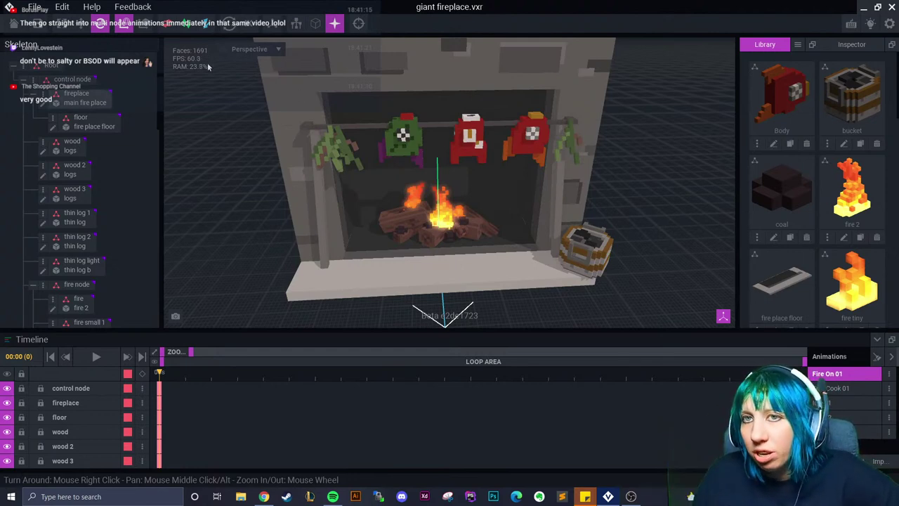
Save and close the fireplace, then open the test.vxb block from Recent Files
left_click(14, 25)
left_click(330, 183)
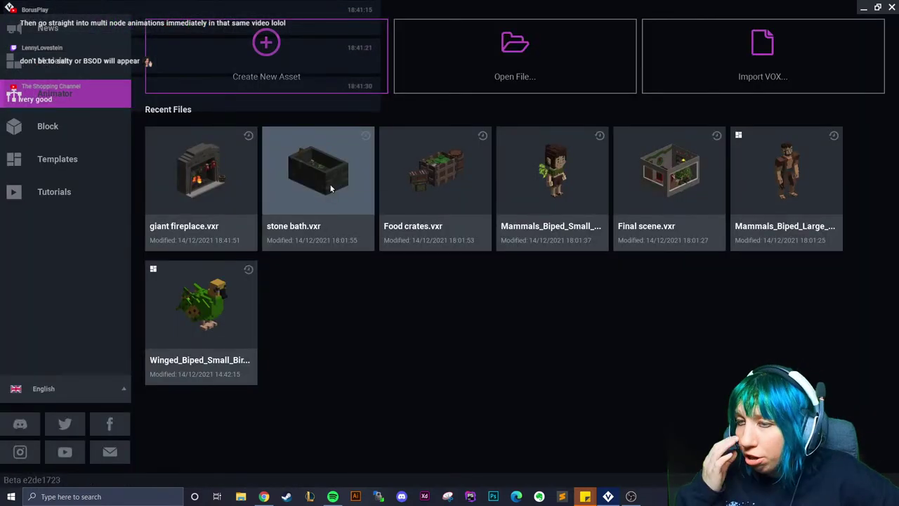
left_click(102, 134)
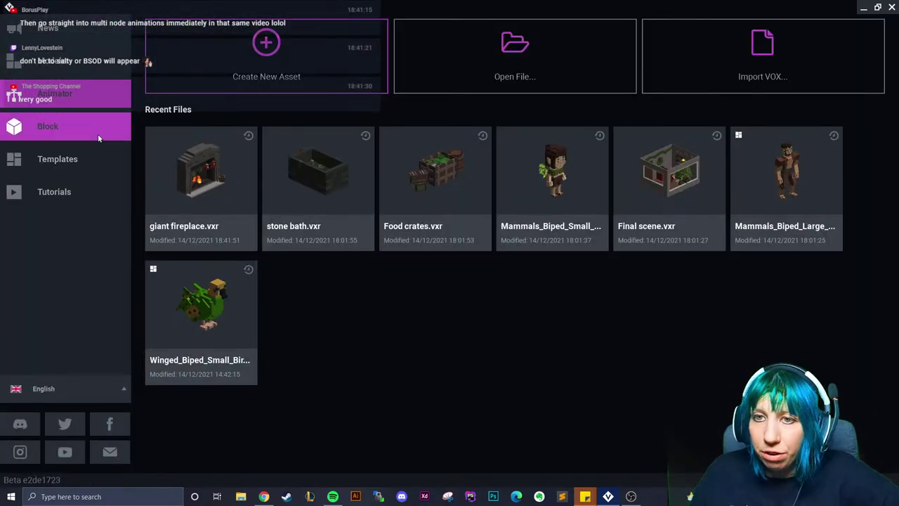
left_click(206, 175)
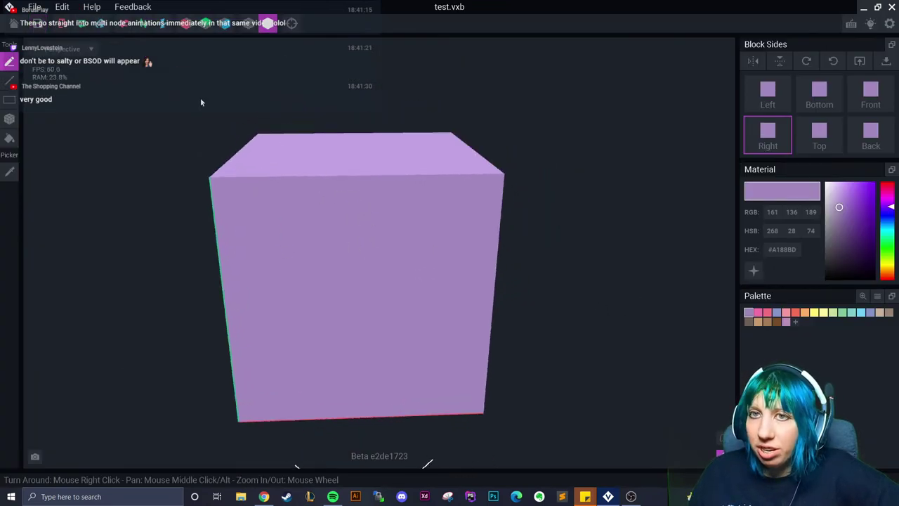
Export test.vxb to the Marketplace using the second thumbnail view
left_click(34, 6)
mouse_move(140, 70)
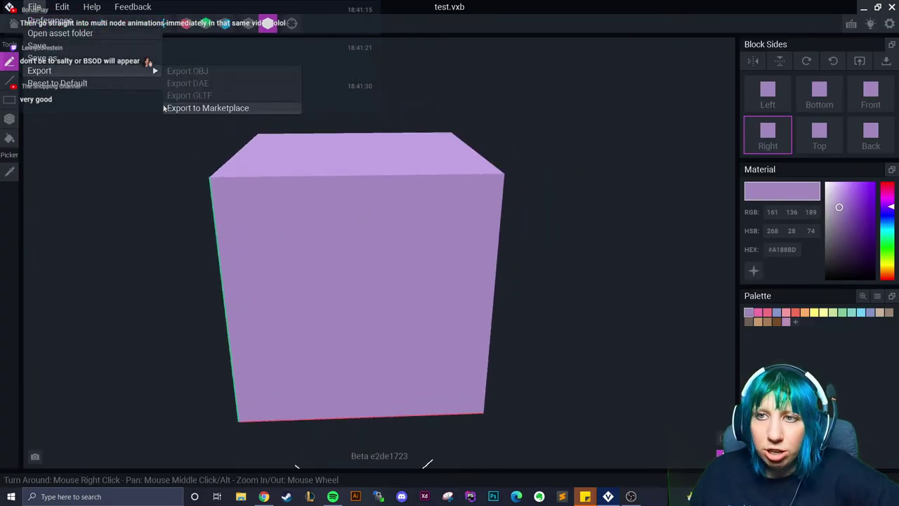
left_click(208, 107)
left_click(405, 171)
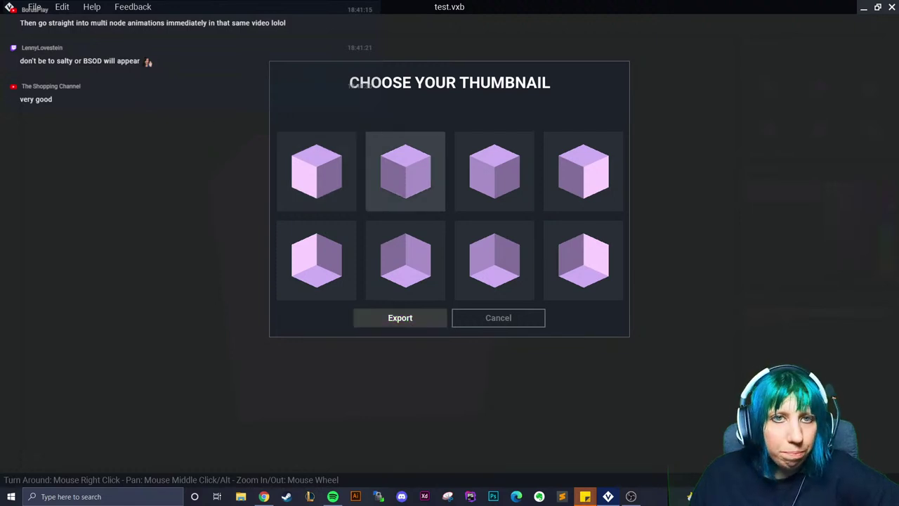
left_click(118, 397)
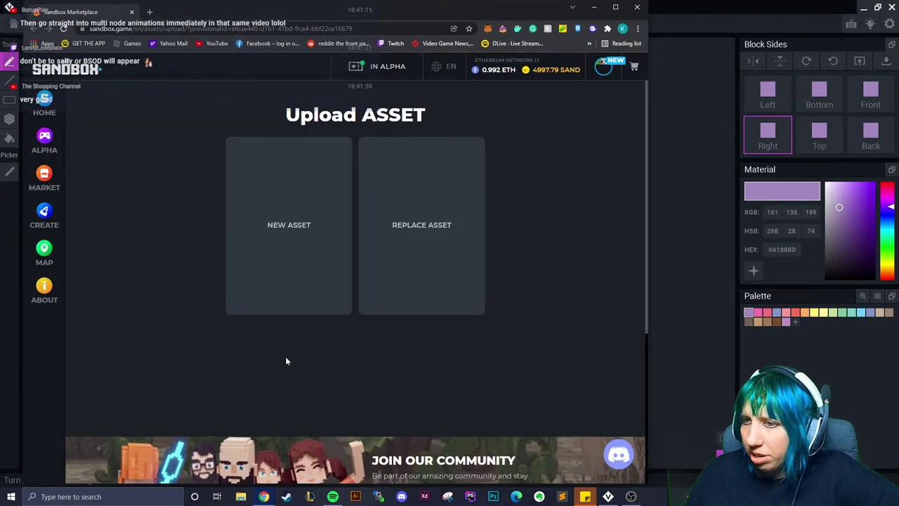
Upload the block as a new asset named 'purple test' with transparency 80, not fluid
left_click(330, 207)
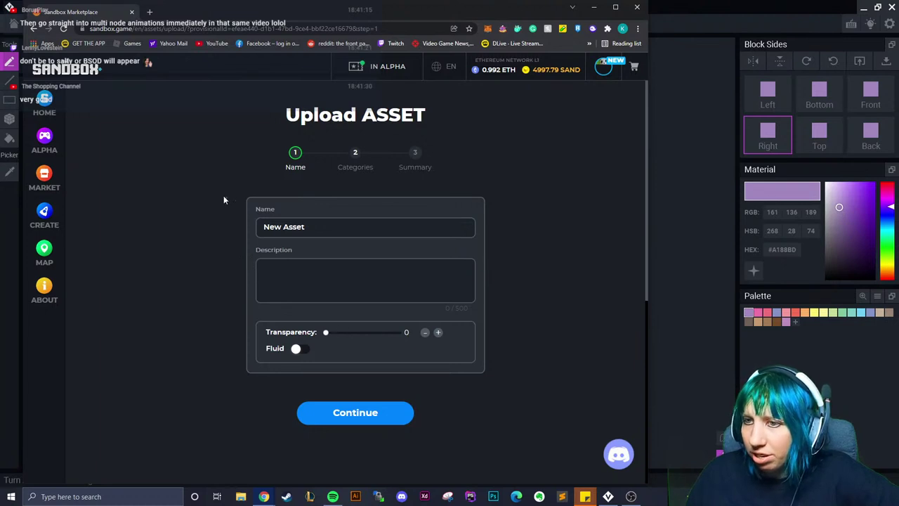
left_click_drag(326, 333, 371, 336)
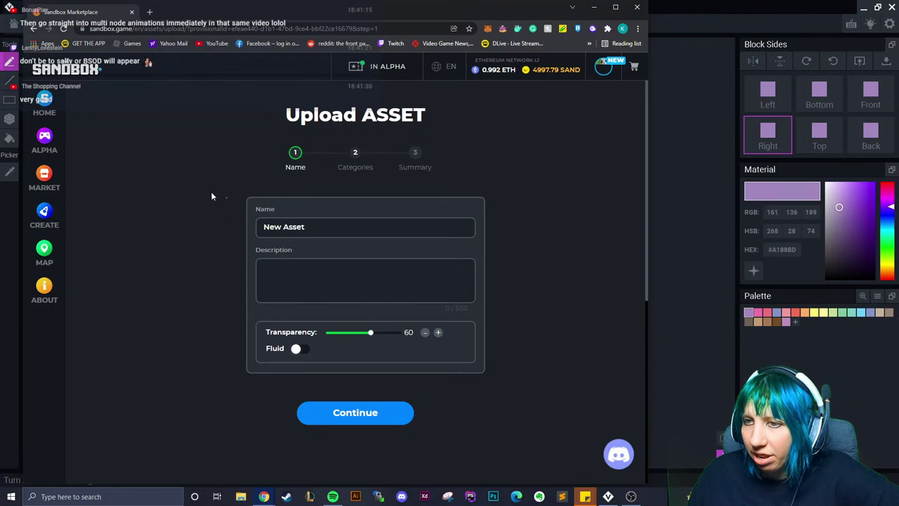
left_click(309, 227)
triple_click(310, 227)
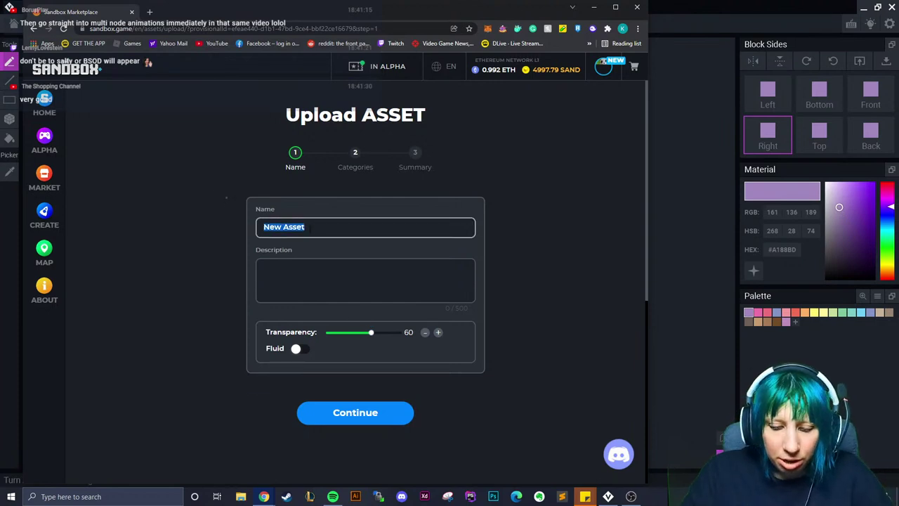
type("purple test")
left_click_drag(372, 335, 386, 335)
left_click(298, 351)
left_click(307, 350)
left_click(380, 413)
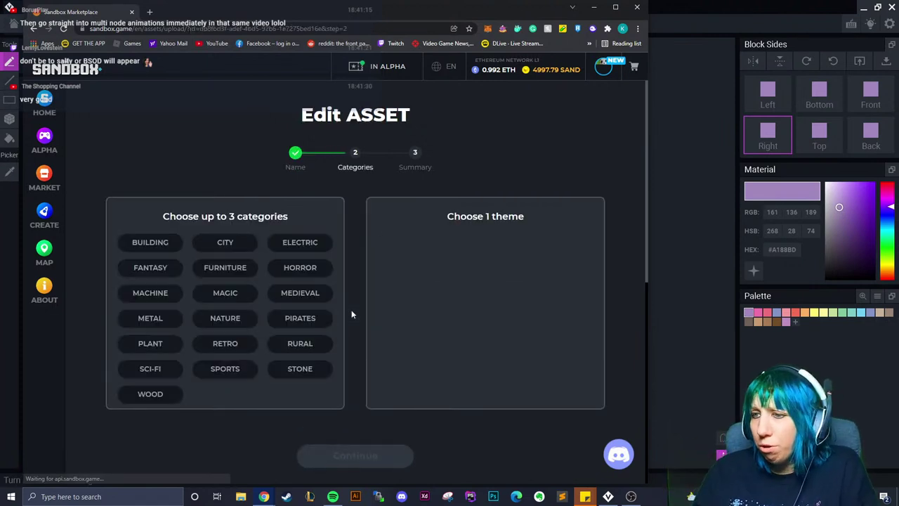
Set the theme to NONE, continue to the Summary, and select the Transparency attribute
left_click(358, 265)
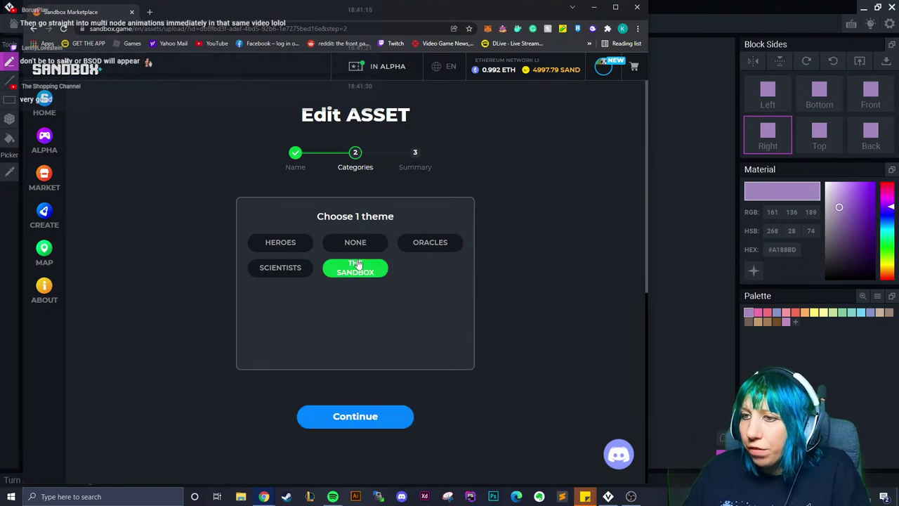
left_click(355, 244)
left_click(364, 414)
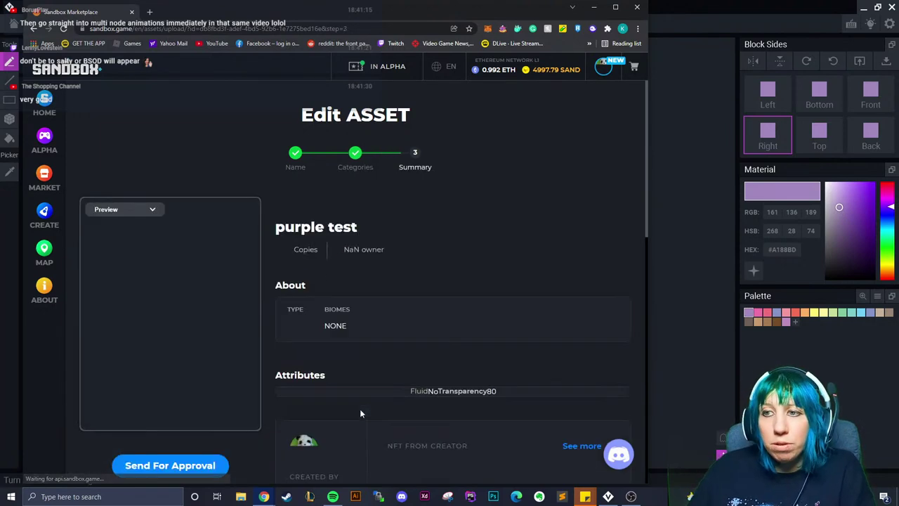
scroll(259, 347, "down", 3)
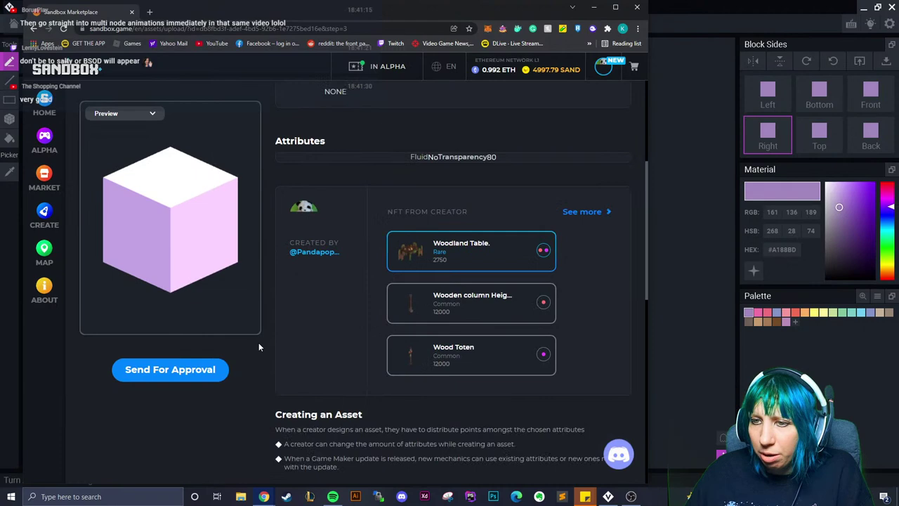
scroll(259, 344, "down", 1)
scroll(258, 329, "up", 4)
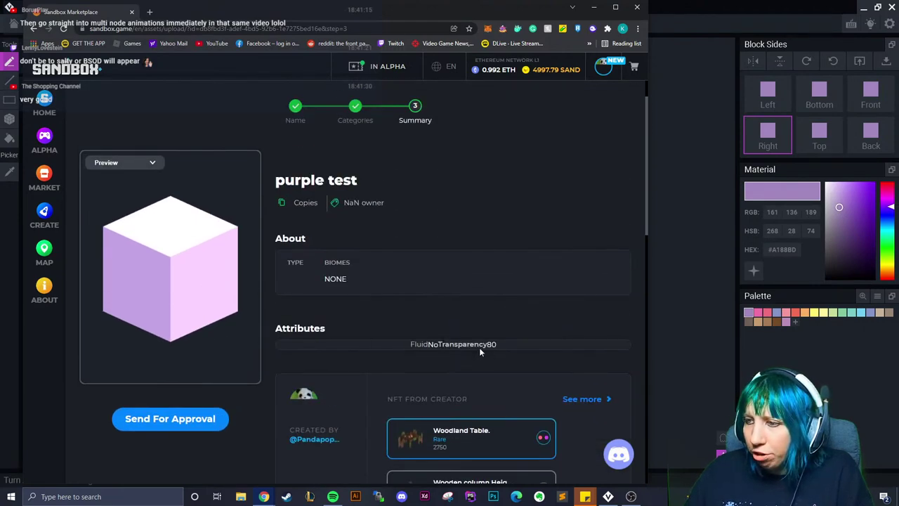
left_click_drag(486, 345, 438, 345)
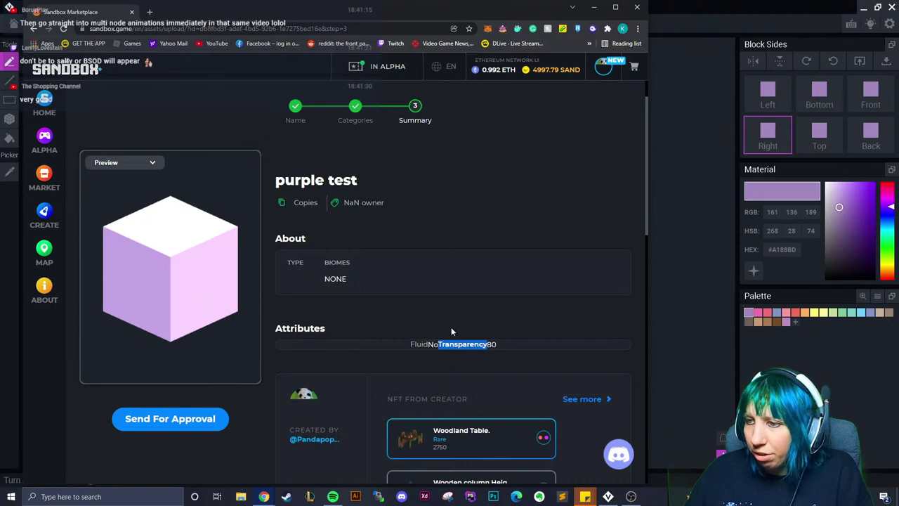
Lower the purple test asset's transparency from 80 to 20 and continue to the summary
left_click(295, 107)
left_click_drag(487, 336, 443, 336)
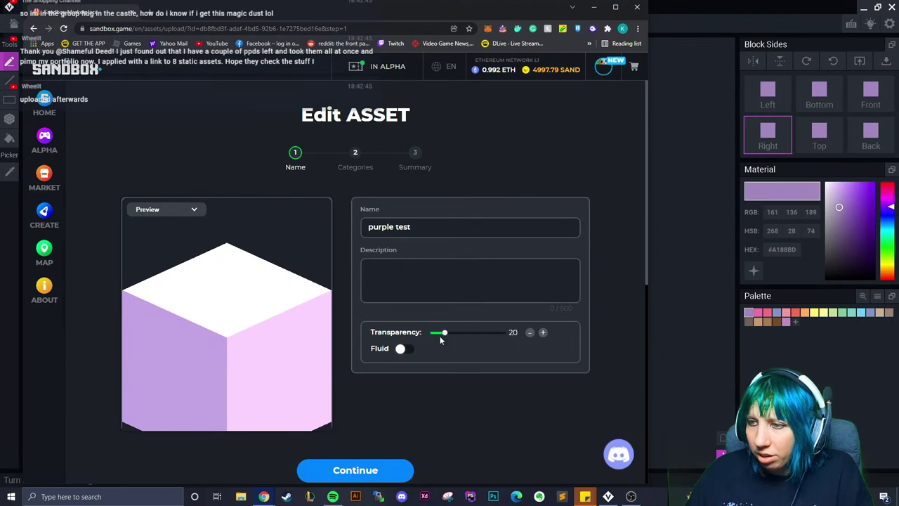
left_click(355, 470)
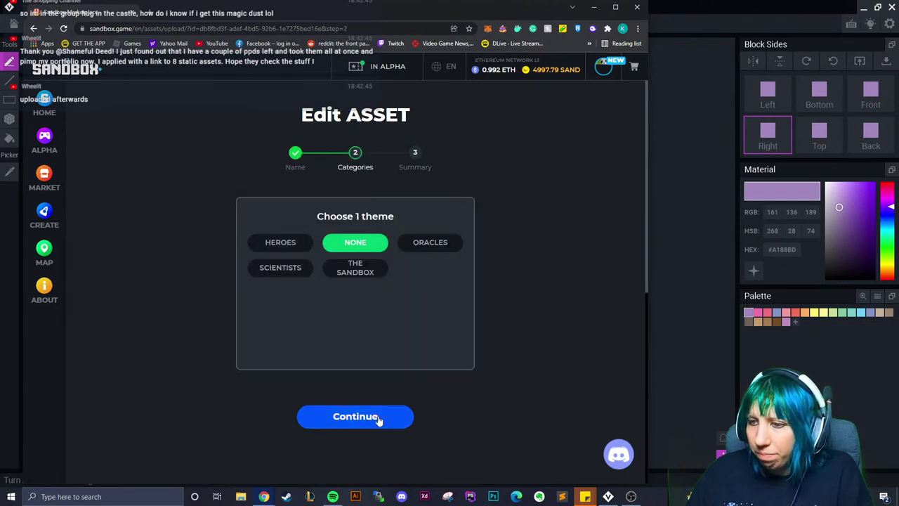
left_click(379, 417)
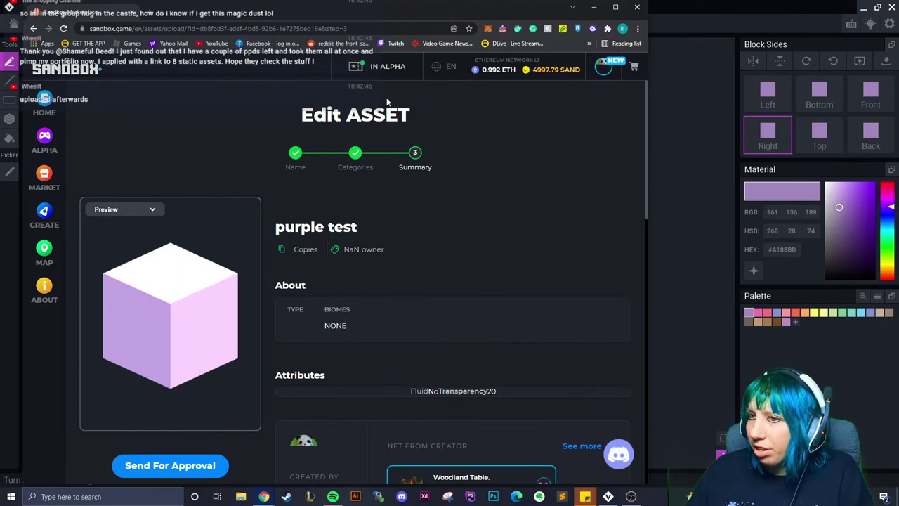
scroll(416, 431, "down", 3)
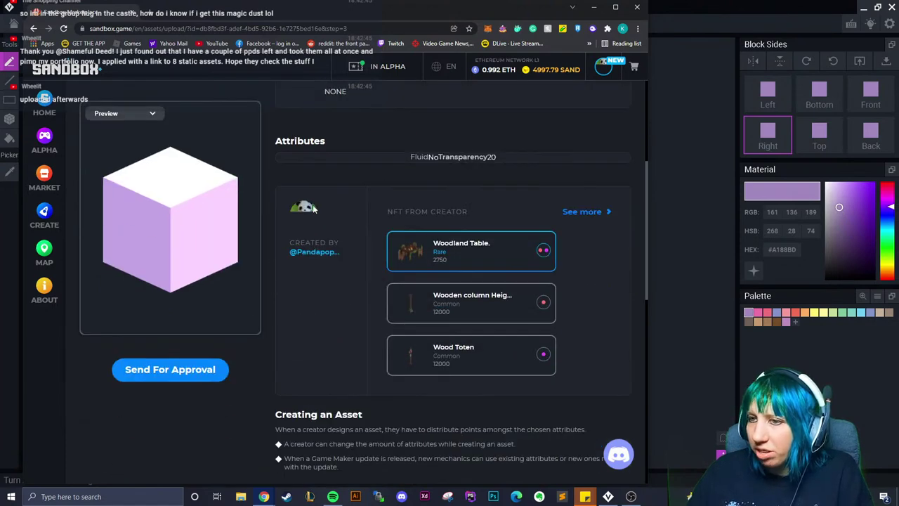
scroll(234, 315, "up", 3)
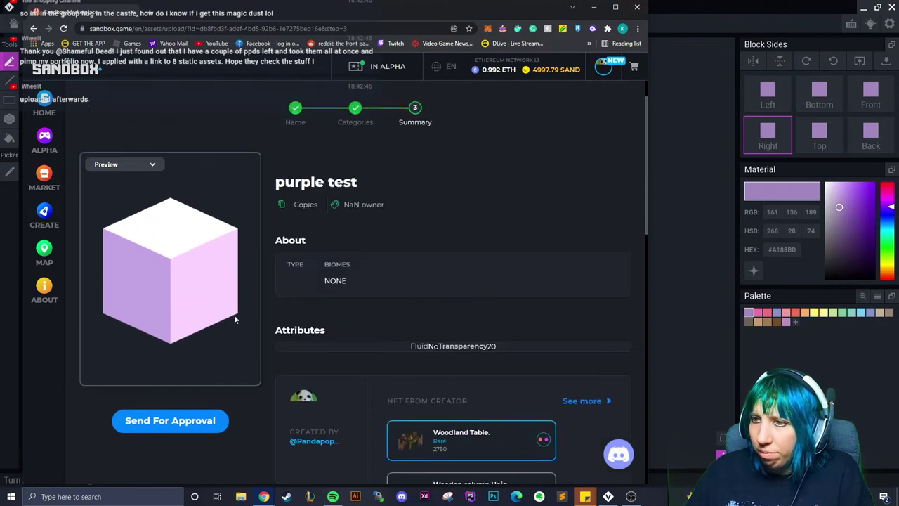
Turn on the asset's Fluid setting and continue back to the summary
left_click(301, 158)
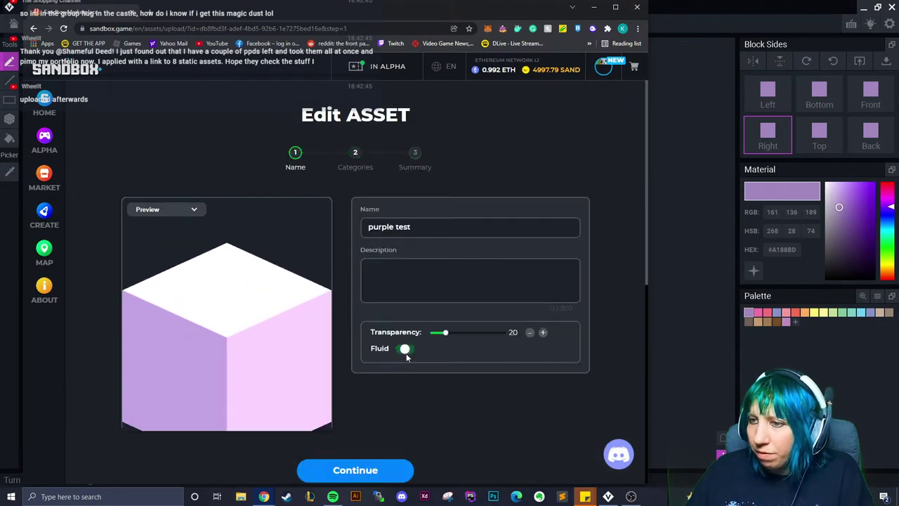
left_click(406, 349)
left_click(373, 471)
left_click(355, 415)
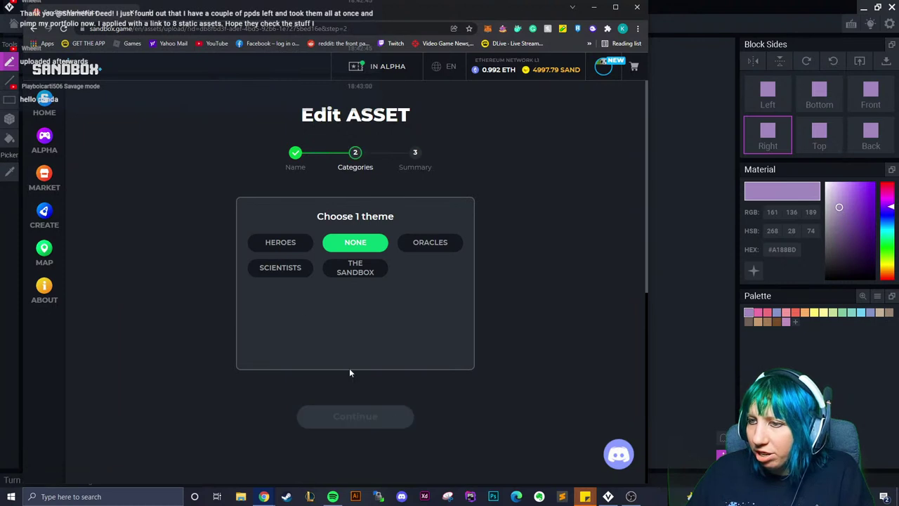
scroll(434, 266, "down", 2)
Open the inventory, filter to Entity items, and search for 'purple'
left_click(609, 70)
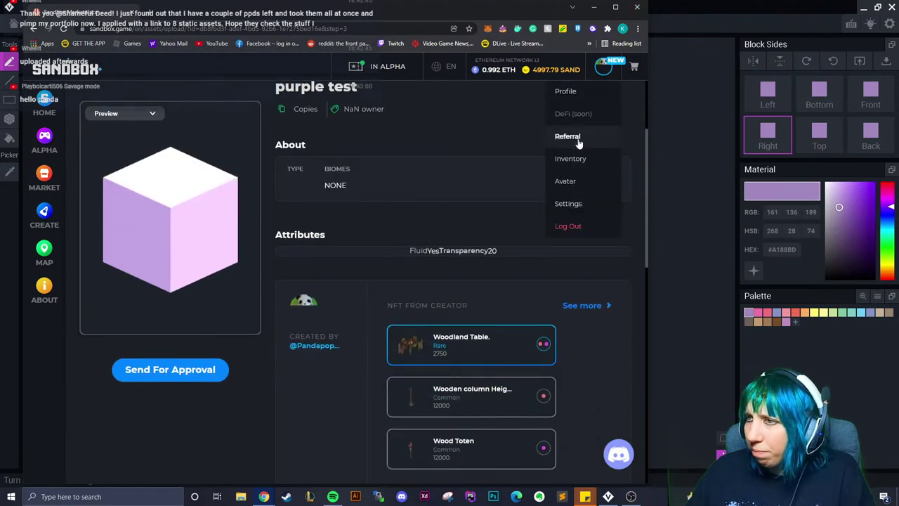
left_click(555, 160)
left_click(102, 182)
type("purple")
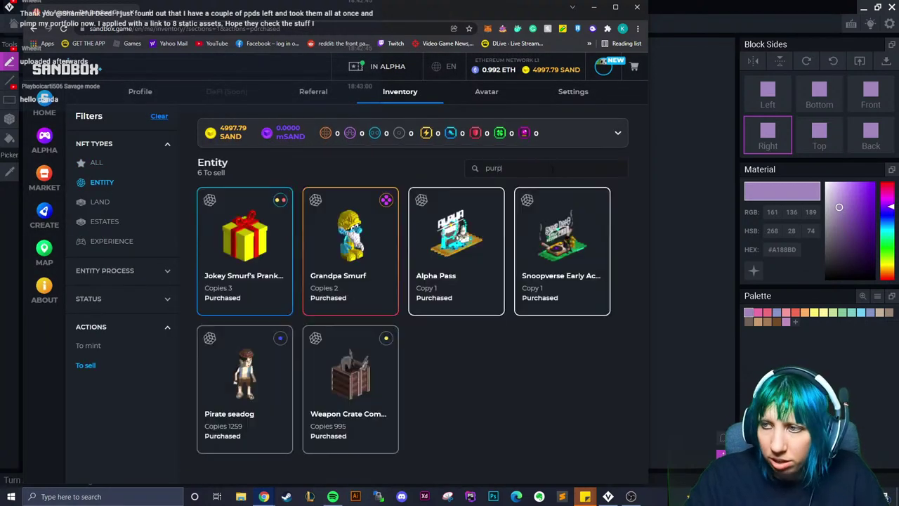
Search all inventory items for 'pur' and add the purple test asset
key("BackSpace")
key("BackSpace")
key("BackSpace")
key("BackSpace")
key("BackSpace")
key("BackSpace")
left_click(96, 163)
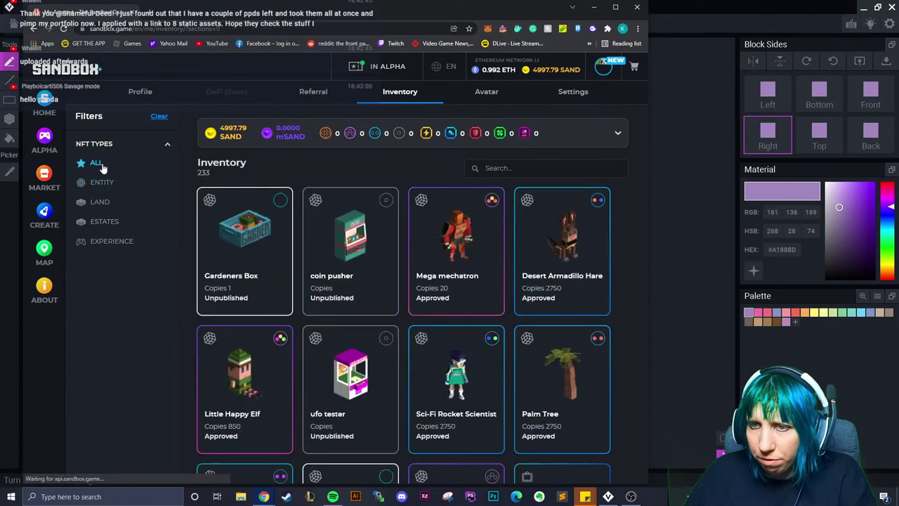
type("pur")
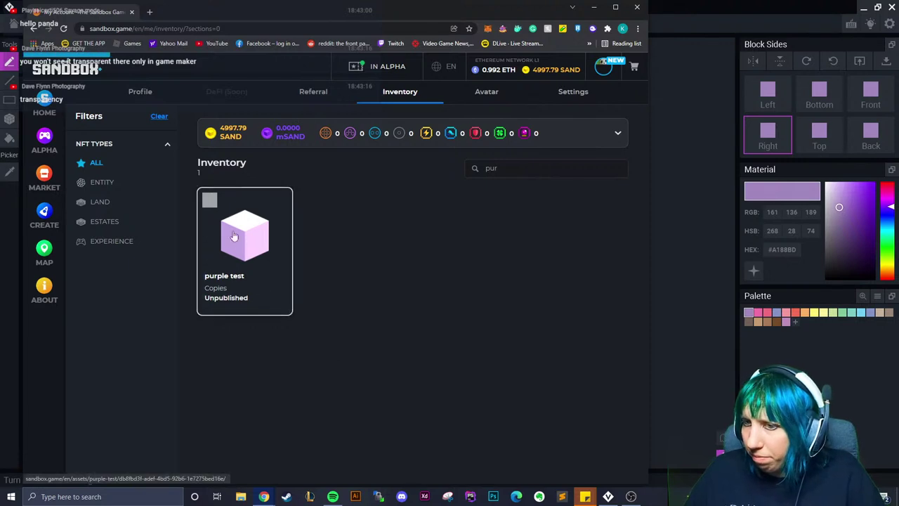
left_click(244, 270)
left_click(252, 341)
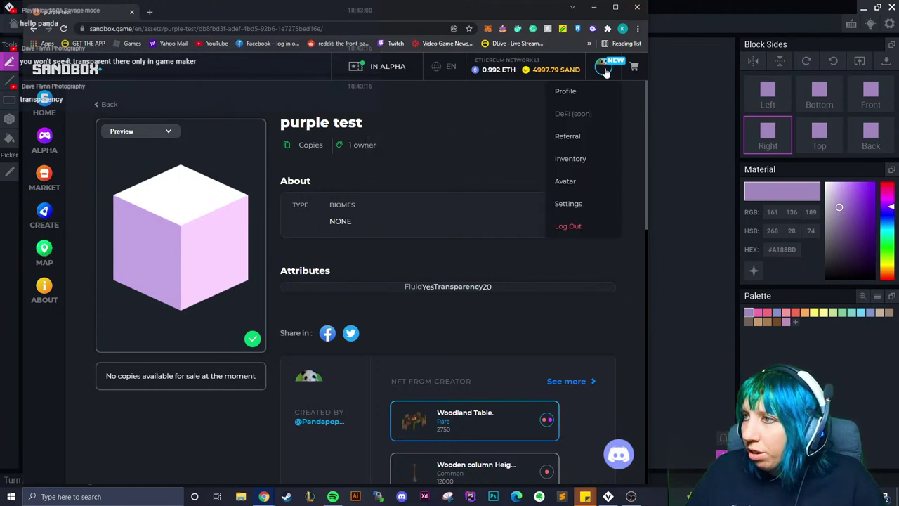
Open the Blue Haired Girl entity from the inventory and copy its page link
mouse_move(603, 67)
left_click(587, 158)
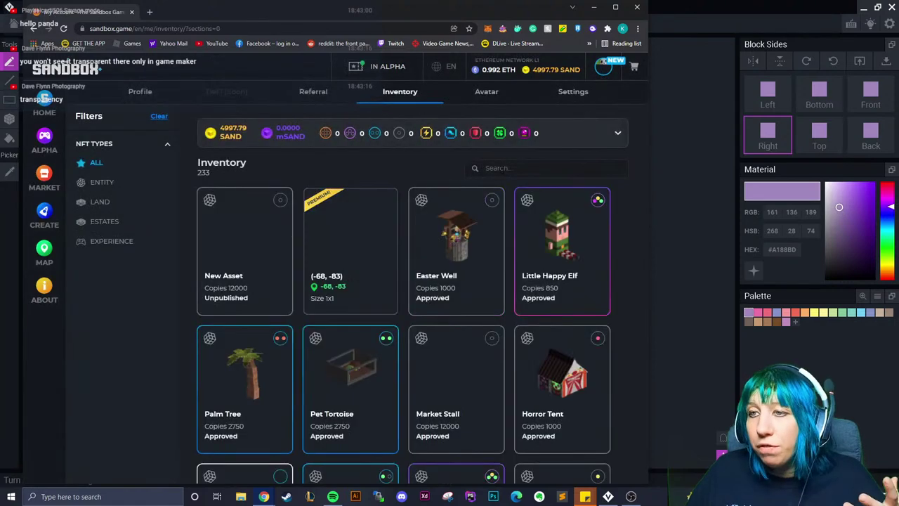
left_click(105, 182)
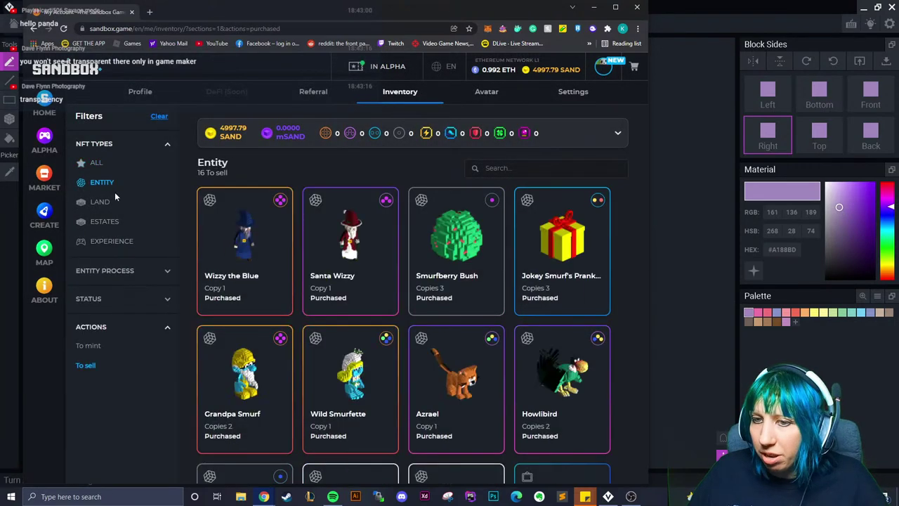
scroll(523, 355, "down", 5)
left_click(571, 412)
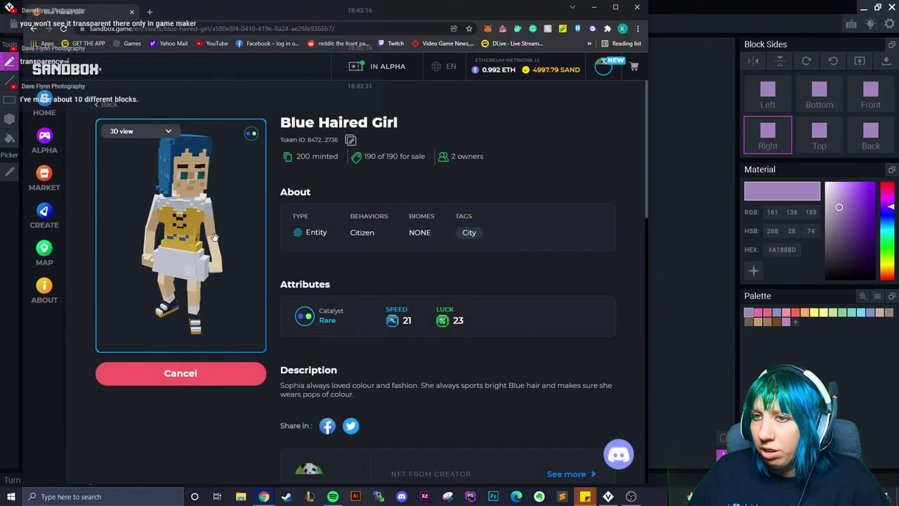
left_click(227, 28)
right_click(226, 28)
left_click(260, 83)
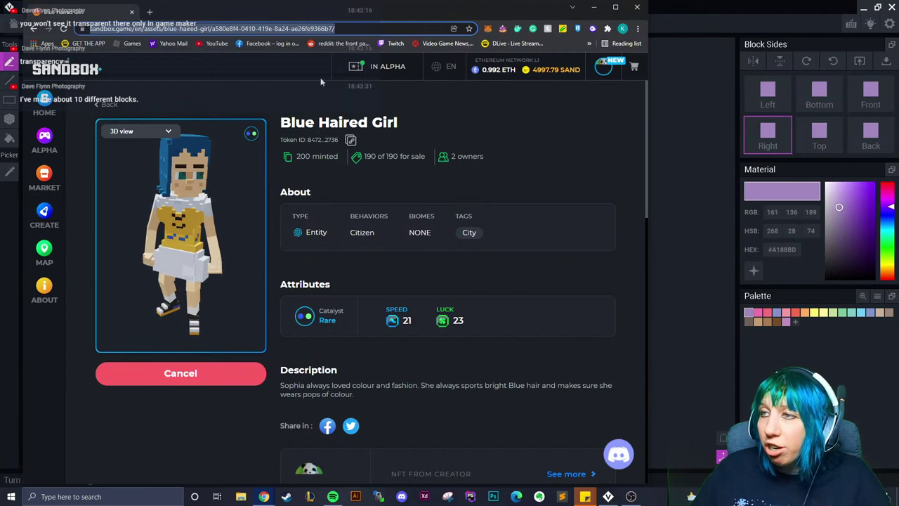
Open the Pirate seadog asset page from the entity inventory, then close the browser
left_click(102, 104)
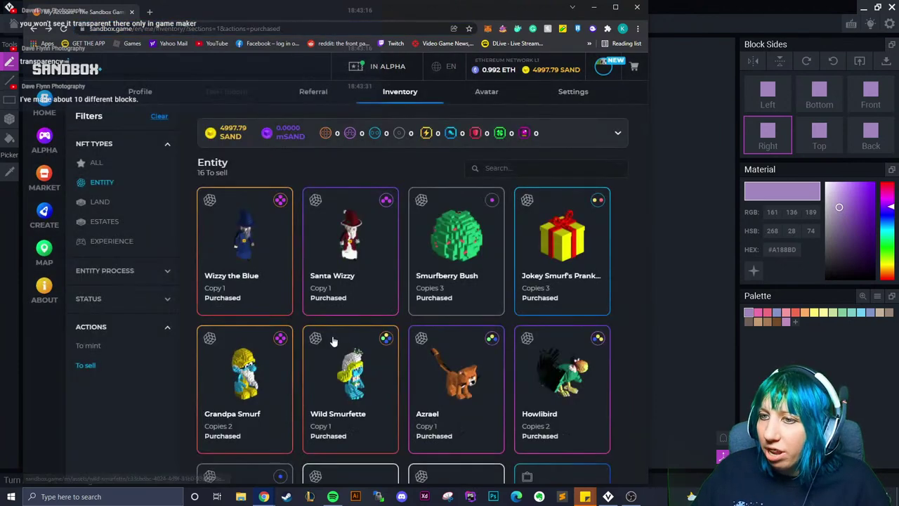
scroll(332, 337, "down", 4)
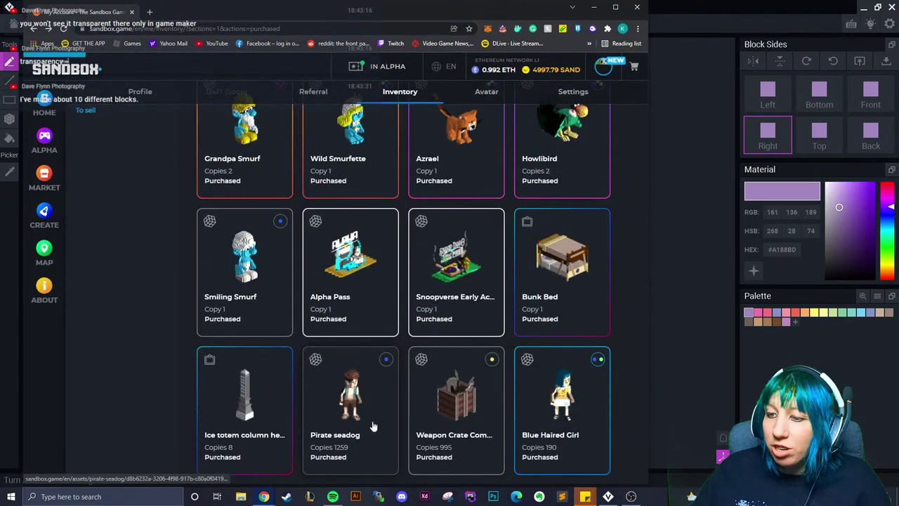
left_click(361, 412)
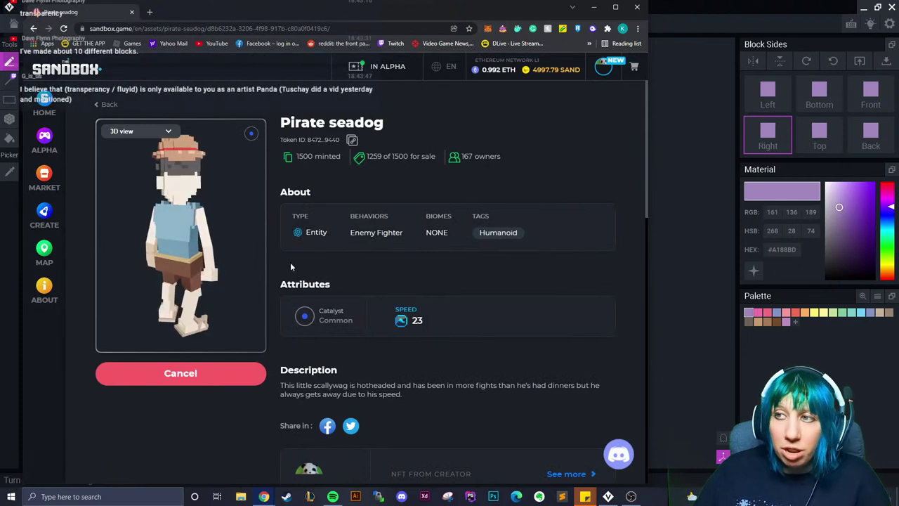
left_click(637, 7)
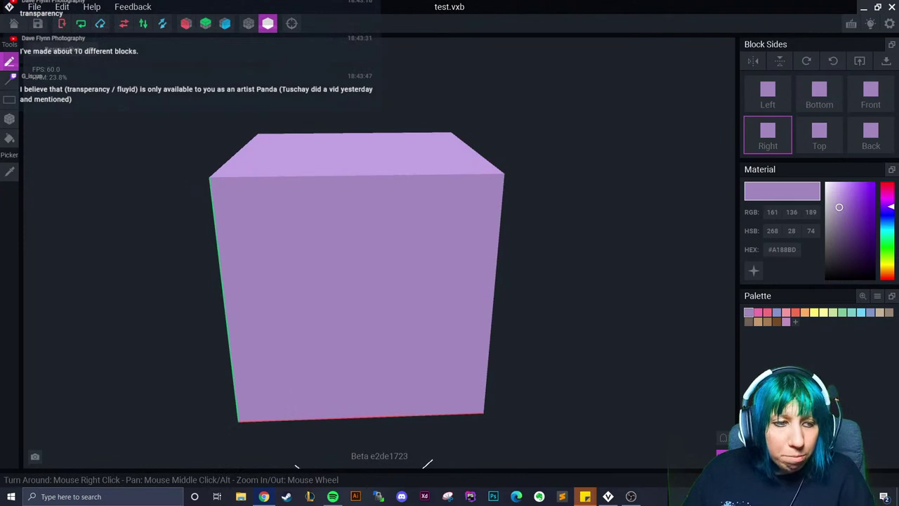
Close test.vxb without saving, open giant fireplace.vxr from recent animations, and select the fireplace
key("ctrl+w")
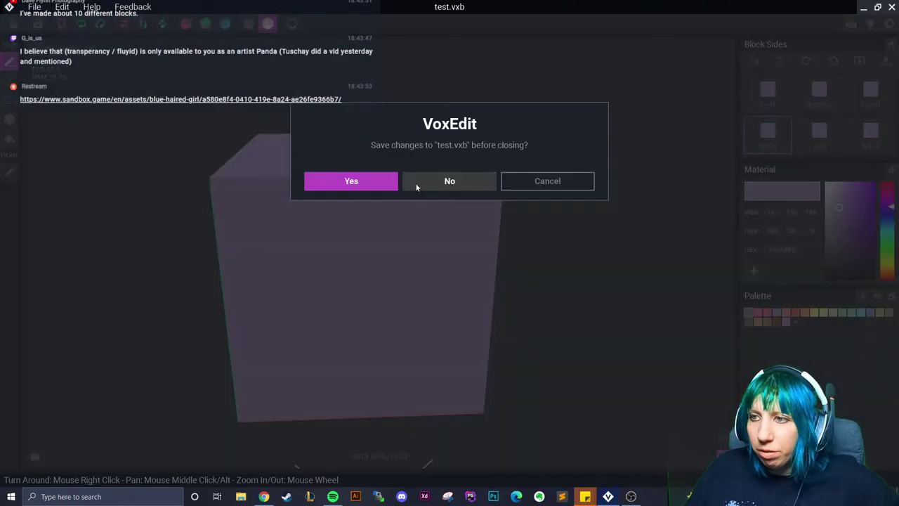
left_click(448, 181)
left_click(61, 99)
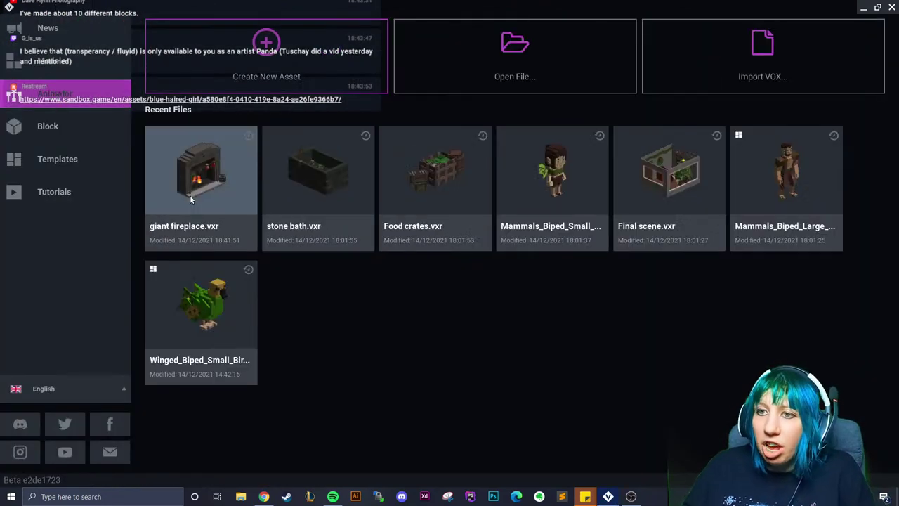
left_click(189, 194)
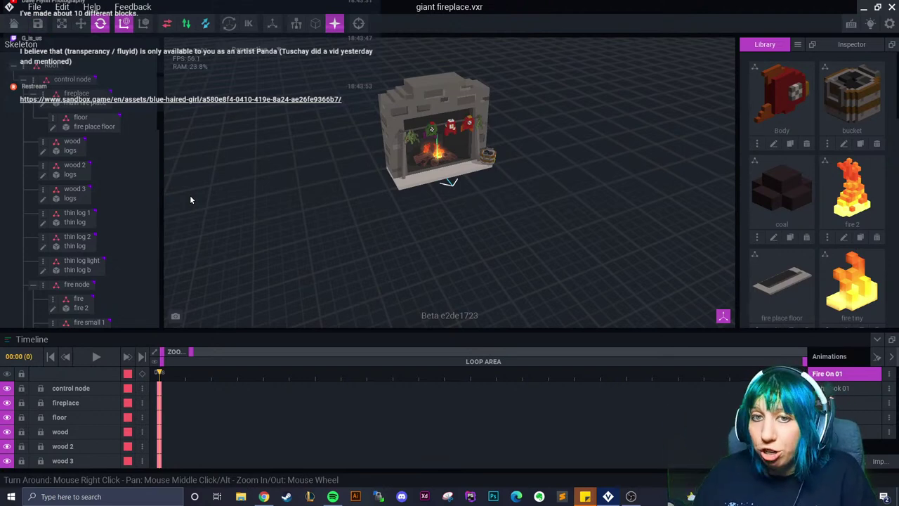
left_click(433, 110)
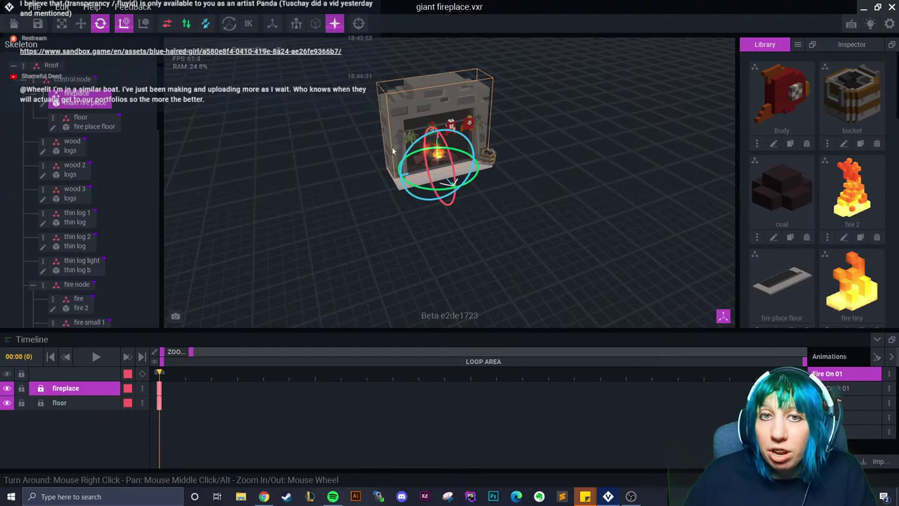
Select the fire flame, preview its flicker, and rotate it to add a keyframe
scroll(371, 151, "up", 5)
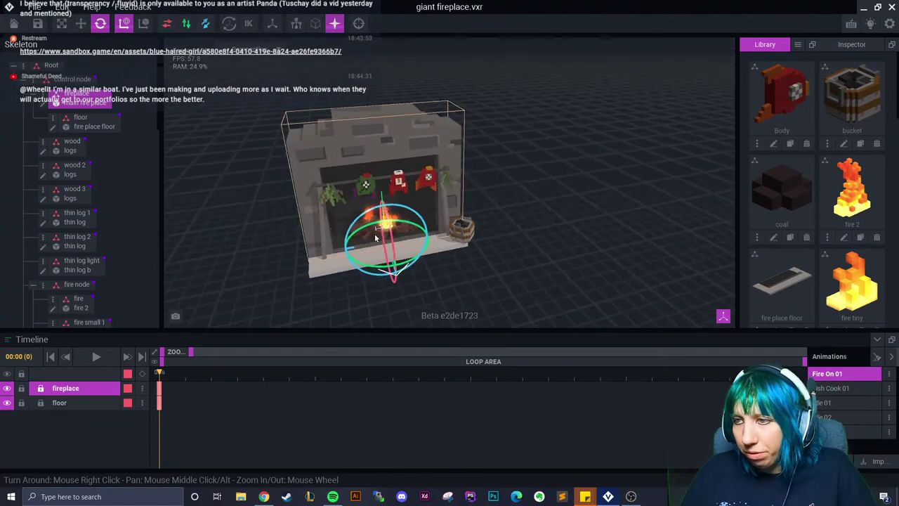
scroll(381, 228, "up", 5)
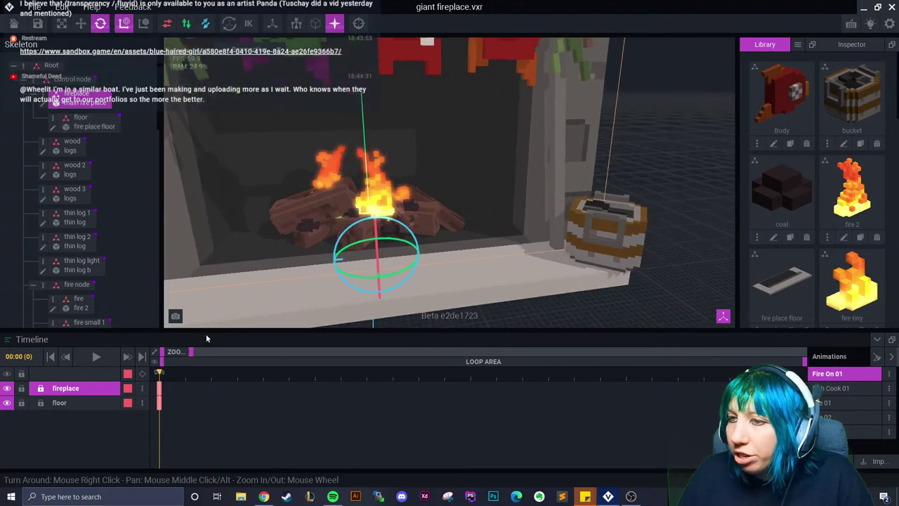
left_click_drag(158, 379, 367, 383)
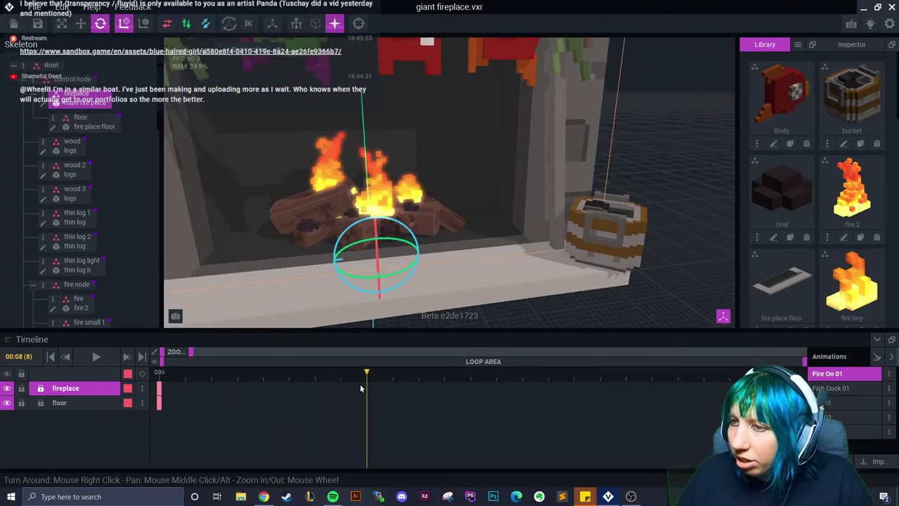
left_click(370, 198)
key("space")
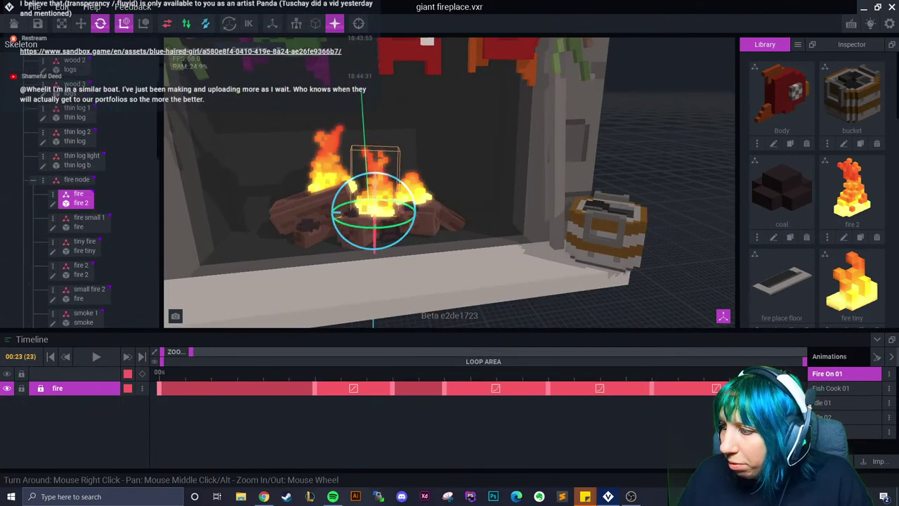
left_click_drag(174, 352, 164, 354)
left_click_drag(380, 382, 420, 381)
left_click_drag(406, 184, 392, 199)
left_click_drag(420, 385, 466, 395)
Extend the fire track to the playhead and drag its end and keyframes later to respace the flicker
right_click(420, 391)
left_click(437, 287)
right_click(465, 388)
left_click(487, 305)
left_click_drag(476, 385, 510, 393)
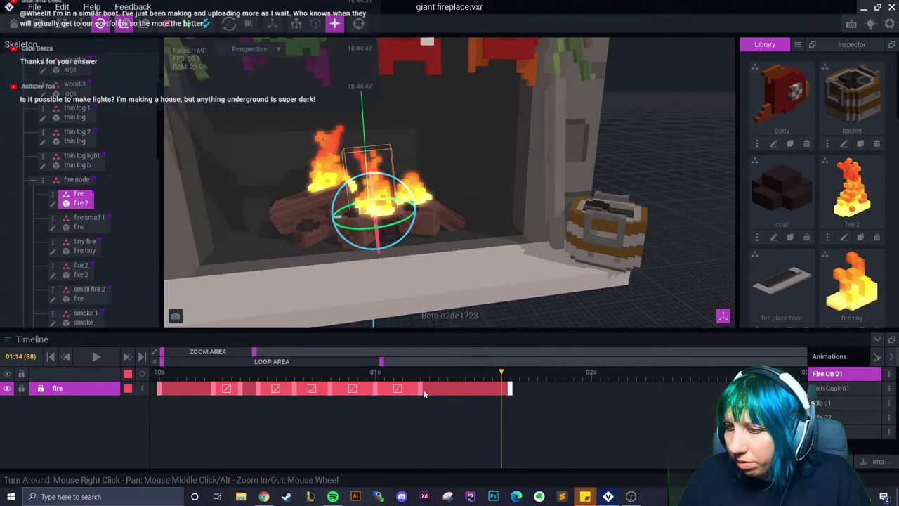
left_click_drag(394, 392, 463, 393)
left_click_drag(338, 391, 562, 389)
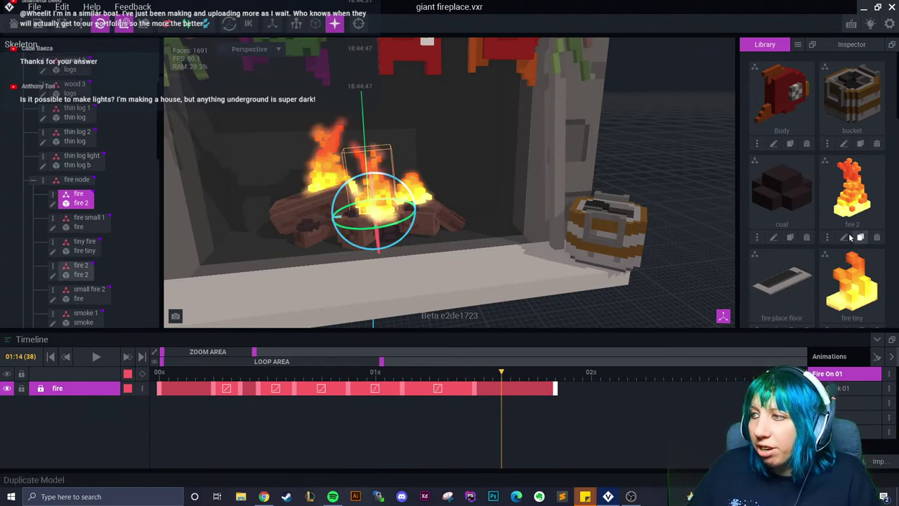
Edit the fire 2 model, pick an orange palette colour, and save it when returning to the scene
key("Escape")
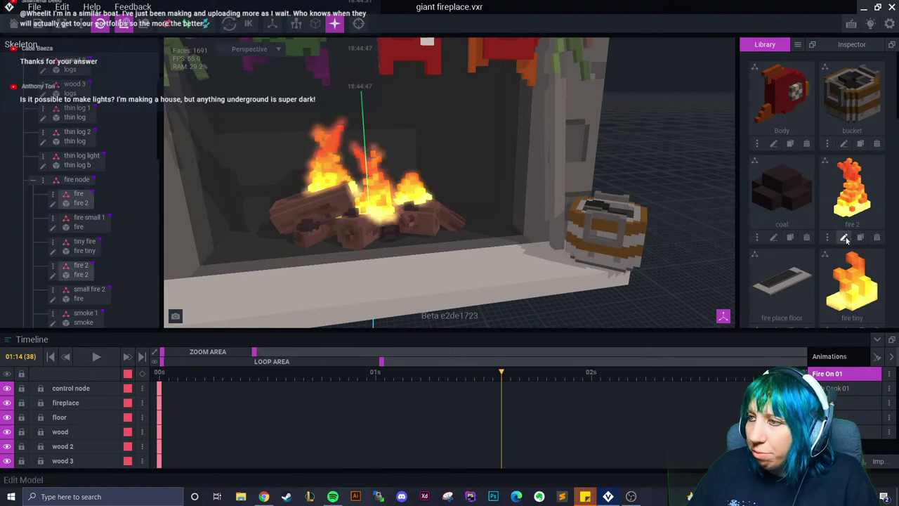
double_click(371, 191)
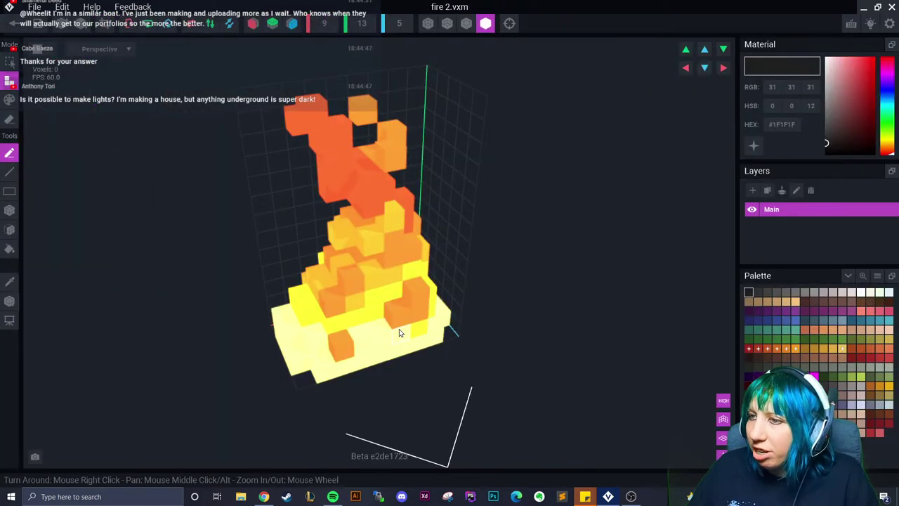
left_click(776, 349)
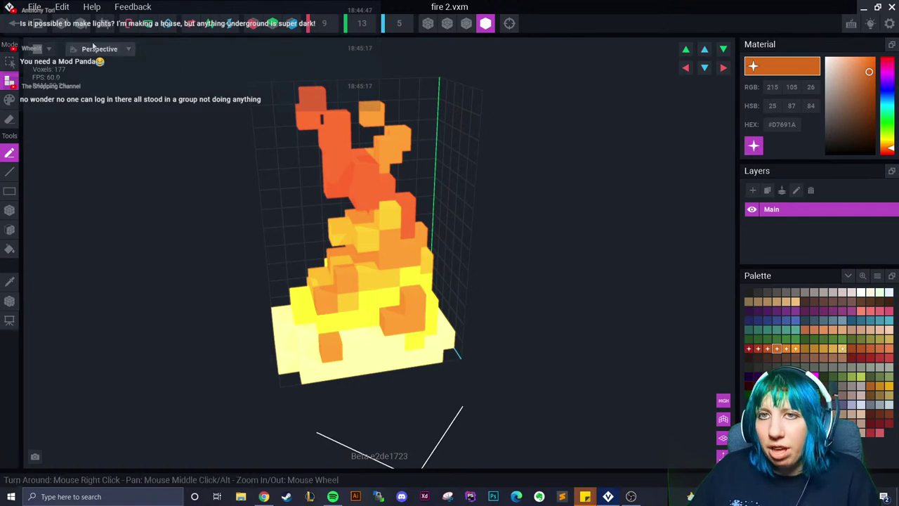
left_click(13, 23)
left_click(353, 181)
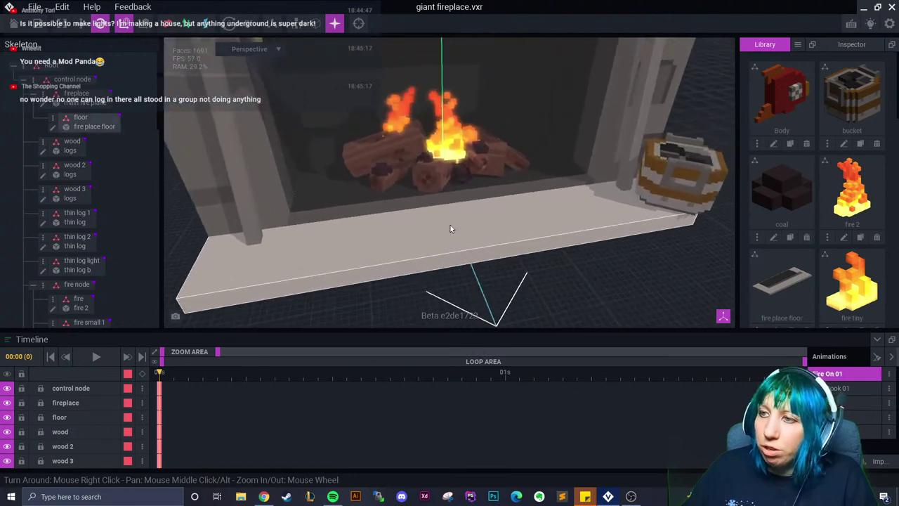
Select the fire in the viewport to show its keyframe track
left_click(460, 139)
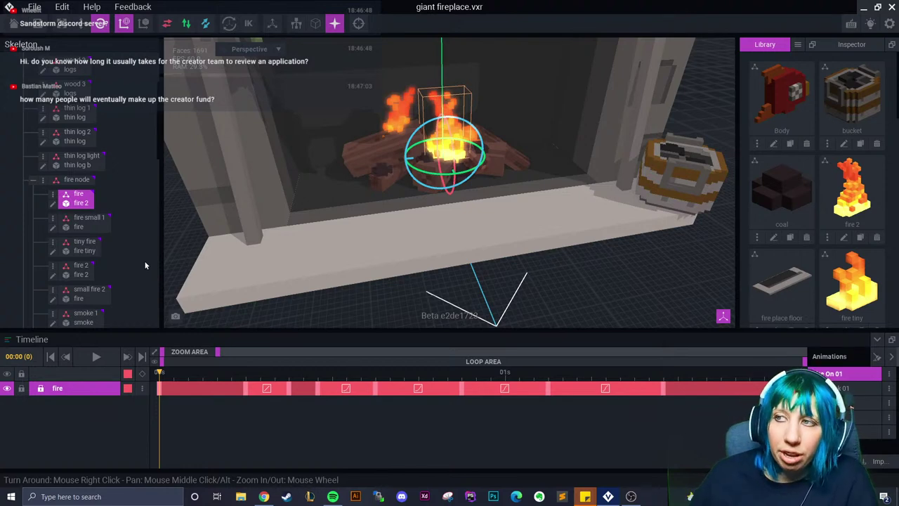
Select fire small 1 at frame 10 and add a keyframe span to its track
right_click_drag(446, 207, 482, 235)
left_click_drag(161, 372, 678, 372)
left_click(99, 229)
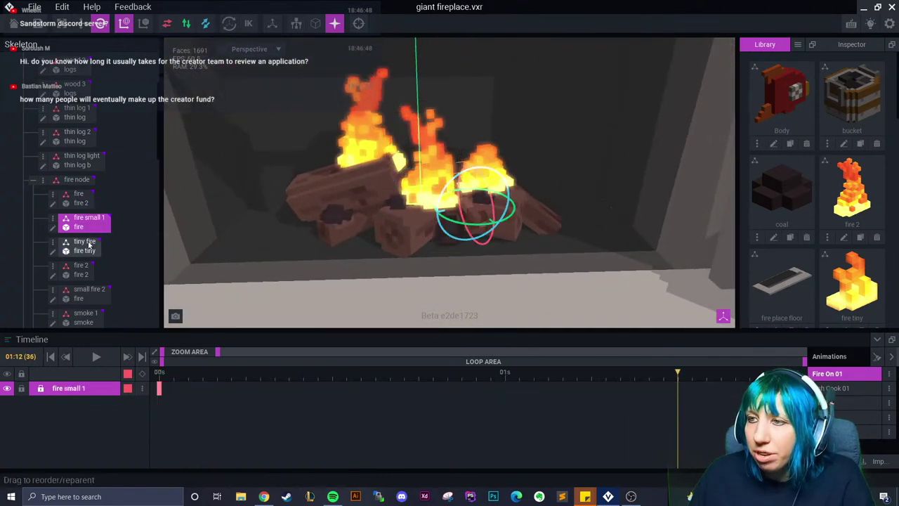
key("Left")
left_click_drag(557, 383, 444, 380)
right_click(159, 389)
left_click(190, 286)
right_click(363, 388)
left_click(389, 311)
left_click(381, 378)
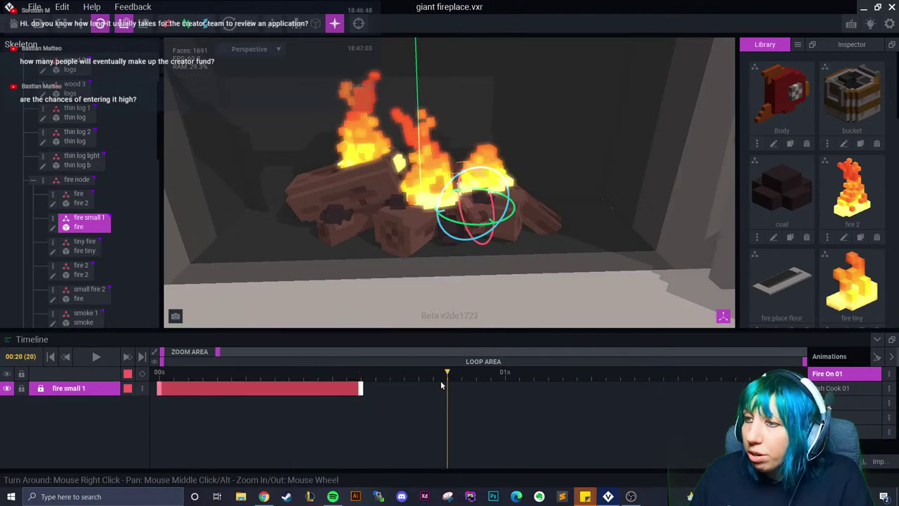
Move fire small 1 lower toward the viewer
key("w")
left_click_drag(502, 229, 460, 250)
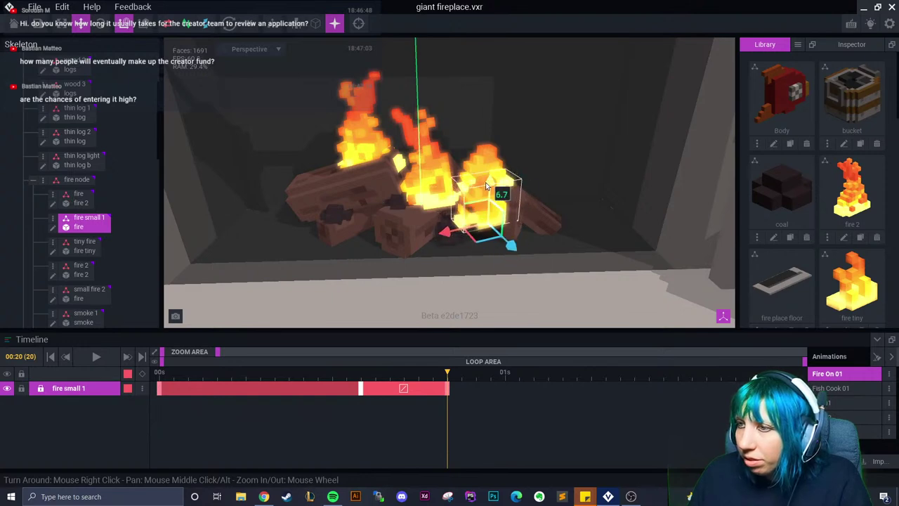
right_click_drag(479, 192, 435, 211)
right_click_drag(500, 204, 535, 173)
Keyframe small fire 2 at frame 22 and give the new keyframe an eased curve
left_click(535, 173)
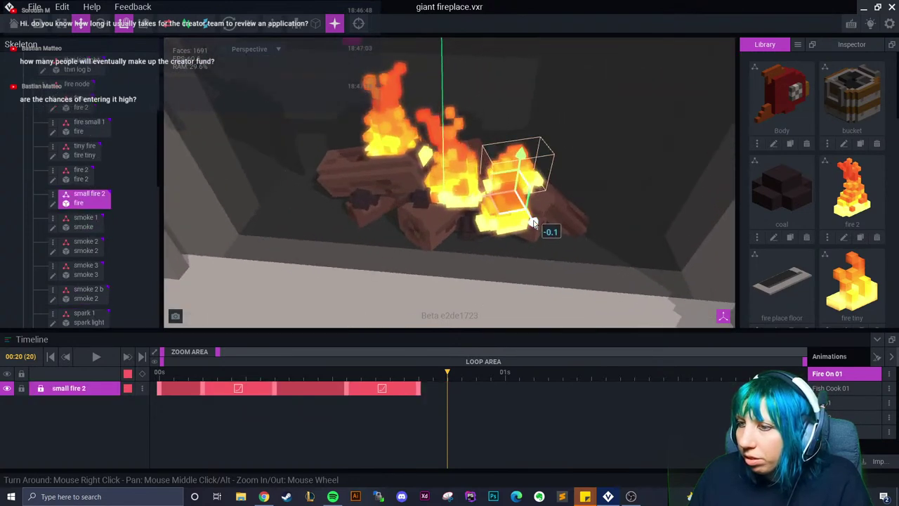
left_click_drag(447, 388, 476, 385)
left_click_drag(534, 223, 513, 146)
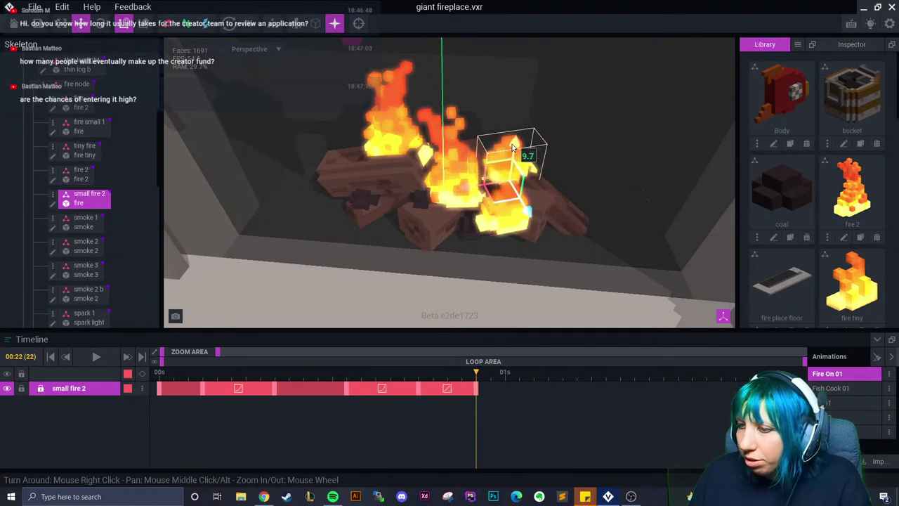
left_click_drag(471, 386, 477, 406)
right_click(447, 388)
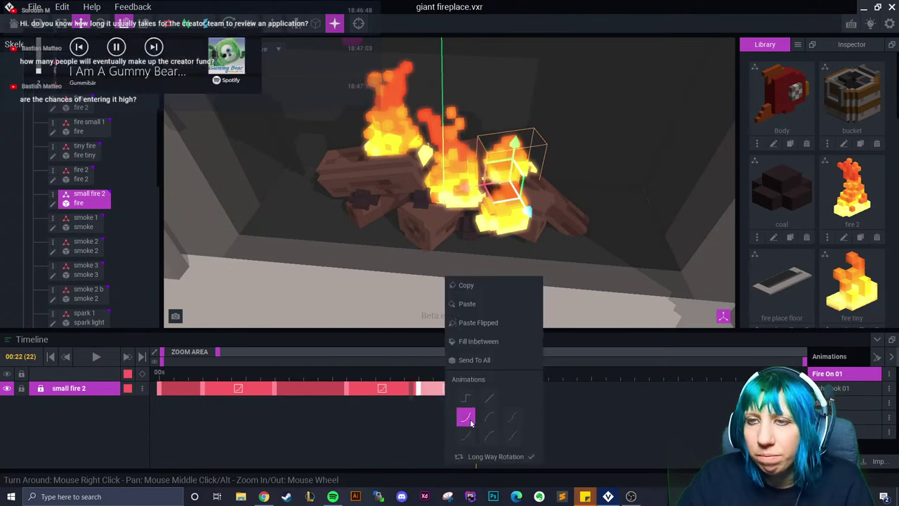
left_click(467, 417)
Scale fire small 1 up slightly to 3.1 at frame 20
left_click(510, 255)
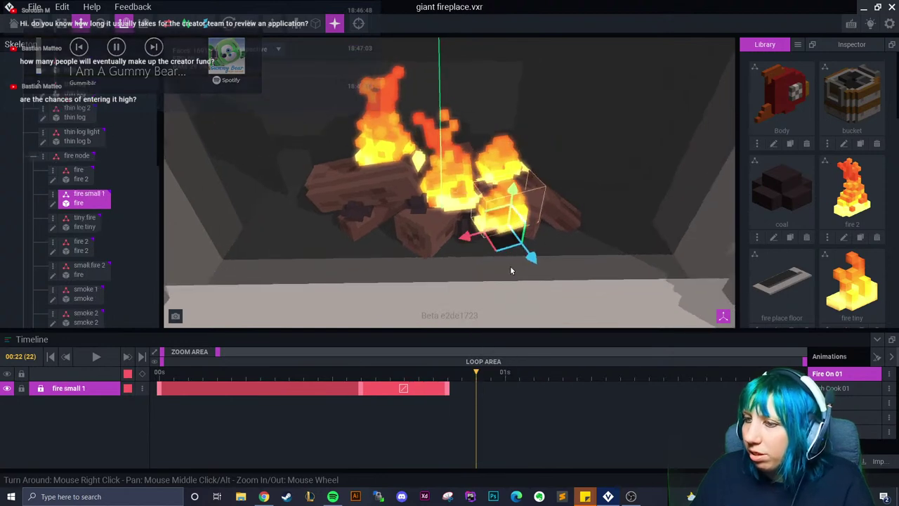
left_click_drag(476, 372, 453, 376)
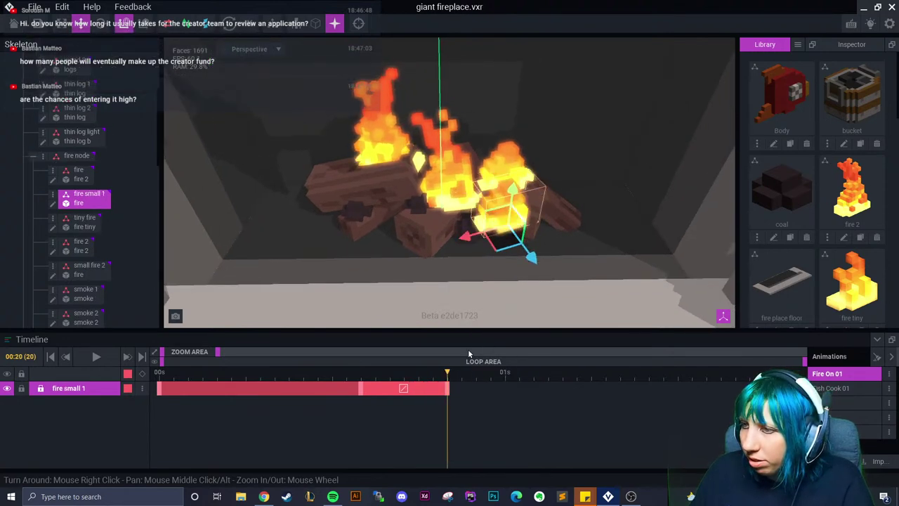
scroll(506, 232, "up", 3)
right_click_drag(491, 211, 512, 236)
left_click_drag(516, 239, 514, 235)
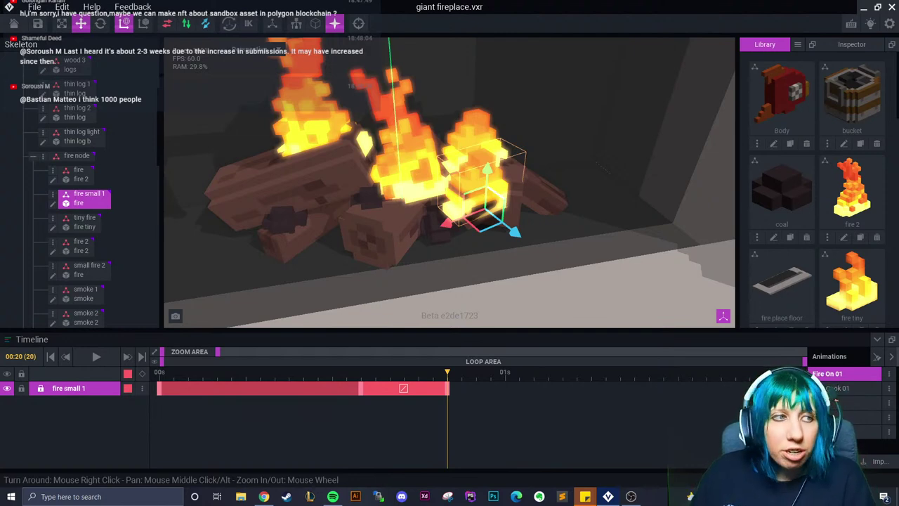
Tilt fire small 1 by about 8.8 degrees at frame 20
scroll(515, 251, "up", 4)
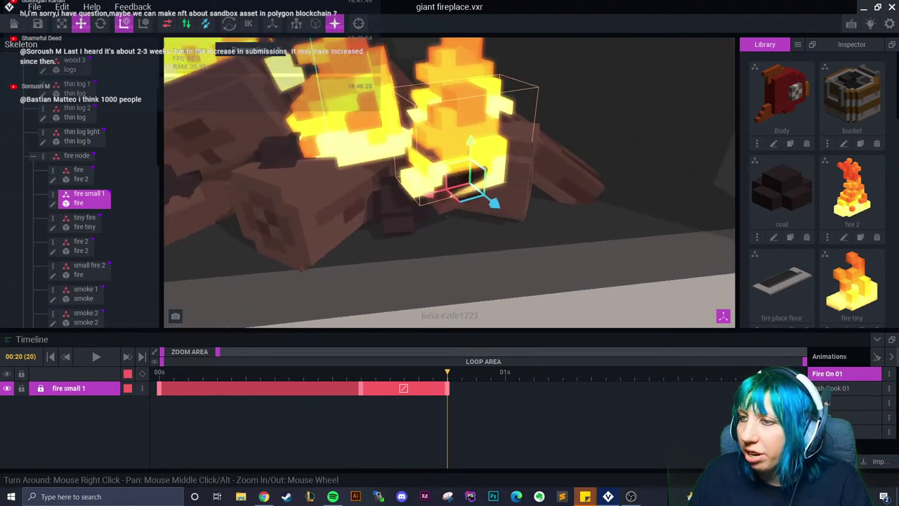
left_click_drag(450, 378, 447, 393)
left_click(100, 24)
left_click_drag(439, 232, 421, 251)
left_click_drag(445, 379, 450, 397)
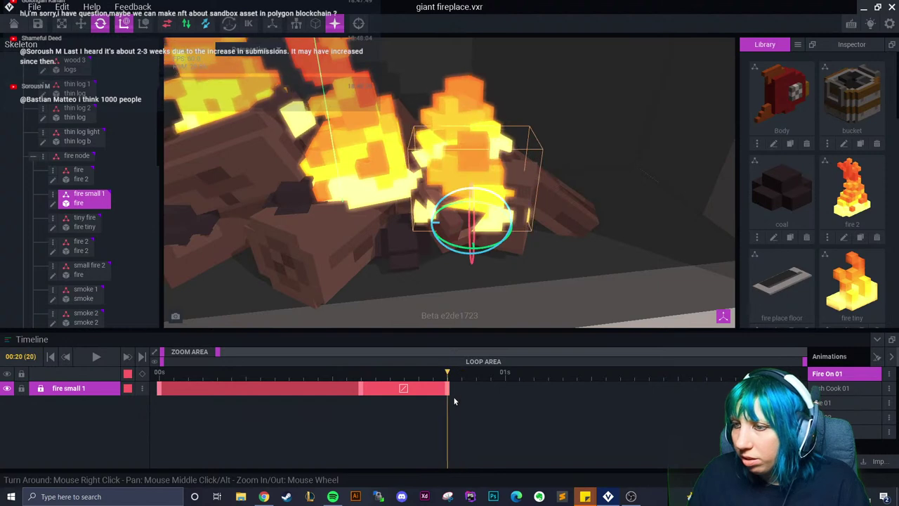
Raise fire small 1 at frame 23 and give its keyframes eased interpolation curves
left_click(82, 23)
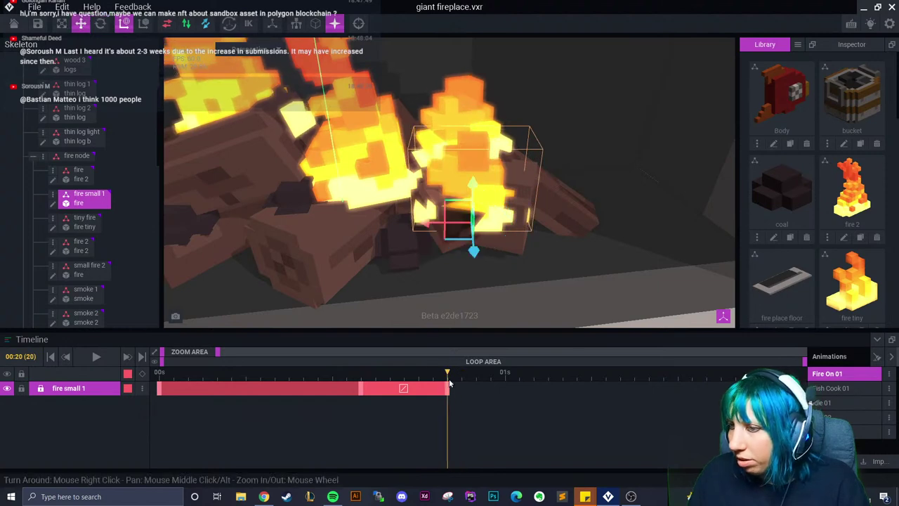
key("Right")
key("Right")
key("Right")
left_click_drag(474, 194, 474, 176)
right_click(469, 389)
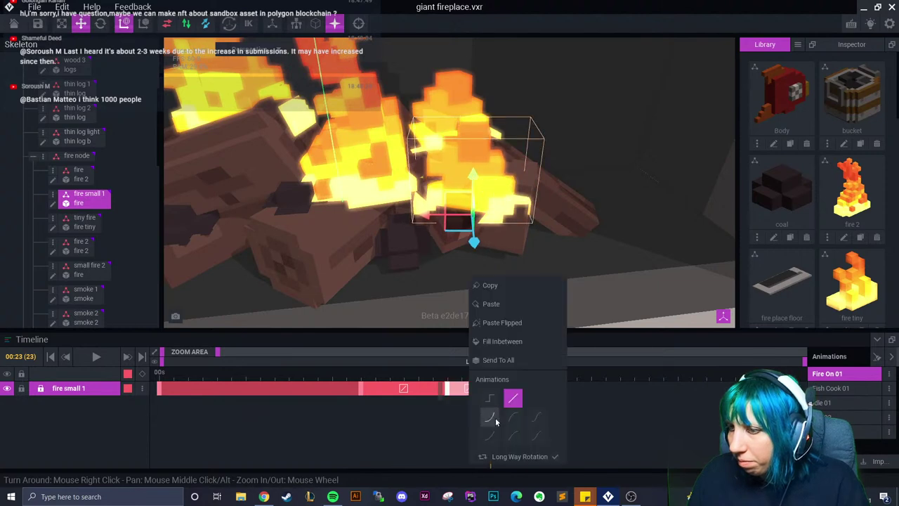
left_click(488, 416)
right_click(411, 391)
left_click(431, 417)
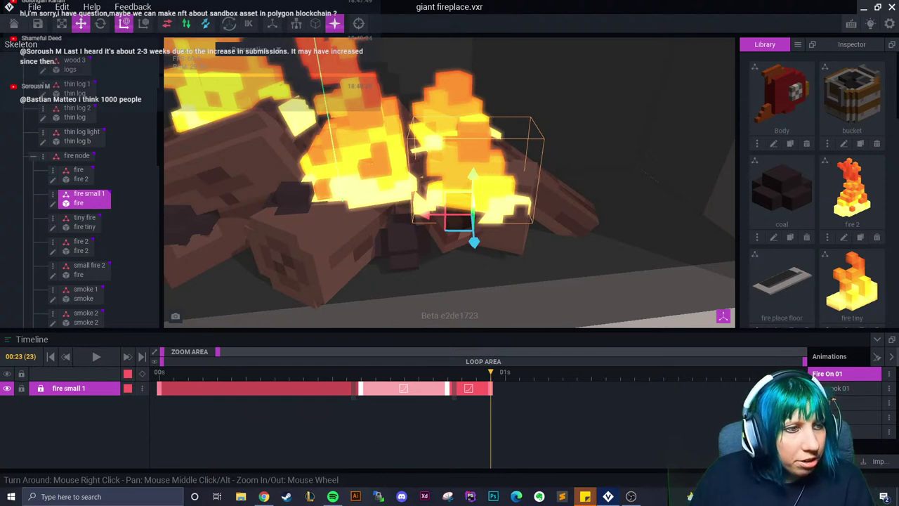
left_click_drag(490, 396, 519, 395)
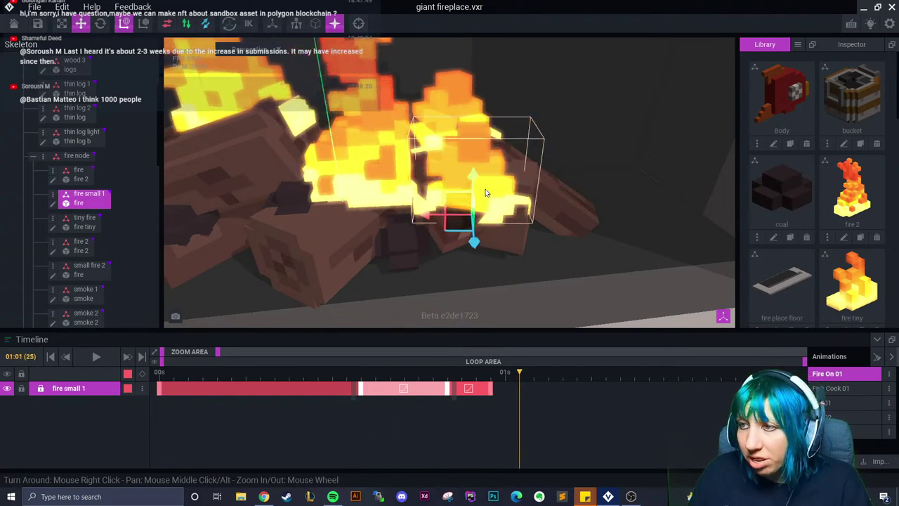
Add a rotation keyframe at 01:00, move it to 01:03, and ease the last span
key("e")
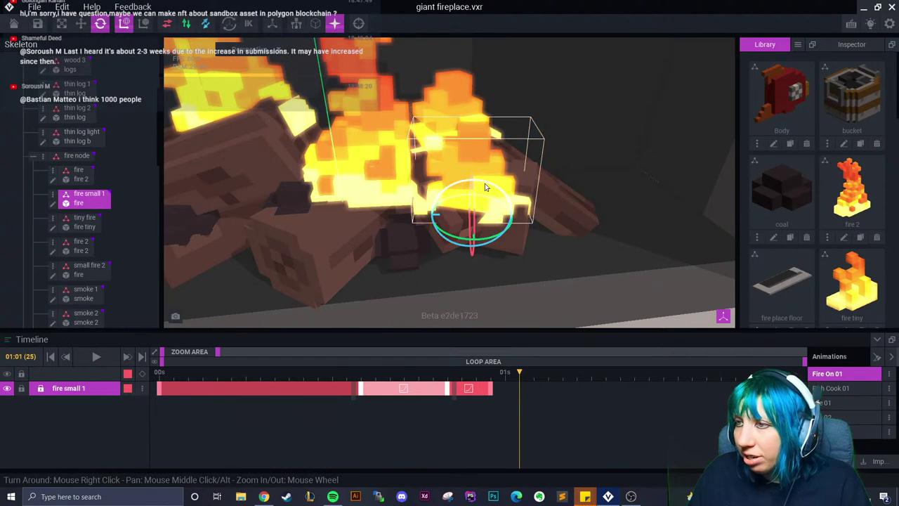
left_click_drag(486, 187, 482, 182)
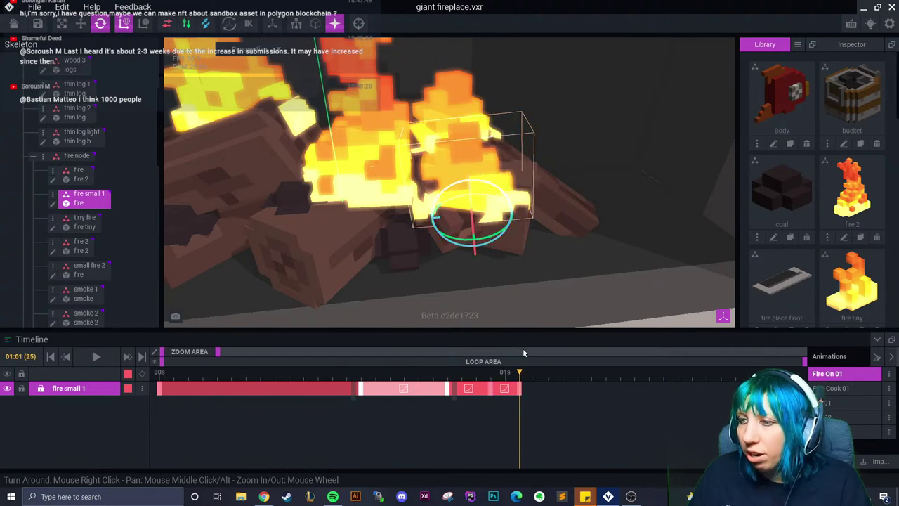
left_click(507, 392)
left_click_drag(507, 392, 547, 392)
right_click(545, 391)
left_click(587, 417)
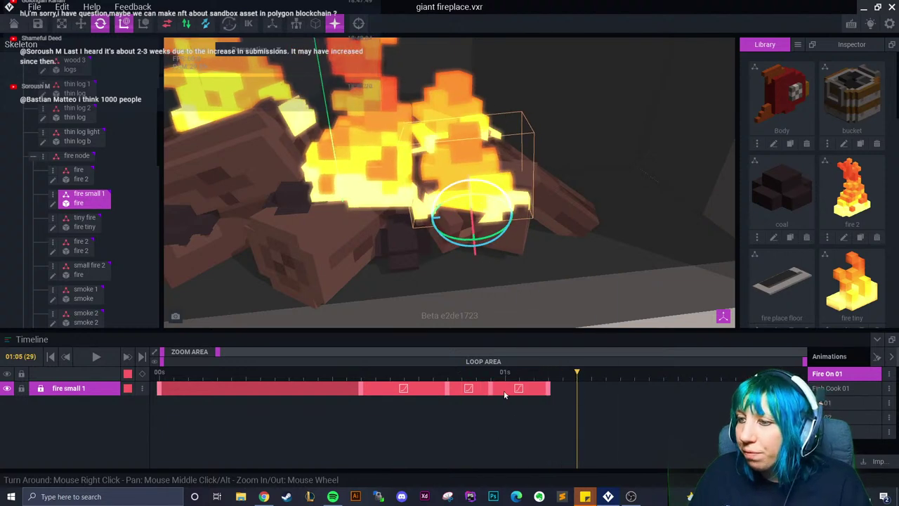
Paste keyframes onto the fire small 1 track and undo a misplaced flipped paste
right_click(446, 389)
left_click(480, 303)
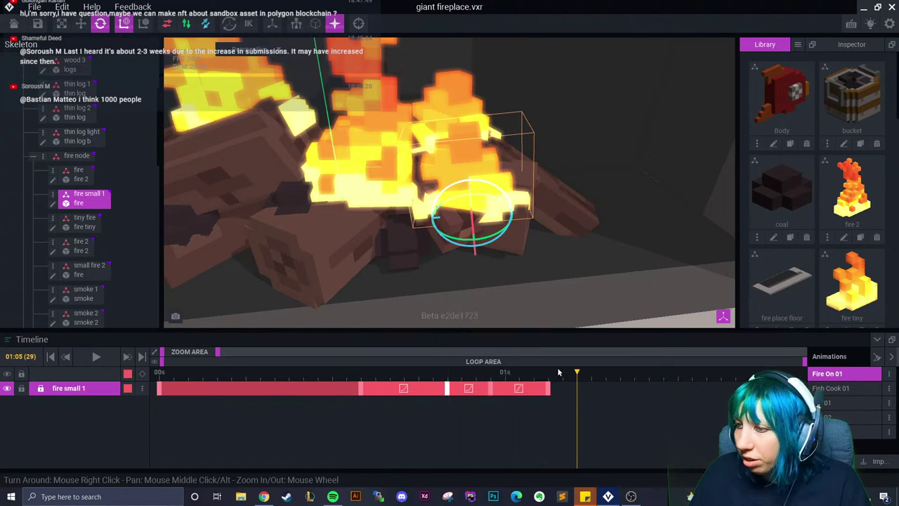
left_click(604, 373)
right_click(606, 389)
left_click(632, 322)
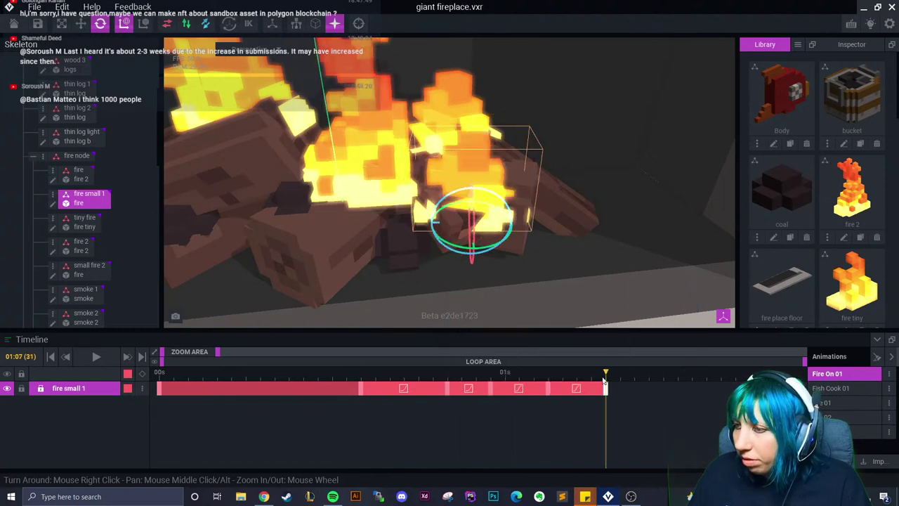
key("ctrl+z")
Paste the flipped pose at 01:05, lengthen the last keyframe, and play the loop
right_click(550, 389)
left_click(578, 285)
left_click(577, 373)
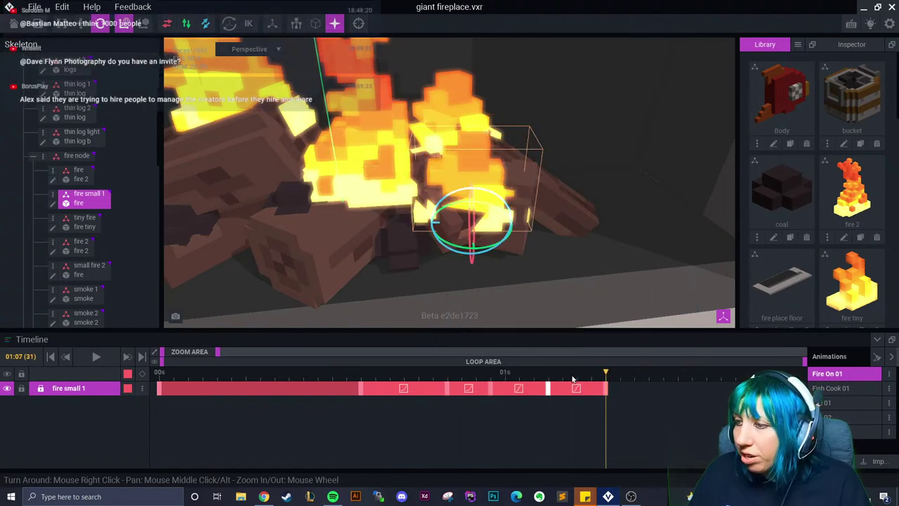
right_click(577, 388)
left_click(600, 304)
left_click_drag(609, 392, 635, 393)
key("space")
Copy the first keyframe's pose and paste it flipped at 01:13
left_click_drag(474, 398, 629, 411)
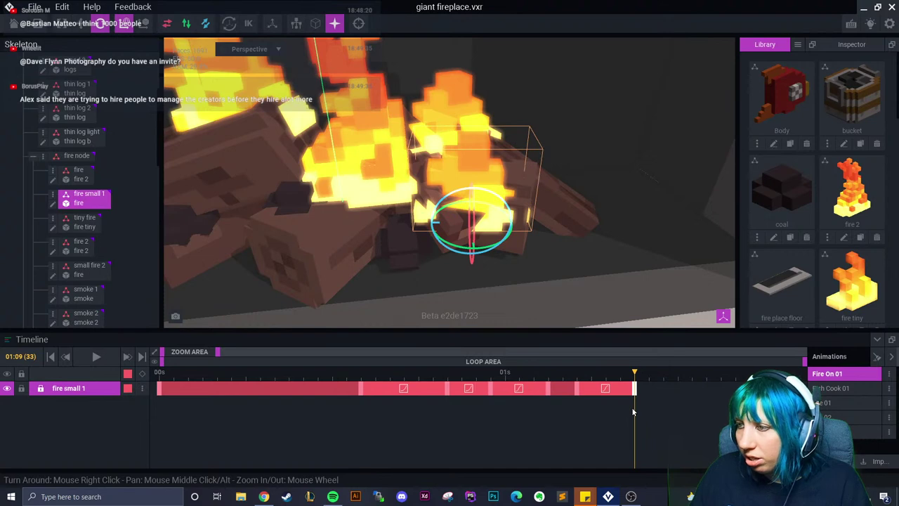
right_click(160, 388)
left_click(165, 286)
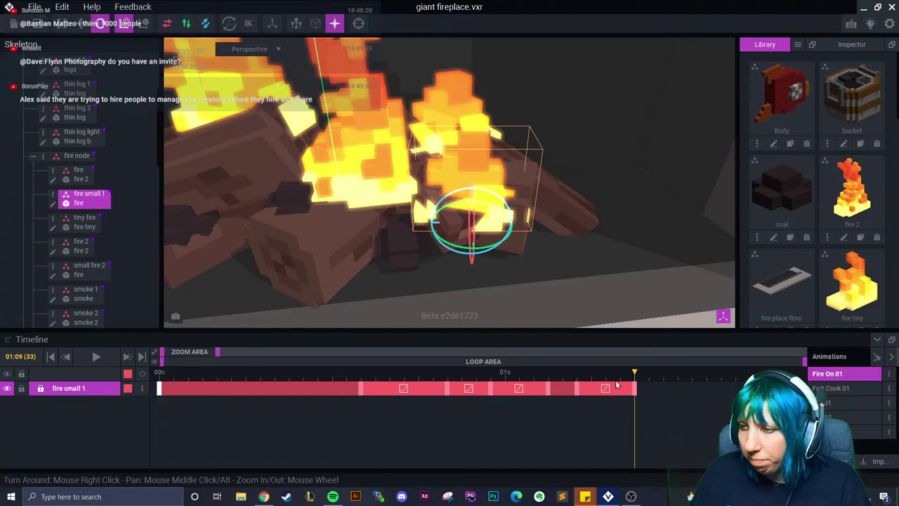
left_click_drag(639, 371, 693, 367)
right_click(694, 389)
left_click(728, 322)
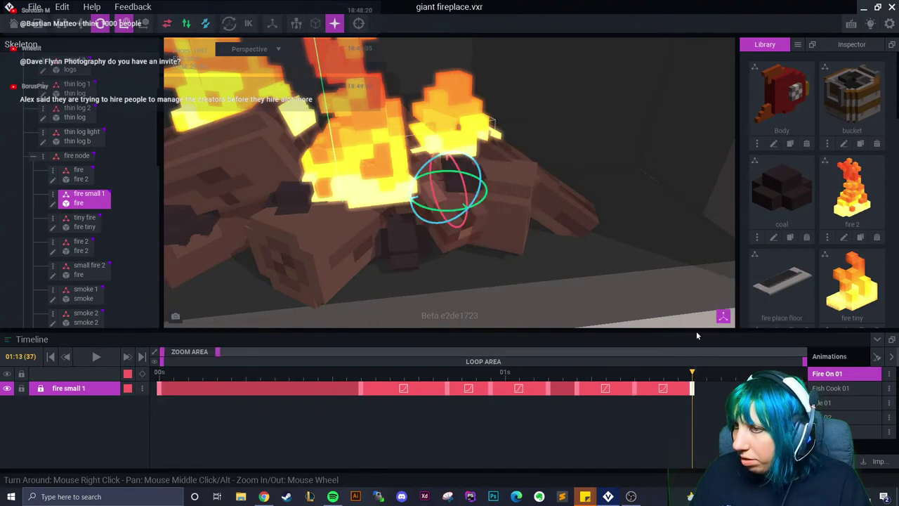
left_click_drag(691, 399, 695, 404)
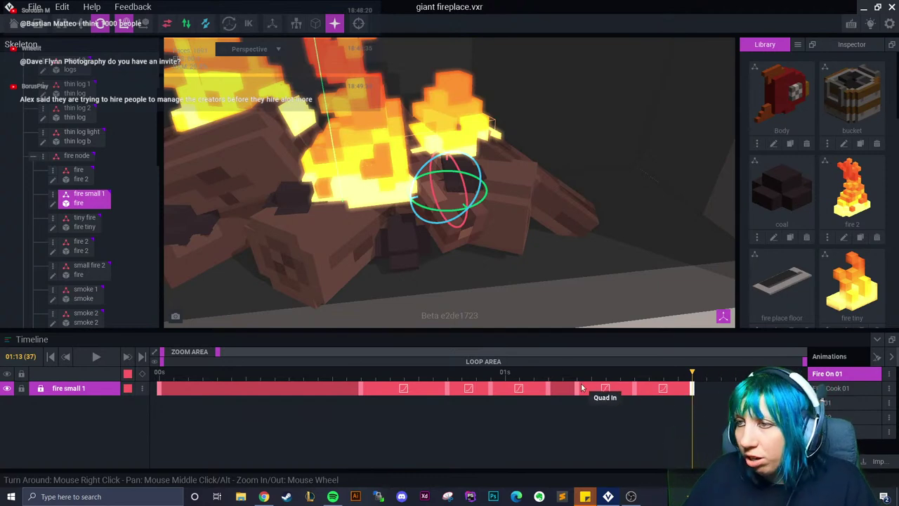
Select the tiny fire node and copy its first keyframe to frame 09
left_click_drag(218, 355, 236, 355)
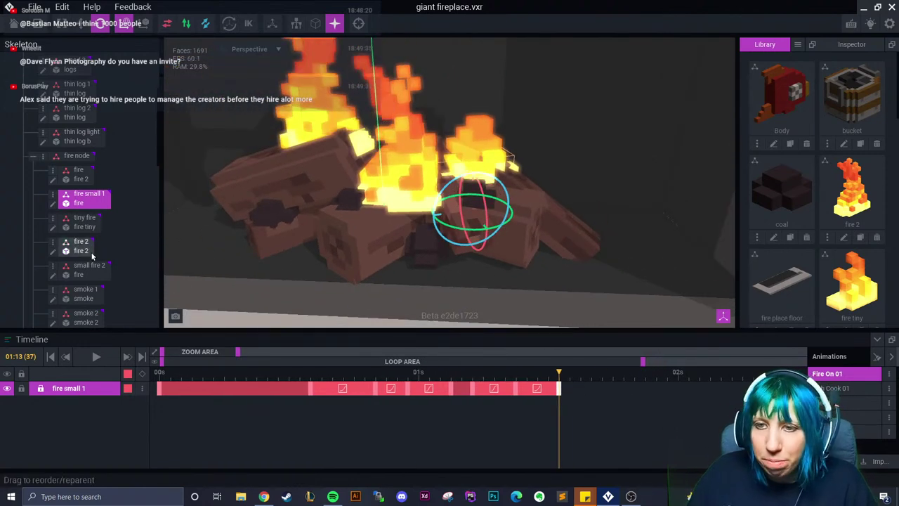
left_click(104, 272)
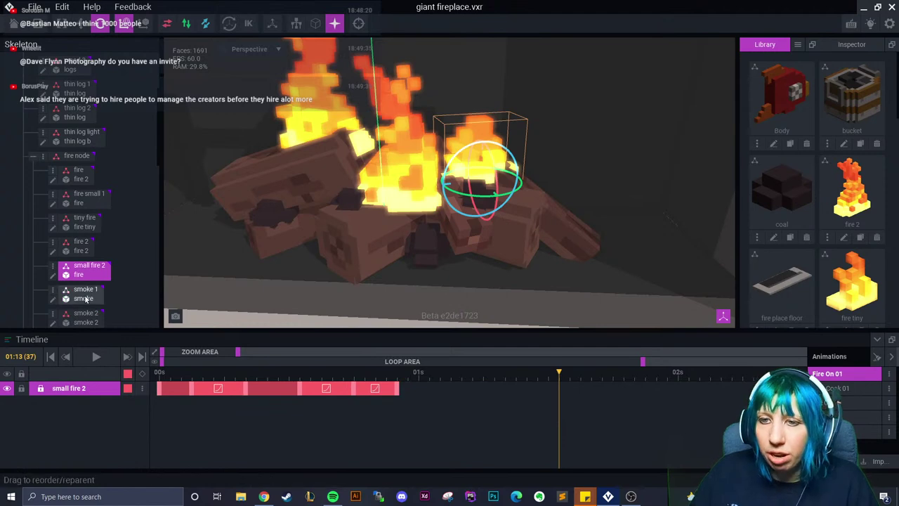
left_click(274, 268)
middle_click_drag(273, 268, 372, 287)
left_click_drag(549, 377, 239, 382)
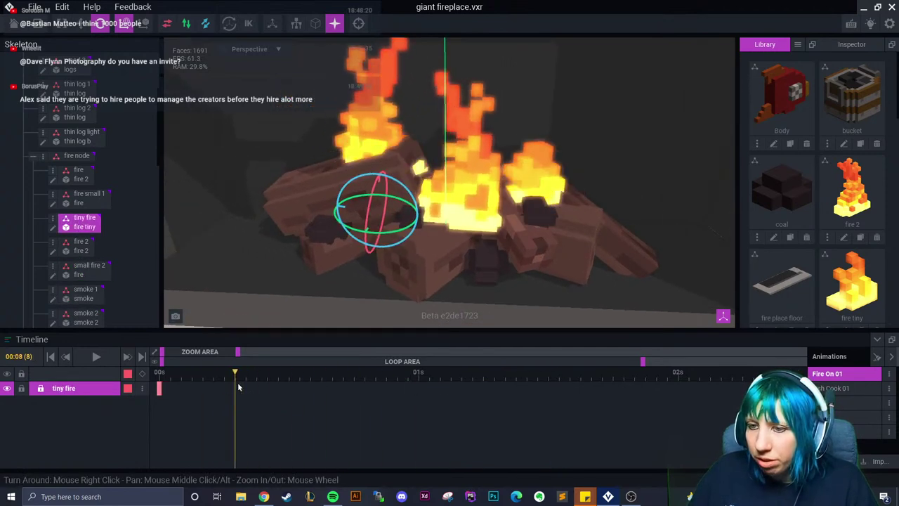
left_click(161, 388)
right_click(160, 388)
left_click(190, 287)
left_click(257, 378)
right_click(259, 383)
left_click(293, 303)
Key new tiny fire positions at frames 13 and 17 with the move gizmo
left_click_drag(260, 377, 298, 397)
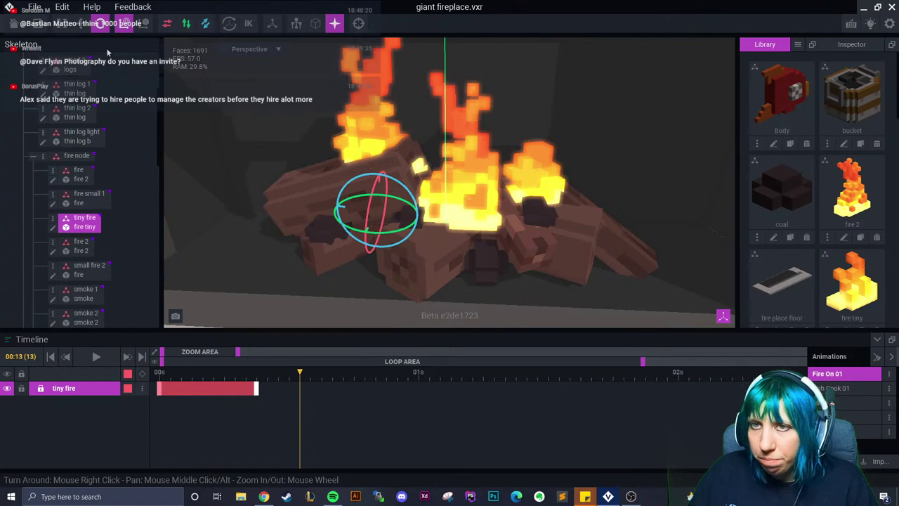
key("w")
left_click_drag(352, 227, 379, 257)
key("Right")
key("Right")
key("Right")
key("Right")
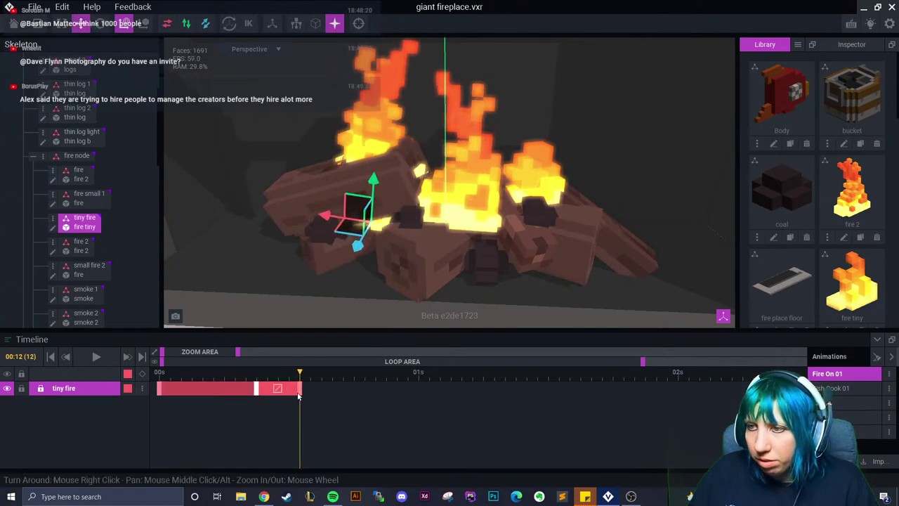
left_click_drag(367, 201, 371, 160)
left_click_drag(358, 226, 344, 262)
Set an interpolation curve on the new keyframe and shift a tiny fire keyframe later
left_click(334, 378)
right_click(339, 391)
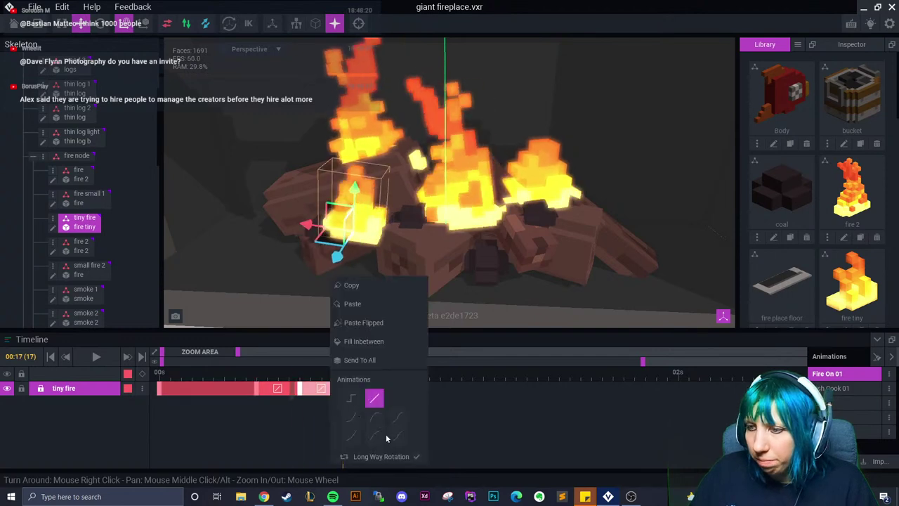
left_click(351, 415)
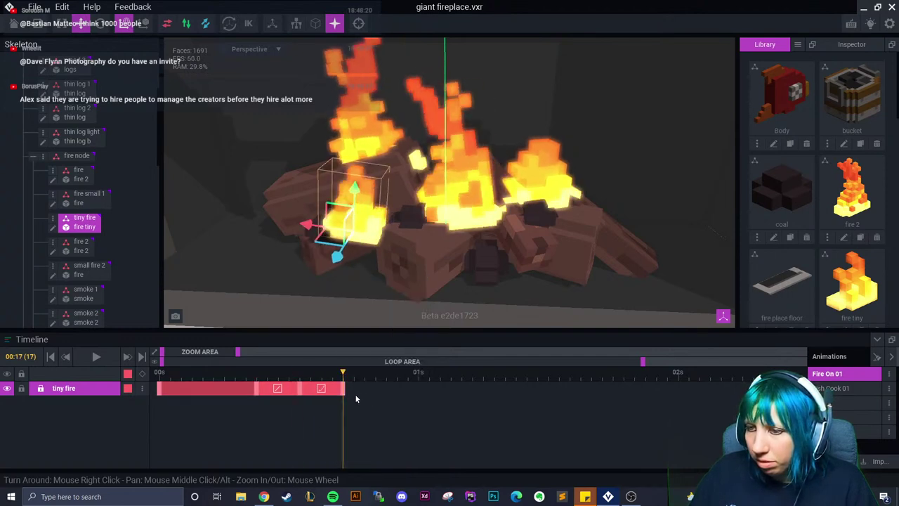
left_click_drag(355, 394, 368, 393)
left_click_drag(298, 392, 407, 407)
left_click(293, 396)
left_click(334, 404)
Rotate the tiny fire about 2 degrees at frame 16 and 0.7 degrees at frame 26
left_click(100, 23)
left_click_drag(351, 193, 362, 202)
left_click_drag(344, 391, 450, 397)
left_click_drag(363, 204, 382, 207)
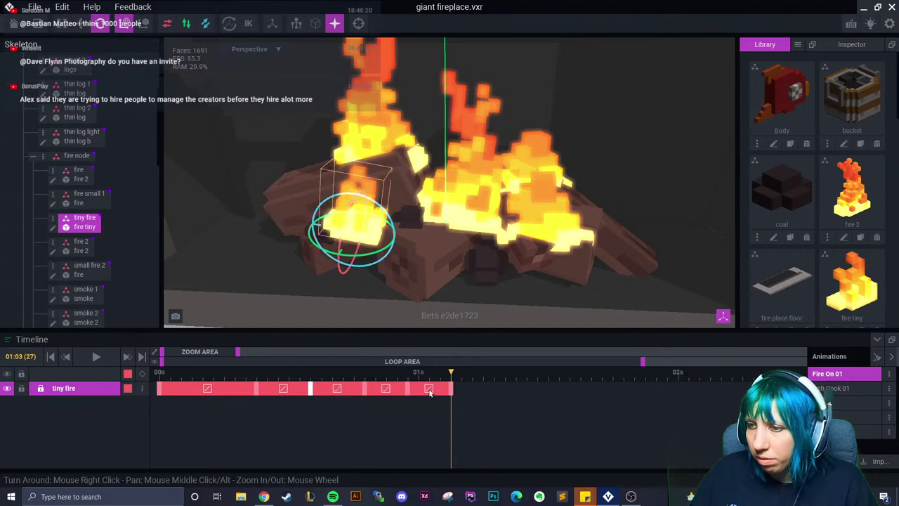
right_click(430, 388)
left_click(396, 438)
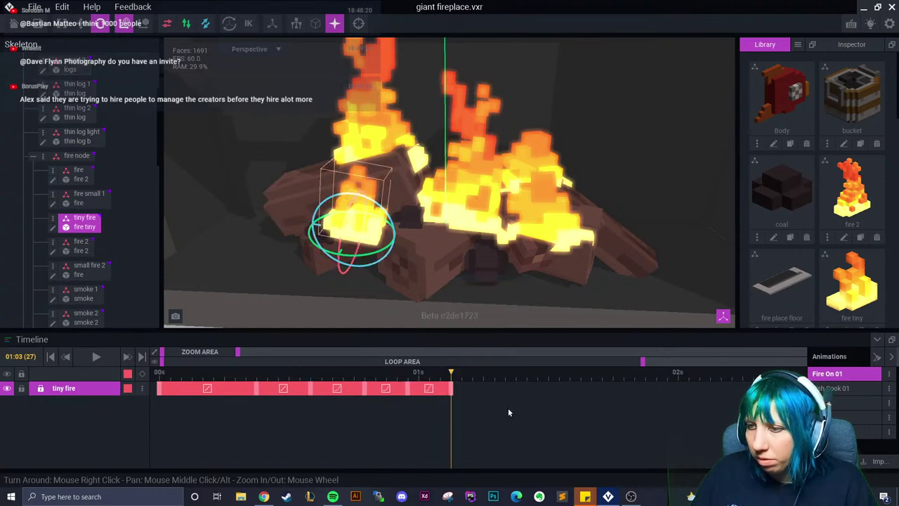
left_click_drag(452, 391, 506, 392)
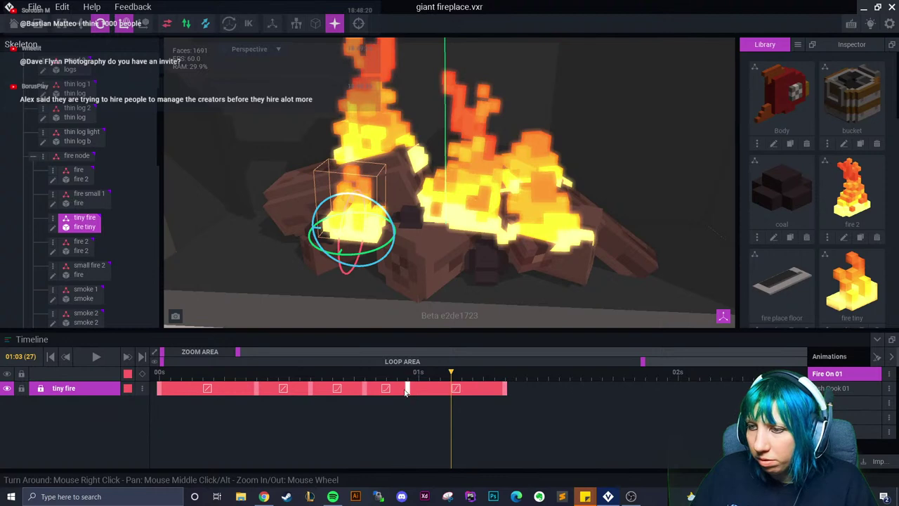
left_click_drag(453, 380, 534, 401)
Paste a flipped pose onto an earlier keyframe and the copied pose at the playhead
right_click(367, 394)
left_click(399, 321)
right_click(546, 389)
left_click(569, 304)
left_click(569, 372)
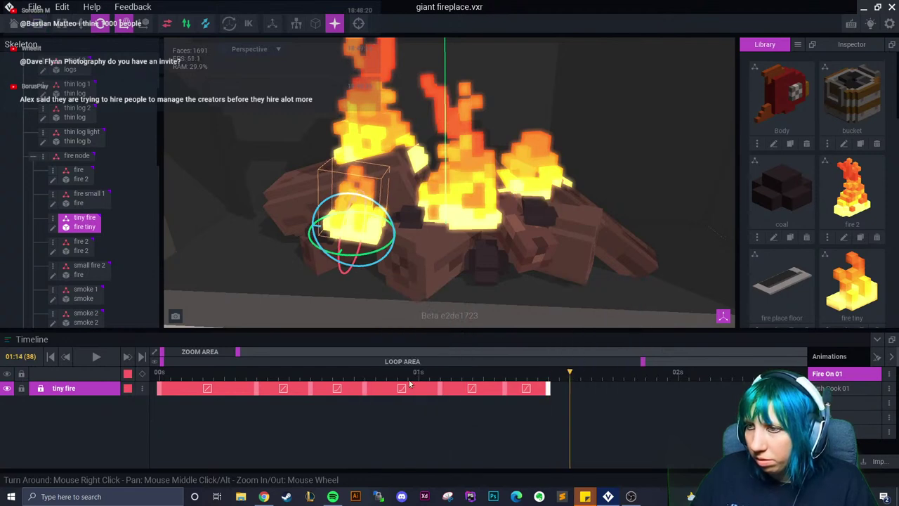
Copy the first keyframe's pose to 01:16 so the flicker loops back
left_click(158, 388)
right_click(160, 389)
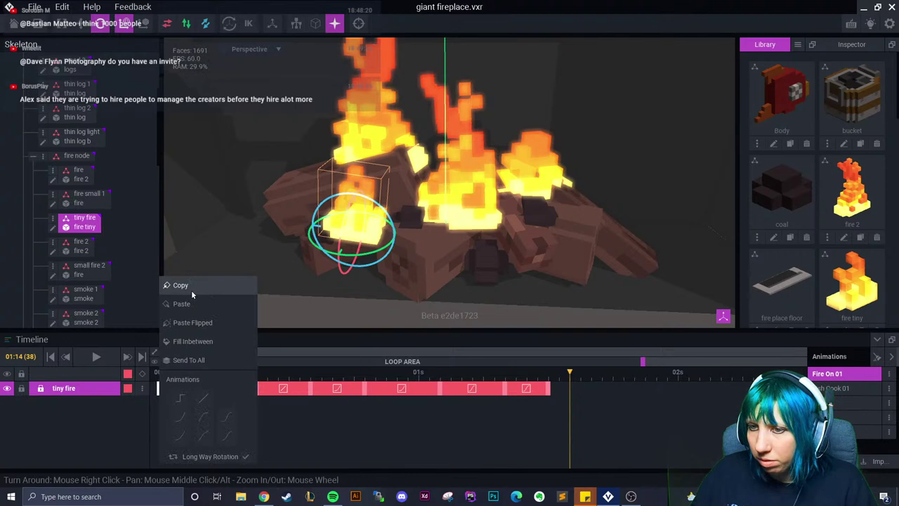
left_click(175, 286)
left_click(592, 388)
right_click(594, 389)
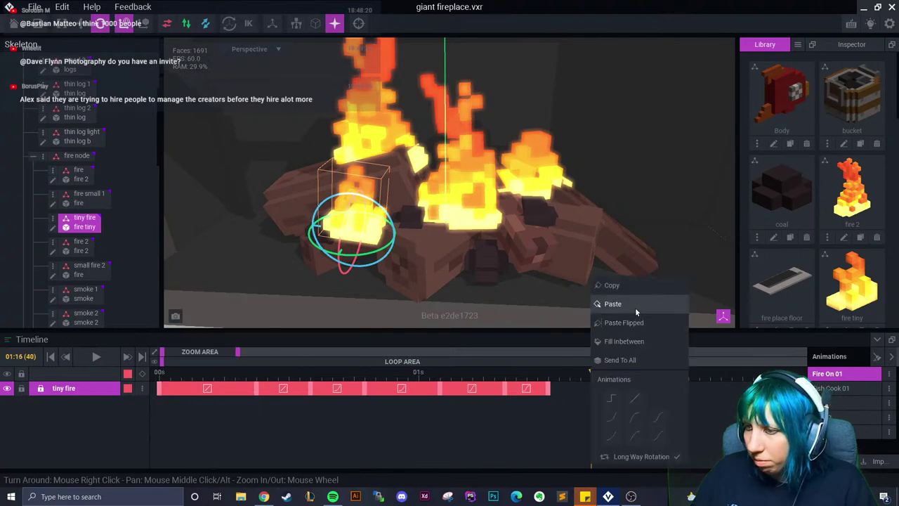
left_click(635, 307)
Copy the first keyframe again and fill in frames up to the next keyframe
left_click(162, 378)
left_click_drag(162, 378, 278, 394)
left_click(160, 389)
right_click(160, 389)
left_click(184, 285)
right_click(257, 388)
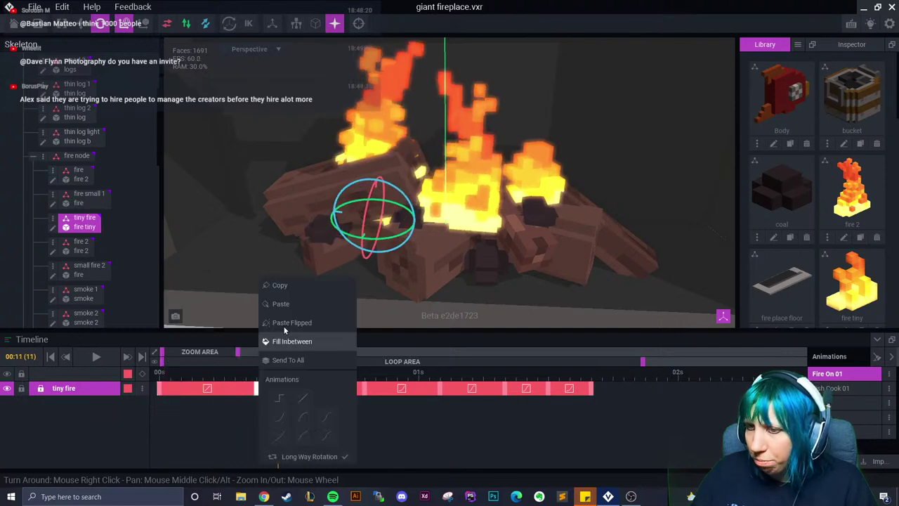
left_click(278, 303)
left_click(203, 389)
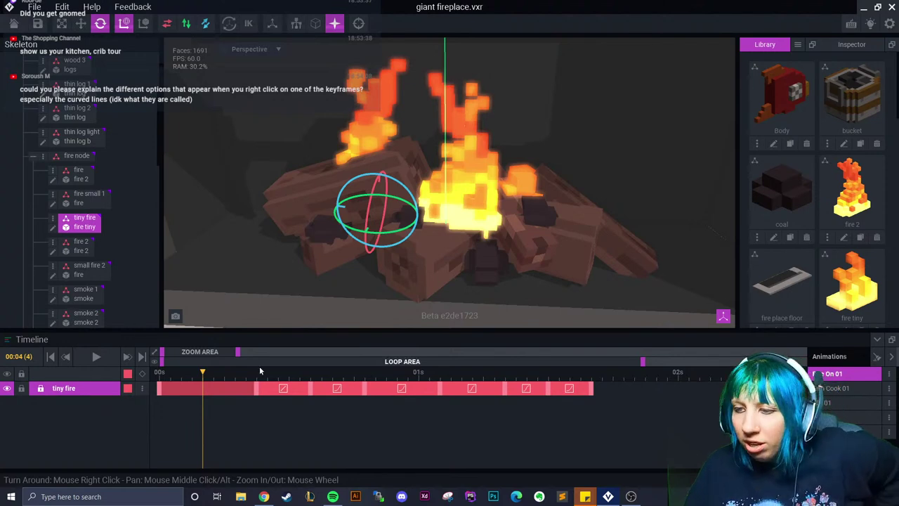
Check a tiny fire keyframe's curve options and scrub the start of the animation
right_click(286, 388)
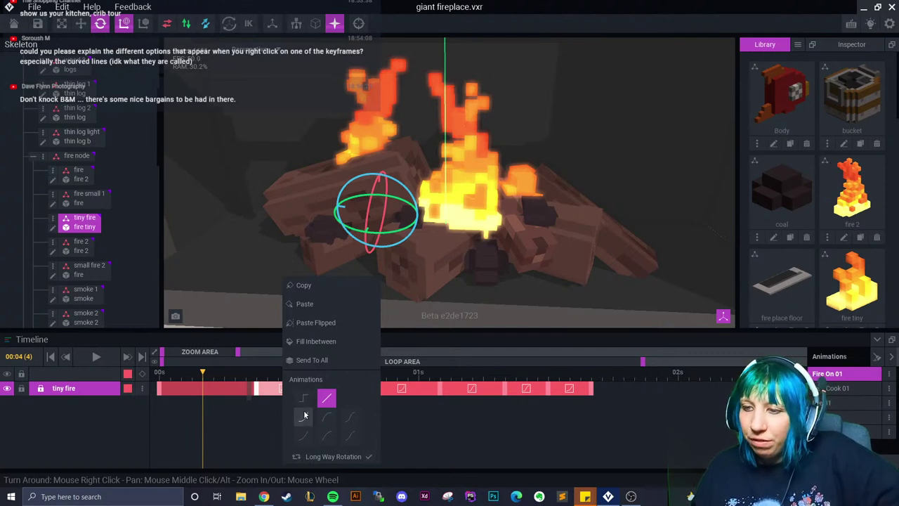
left_click(239, 418)
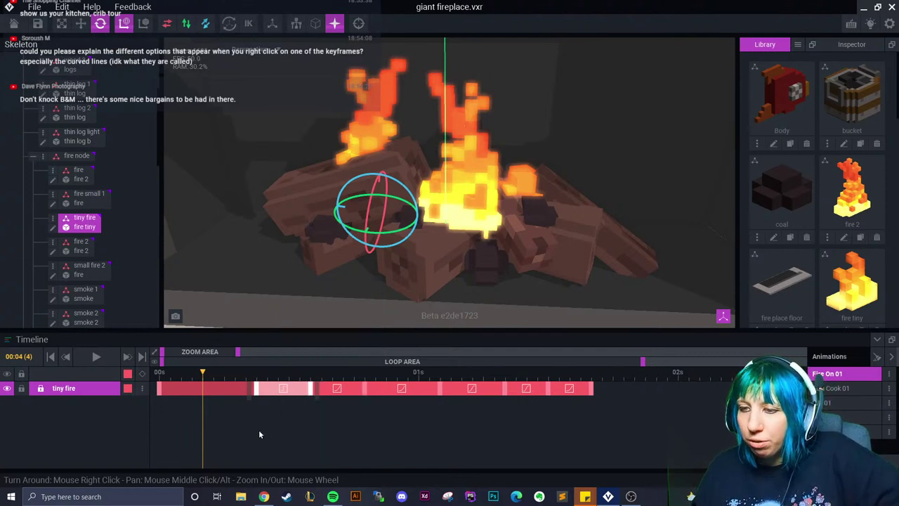
left_click(249, 384)
left_click_drag(255, 385, 217, 396)
Review the neighbouring keyframes' curve options, then close the project with Alt+F4
right_click(283, 391)
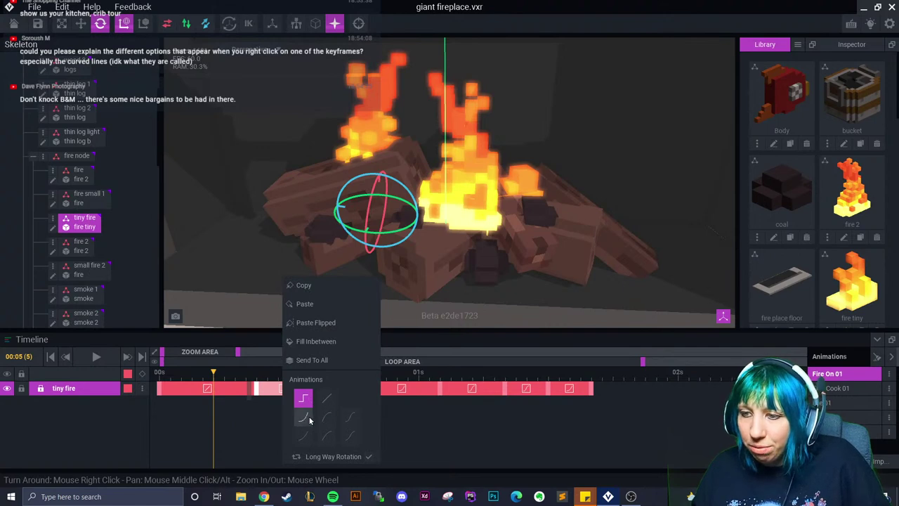
left_click(274, 389)
right_click(275, 390)
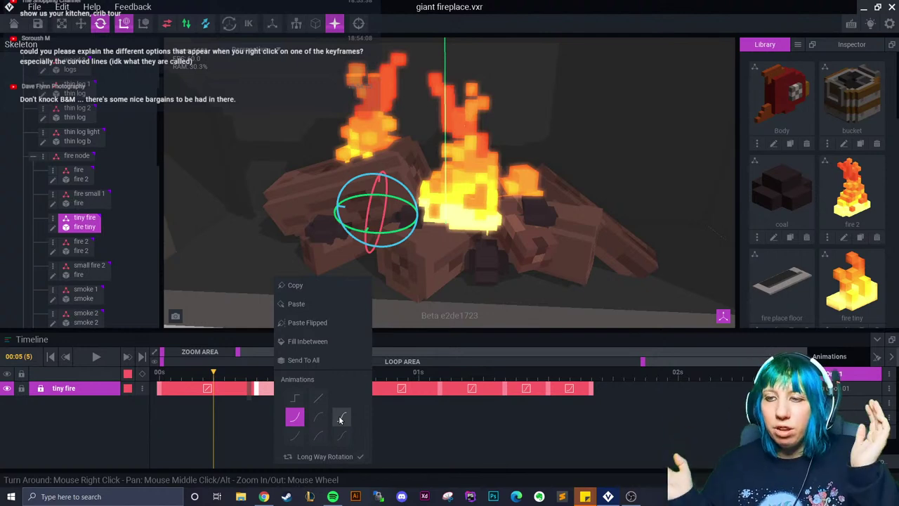
key("Escape")
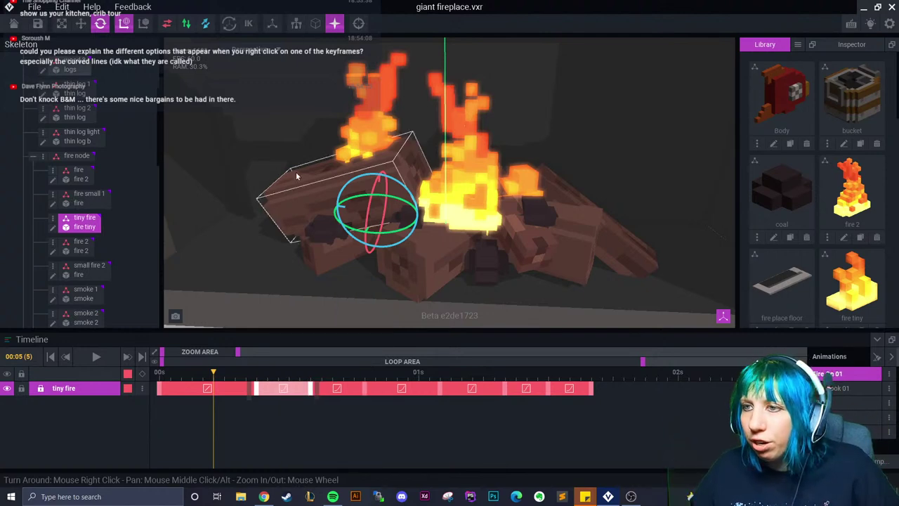
left_click(297, 172)
key("alt+F4")
Save the changes and browse into the june folder's first gundam project
left_click(328, 182)
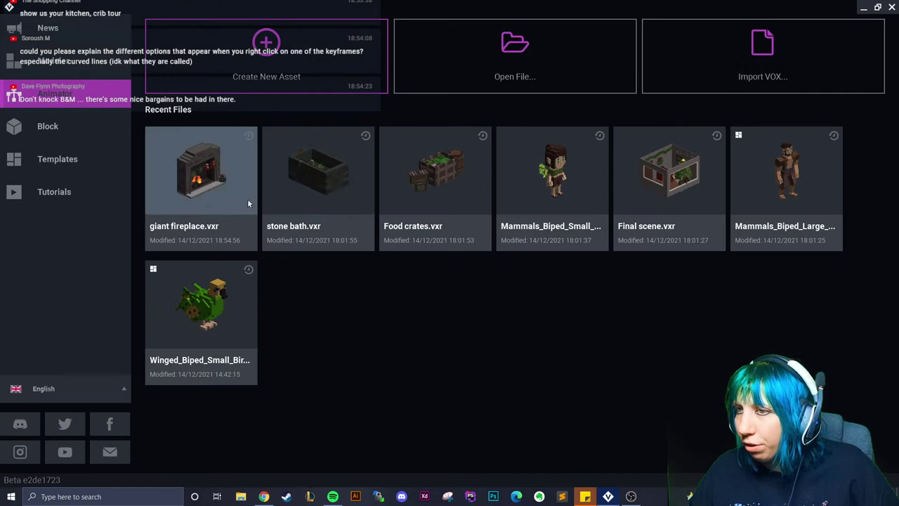
left_click(445, 64)
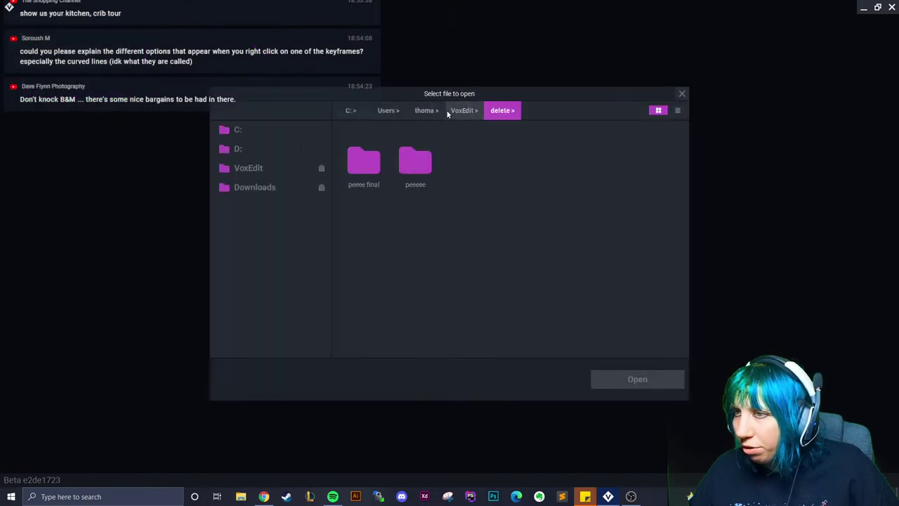
left_click(464, 110)
double_click(359, 167)
double_click(556, 160)
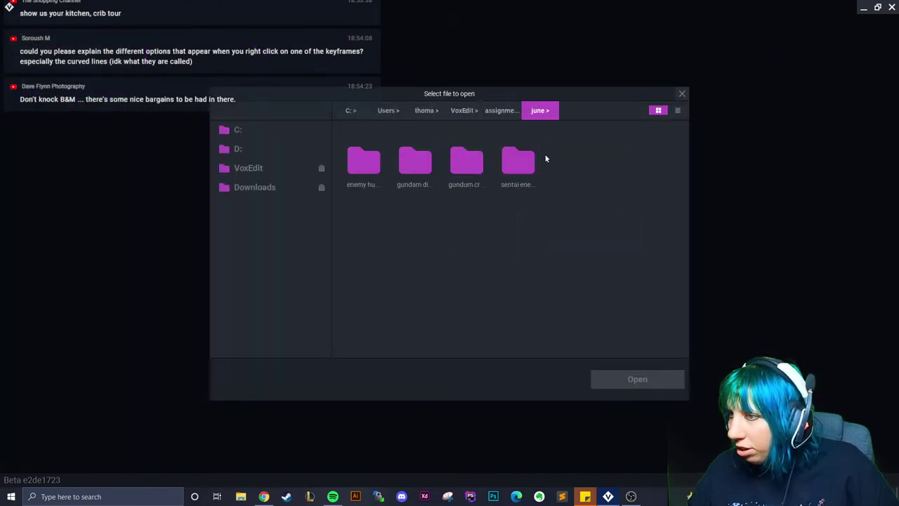
double_click(466, 161)
double_click(361, 161)
Open final.vxr from the other gundam project folder and play its Idle 01 animation
left_click(363, 159)
left_click(574, 113)
left_click(540, 111)
double_click(414, 161)
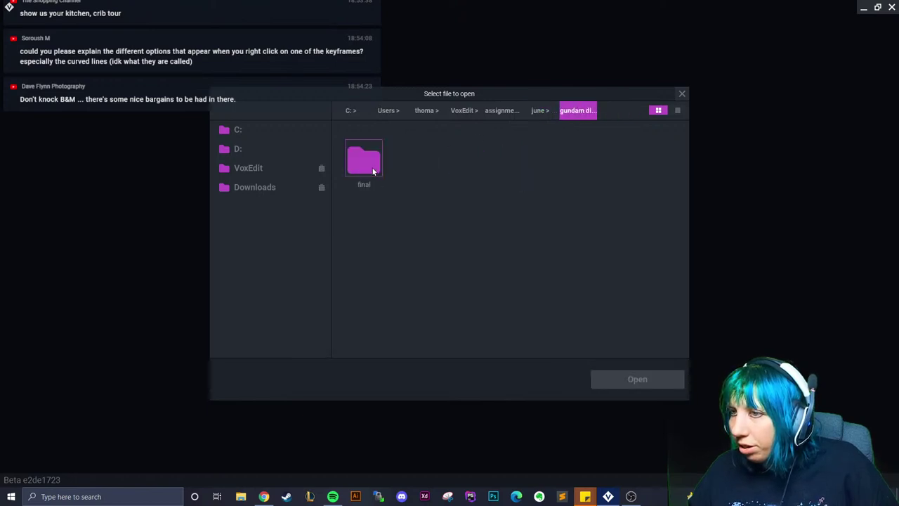
double_click(365, 162)
left_click(365, 158)
left_click(637, 379)
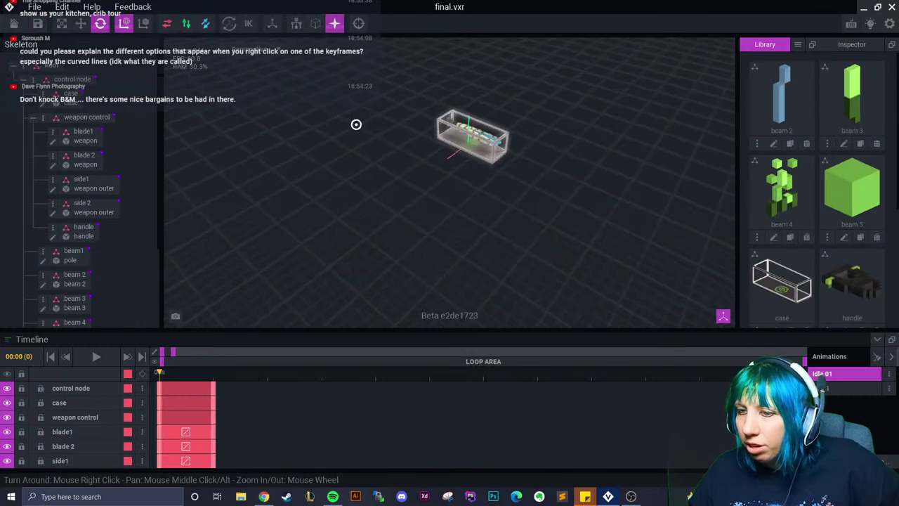
left_click(835, 388)
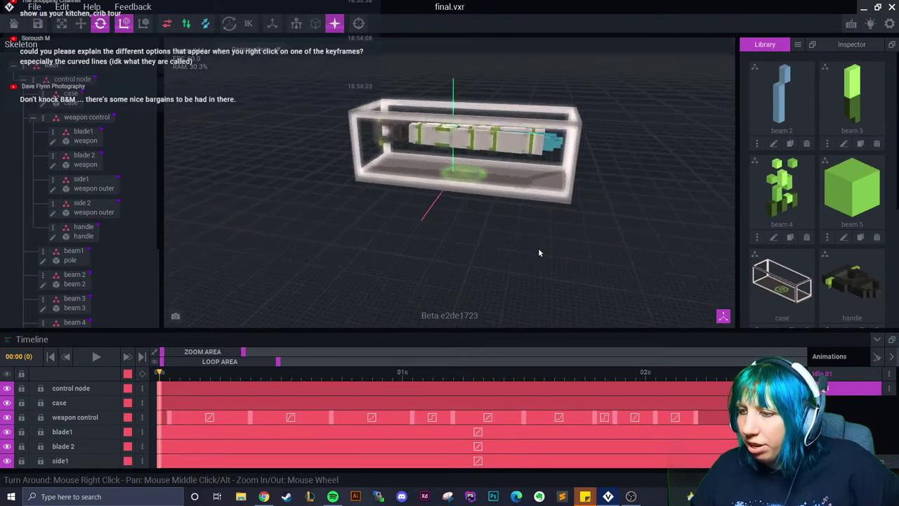
key("space")
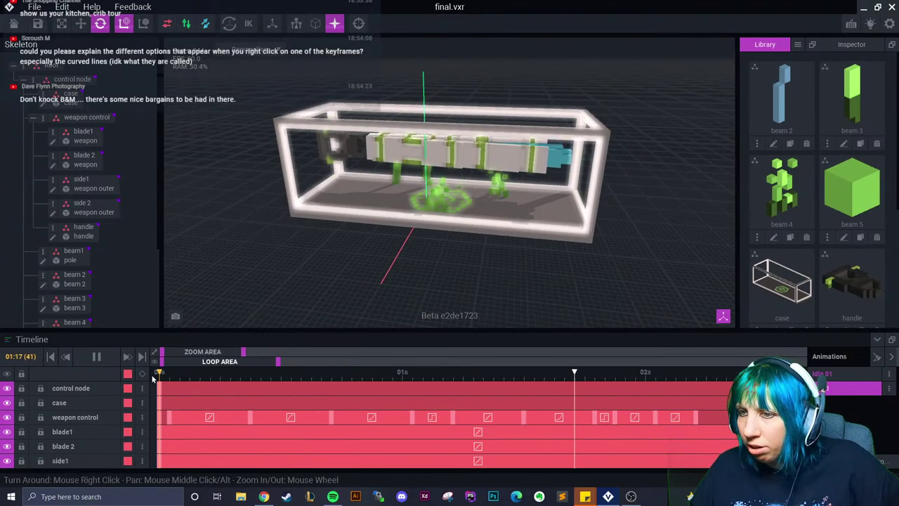
Answer the save prompt and open final.vxr from Downloads > Gundam
left_click(14, 13)
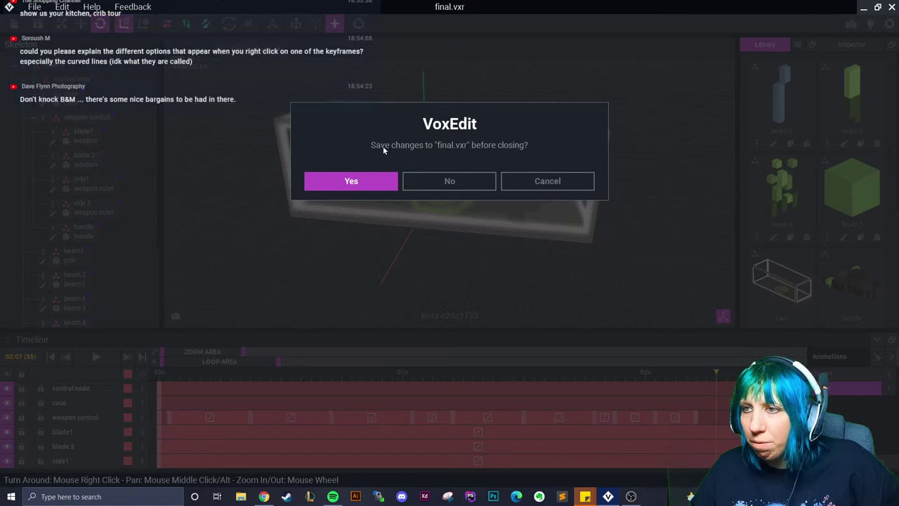
left_click(361, 180)
left_click(483, 72)
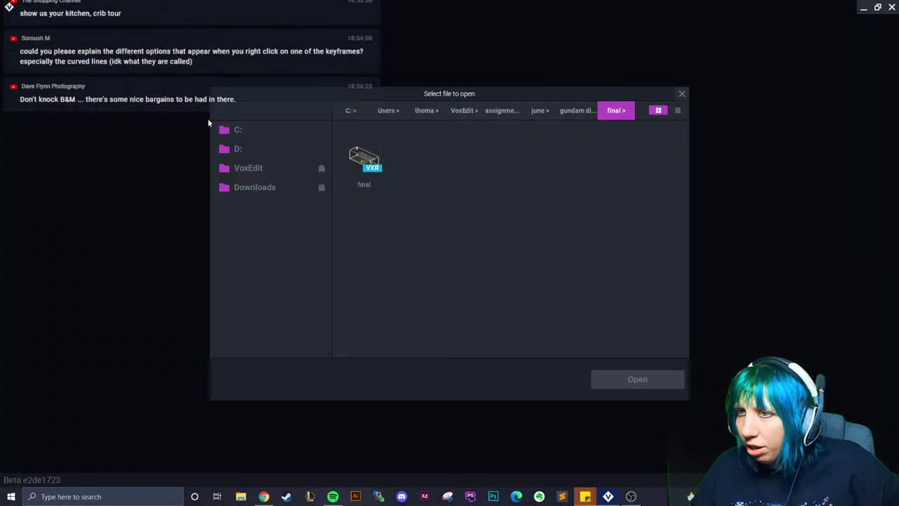
left_click(259, 187)
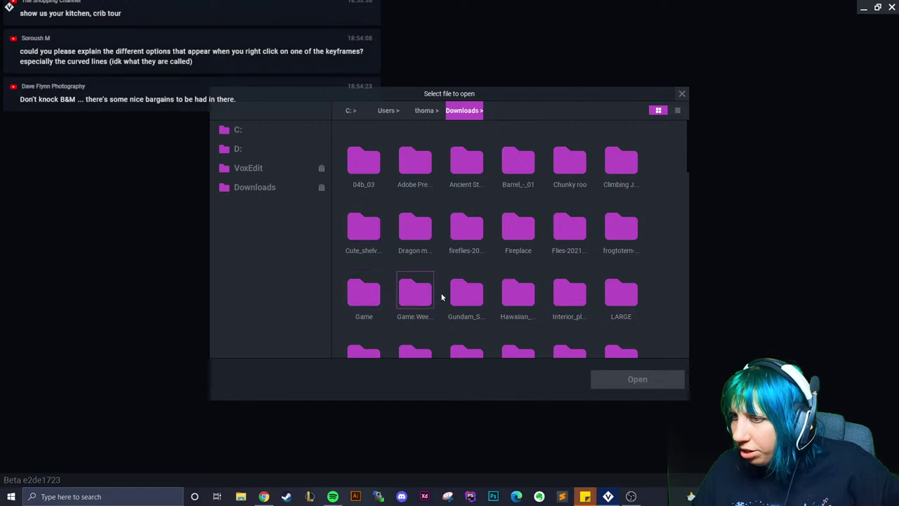
double_click(467, 293)
left_click(364, 160)
left_click(637, 380)
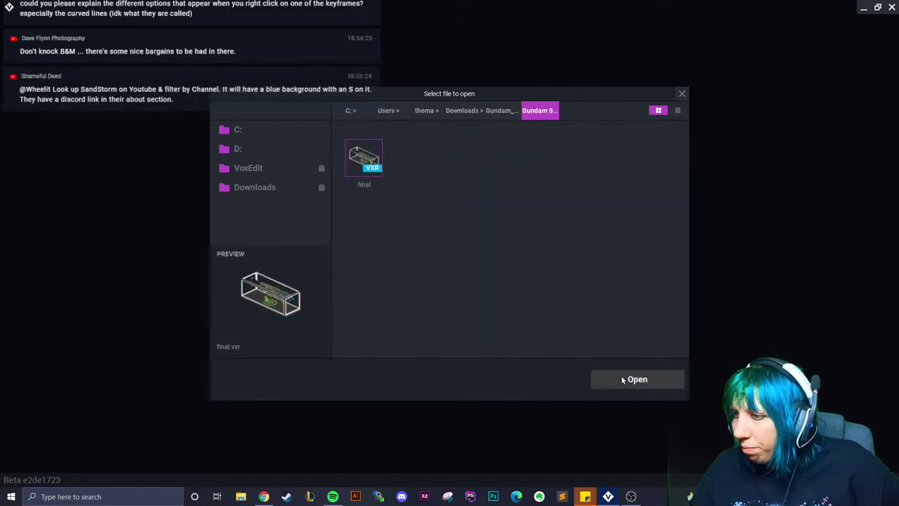
Play and scrub final.vxr to about one second, save it, and open giant fireplace
scroll(487, 258, "up", 6)
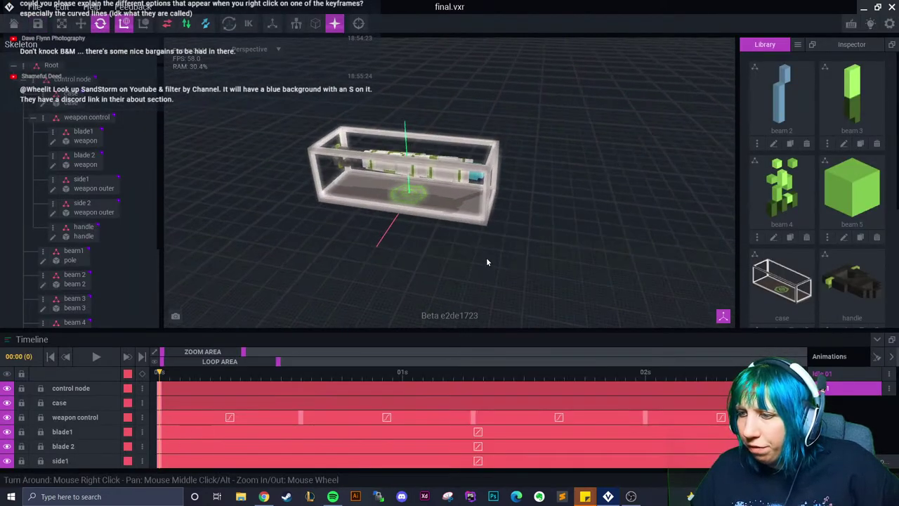
key("space")
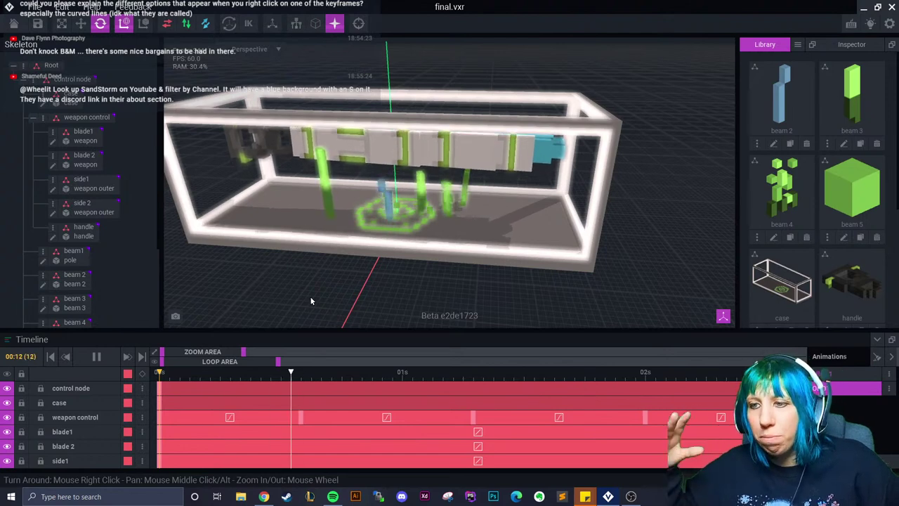
left_click(169, 374)
left_click_drag(169, 374, 685, 402)
left_click(16, 22)
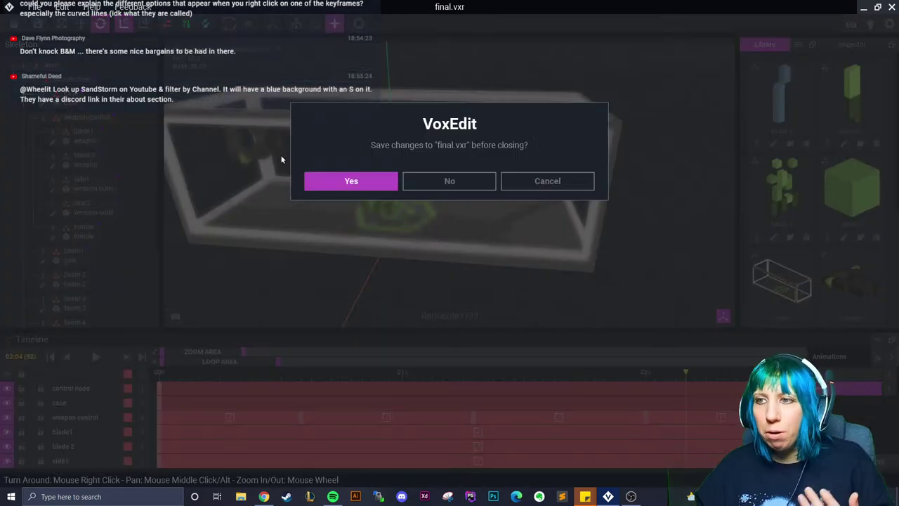
left_click(343, 187)
left_click(433, 186)
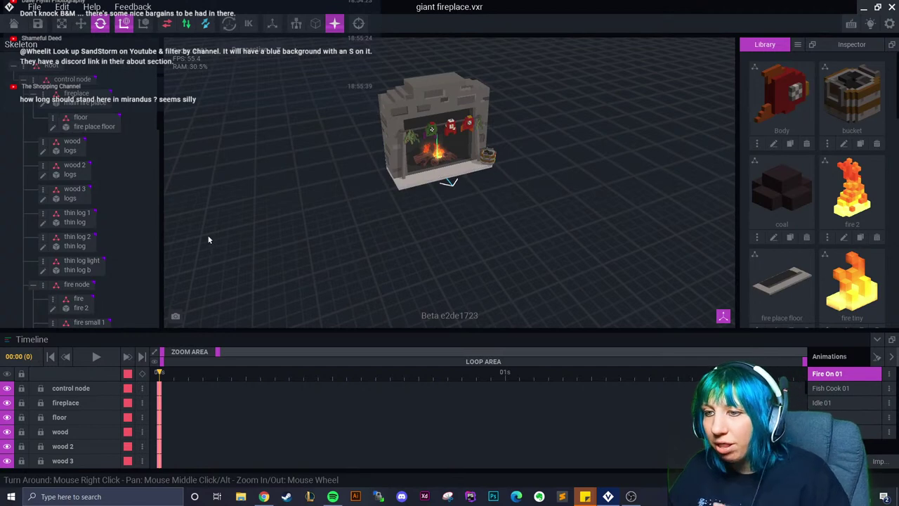
Select the fire node and glance at a fire keyframe's curve menu in Fire On 01
scroll(485, 227, "up", 5)
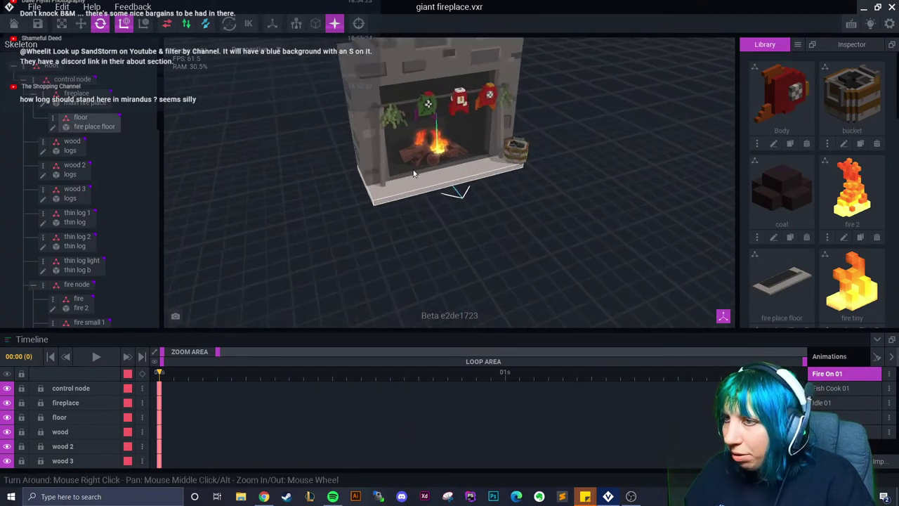
left_click(432, 140)
right_click(281, 390)
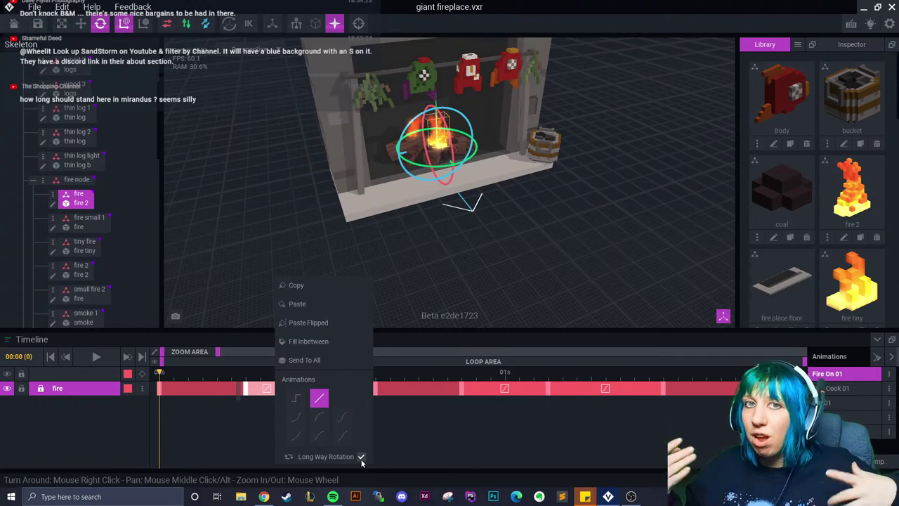
left_click(406, 426)
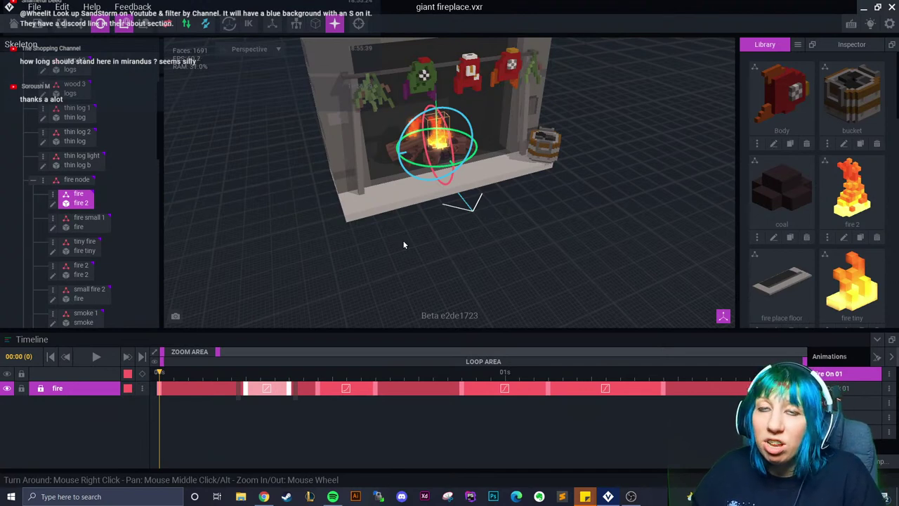
Zoom in and orbit low to view the flames over the stacked logs
scroll(393, 237, "up", 5)
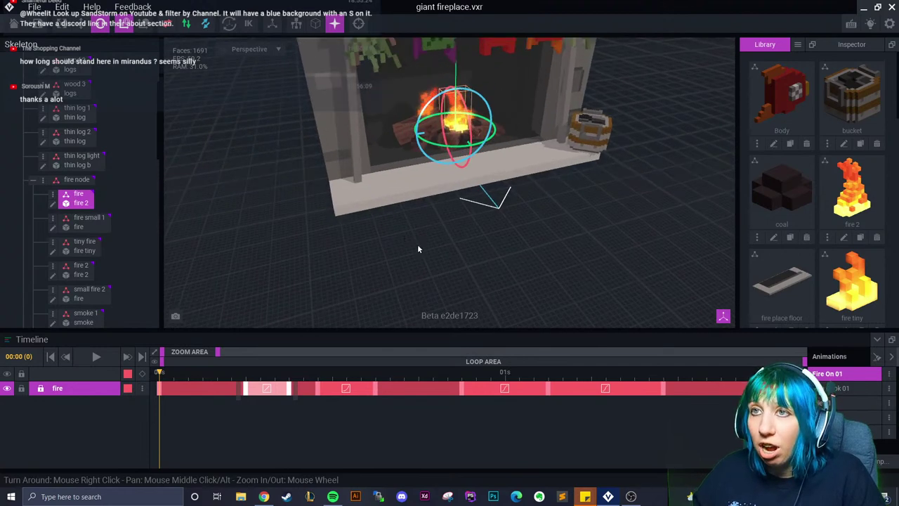
right_click_drag(416, 254, 371, 253)
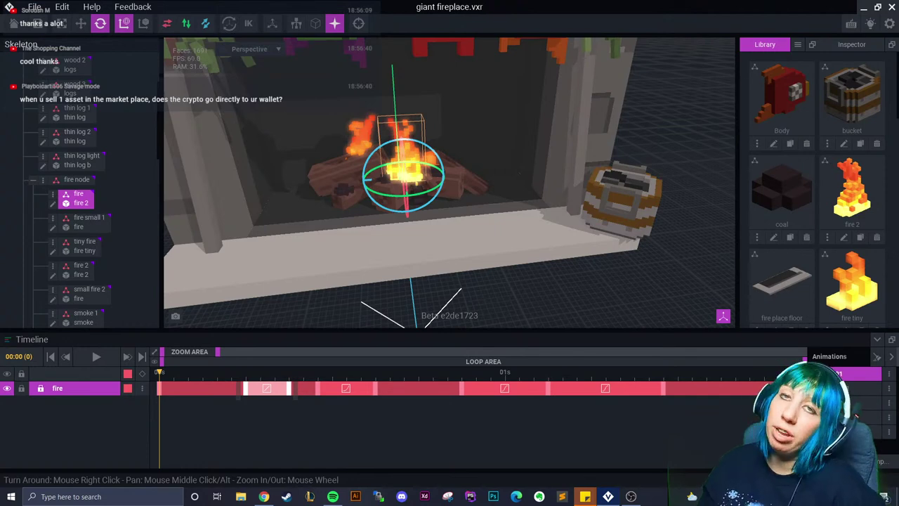
scroll(428, 254, "up", 5)
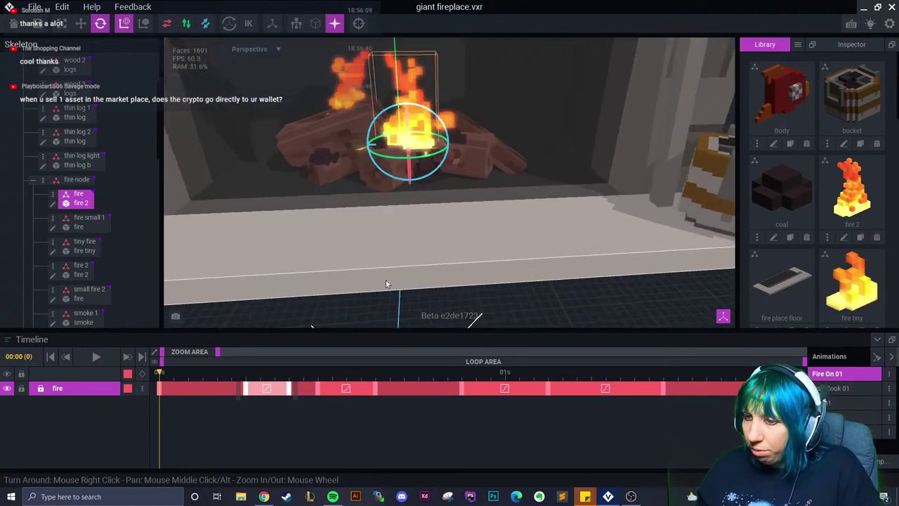
Inspect fire keyframe easing options and scrub the flicker through frames 10 to 15
right_click(365, 388)
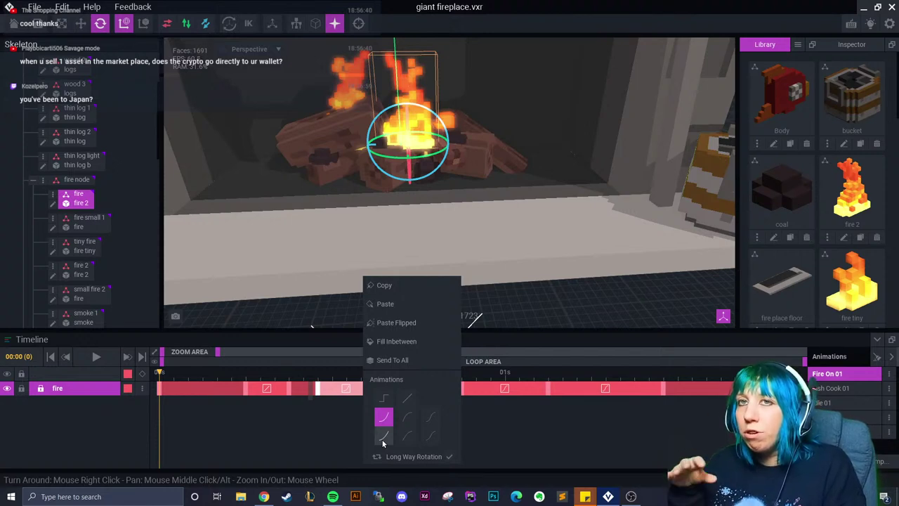
left_click(302, 411)
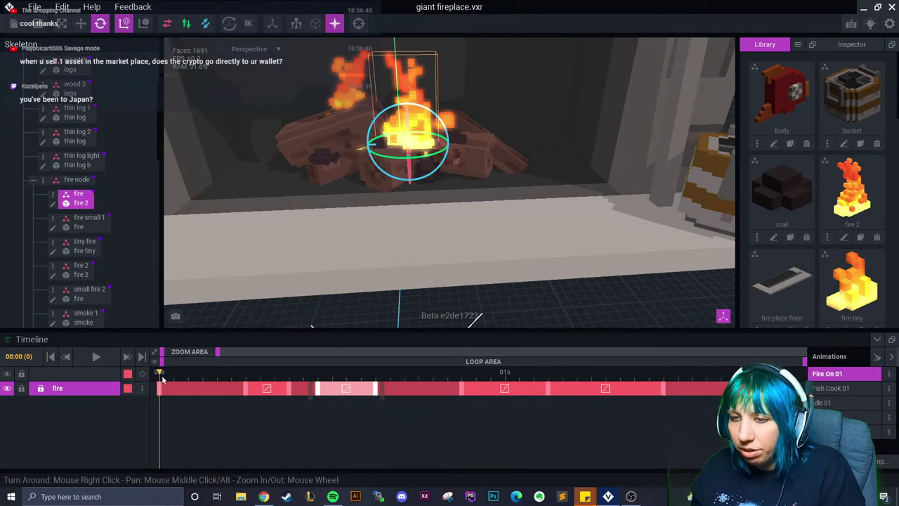
left_click(345, 376)
left_click(304, 415)
right_click(356, 393)
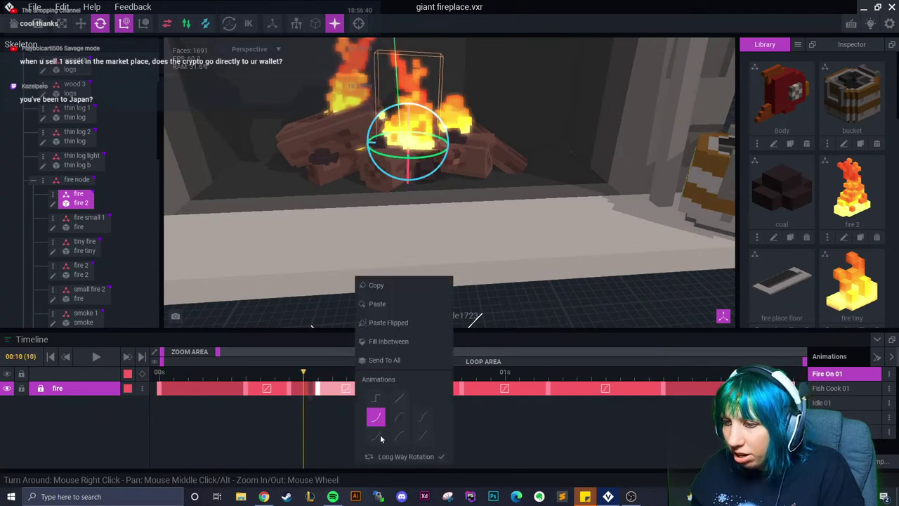
left_click(331, 446)
left_click_drag(314, 376, 325, 391)
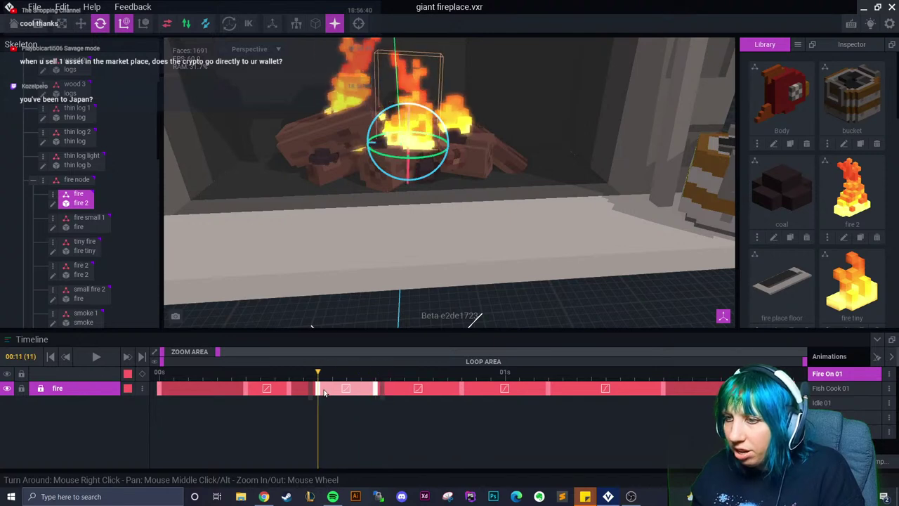
right_click_drag(422, 210, 421, 225)
left_click_drag(318, 376, 379, 393)
Apply eased curves to two fire keyframe transitions, scrubbing to check the easing
right_click(358, 390)
left_click(379, 418)
right_click(344, 391)
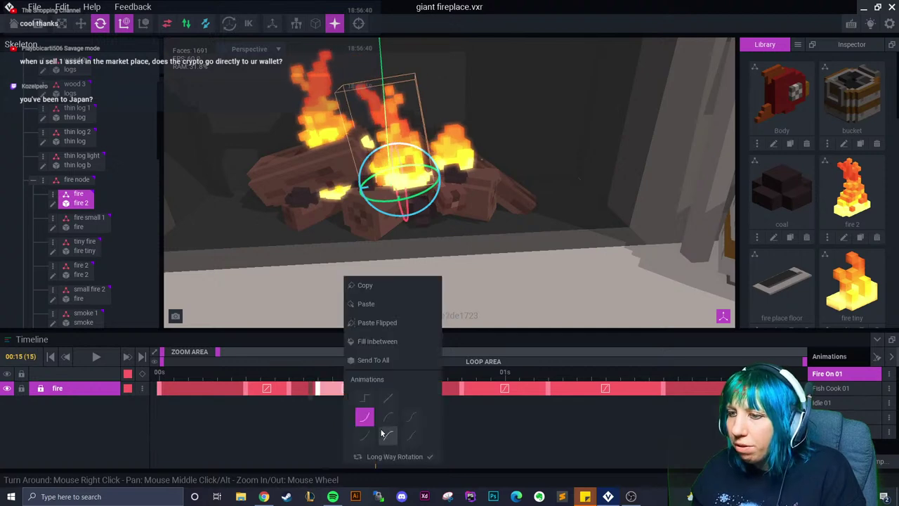
left_click(322, 384)
left_click_drag(322, 383, 357, 390)
right_click(357, 390)
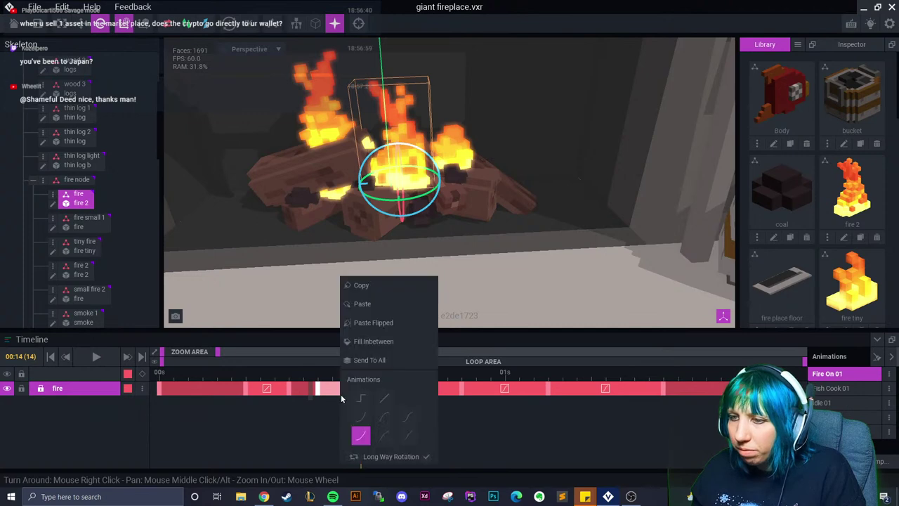
left_click(359, 434)
right_click(362, 394)
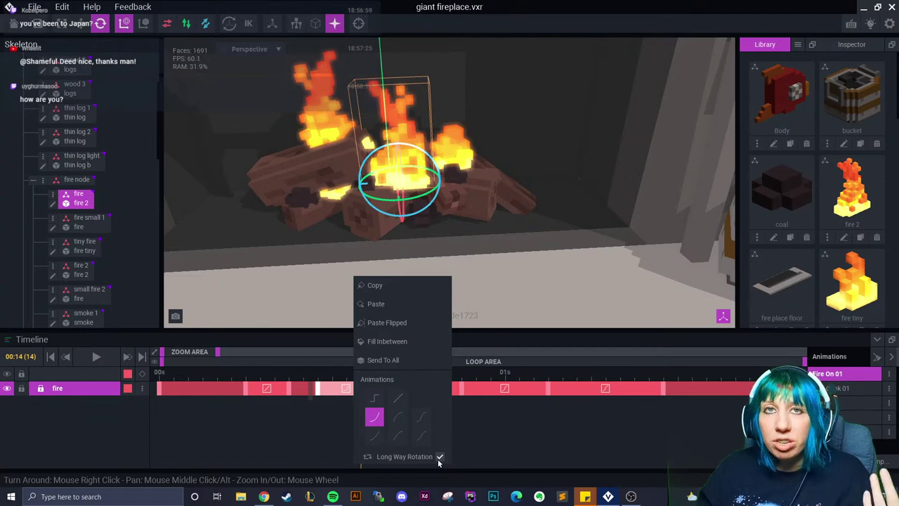
left_click(518, 438)
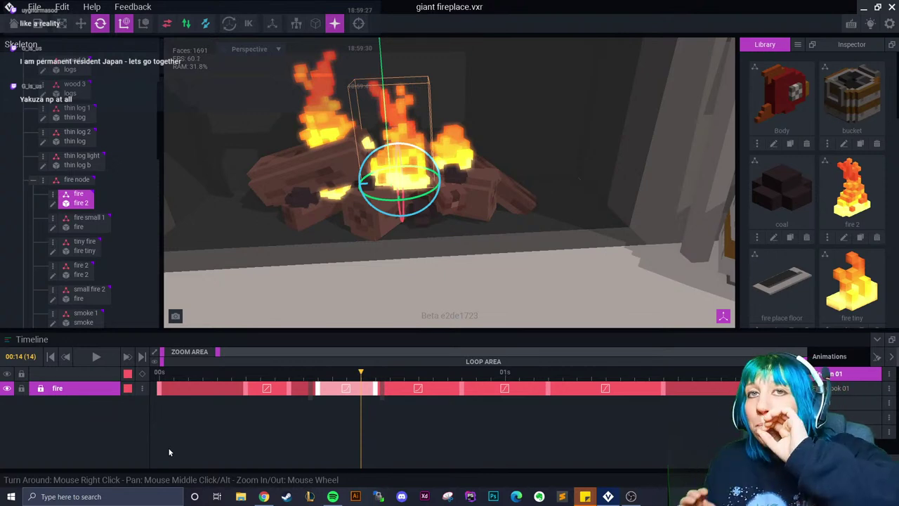
right_click_drag(433, 255, 441, 256)
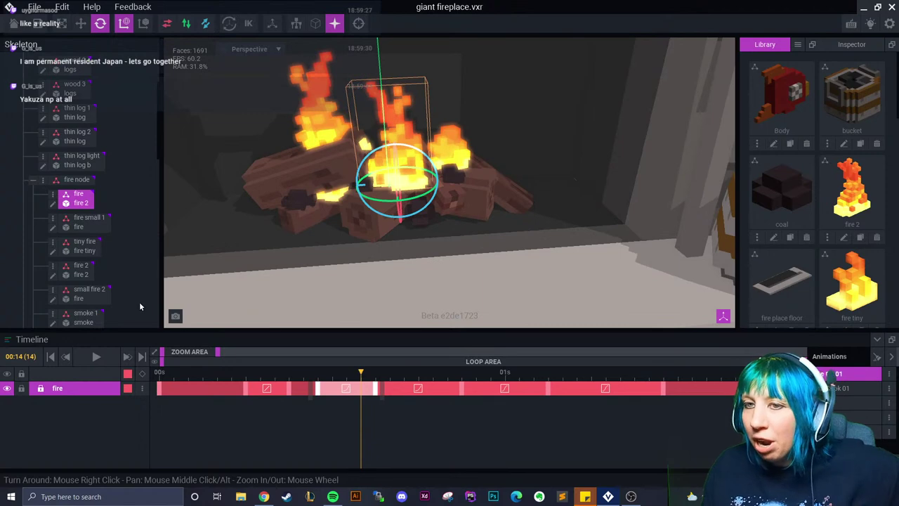
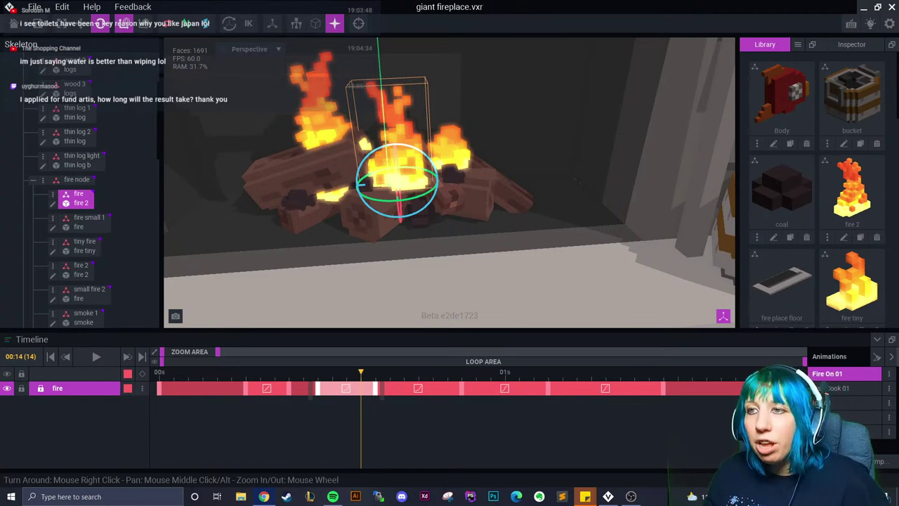
Tilt the view down onto the logs, select the tiny fire bone, and scrub ahead to preview its flicker
scroll(344, 243, "up", 2)
right_click_drag(349, 240, 346, 239)
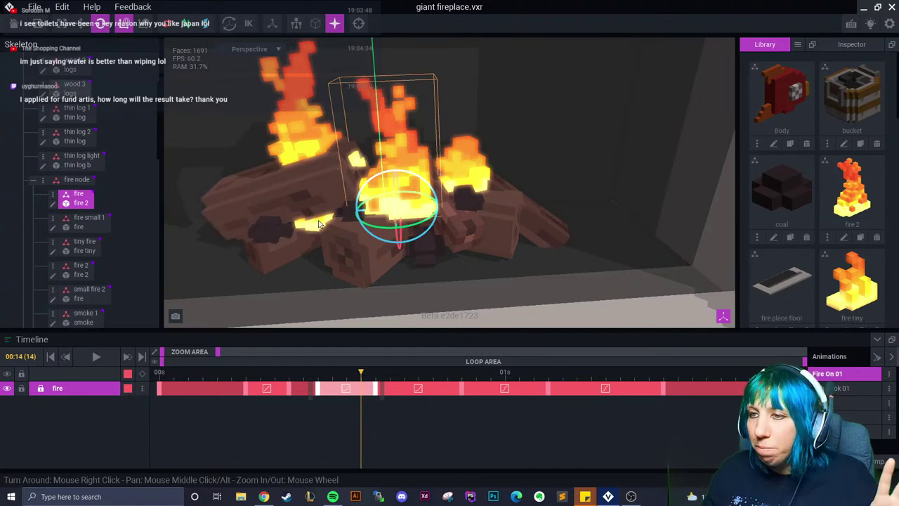
left_click(320, 222)
left_click_drag(358, 371, 393, 400)
Marquee-select the tiny fire track's later keyframes and shift them later in time
left_click_drag(288, 409, 734, 382)
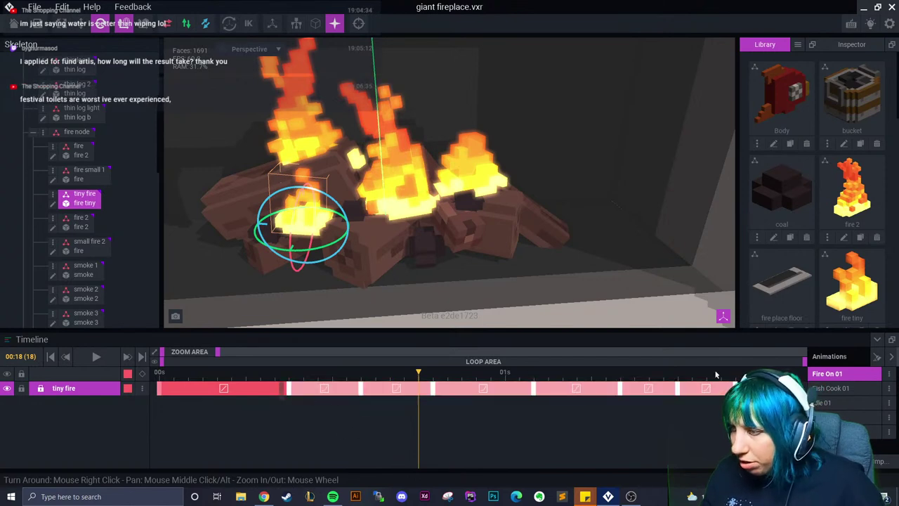
scroll(207, 399, "right", 2)
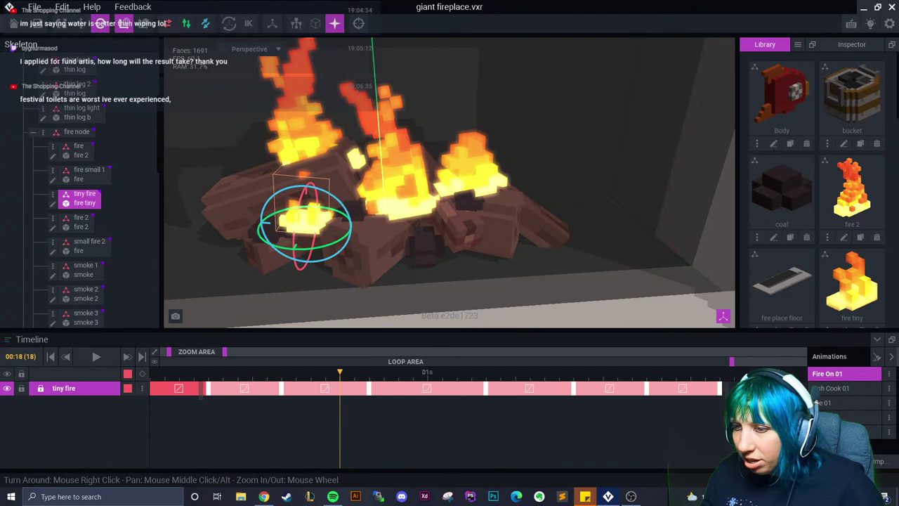
left_click_drag(207, 399, 340, 397)
left_click(731, 414)
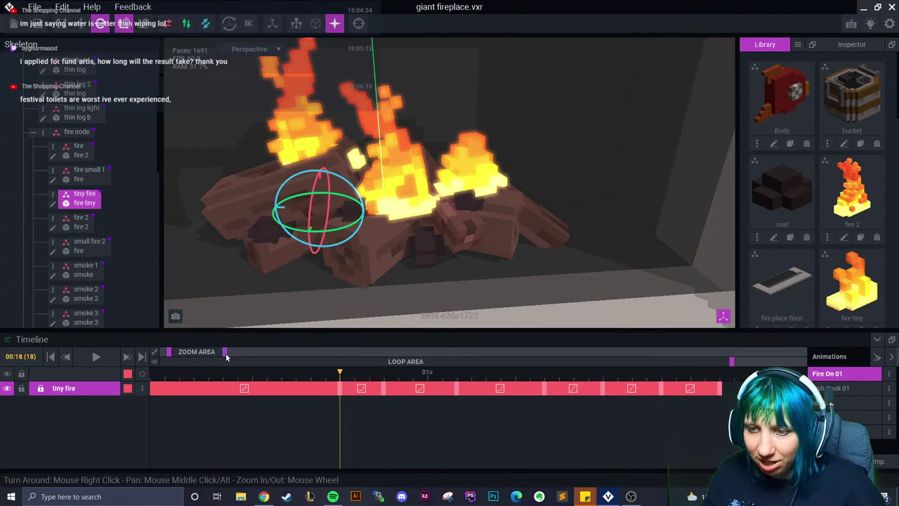
Lengthen the tiny fire clip and retime one keyframe earlier in the track
scroll(358, 404, "down", 2)
mouse_move(377, 402)
left_mouse_down()
mouse_move(376, 393)
mouse_move(428, 390)
mouse_move(335, 395)
left_mouse_up()
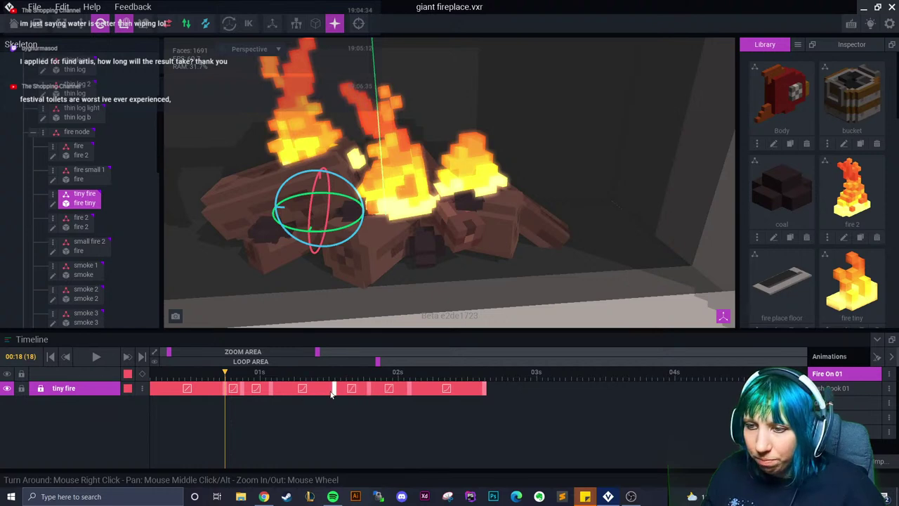
mouse_move(270, 394)
left_mouse_down()
mouse_move(259, 393)
mouse_move(273, 390)
left_mouse_up()
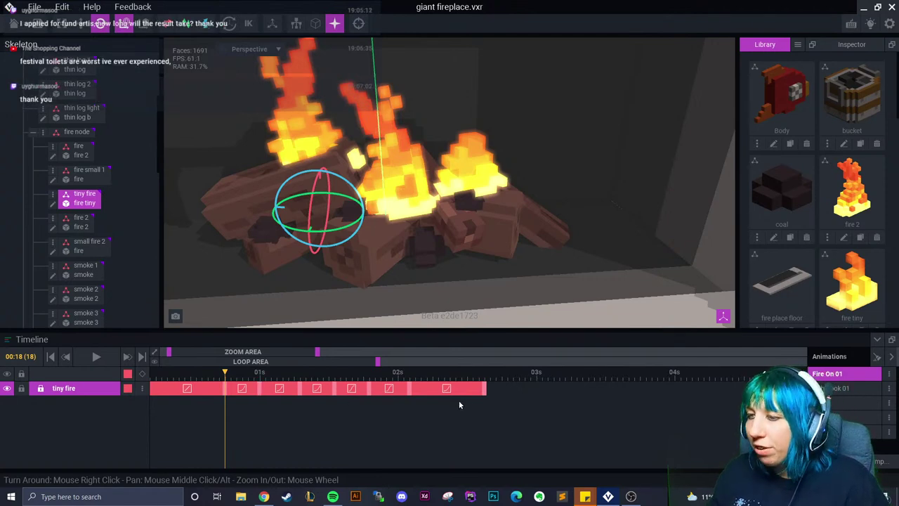
Push a tiny fire keyframe later, then select fire small 1 and lengthen its clip to about 02:08
left_click_drag(412, 395, 486, 403)
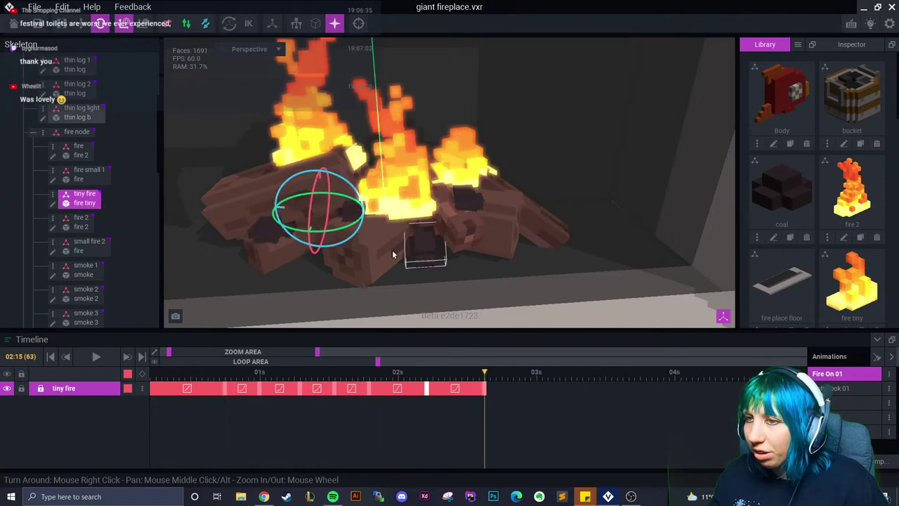
left_click_drag(482, 372, 288, 372)
left_click(472, 200)
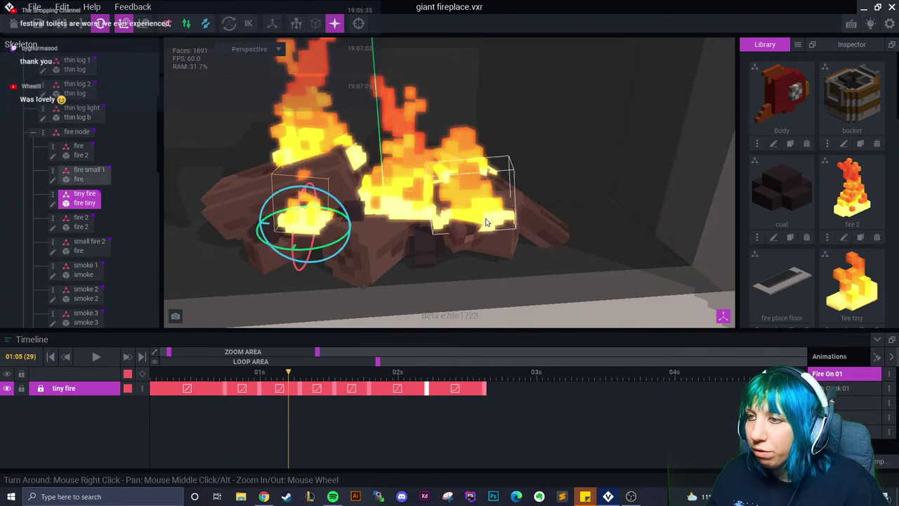
left_click_drag(335, 394, 394, 393)
left_click(316, 389)
left_click_drag(316, 388, 427, 393)
Space fire small 1's inner keyframes later, preview the result, and select the small fire 2 flame
left_click_drag(309, 393, 200, 392)
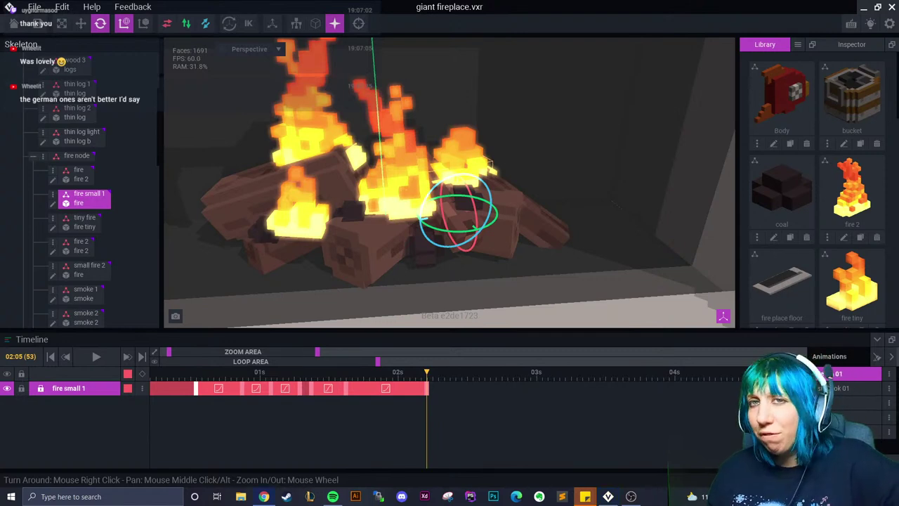
left_click_drag(349, 383, 368, 397)
mouse_move(311, 394)
left_mouse_down()
mouse_move(321, 396)
mouse_move(304, 392)
left_mouse_up()
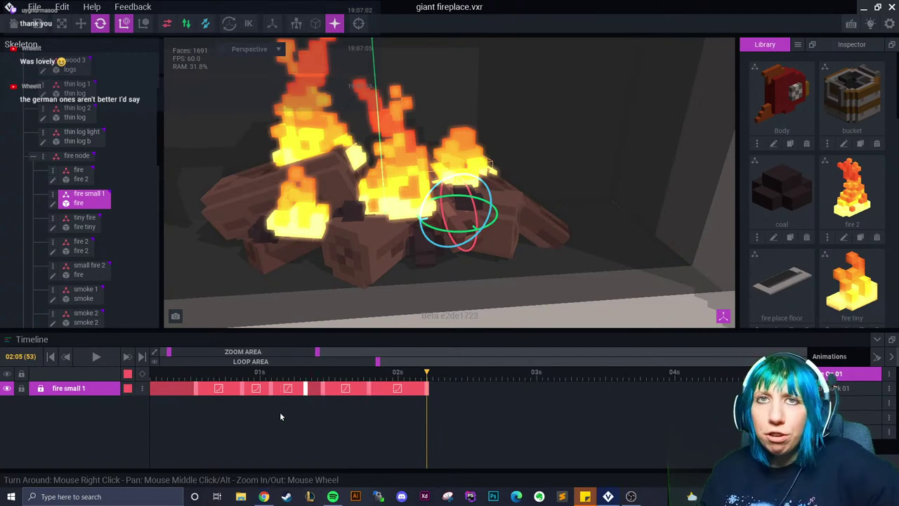
left_click_drag(181, 390, 271, 393)
left_click(441, 208)
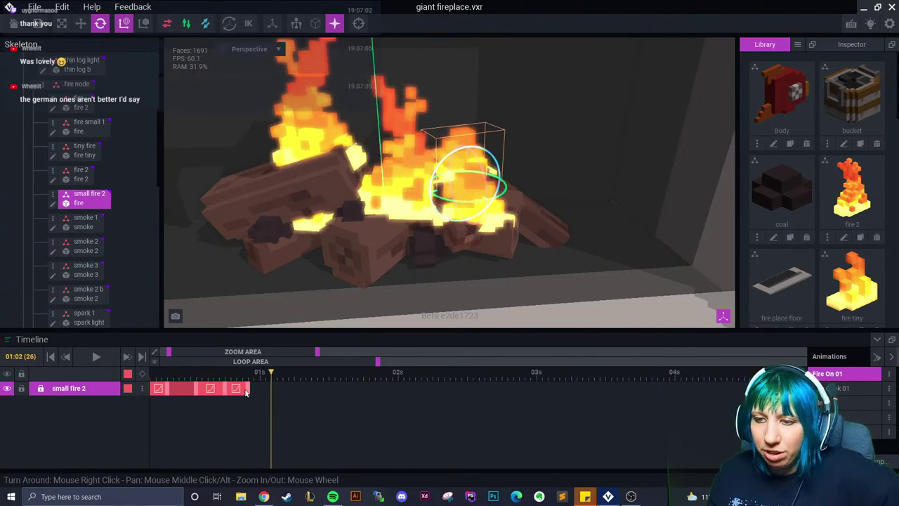
Copy small fire 2's clip-end keyframe and paste it as a new keyframe at the playhead
right_click(247, 391)
left_click(286, 290)
right_click(272, 390)
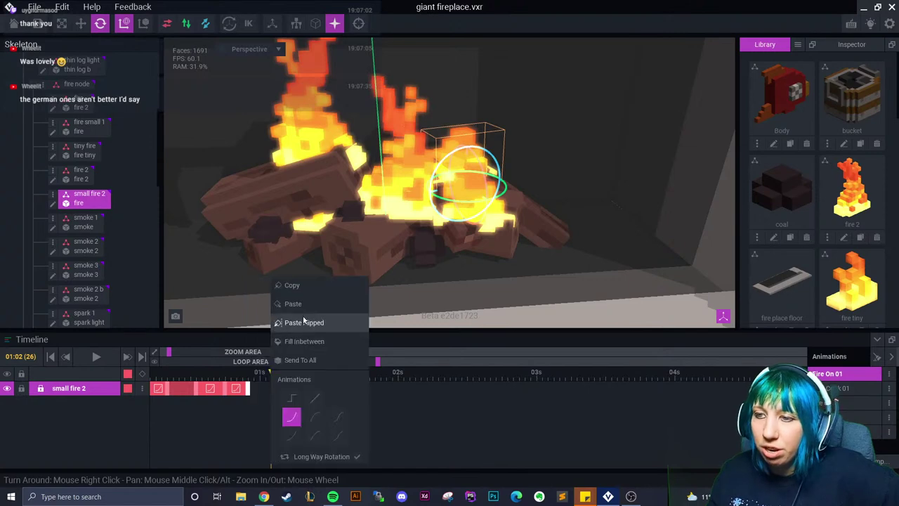
left_click(293, 303)
left_click_drag(271, 374, 288, 377)
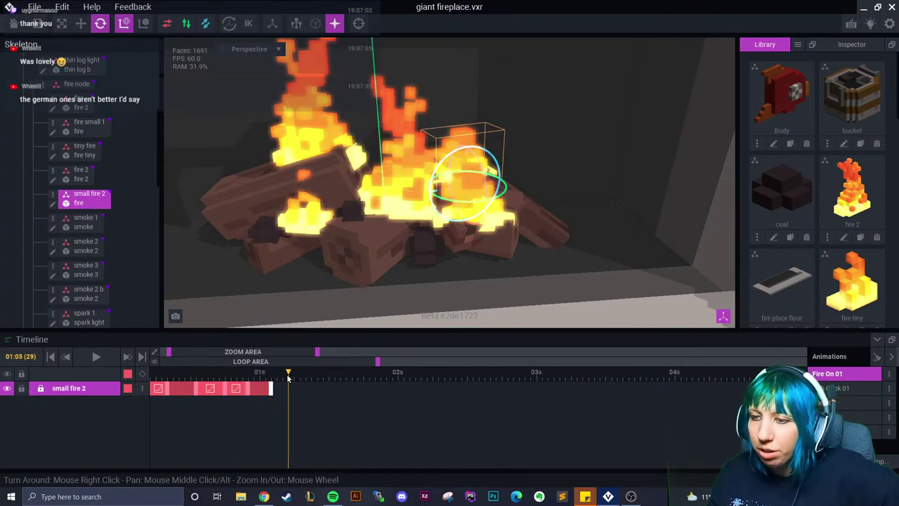
scroll(281, 210, "up", 3)
Key a new small fire 2 pose by moving and tilting the flame, lengthening the last keyframe segment
left_click(80, 24)
left_click_drag(424, 207, 425, 201)
left_click_drag(289, 389, 346, 391)
key("e")
left_click_drag(435, 210, 450, 232)
Set the keyframe's easing to linear, then at 01:22 rotate the flame about 8.5 degrees
right_click(337, 388)
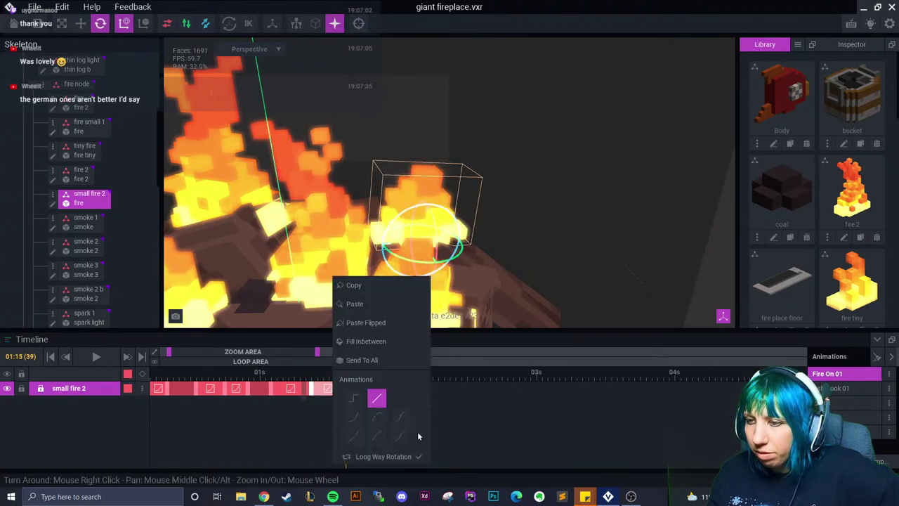
left_click(386, 394)
left_click_drag(375, 373, 387, 375)
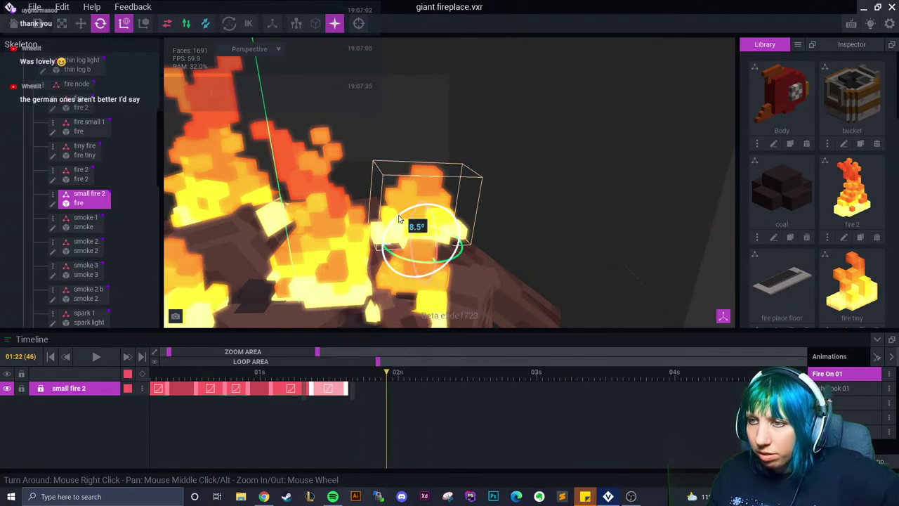
right_click_drag(399, 218, 414, 217)
left_click_drag(415, 214, 415, 219)
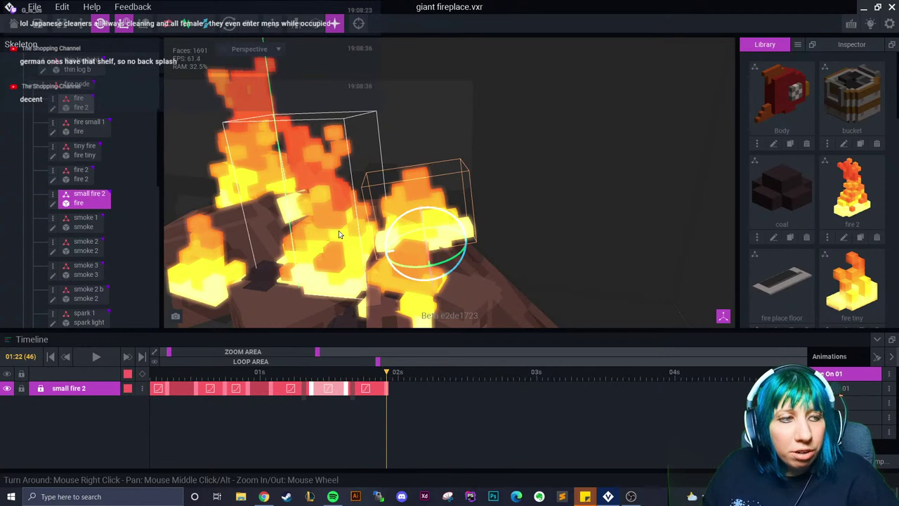
Copy a small fire 2 keyframe pose and paste it near the 02s mark
left_click_drag(386, 375, 410, 398)
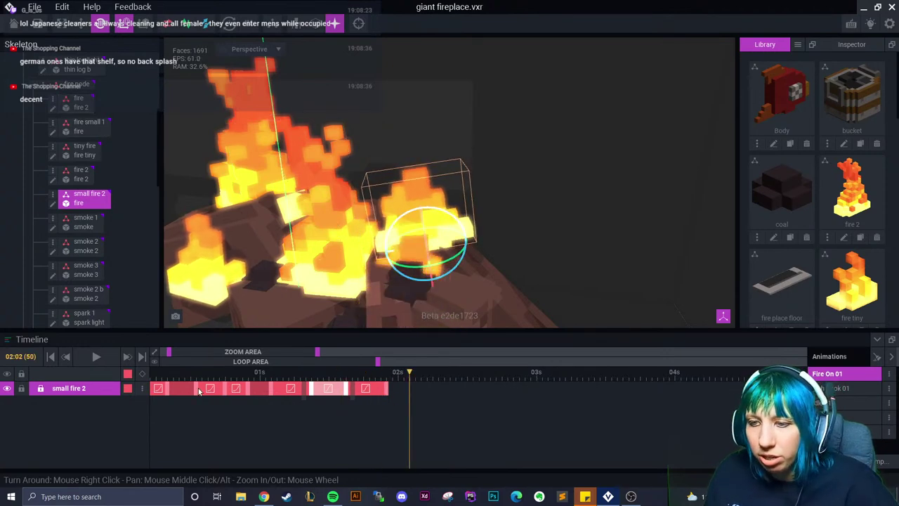
left_click(199, 391)
right_click(199, 391)
left_click(217, 289)
right_click(411, 386)
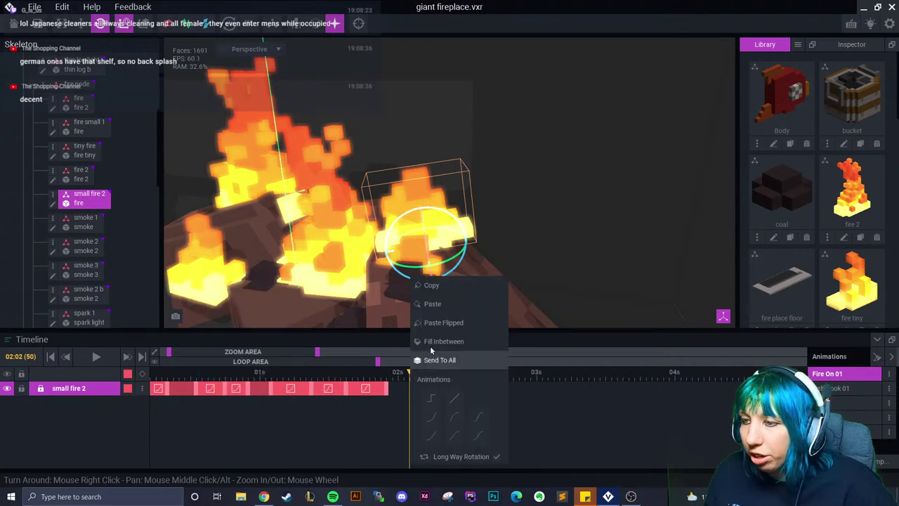
left_click(432, 303)
Paste the copied pose onto the first small fire 2 keyframe
left_click_drag(242, 351, 236, 351)
left_click(160, 388)
right_click(161, 389)
left_click(184, 304)
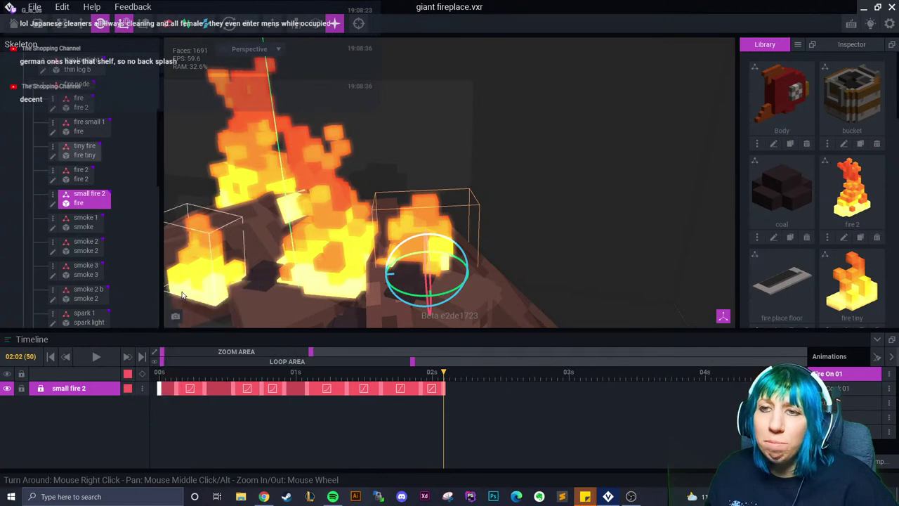
Copy the starting pose and paste it at 02:06 so the animation loops
right_click(159, 388)
left_click(199, 286)
left_click_drag(453, 374, 465, 374)
right_click(466, 385)
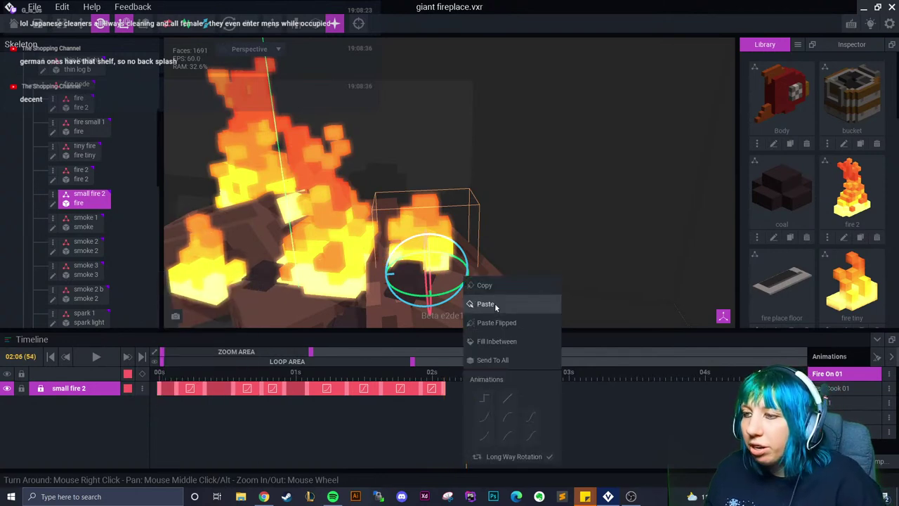
left_click(484, 303)
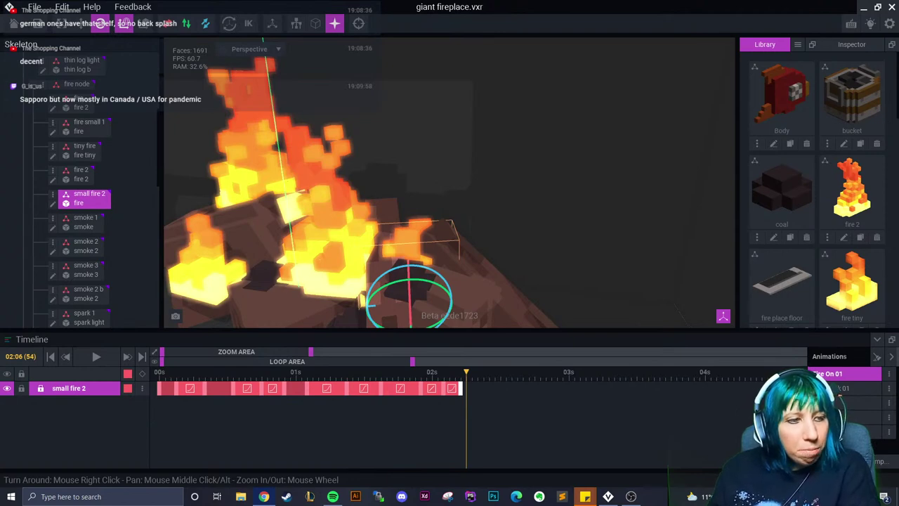
Tilt the flame bone slightly, play the animation, and orbit to view the logs and flames from the front
left_click_drag(365, 302, 367, 305)
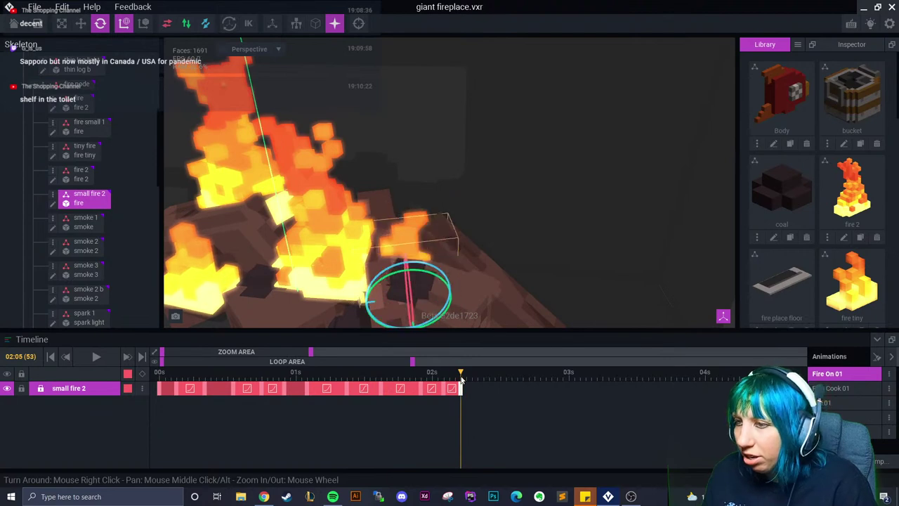
key("space")
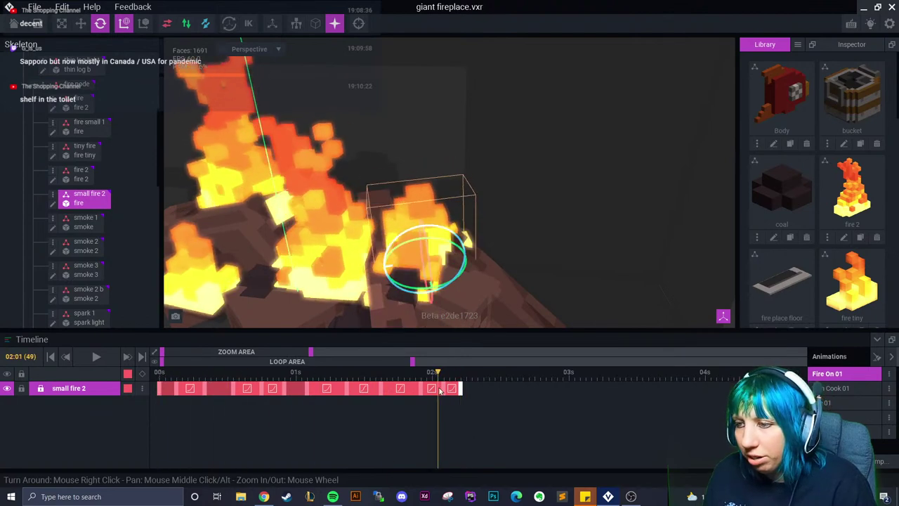
right_click_drag(387, 283, 351, 286)
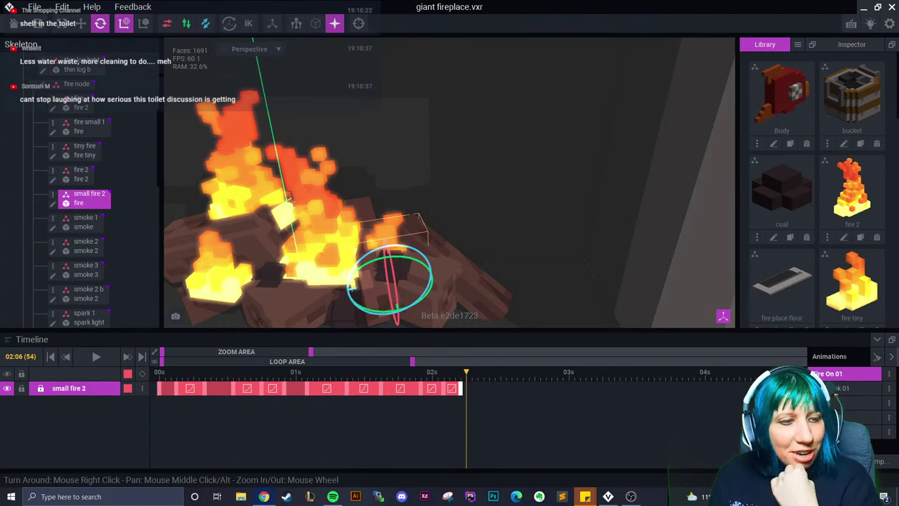
right_click_drag(478, 275, 458, 276)
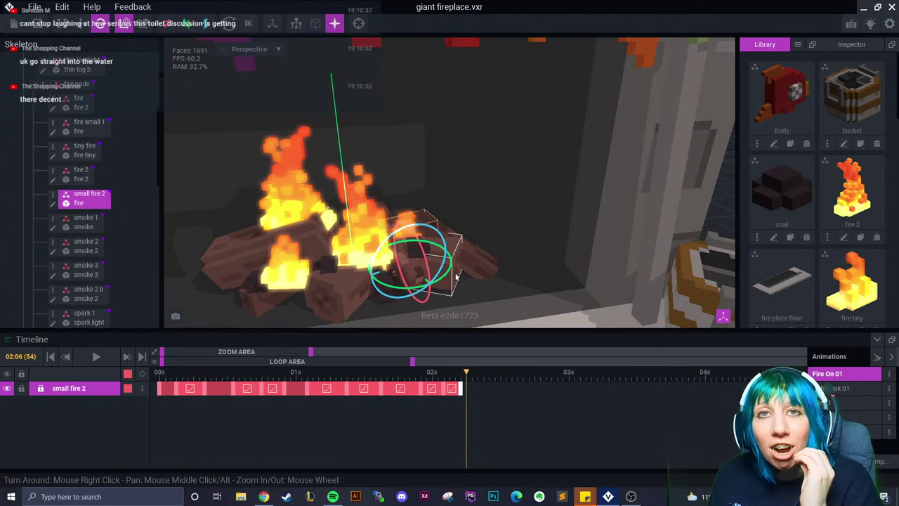
right_click_drag(457, 276, 367, 257)
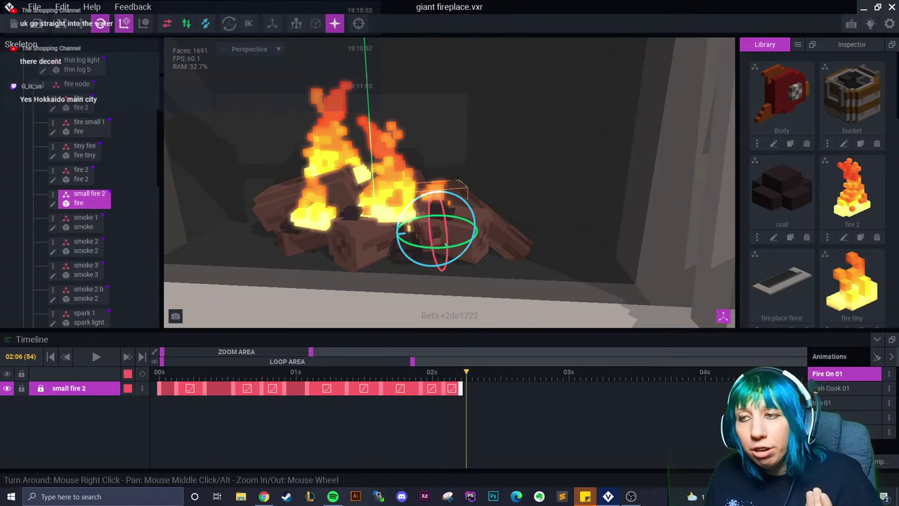
right_click_drag(255, 185, 260, 201)
scroll(260, 200, "up", 3)
Select the fire 2 flame and paste its copied pose as a keyframe at 01:04
left_click_drag(466, 381, 320, 391)
left_click(353, 156)
right_click(297, 395)
left_click(339, 294)
right_click(320, 388)
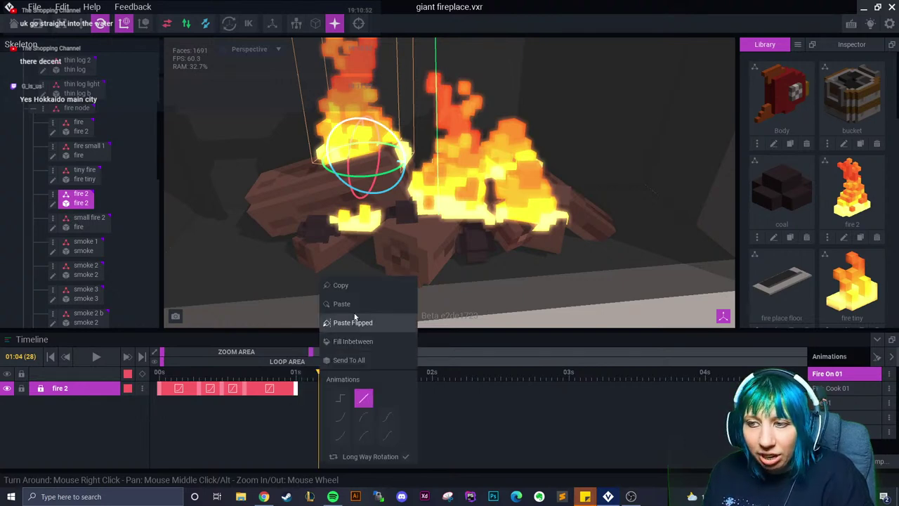
left_click(351, 321)
Tilt the fire 2 flames at 01:07, then a further 4.5° at 01:11
left_click_drag(318, 372, 335, 373)
right_click_drag(339, 336, 369, 242)
scroll(354, 183, "up", 5)
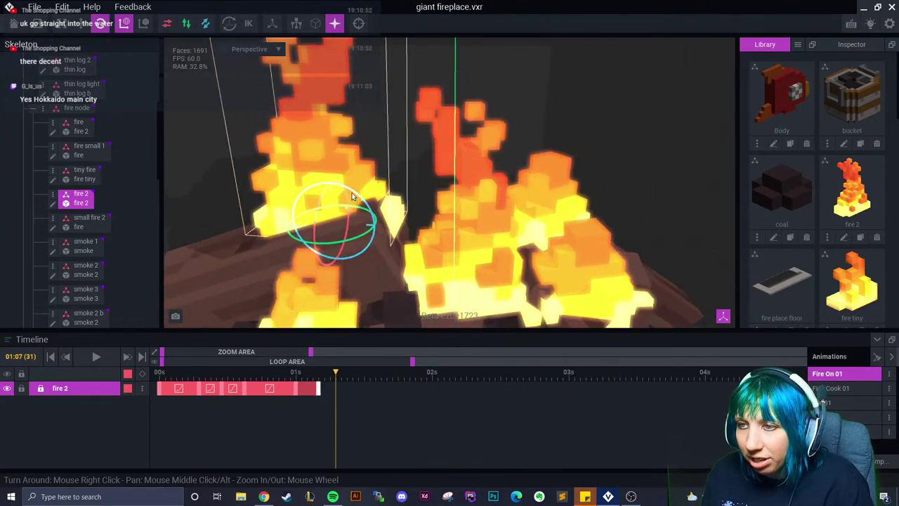
left_click_drag(354, 196, 359, 195)
left_click_drag(337, 379, 359, 379)
left_click_drag(290, 201, 306, 195)
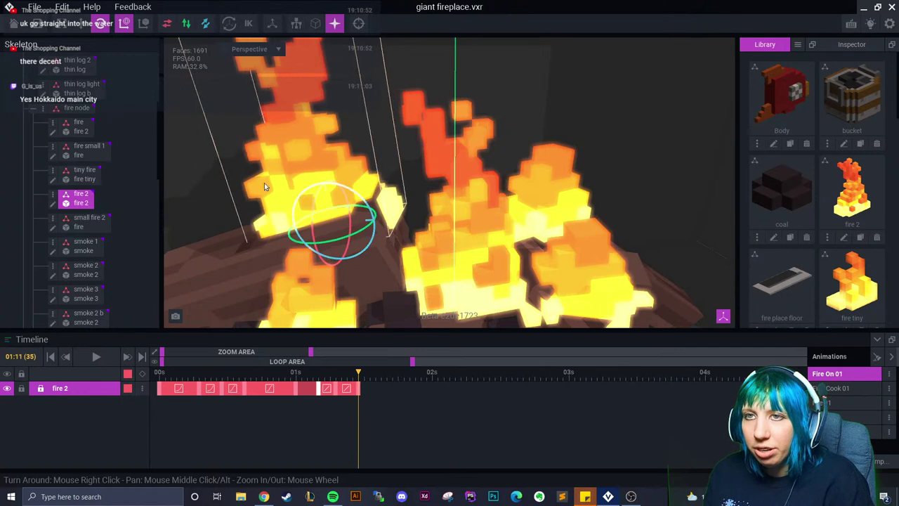
Key the current fire 2 pose, then shift the flames at 01:19 to key a new position
key("w")
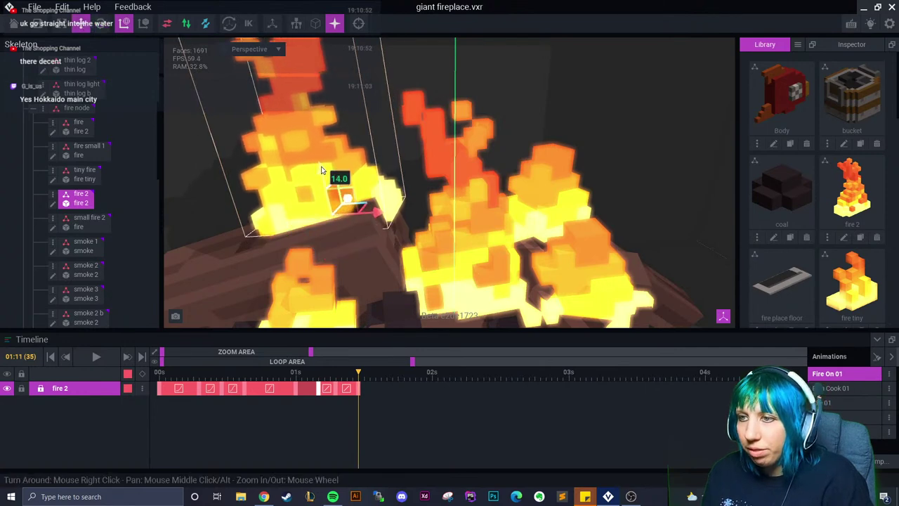
left_click_drag(361, 383, 363, 391)
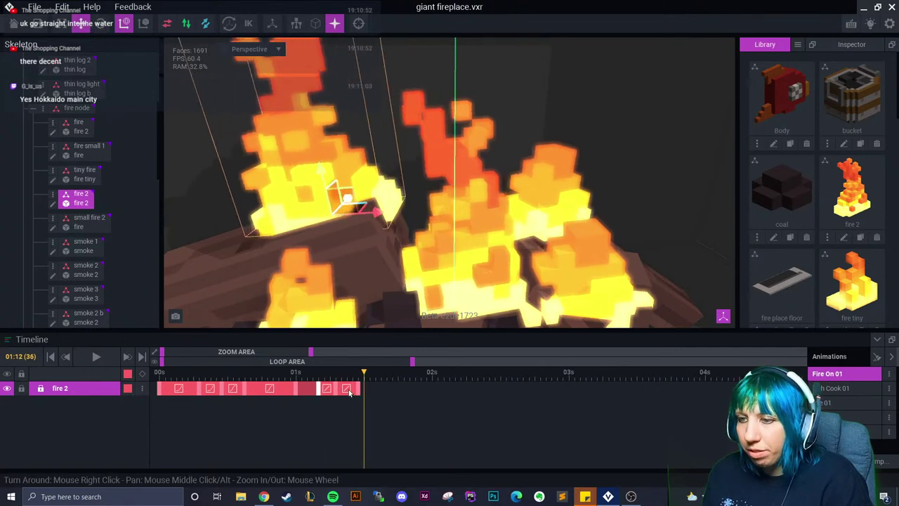
right_click(351, 388)
left_click(359, 400)
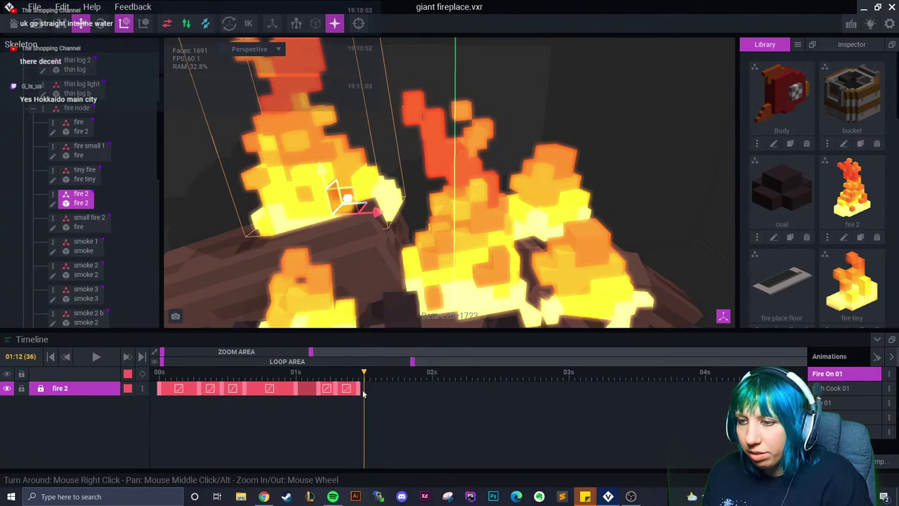
key("ctrl+v")
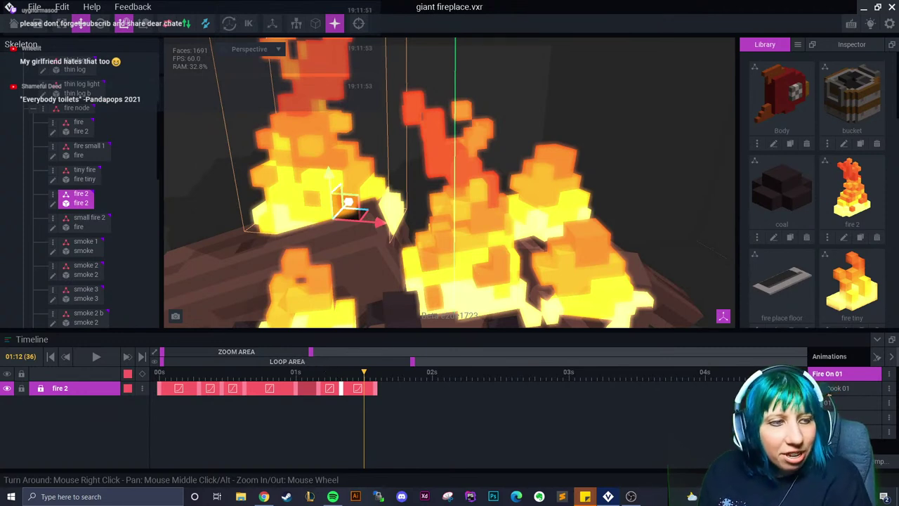
left_click_drag(376, 377, 405, 375)
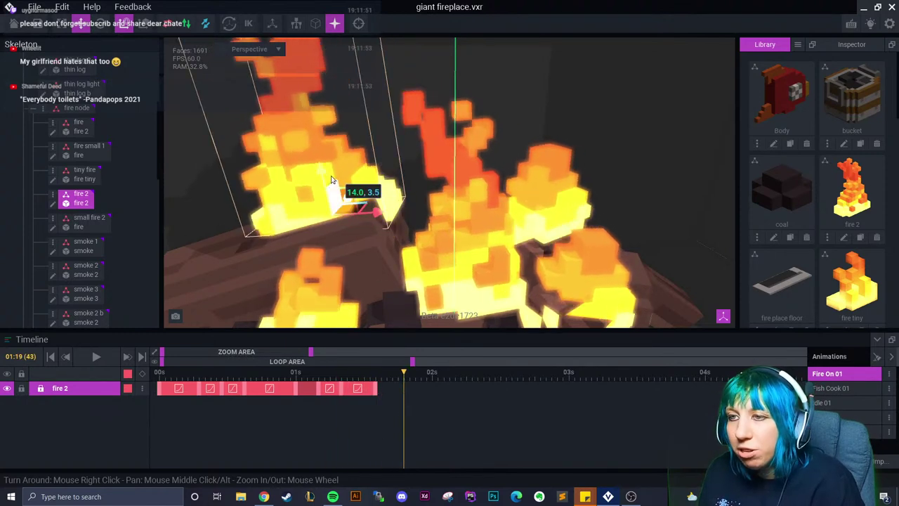
left_click_drag(336, 184, 322, 173)
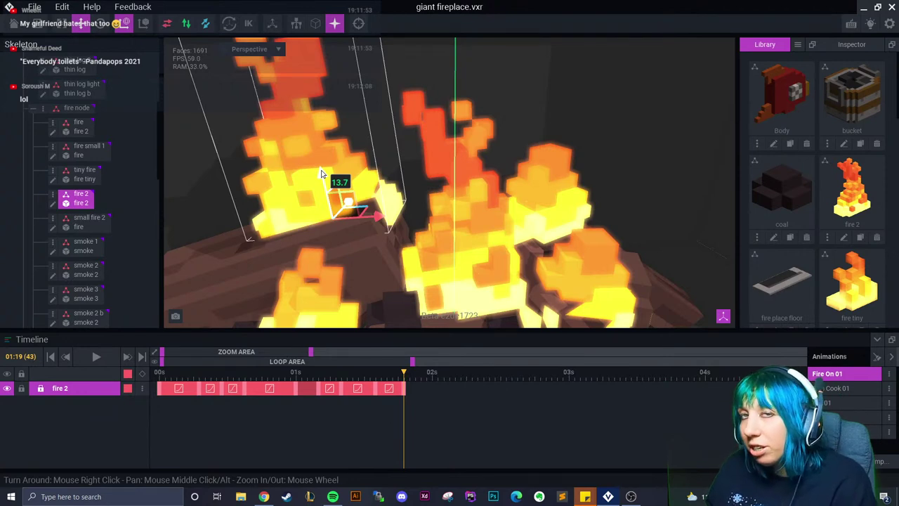
Paste the fire 2 pose at 02:00 and a mirrored copy at the next frame
left_click_drag(404, 377, 430, 391)
right_click(409, 390)
left_click(427, 304)
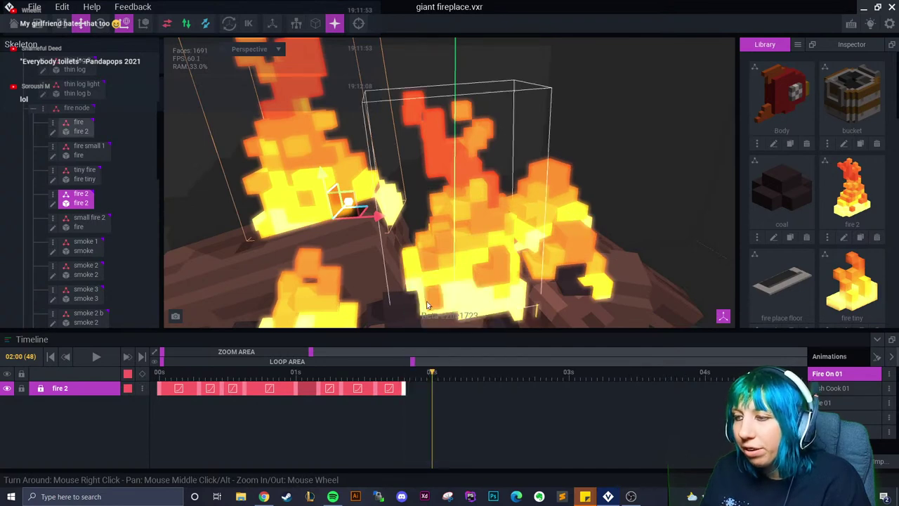
right_click(435, 378)
left_click(458, 322)
Copy the starting fire 2 pose and paste it at 02:03
right_click(159, 394)
right_click(159, 398)
left_click(179, 297)
left_click_drag(431, 377, 502, 375)
right_click(450, 378)
left_click(469, 305)
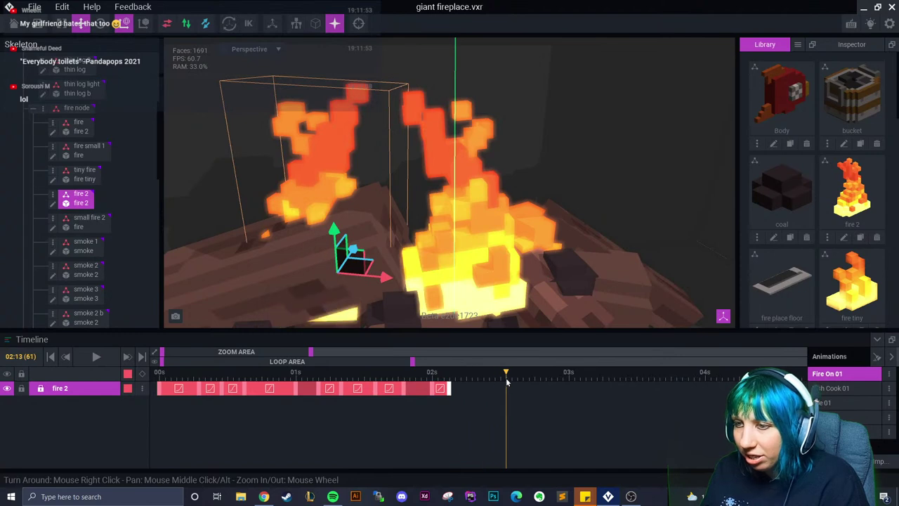
Extend the fire 2 track out to 02:12
left_click_drag(450, 390, 502, 394)
right_click(486, 391)
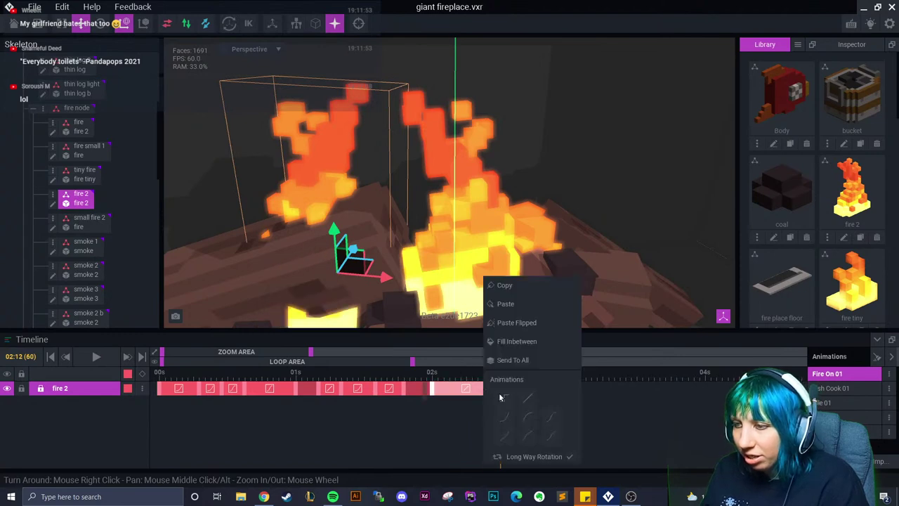
left_click(438, 396)
left_click(440, 423)
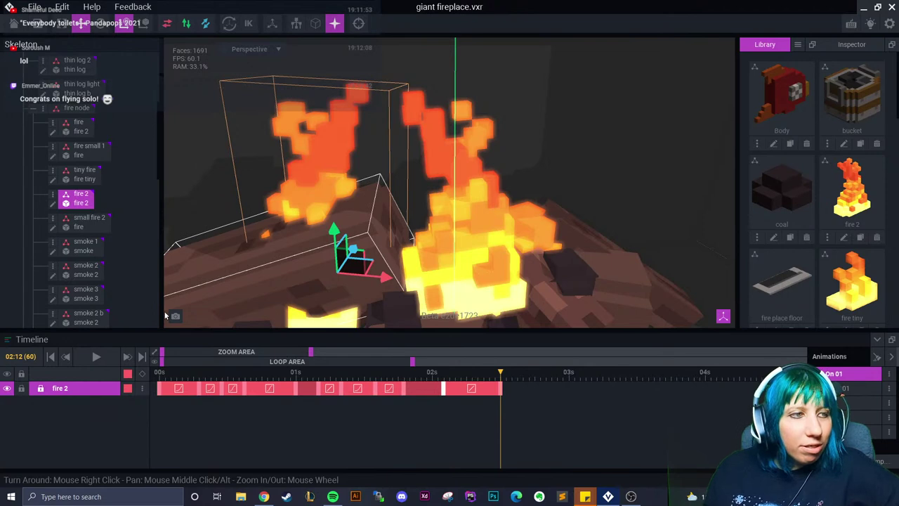
Give the 02:03 keyframe a smooth easing curve and preview the flicker from 01:17 to 02:12
right_click_drag(166, 315, 467, 296)
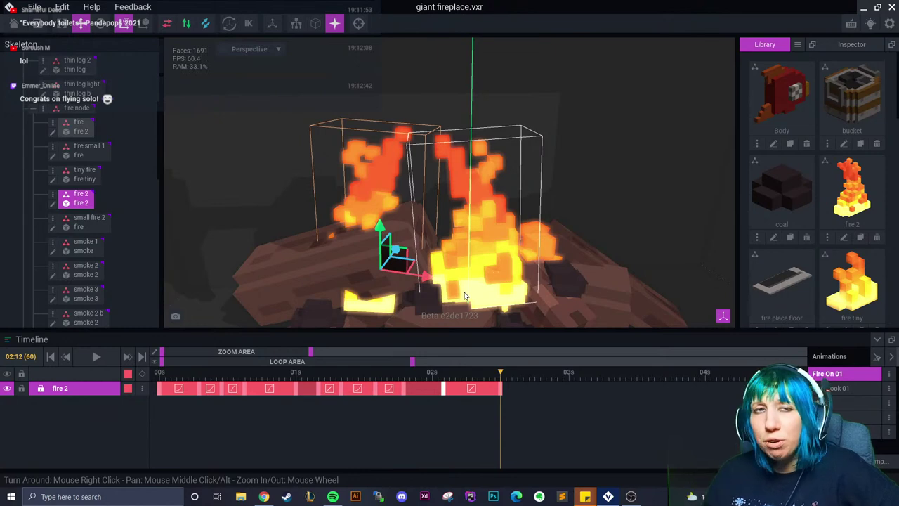
right_click_drag(463, 296, 477, 381)
left_click_drag(505, 377, 475, 396)
right_click(476, 396)
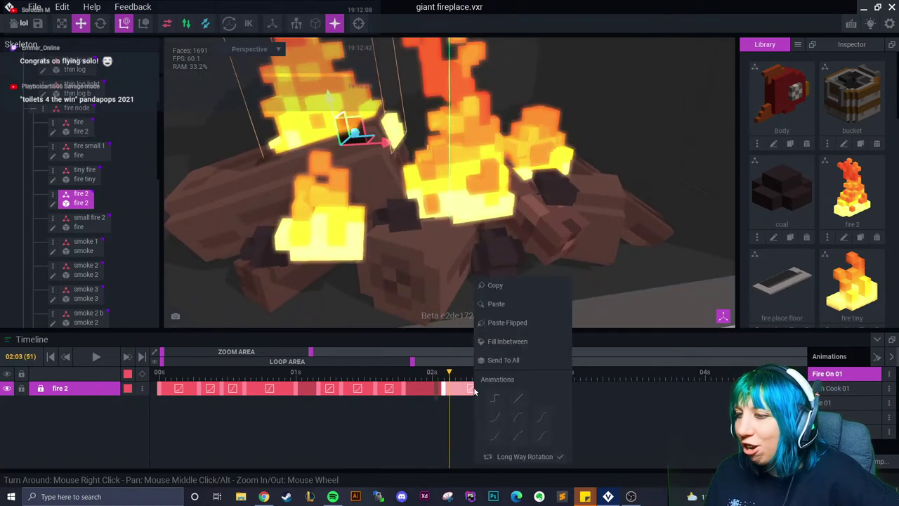
left_click(540, 417)
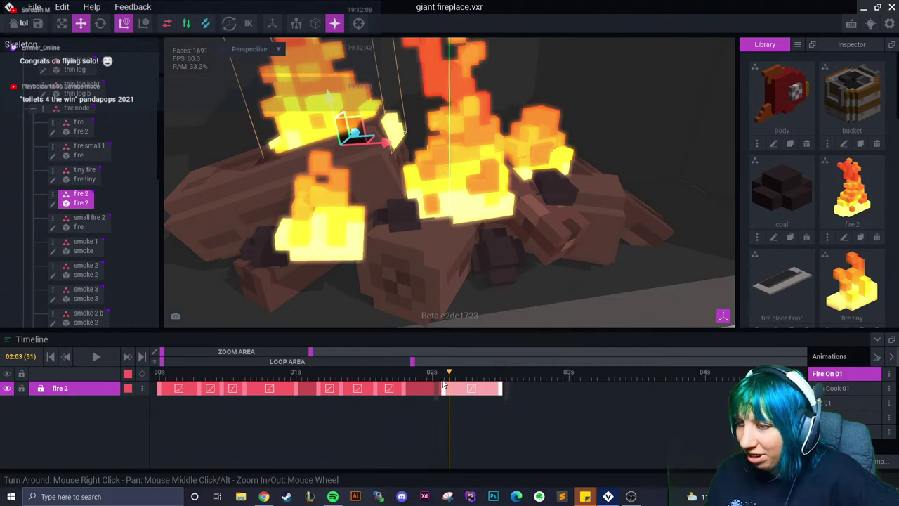
left_click(392, 379)
left_click_drag(392, 379, 500, 396)
Select the fire bone and rotate its flames at frame 02:01
left_click(78, 121)
scroll(78, 154, "up", 1)
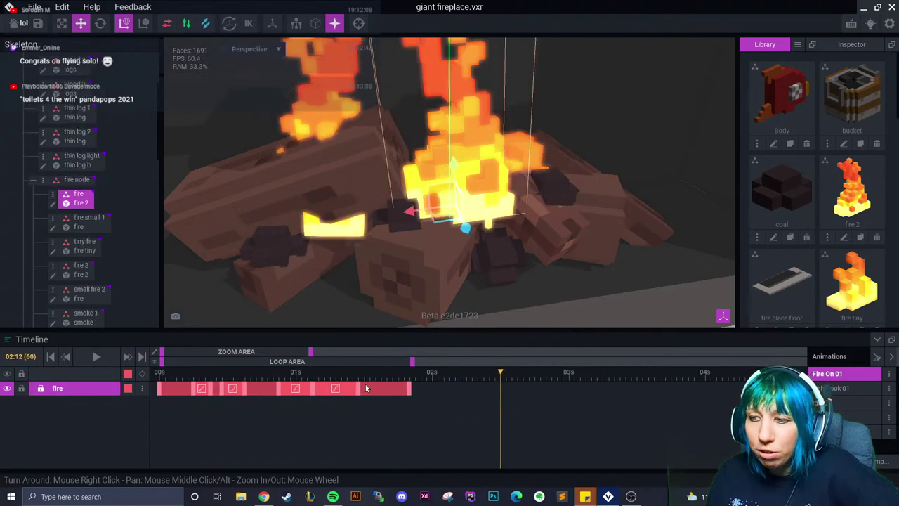
left_click(342, 377)
left_click_drag(342, 377, 437, 375)
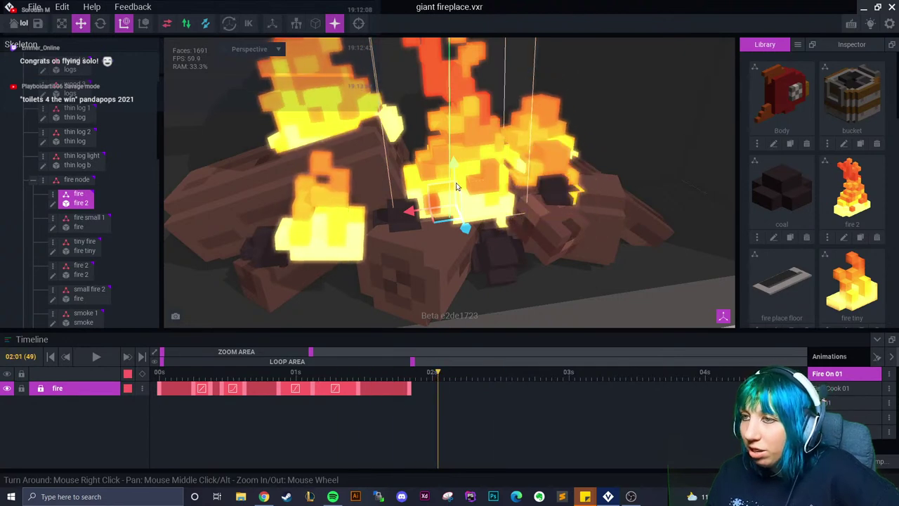
left_click(101, 23)
right_click_drag(356, 181, 453, 187)
left_click_drag(477, 194, 459, 177)
Shift the fire flames, then copy the fire keyframe pose and paste it at 02:05
key("w")
left_click_drag(442, 374, 415, 375)
left_click(451, 388)
right_click(412, 388)
left_click(432, 285)
left_click(454, 373)
left_click(460, 372)
right_click(460, 387)
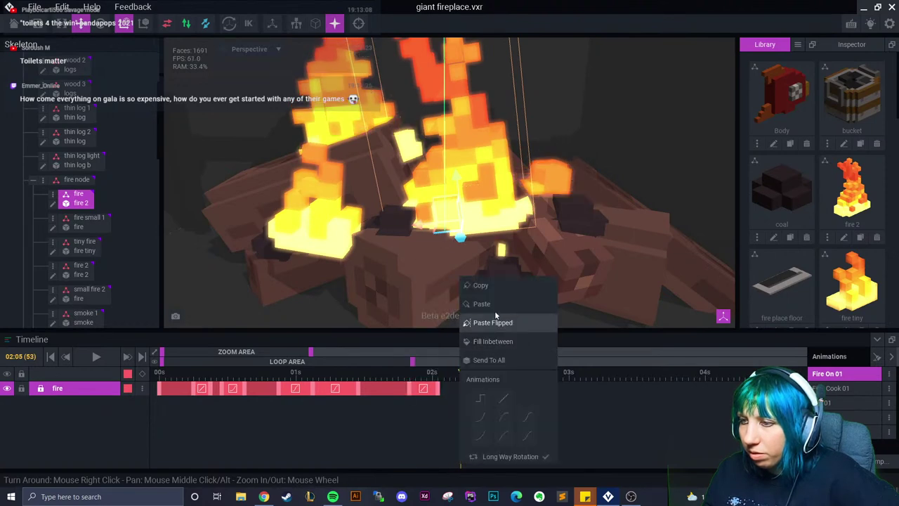
left_click(485, 304)
Raise the fire flames at 02:08 and set an easing curve on the 02:13 end keyframe
left_click(477, 372)
left_click_drag(462, 180, 462, 169)
left_click(489, 372)
left_click(506, 372)
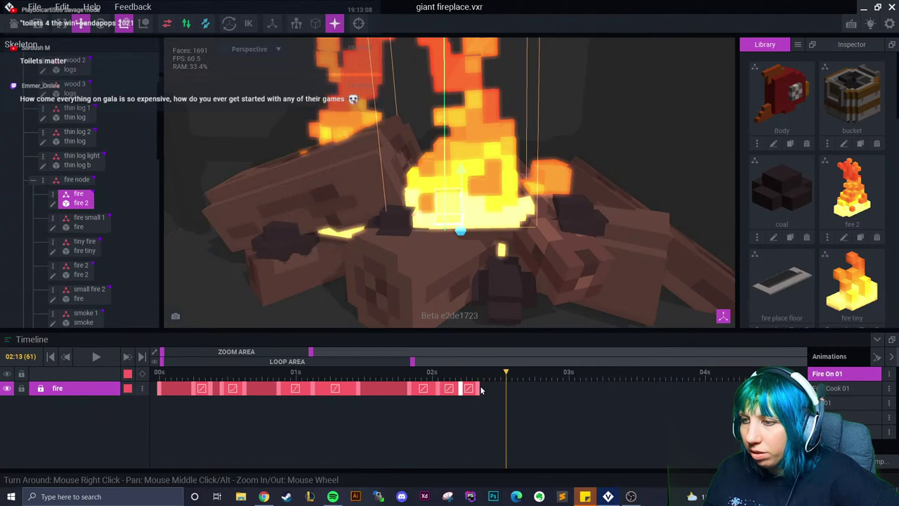
right_click(483, 389)
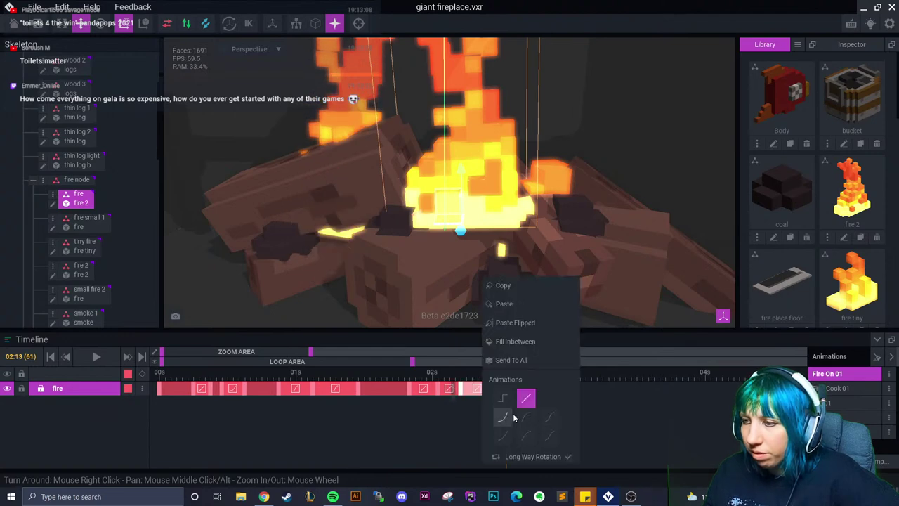
left_click(545, 421)
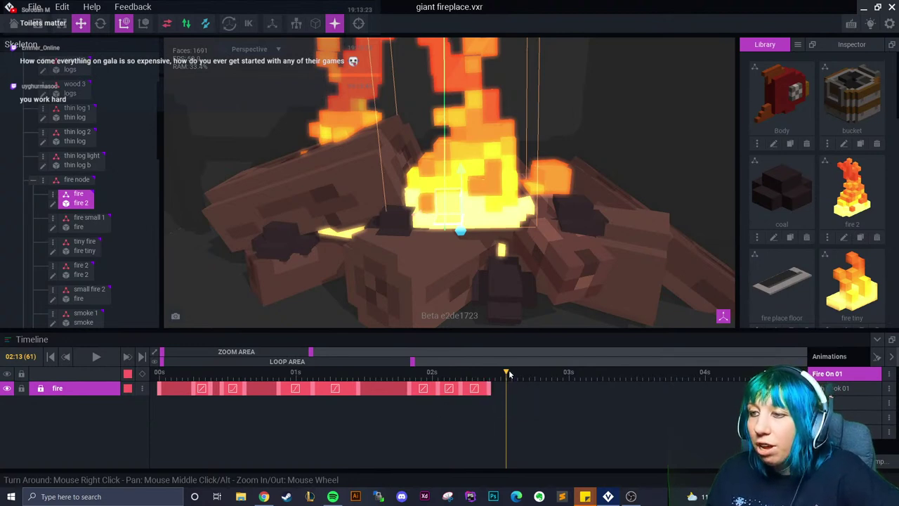
Lower and rotate the fire flames at 02:14, previewing the motion up to 02:19
left_click(509, 375)
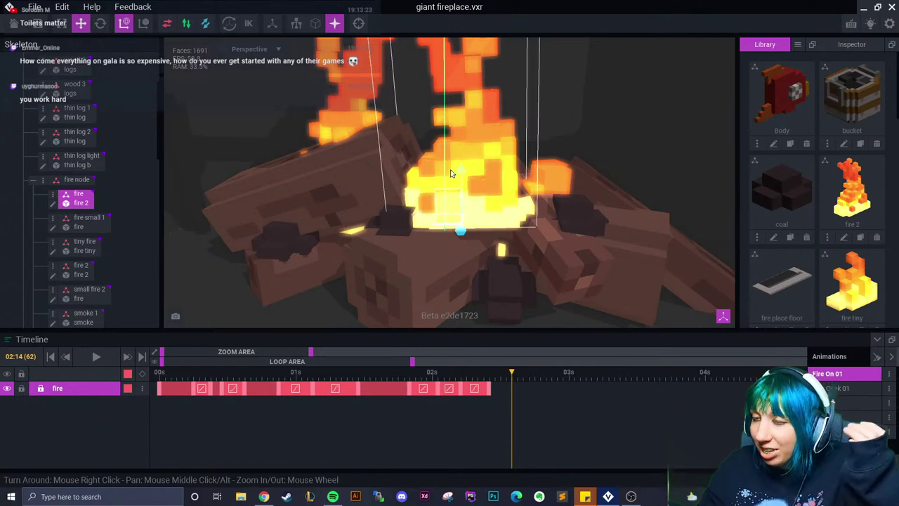
left_click_drag(461, 170, 465, 185)
left_click(508, 389)
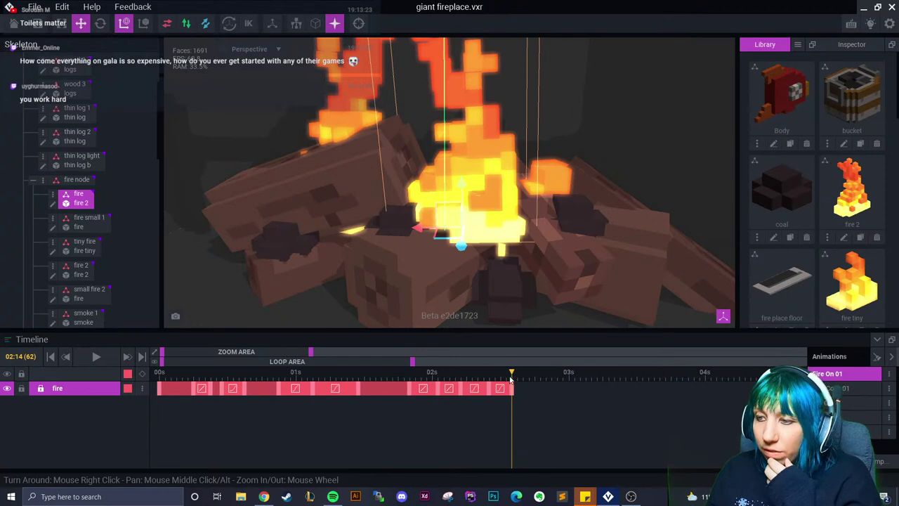
left_click_drag(511, 391, 512, 373)
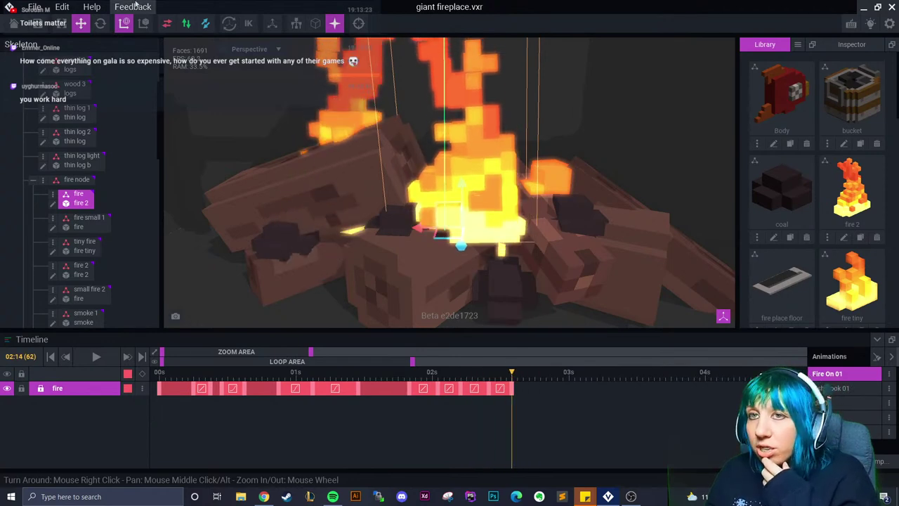
left_click(100, 23)
left_click_drag(448, 204, 480, 192)
left_click_drag(512, 379, 540, 403)
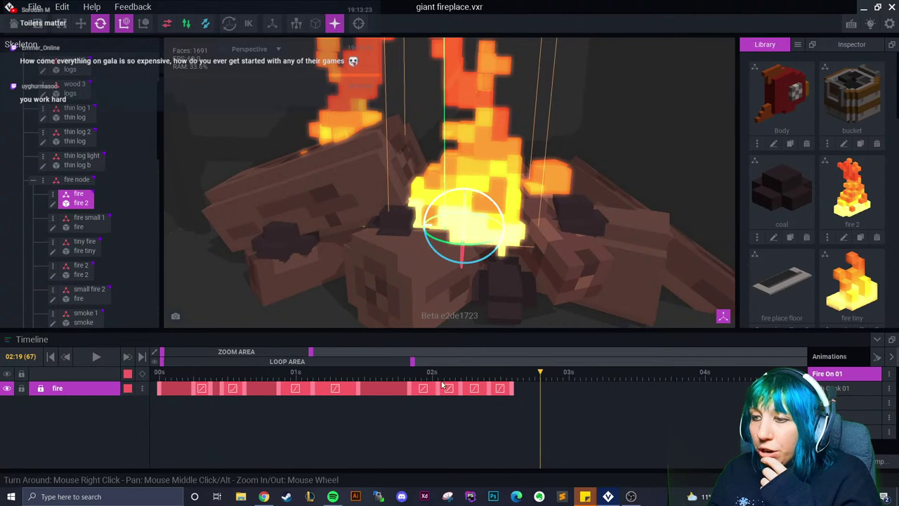
Copy the first fire keyframe and paste it at 02:19 to close the loop
right_click(160, 388)
left_click(176, 285)
right_click(539, 386)
left_click(576, 307)
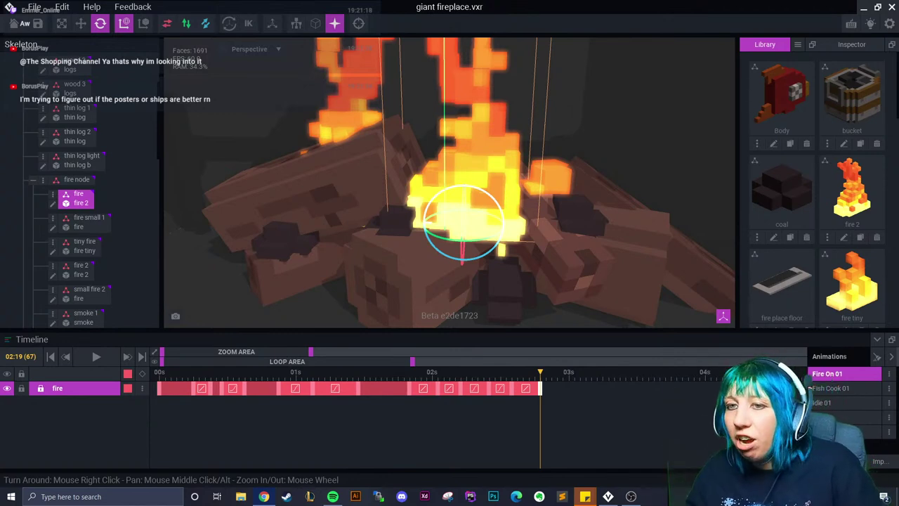
Replay the fire animation, paste the first fire keyframe at 02:22 instead, then switch to the browser
left_click_drag(528, 390, 328, 391)
key("space")
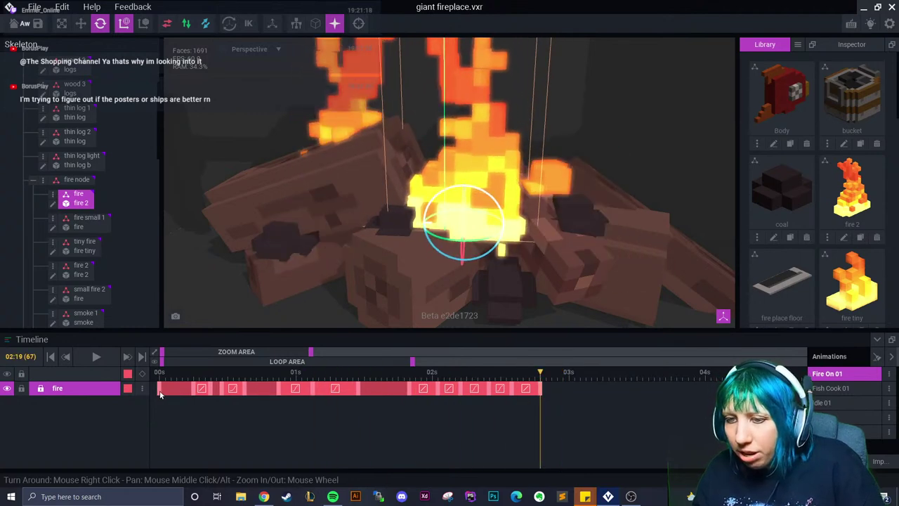
right_click(159, 390)
left_click(171, 285)
left_click_drag(549, 380, 543, 380)
right_click(556, 388)
left_click(580, 304)
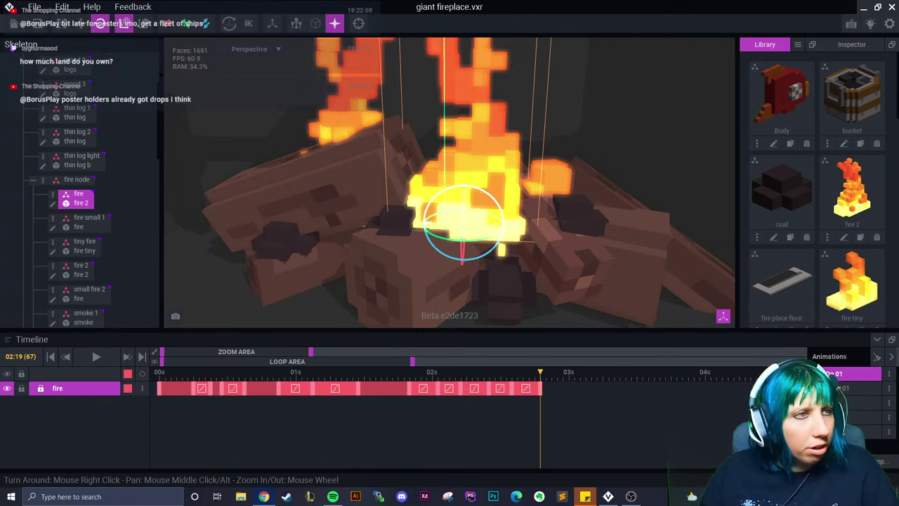
key("alt+Tab")
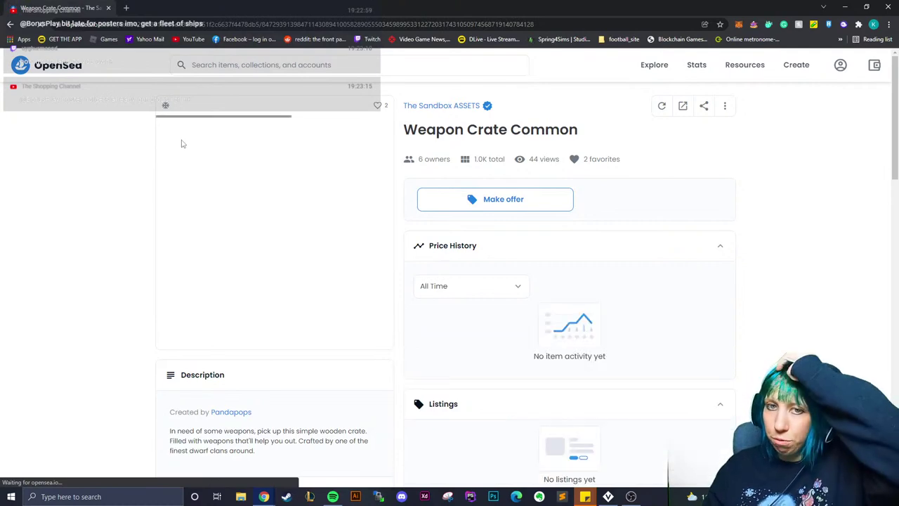
Rotate and enlarge the Weapon Crate Common 3D model, then check its 6 owners list
left_click_drag(220, 248, 204, 251)
left_click(204, 251)
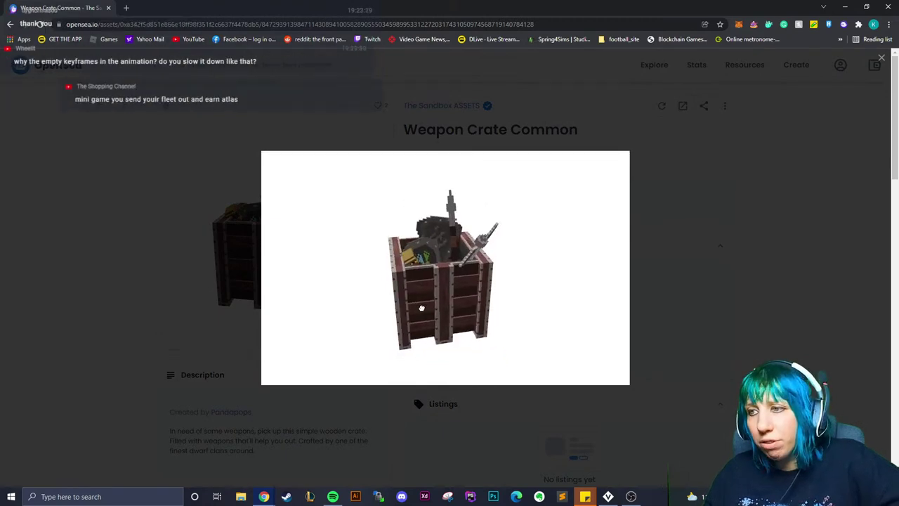
left_click(695, 239)
left_click(434, 159)
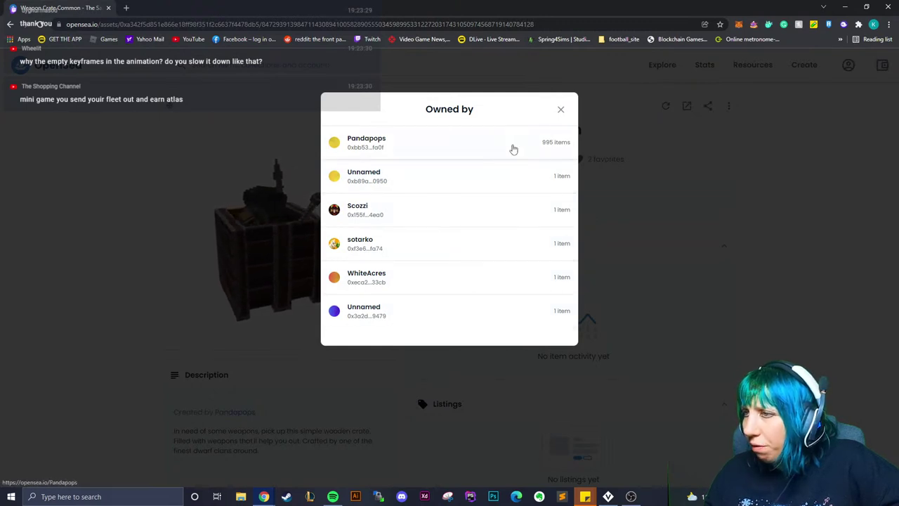
left_click(561, 108)
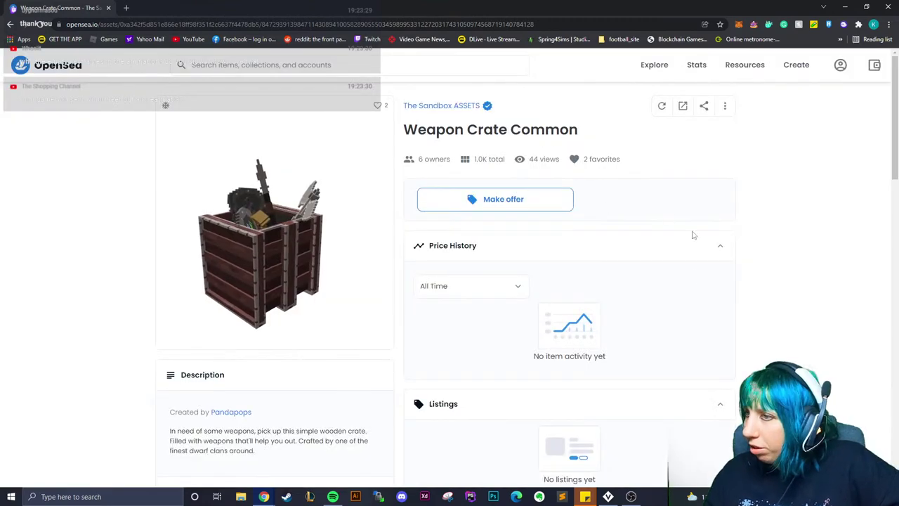
Scroll through the crate's Item Activity, enlarge its image, and return to VoxEdit
scroll(695, 295, "down", 7)
scroll(576, 330, "down", 1)
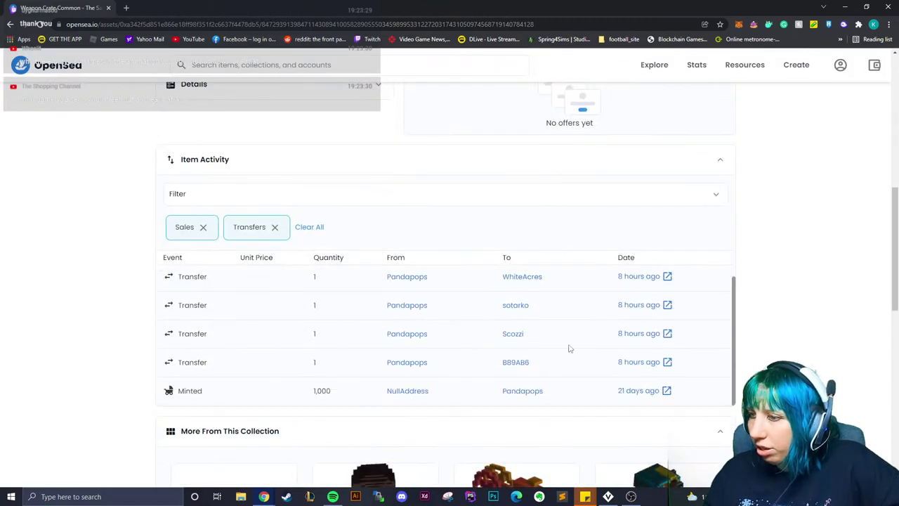
scroll(680, 342, "up", 5)
scroll(660, 258, "up", 2)
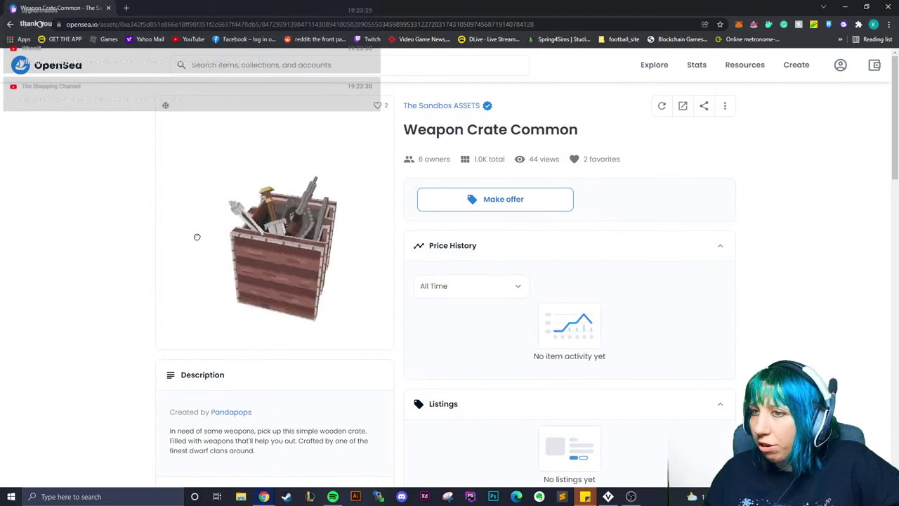
left_click(260, 246)
key("alt+Tab")
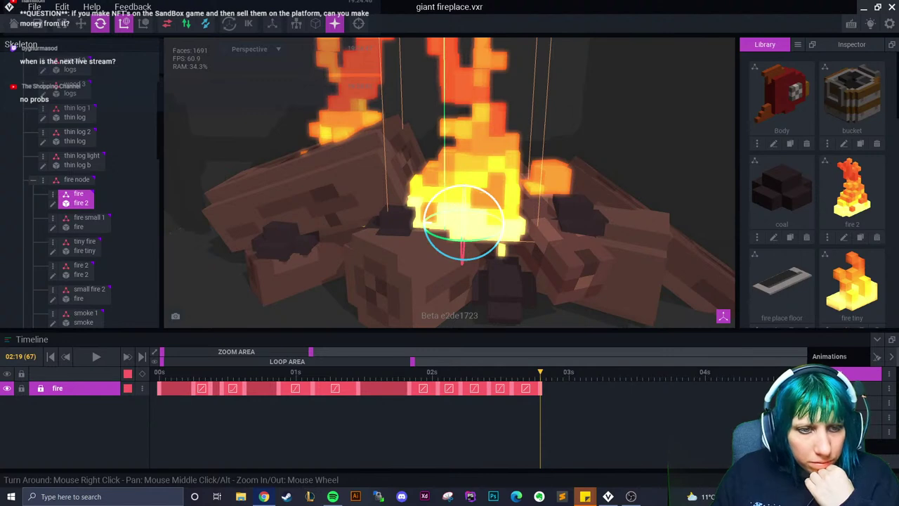
left_click(871, 497)
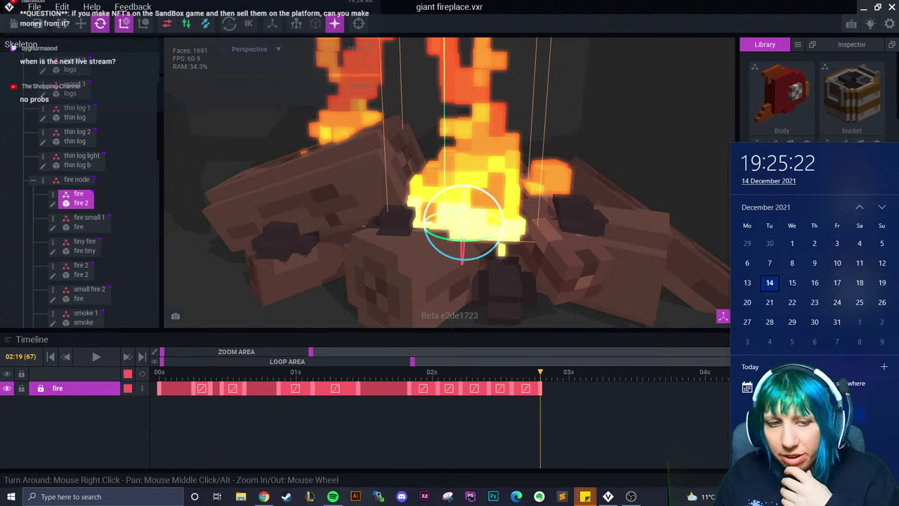
key("Escape")
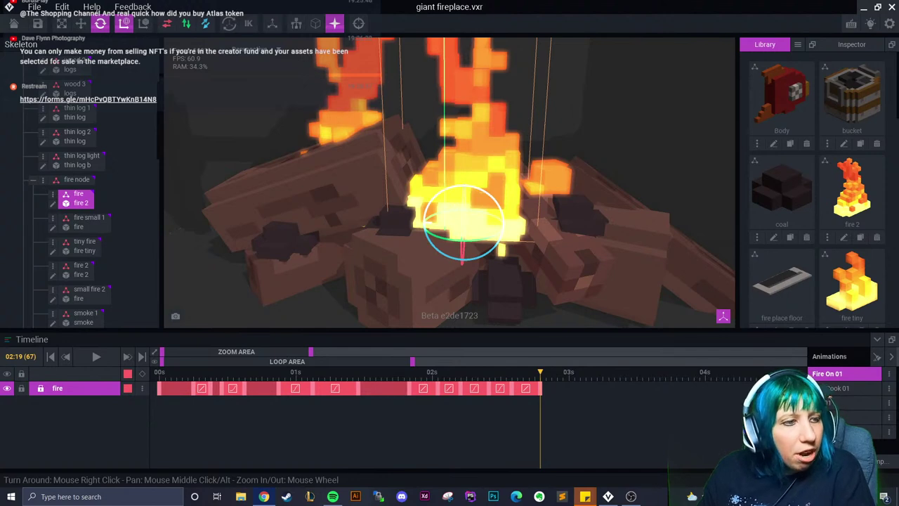
Switch to Fish Cook 01 and back to Fire On 01, go to frame 0, and select smoke 1
right_click_drag(449, 211, 428, 214)
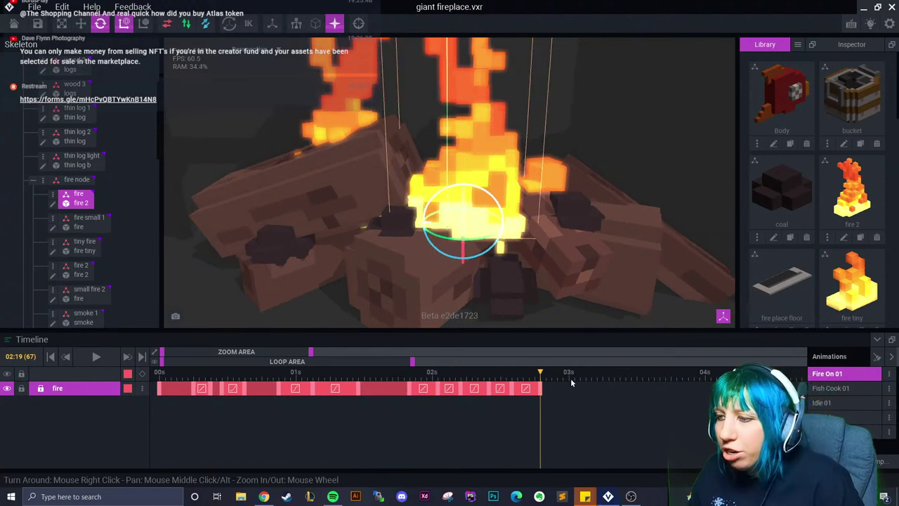
left_click(830, 388)
right_click_drag(554, 284, 493, 275)
scroll(551, 280, "down", 3)
left_click(829, 374)
scroll(493, 275, "up", 3)
left_click(51, 356)
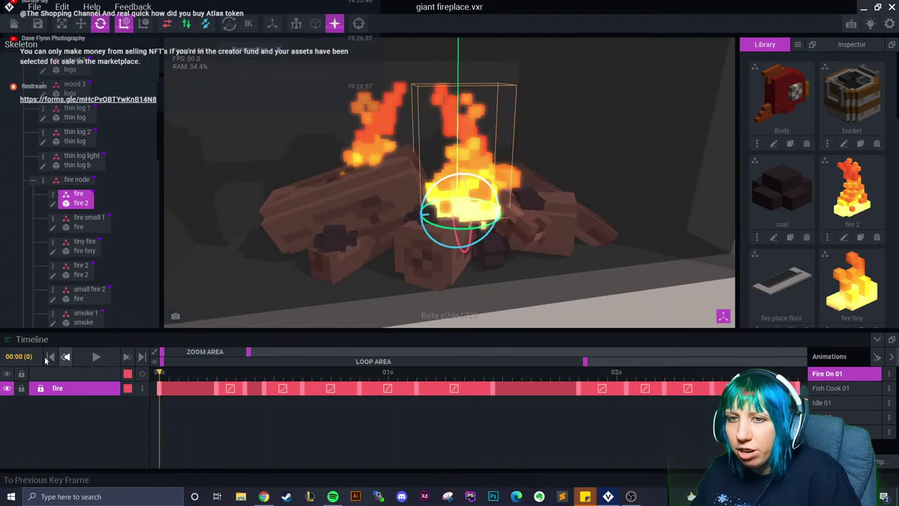
scroll(78, 225, "down", 1)
left_click(84, 261)
scroll(85, 261, "down", 2)
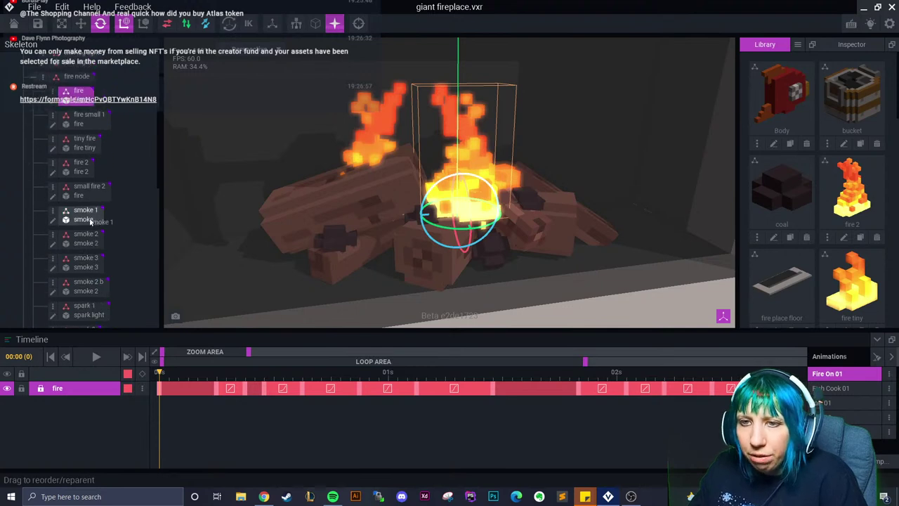
Copy smoke 1's frame 0 key and paste it at frame 8
left_click_drag(160, 374, 235, 373)
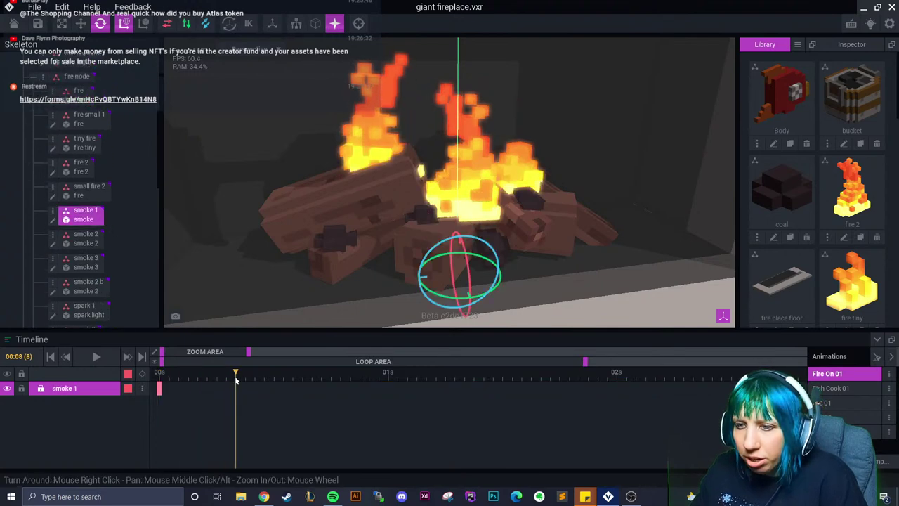
left_click(159, 391)
right_click(159, 390)
left_click(193, 285)
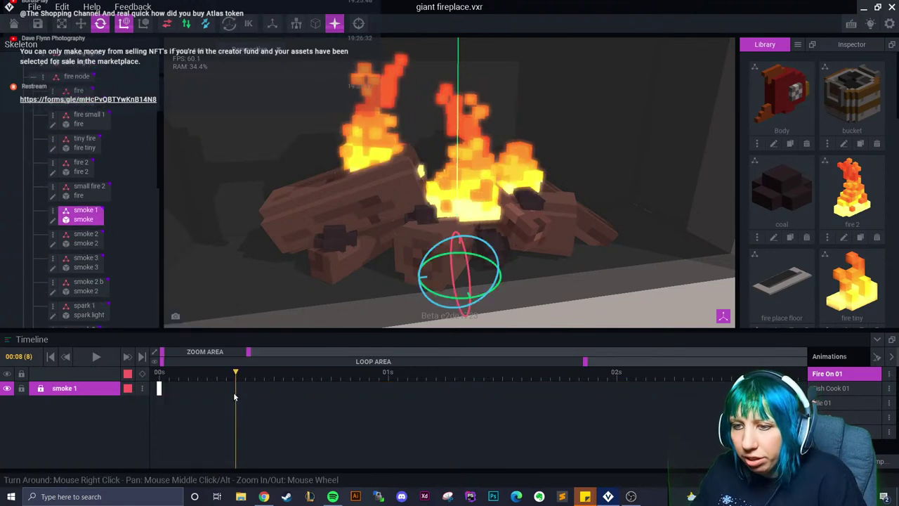
right_click(234, 391)
left_click(257, 303)
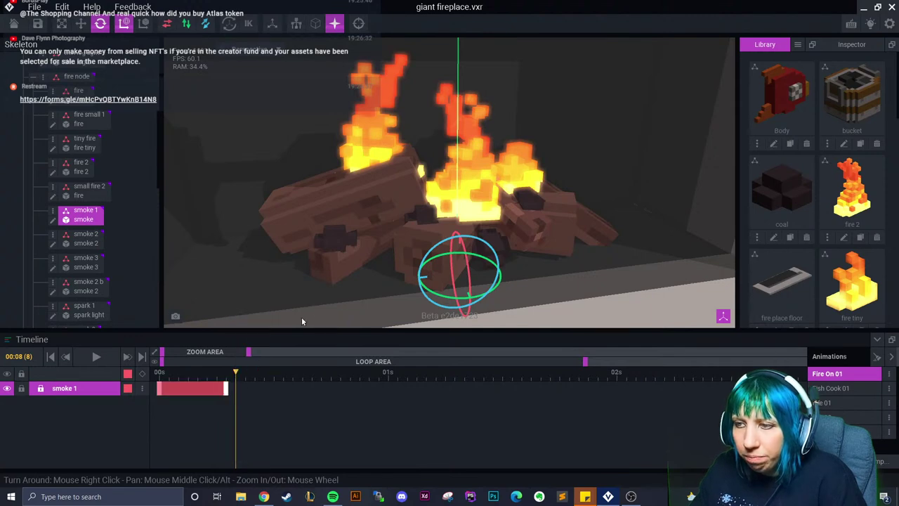
Raise smoke 1 above the fire at frame 8
key("w")
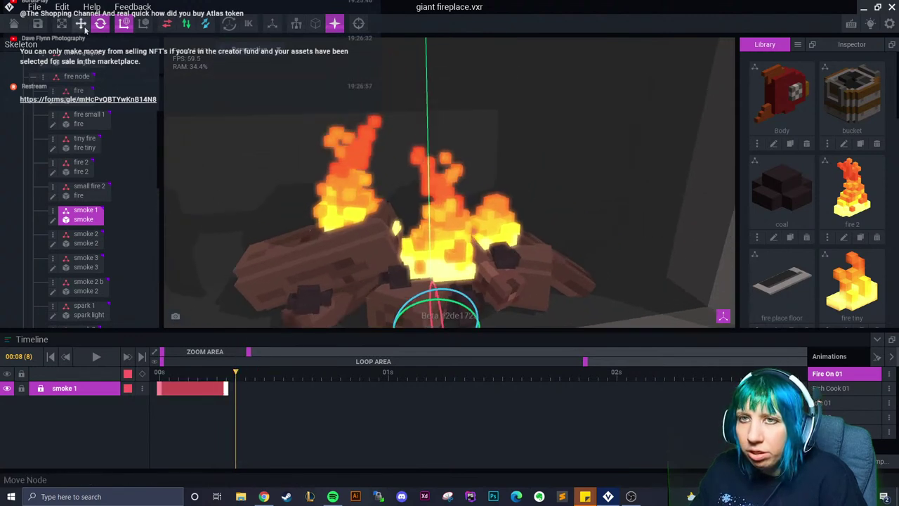
left_click_drag(431, 281, 462, 143)
mouse_move(478, 210)
right_mouse_down()
mouse_move(575, 98)
mouse_move(519, 211)
mouse_move(531, 220)
mouse_move(583, 201)
mouse_move(562, 194)
mouse_move(357, 304)
right_mouse_up()
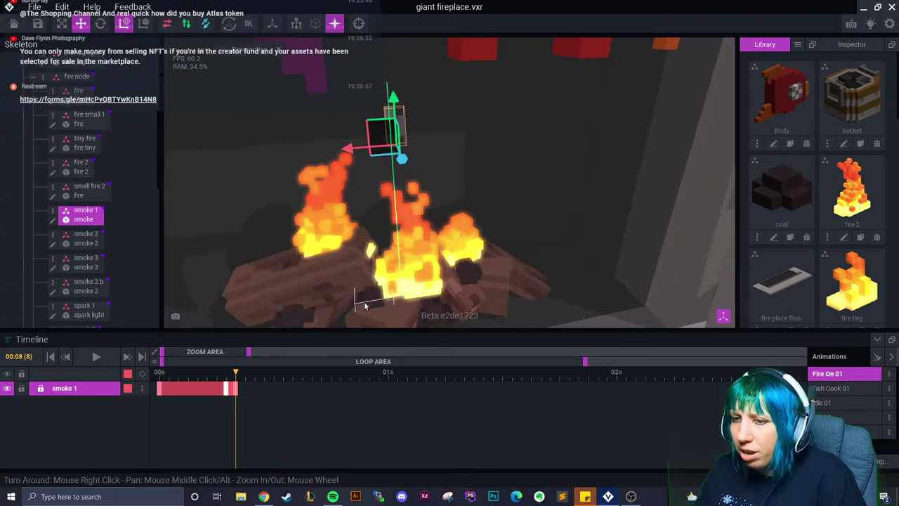
left_click_drag(236, 371, 235, 378)
scroll(397, 236, "up", 5)
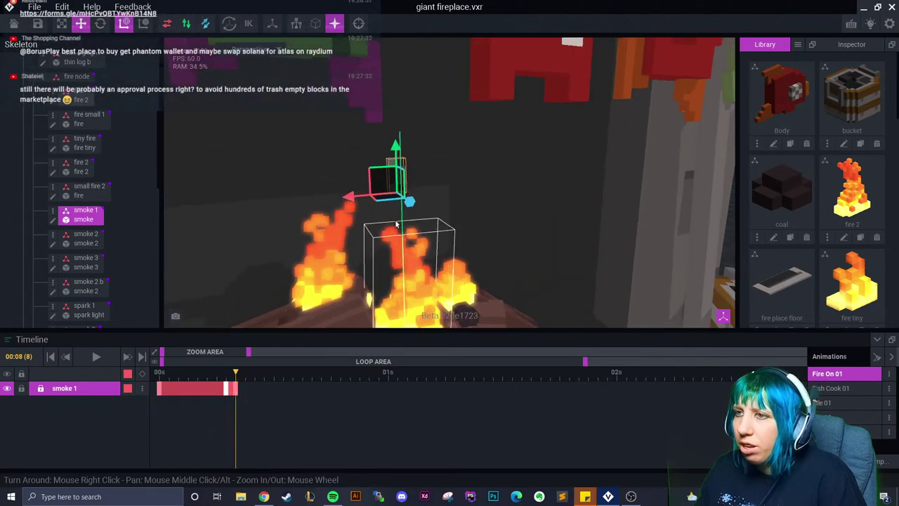
left_click_drag(390, 151, 387, 128)
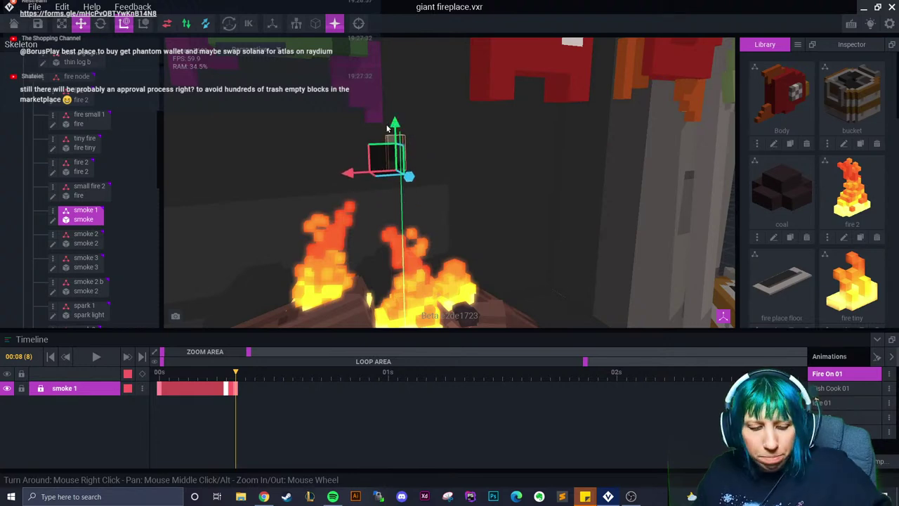
At frame 14, lift smoke 1 higher and tilt it
left_click_drag(236, 377, 321, 380)
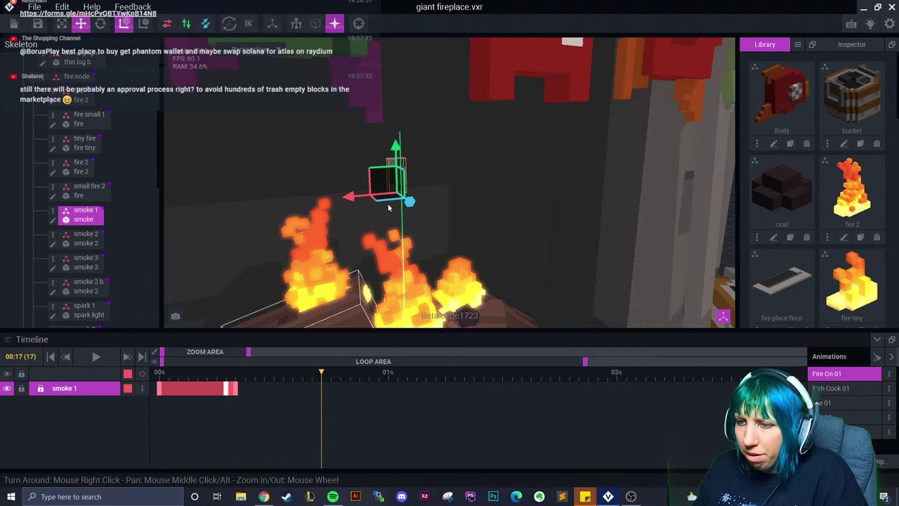
left_click_drag(397, 146, 406, 63)
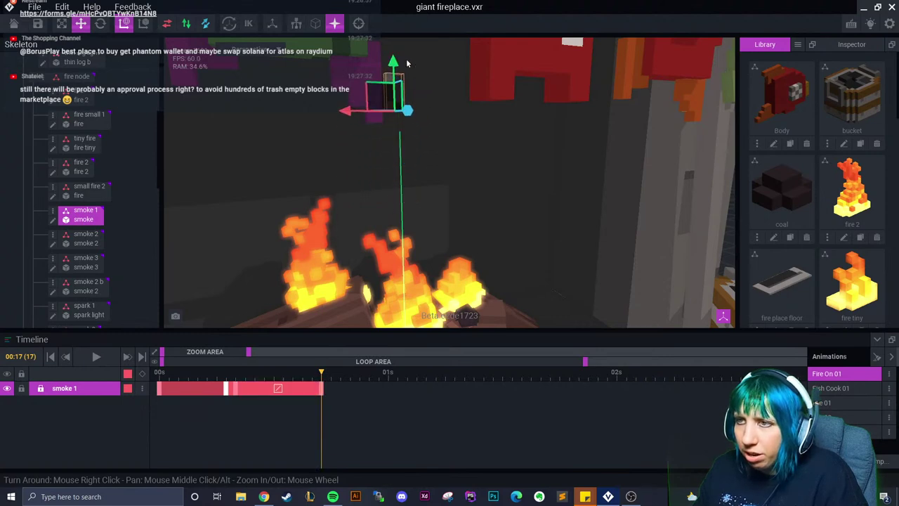
right_click_drag(393, 183, 374, 172)
left_click(100, 23)
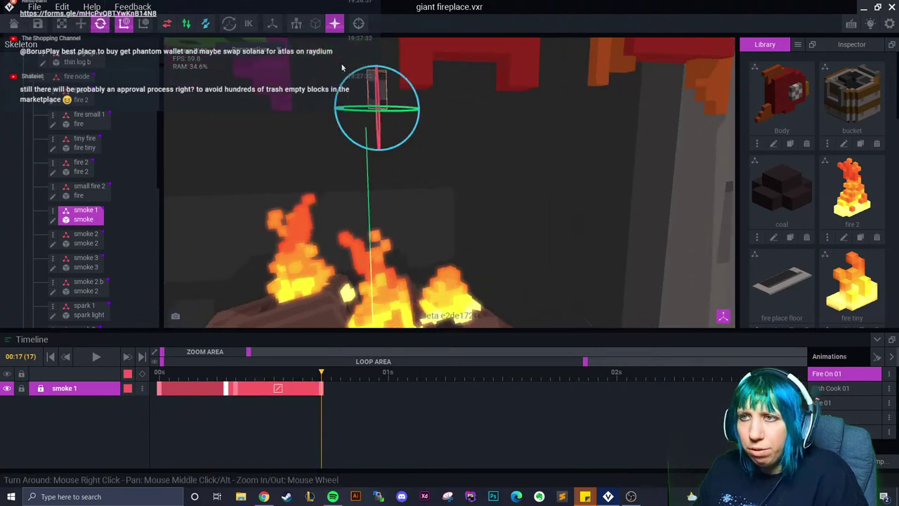
left_click_drag(344, 77, 365, 87)
Change the easing of smoke 1's frame 17 key and tilt the bone about 13.7°
left_click(237, 391)
left_click_drag(237, 390, 321, 391)
right_click(308, 392)
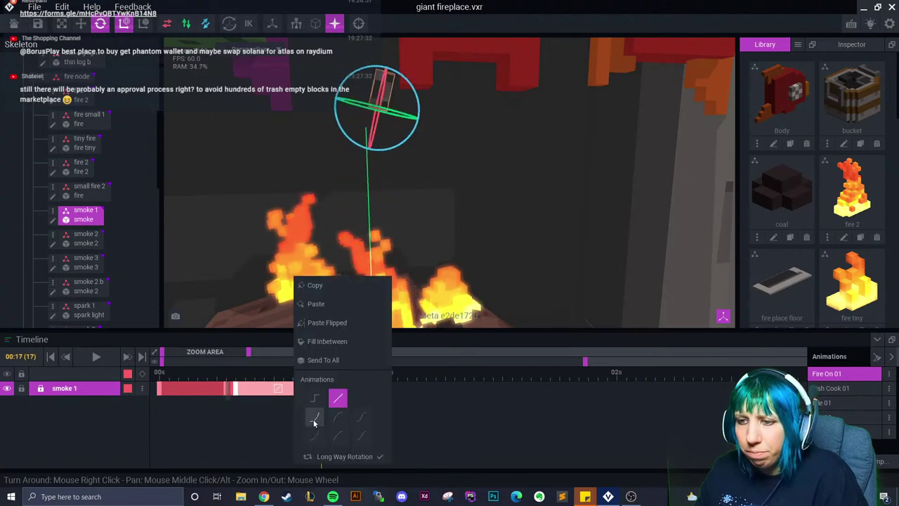
left_click(314, 422)
left_click_drag(229, 386, 361, 383)
left_click_drag(420, 91, 357, 86)
Shift smoke 1's later keyframes earlier on the timeline and preview the motion
left_click(81, 23)
scroll(356, 146, "down", 2)
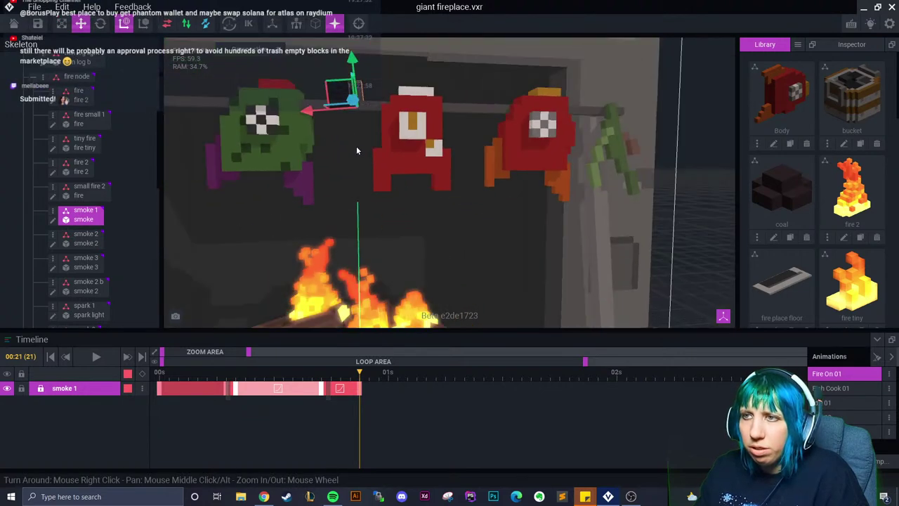
scroll(356, 146, "down", 3)
left_click_drag(361, 374, 379, 381)
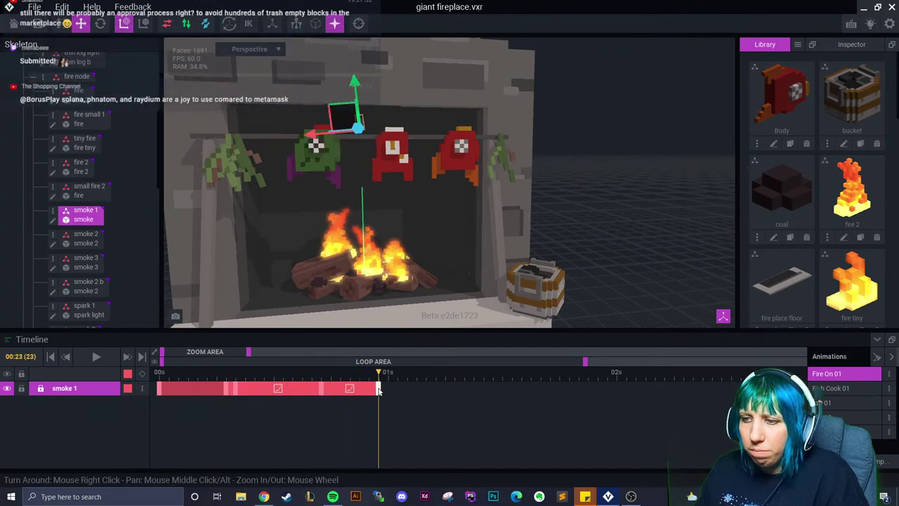
left_click_drag(321, 389, 282, 390)
left_click_drag(380, 388, 322, 388)
left_click_drag(266, 387, 333, 392)
Raise smoke 1 at frame 19, paste its pose at frame 20, and select smoke 2
left_click(340, 371)
left_click_drag(345, 94, 344, 59)
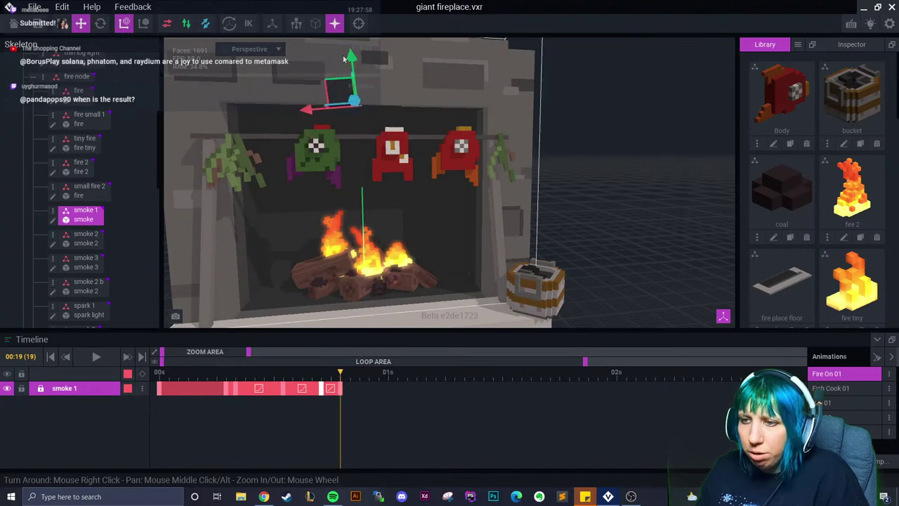
right_click(229, 387)
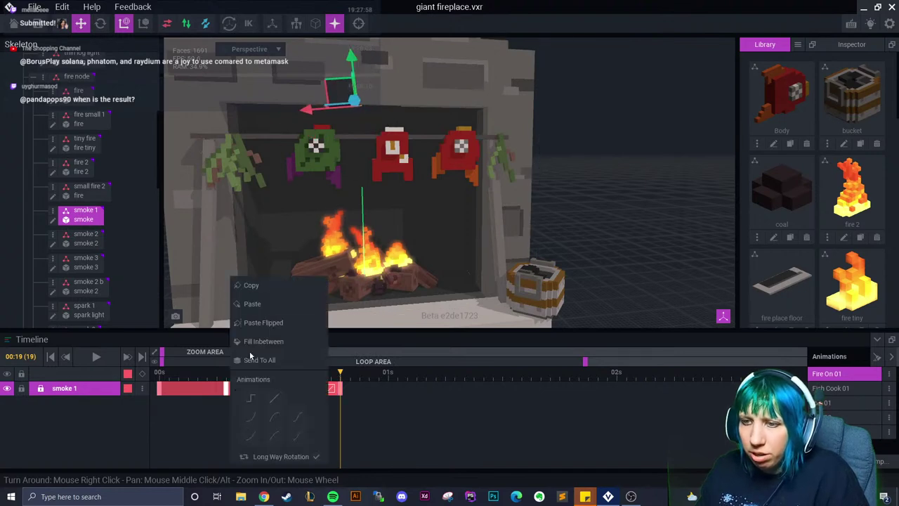
left_click(252, 303)
left_click(348, 370)
right_click(347, 388)
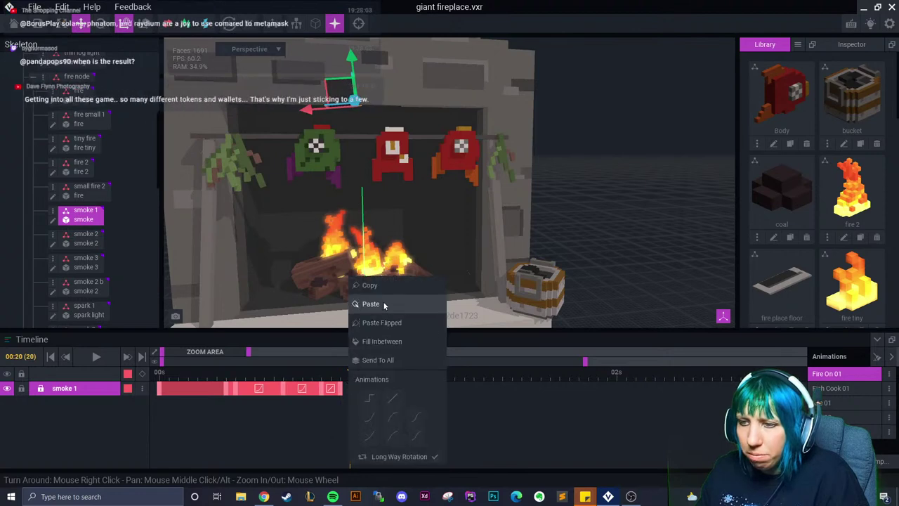
left_click(384, 304)
left_click(87, 238)
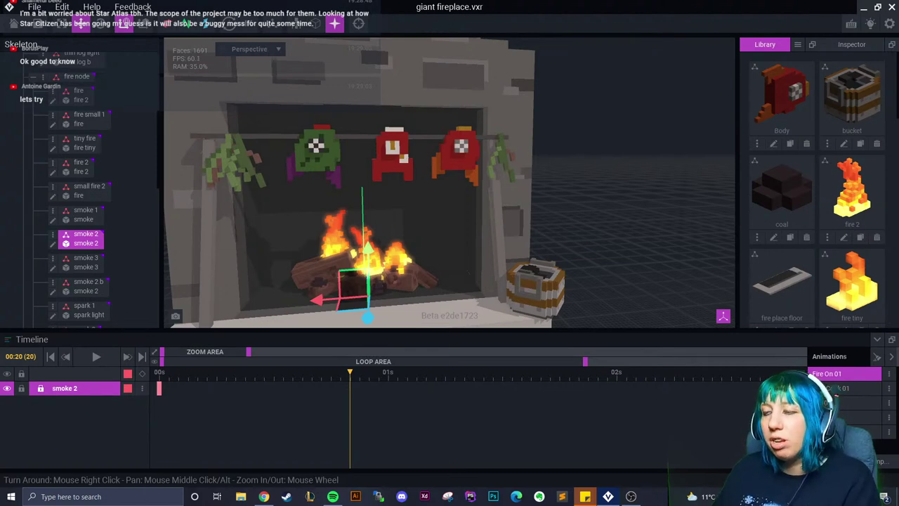
left_click_drag(214, 379, 147, 409)
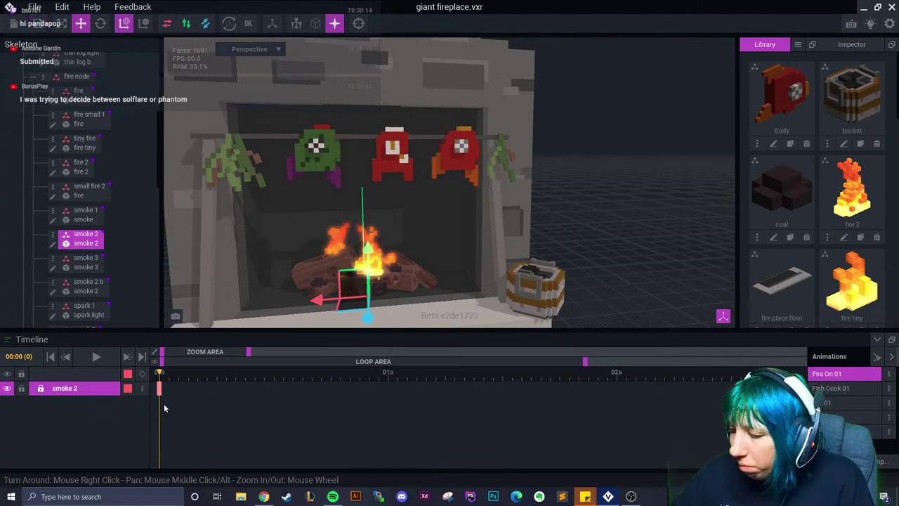
Copy smoke 2's frame 0 key and paste it flipped at frame 6
key("f")
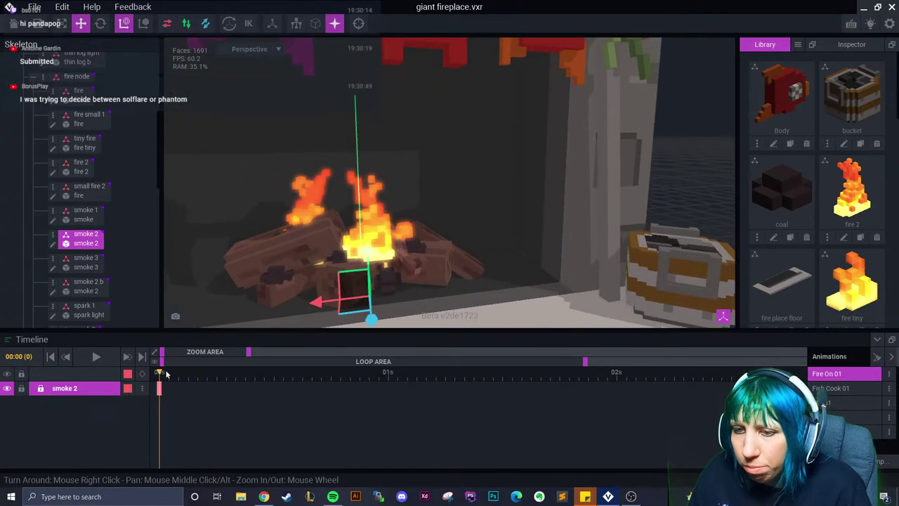
left_click_drag(160, 373, 216, 377)
right_click(216, 386)
left_click(160, 388)
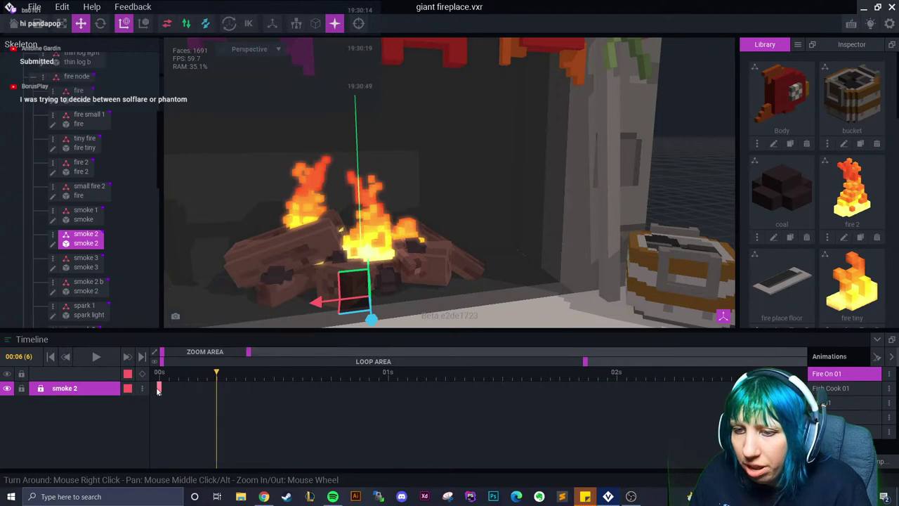
right_click(159, 388)
left_click(205, 285)
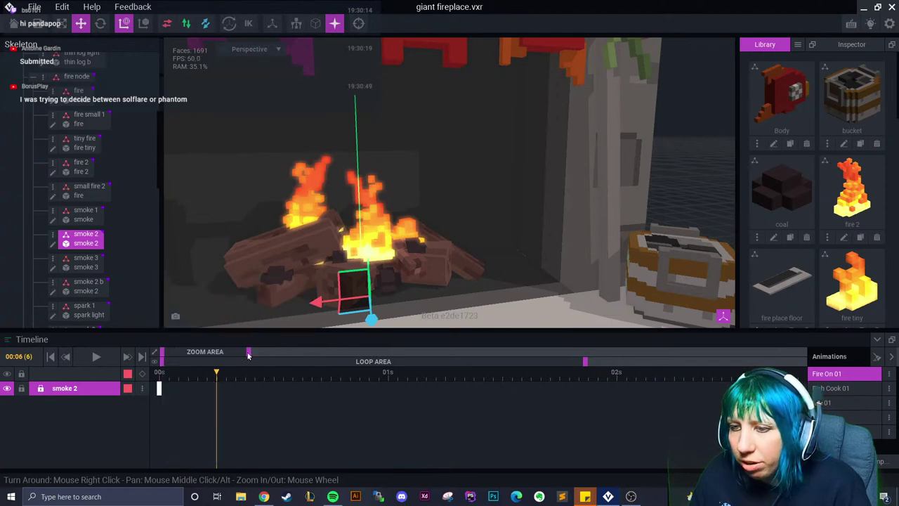
right_click(217, 386)
left_click(240, 325)
Raise smoke 2 and shift it left at frame 7
left_click(226, 373)
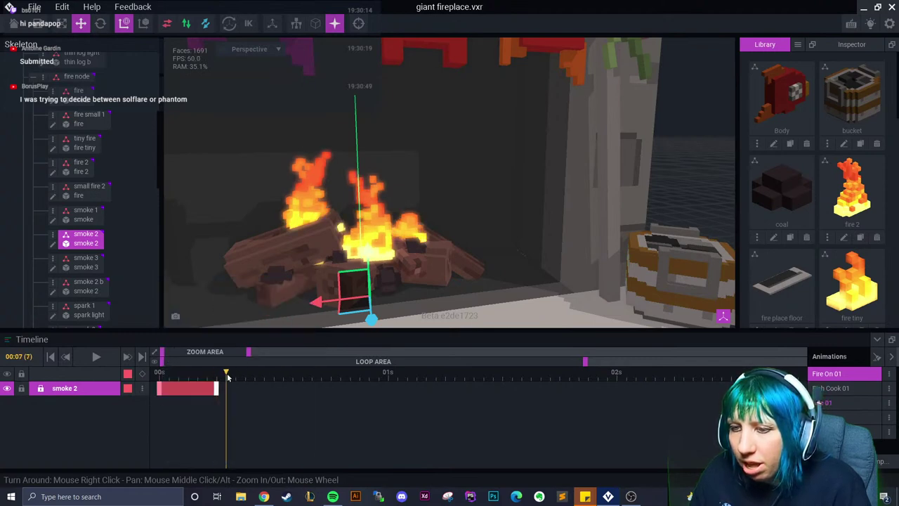
left_click_drag(365, 253, 374, 113)
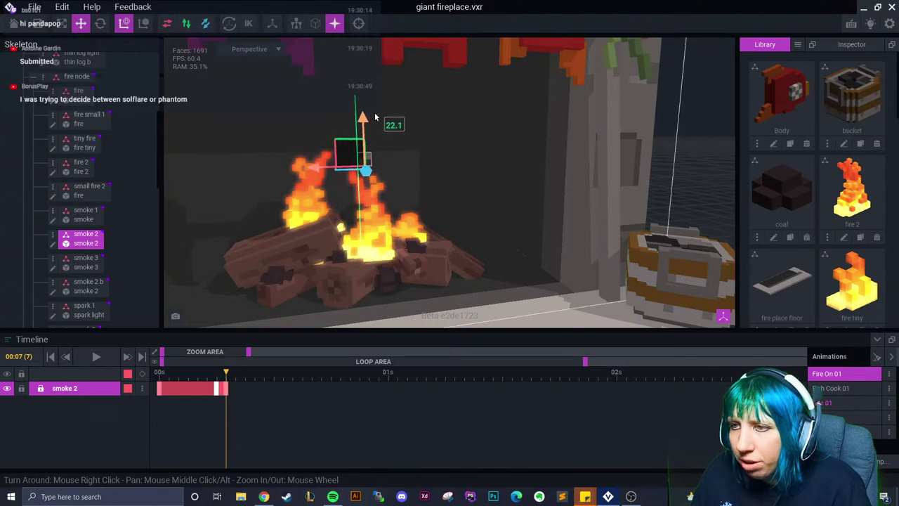
left_click_drag(316, 166, 238, 166)
left_click_drag(289, 126, 289, 111)
scroll(323, 175, "up", 5)
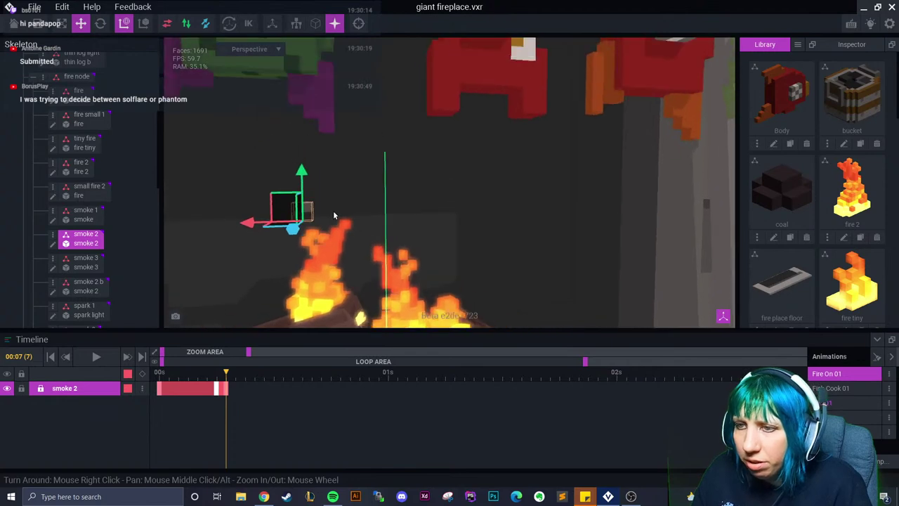
right_click_drag(282, 311, 463, 166)
scroll(467, 172, "up", 6)
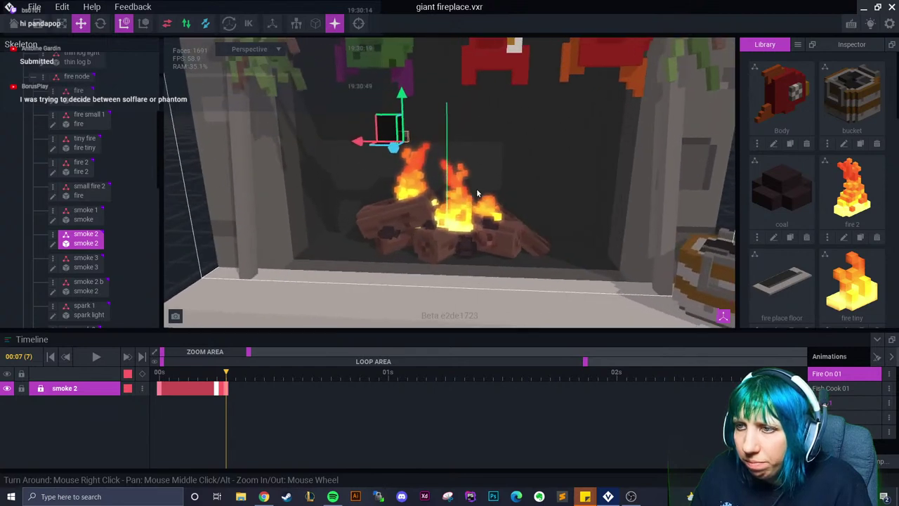
Raise smoke 2 further at frame 11 and replay frames 7–11 to check the rise
left_click(250, 376)
left_click(264, 376)
left_click_drag(372, 76, 372, 37)
left_click_drag(264, 376, 226, 386)
key("Right")
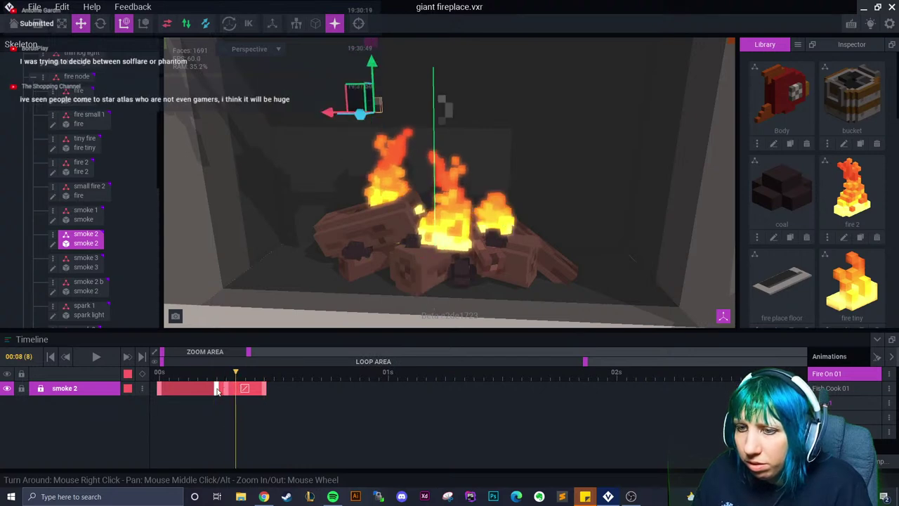
left_click_drag(227, 379, 264, 379)
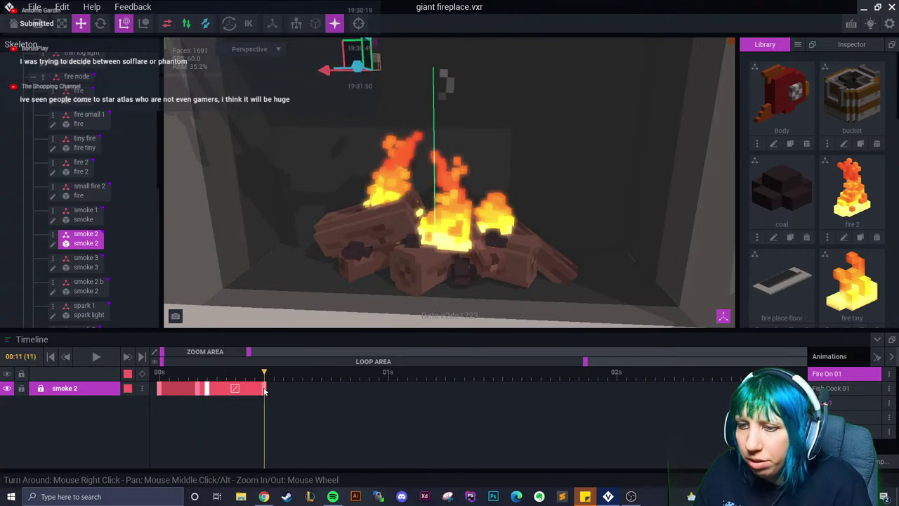
At frame 14, tilt smoke 2 and raise it higher
right_click(239, 392)
left_click(255, 394)
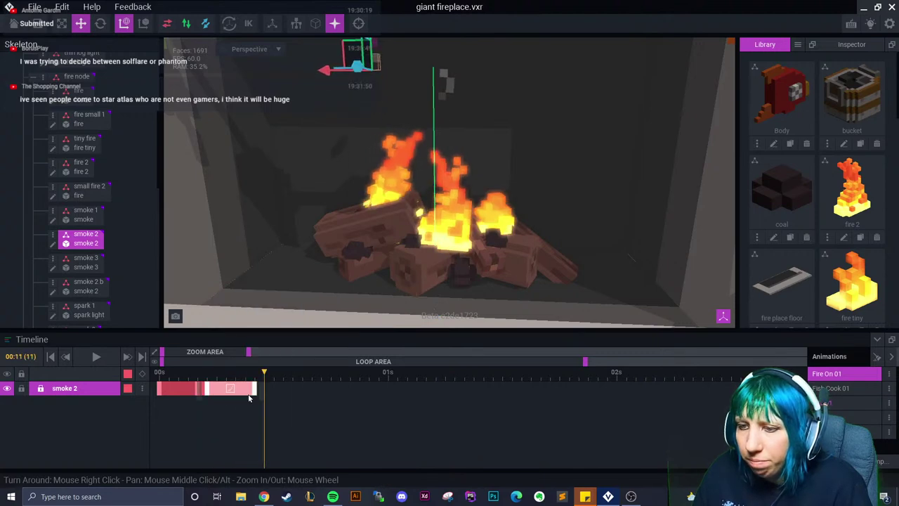
left_click(226, 383)
left_click_drag(226, 372, 292, 373)
key("e")
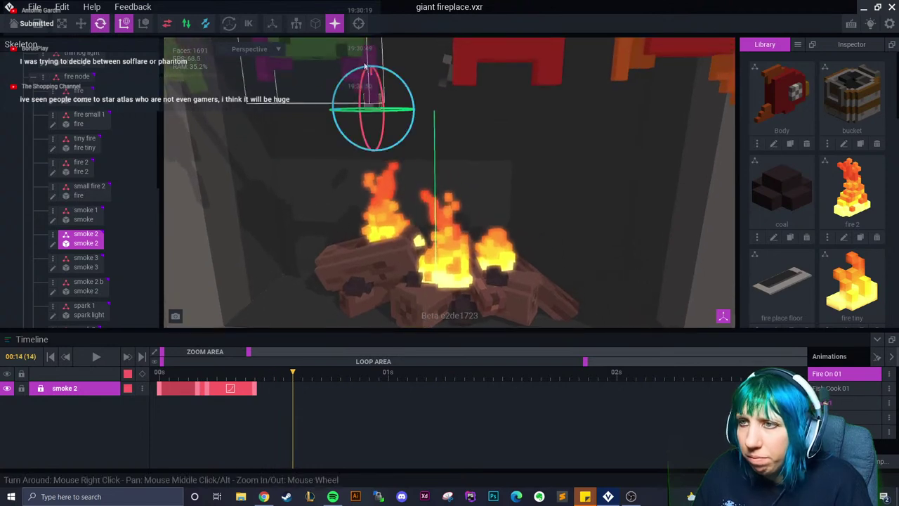
left_click_drag(397, 76, 319, 72)
key("w")
left_click_drag(373, 71, 379, 67)
Raise smoke 2 at frame 10, then rotate it and move it up-left at frame 18
left_click_drag(297, 381, 254, 384)
left_click_drag(344, 174, 355, 104)
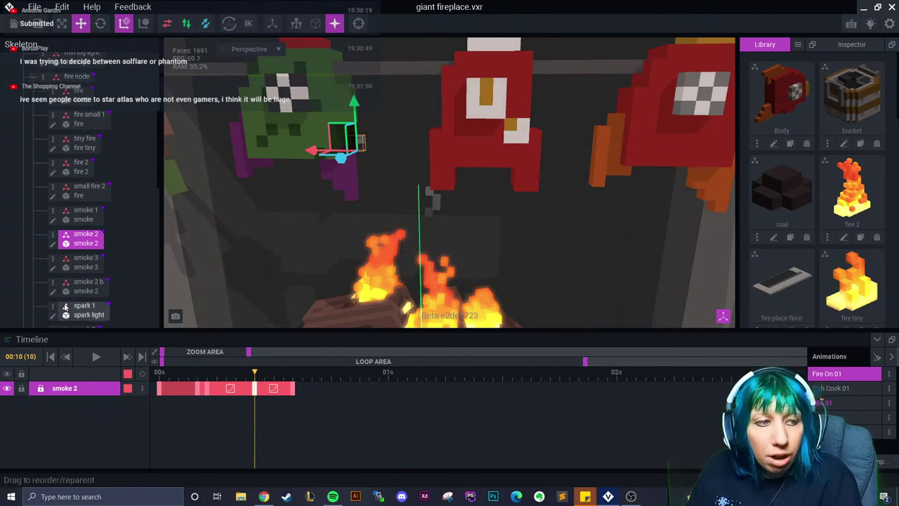
left_click_drag(255, 374, 332, 379)
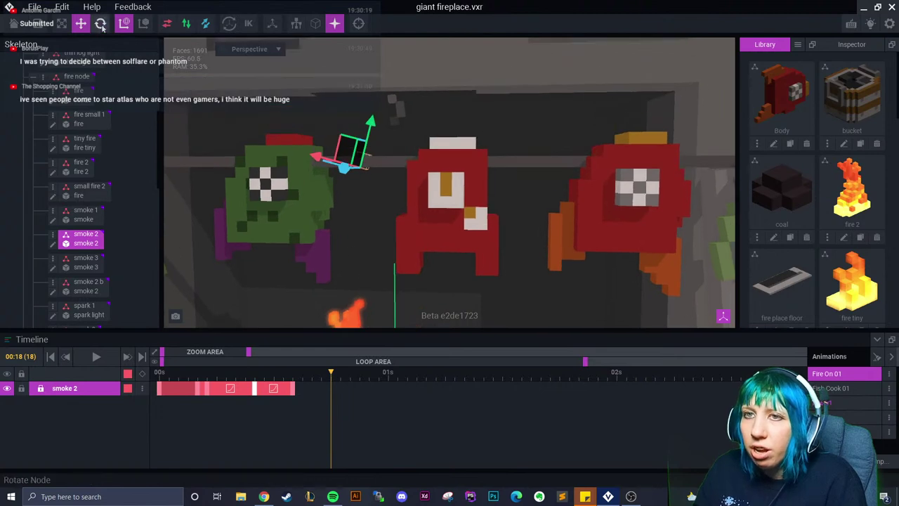
left_click(101, 24)
left_click_drag(345, 136, 360, 148)
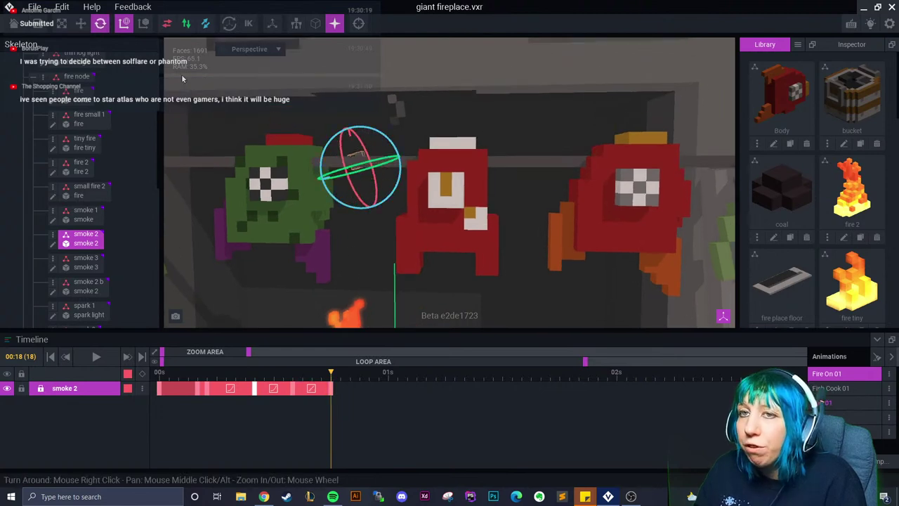
left_click(82, 23)
left_click(351, 156)
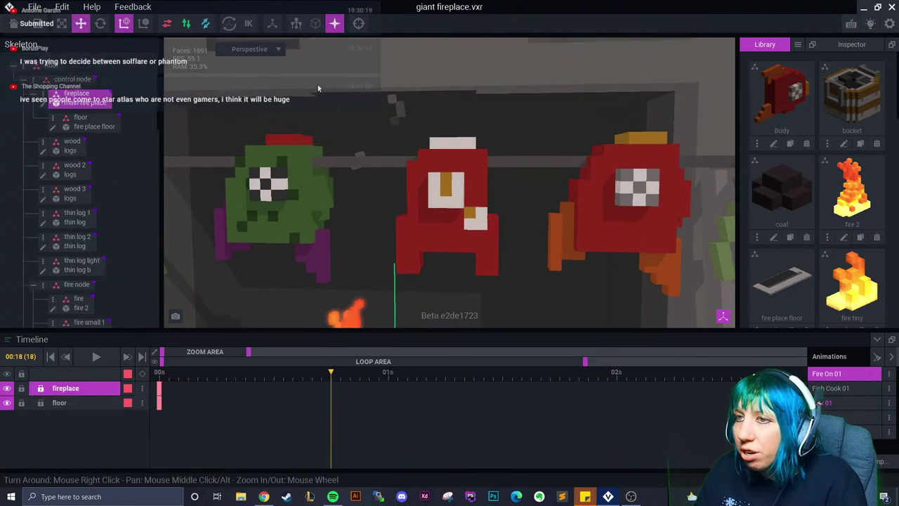
left_click(360, 152)
left_click_drag(360, 152, 310, 47)
left_click(341, 372)
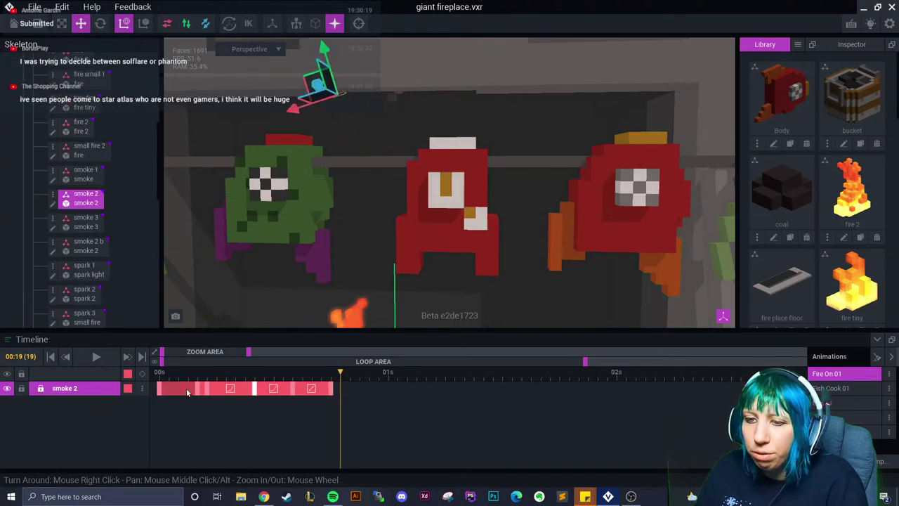
Copy a smoke 2 keyframe, paste it at frame 19, and reframe the view on the fireplace
right_click(199, 392)
left_click(218, 285)
right_click(341, 390)
left_click(377, 324)
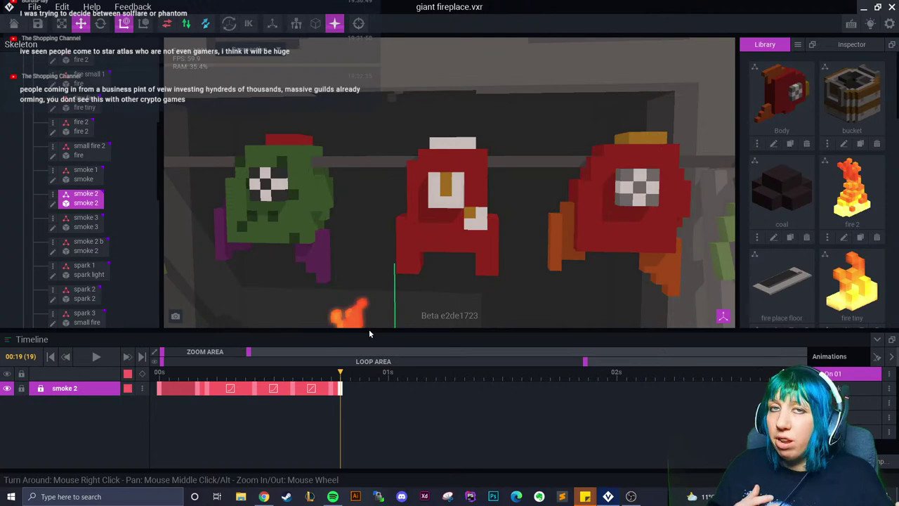
scroll(369, 309, "down", 3)
right_click_drag(369, 309, 379, 263)
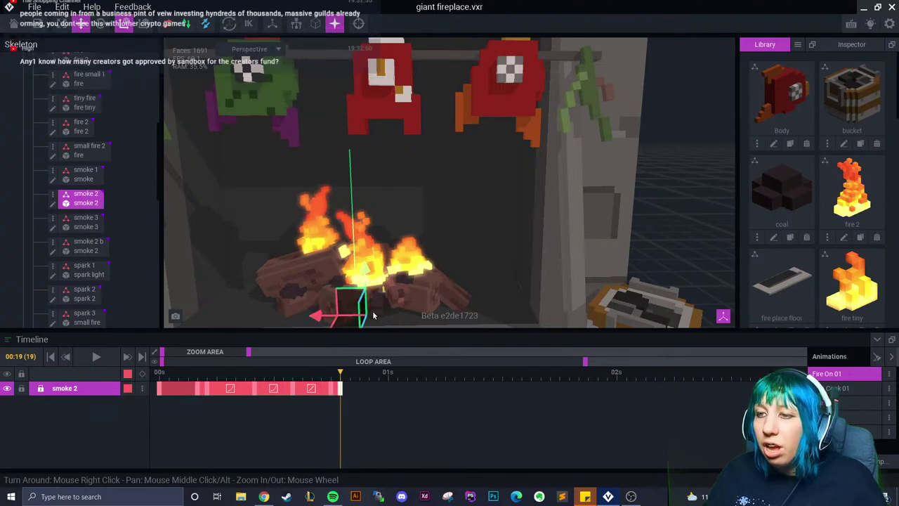
scroll(434, 272, "up", 1)
scroll(434, 272, "up", 1)
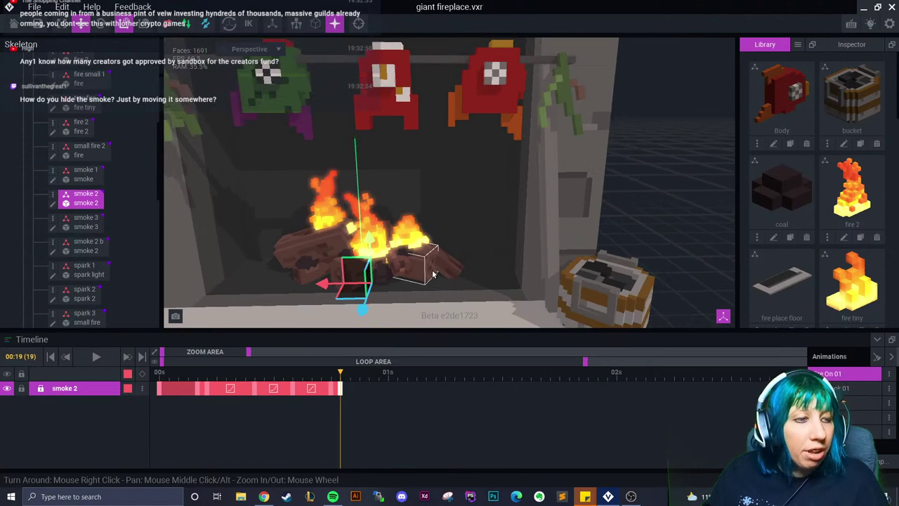
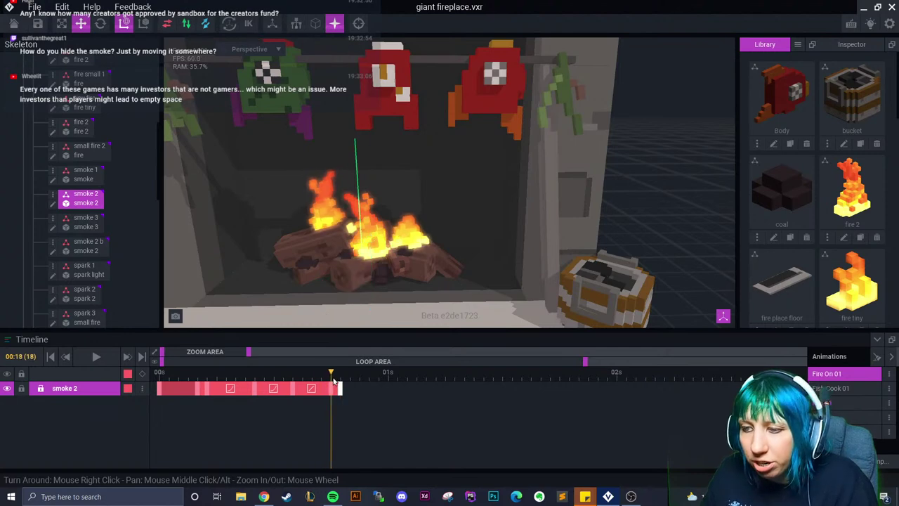
Select smoke 3 and paste the copied start keyframe onto its track
left_click(86, 221)
left_click_drag(344, 384, 260, 379)
right_click(159, 390)
left_click(160, 388)
right_click(265, 383)
left_click(286, 303)
Raise smoke 3 upward on the next frame and fine-tune its height
key("Right")
left_click_drag(323, 288, 395, 174)
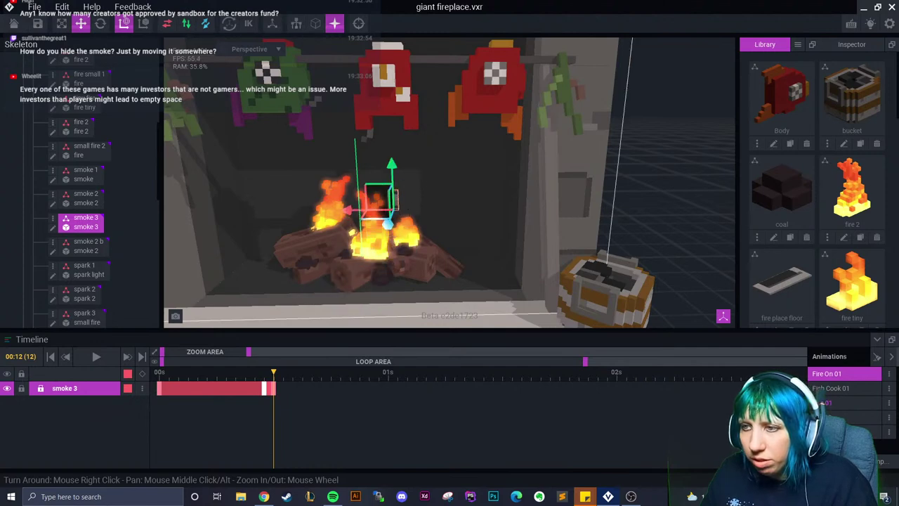
scroll(379, 223, "up", 5)
left_click_drag(312, 225, 315, 229)
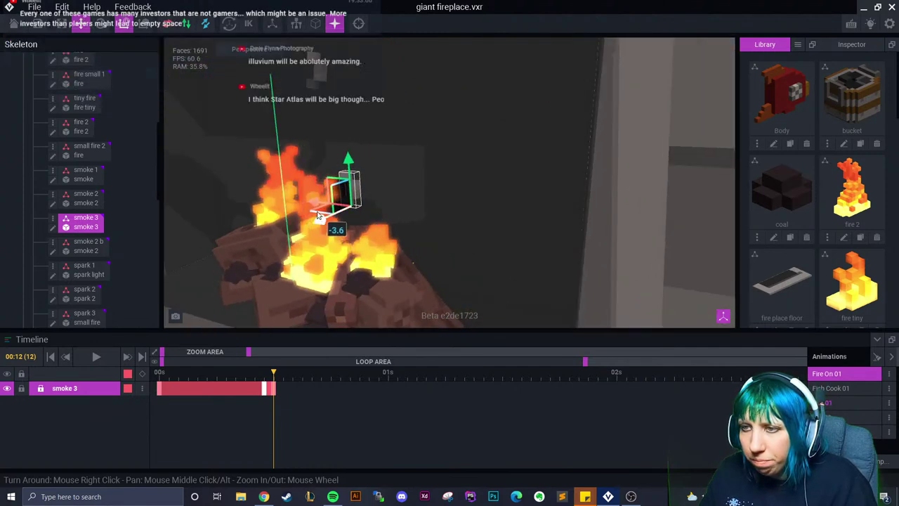
scroll(338, 212, "up", 3)
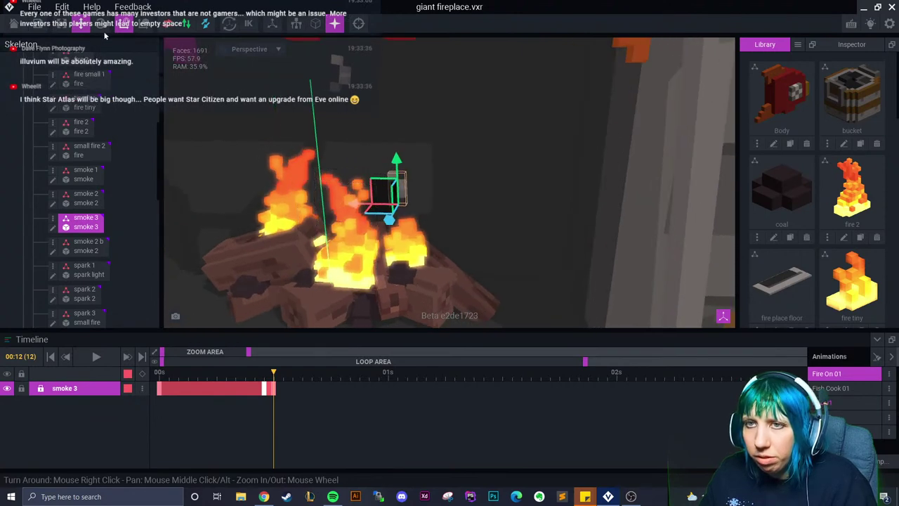
left_click(273, 373)
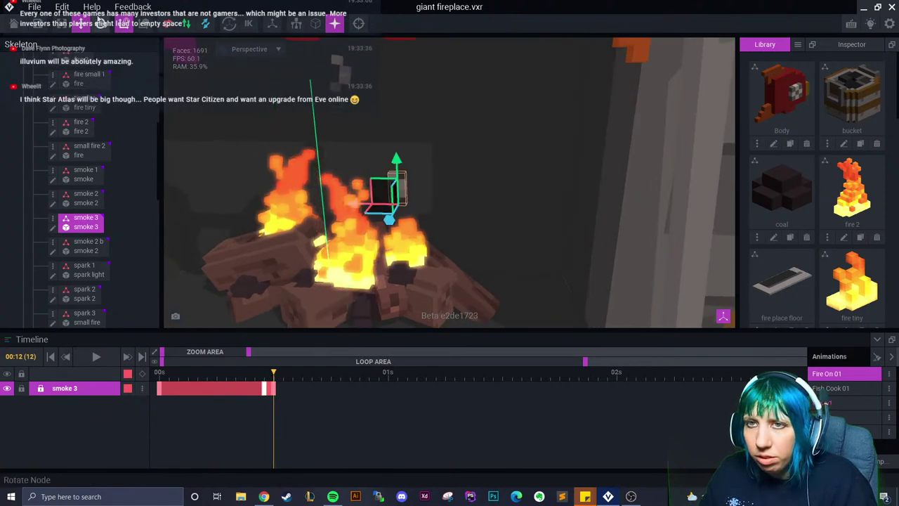
Tilt smoke 3 to about 351 degrees at frame 16 and lift it higher
key("e")
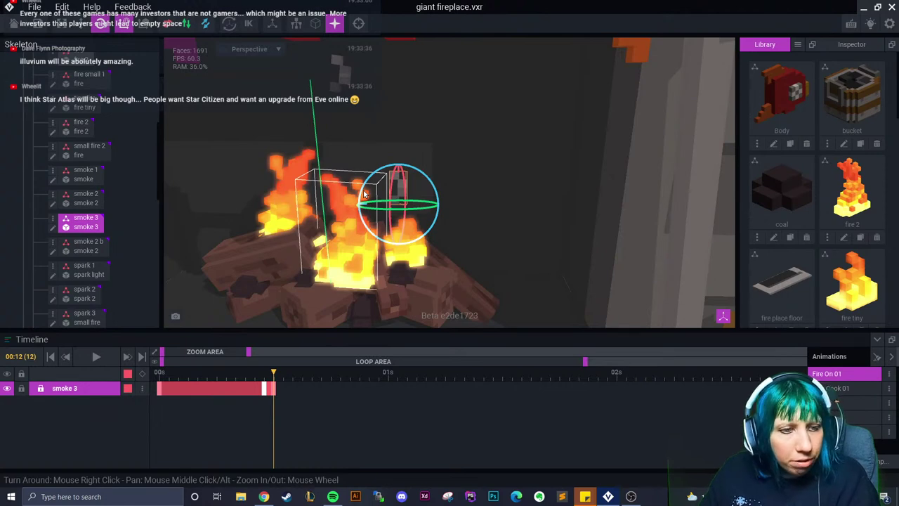
key("Right")
key("Right")
key("Right")
key("Right")
key("Right")
key("Left")
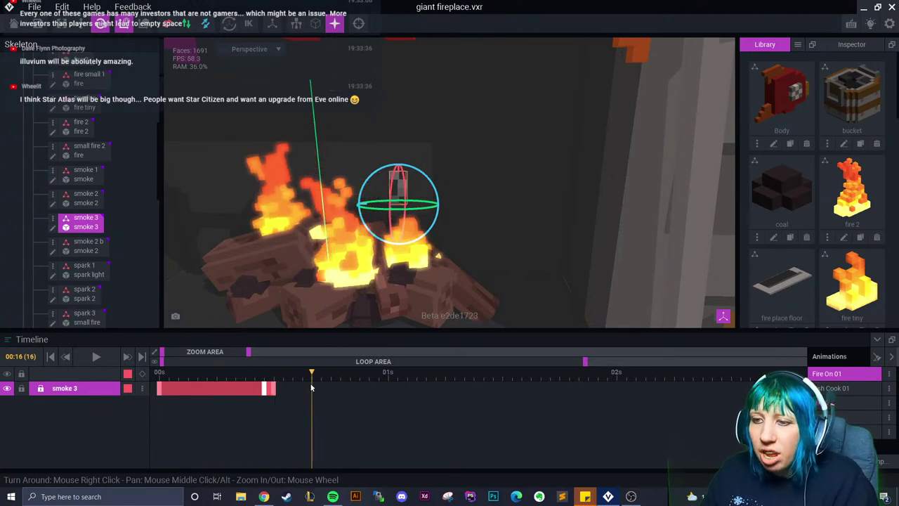
left_click_drag(398, 172, 367, 123)
key("w")
right_click_drag(367, 123, 366, 266)
After the frame-14 keyframe, raise smoke 3 further to add a new keyframe
left_click(292, 388)
right_click(292, 387)
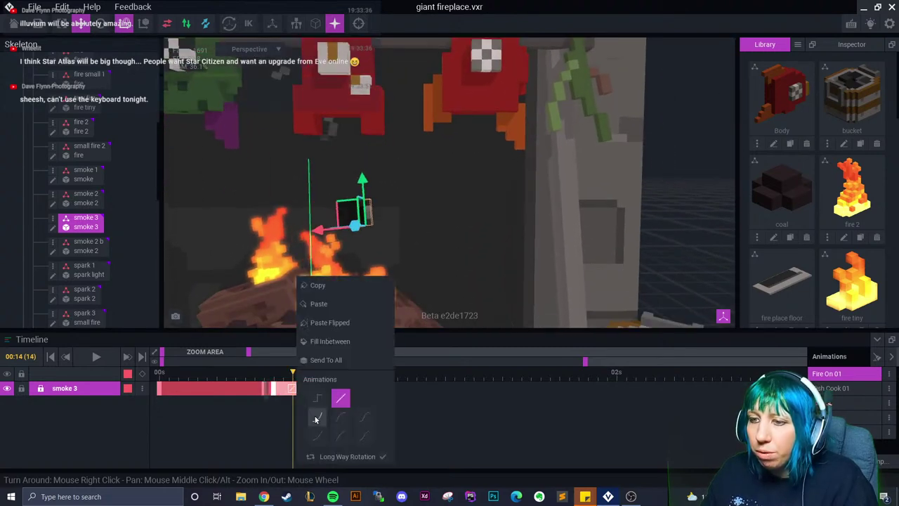
left_click_drag(292, 388, 347, 388)
left_click_drag(349, 198, 362, 151)
At the one-second frame, rotate smoke 3 and lift it high above the fire
left_click(100, 23)
left_click_drag(351, 385, 387, 386)
right_click_drag(376, 210, 375, 240)
left_click_drag(373, 228, 390, 237)
left_click(81, 23)
left_click_drag(342, 198, 388, 70)
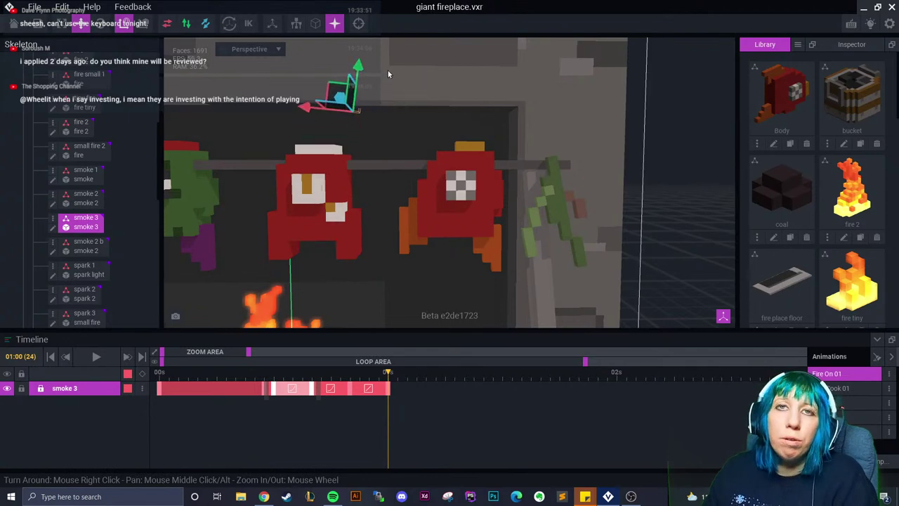
Give the last keyframe an eased curve and stretch smoke 3's keyframes out to frame 27
right_click(377, 391)
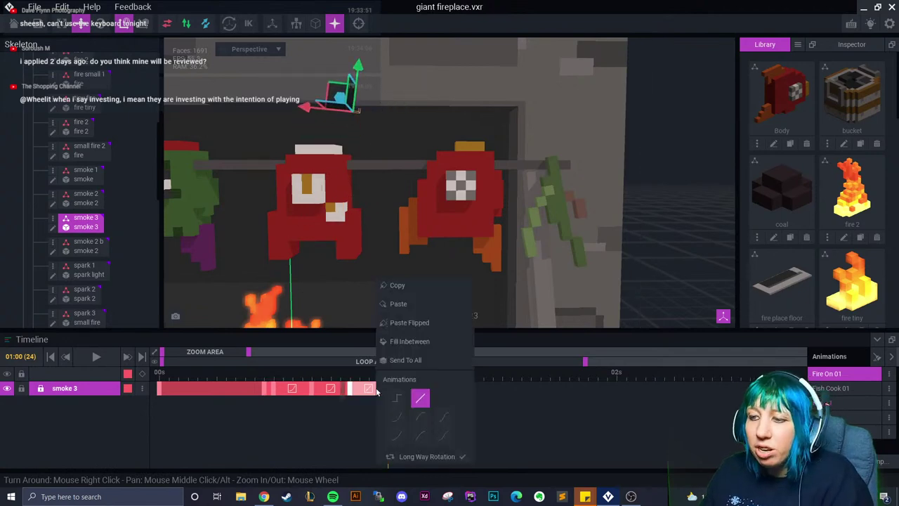
left_click(404, 428)
left_click(331, 379)
left_click_drag(390, 393, 411, 397)
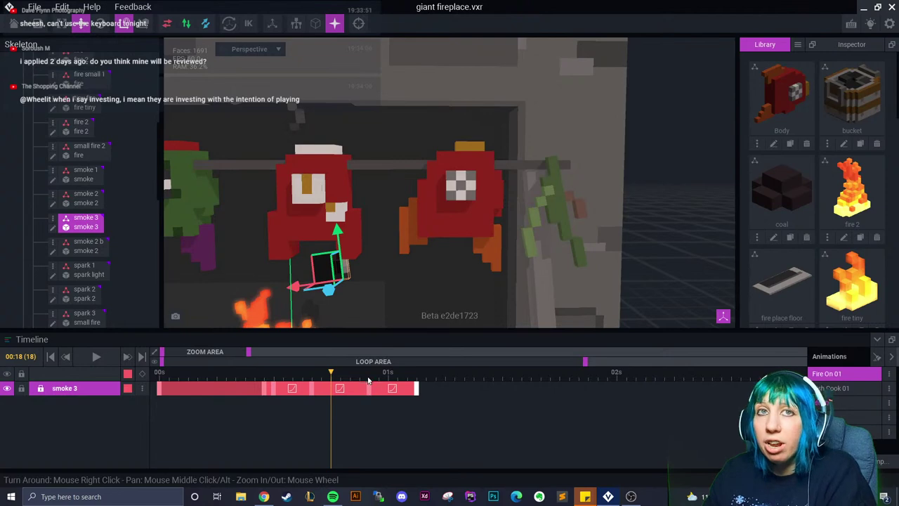
left_click_drag(348, 372, 419, 395)
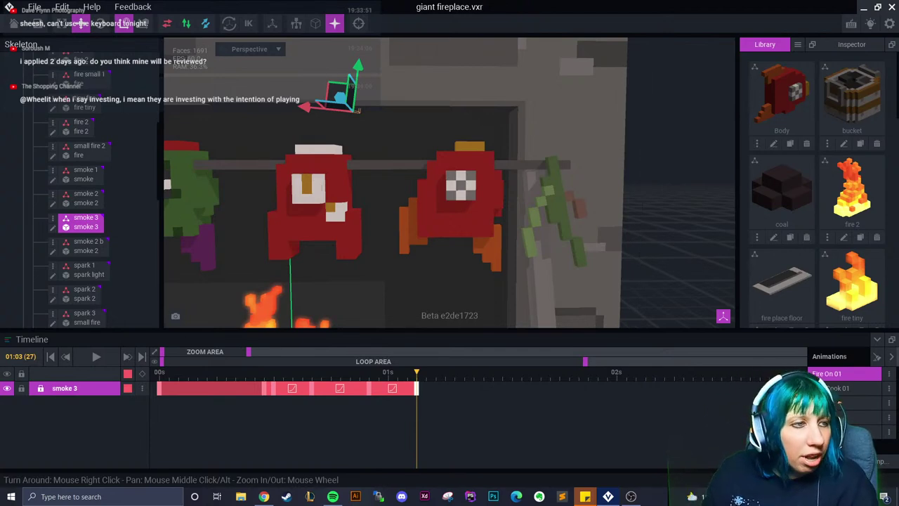
right_click_drag(368, 253, 399, 226)
scroll(399, 227, "down", 3)
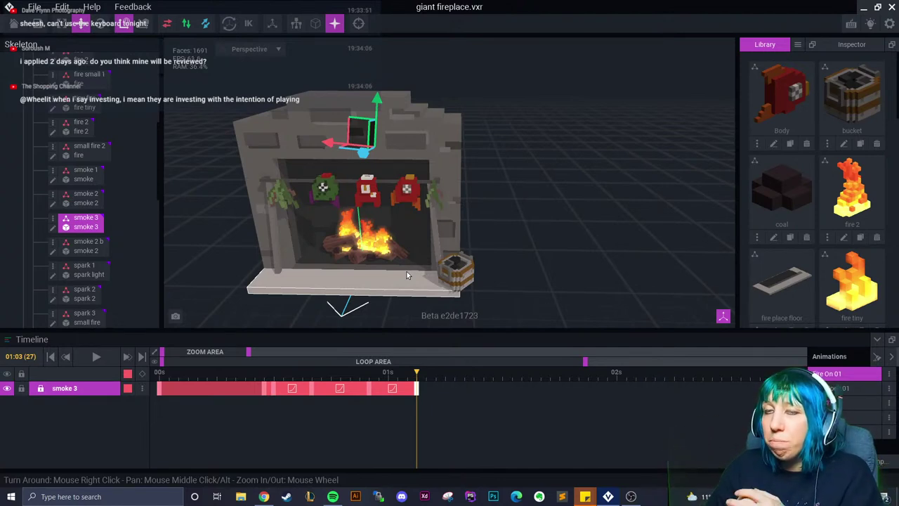
right_click_drag(406, 271, 386, 267)
left_click(369, 190)
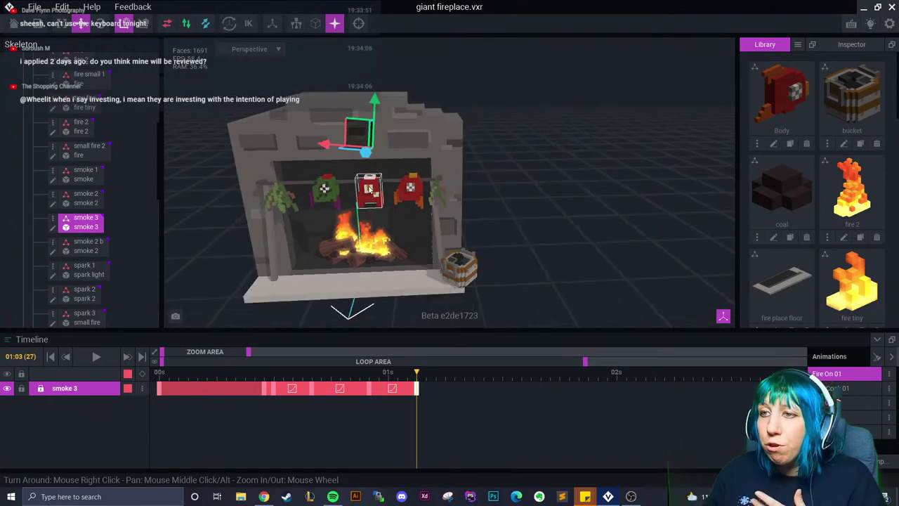
left_click(515, 216)
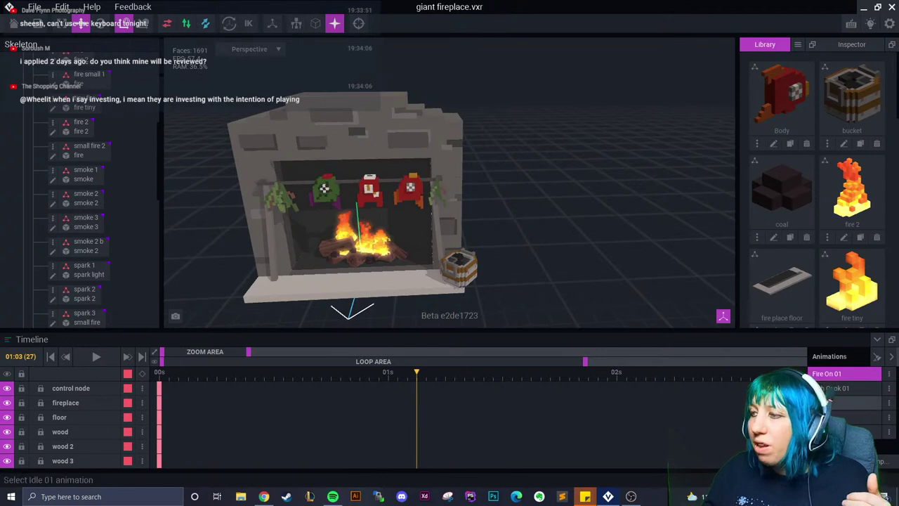
left_click(854, 417)
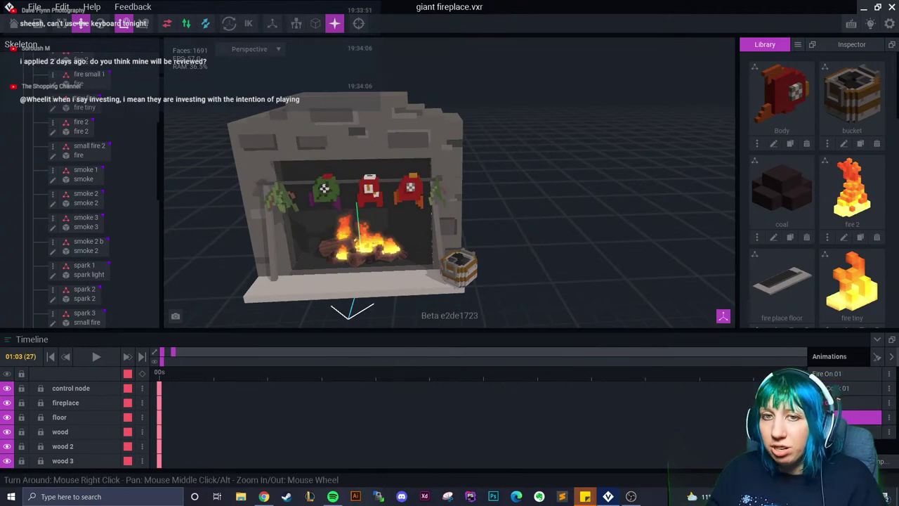
left_click(840, 387)
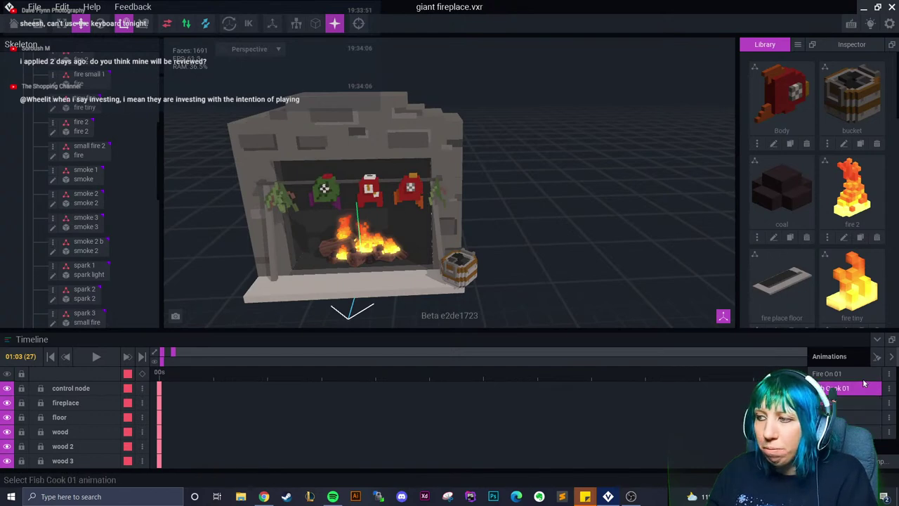
left_click(858, 404)
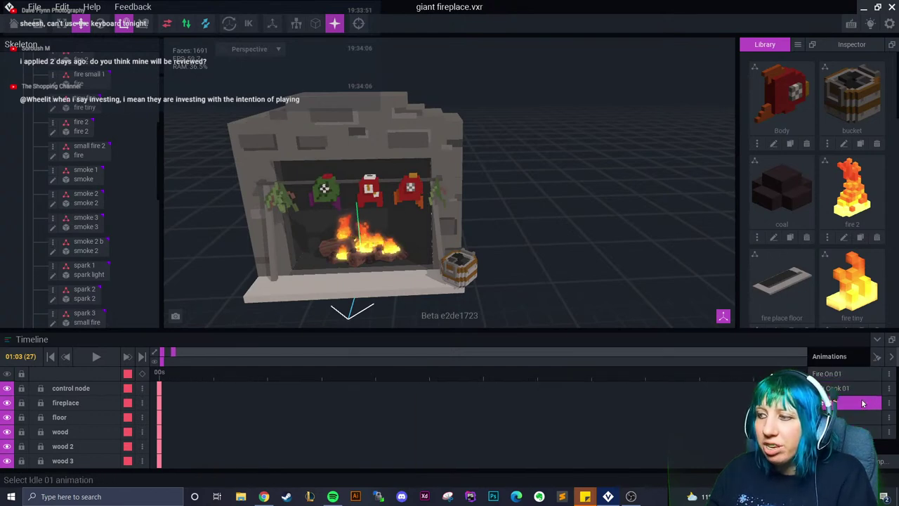
left_click(839, 374)
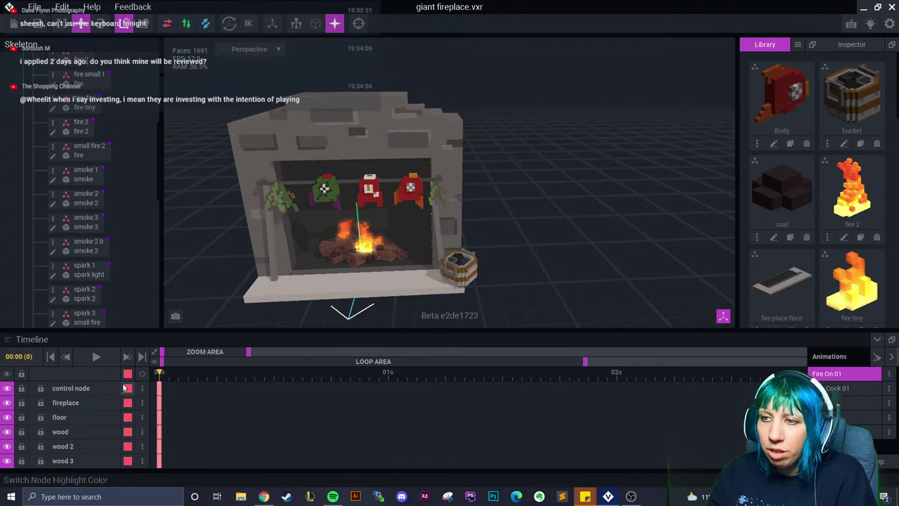
Preview the fire by orbiting around the burning logs and scrubbing to frame 12
right_click_drag(330, 232, 357, 239)
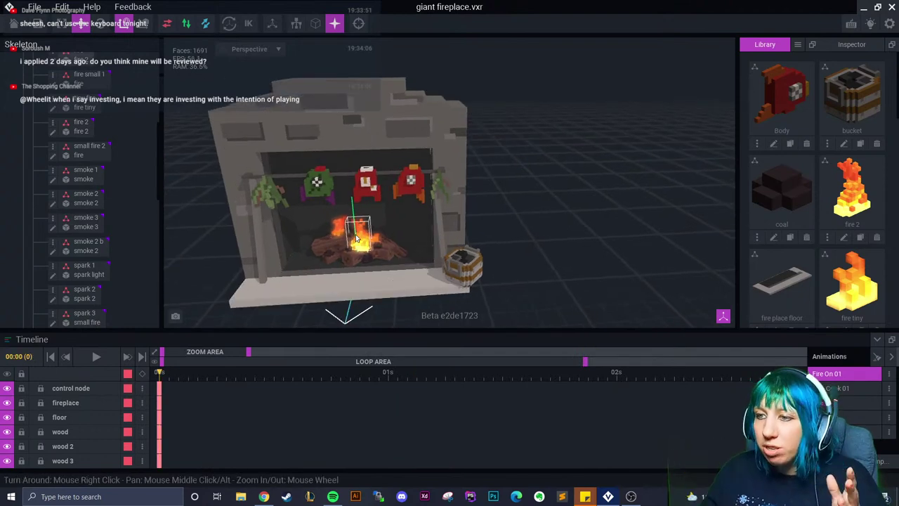
scroll(357, 239, "up", 6)
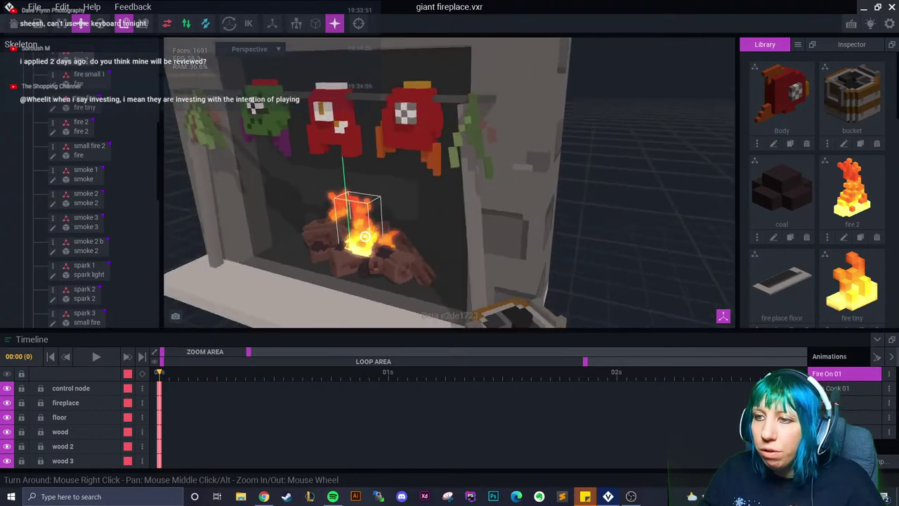
scroll(375, 237, "up", 2)
scroll(375, 237, "up", 1)
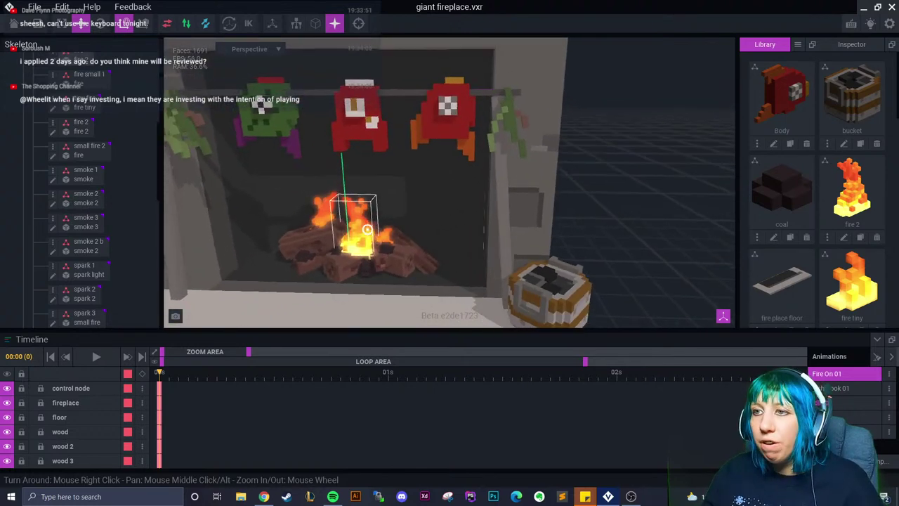
scroll(374, 232, "down", 3)
right_click_drag(372, 234, 355, 236)
scroll(345, 237, "up", 6)
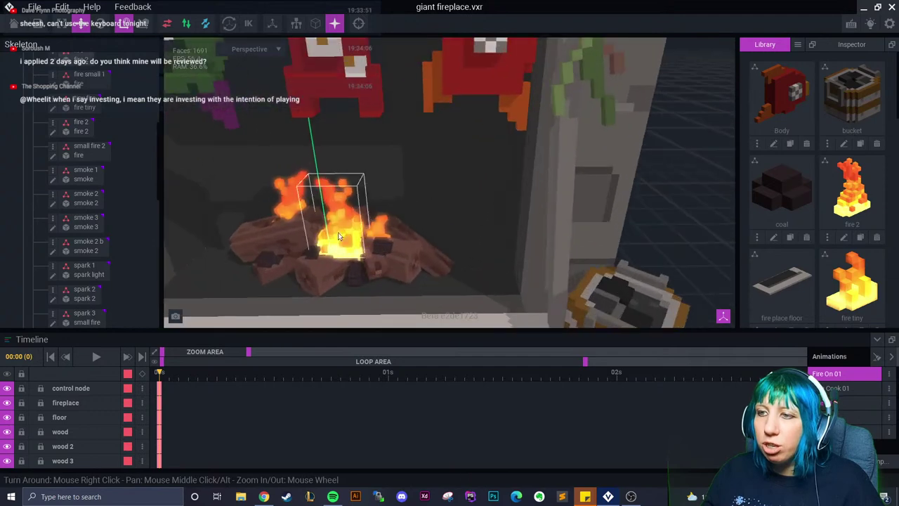
left_click_drag(161, 373, 377, 387)
scroll(372, 281, "up", 2)
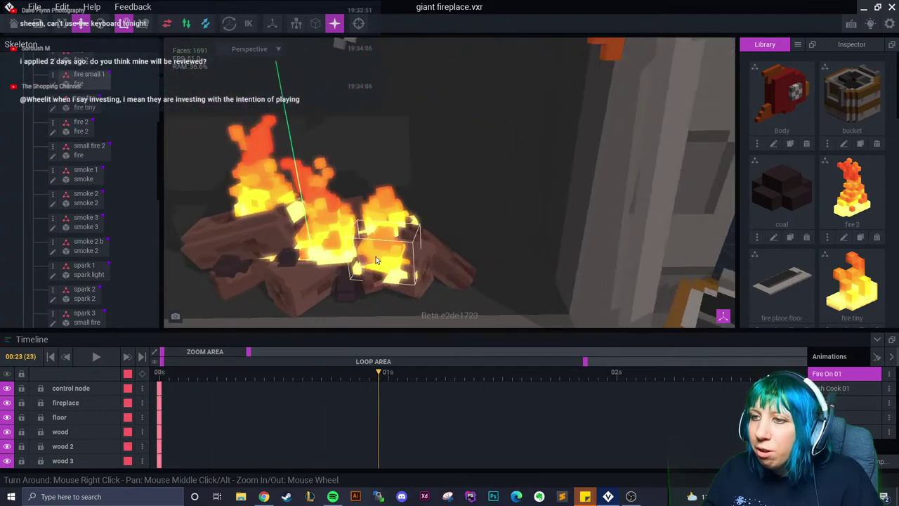
scroll(374, 256, "down", 2)
scroll(344, 285, "down", 4)
right_click_drag(345, 286, 361, 269)
scroll(125, 250, "down", 3)
scroll(92, 309, "down", 10)
Move the crispy mid fish up behind the fireplace wall, then reselect smoke 3
left_click(89, 311)
right_click_drag(365, 112, 376, 104)
left_click_drag(377, 103, 386, 86)
right_click_drag(386, 85, 438, 161)
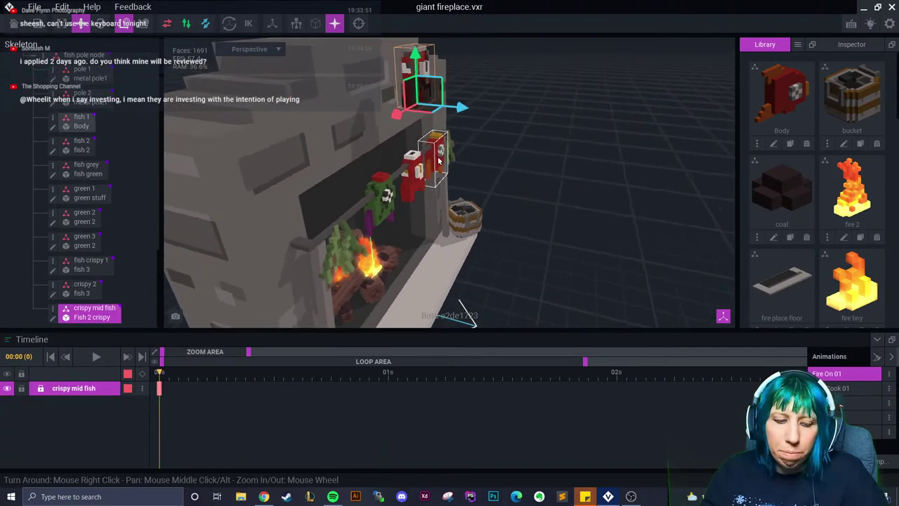
key("ctrl+z")
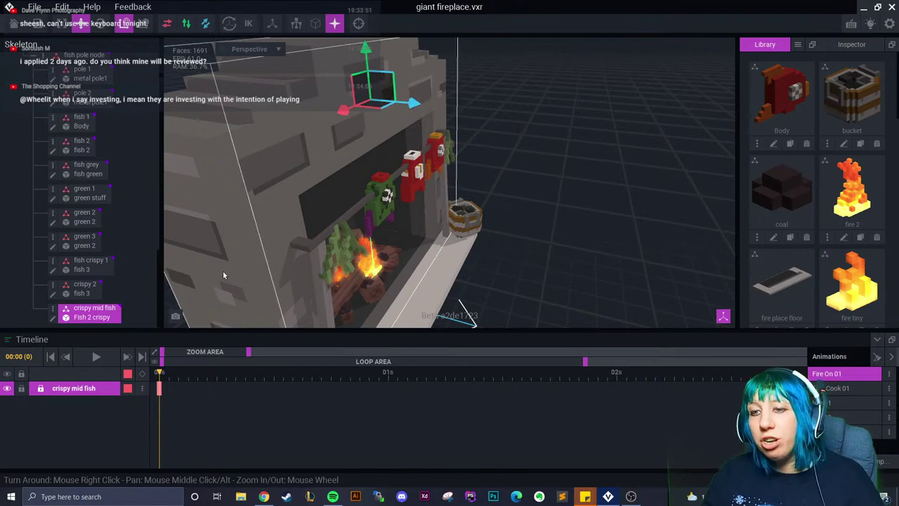
right_click_drag(379, 204, 330, 203)
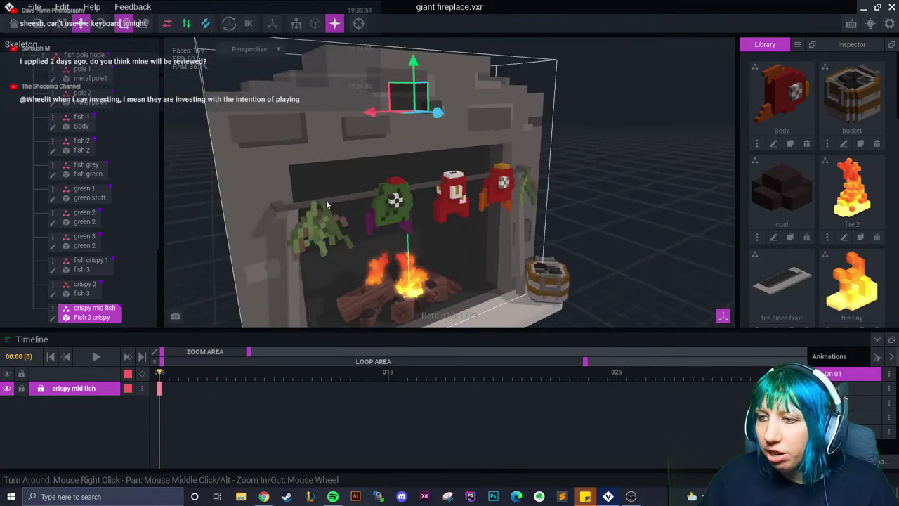
scroll(337, 239, "up", 5)
scroll(93, 180, "up", 6)
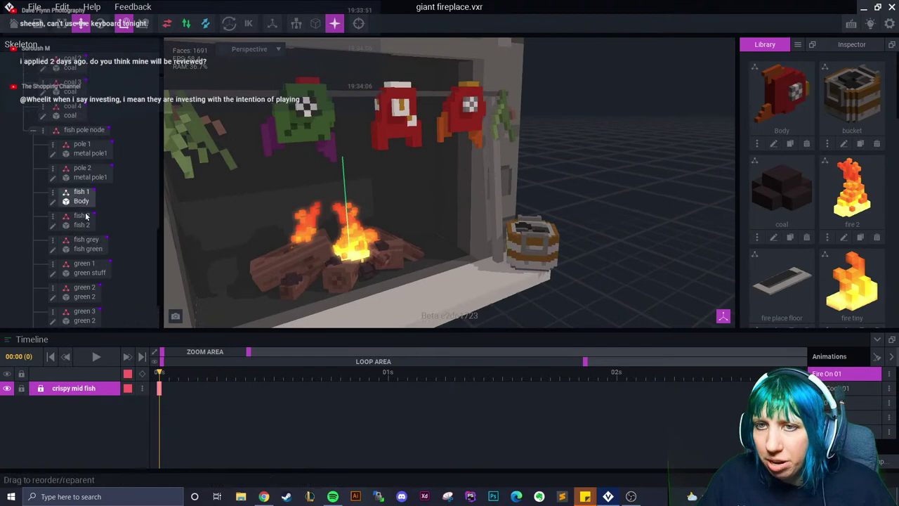
scroll(94, 180, "up", 4)
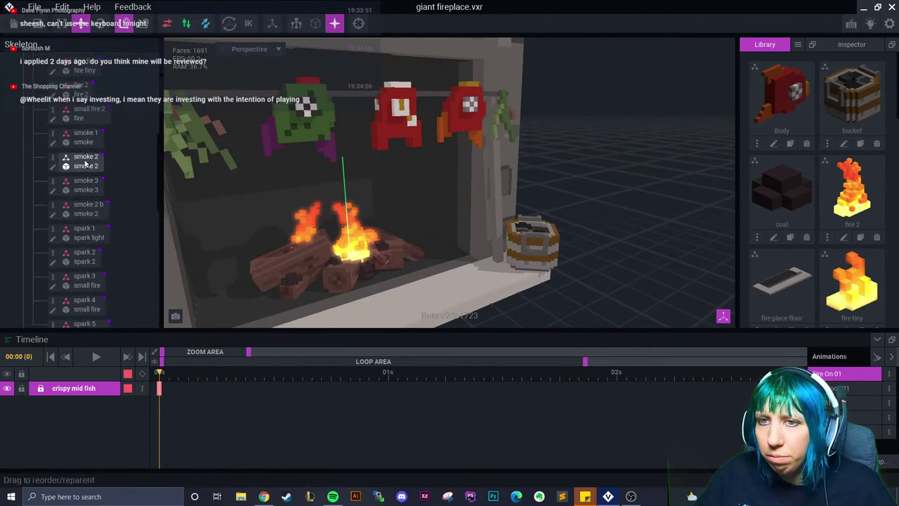
left_click(85, 184)
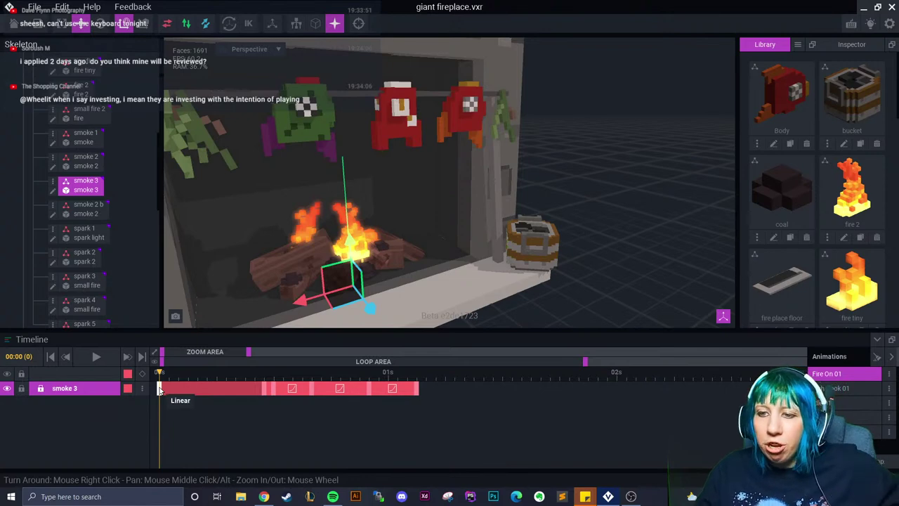
left_click_drag(162, 376, 262, 396)
scroll(307, 273, "up", 3)
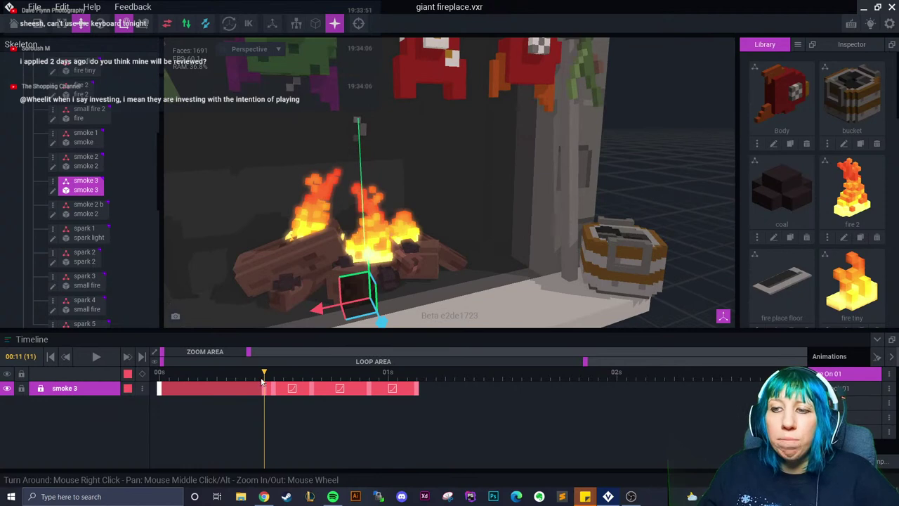
left_click_drag(260, 377, 416, 393)
scroll(366, 266, "up", 5)
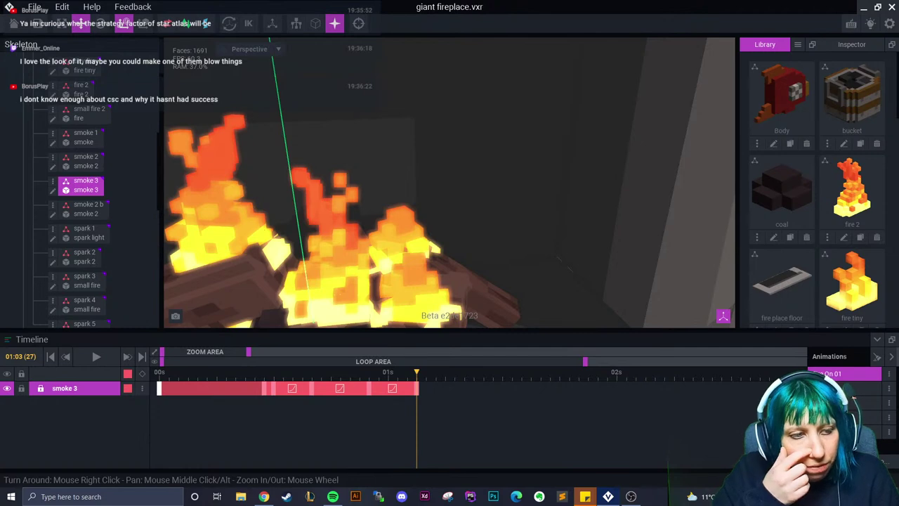
scroll(393, 274, "down", 6)
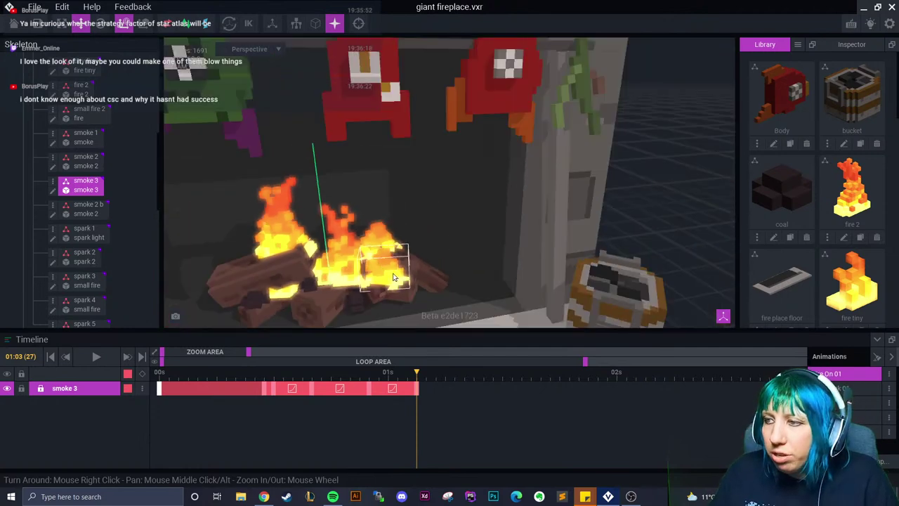
scroll(394, 277, "down", 3)
right_click_drag(395, 278, 279, 271)
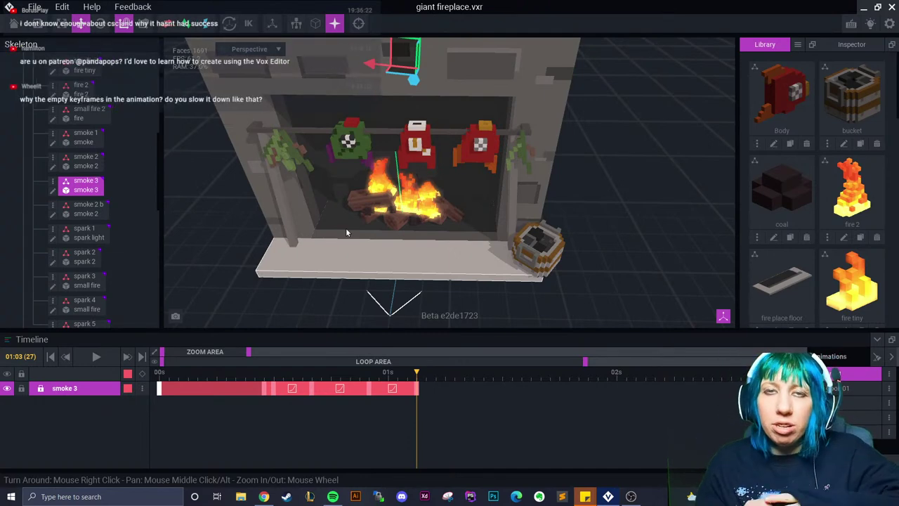
scroll(364, 229, "up", 3)
right_click_drag(363, 229, 393, 267)
scroll(395, 271, "up", 3)
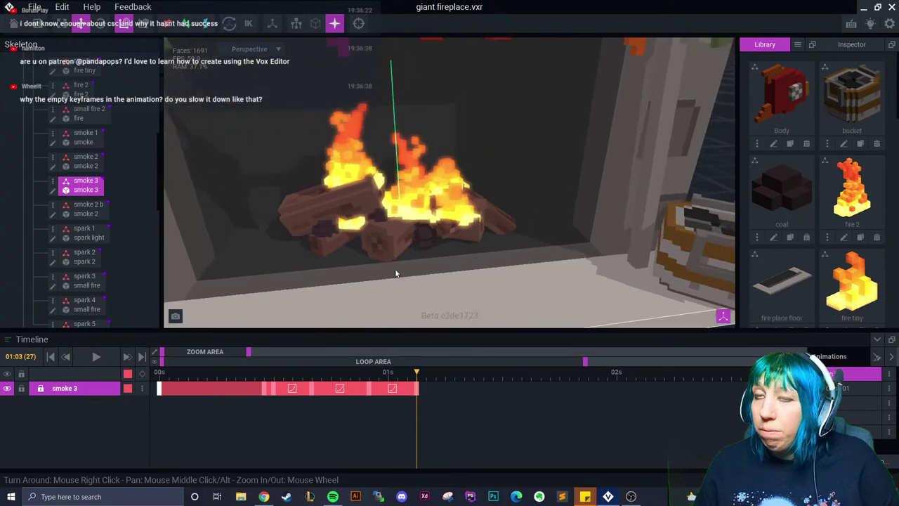
scroll(386, 260, "down", 5)
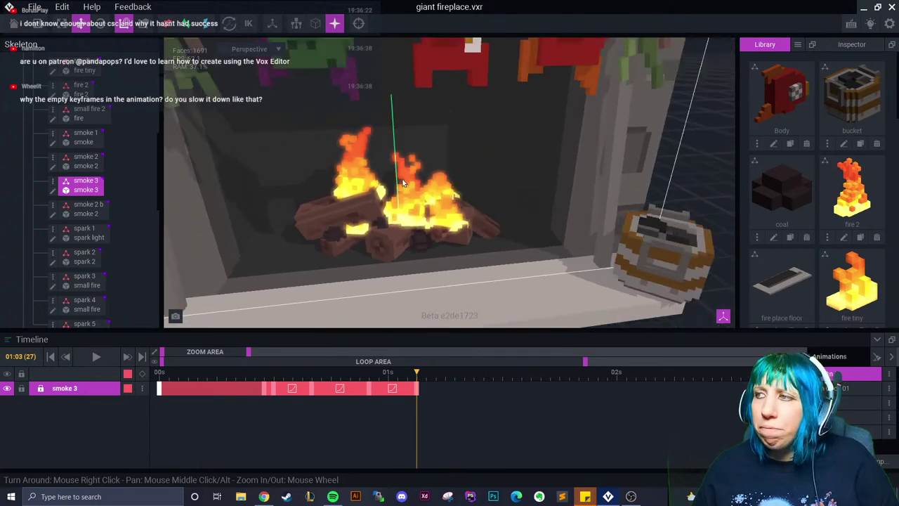
right_click_drag(393, 234, 385, 230)
scroll(393, 234, "down", 5)
scroll(397, 228, "up", 5)
scroll(397, 228, "up", 3)
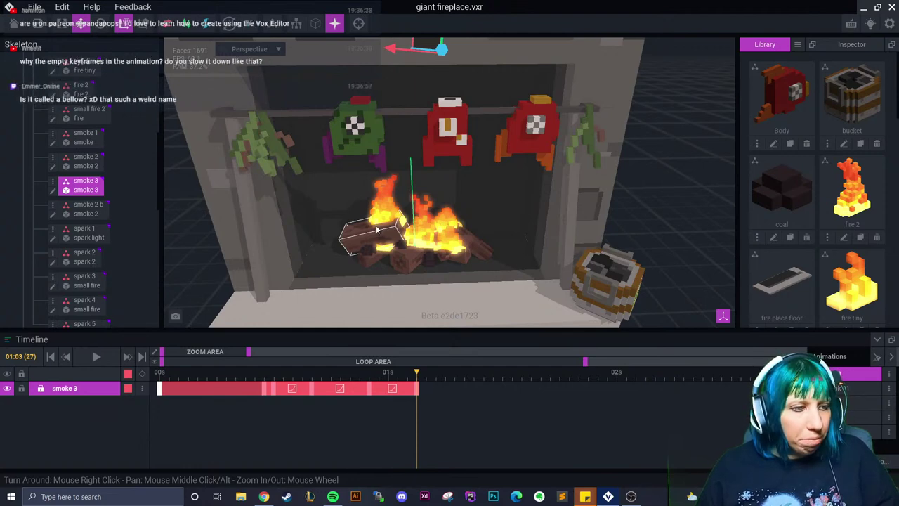
Select the green fish above the fire and add a starting keyframe on its track
left_click_drag(417, 373, 263, 394)
scroll(341, 106, "up", 3)
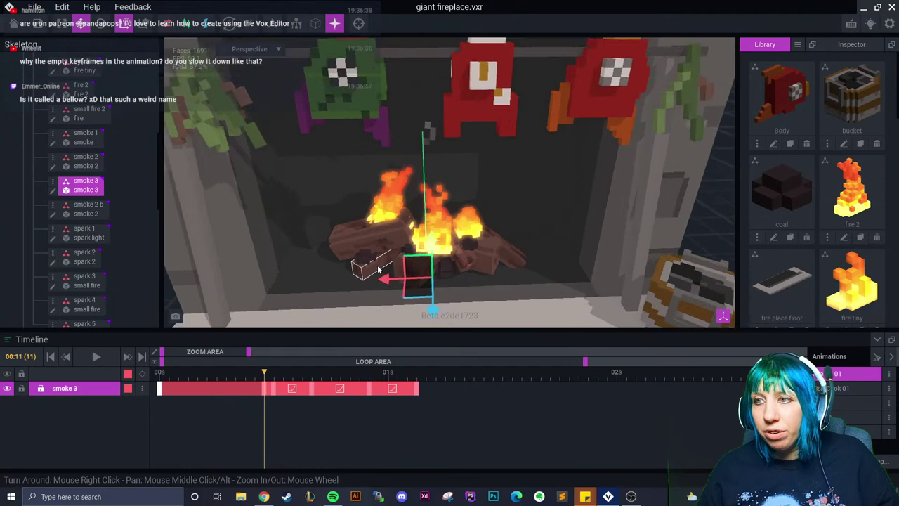
scroll(342, 107, "down", 2)
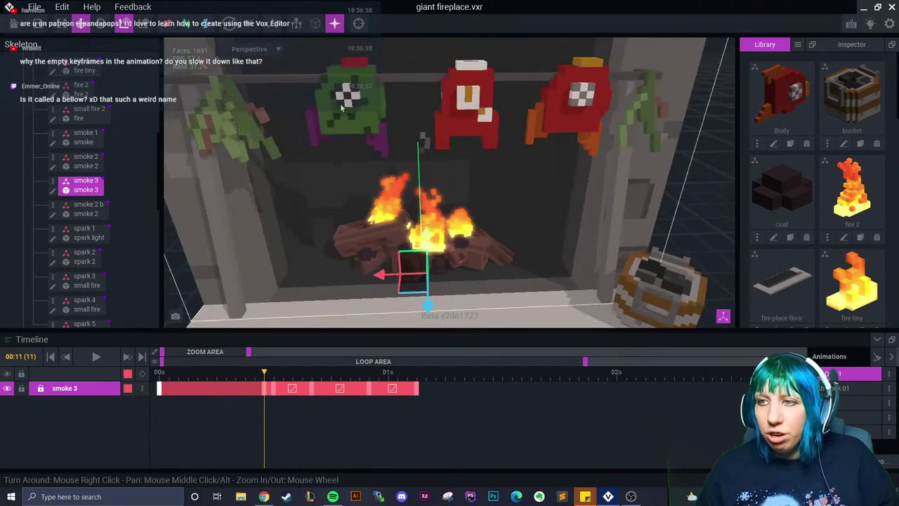
left_click(341, 106)
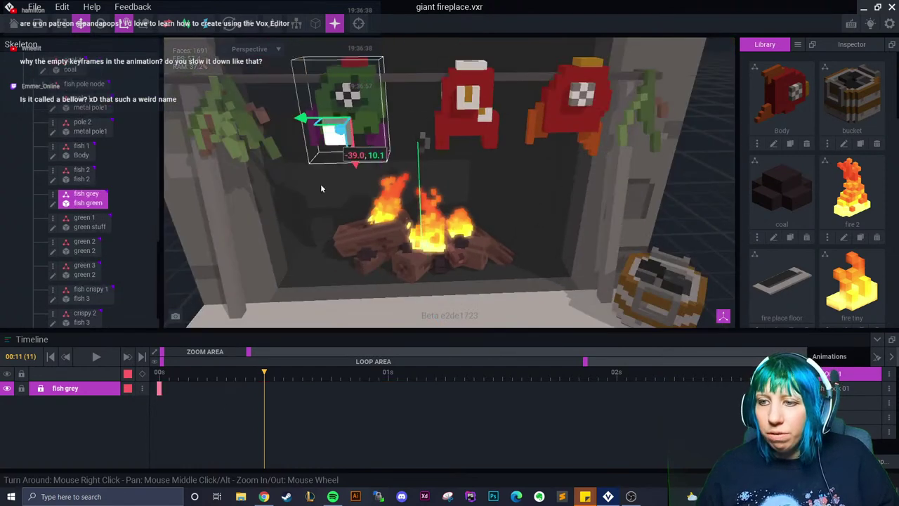
right_click(159, 388)
left_click(193, 302)
right_click(263, 390)
left_click(288, 322)
Try lowering the fish toward the fire at frame 20, then delete those fish keyframes
left_click(245, 399)
left_click_drag(245, 400, 350, 399)
left_click_drag(342, 138, 382, 288)
left_click_drag(234, 400, 265, 393)
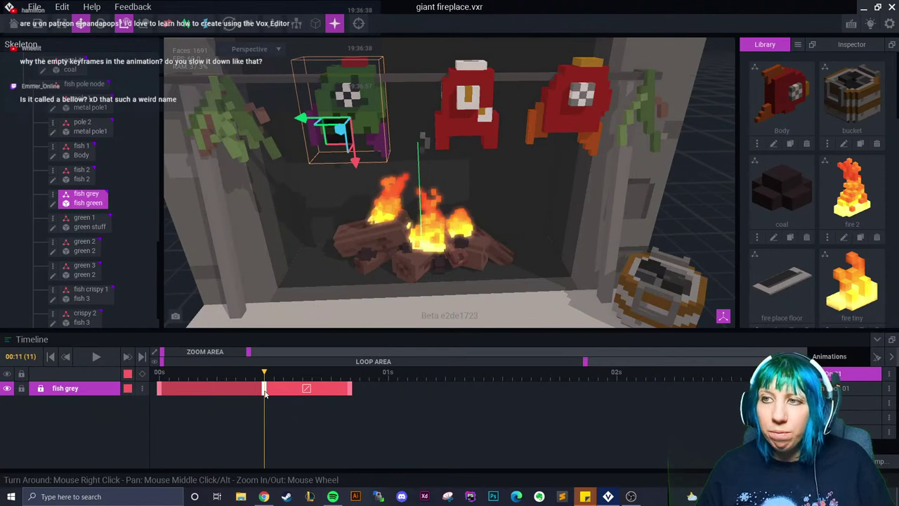
left_click_drag(264, 393, 349, 395)
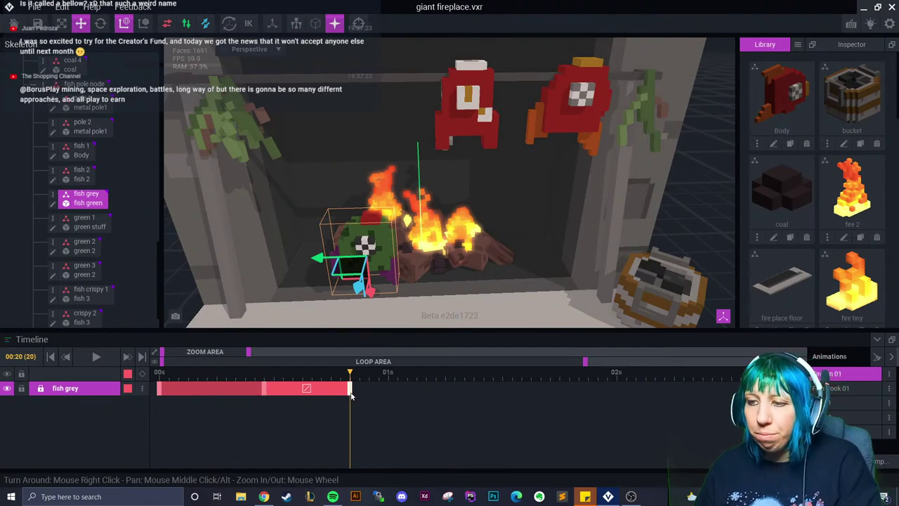
key("Delete")
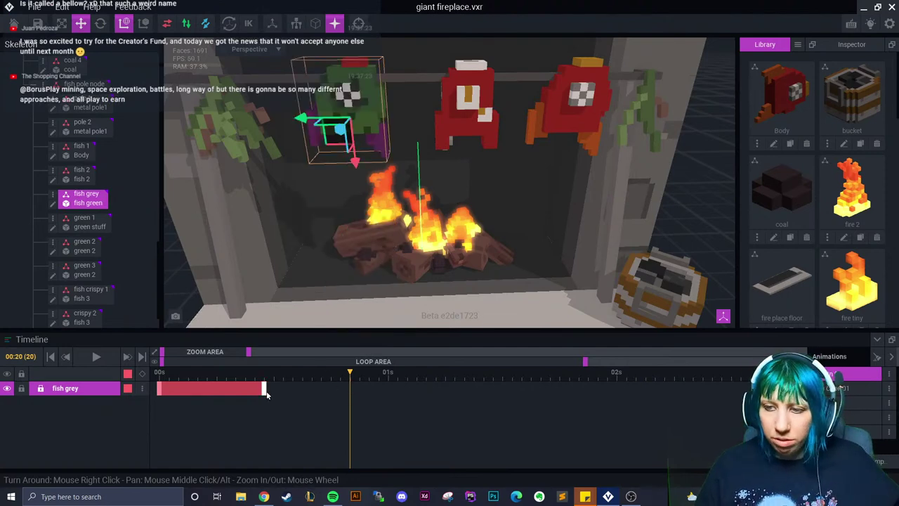
key("Delete")
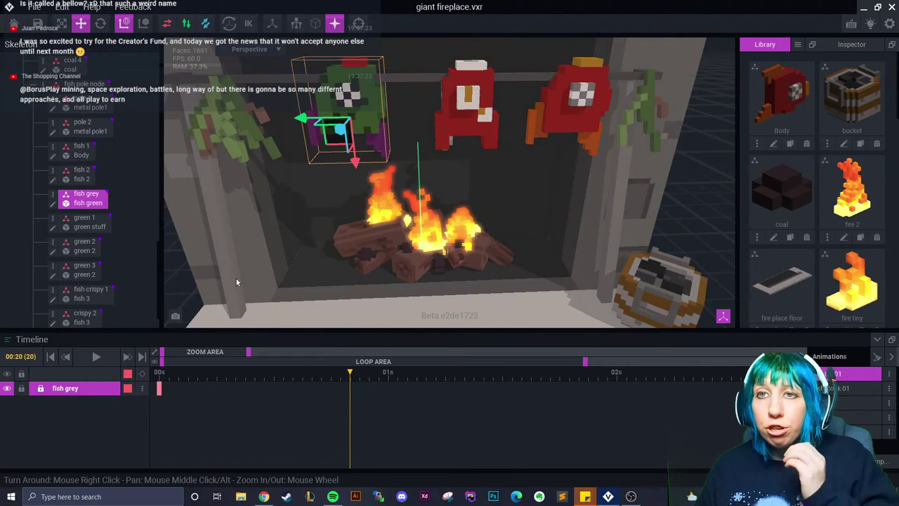
Save giant fireplace on leaving it and open final.vxr from Recent Files
left_click(13, 24)
left_click(351, 180)
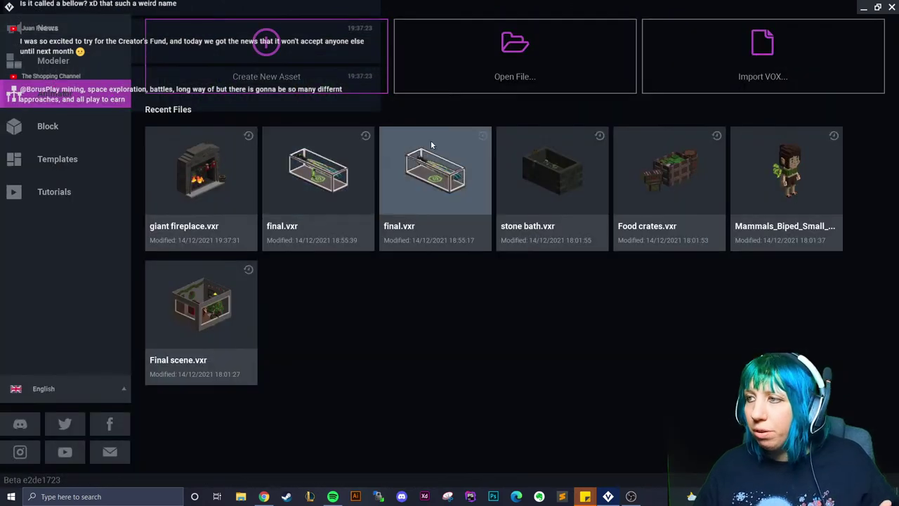
left_click(329, 185)
scroll(494, 234, "up", 5)
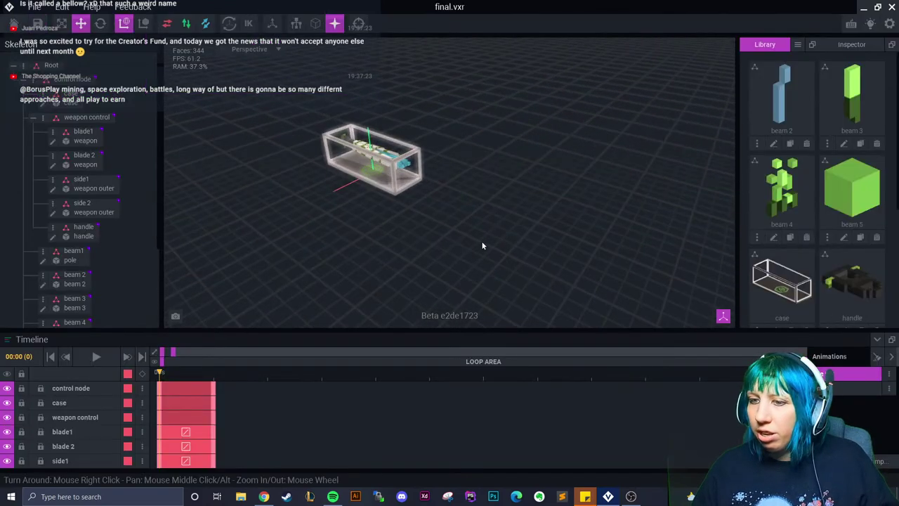
left_click(13, 23)
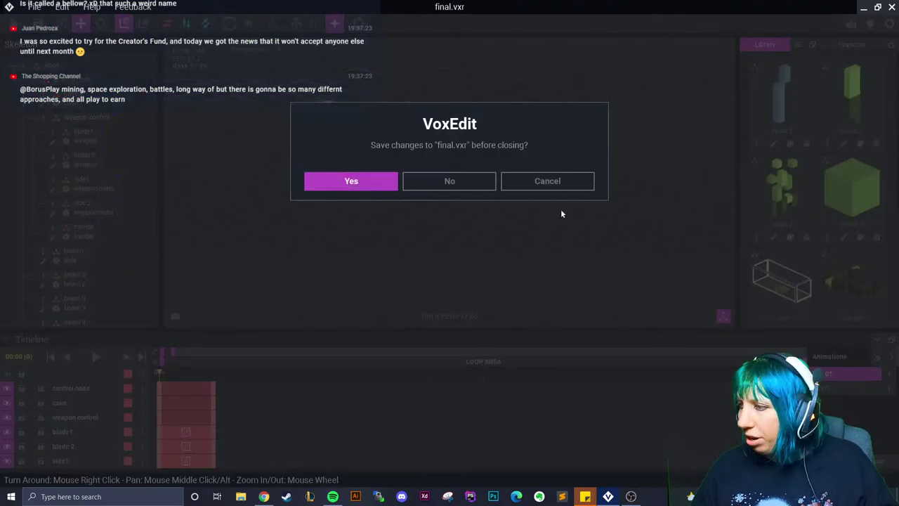
left_click(546, 183)
right_click_drag(393, 234, 475, 257)
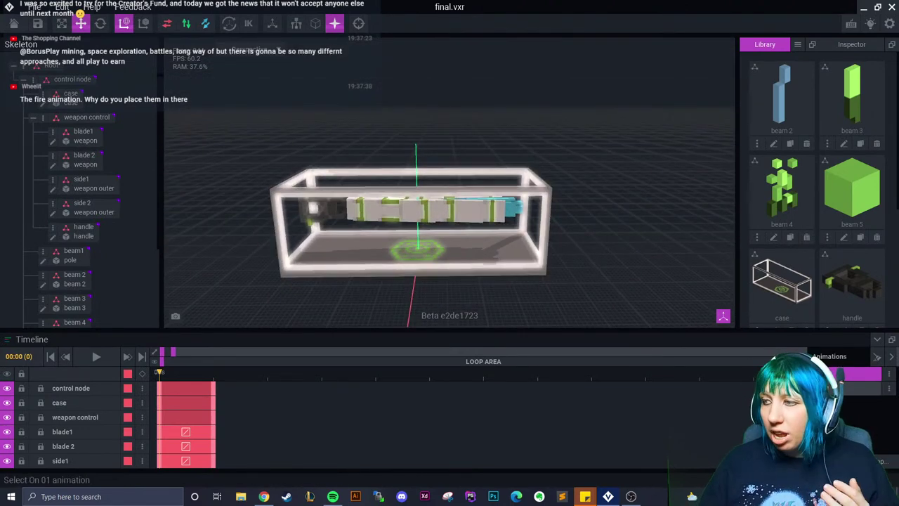
left_click(95, 356)
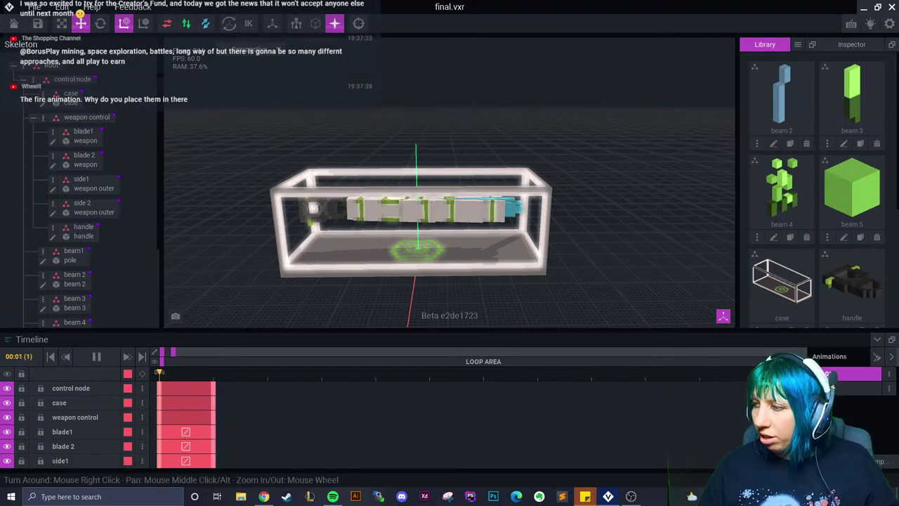
scroll(217, 415, "down", 2)
scroll(200, 414, "up", 1)
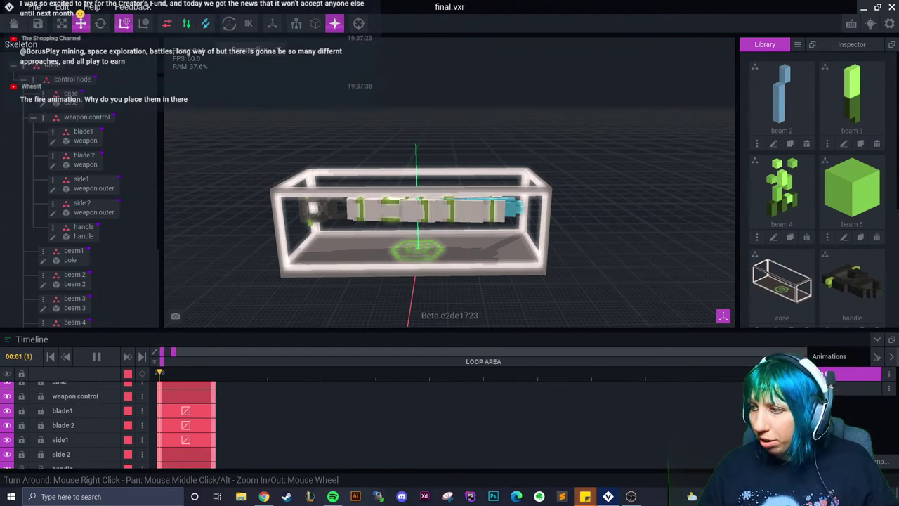
scroll(351, 408, "up", 3)
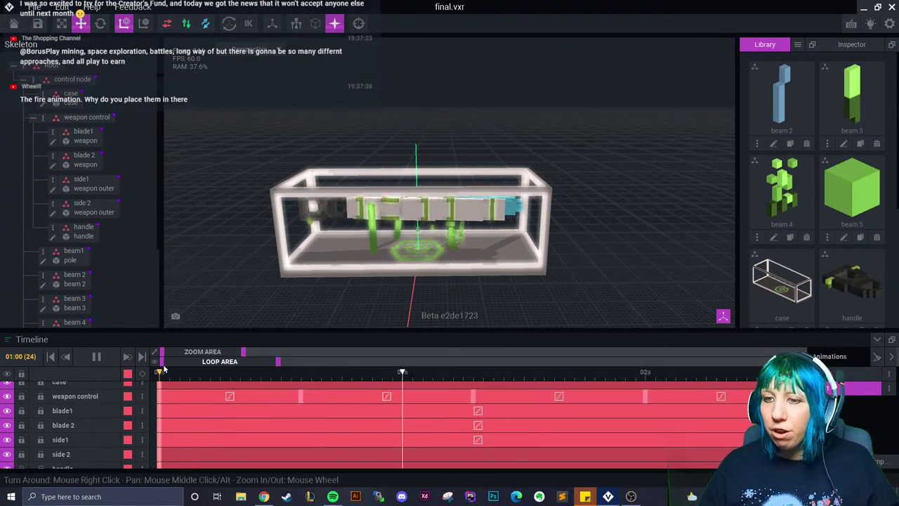
left_click(111, 360)
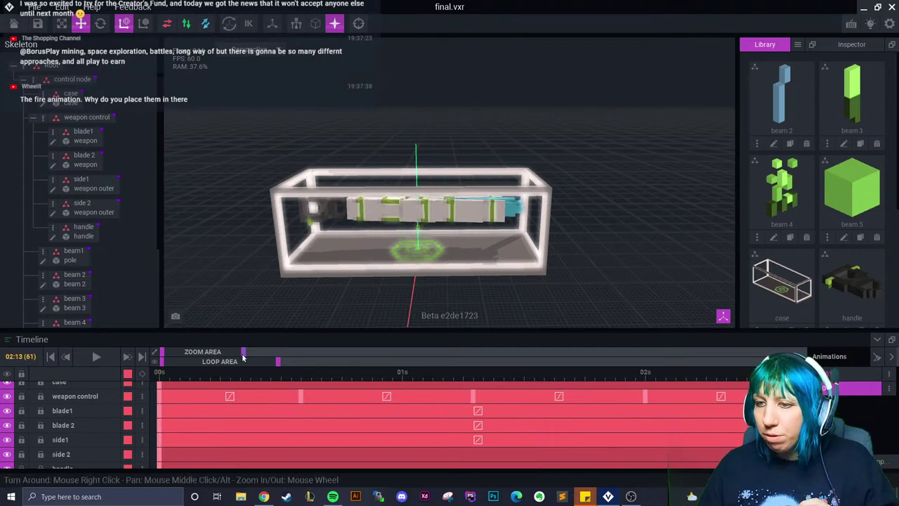
scroll(392, 350, "down", 3)
scroll(401, 407, "up", 1)
scroll(398, 418, "down", 6)
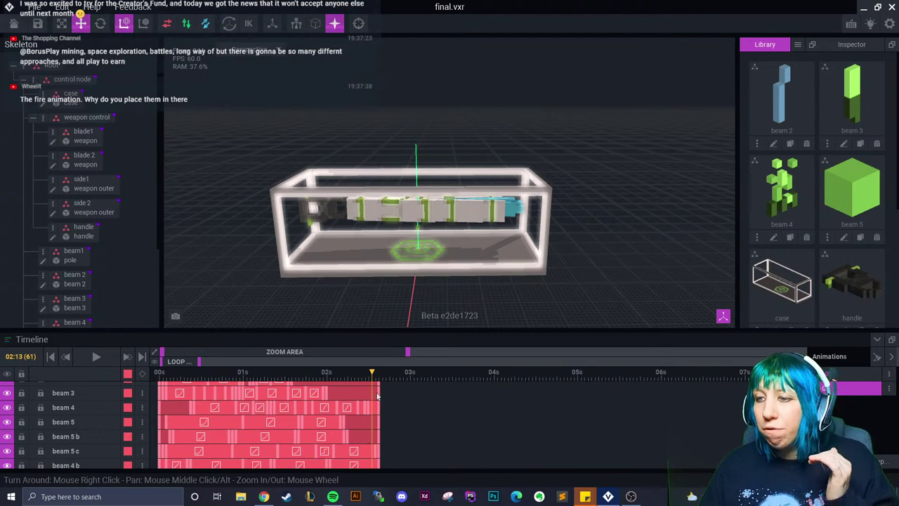
left_click_drag(372, 378, 376, 379)
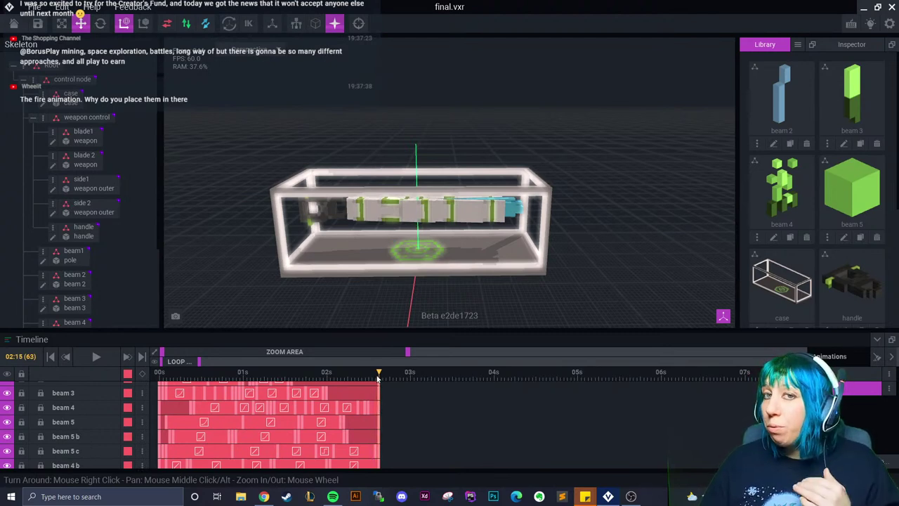
left_click_drag(420, 349, 279, 374)
left_click(603, 422)
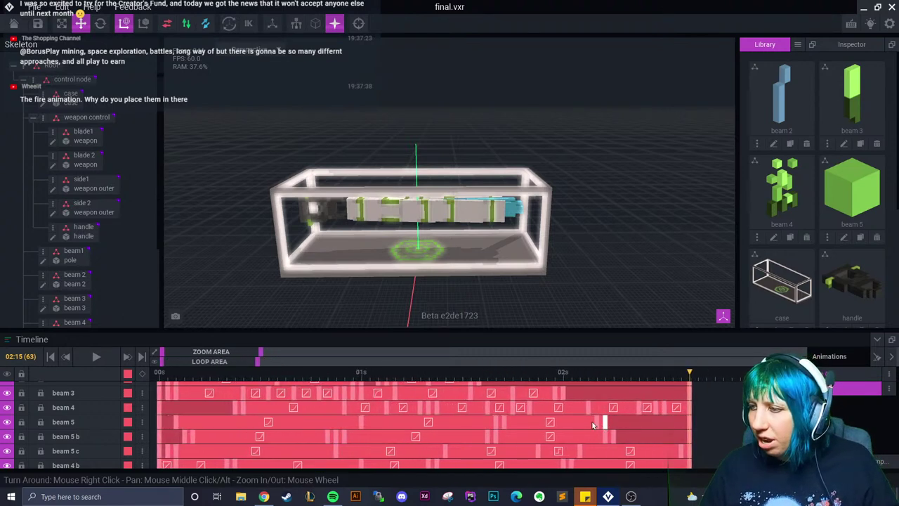
left_click_drag(594, 370, 688, 394)
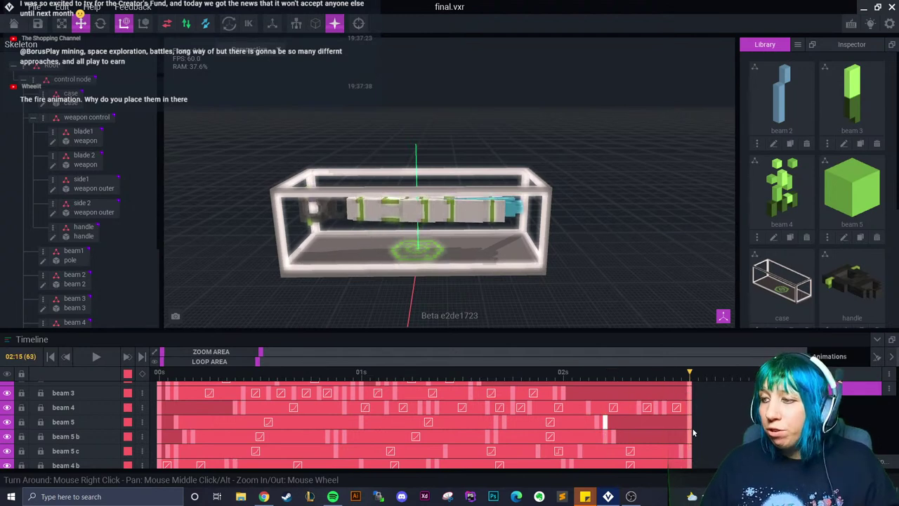
scroll(704, 432, "up", 4)
scroll(702, 433, "up", 2)
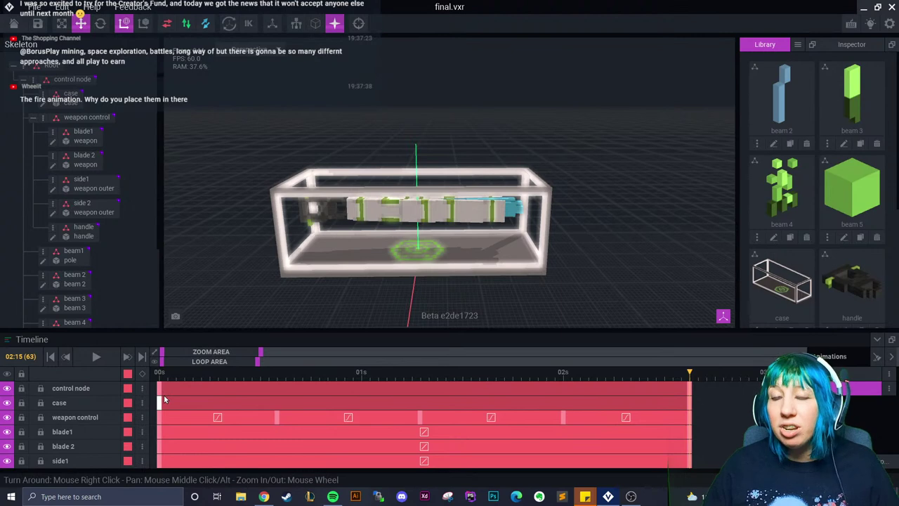
left_click_drag(714, 377, 689, 389)
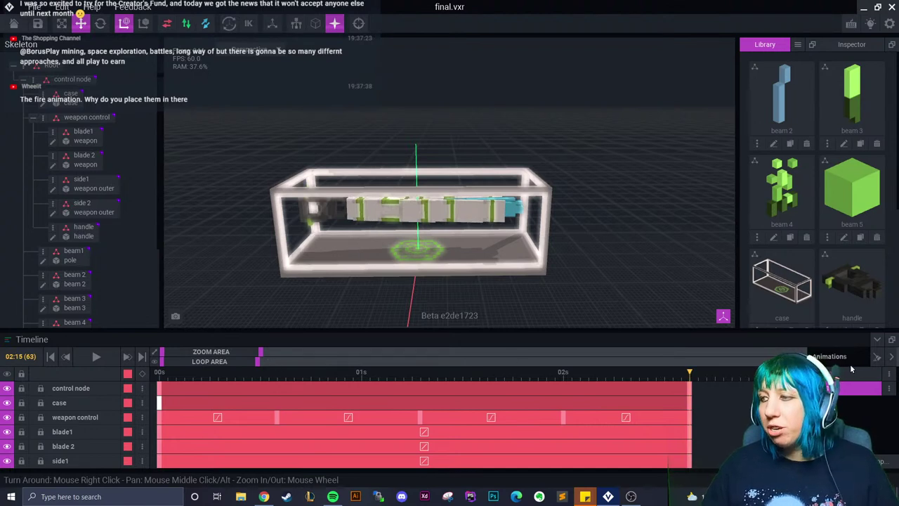
scroll(807, 372, "down", 5)
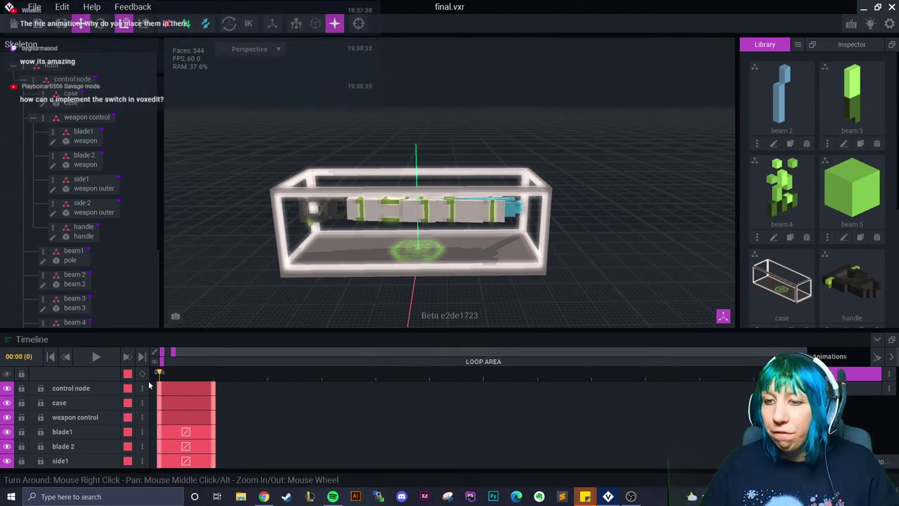
left_click(16, 30)
Save final.vxr, open stone bath.vxr, and orbit in on the bath
left_click(328, 181)
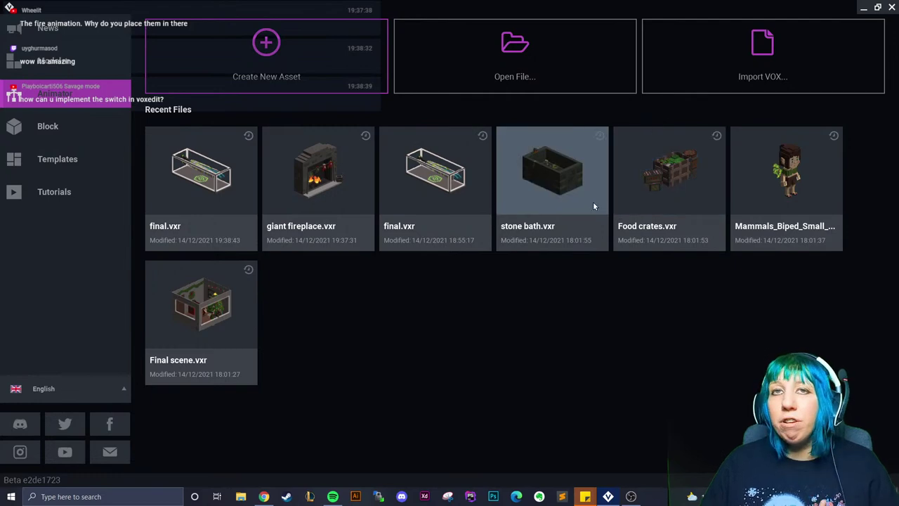
left_click(555, 177)
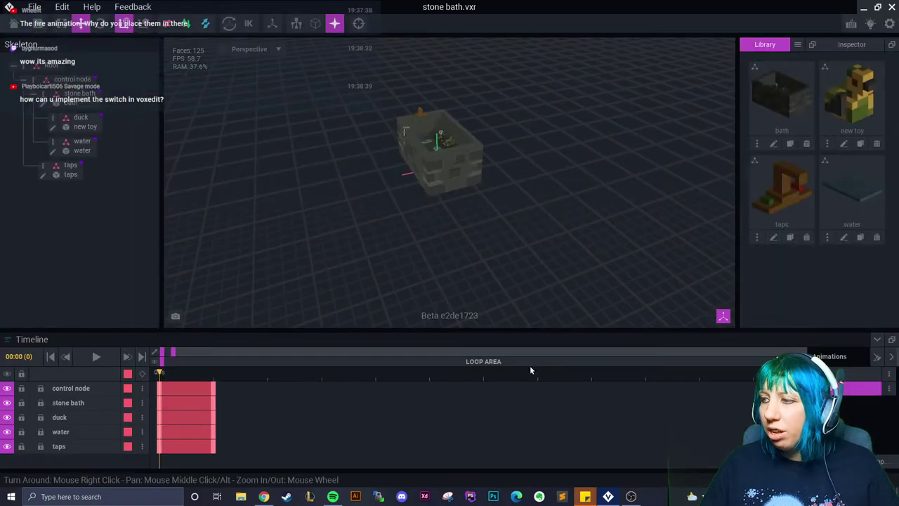
right_click_drag(401, 150, 604, 274)
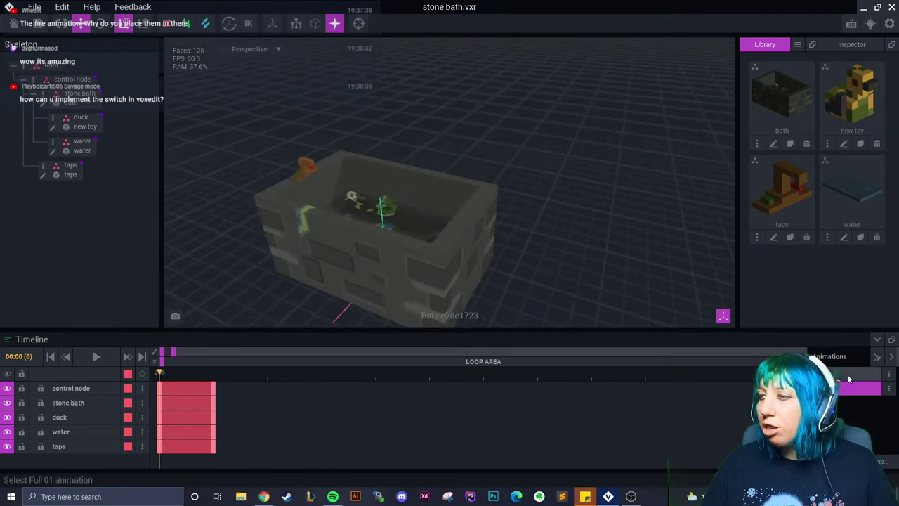
Play and toggle between the Full 01 and Idle 01 animations, then pause and close with Alt+F4
left_click(853, 388)
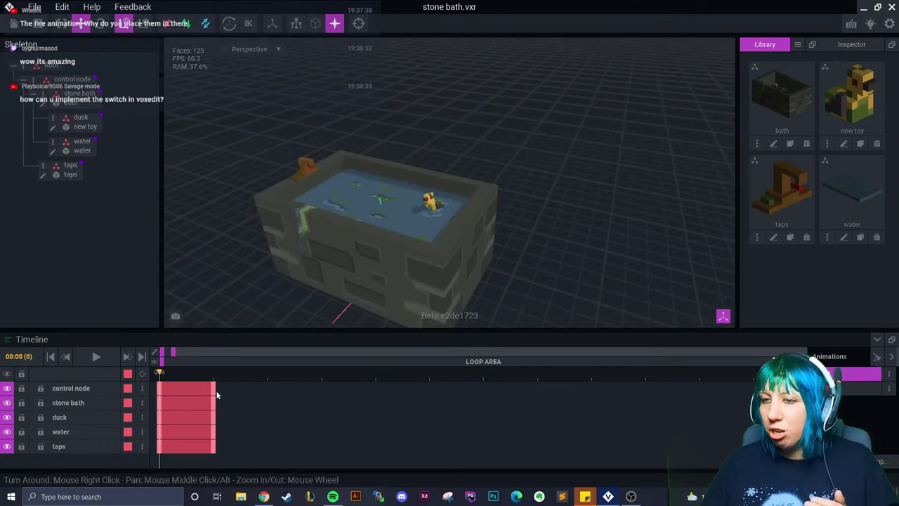
left_click(96, 357)
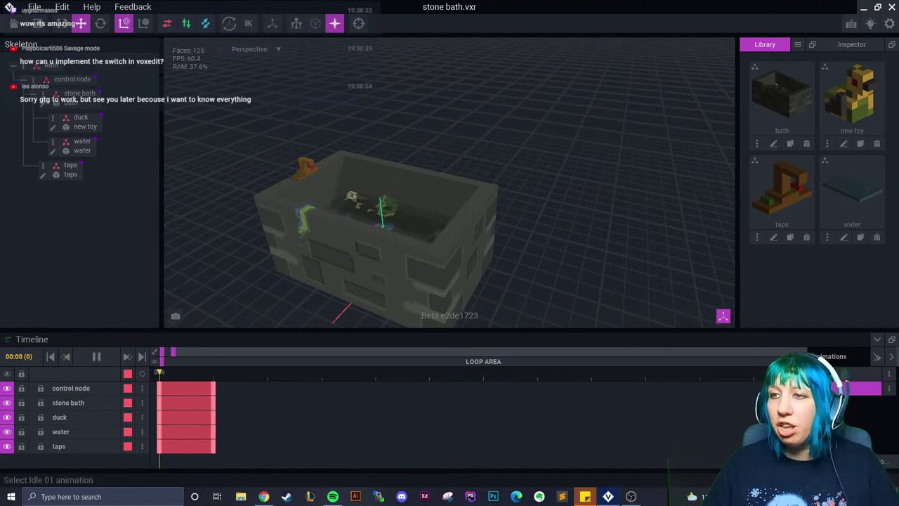
left_click(854, 373)
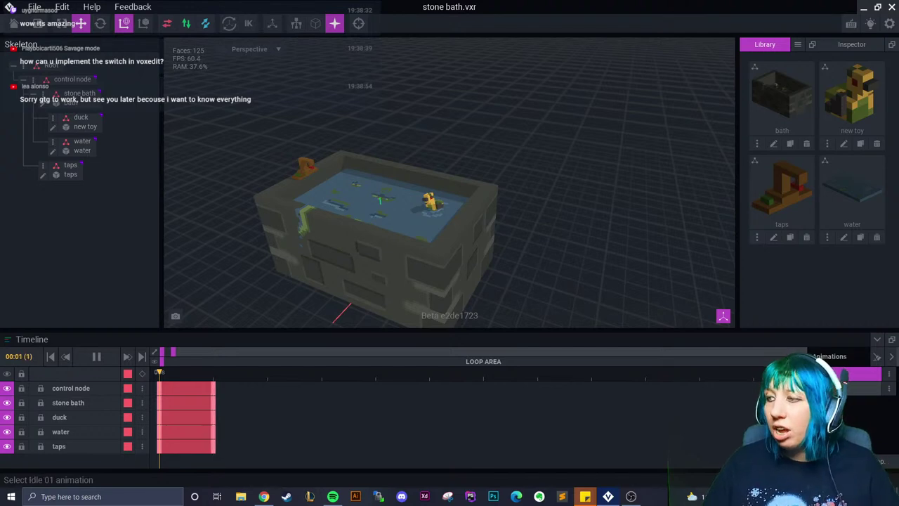
left_click(847, 388)
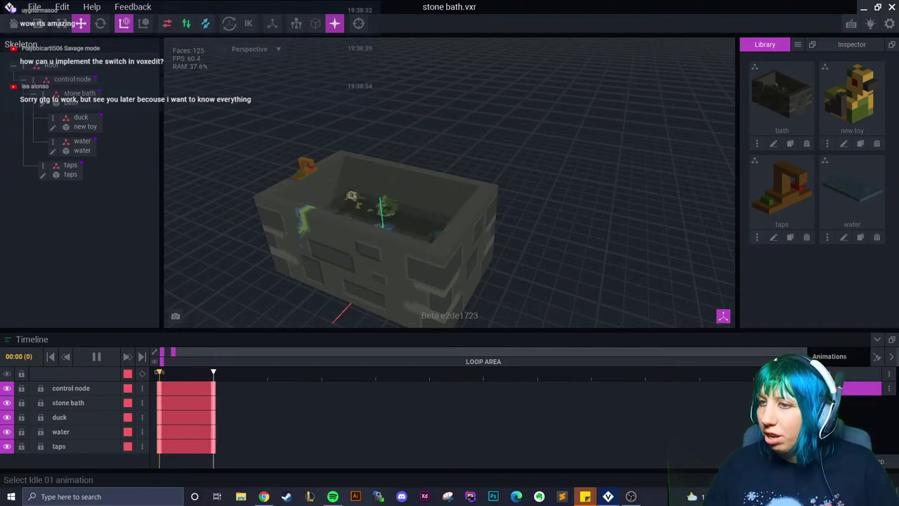
left_click(849, 378)
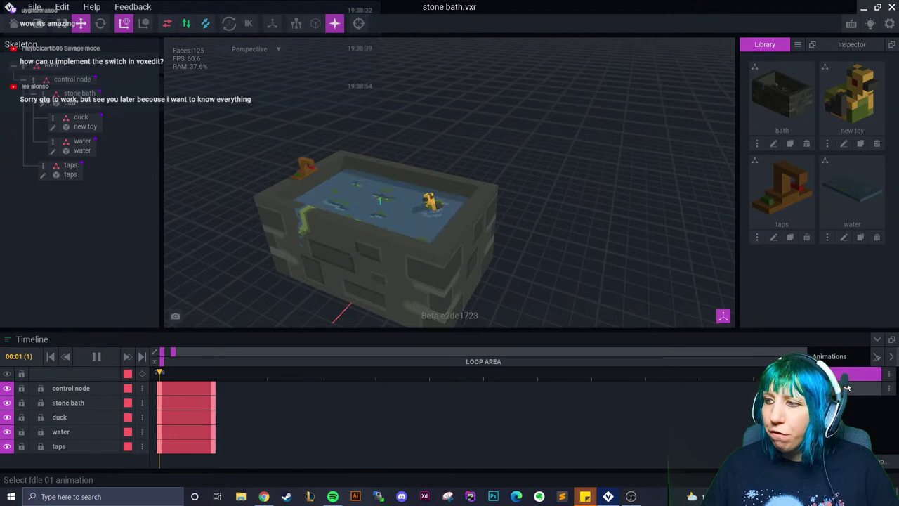
right_click_drag(562, 316, 324, 345)
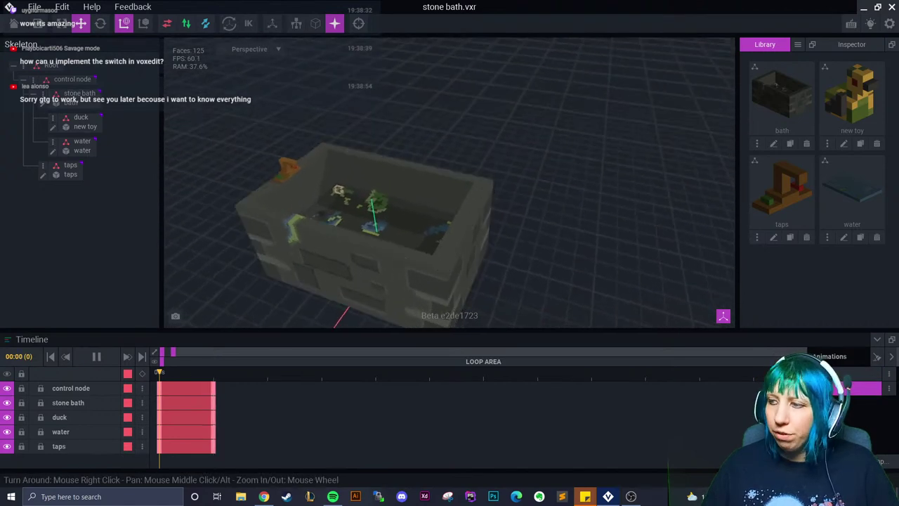
left_click(850, 378)
left_click(850, 388)
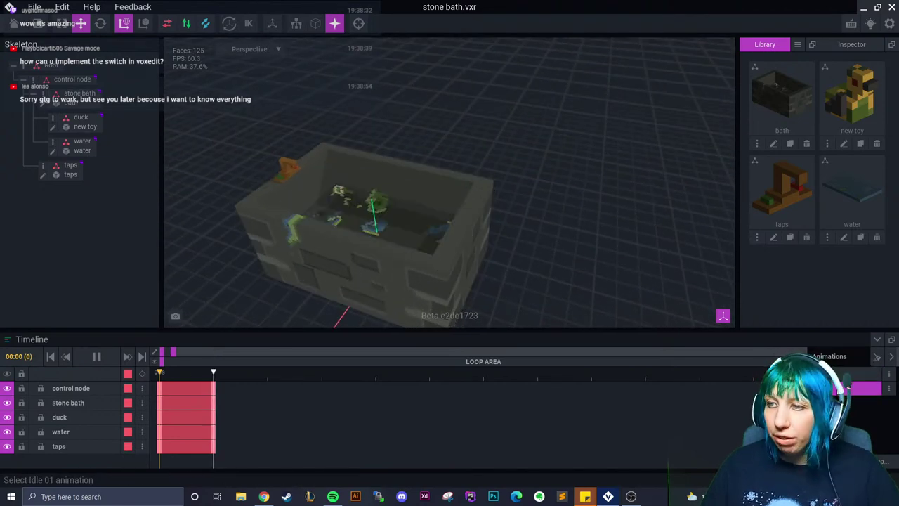
left_click(840, 377)
left_click(96, 356)
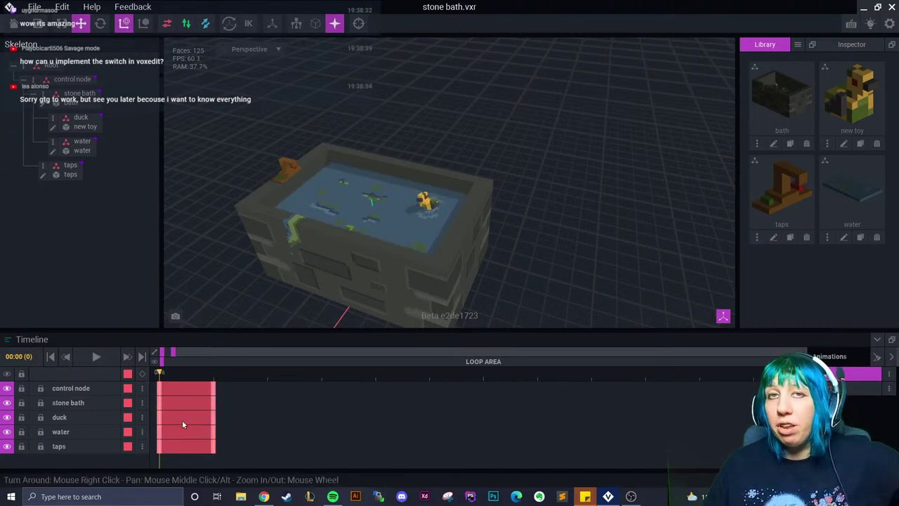
key("alt+F4")
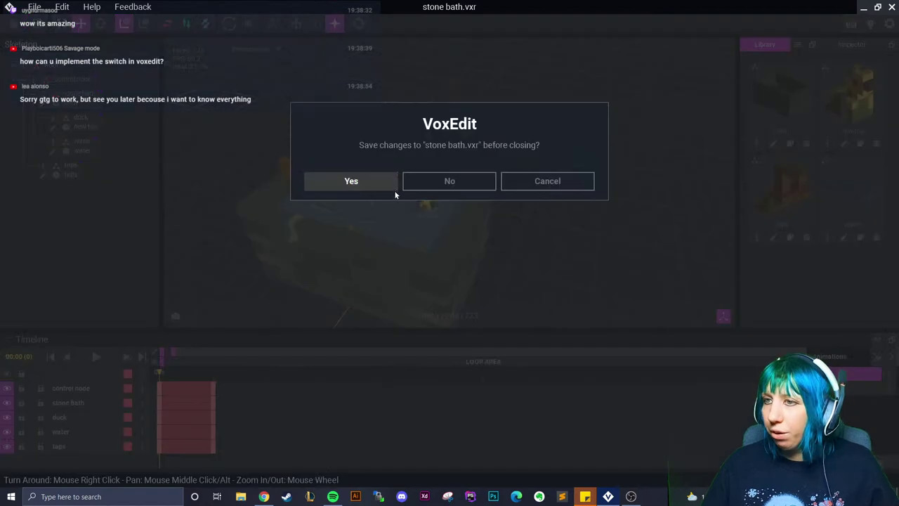
Save stone bath, open Food crates, trim its keyframes to the first frame, and save it
left_click(374, 183)
left_click(675, 208)
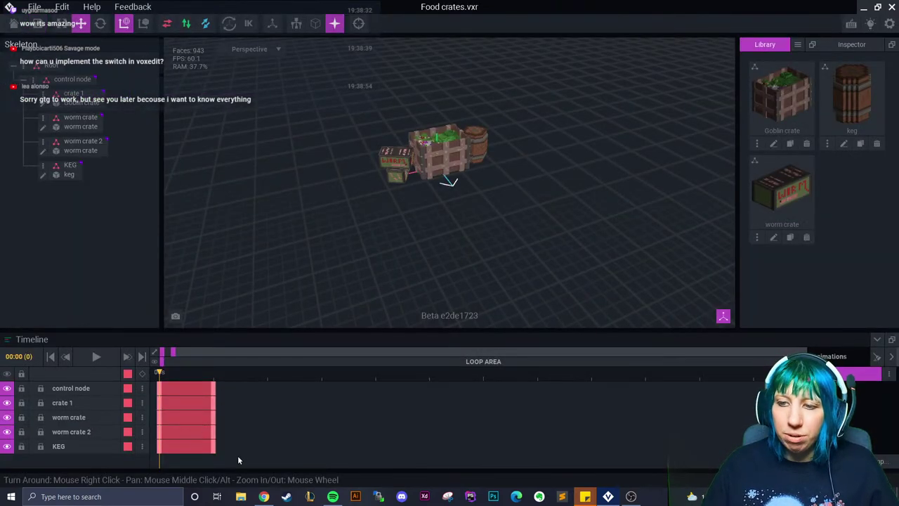
left_click_drag(210, 380, 160, 380)
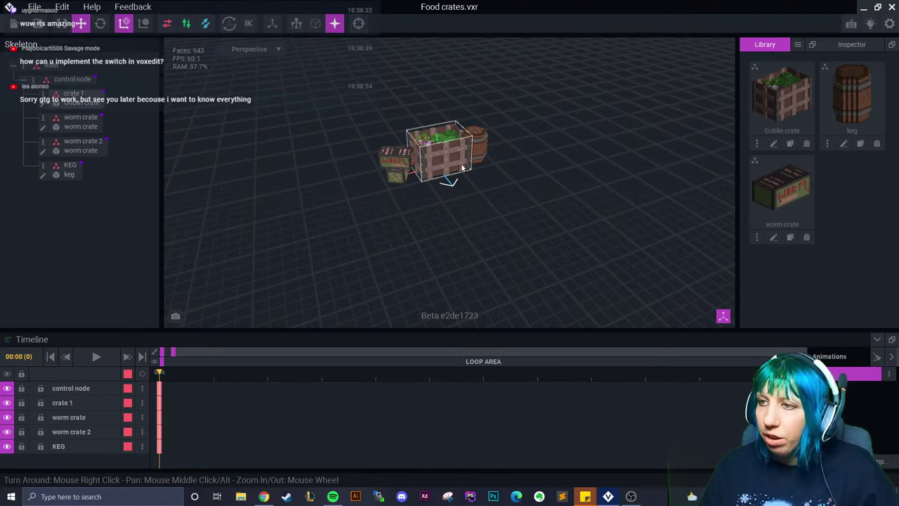
scroll(482, 202, "up", 3)
scroll(482, 203, "up", 1)
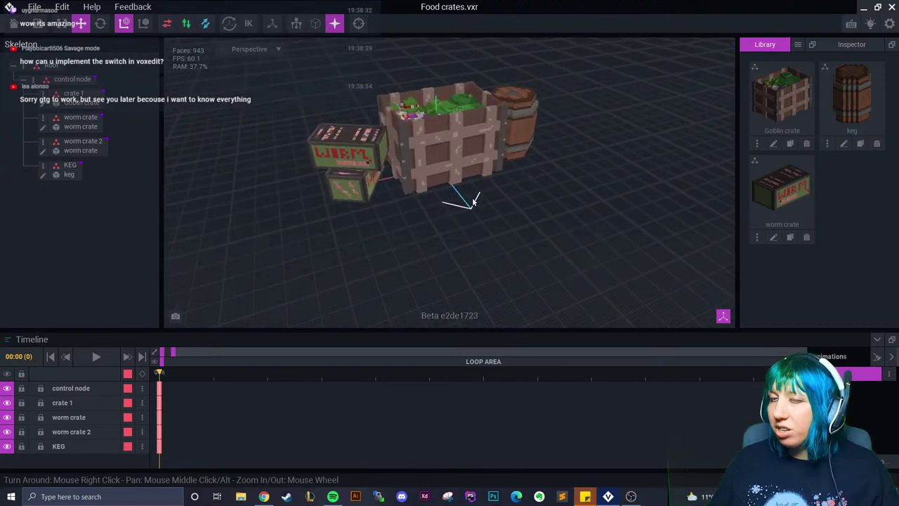
left_click(465, 193)
right_click_drag(466, 193, 416, 211)
left_click(357, 234)
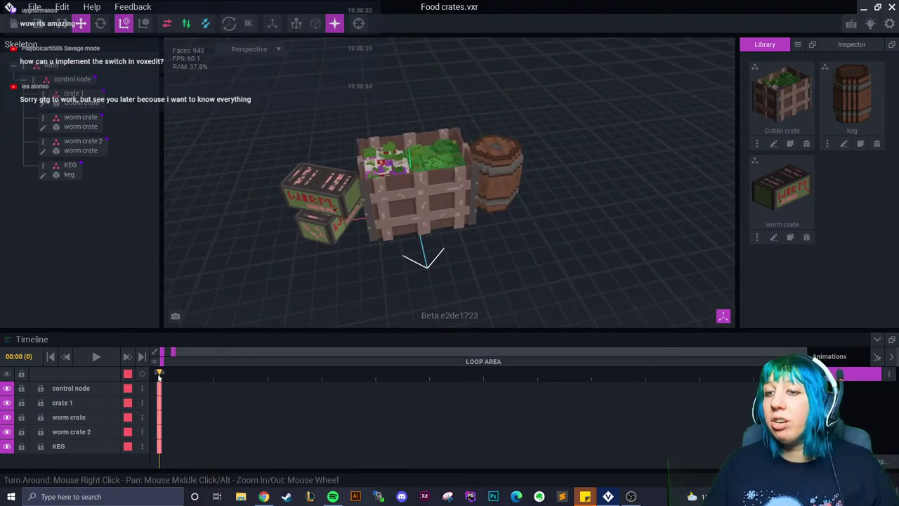
left_click(14, 26)
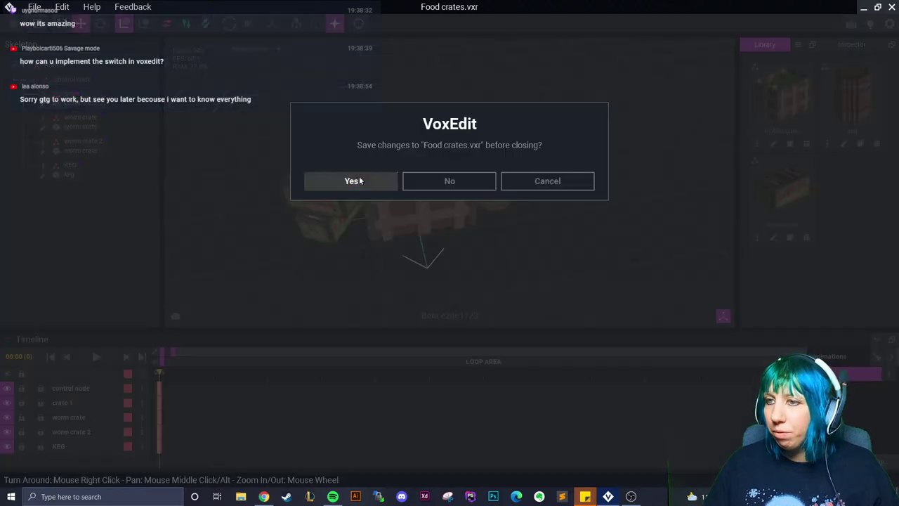
left_click(358, 176)
Reopen stone bath, set the playhead to frame 1, and save it on closing
left_click(332, 174)
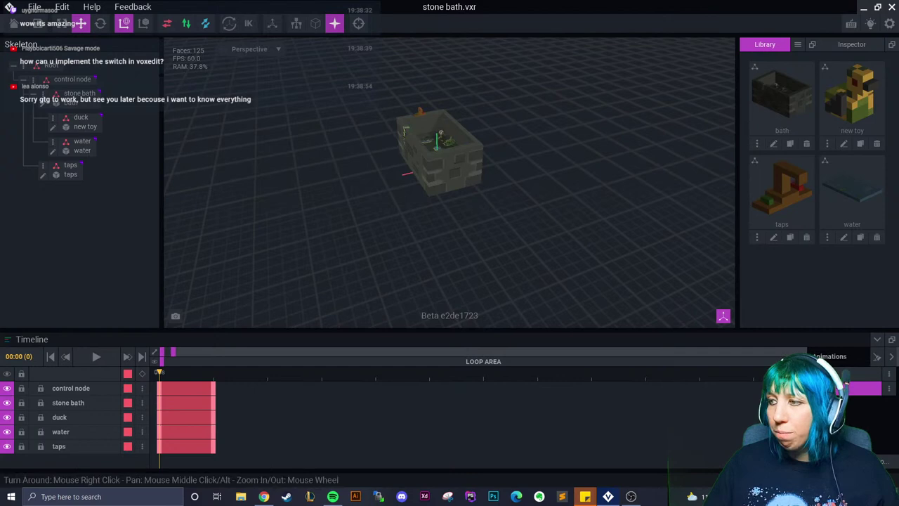
left_click(213, 377)
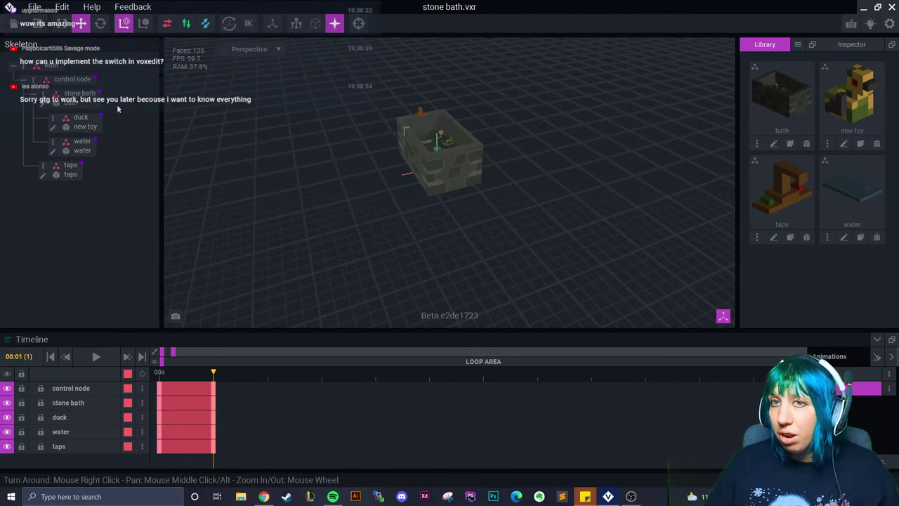
left_click(14, 23)
left_click(336, 177)
Open final.vxr, play the weapon case animation to its end, and save it on closing
left_click(464, 184)
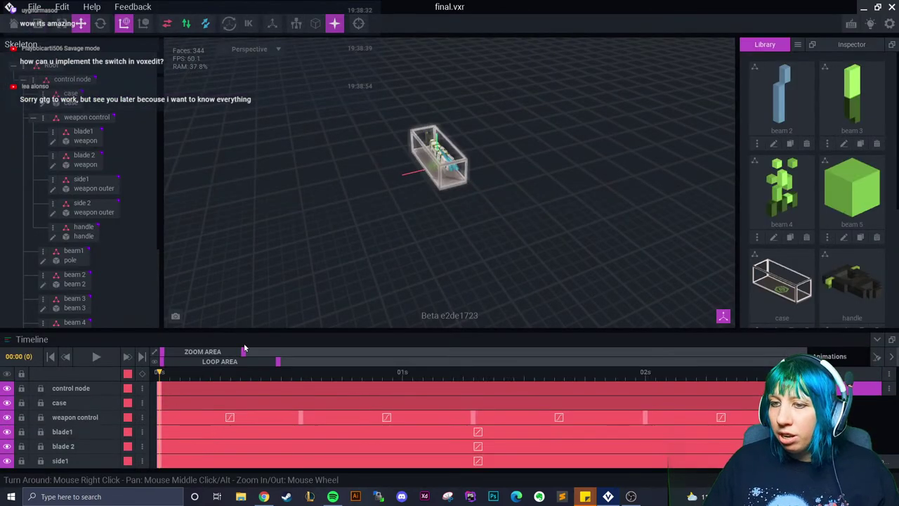
left_click_drag(242, 352, 415, 351)
left_click(95, 356)
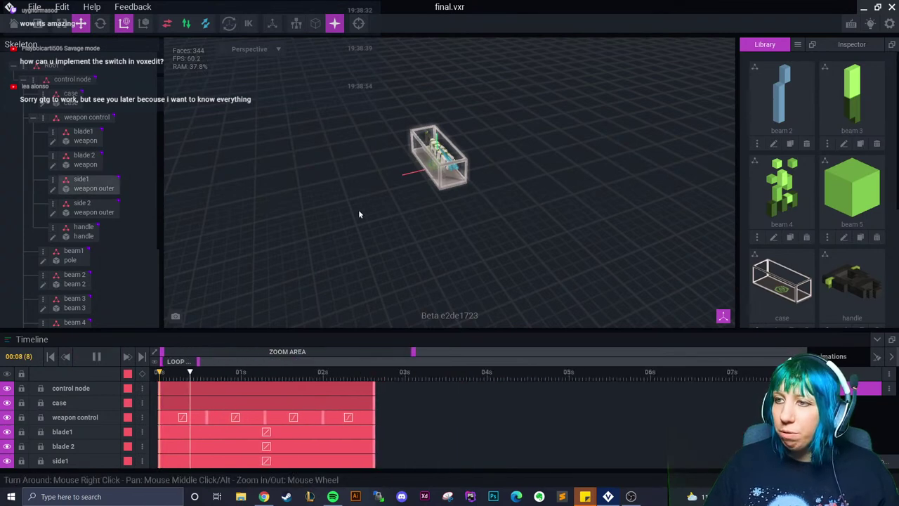
left_click_drag(262, 378, 372, 378)
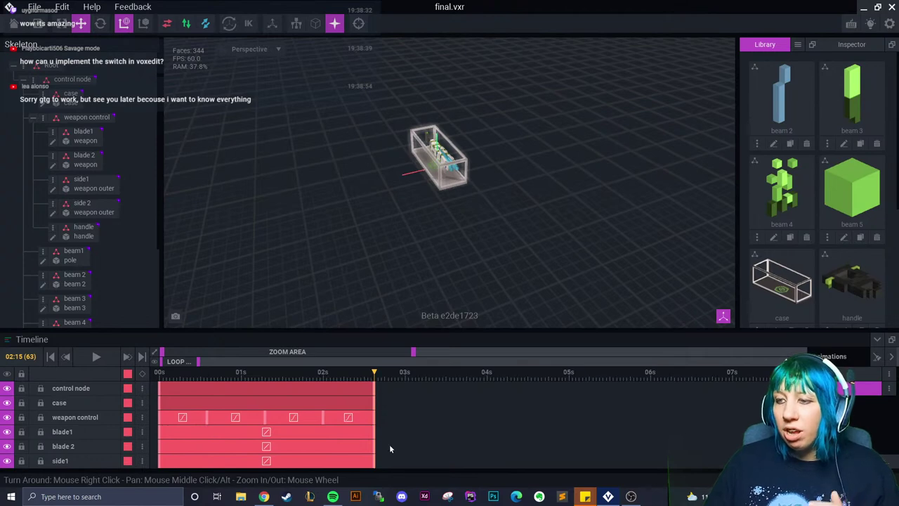
scroll(384, 440, "down", 5)
left_click(14, 26)
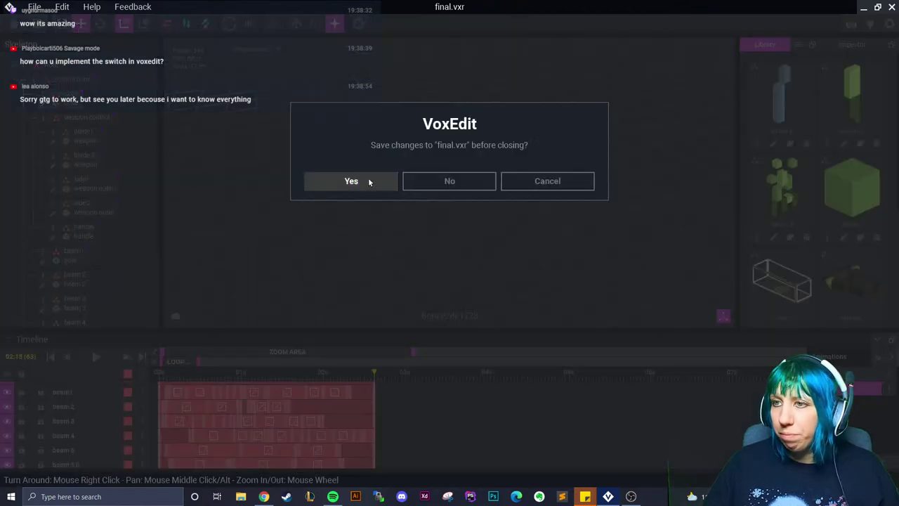
left_click(367, 180)
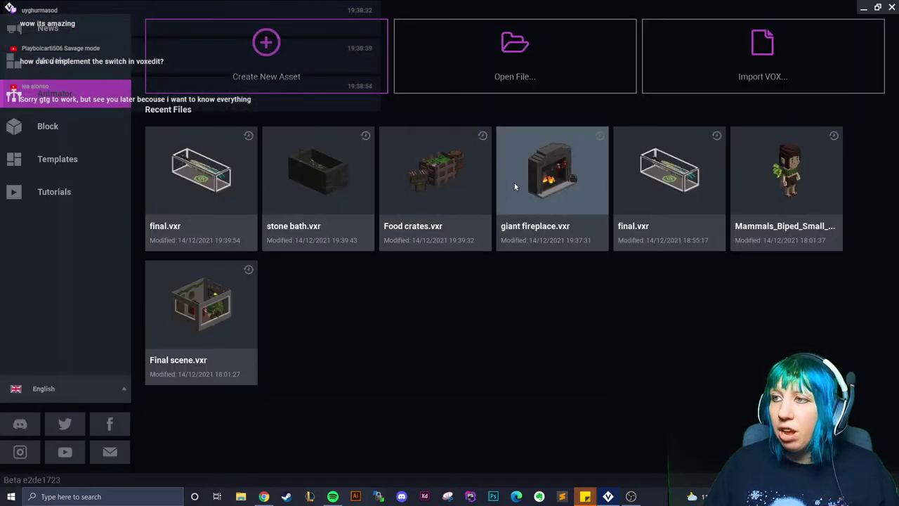
left_click(513, 185)
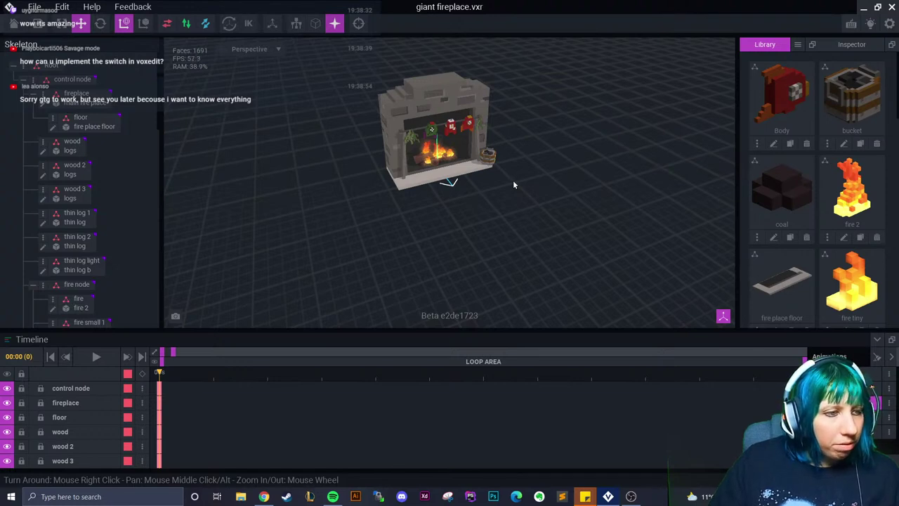
Play the fireplace animation, select the fire, and inspect its frame-8 keyframe
scroll(512, 174, "up", 10)
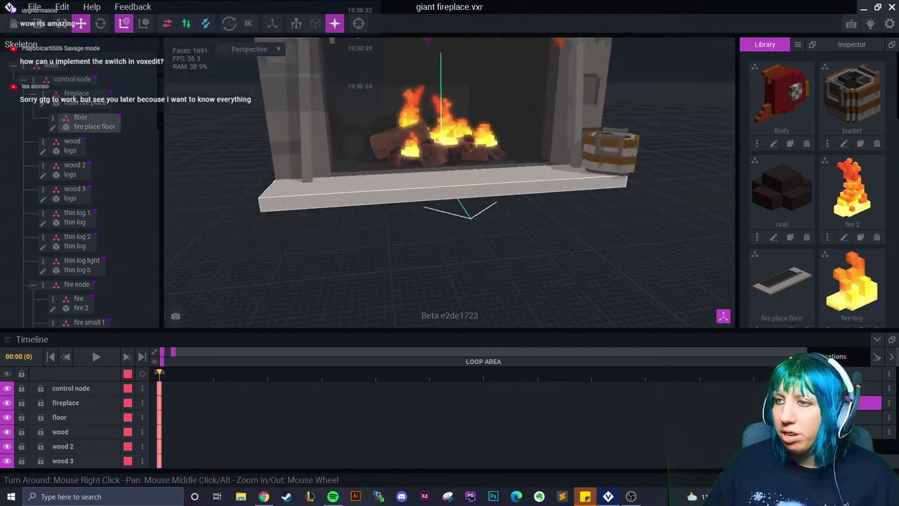
left_click(96, 356)
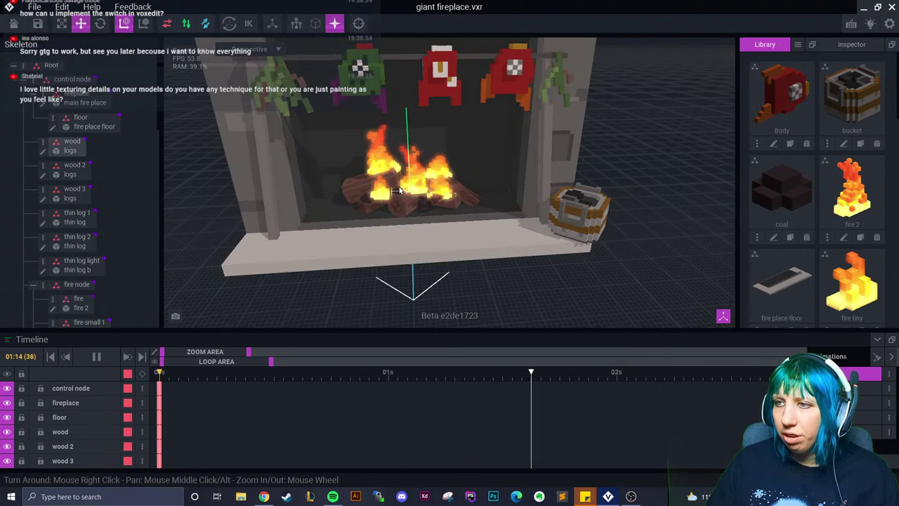
left_click(382, 204)
left_click(97, 356)
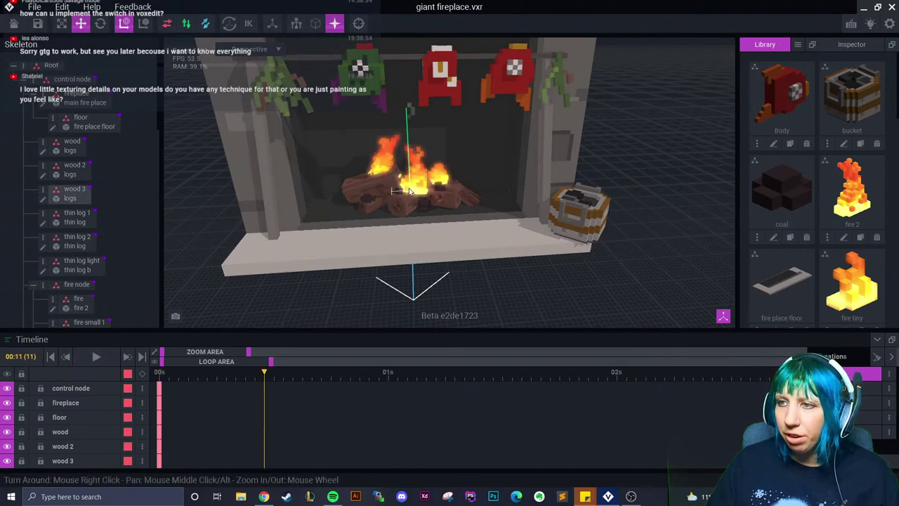
left_click(233, 389)
right_click(234, 388)
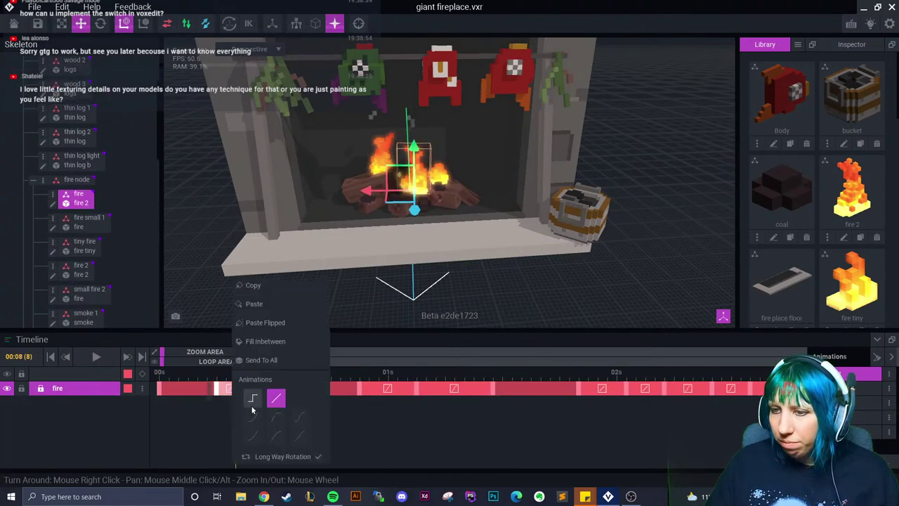
left_click(206, 436)
left_click_drag(210, 391, 245, 391)
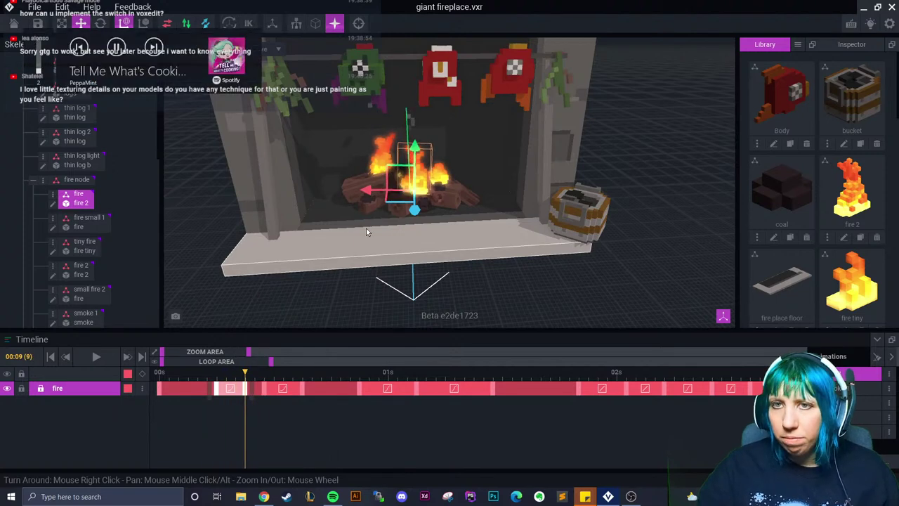
Tilt the fire slightly with the rotate gizmo around frames 13–15
key("e")
left_click_drag(243, 380, 245, 380)
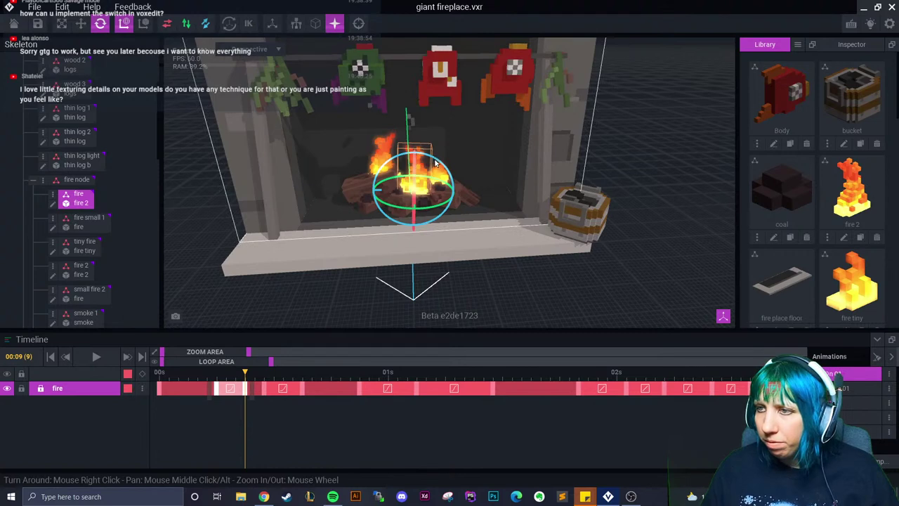
left_click_drag(251, 383, 303, 388)
left_click_drag(432, 158, 441, 166)
left_click_drag(305, 383, 359, 392)
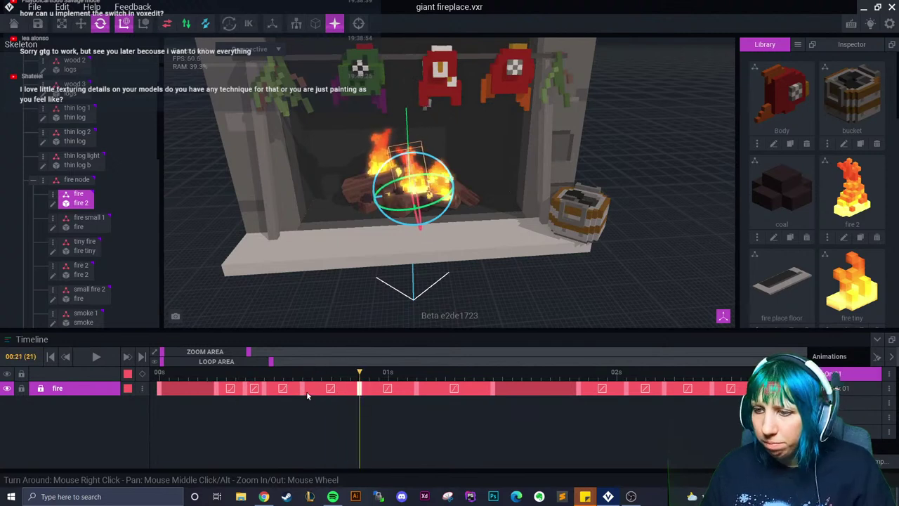
Add two more keyframes to the fire track and scrub past the one-second mark
right_click(306, 392)
left_click(341, 291)
right_click(363, 391)
left_click(385, 302)
left_click_drag(361, 383, 415, 383)
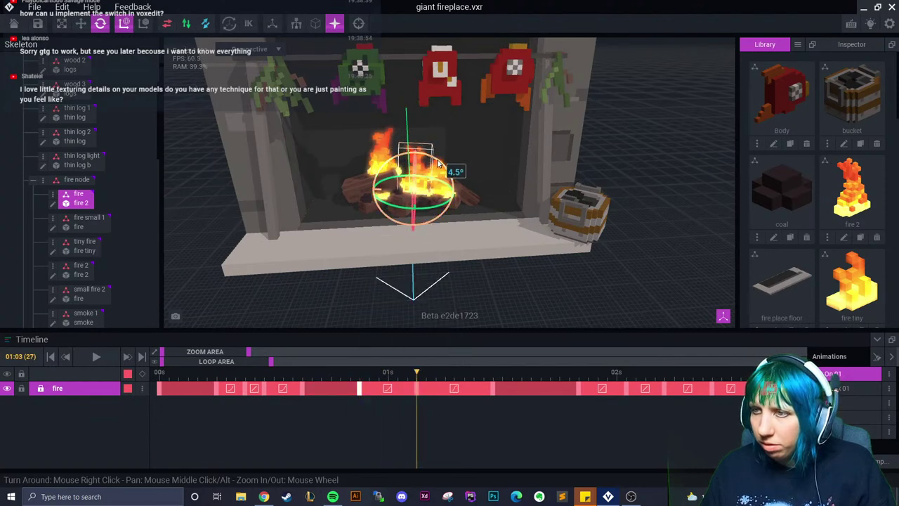
left_click_drag(415, 383, 796, 398)
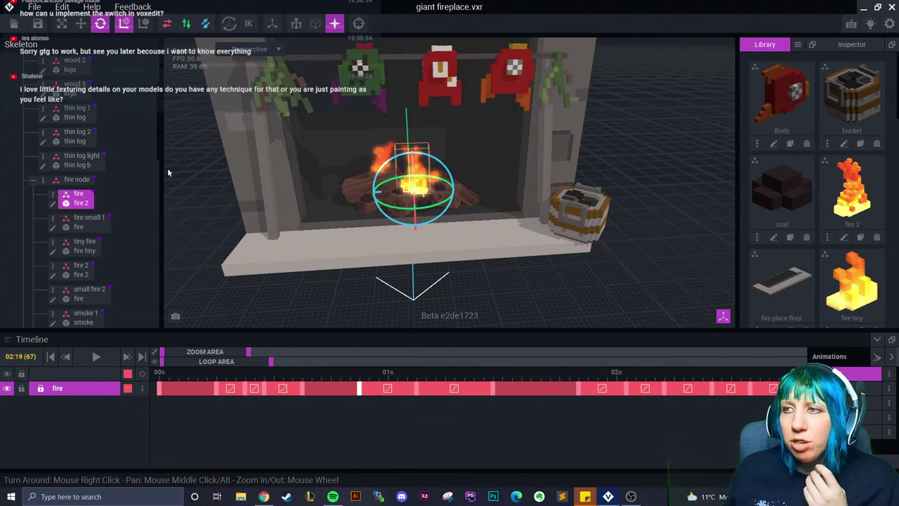
Deselect the fire and orbit the view around the fireplace wall
right_click_drag(167, 172, 365, 217)
left_click(458, 244)
scroll(365, 217, "up", 5)
scroll(371, 251, "down", 3)
right_click_drag(371, 251, 371, 251)
scroll(371, 251, "up", 5)
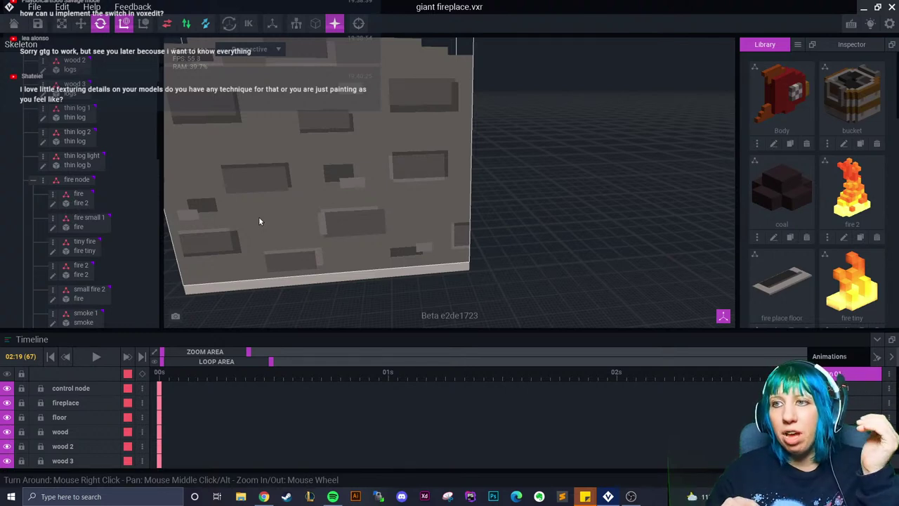
Select the main fire place model and zoom out to show the whole fireplace
right_click_drag(231, 201, 268, 211)
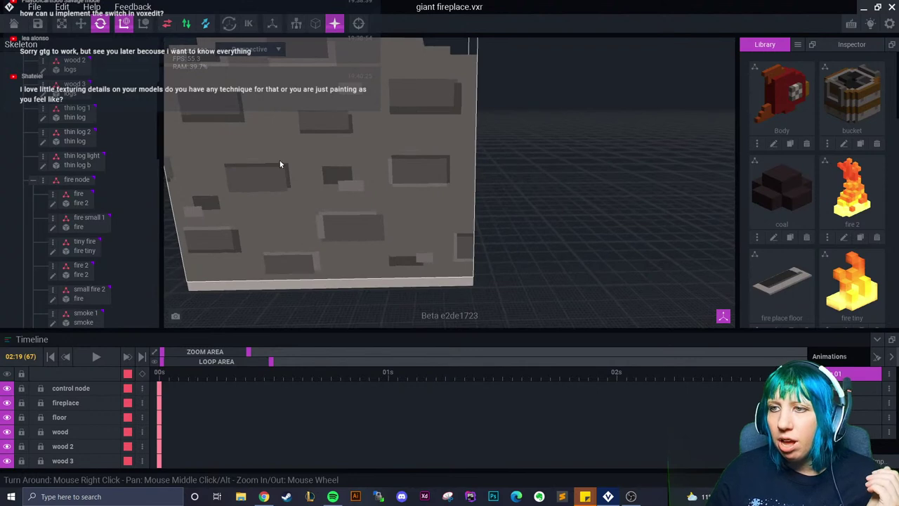
left_click(259, 182)
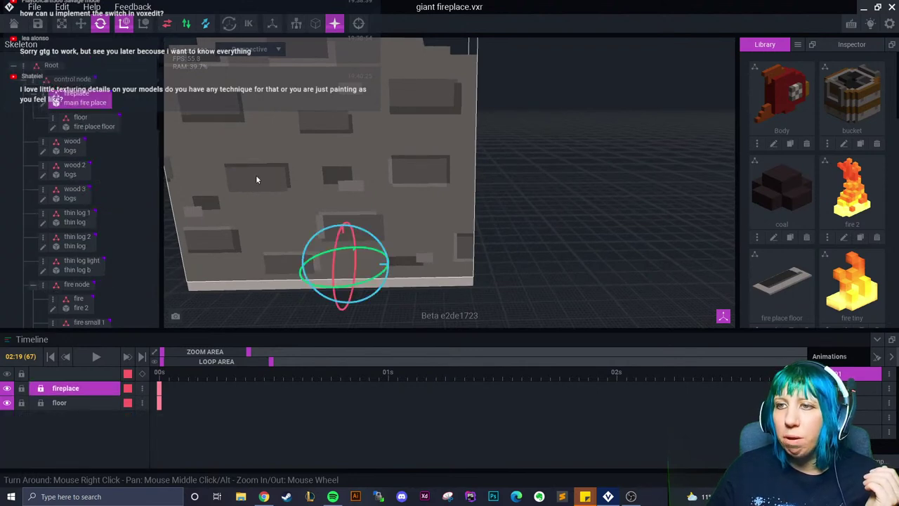
right_click_drag(311, 176, 402, 215)
scroll(402, 214, "down", 5)
left_click(474, 147)
left_click(474, 147)
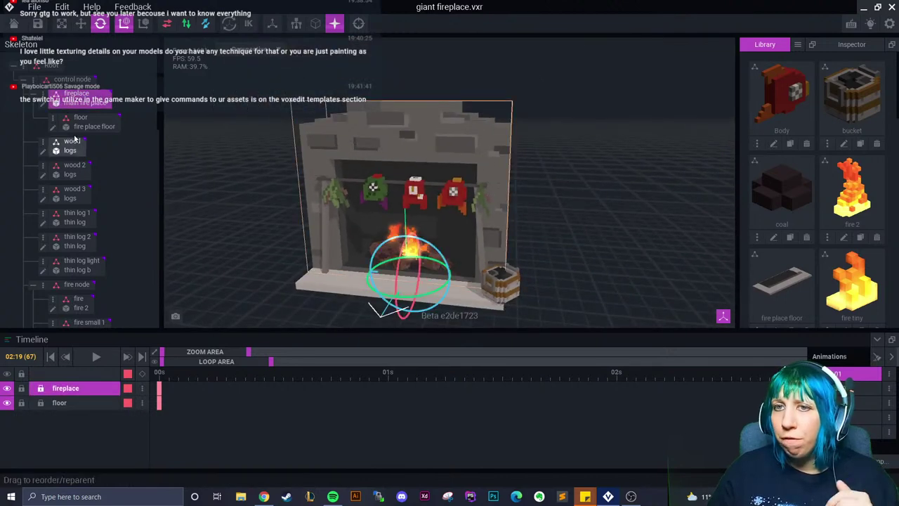
Open the fireplace model in the Voxel editor and choose a darker grey palette swatch
left_click(40, 109)
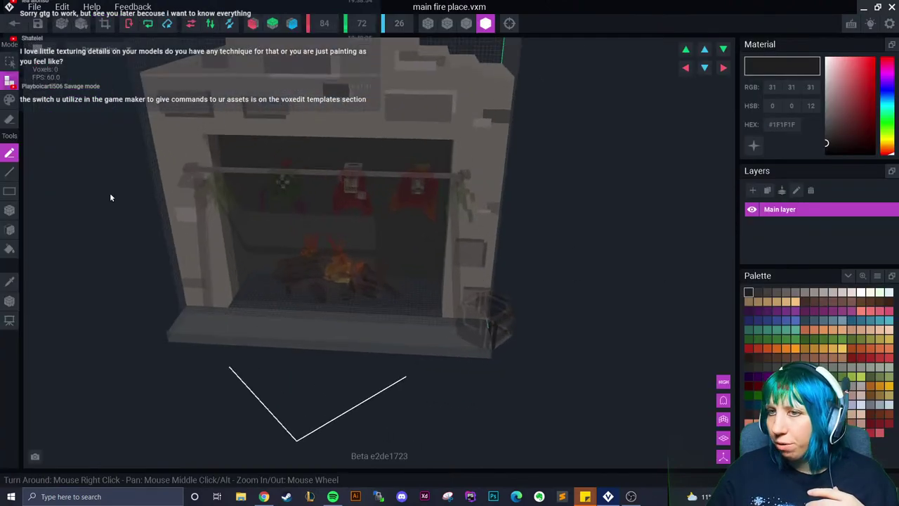
left_click(10, 281)
left_click(310, 114)
scroll(551, 235, "up", 2)
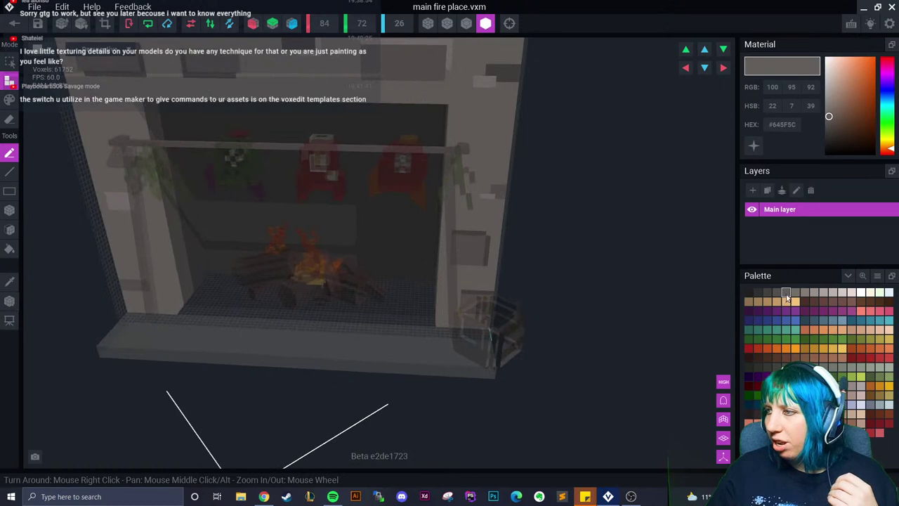
left_click(776, 293)
scroll(451, 97, "up", 2)
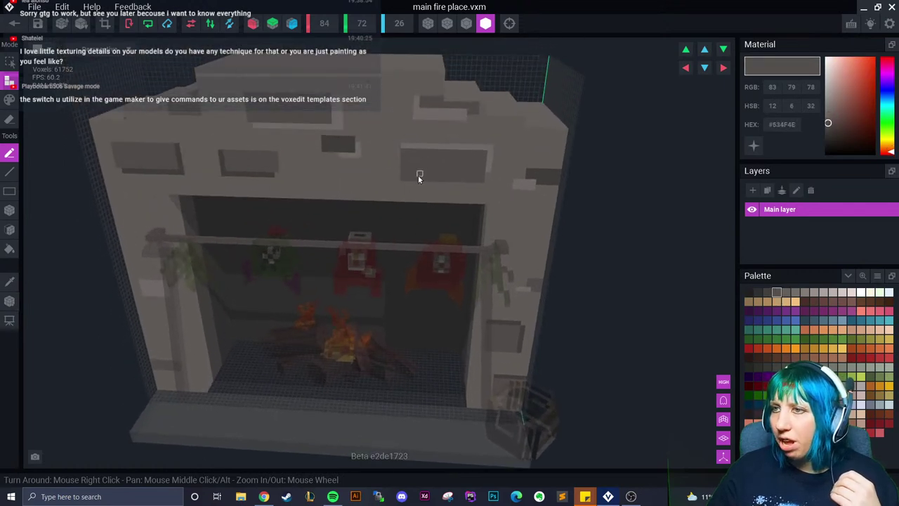
left_click(767, 292)
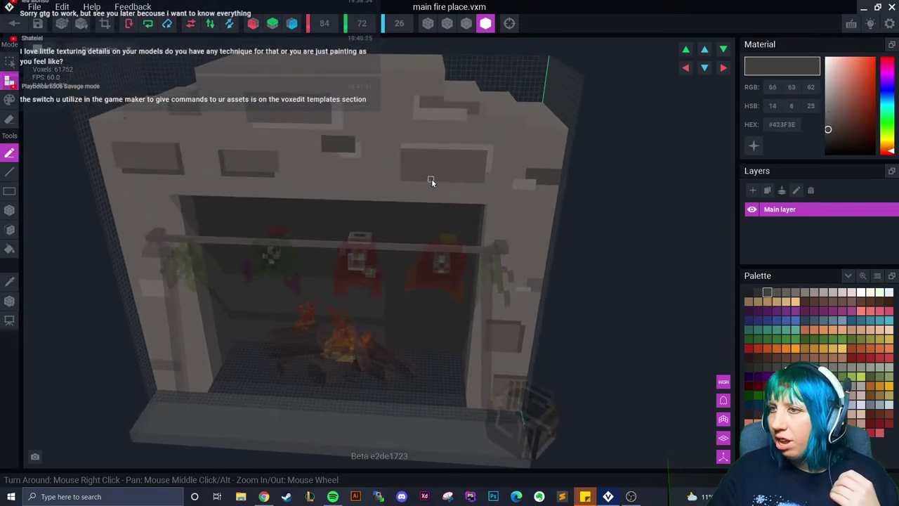
Recolour the side bricks with the sampled grey in Paint mode, then close and save the model
right_click_drag(436, 211, 446, 203)
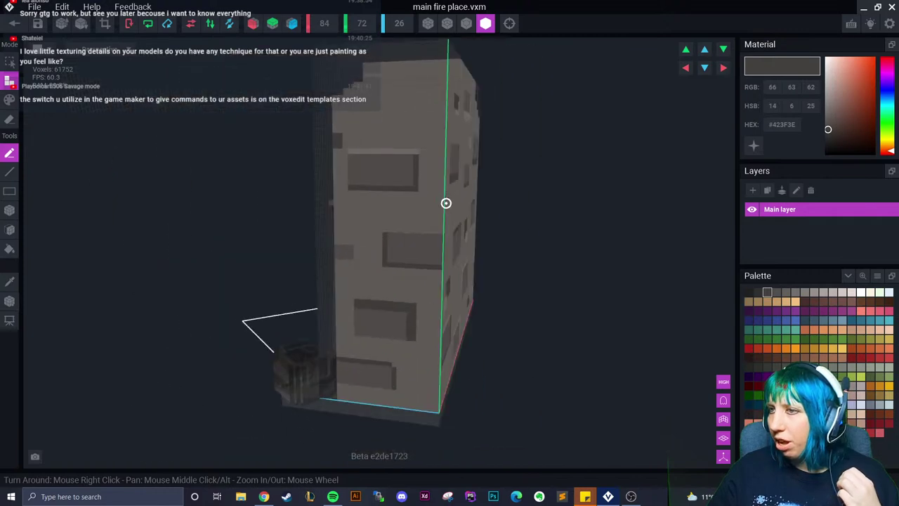
left_click(10, 281)
left_click(330, 213)
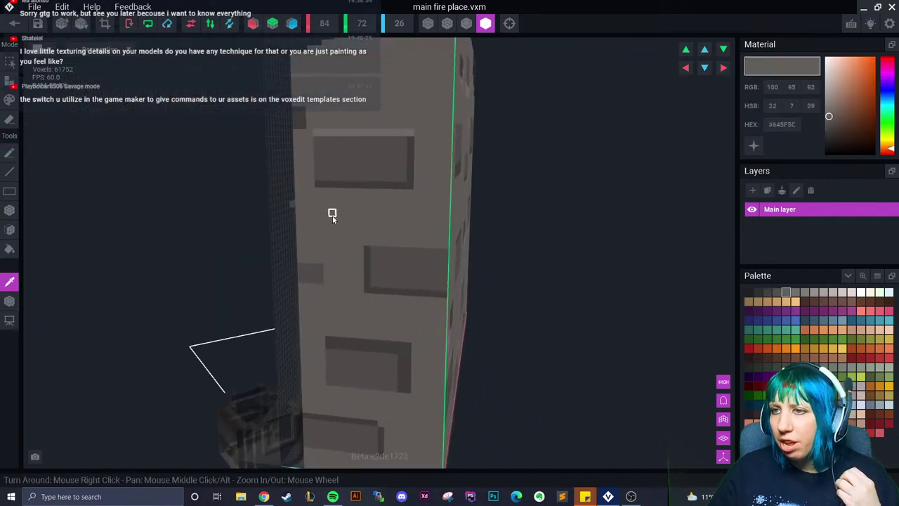
left_click(9, 99)
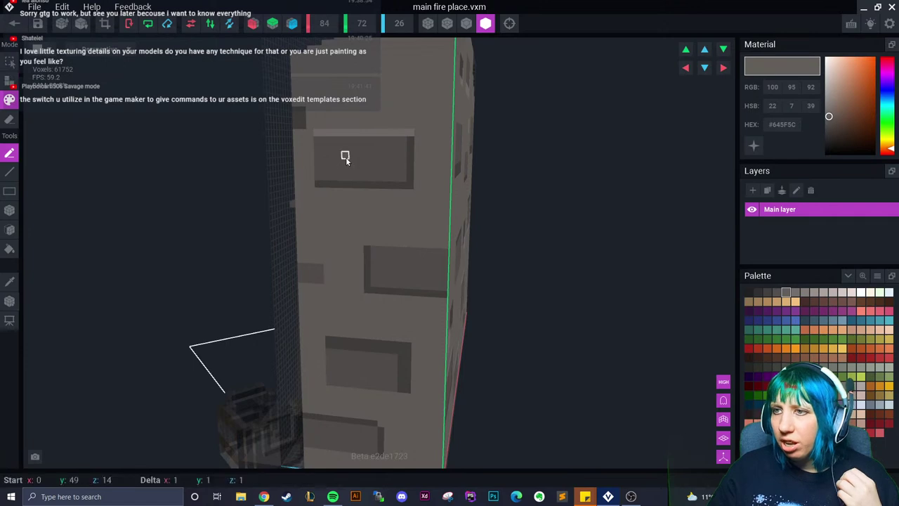
mouse_move(351, 162)
right_mouse_down()
mouse_move(440, 257)
mouse_move(429, 274)
right_mouse_up()
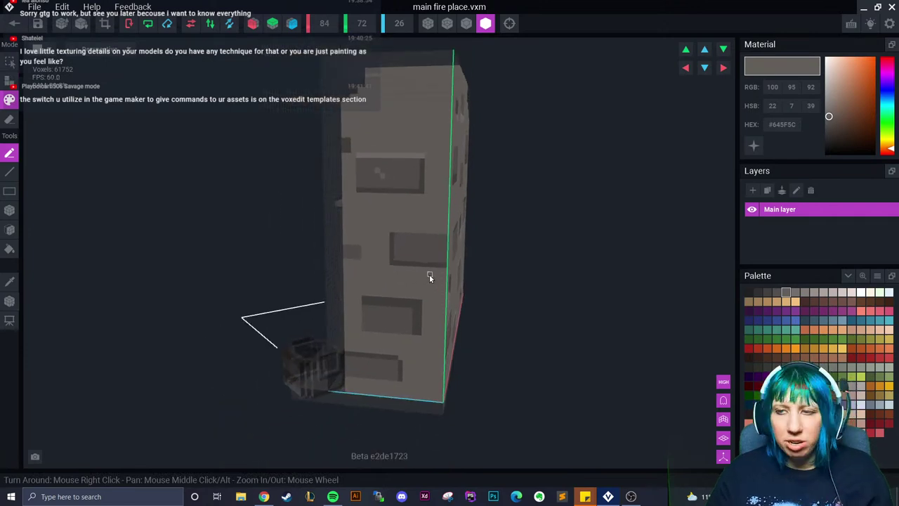
left_click(14, 23)
left_click(353, 182)
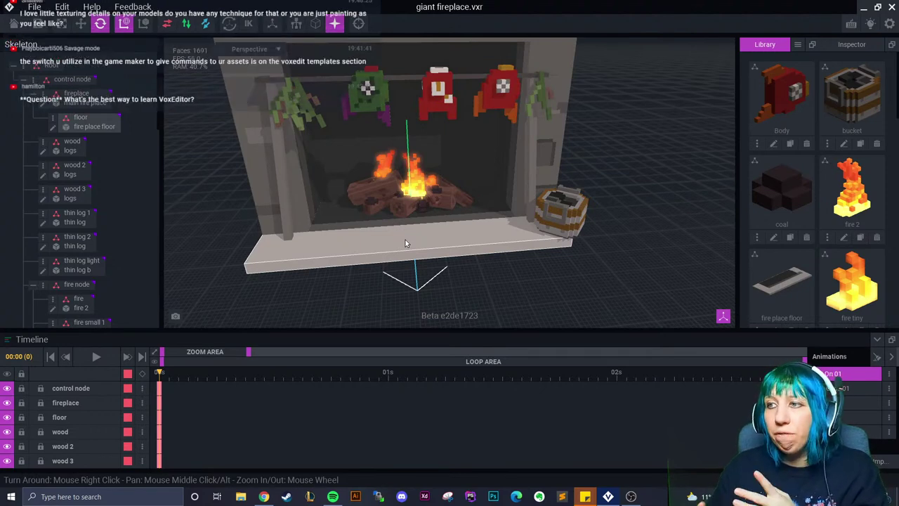
left_click(447, 175)
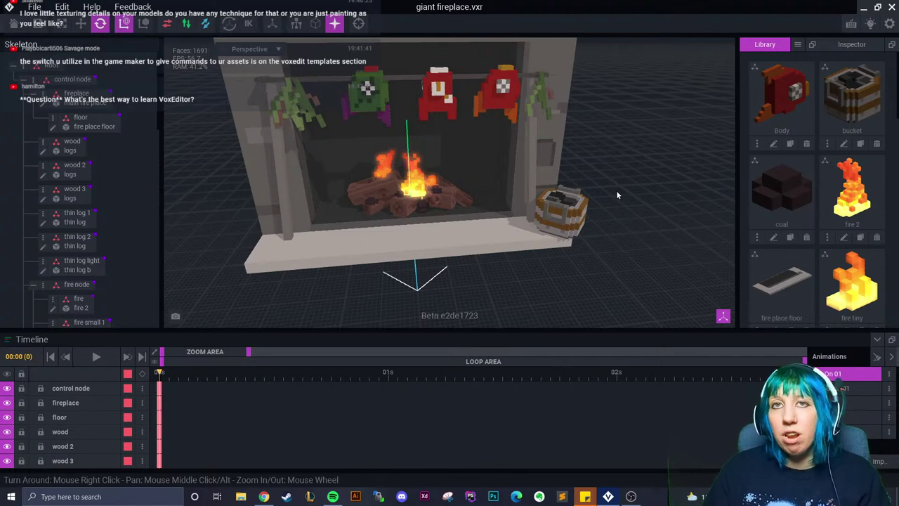
right_click_drag(617, 196, 532, 143)
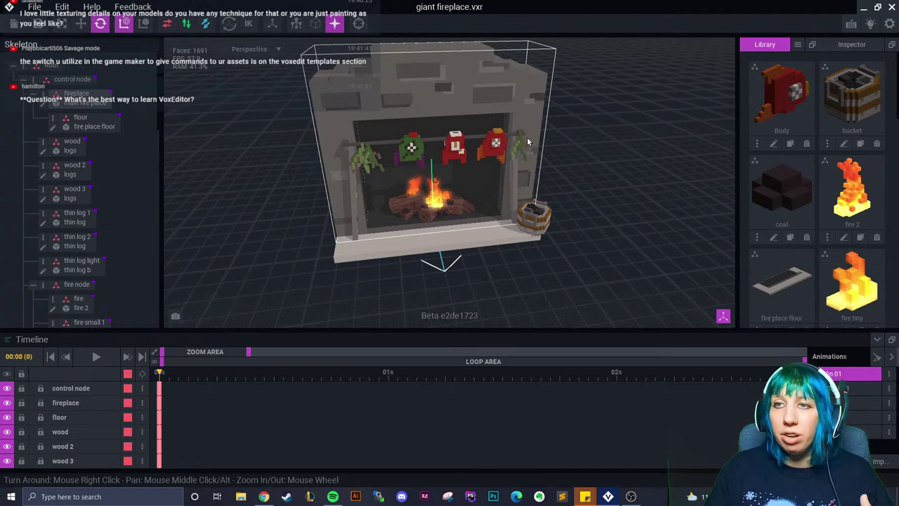
scroll(526, 137, "up", 6)
scroll(520, 251, "down", 5)
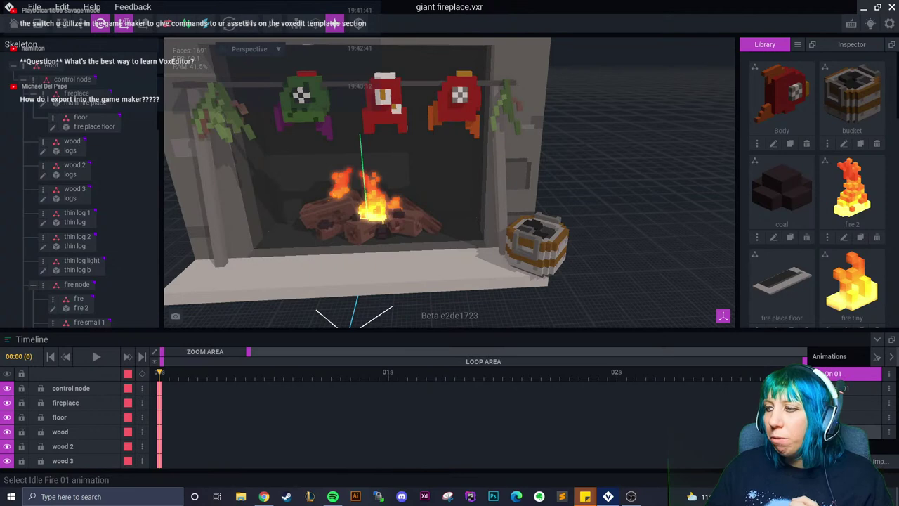
Switch to the Idle Fire 01 animation and zoom in on the flames over the logs
left_click(848, 431)
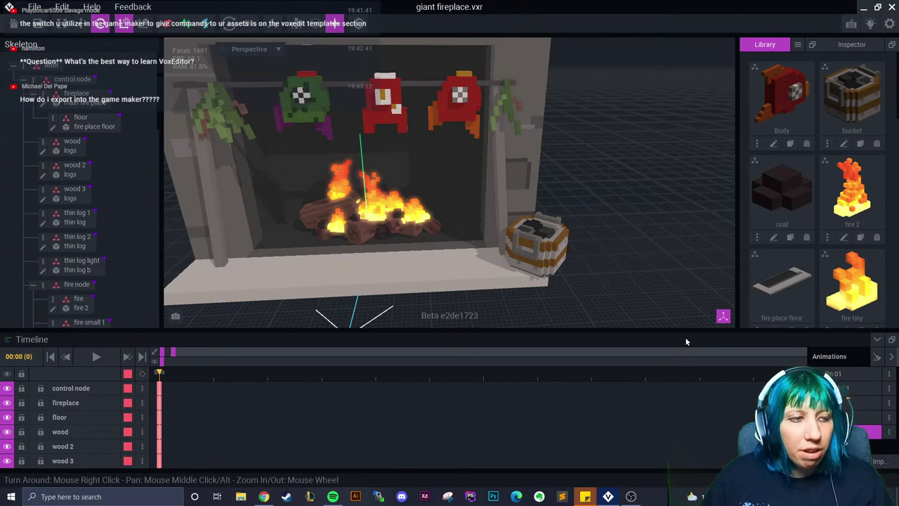
scroll(596, 274, "up", 6)
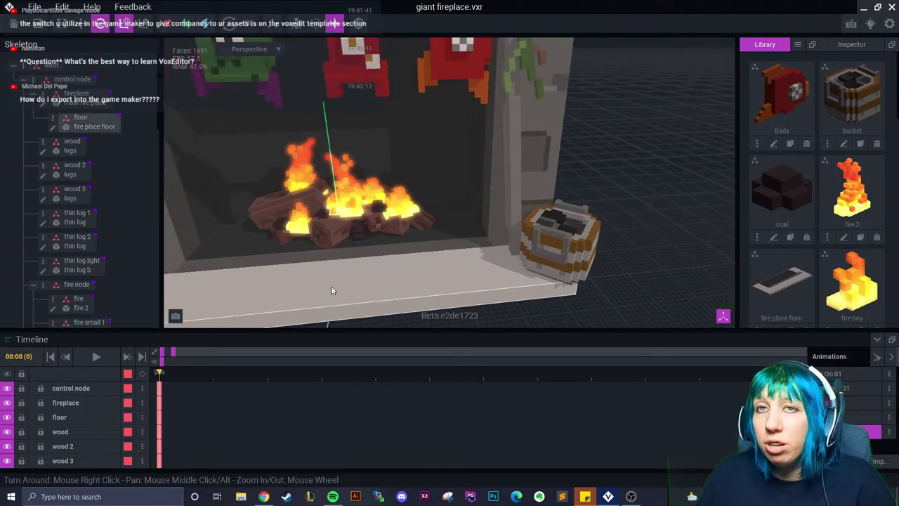
right_click_drag(343, 295, 383, 278)
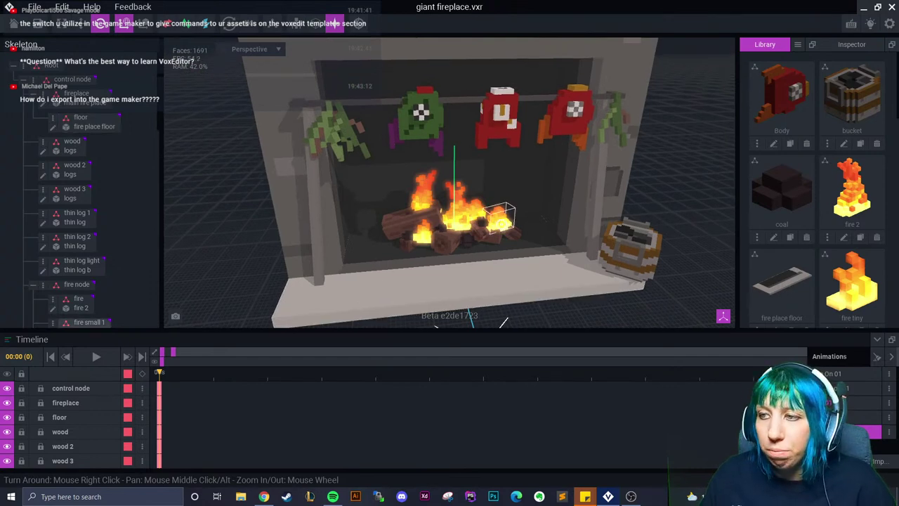
scroll(393, 267, "up", 2)
scroll(429, 258, "up", 2)
scroll(430, 257, "up", 4)
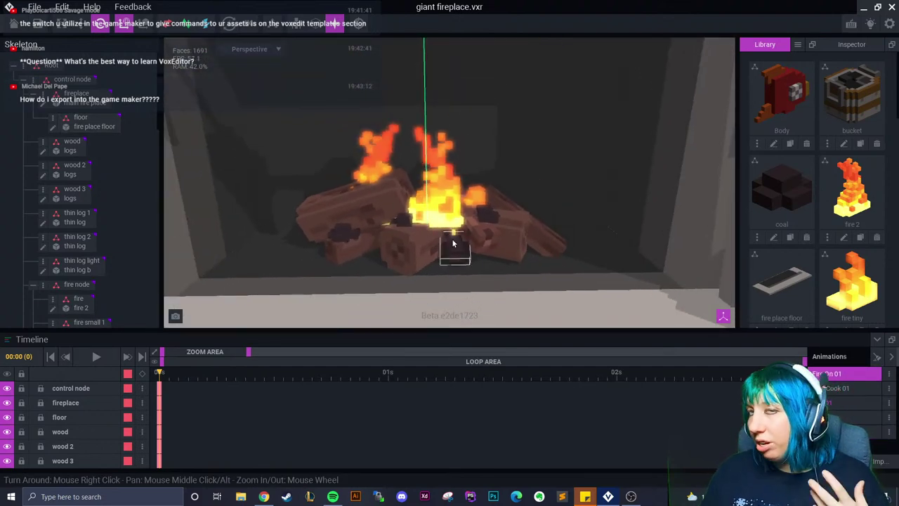
scroll(457, 246, "up", 2)
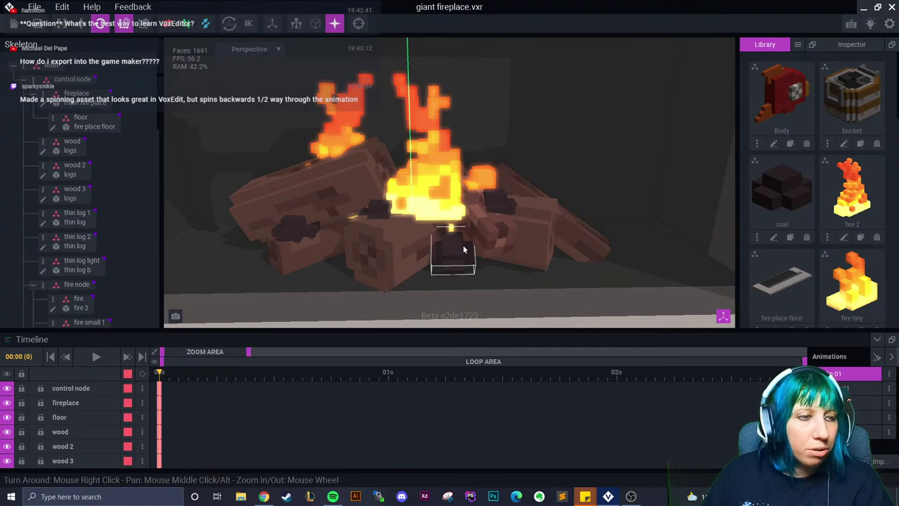
left_click(34, 7)
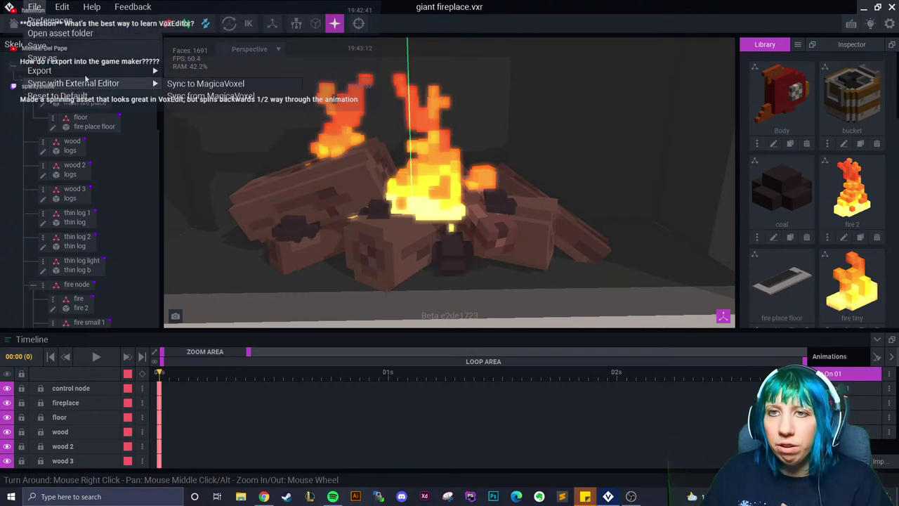
mouse_move(86, 72)
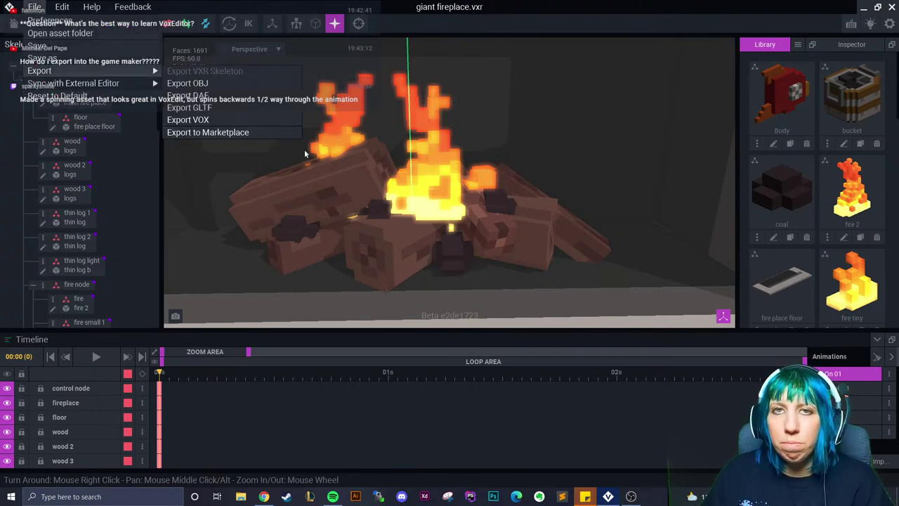
left_click(179, 262)
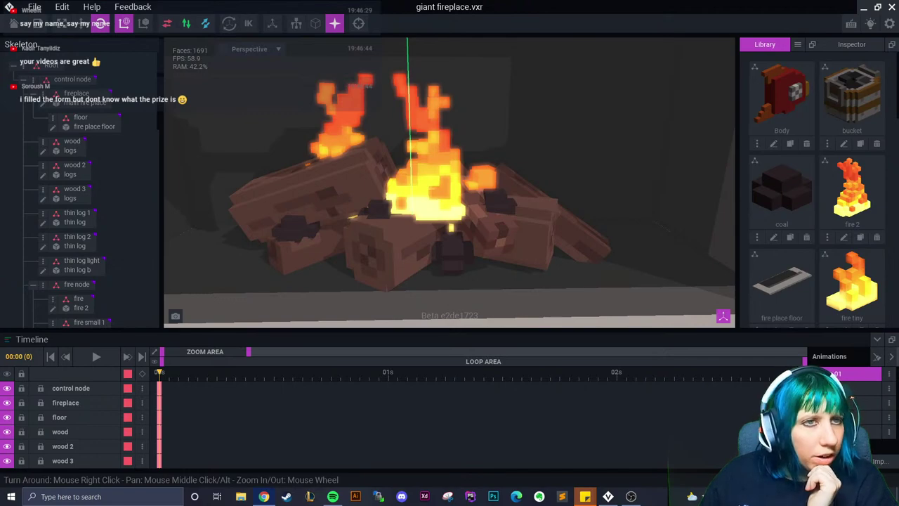
key("alt+Tab")
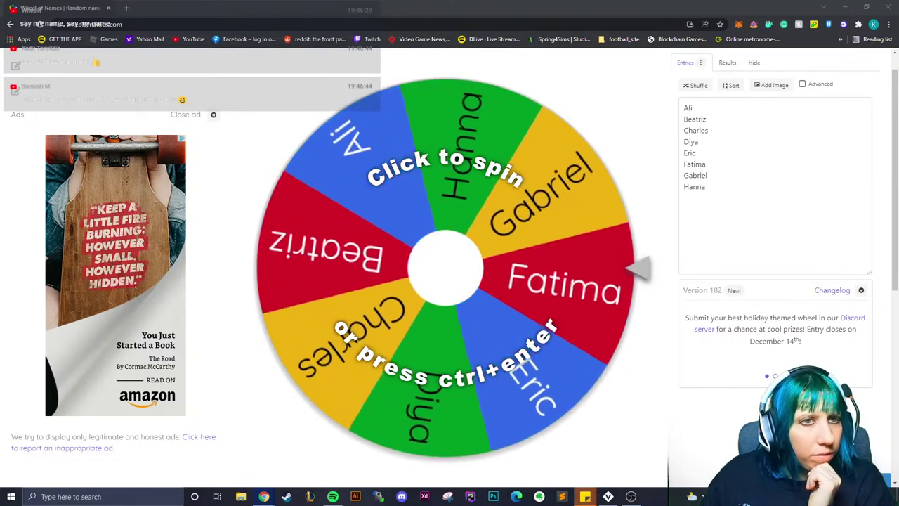
Clear the sample names and enter the first five entrants' names, one per line
left_click_drag(710, 190, 688, 107)
key("BackSpace")
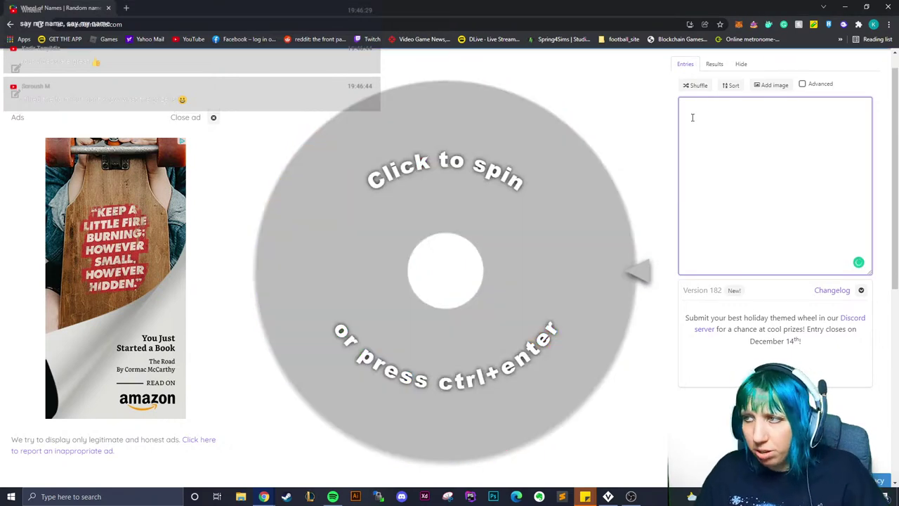
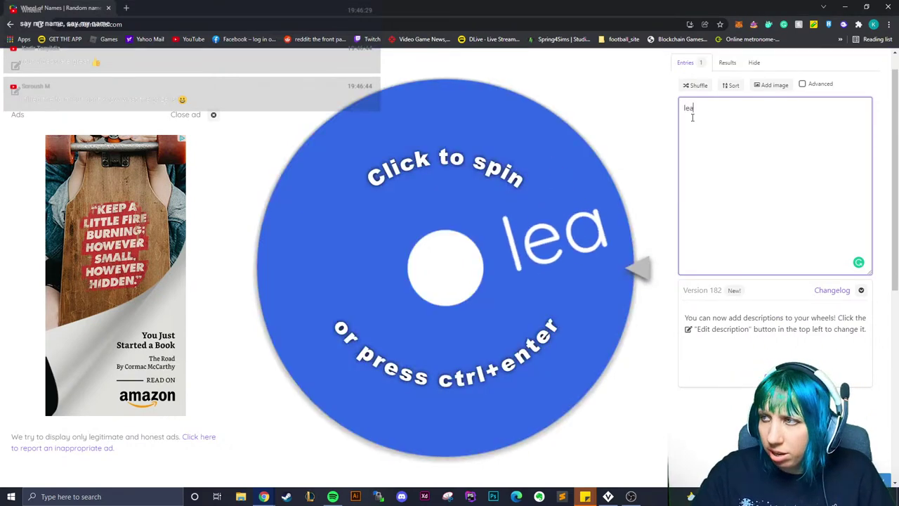
key("Return")
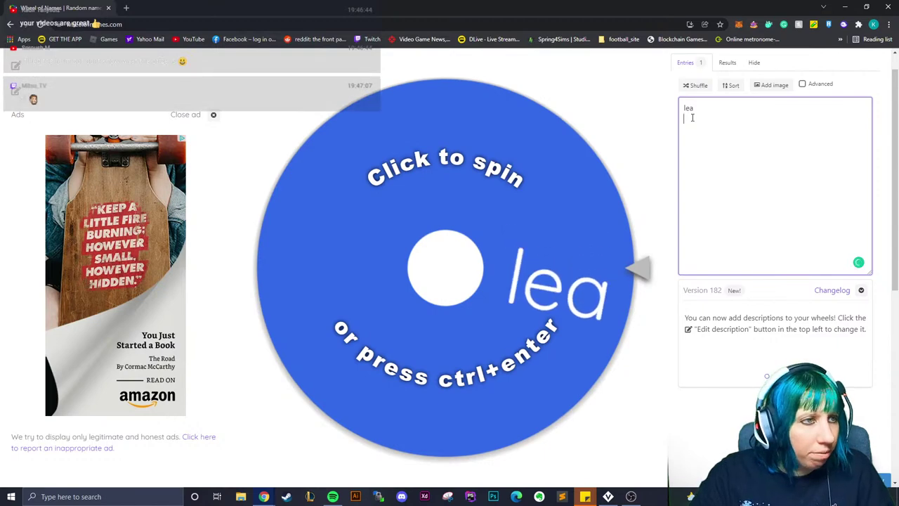
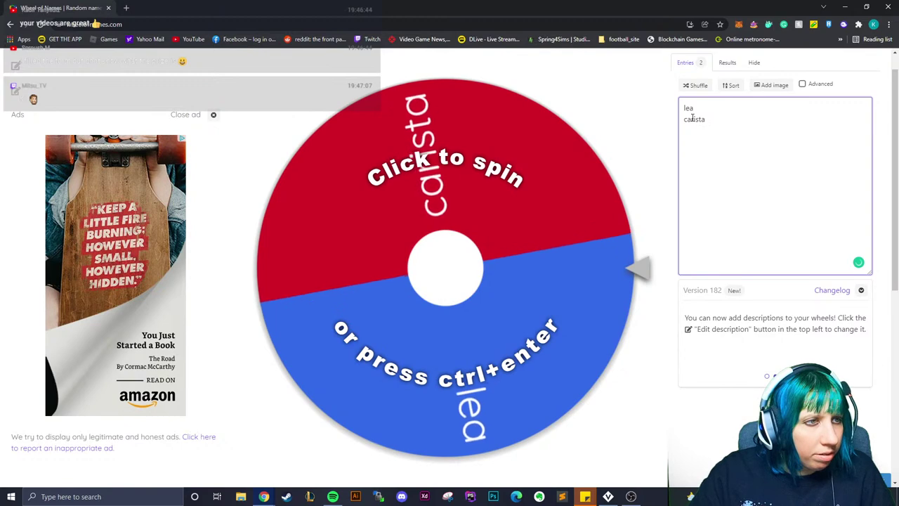
key("Return")
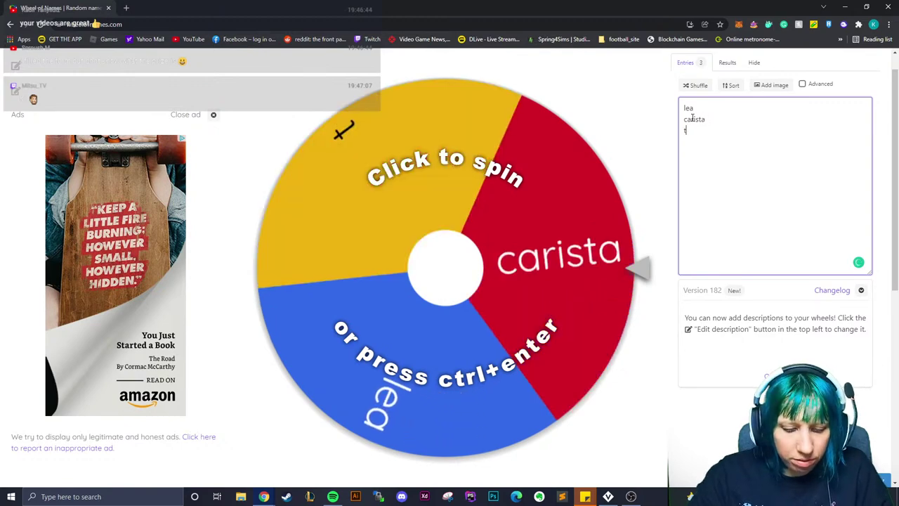
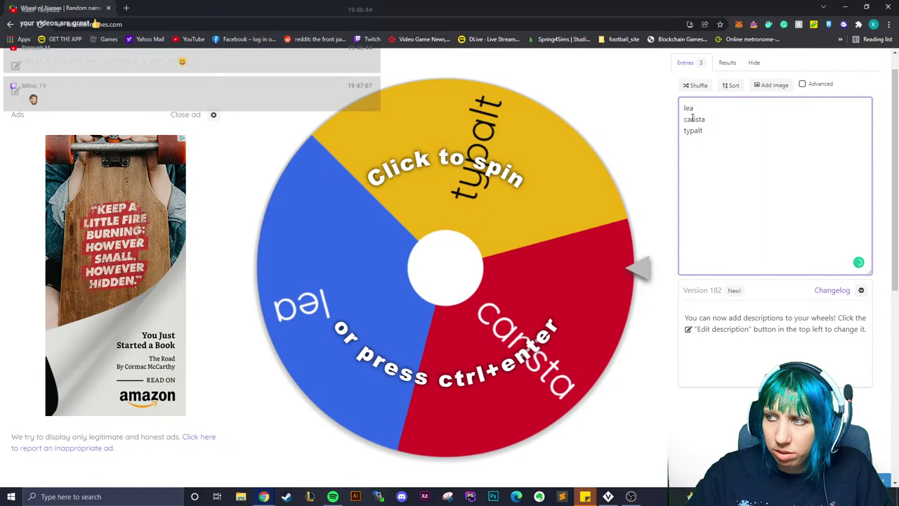
key("Return")
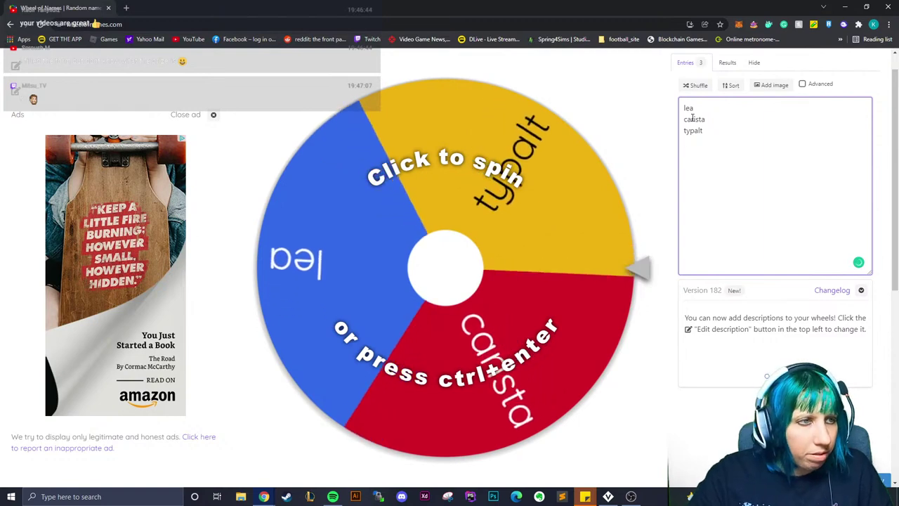
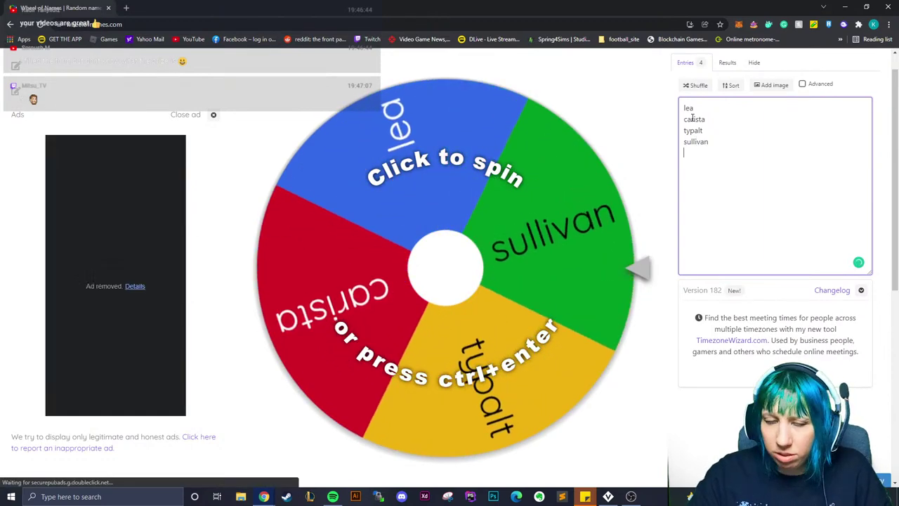
key("Return")
type("wamma")
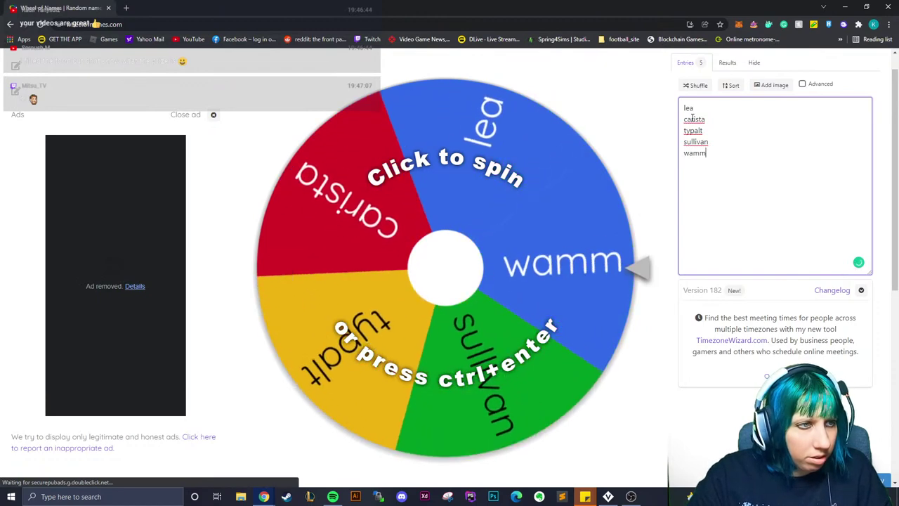
key("BackSpace")
key("BackSpace")
key("BackSpace")
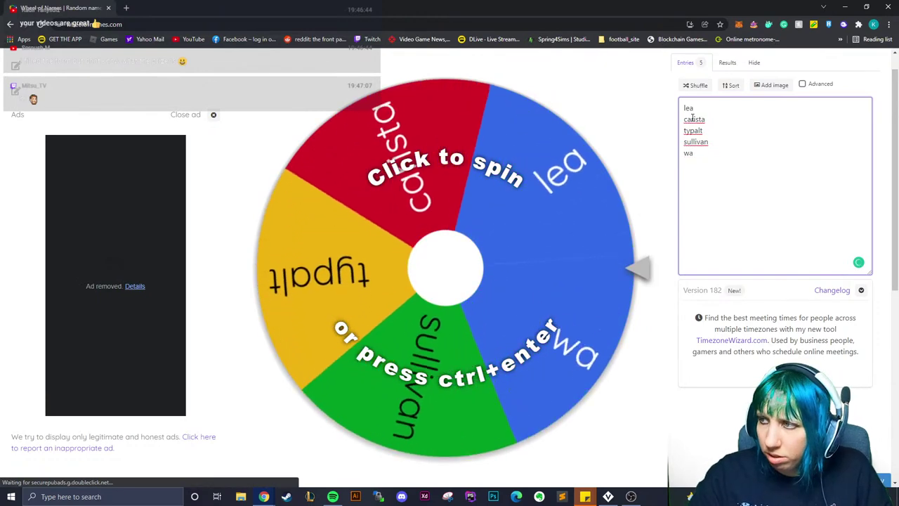
type("nna")
key("Return")
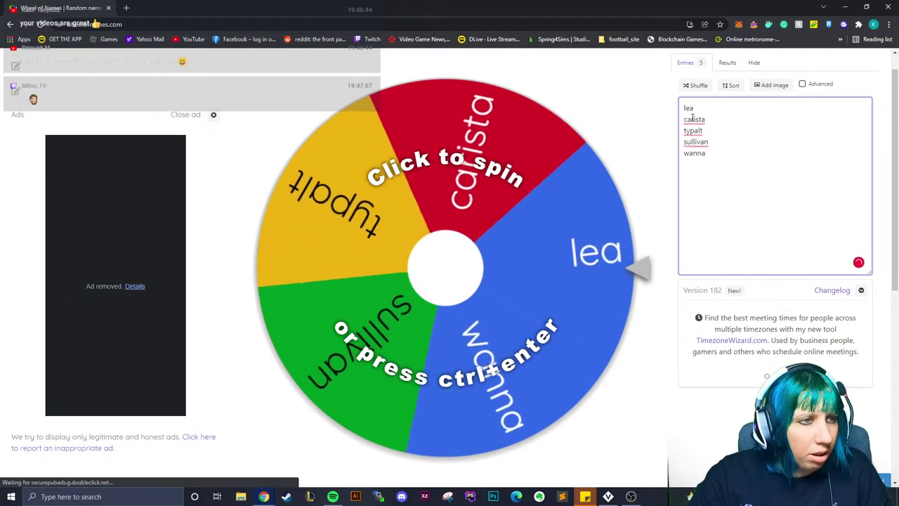
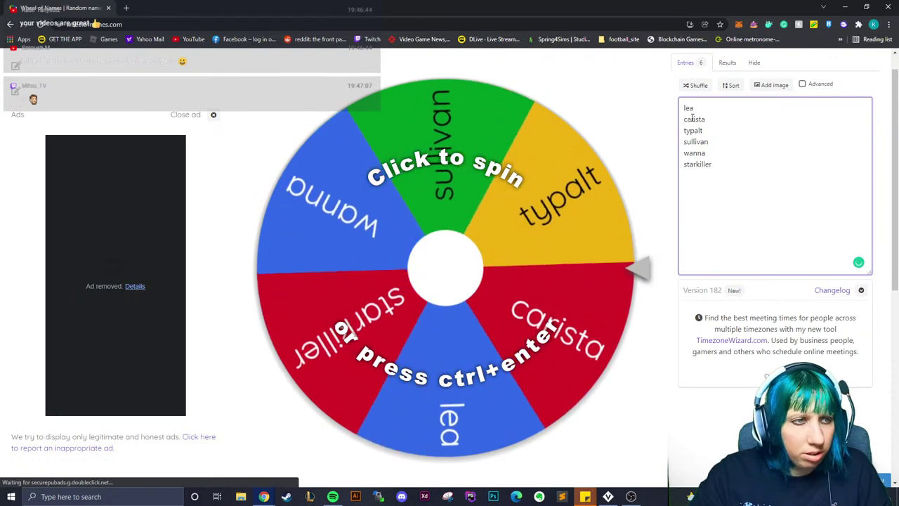
Add the next five entrants' names, correcting the spelling of the last one
key("Return")
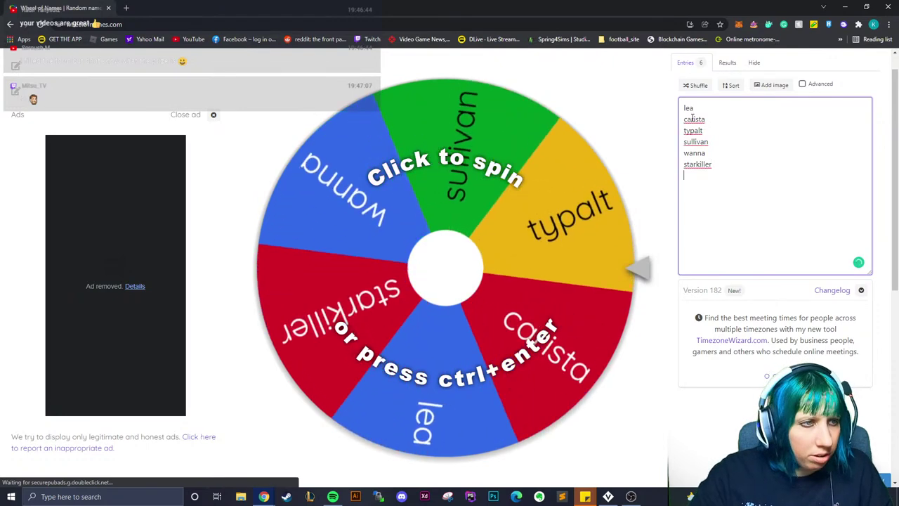
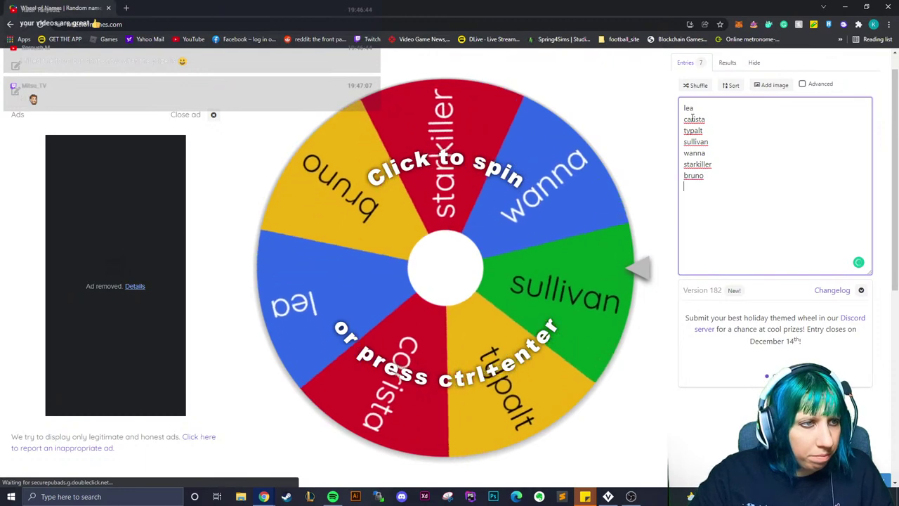
key("Return")
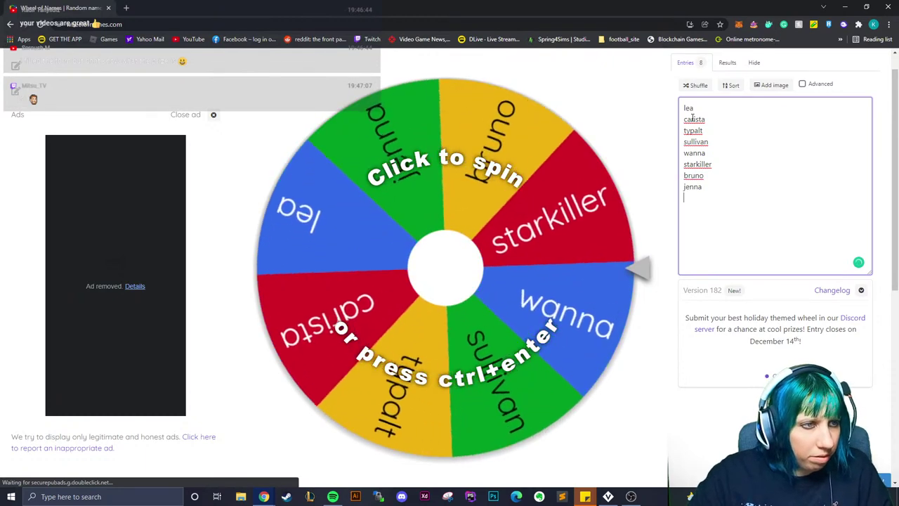
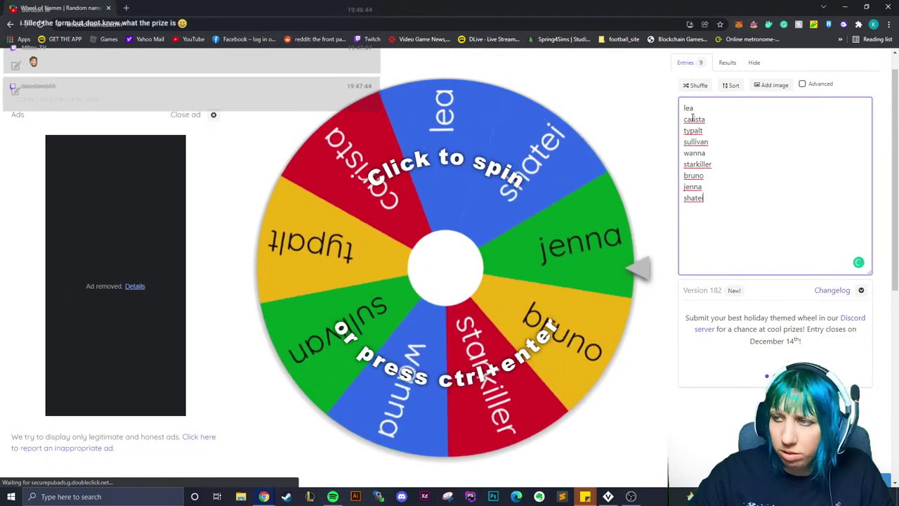
key("Return")
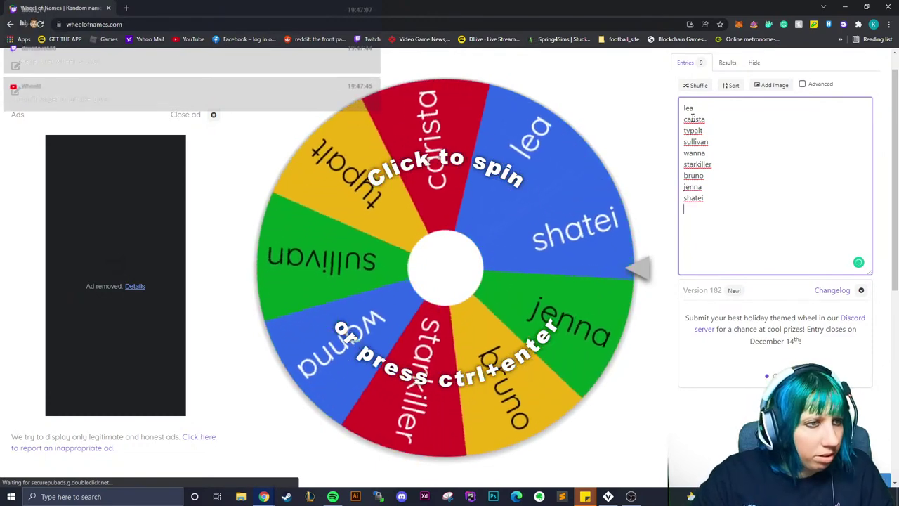
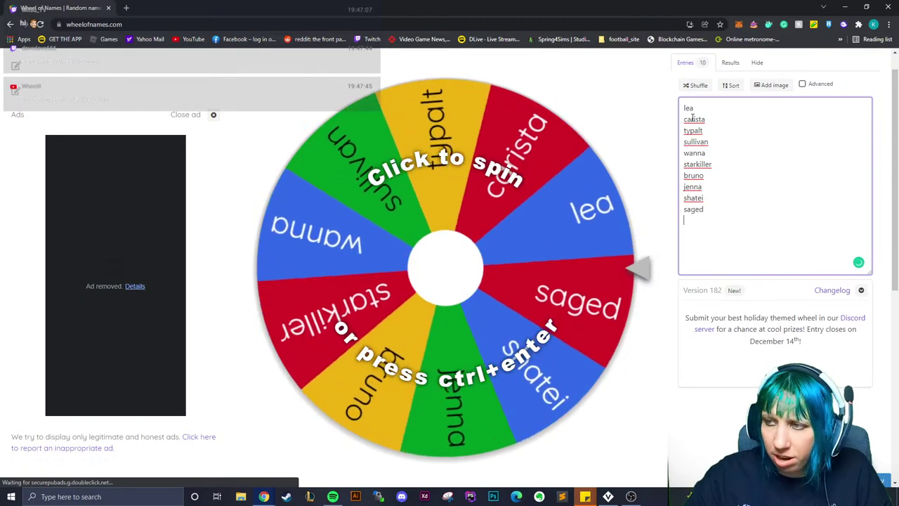
key("Return")
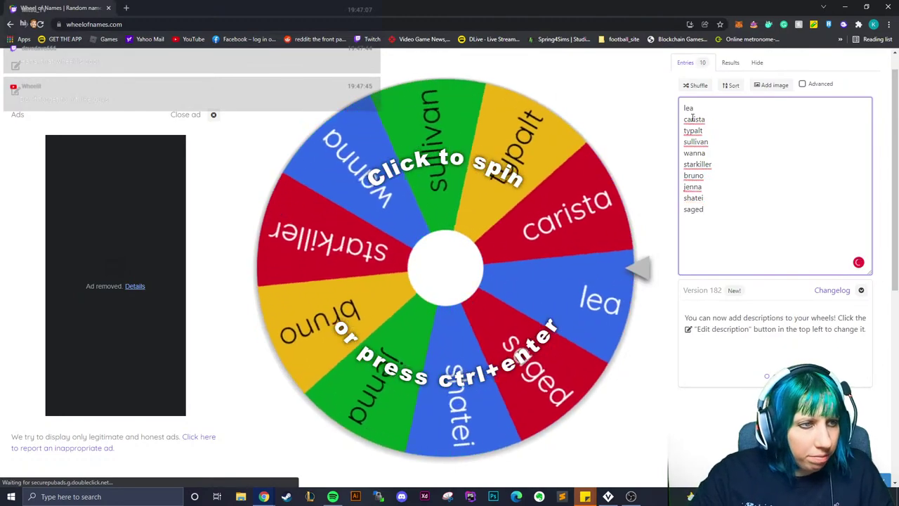
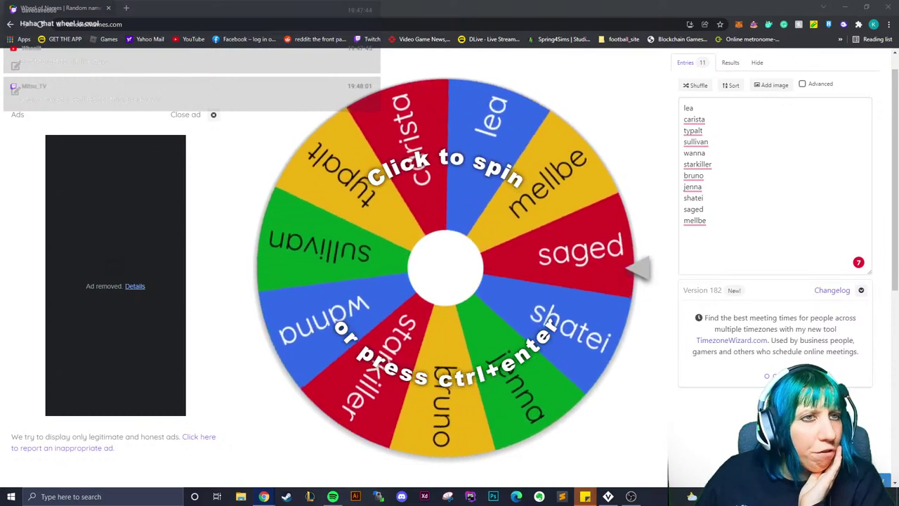
left_click(706, 224)
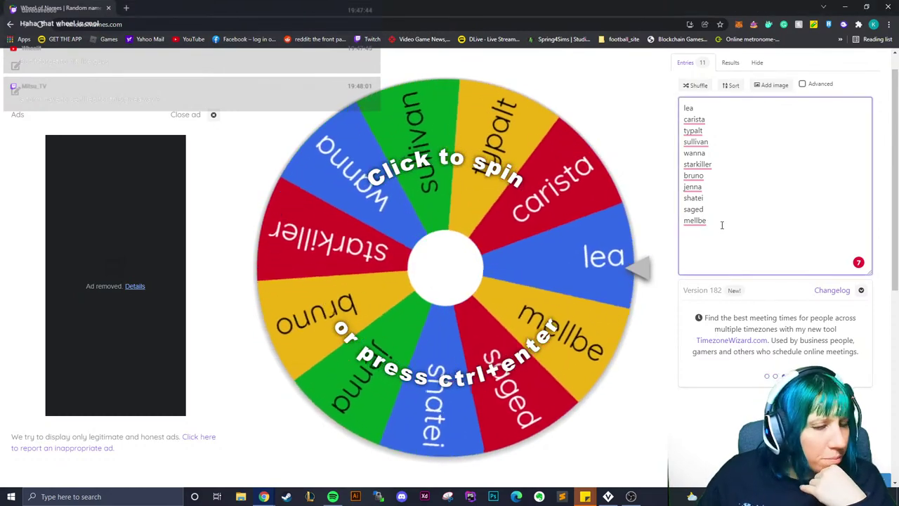
key("BackSpace")
type("a")
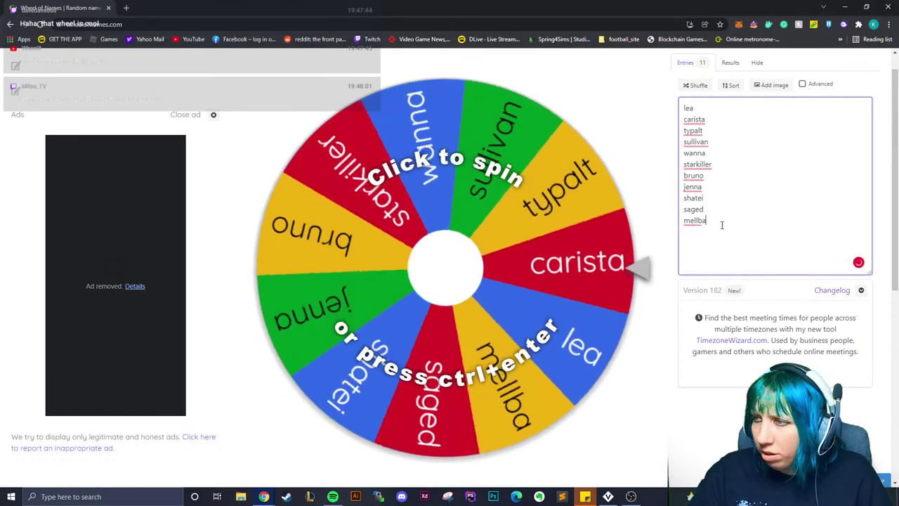
key("BackSpace")
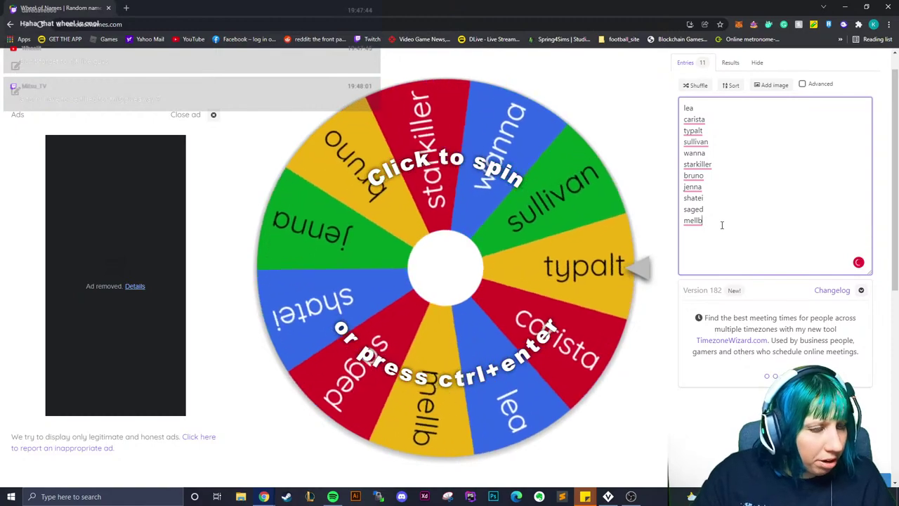
type("a")
key("Return")
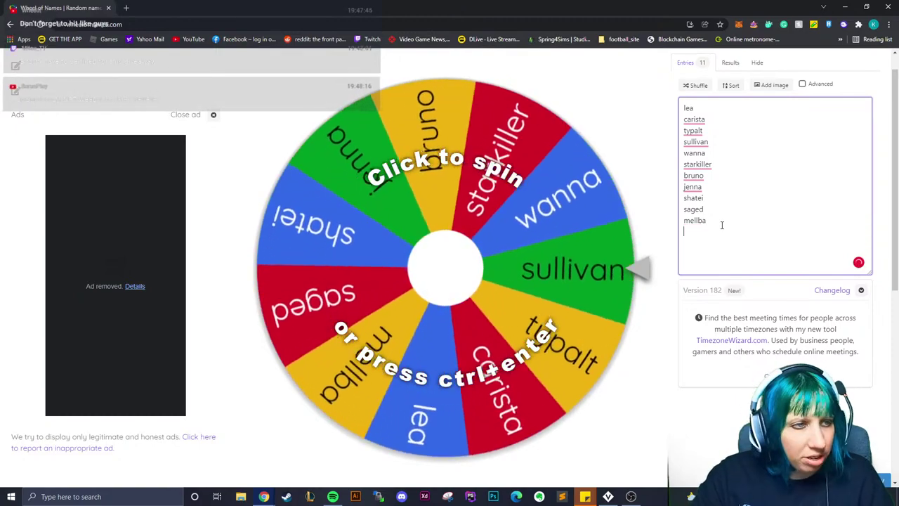
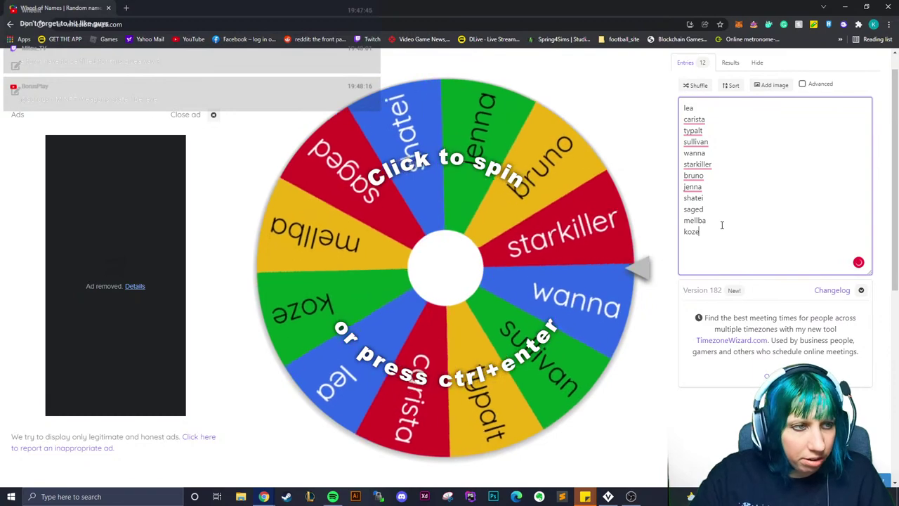
Add six more entrants' names, each on its own line
key("Return")
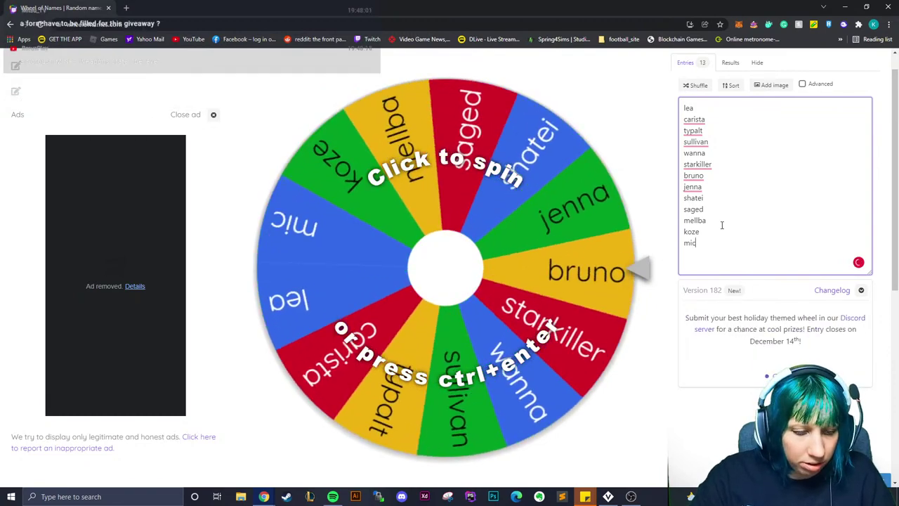
key("Return")
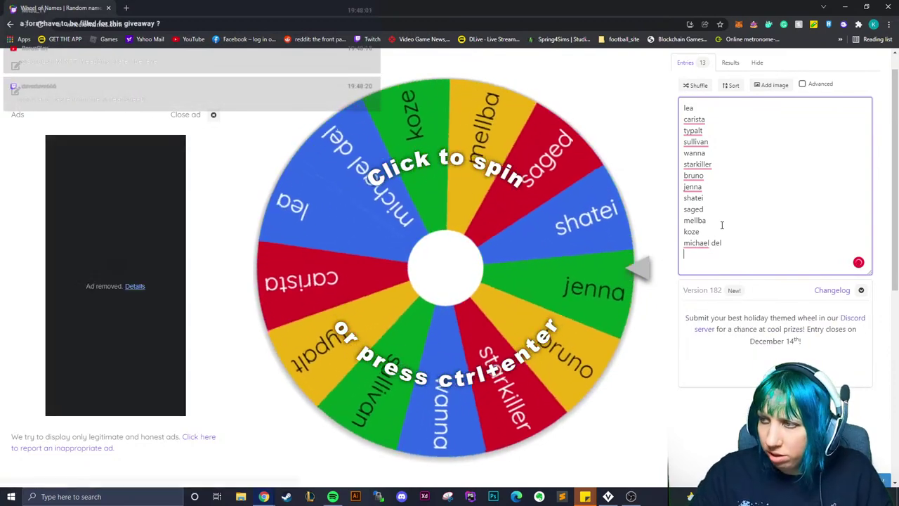
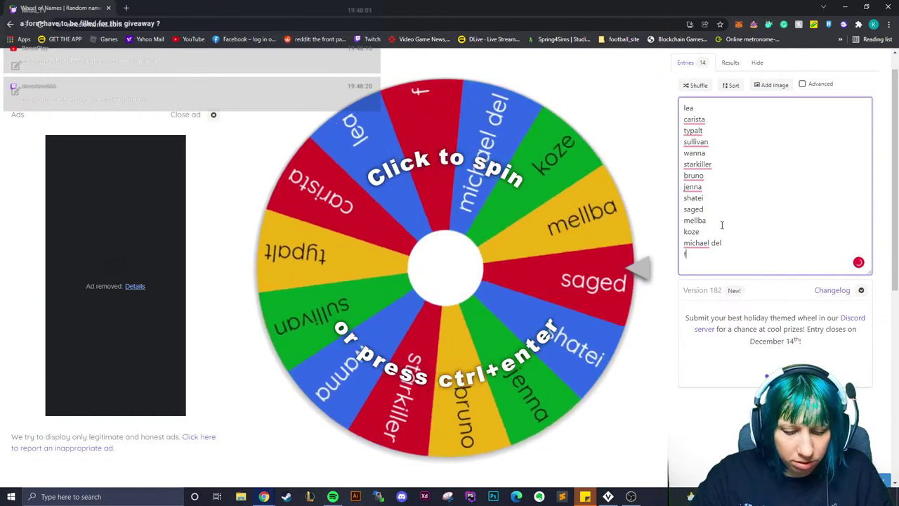
key("Return")
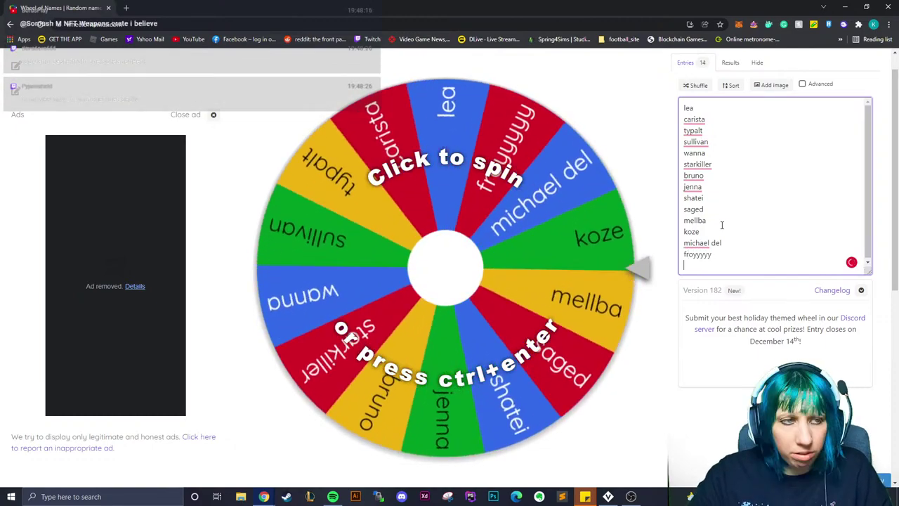
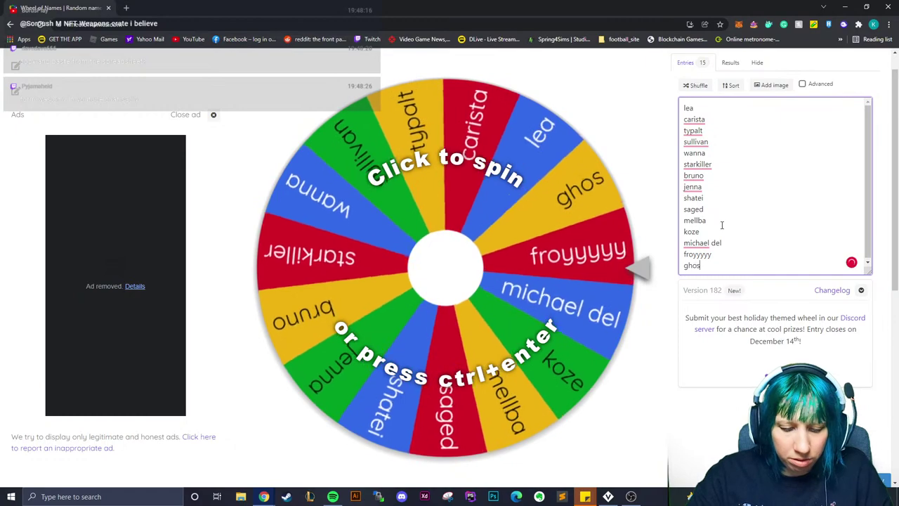
key("Return")
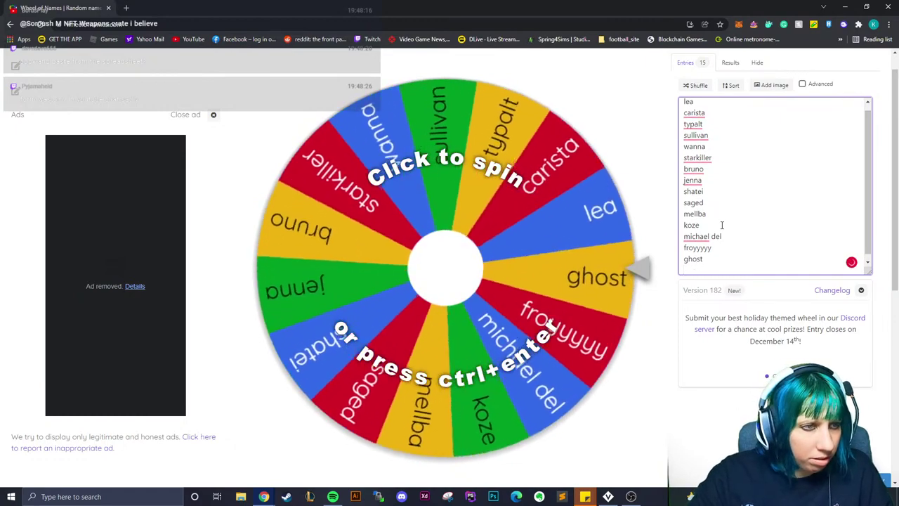
key("Return")
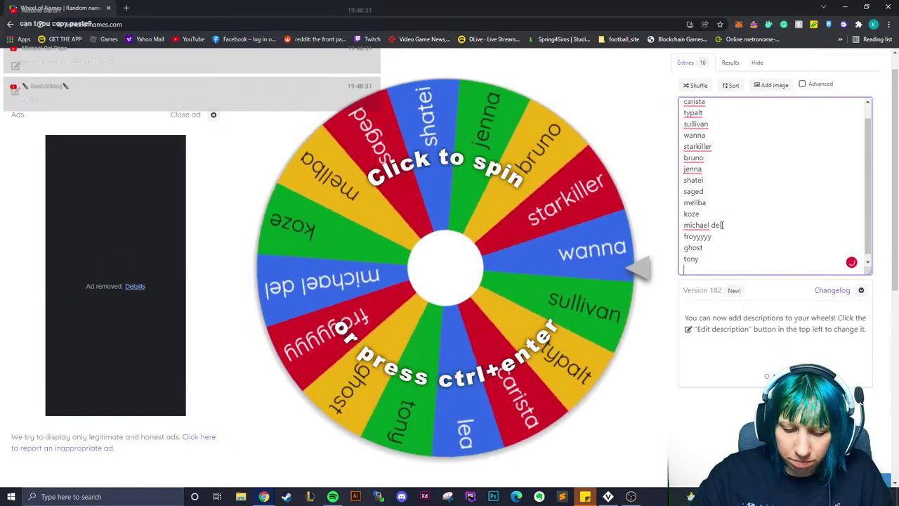
key("Return")
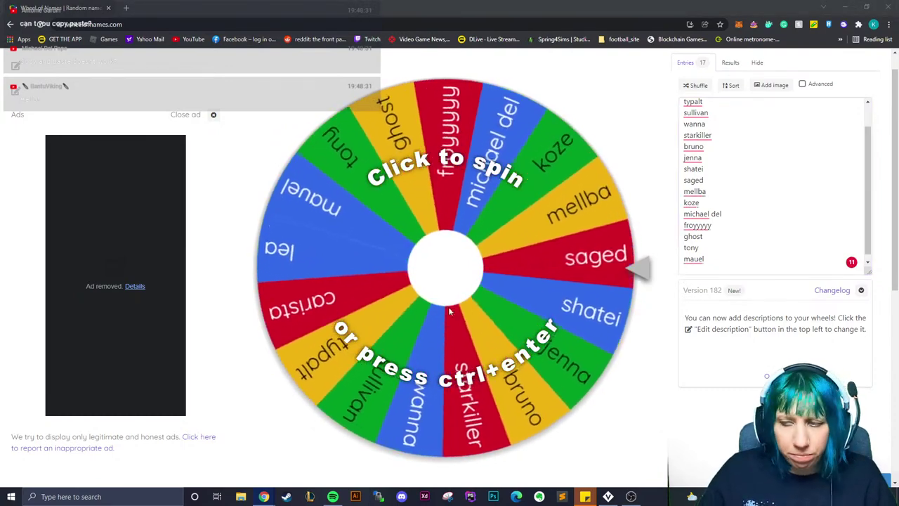
left_click(718, 260)
Spin the 17-name wheel with Ctrl+Enter, then return to the Wheel of Names page
key("ctrl+Return")
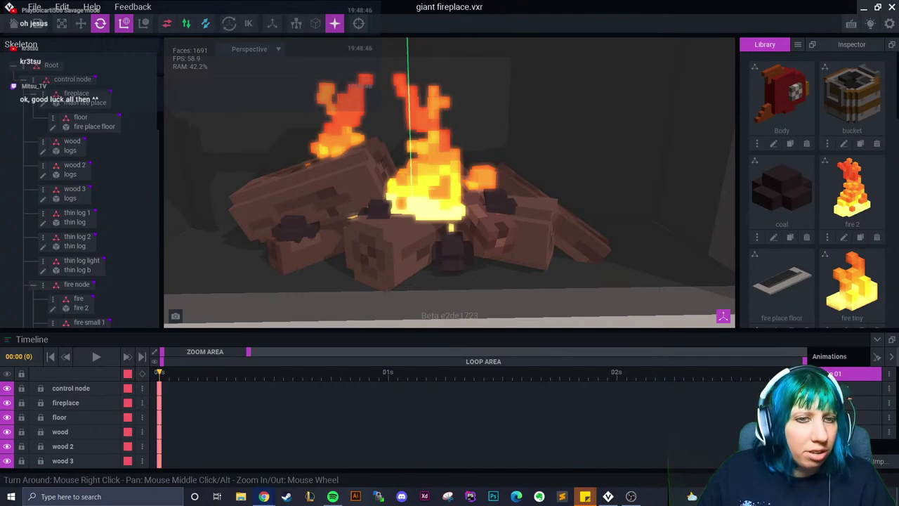
key("alt+Tab")
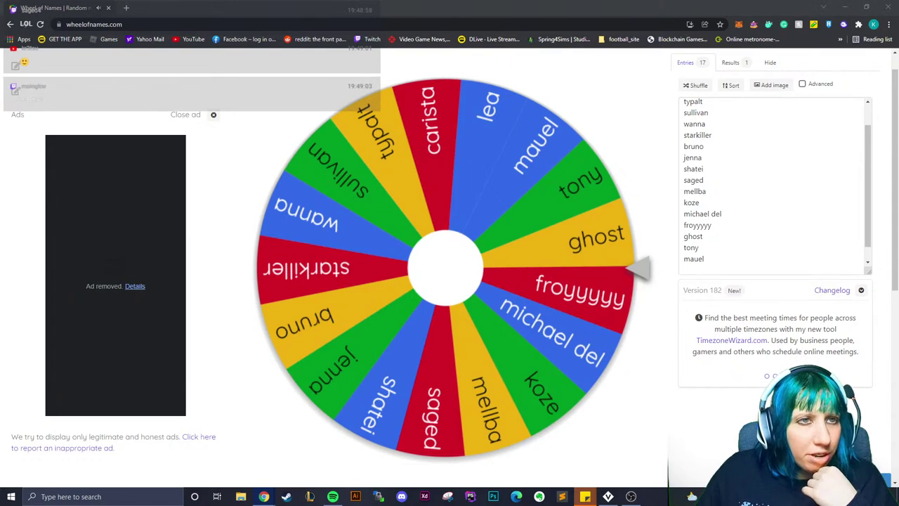
Add five more entrants' names to the Entries box, one per line
left_click(717, 257)
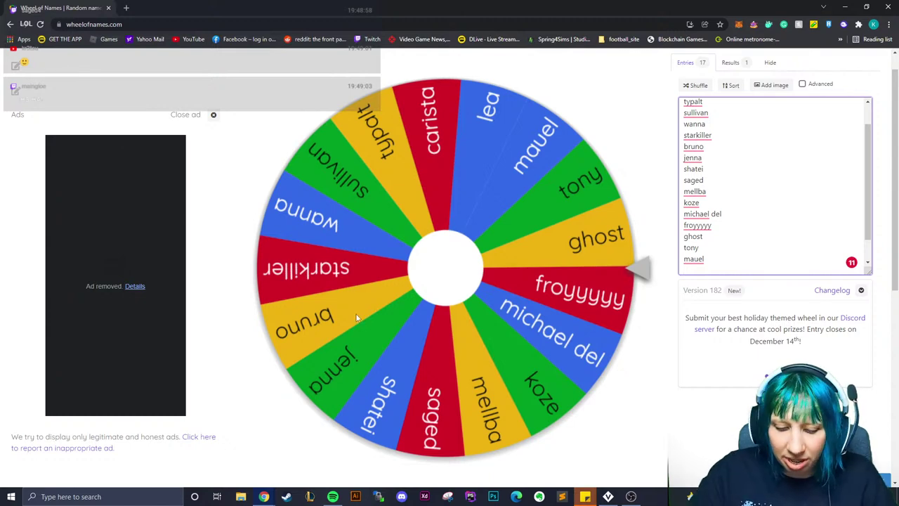
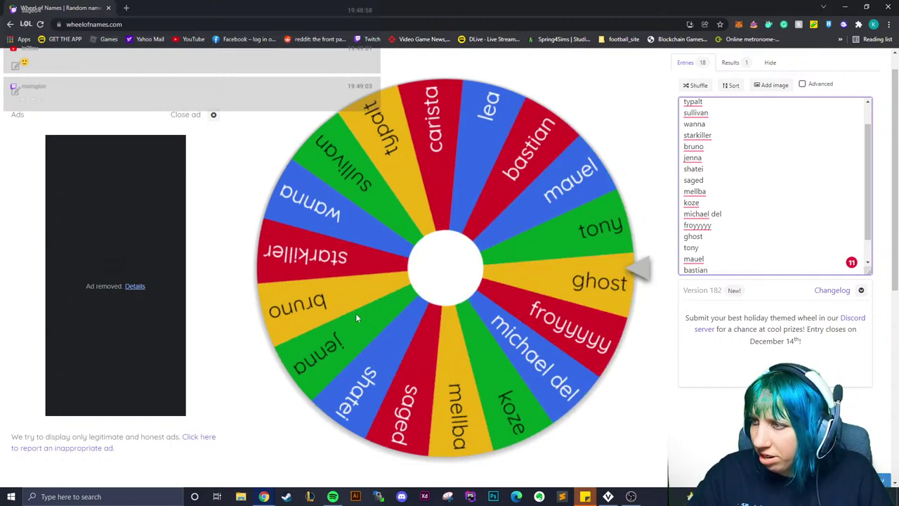
key("Return")
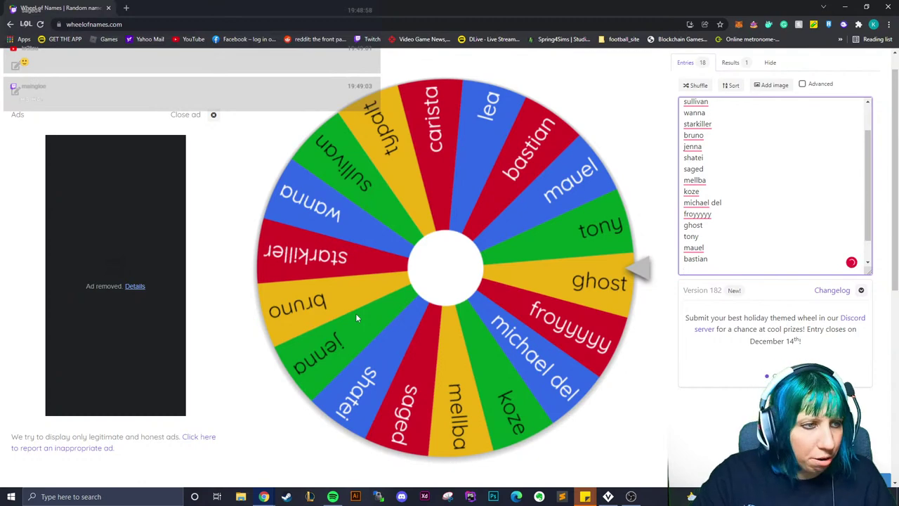
key("Return")
key("Return")
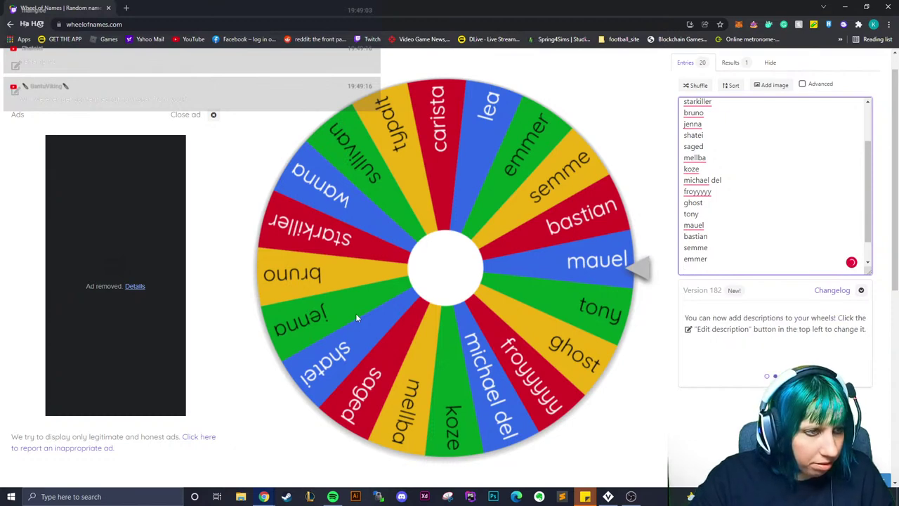
key("Return")
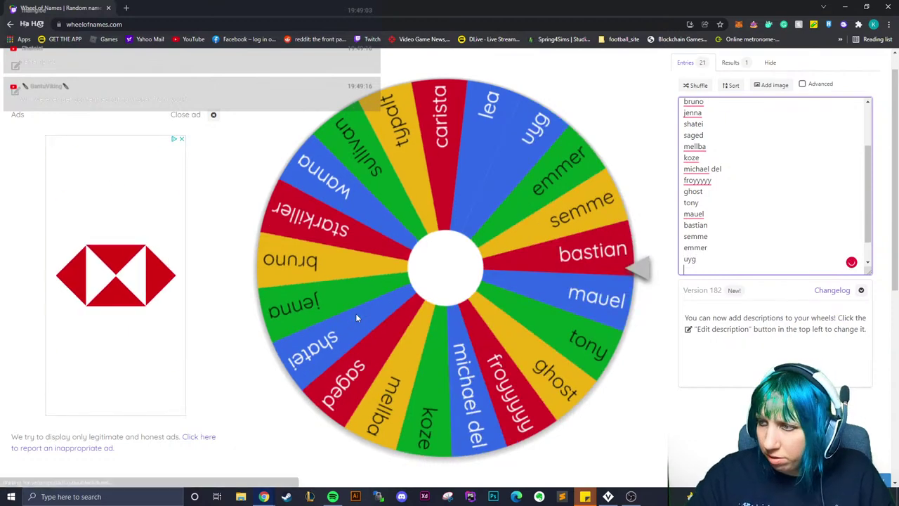
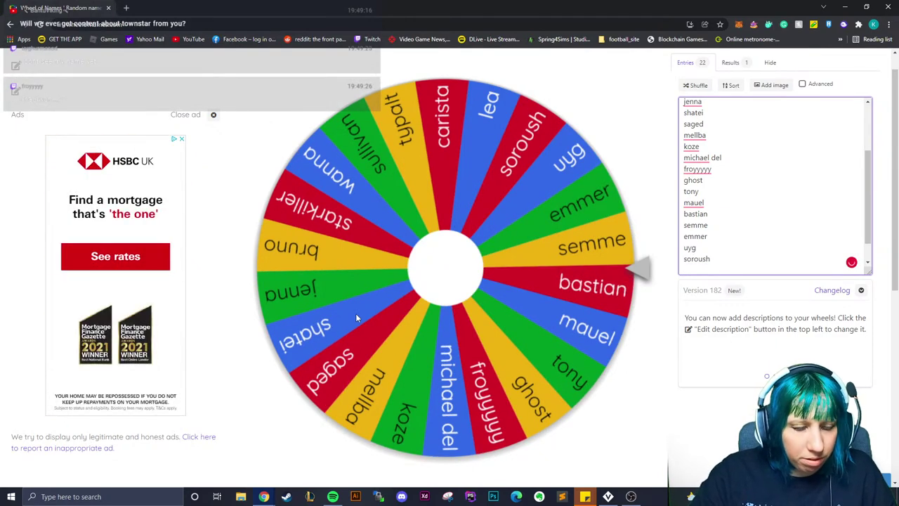
key("Return")
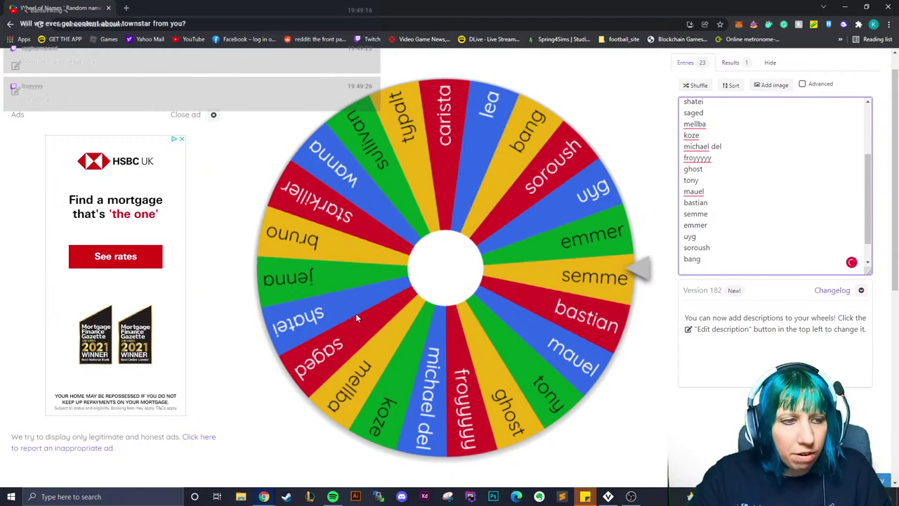
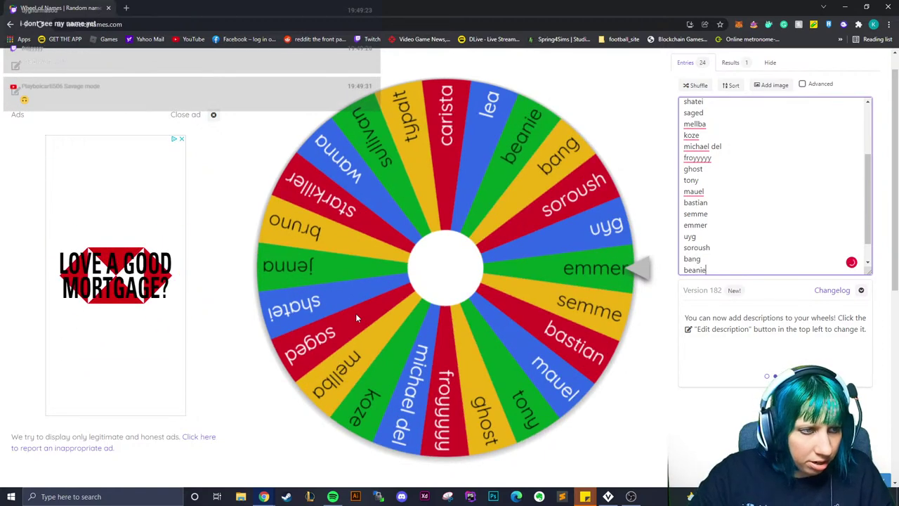
Enter the final four entrants' names to complete the list
key("Return")
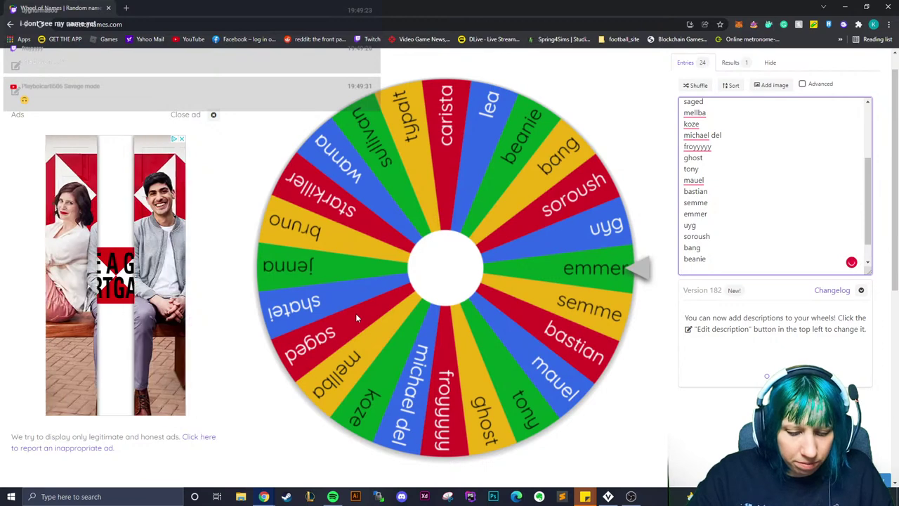
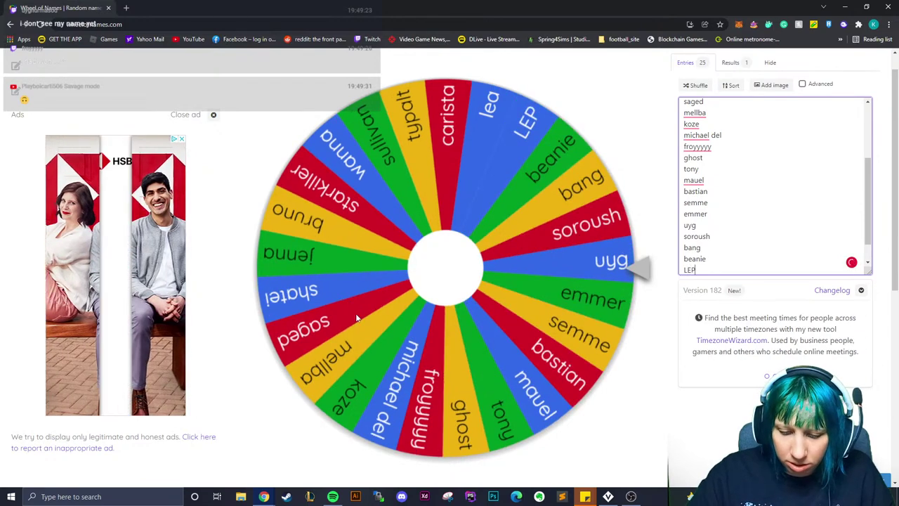
key("Return")
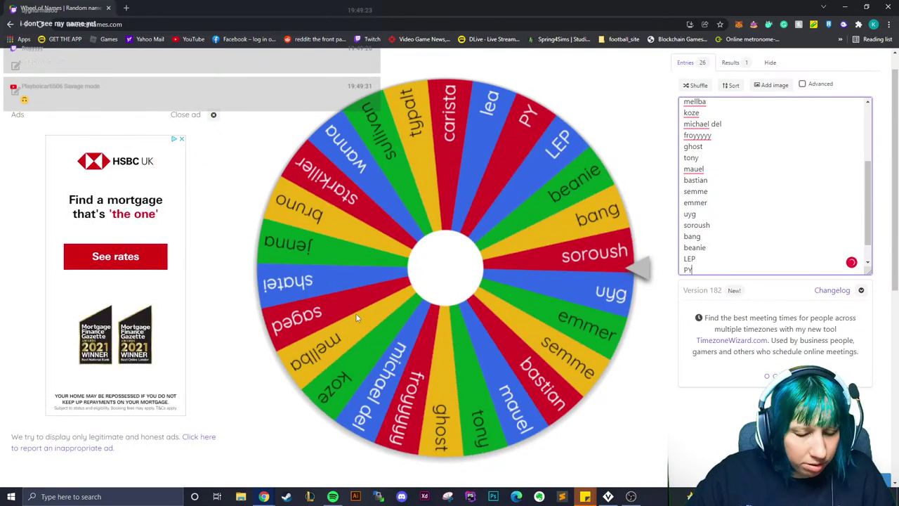
key("Return")
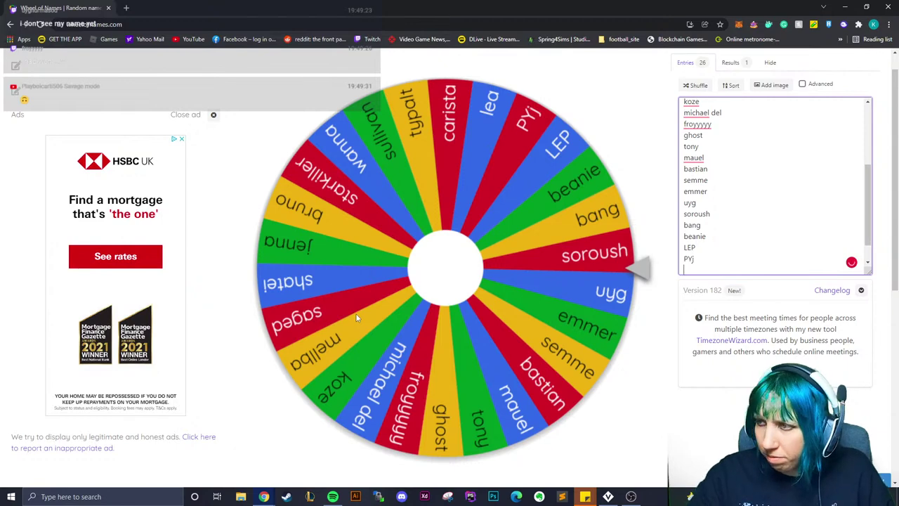
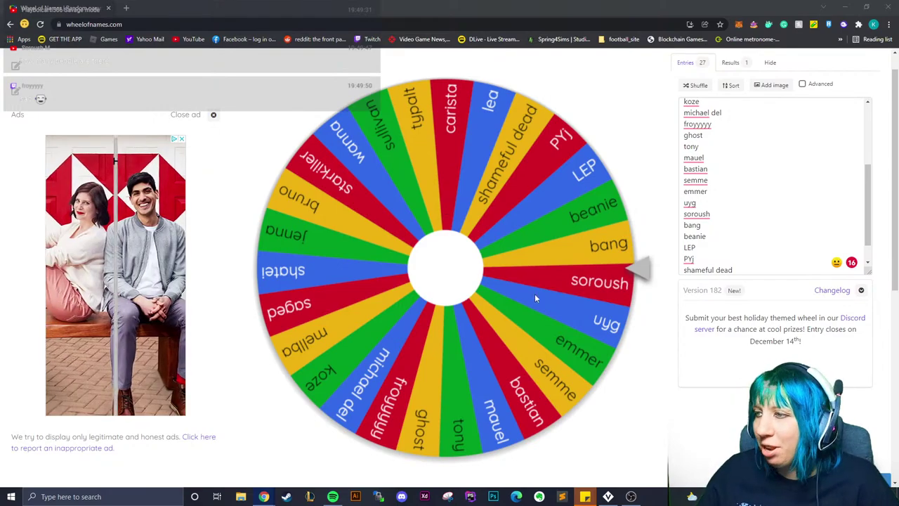
Spin the wheel to draw a winner, dismiss the winner dialog, and close the browser
left_click(462, 268)
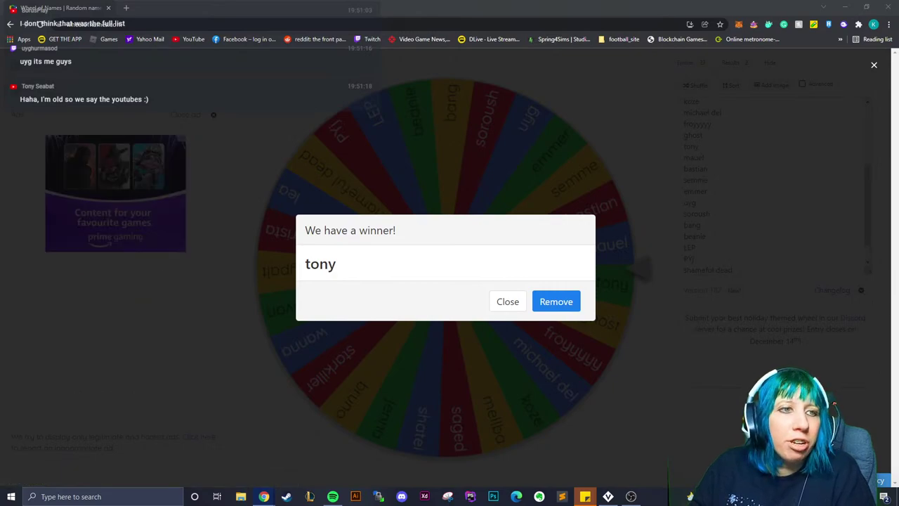
left_click(503, 302)
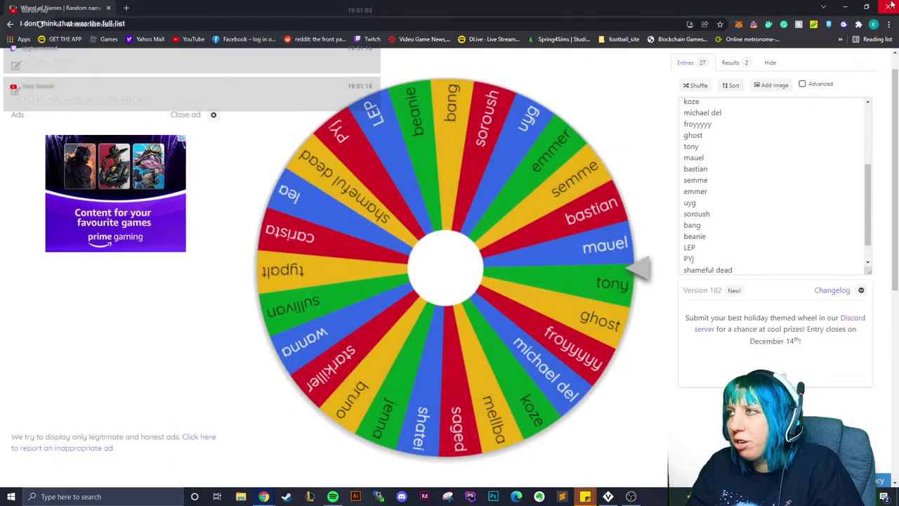
left_click(890, 6)
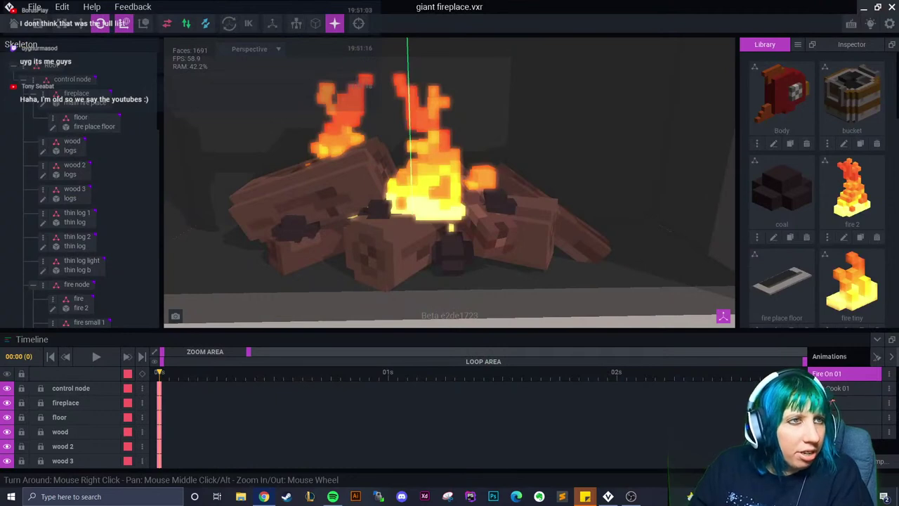
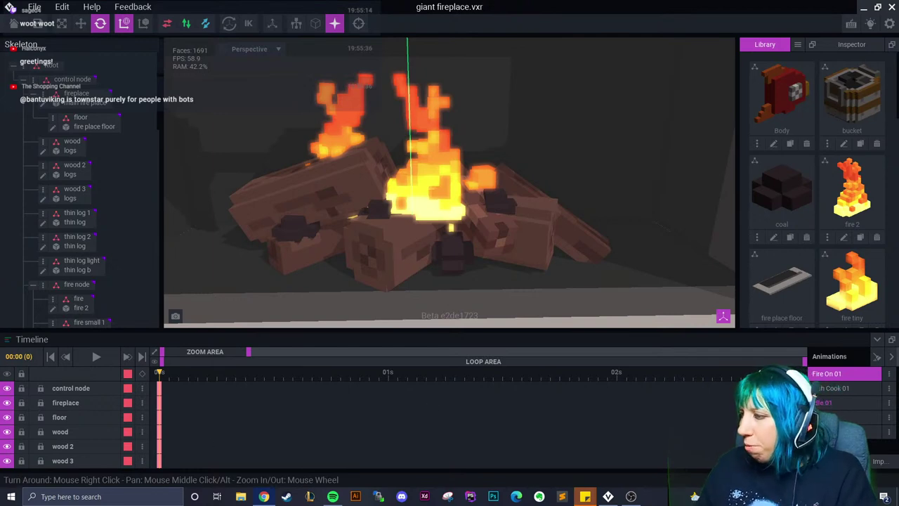
Glance at the system calendar, then zoom out and orbit to frame the fireplace and bucket
left_click(871, 497)
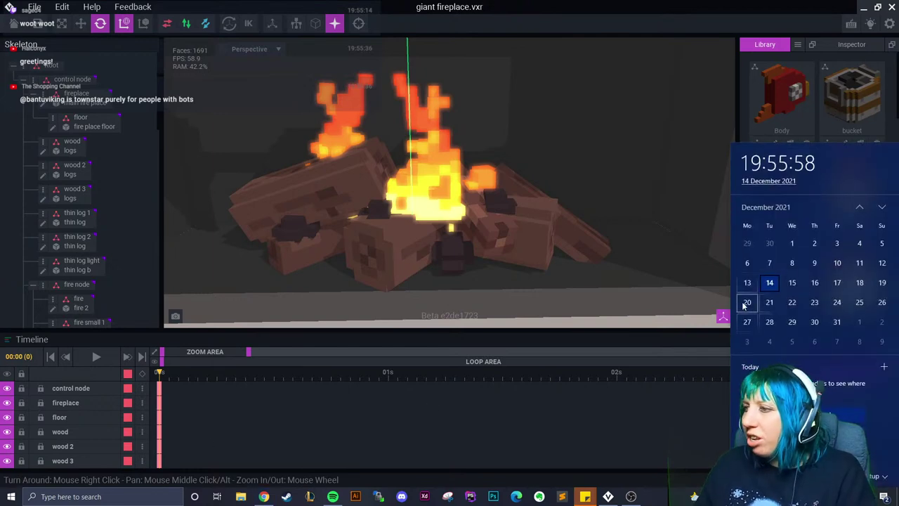
left_click(668, 425)
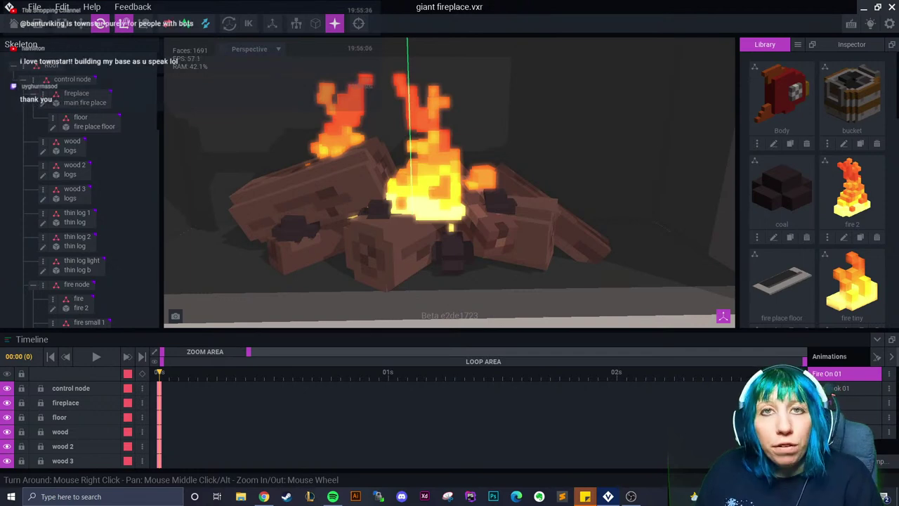
scroll(295, 169, "down", 5)
right_click_drag(297, 183, 312, 197)
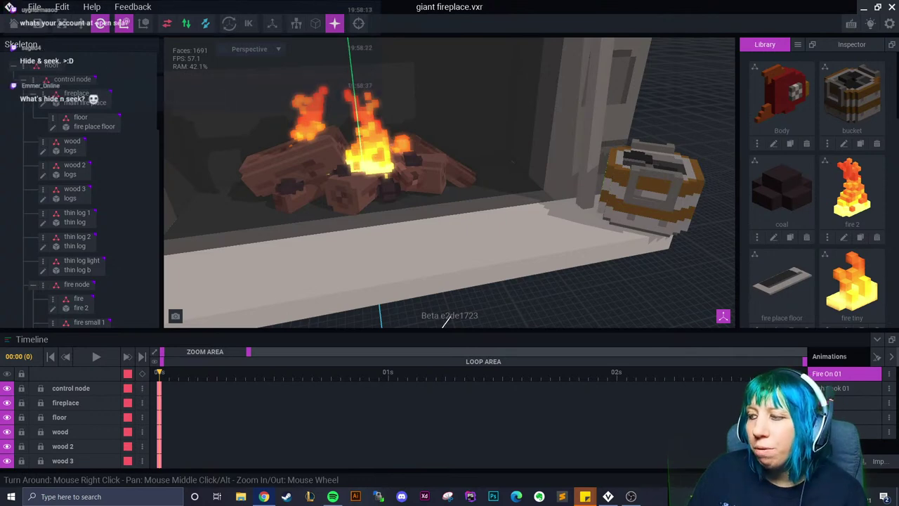
Select the smoke 3 element and move the playhead to 01:03 with a front view of the fireplace
right_click_drag(428, 206, 430, 206)
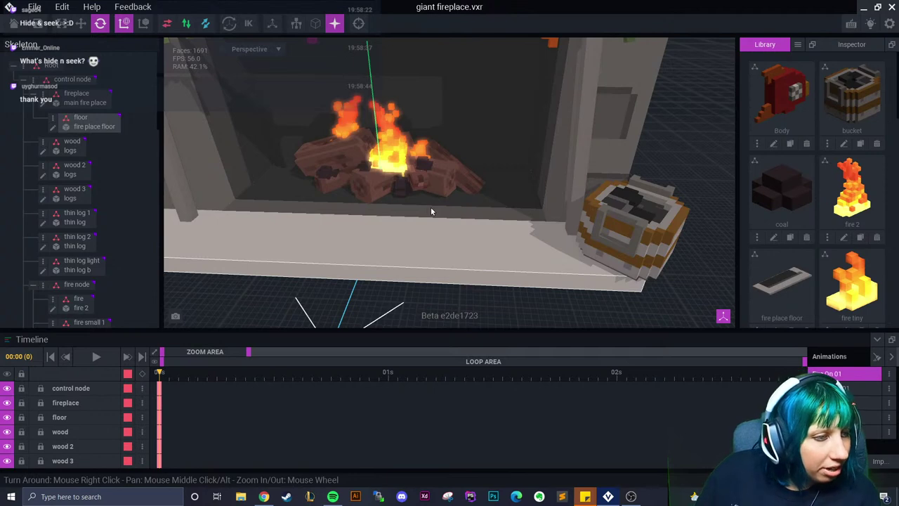
right_click_drag(622, 113, 467, 176)
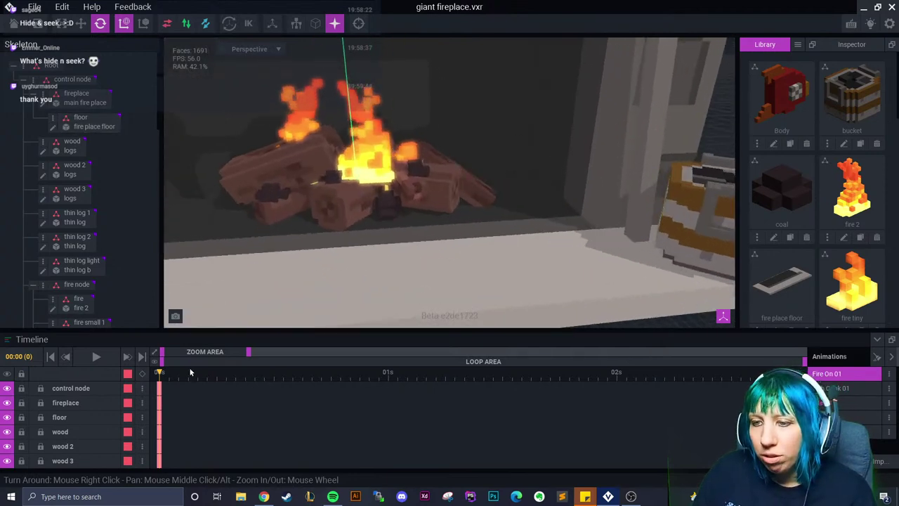
left_click(338, 374)
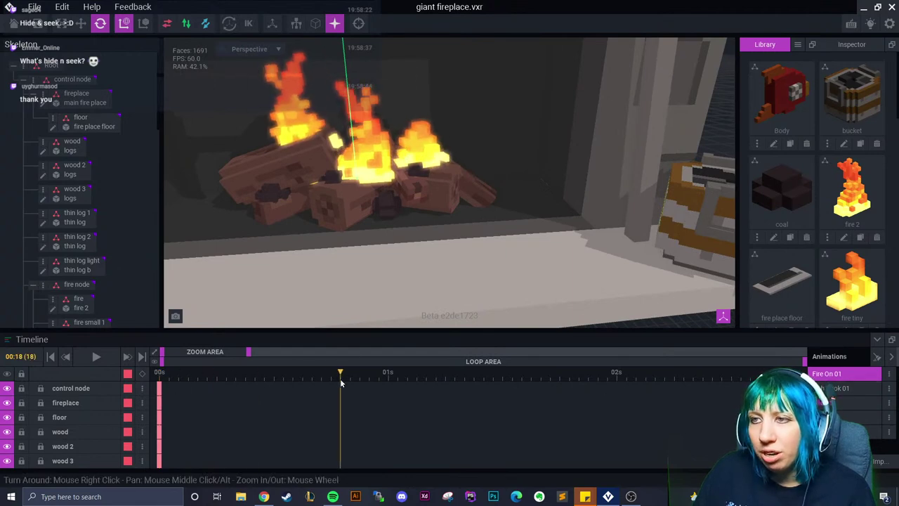
scroll(75, 256, "down", 2)
scroll(75, 255, "down", 3)
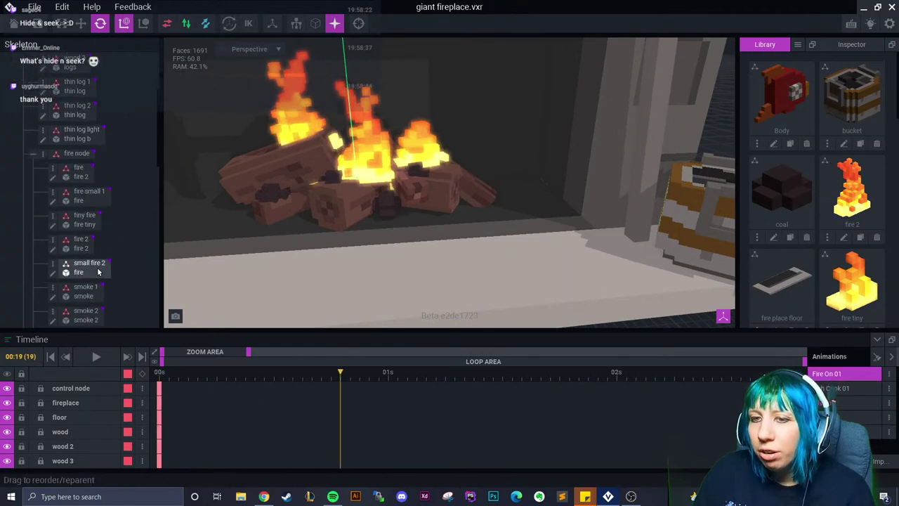
scroll(88, 288, "down", 1)
left_click(86, 291)
left_click_drag(340, 373, 416, 373)
scroll(410, 293, "down", 3)
right_click_drag(409, 294, 427, 248)
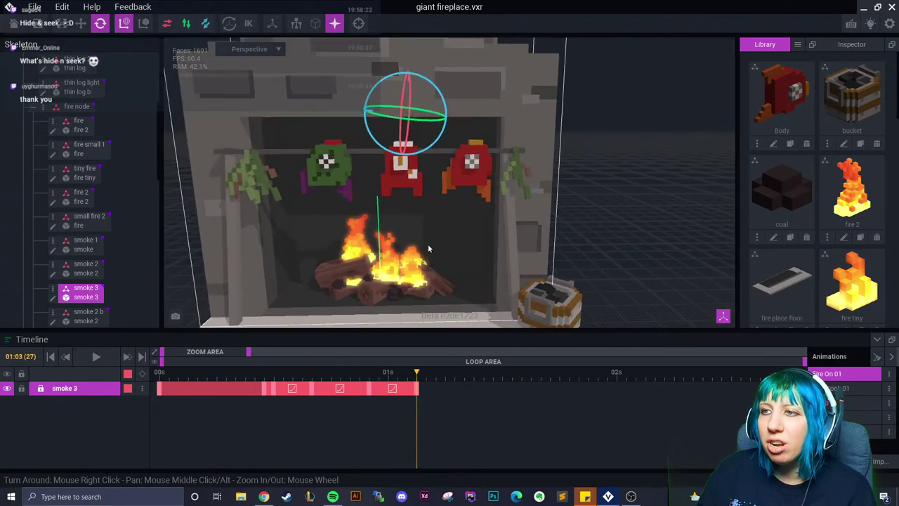
scroll(428, 247, "up", 2)
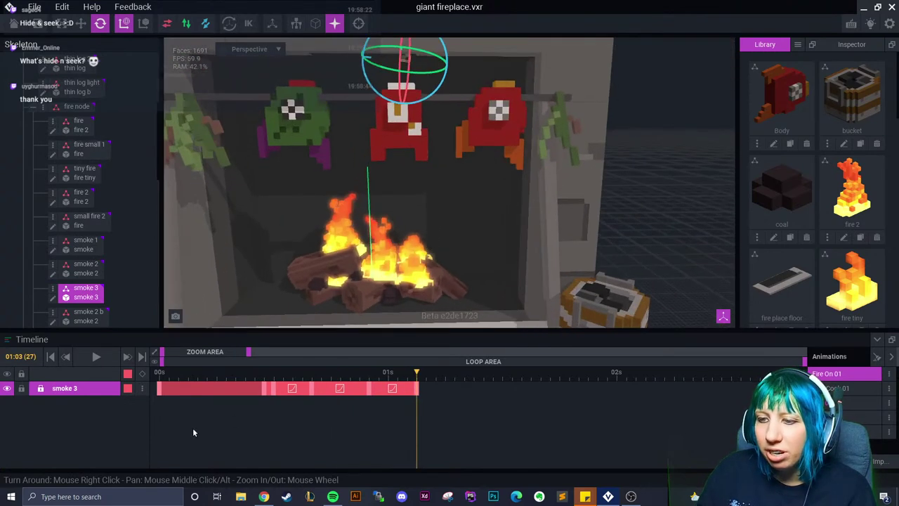
Copy smoke 3's 01:03 keyframe and paste it at 01:04
right_click(267, 388)
left_click(283, 285)
left_click(425, 372)
right_click(431, 388)
left_click(449, 303)
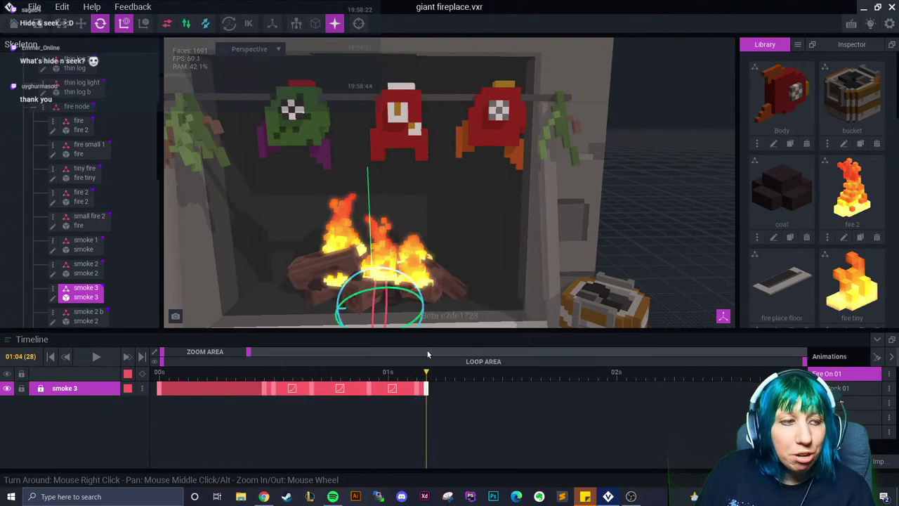
Step to 01:05 and select the smoke 2 b element
scroll(434, 228, "up", 3)
left_click(435, 372)
scroll(219, 285, "up", 2)
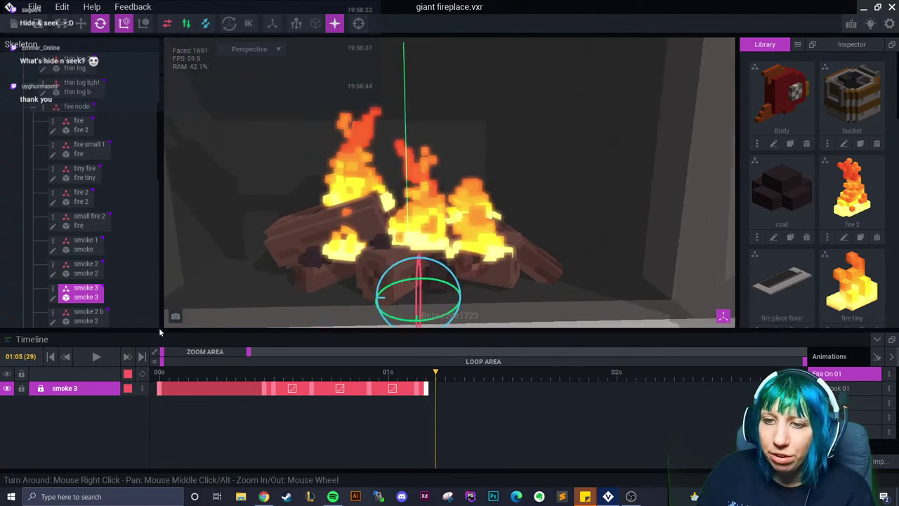
left_click(91, 316)
scroll(98, 296, "down", 1)
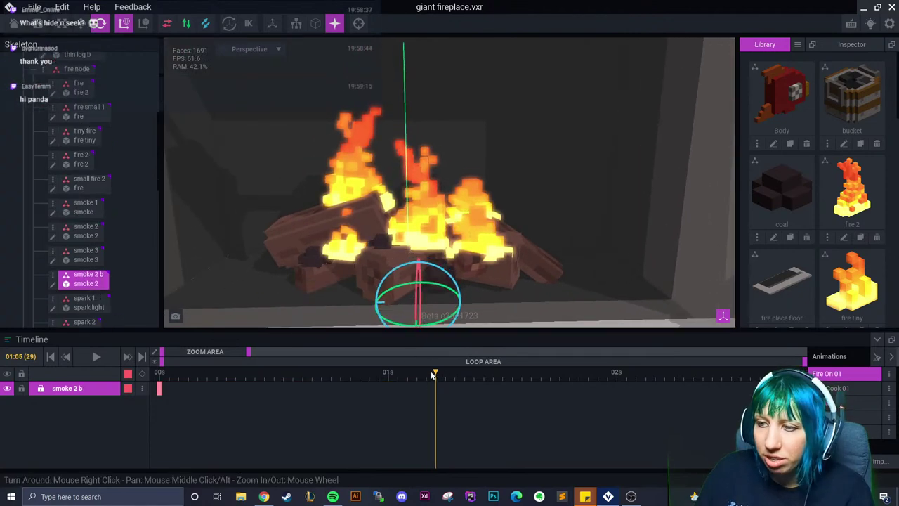
Copy smoke 2 b's keyframe and paste it at 00:22
right_click(159, 388)
left_click(177, 285)
left_click_drag(441, 378, 368, 384)
right_click(368, 384)
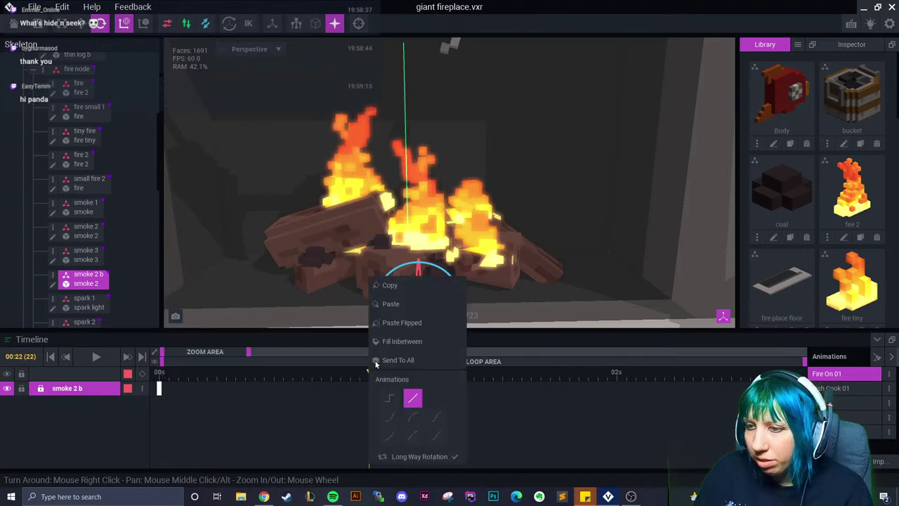
left_click(394, 303)
Shift smoke 2 b sideways along X with the Move tool, then reselect smoke 2 b
key("w")
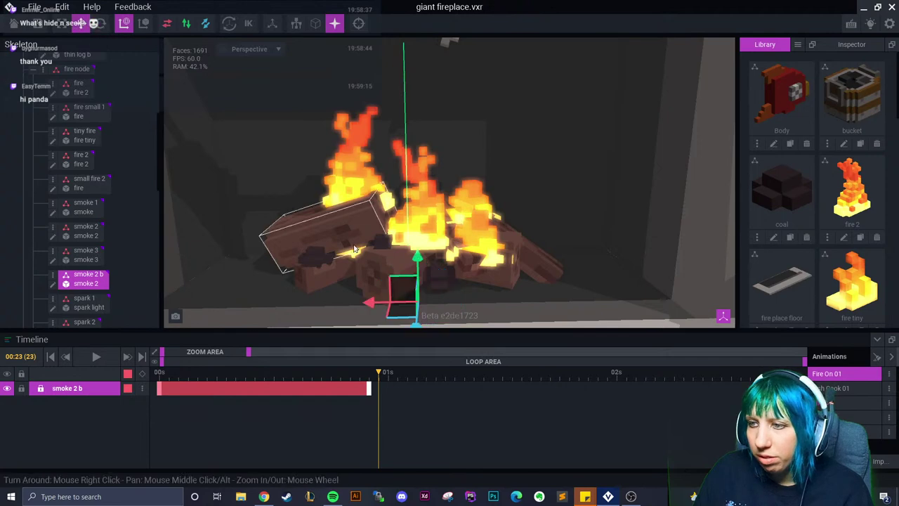
left_click_drag(377, 307, 321, 306)
left_click(312, 278)
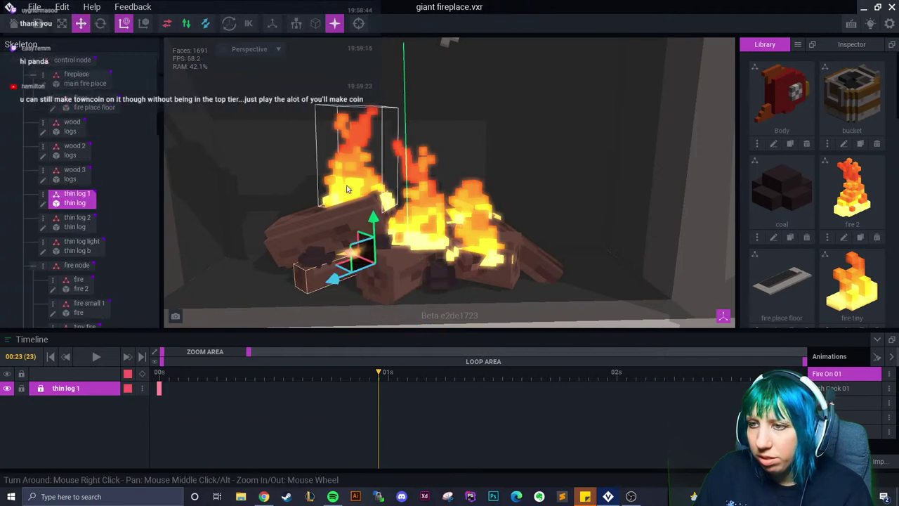
scroll(83, 300, "down", 5)
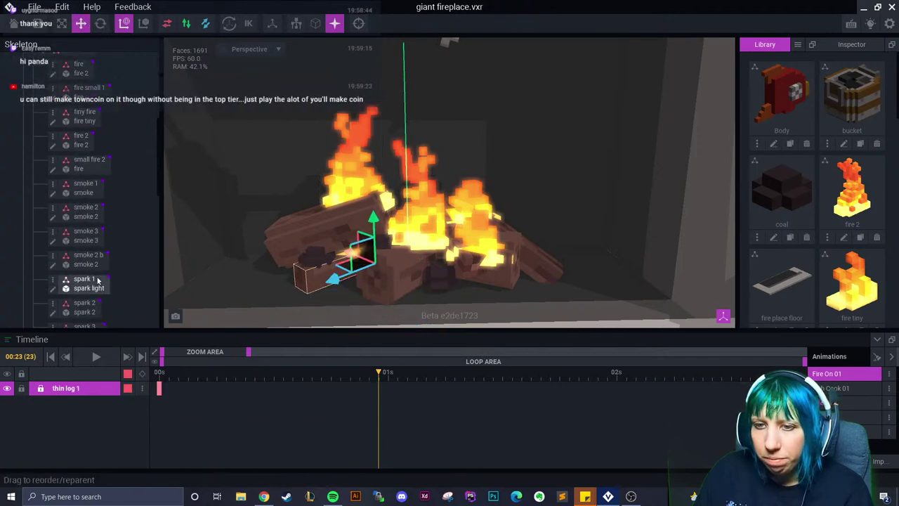
left_click(85, 235)
left_click(94, 264)
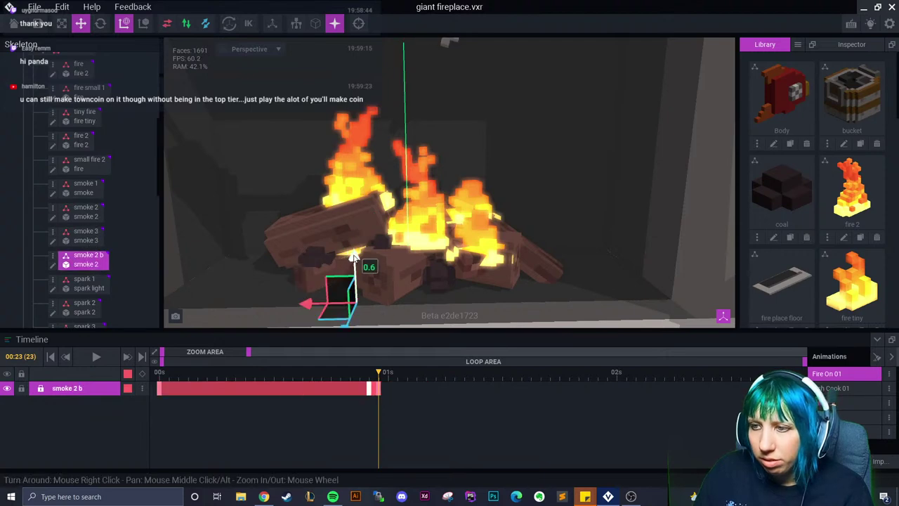
At 00:23, raise smoke 2 b upward and slightly sideways above the fire
left_click(378, 381)
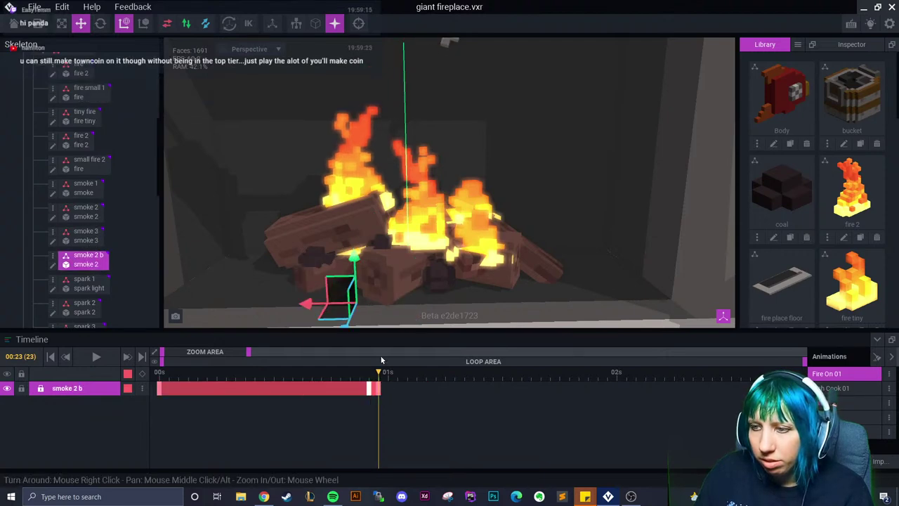
left_click_drag(351, 262, 383, 156)
left_click_drag(389, 106, 389, 93)
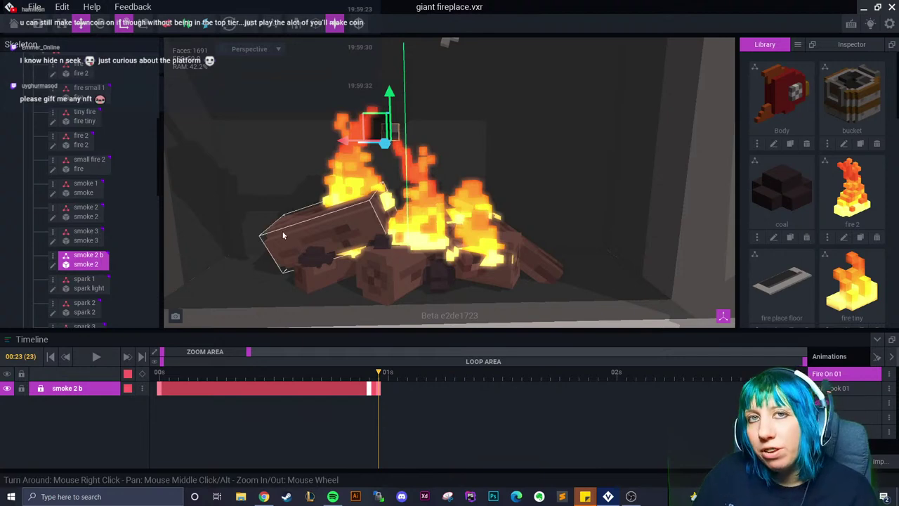
right_click_drag(224, 212, 260, 250)
right_click_drag(379, 267, 385, 267)
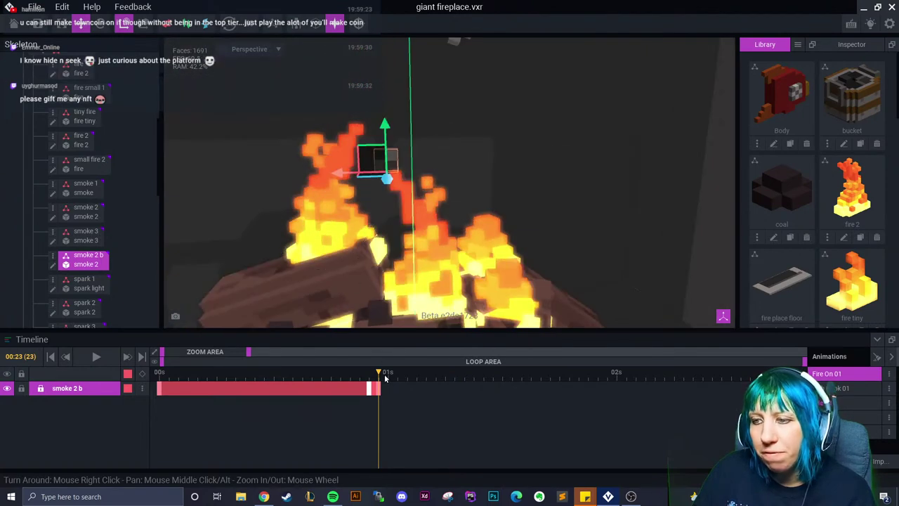
At 01:03, tilt smoke 2 b to about 330.8° and push it further up and left
left_click_drag(381, 375, 415, 387)
left_click(100, 22)
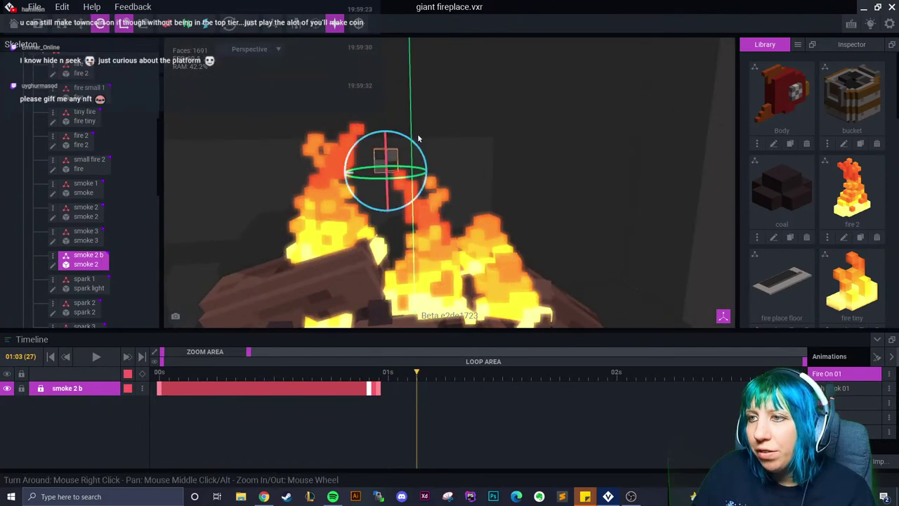
left_click_drag(410, 144, 332, 120)
left_click(81, 23)
right_click_drag(332, 120, 359, 162)
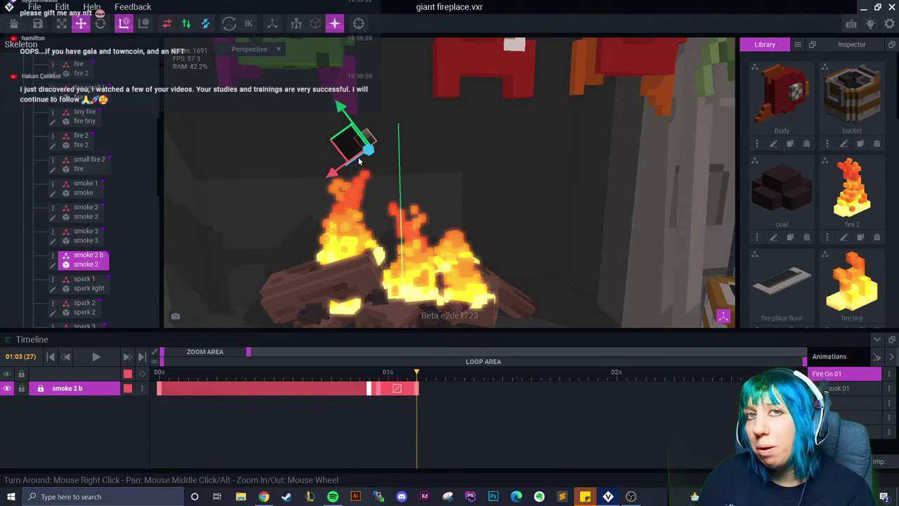
right_click(391, 396)
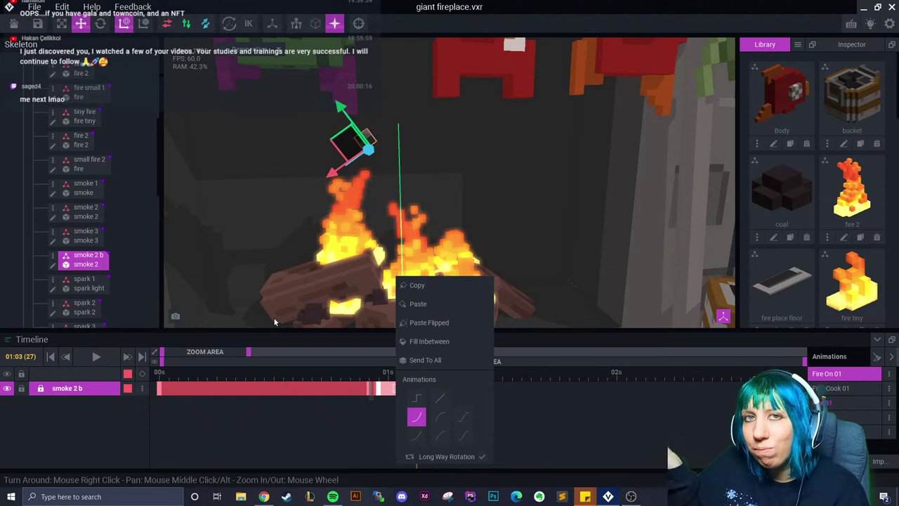
left_click(276, 247)
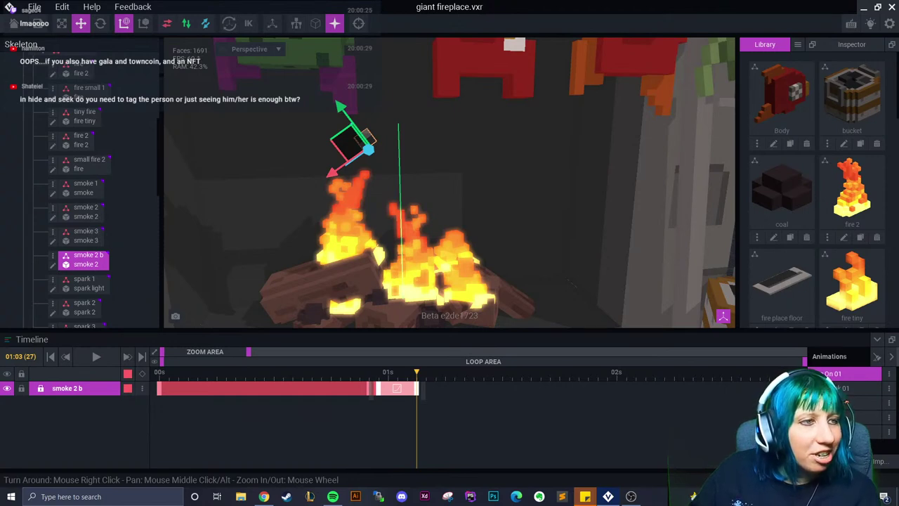
At 01:06, lift smoke 2 b higher and twist it, then return to 01:05
left_click_drag(418, 382, 443, 399)
left_click_drag(342, 106, 302, 56)
middle_click_drag(302, 56, 286, 119)
key("e")
left_click_drag(334, 142, 365, 175)
right_click_drag(407, 200, 383, 204)
left_click_drag(430, 388, 457, 394)
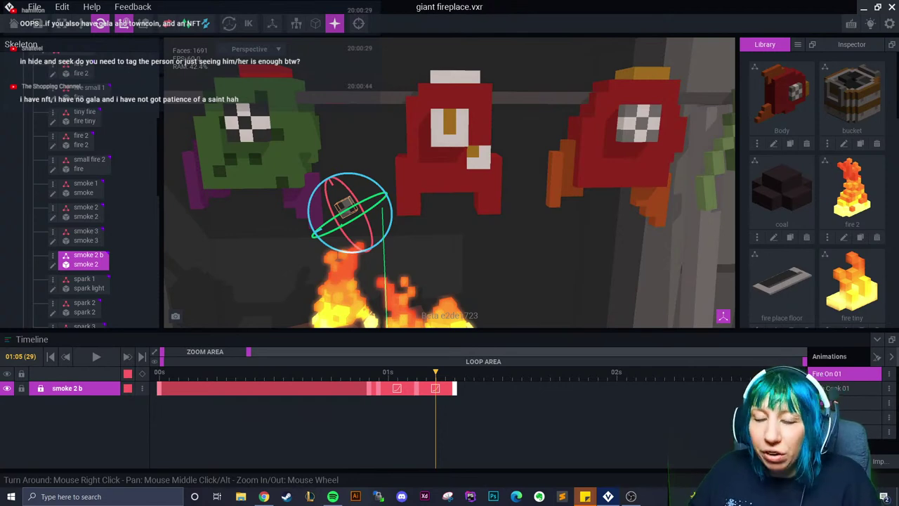
At 01:11, twist smoke 2 b and raise it toward the chimney top
left_click_drag(436, 373, 491, 400)
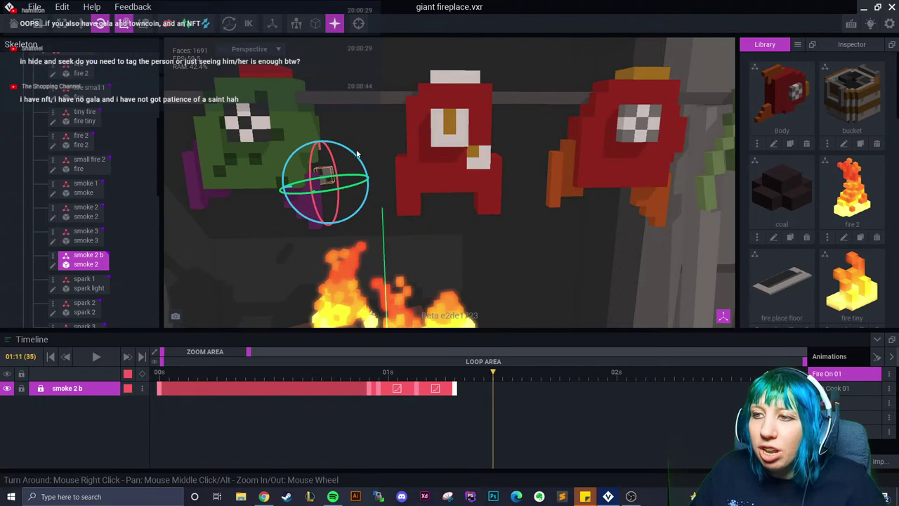
left_click_drag(353, 154, 373, 166)
key("w")
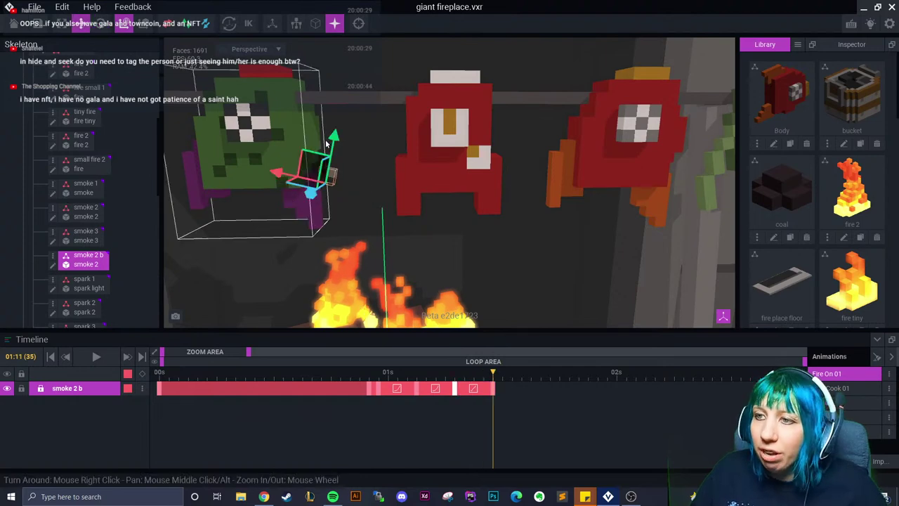
left_click(343, 146)
left_click(330, 172)
left_click_drag(330, 172, 426, 36)
middle_click_drag(426, 36, 372, 156)
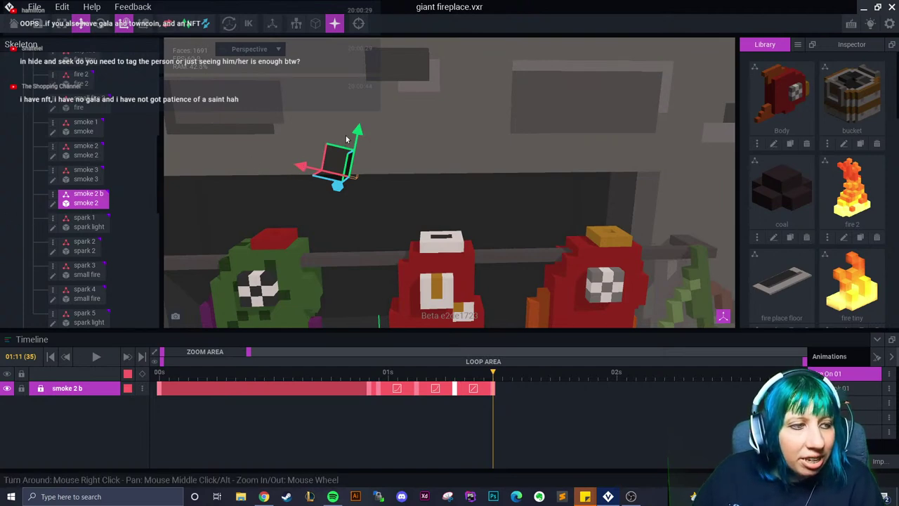
right_click_drag(357, 136, 417, 193)
Lengthen the smoke clip slightly and preview the smoke rising from 01:05 to frame 37
left_click_drag(494, 390, 502, 390)
left_click(464, 388)
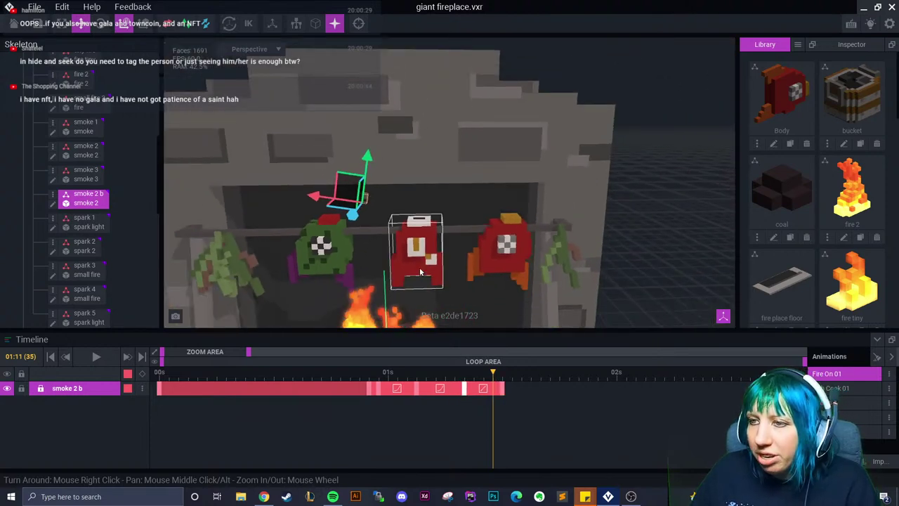
right_click_drag(421, 211, 439, 267)
left_click(416, 372)
left_click_drag(408, 388, 502, 405)
right_click_drag(422, 274, 428, 278)
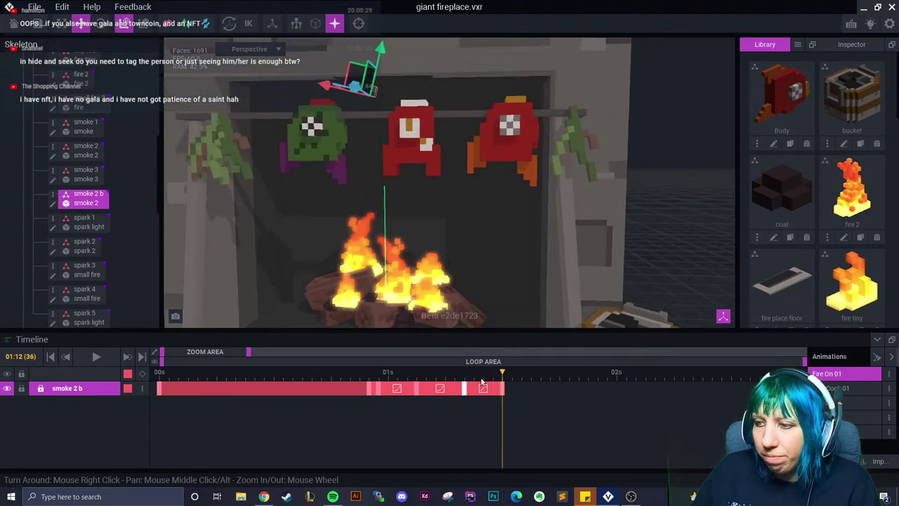
left_click_drag(503, 377, 512, 377)
right_click_drag(436, 232, 349, 325)
Copy the smoke 2 b keyframe and paste it as a closing key near 01:14
right_click(369, 388)
left_click(414, 299)
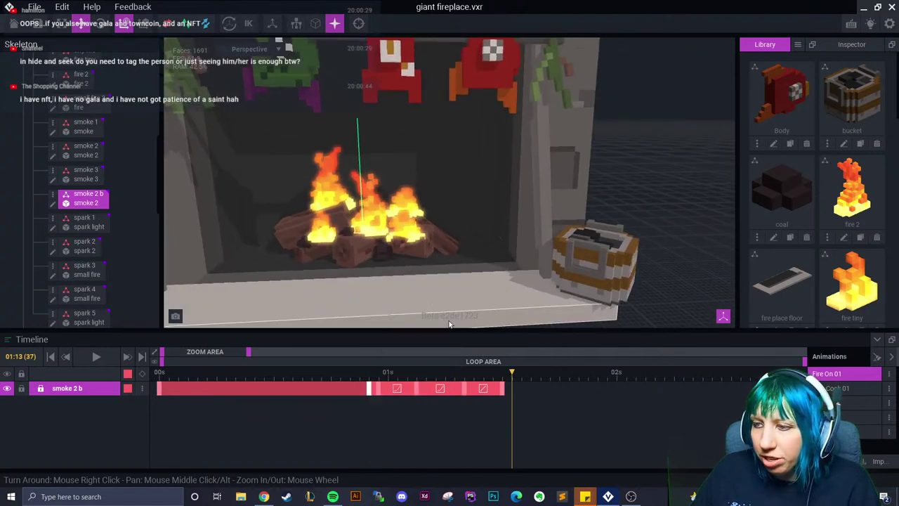
right_click(515, 388)
left_click(538, 315)
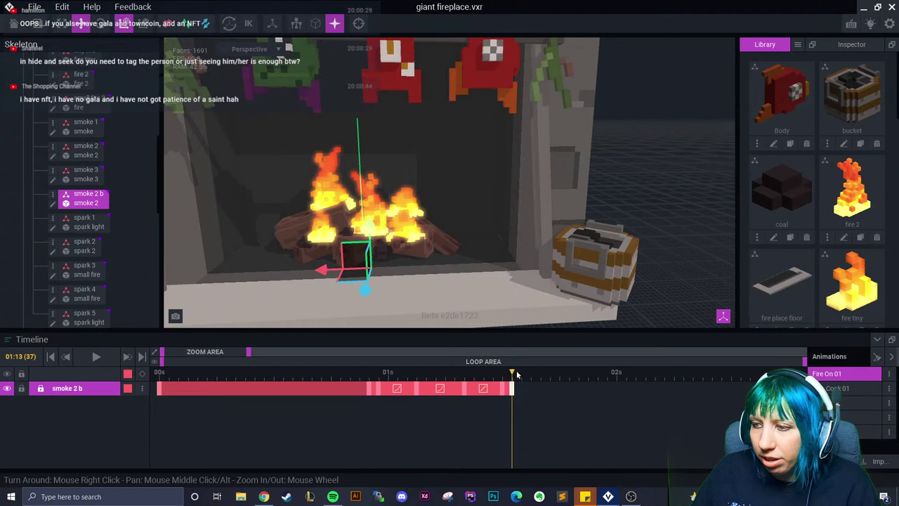
left_click_drag(514, 371, 522, 374)
scroll(99, 232, "down", 1)
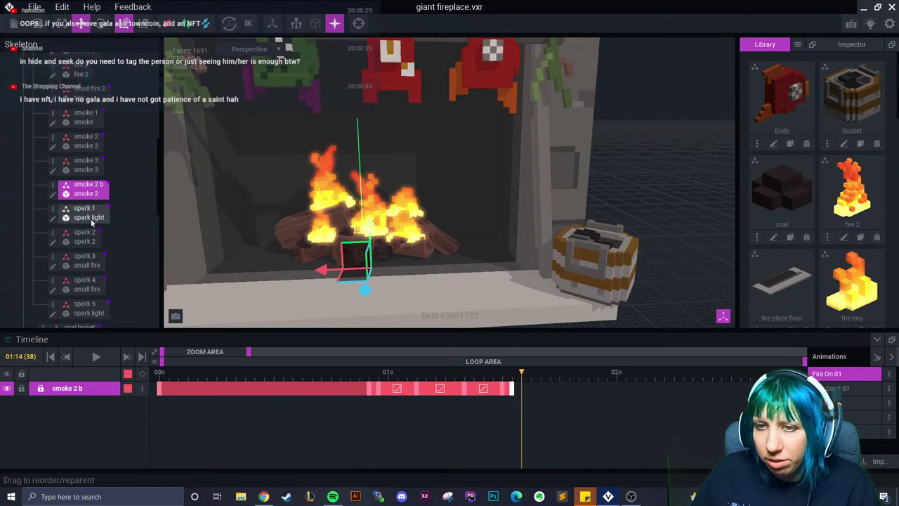
left_click(506, 377)
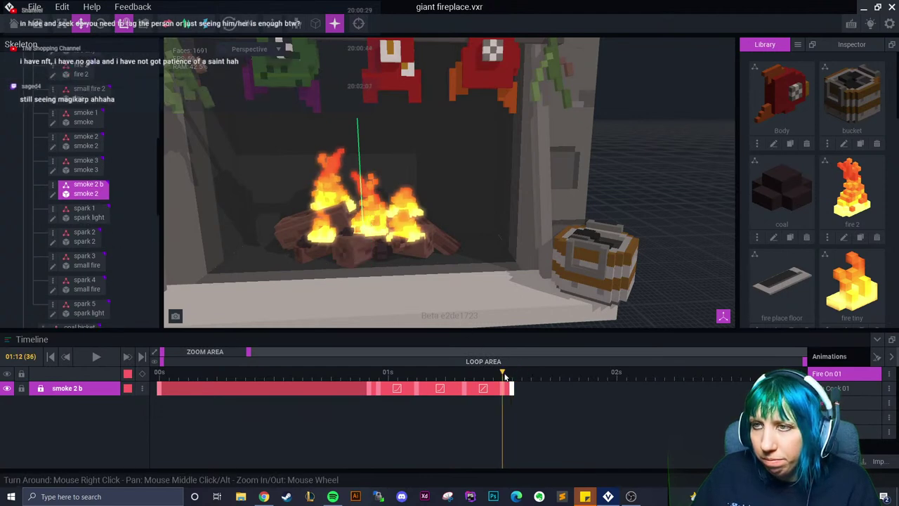
Select smoke 1 and paste a keyframe at its track end, then move to frame 27
left_click(85, 213)
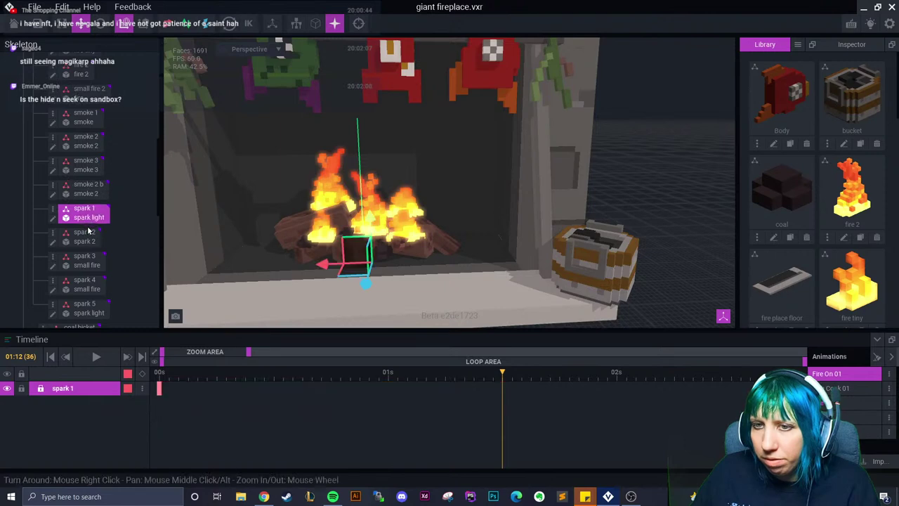
left_click(84, 189)
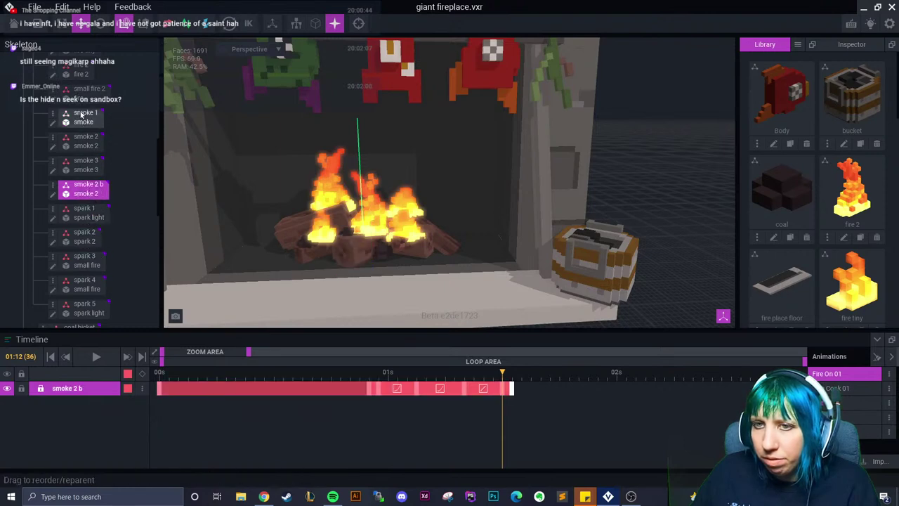
left_click(81, 115)
right_click(348, 389)
left_click(379, 304)
left_click(419, 387)
right_click(421, 387)
Paste a keyframe extending smoke 1's track, then raise the puff into the flames and shift it right
left_click(451, 305)
left_click_drag(404, 387, 431, 391)
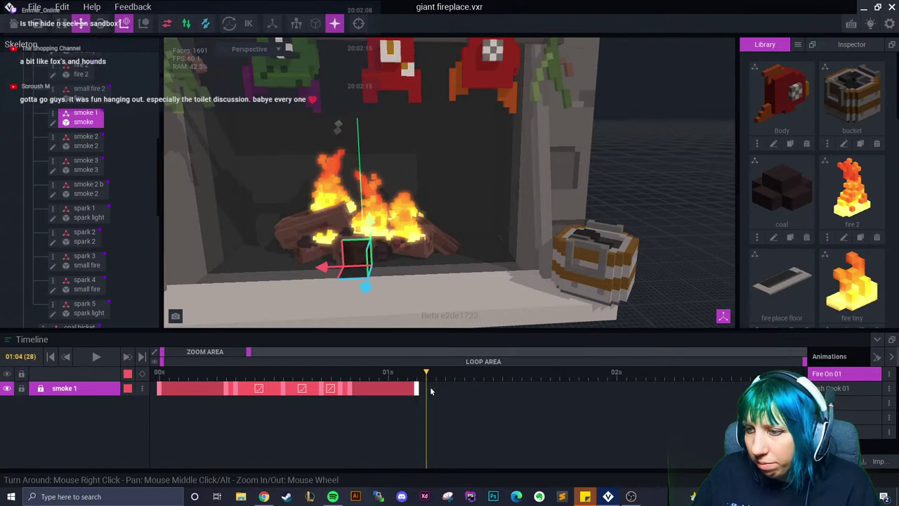
scroll(380, 283, "up", 6)
left_click_drag(344, 264, 351, 185)
right_click_drag(390, 203, 383, 204)
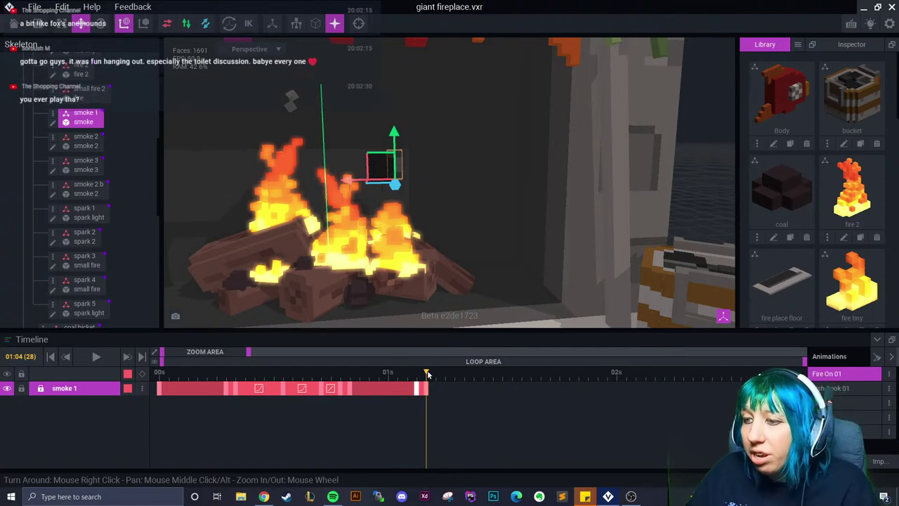
At 01:08, lift the smoke 1 puff higher above the fire
left_click_drag(426, 373, 464, 373)
left_click_drag(383, 169, 367, 92)
key("e")
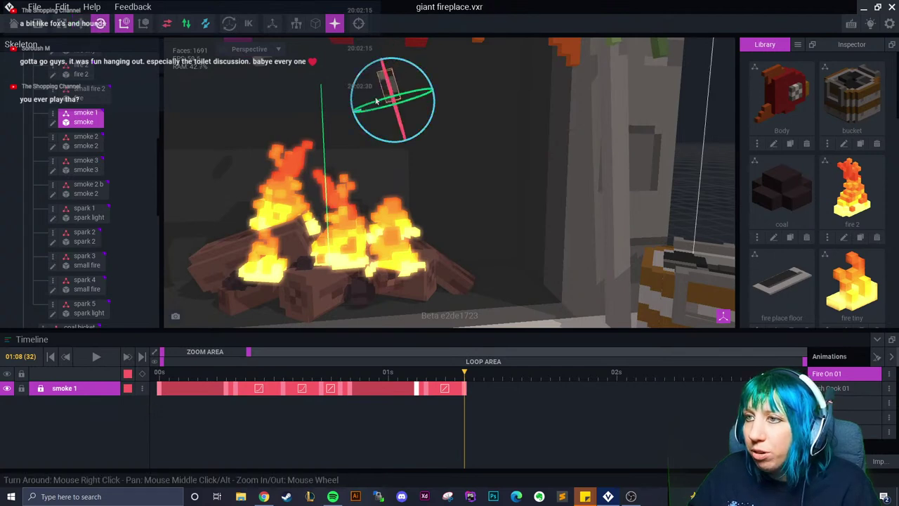
middle_click_drag(376, 98, 373, 153)
Ease the keyframe at 01:13 and rotate the smoke 1 puff back to level at 01:14
left_click_drag(463, 373, 502, 390)
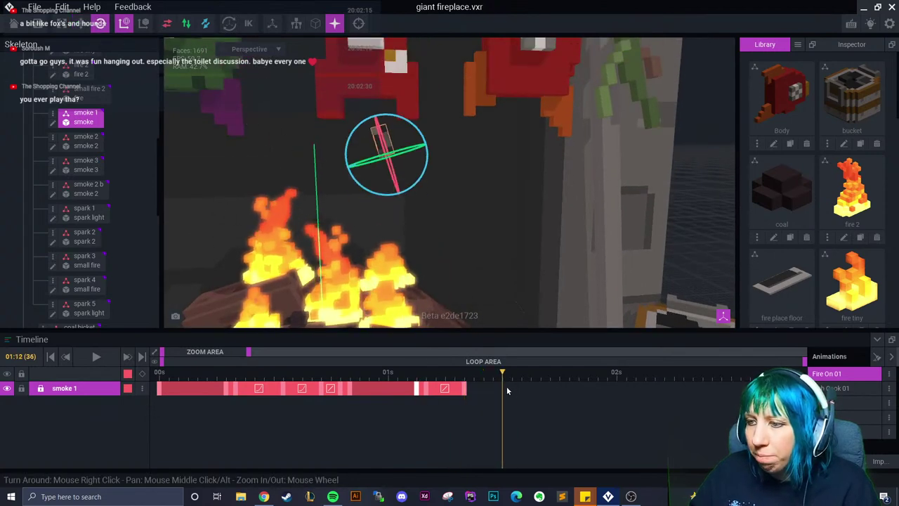
left_click(464, 388)
right_click(456, 393)
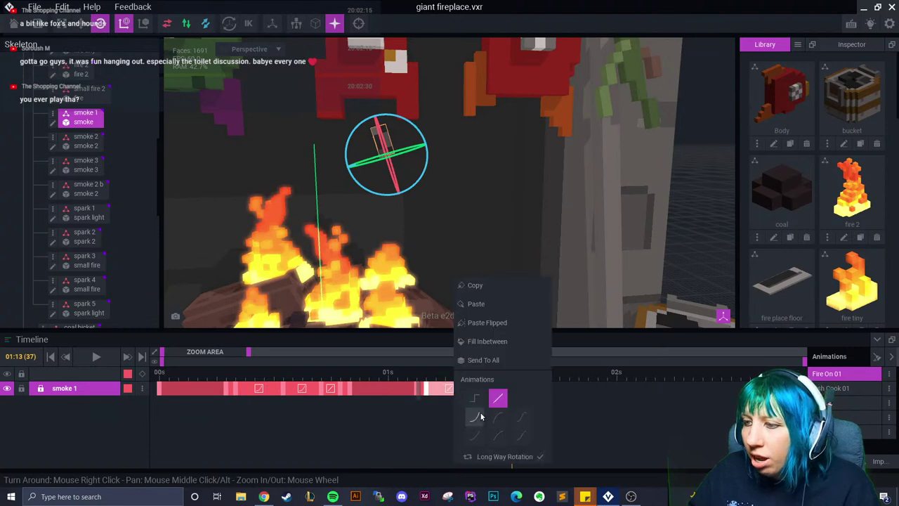
left_click(481, 416)
left_click(522, 371)
left_click_drag(387, 151, 398, 120)
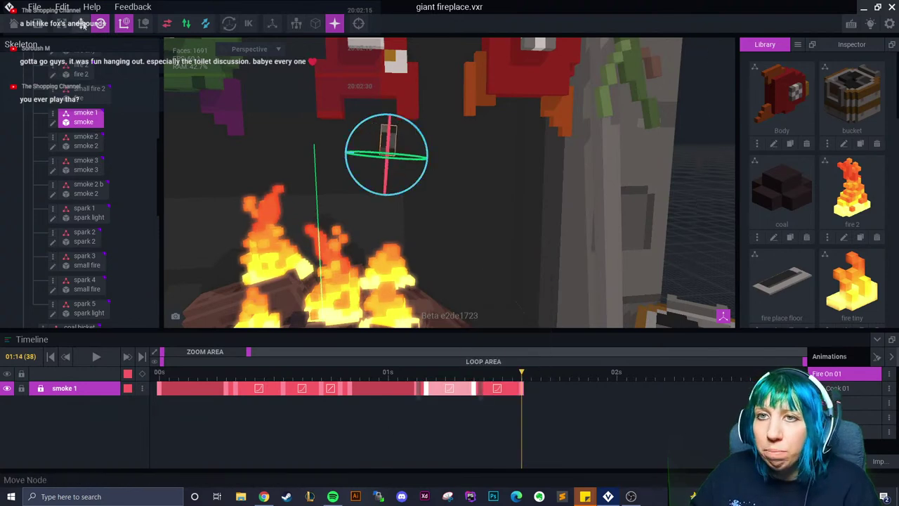
Raise the smoke 1 puff further upward, then review the motion out to 01:16
left_click(81, 23)
right_click_drag(420, 42, 422, 140)
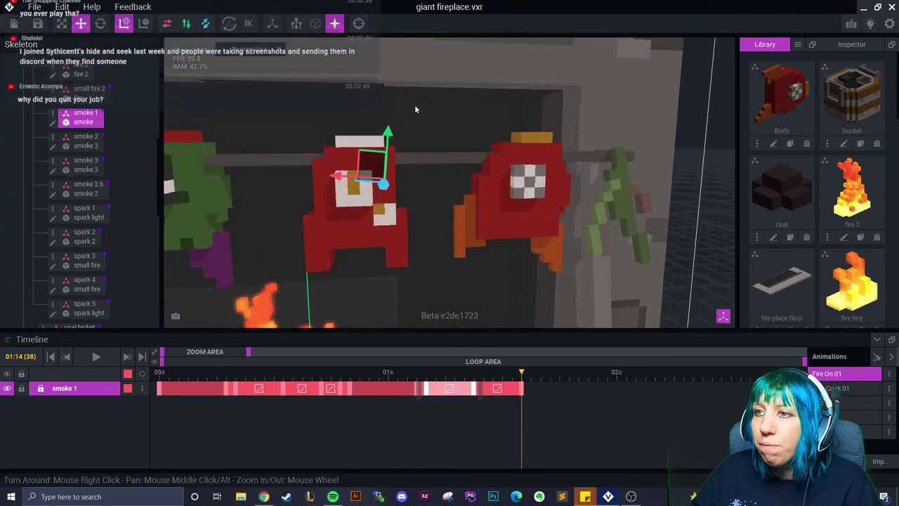
left_click_drag(387, 140, 395, 56)
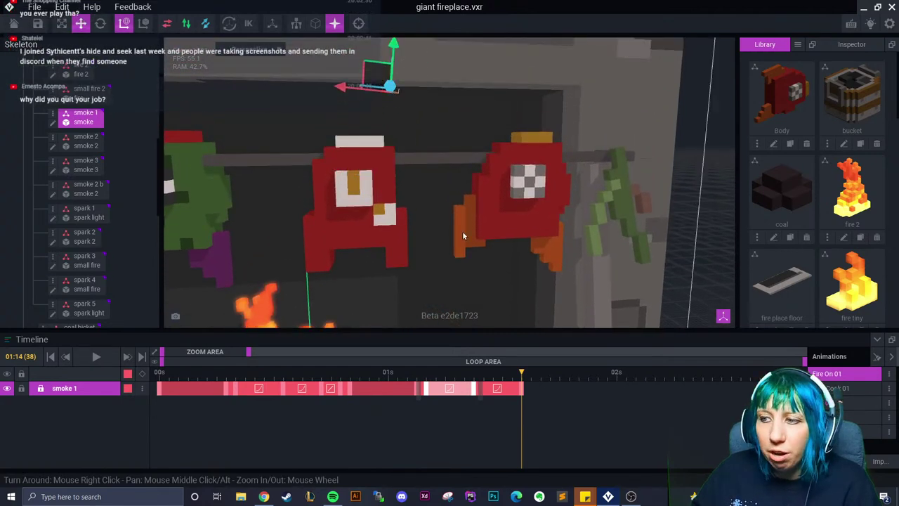
left_click(467, 399)
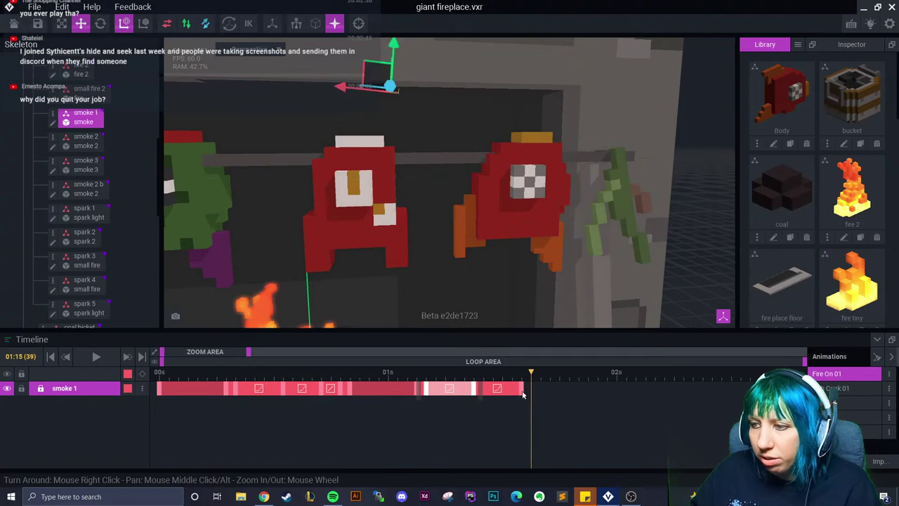
left_click(526, 391)
left_click(540, 391)
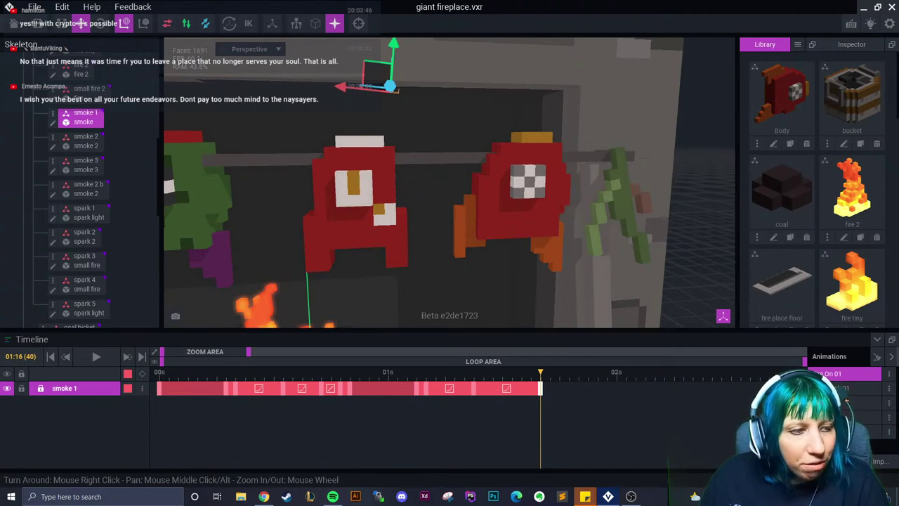
Orbit to a higher angle, select the smoke 2 bone at 01:00, and step back to 00:23
scroll(309, 221, "down", 5)
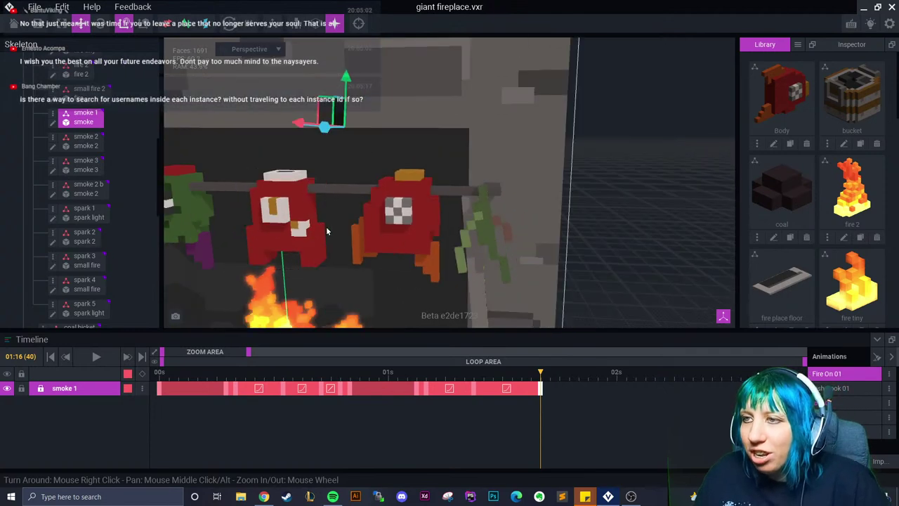
scroll(334, 240, "down", 3)
scroll(351, 259, "up", 4)
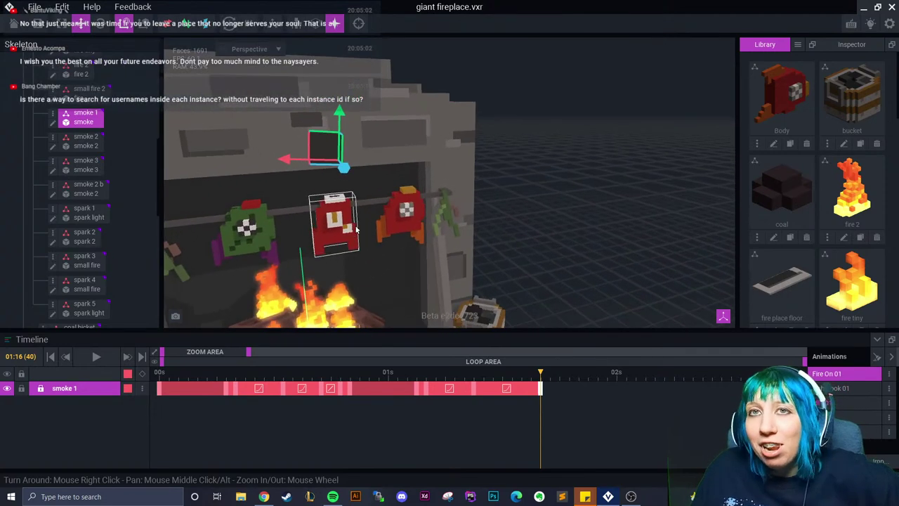
right_click_drag(348, 247, 399, 237)
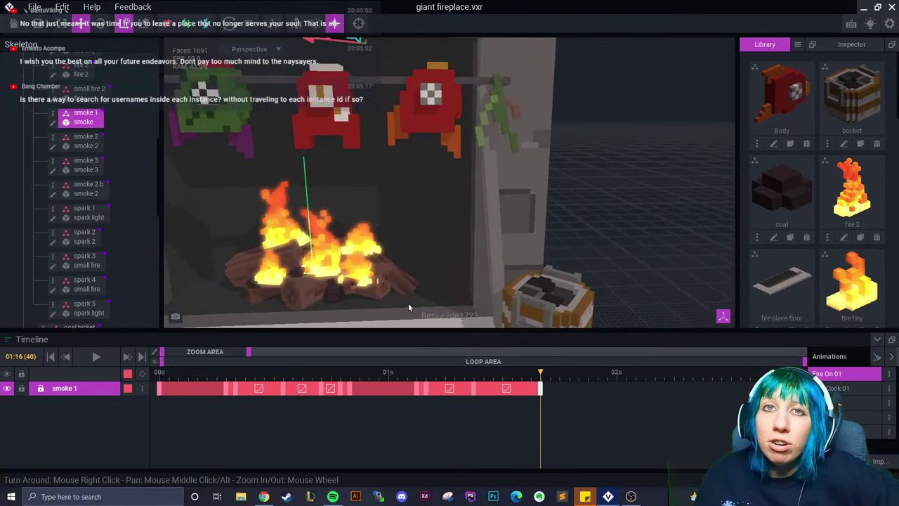
left_click_drag(394, 389, 385, 394)
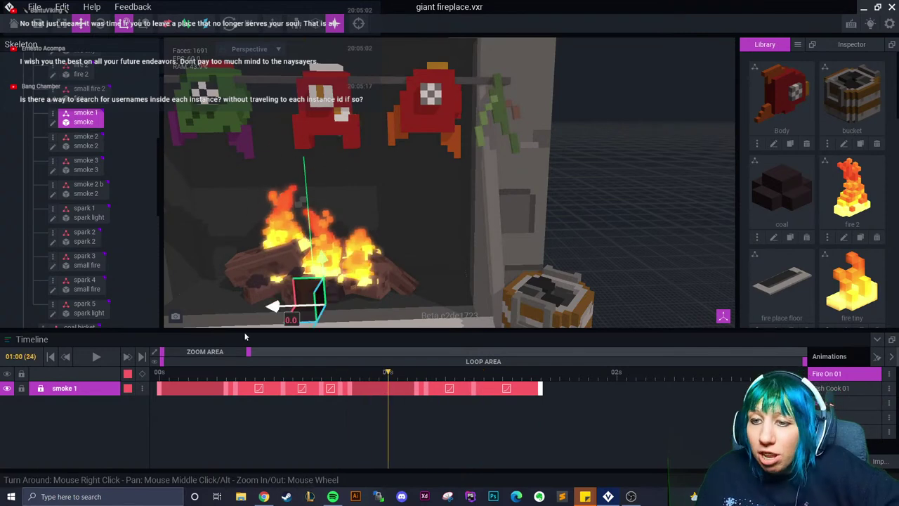
left_click(84, 140)
key("Left")
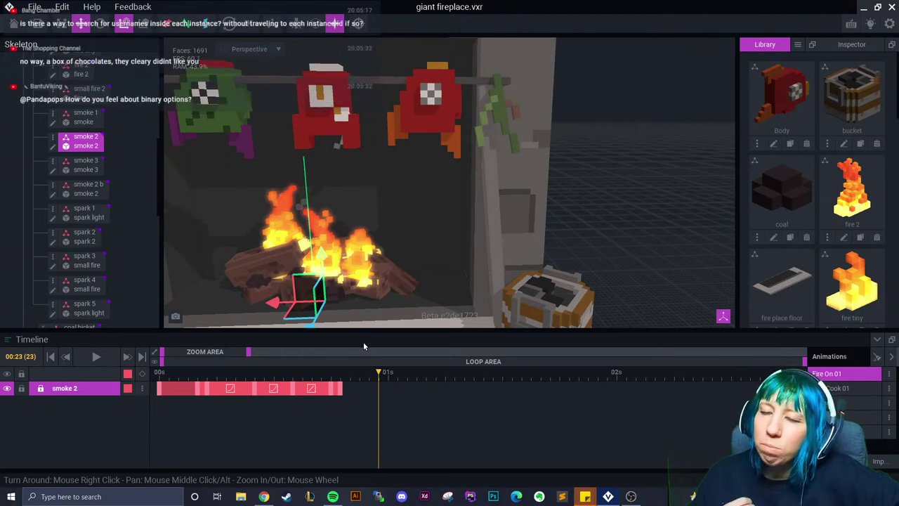
Copy smoke 2's last keyframe and paste it at the 01s mark
right_click(339, 388)
left_click(373, 299)
right_click(378, 388)
left_click(402, 307)
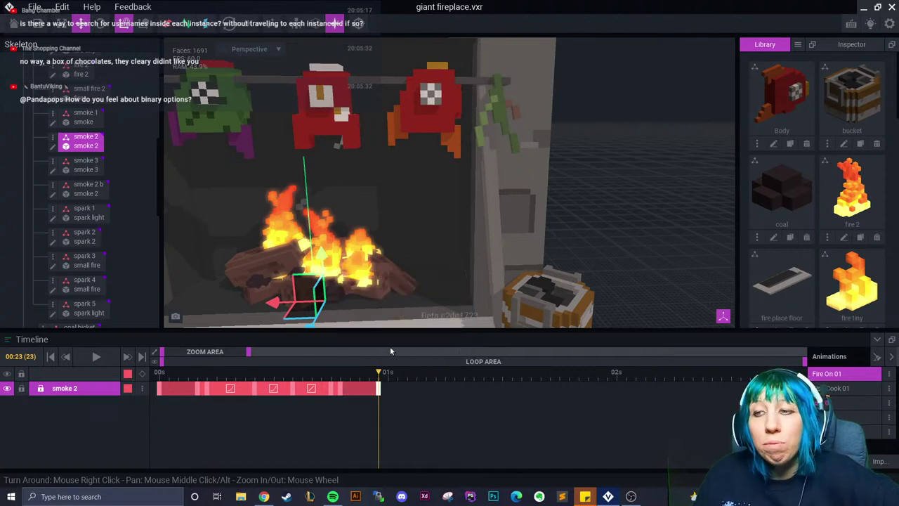
key("Right")
At 01:01, lift the smoke 2 puff 13.6 units upward
scroll(403, 313, "up", 3)
right_click_drag(404, 318, 358, 309)
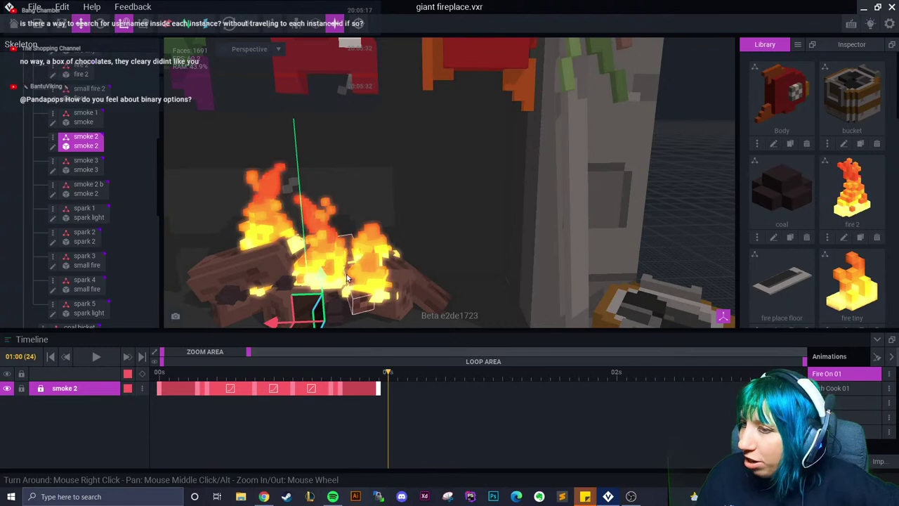
scroll(330, 211, "up", 3)
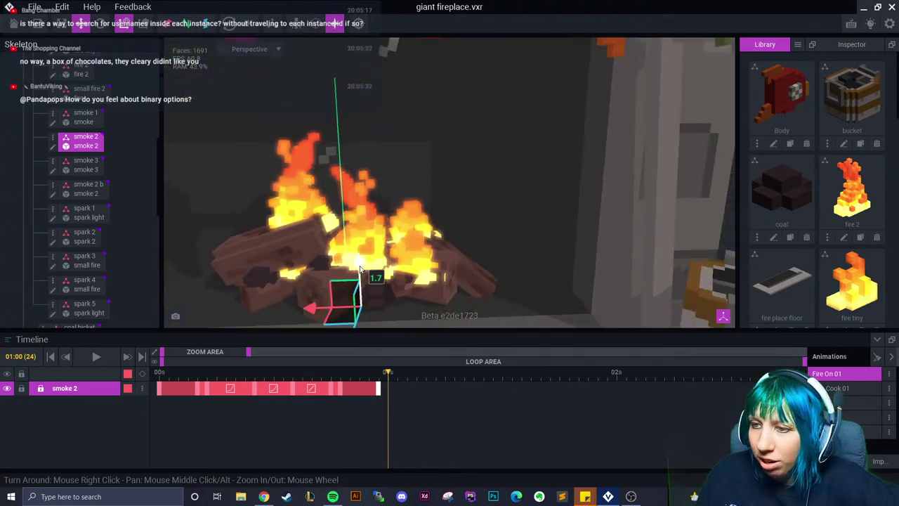
left_click_drag(387, 377, 395, 392)
left_click_drag(364, 272, 360, 113)
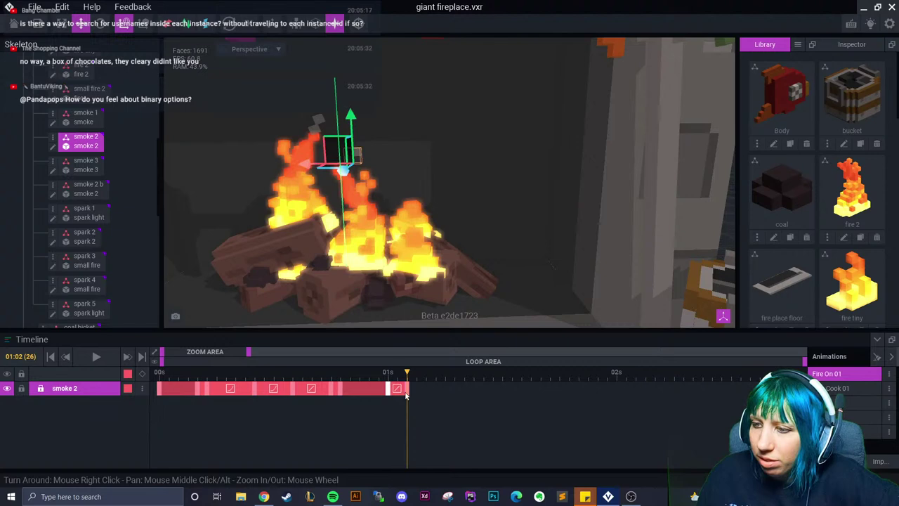
left_click_drag(406, 377, 398, 375)
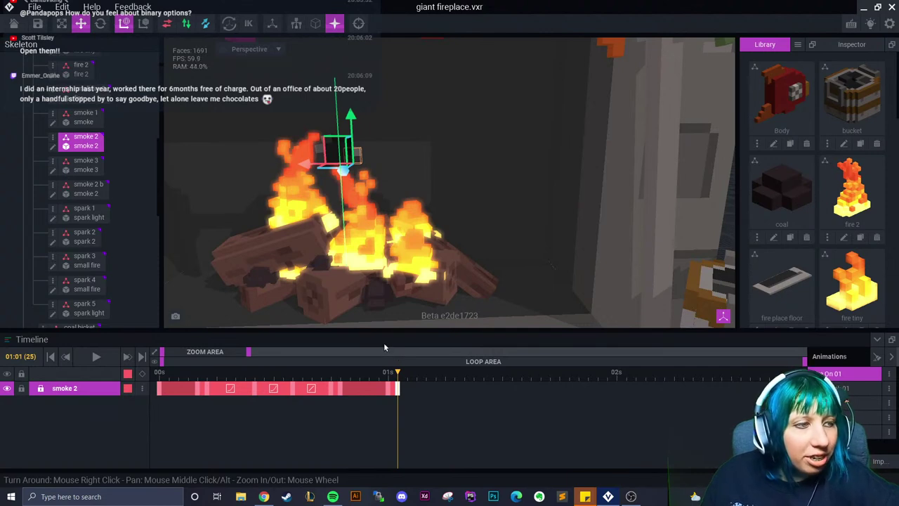
Shift smoke 2 left by 3.0, then raise it 27.4 units at 01:05
scroll(339, 215, "up", 2)
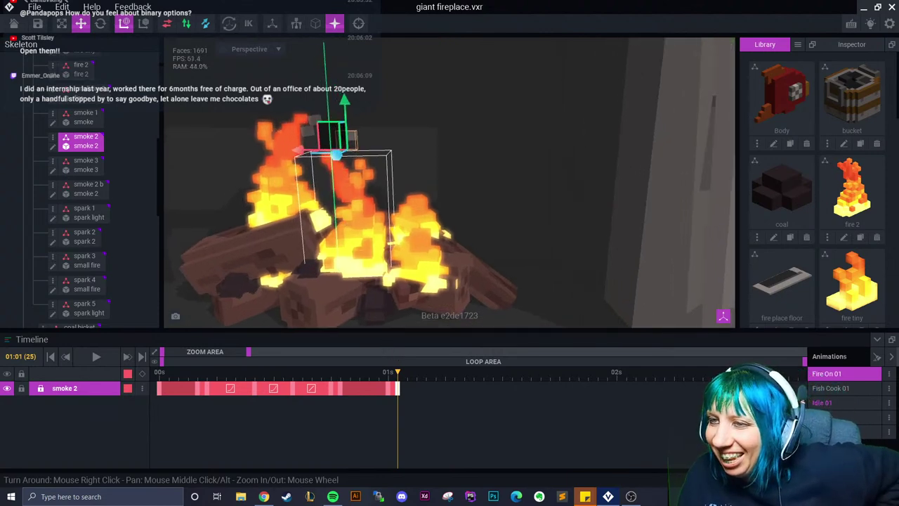
scroll(358, 241, "up", 2)
left_click_drag(319, 148, 364, 159)
left_click_drag(402, 380, 397, 379)
left_click_drag(359, 151, 351, 153)
left_click_drag(398, 379, 430, 358)
right_click_drag(435, 232, 421, 190)
left_click_drag(411, 184, 410, 135)
Give that smoke 2 keyframe an eased curve and move the puff up and left
right_click(414, 390)
left_click(435, 417)
left_click(393, 426)
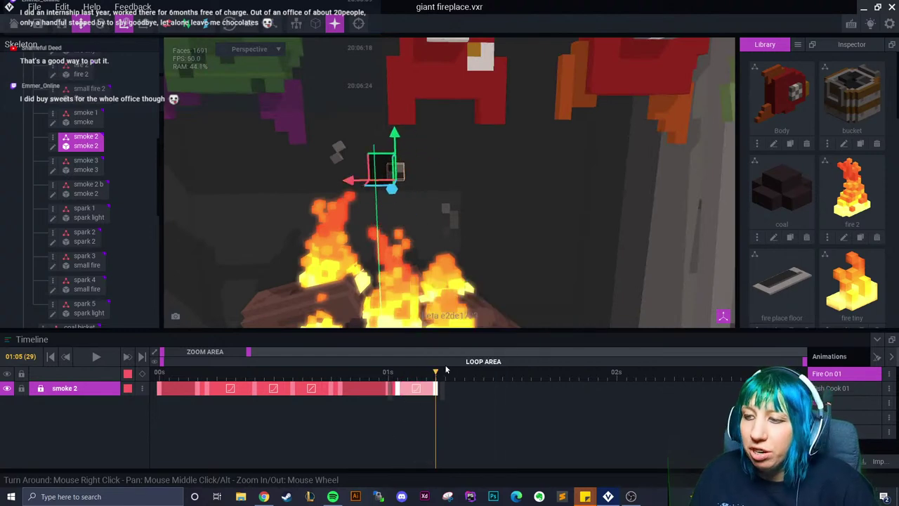
left_click_drag(394, 141, 334, 118)
Tilt the smoke 2 puff at 01:15
left_click(98, 25)
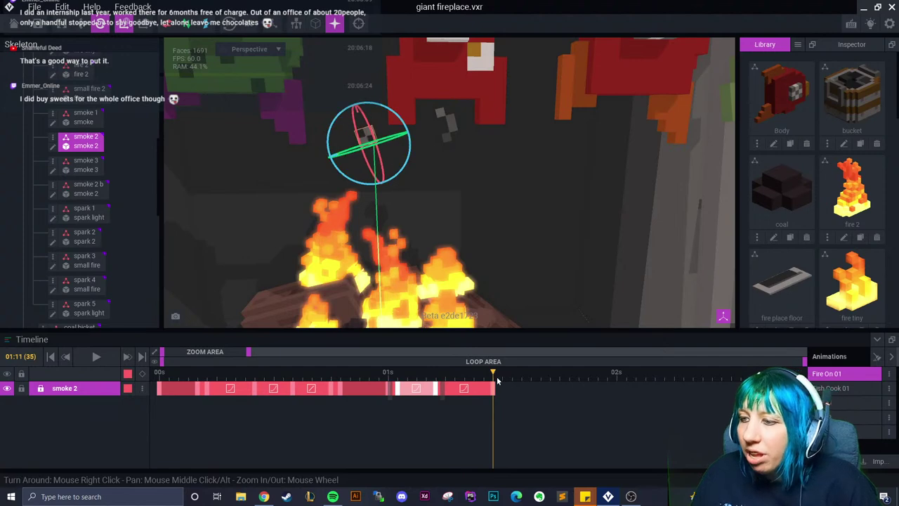
left_click(529, 398)
left_click_drag(372, 116, 404, 125)
right_click_drag(404, 126, 400, 162)
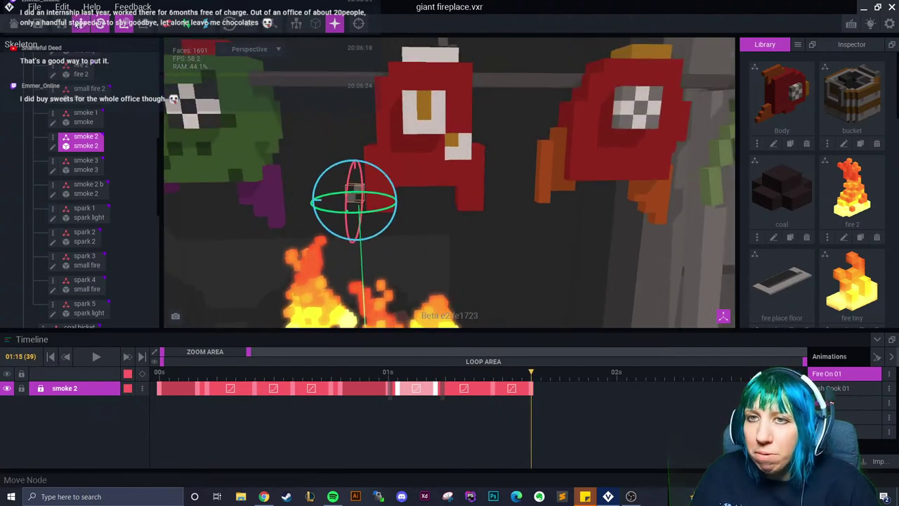
left_click(81, 23)
Paste a smoke 2 keyframe at 01:16, shift the end keyframe, and lift smoke 2 higher at 01:20
left_click(470, 386)
left_click(540, 390)
right_click(514, 389)
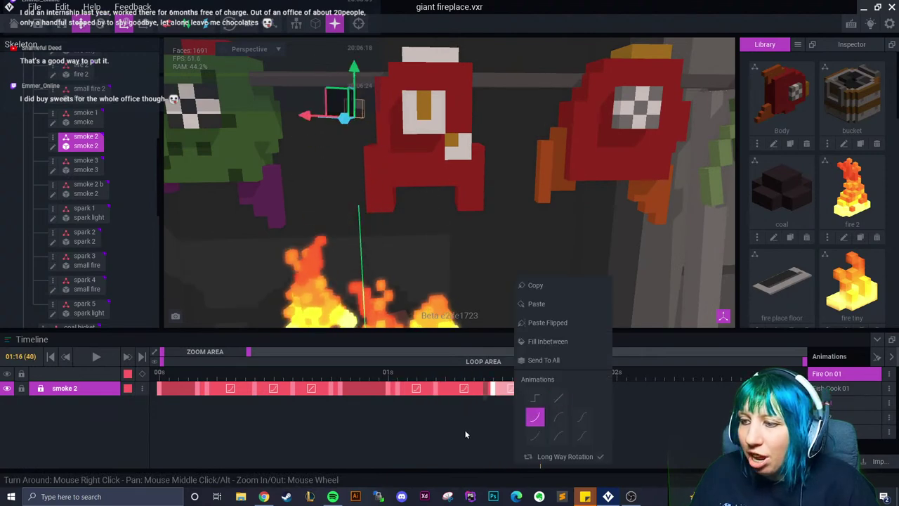
left_click(459, 439)
left_click_drag(514, 389, 546, 383)
left_click(546, 383)
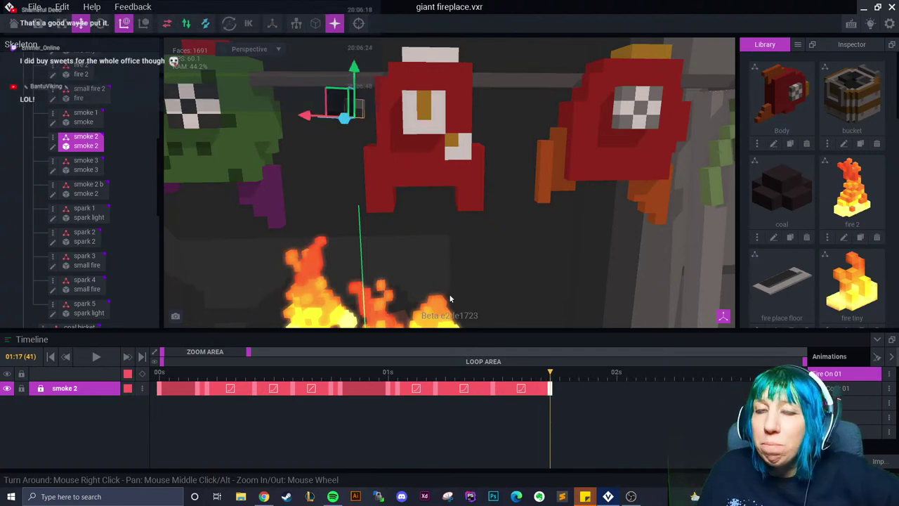
scroll(455, 312, "down", 5)
left_click_drag(543, 397, 578, 395)
left_click_drag(373, 121, 373, 60)
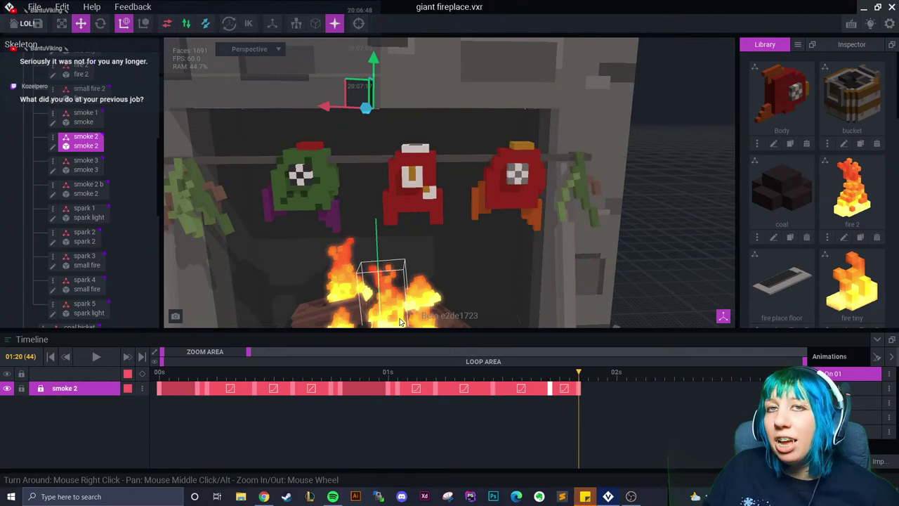
right_click_drag(449, 288, 454, 295)
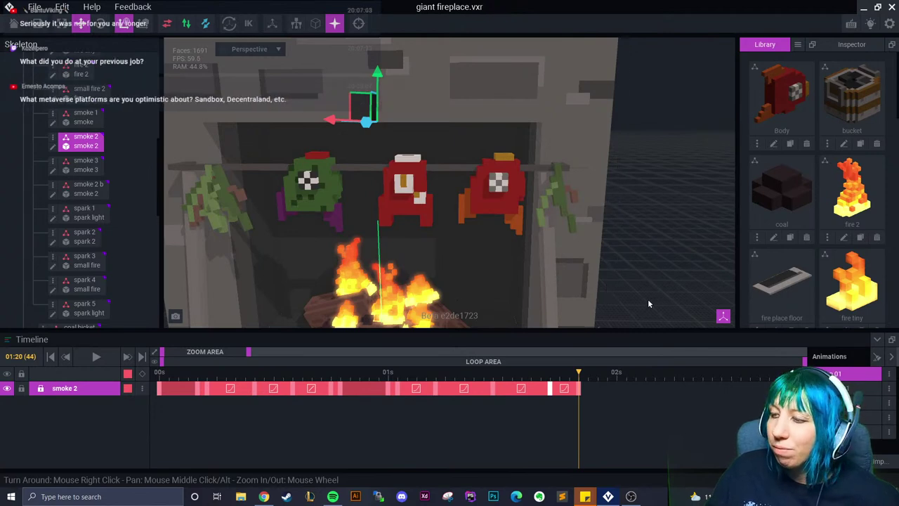
left_click_drag(579, 381, 578, 390)
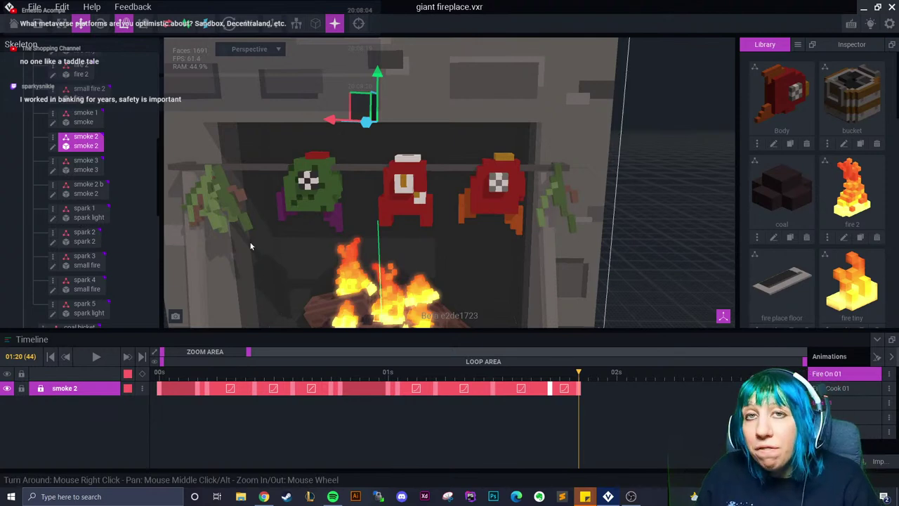
Copy smoke 2's early keyframe and paste it at 01:21 so the puff drops back among the logs
left_click_drag(576, 373, 597, 390)
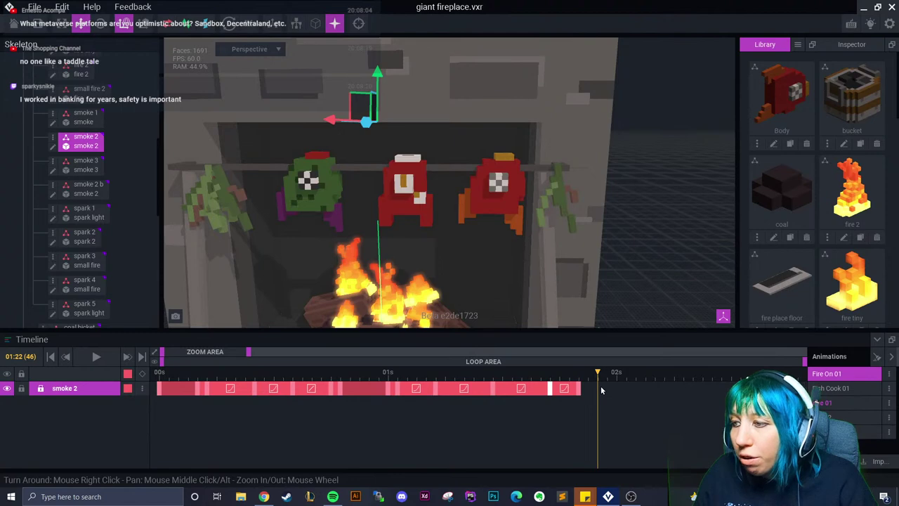
left_click(198, 388)
right_click(198, 388)
left_click(232, 295)
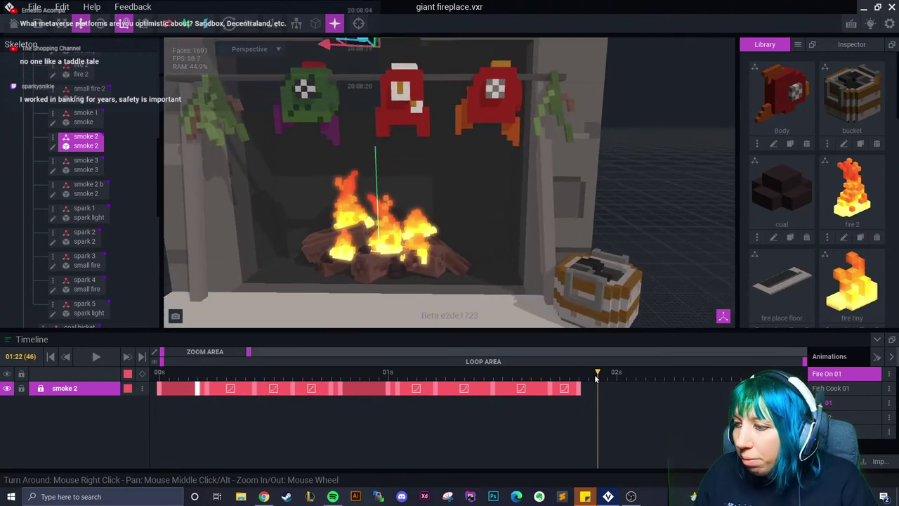
left_click(588, 389)
right_click(590, 388)
left_click(596, 325)
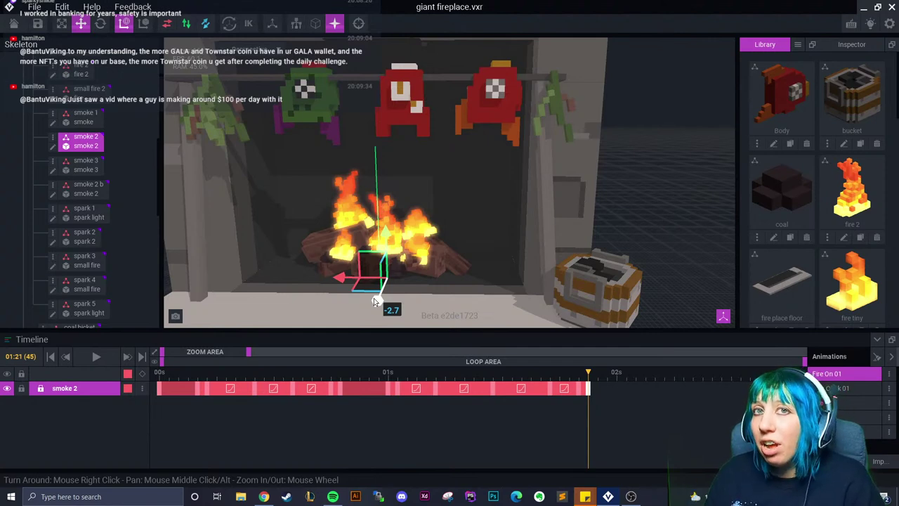
Widen the timeline to about three seconds, zoom and orbit onto the logs, and set the playhead to 01:22
left_click_drag(250, 354, 266, 359)
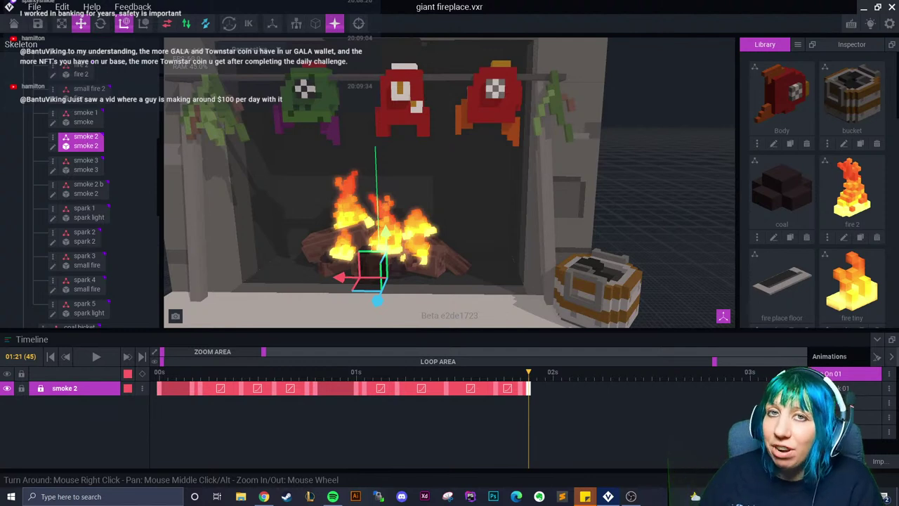
scroll(442, 248, "up", 4)
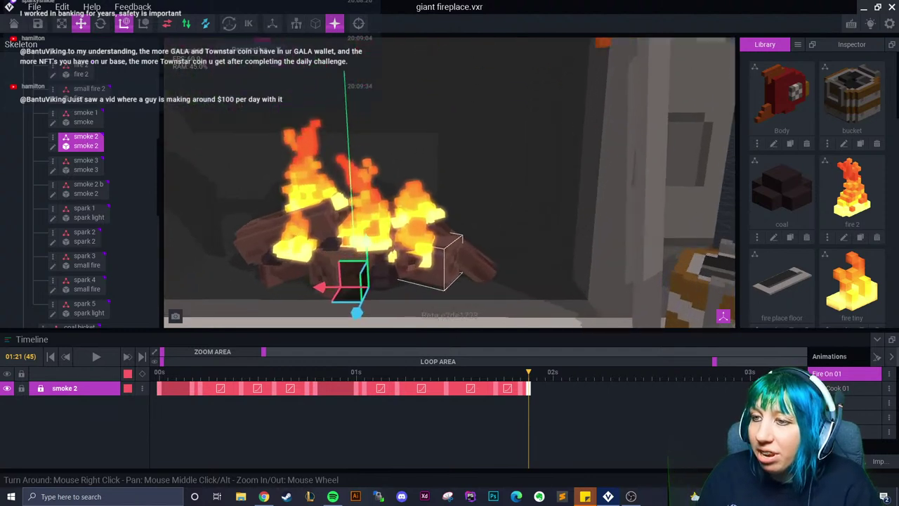
right_click_drag(443, 248, 443, 255)
left_click(537, 376)
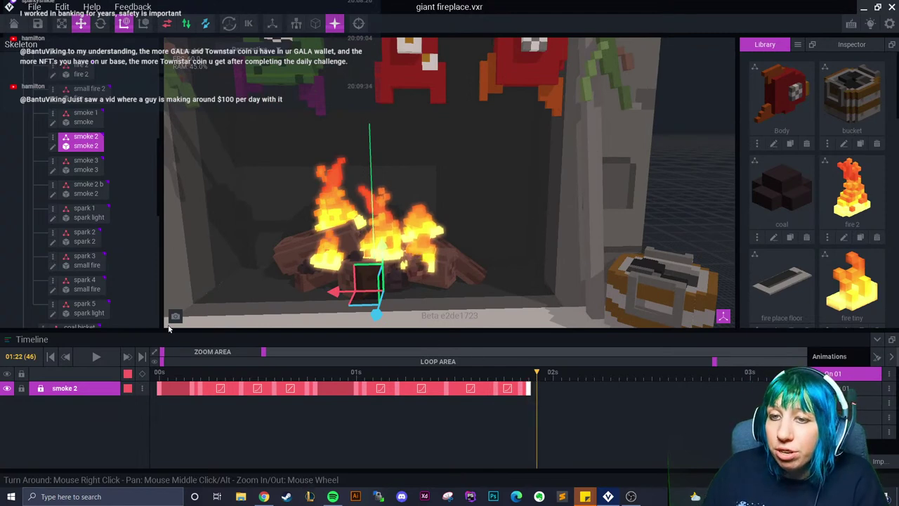
Select smoke 3 and extend its clip to about 01:13
left_click(85, 165)
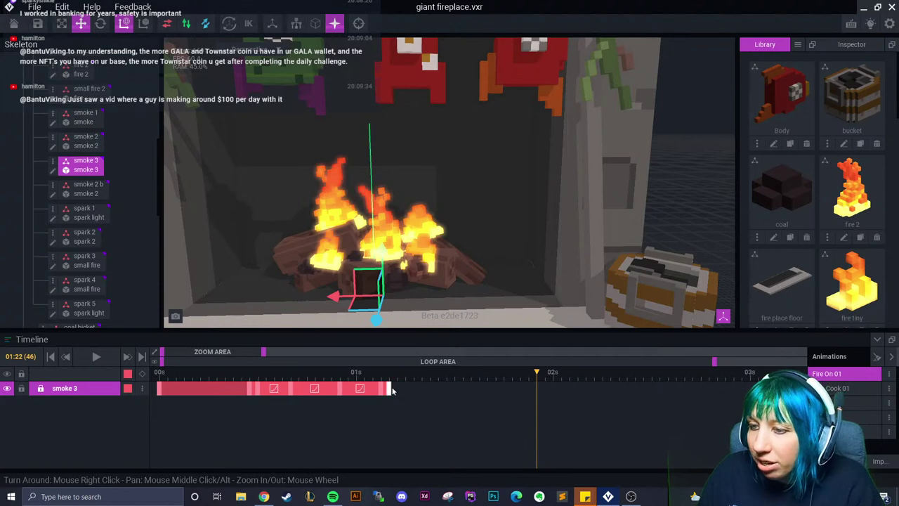
right_click(391, 388)
left_click(430, 290)
left_click(526, 379)
left_click_drag(526, 379, 463, 385)
right_click(463, 385)
left_click(488, 307)
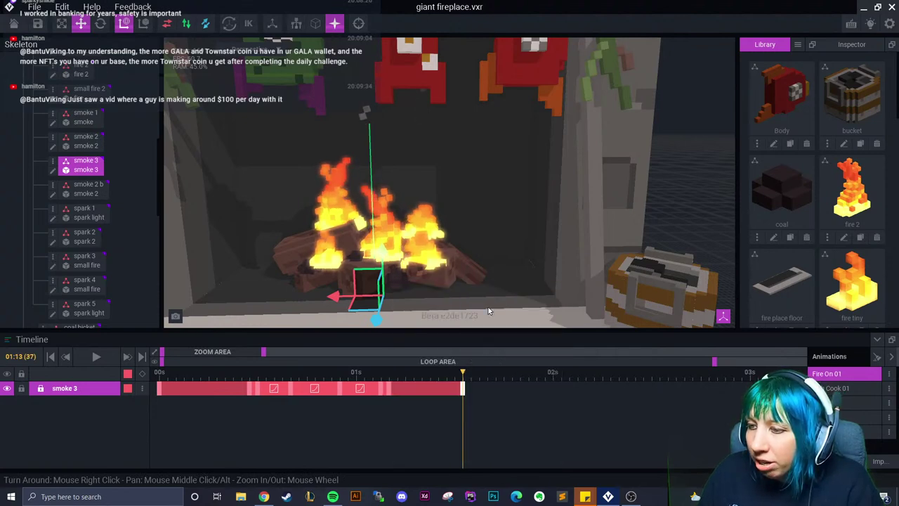
left_click(471, 378)
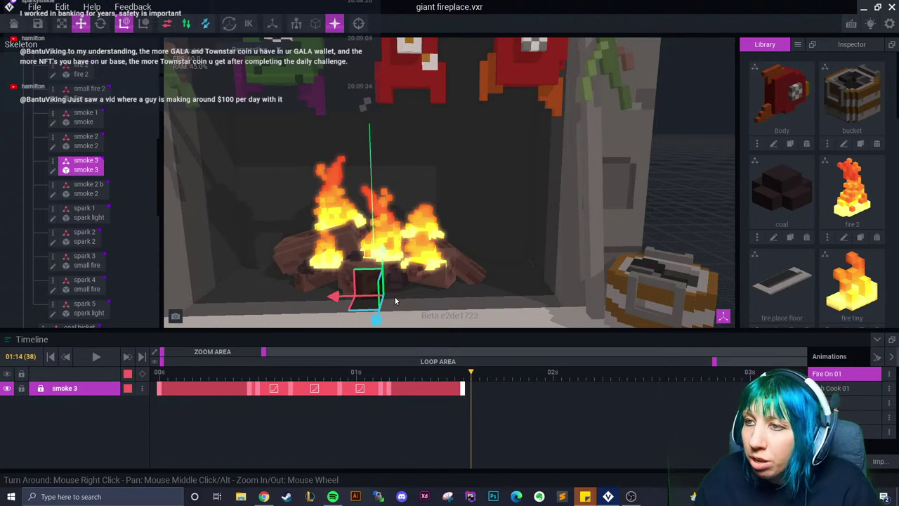
Raise smoke 3 and shift it right at 01:14
scroll(394, 300, "up", 2)
left_click_drag(387, 254, 387, 131)
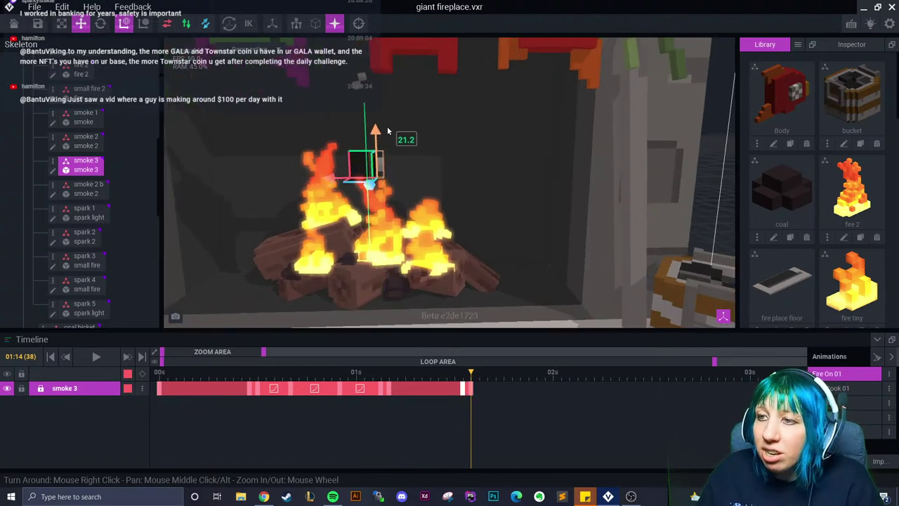
left_click_drag(333, 184, 401, 181)
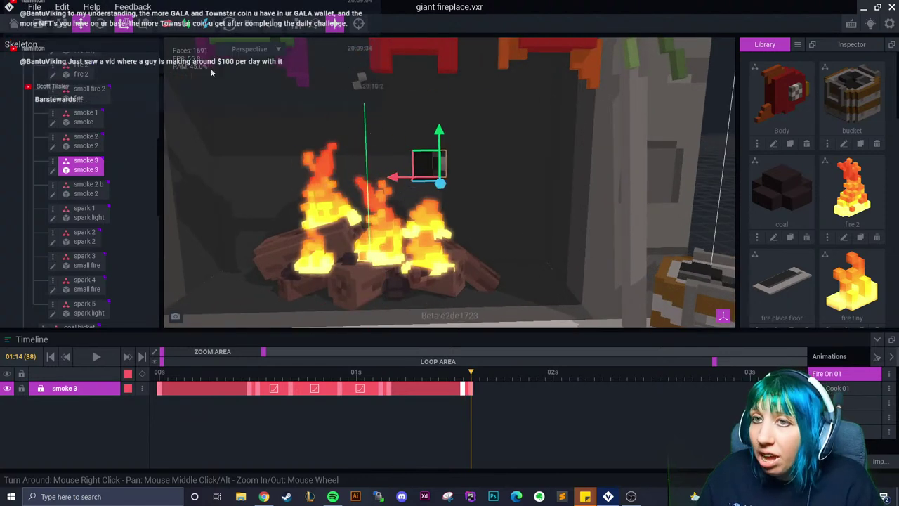
key("e")
left_click_drag(452, 383, 512, 384)
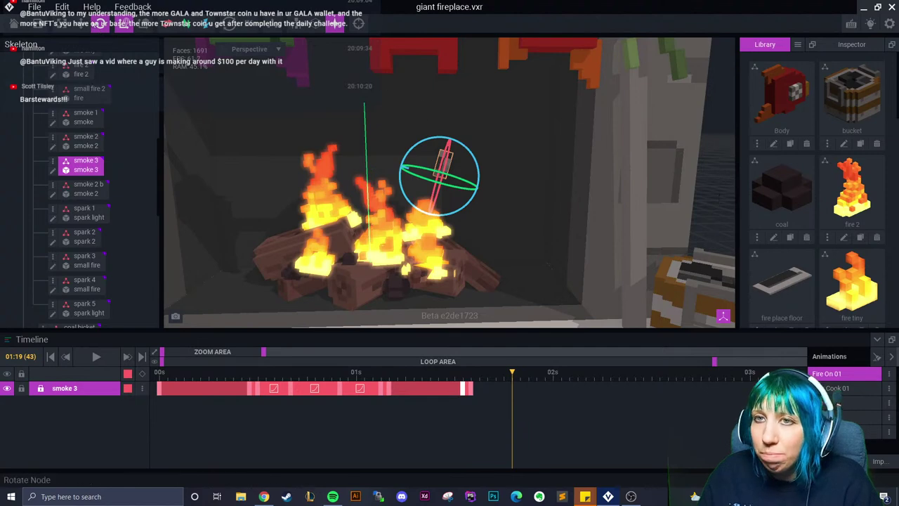
Lift smoke 3 higher at 01:19 and change that keyframe's interpolation
left_click(81, 23)
left_click_drag(441, 128, 467, 76)
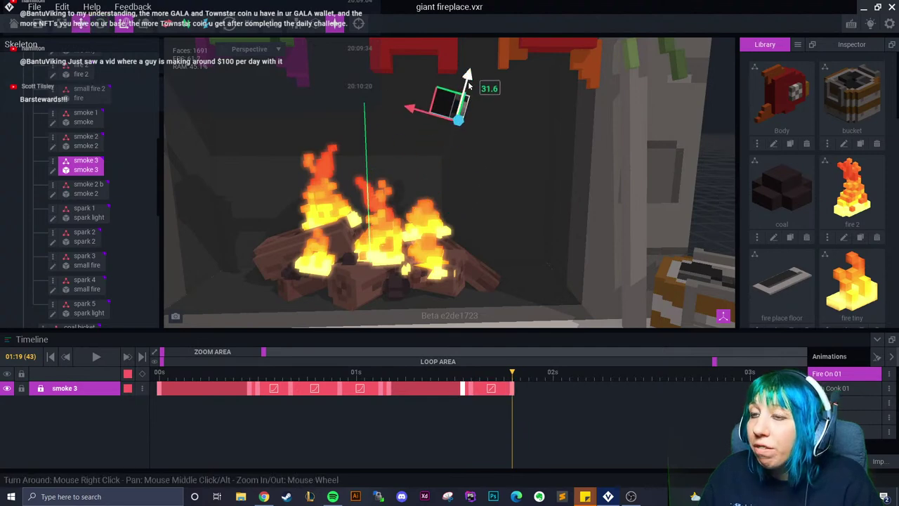
right_click(491, 388)
left_click(532, 415)
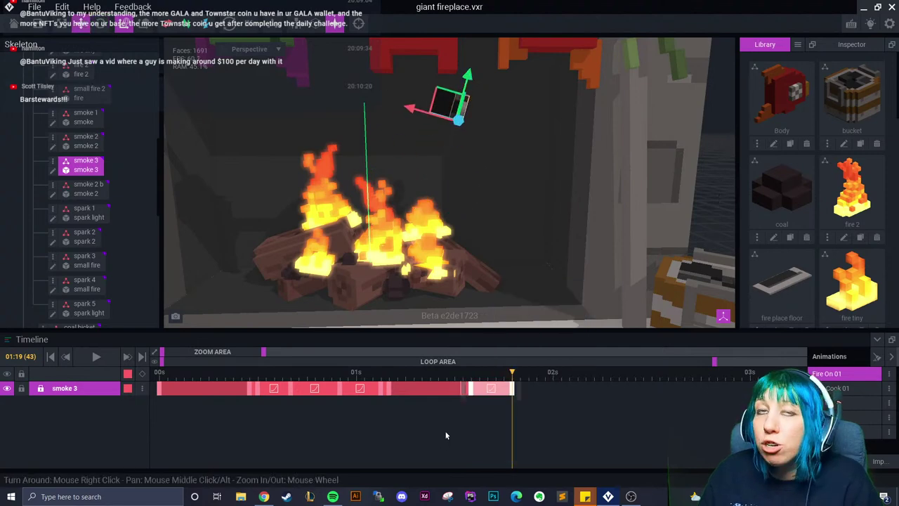
Tilt smoke 3 slightly at 01:23 and raise it up beside the stockings
key("Right")
key("Right")
key("Right")
key("Right")
left_click(100, 23)
left_click_drag(437, 77, 425, 89)
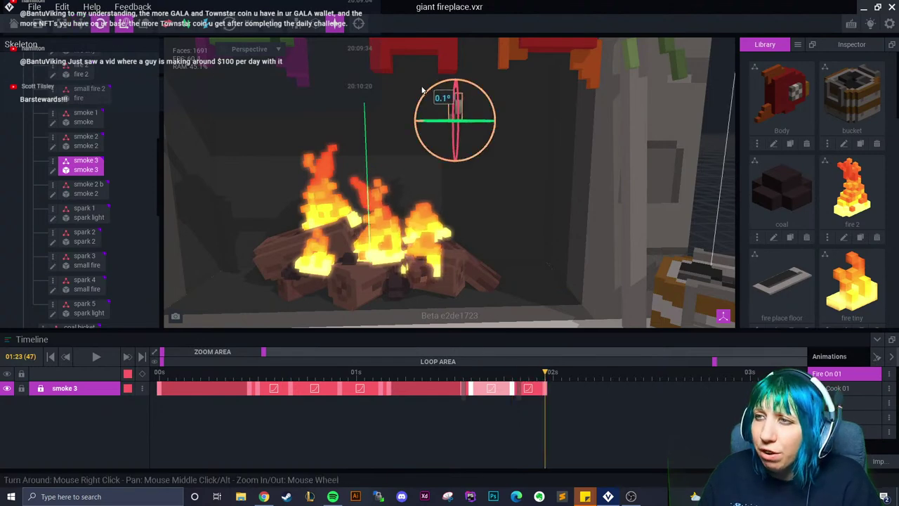
right_click_drag(396, 116, 367, 131)
key("w")
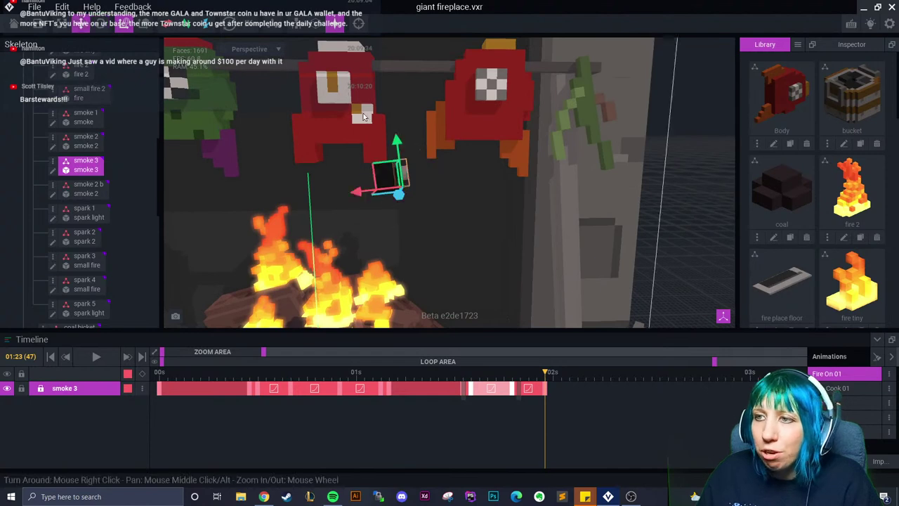
left_click_drag(382, 169, 376, 75)
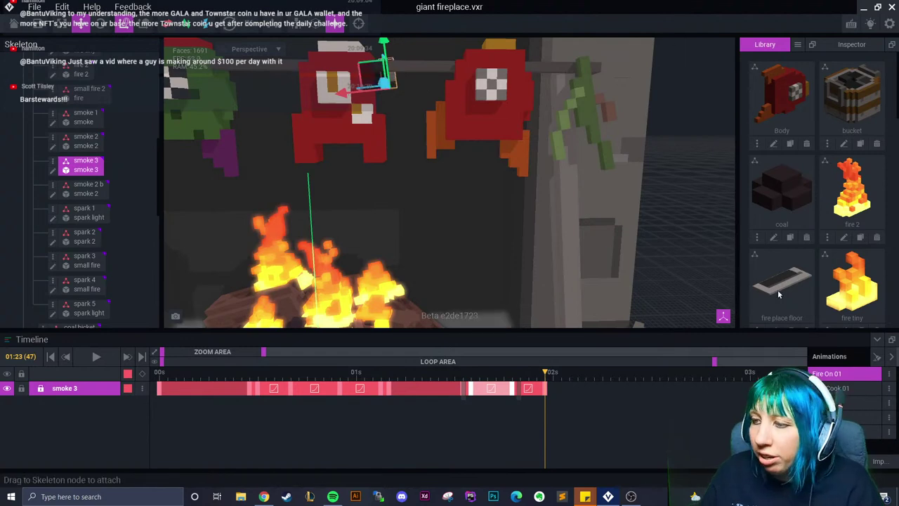
Lift smoke 3 higher at 02:02 and set the last keyframe's interpolation
scroll(449, 210, "down", 3)
left_click(554, 378)
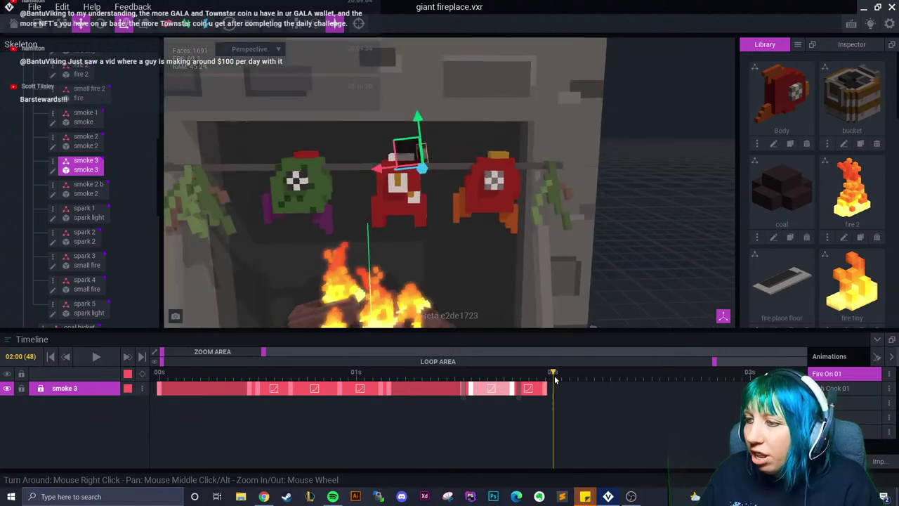
left_click(570, 378)
left_click_drag(417, 116, 406, 74)
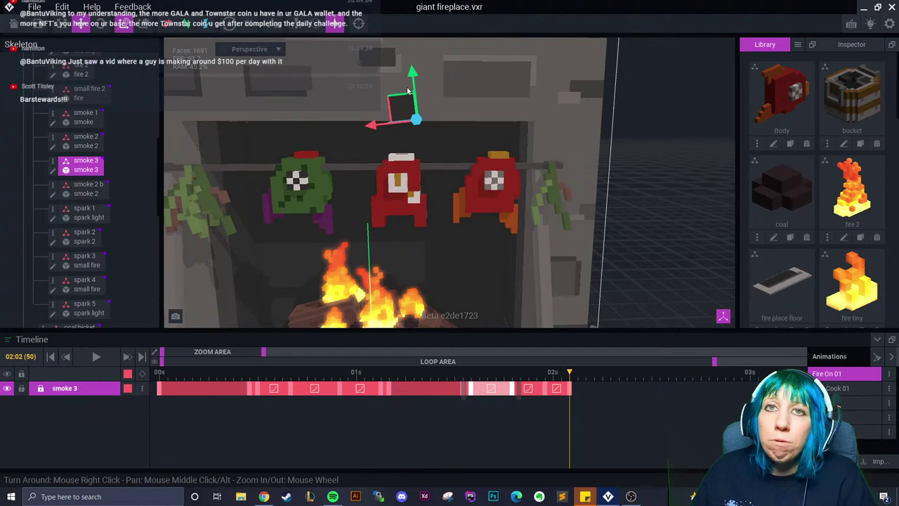
scroll(463, 200, "down", 2)
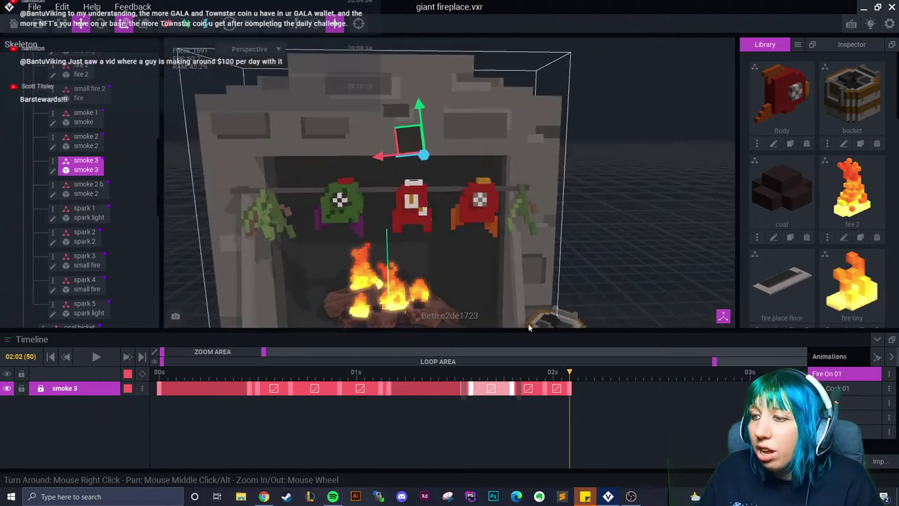
right_click(557, 389)
left_click(576, 419)
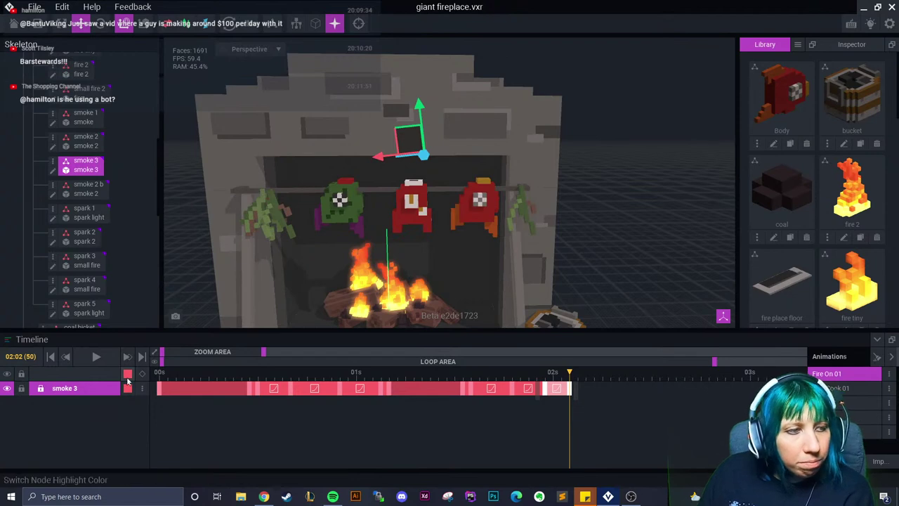
Preview the smoke animation, then shift the fire track's last keyframes earlier
left_click(314, 383)
left_click_drag(314, 383, 602, 386)
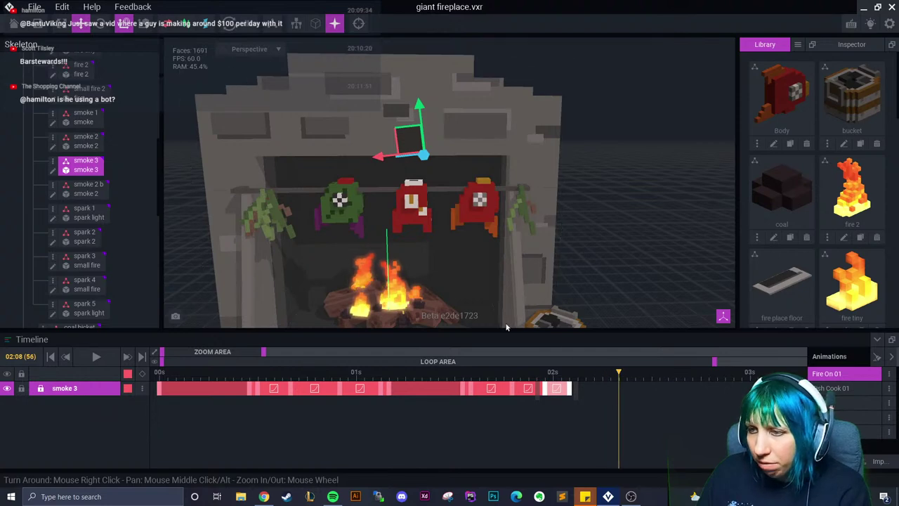
left_click(372, 281)
left_click(651, 383)
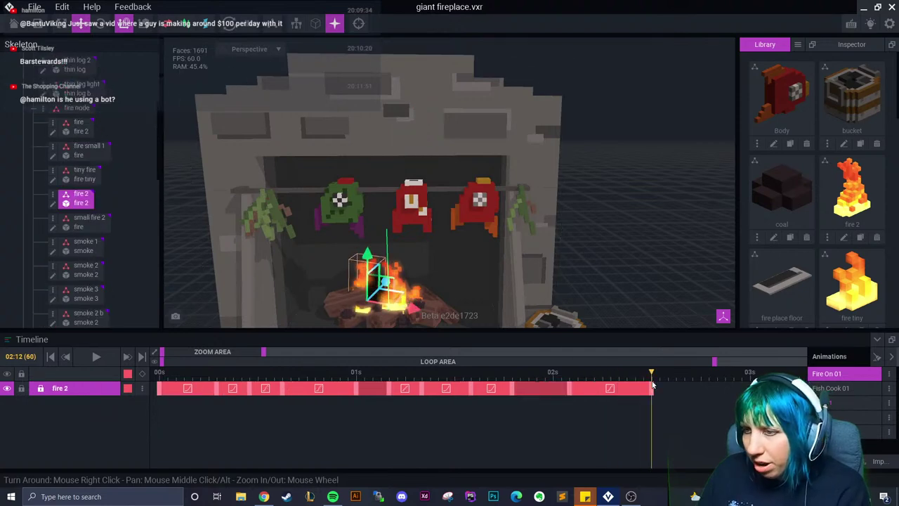
left_click(387, 288)
left_click(668, 372)
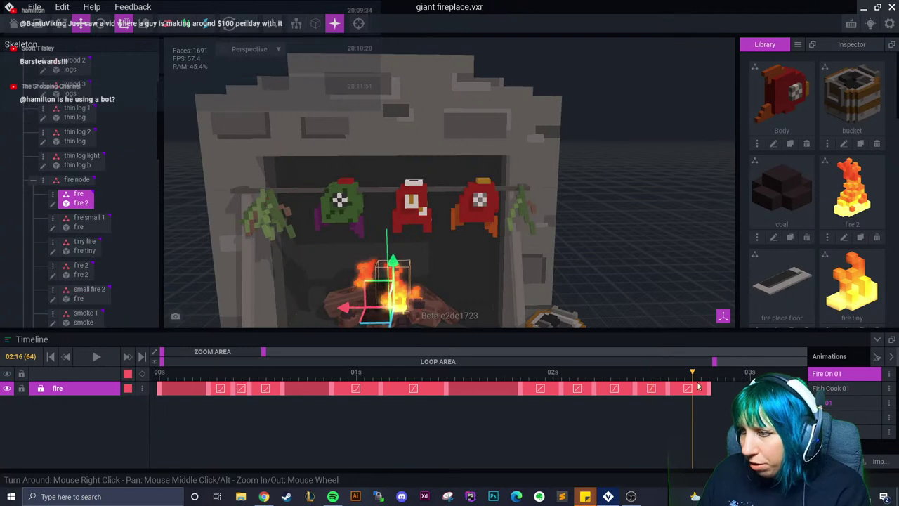
left_click(661, 386)
mouse_move(548, 389)
left_mouse_down()
mouse_move(523, 389)
mouse_move(705, 390)
left_mouse_up()
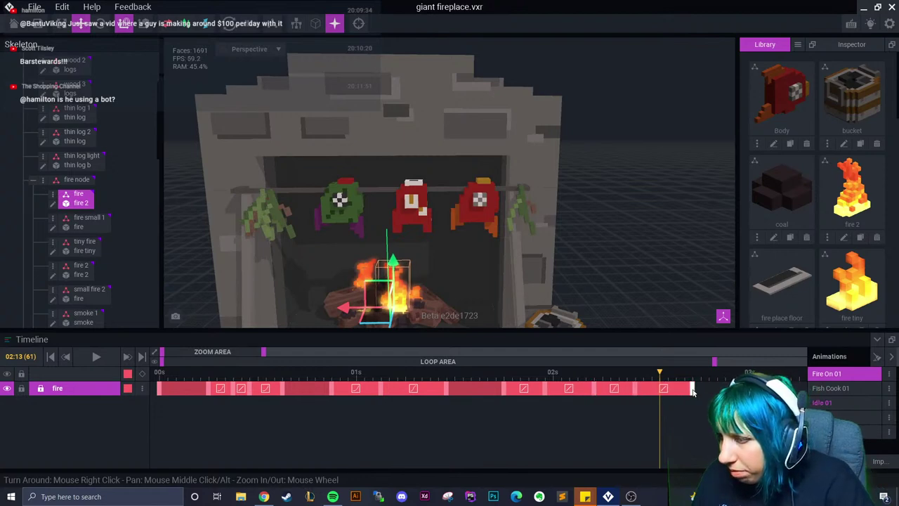
Pull the fire's end keyframe left so it ends just past 02:12
left_click(344, 298)
left_click(652, 372)
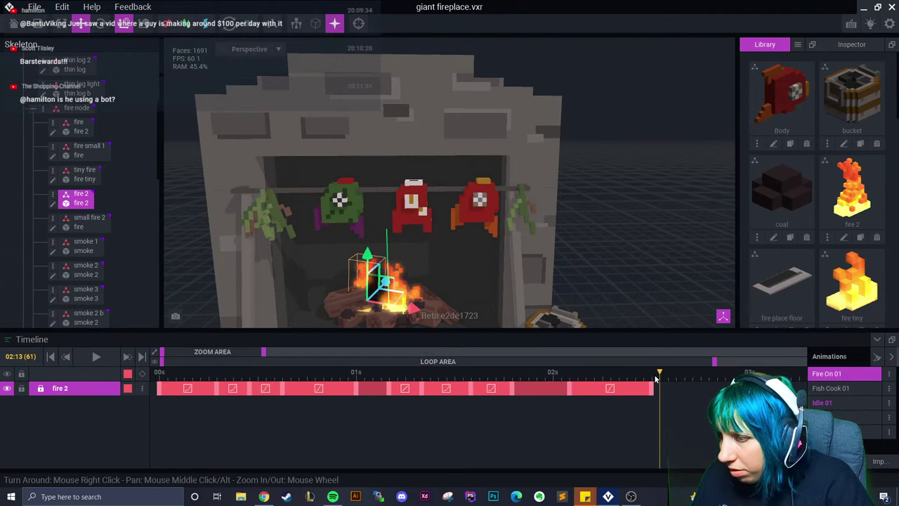
left_click(385, 288)
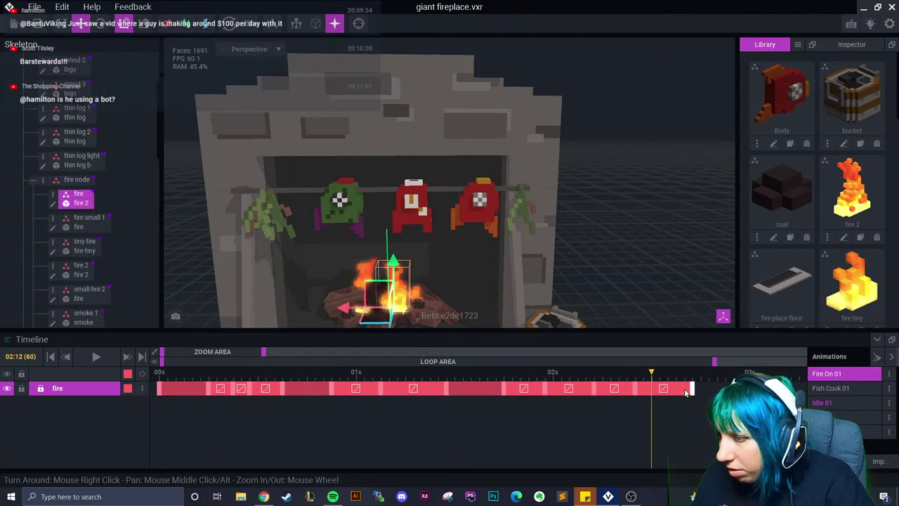
left_click_drag(692, 391, 676, 391)
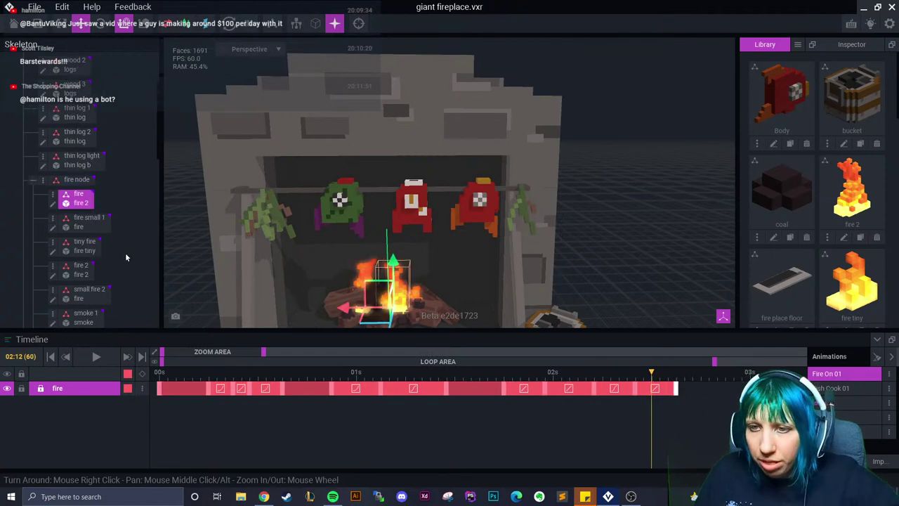
scroll(96, 260, "down", 5)
scroll(96, 261, "down", 2)
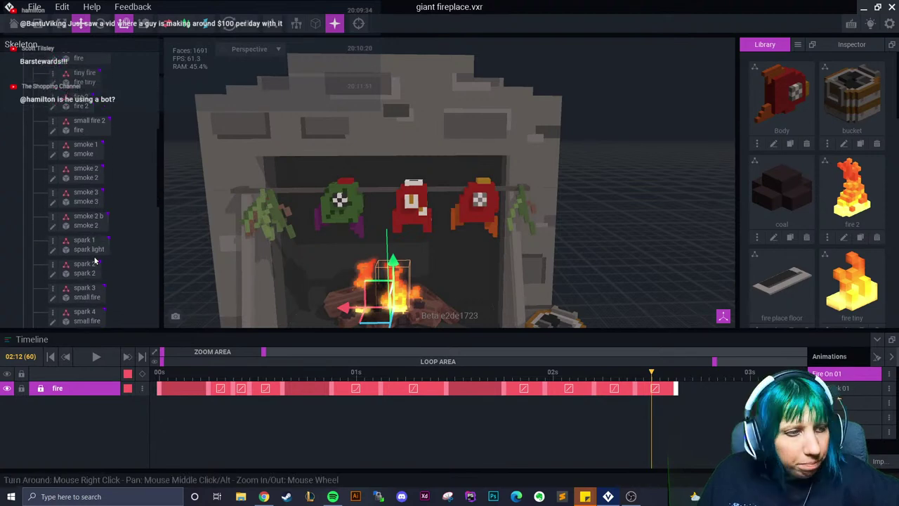
Copy smoke 2 b's end keyframe, paste it further along, then pull the track end earlier
left_click(86, 220)
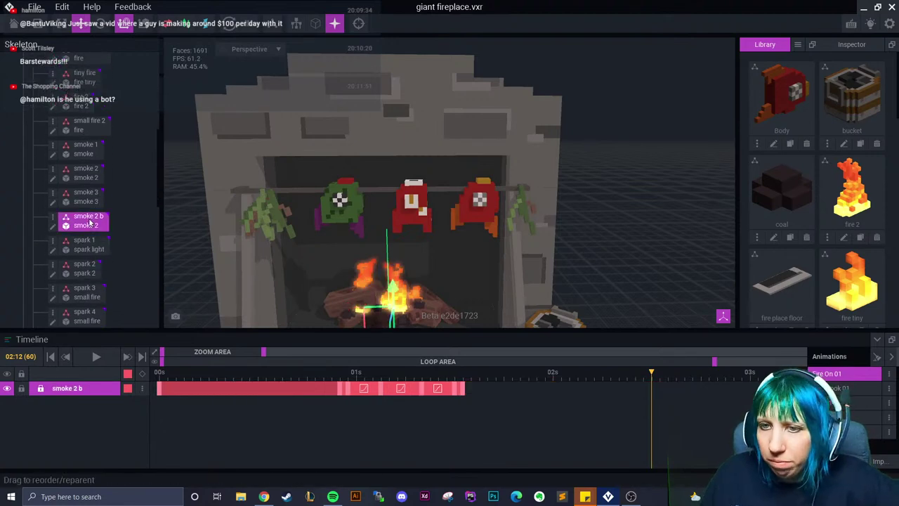
right_click(462, 391)
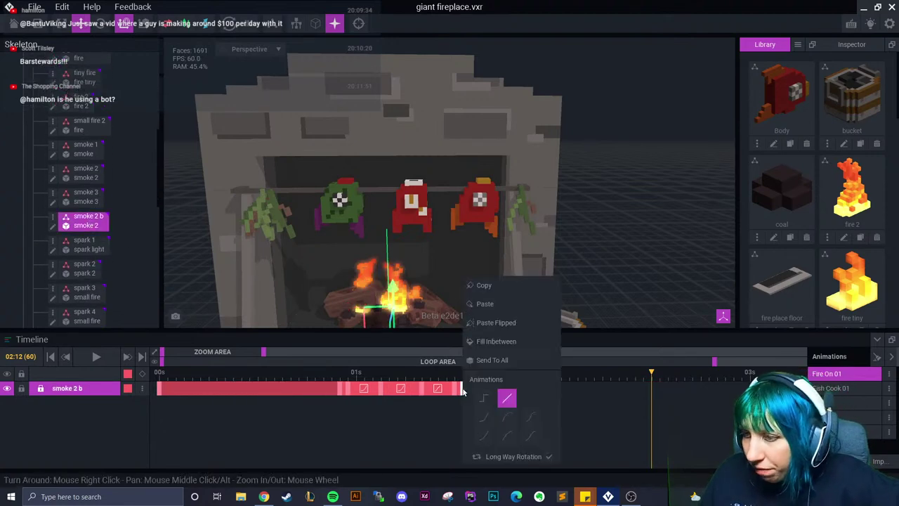
left_click(488, 285)
right_click(579, 390)
left_click(601, 303)
left_click_drag(577, 394, 539, 390)
left_click(497, 378)
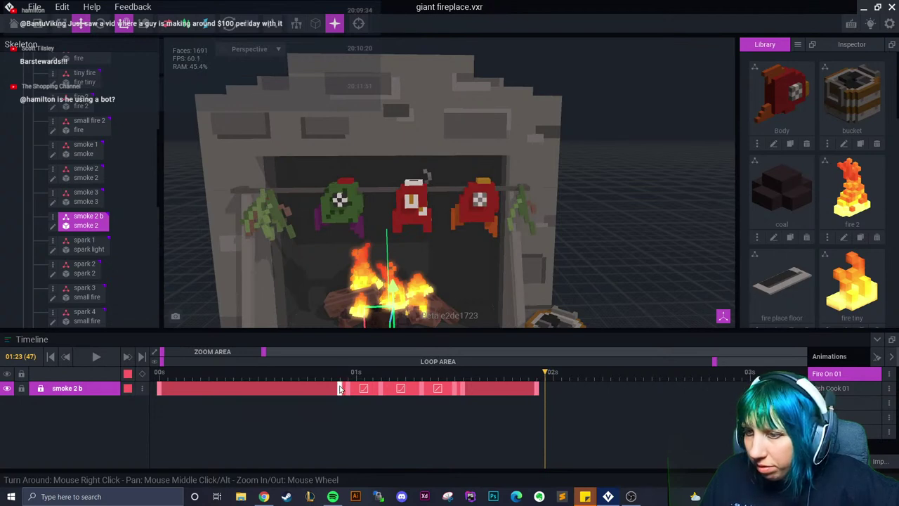
Paste an earlier smoke 2 b keyframe at the track end and raise the puff at 02:02
right_click(347, 388)
left_click(380, 288)
right_click(543, 388)
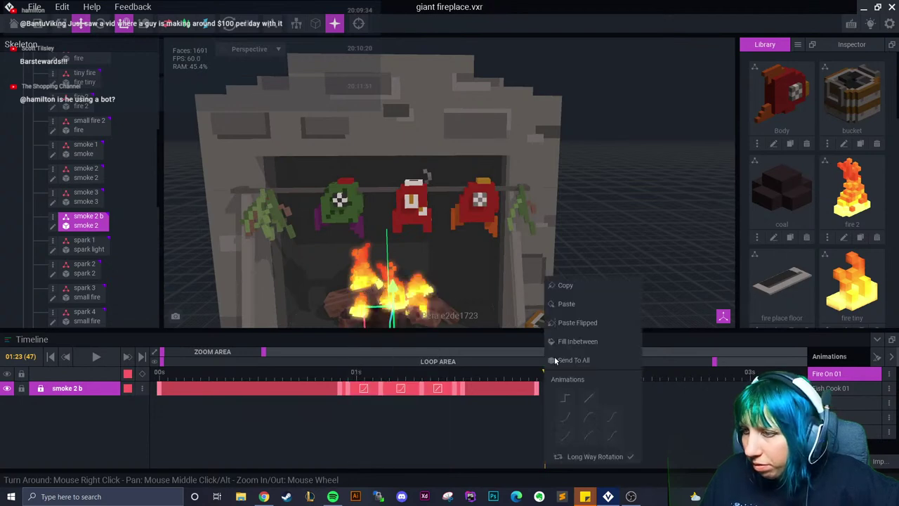
left_click(562, 303)
scroll(453, 311, "up", 3)
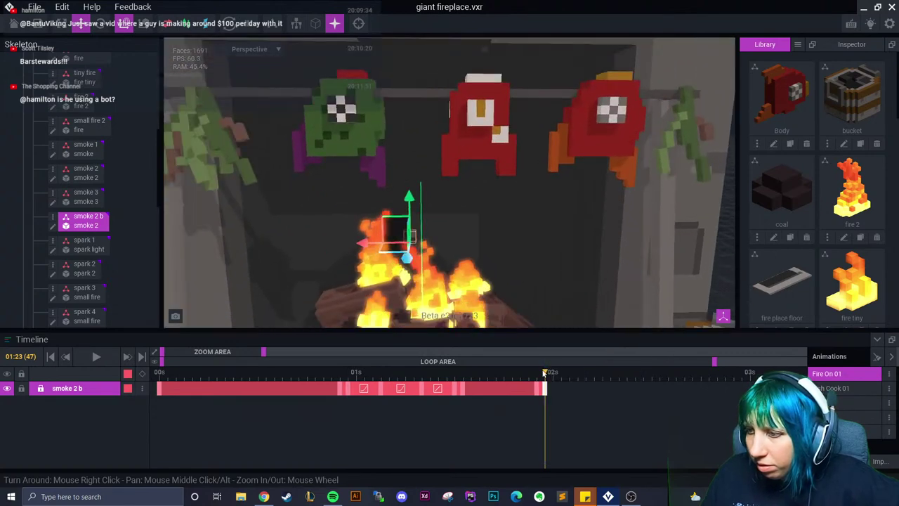
left_click(570, 379)
left_click_drag(410, 210, 413, 148)
Rotate the smoke 2 b puff just past 02:02, keying the tilt
key("e")
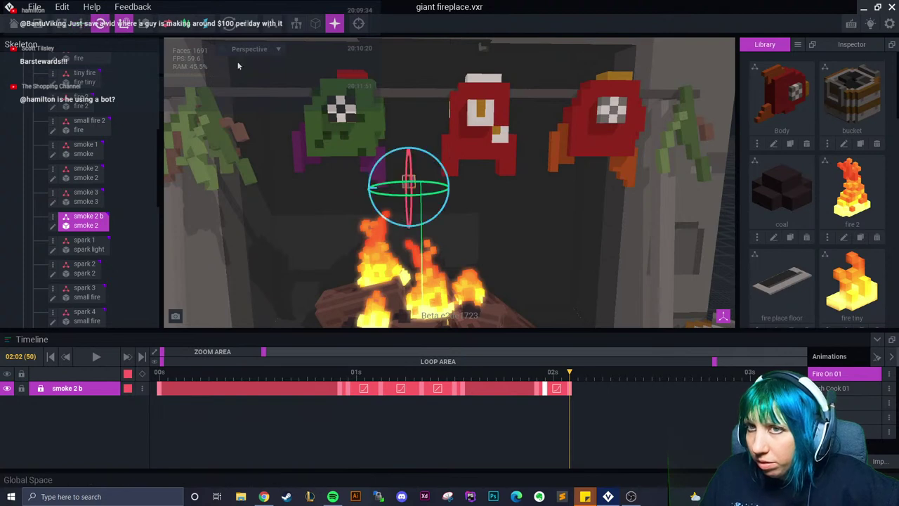
left_click_drag(400, 151, 410, 164)
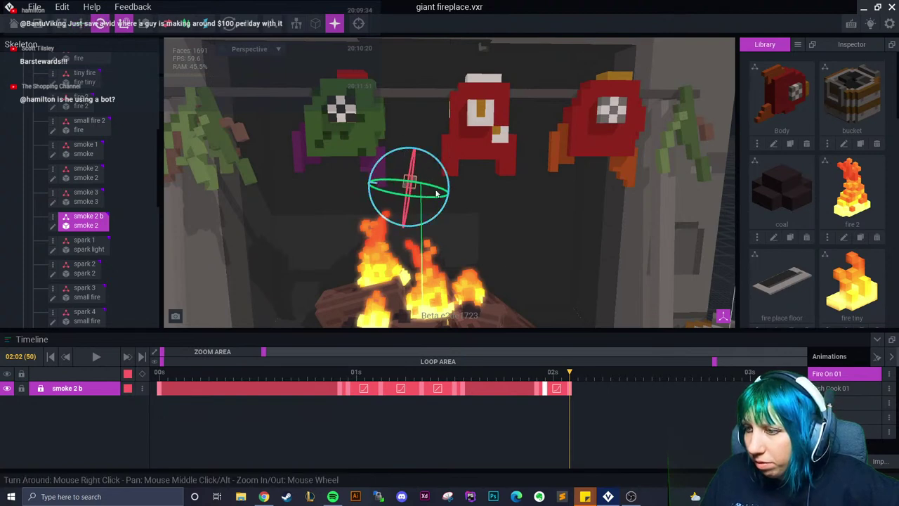
left_click_drag(571, 389, 602, 390)
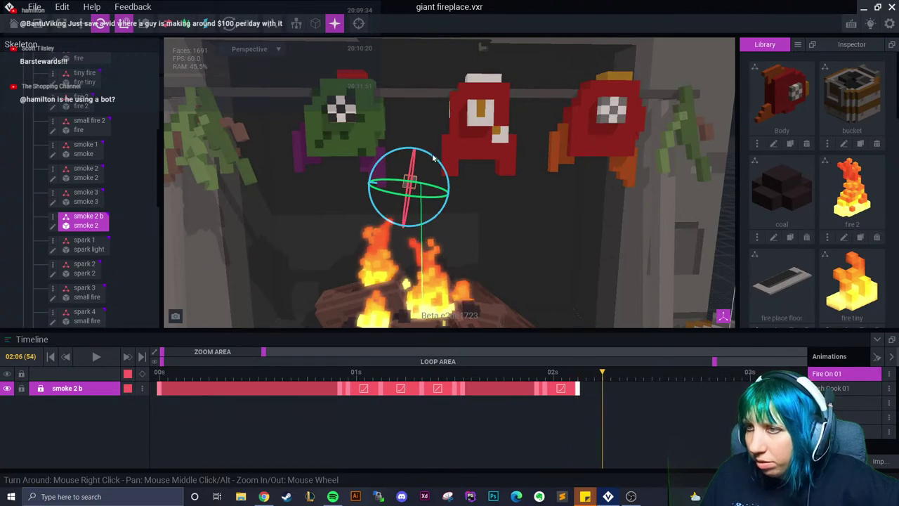
left_click_drag(430, 160, 443, 71)
key("w")
Select smoke 2 b in the scene and lift it higher at a later frame
left_click(513, 226)
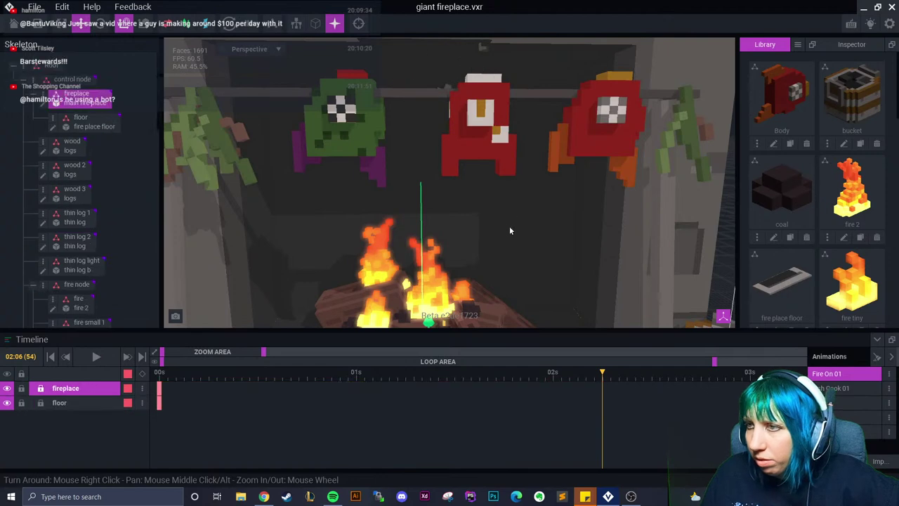
left_click(447, 88)
left_click_drag(604, 390, 627, 375)
key("f")
left_click_drag(436, 171, 454, 117)
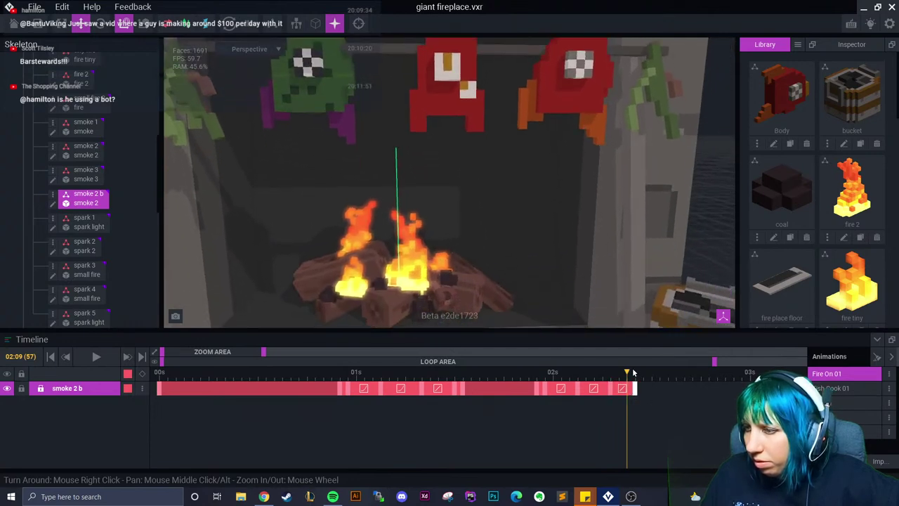
Check the fire node at a later time, then select the smoke 1 node
left_click(407, 263)
left_click_drag(637, 373, 605, 385)
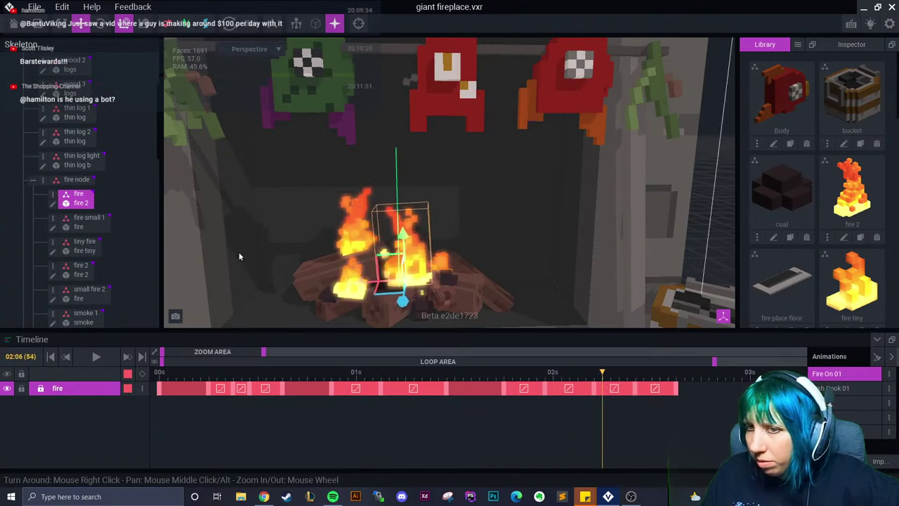
left_click(411, 85)
left_click(406, 72)
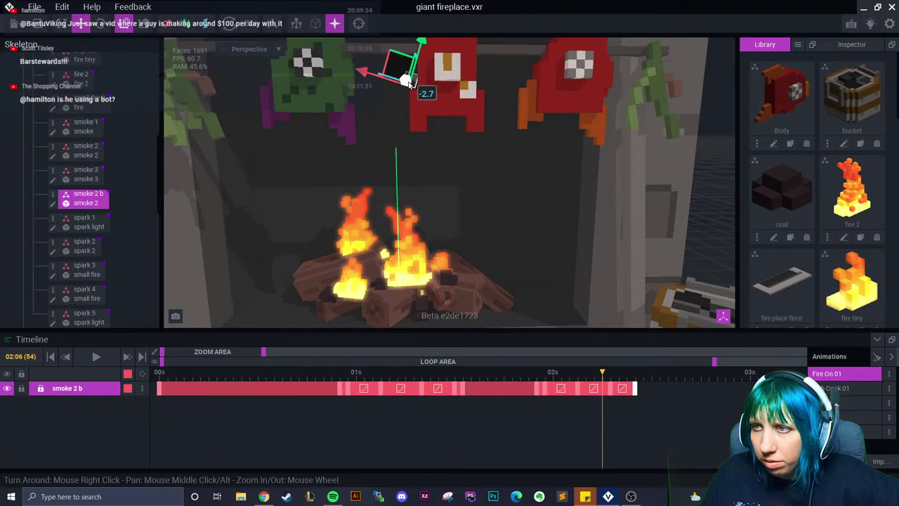
left_click(90, 130)
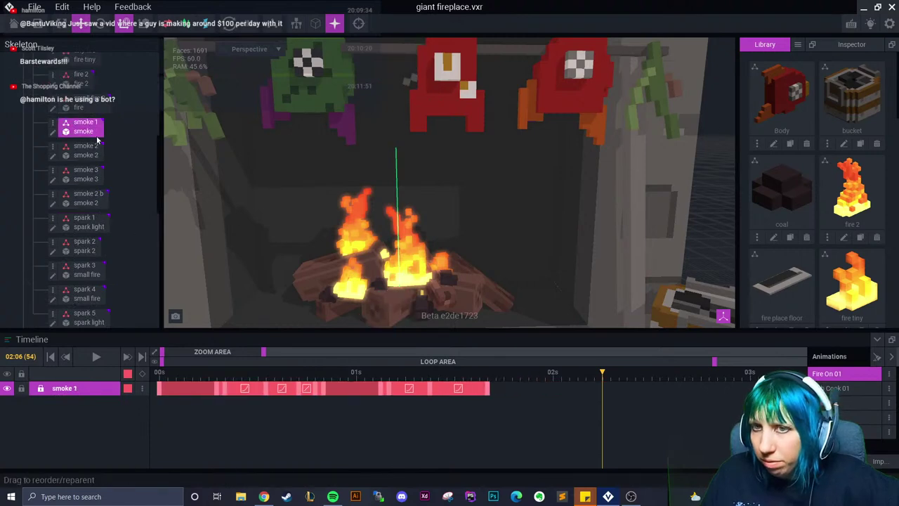
Copy a smoke 1 keyframe and paste it to extend smoke 1 to 02:06
right_click(489, 391)
left_click(524, 287)
right_click(602, 390)
left_click(628, 296)
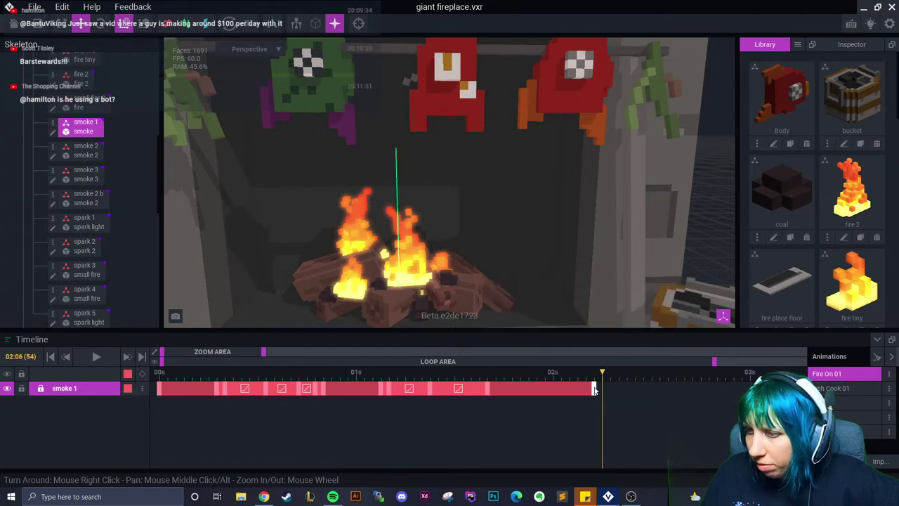
scroll(431, 199, "down", 3)
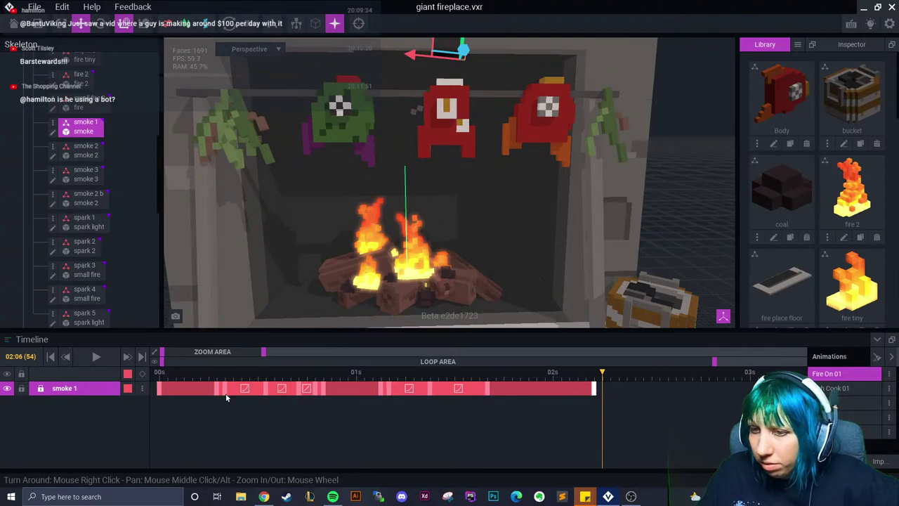
Paste an early smoke 1 keyframe at the playhead and shift the puff sideways
right_click(225, 392)
left_click(243, 287)
right_click(605, 390)
left_click(632, 280)
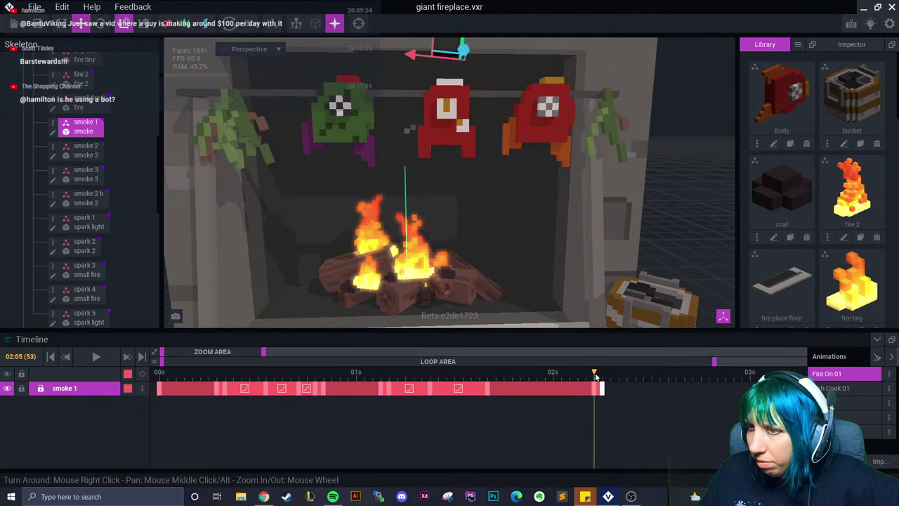
left_click_drag(364, 198, 316, 203)
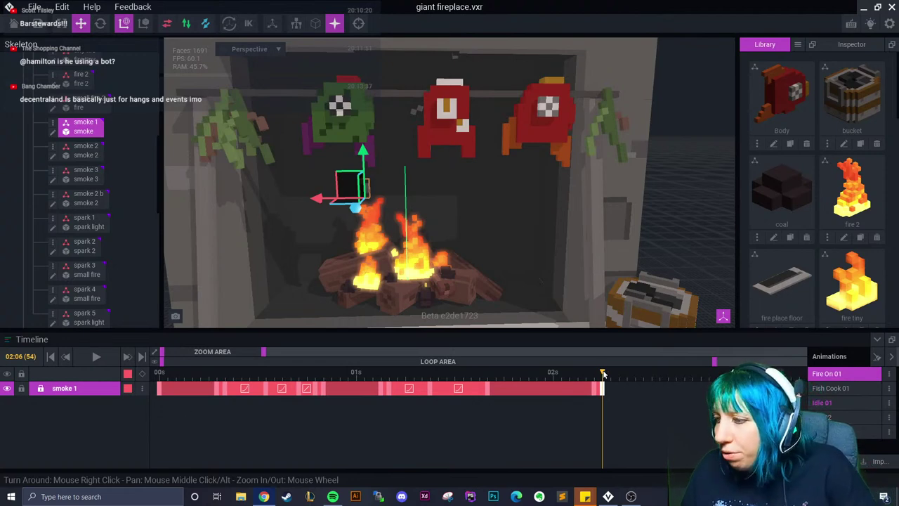
Raise and tilt smoke 1 at 02:10, then raise it again at 02:14
key("Right")
left_click_drag(362, 168, 362, 134)
left_click(100, 23)
left_click_drag(383, 167, 357, 141)
left_click_drag(630, 372, 668, 372)
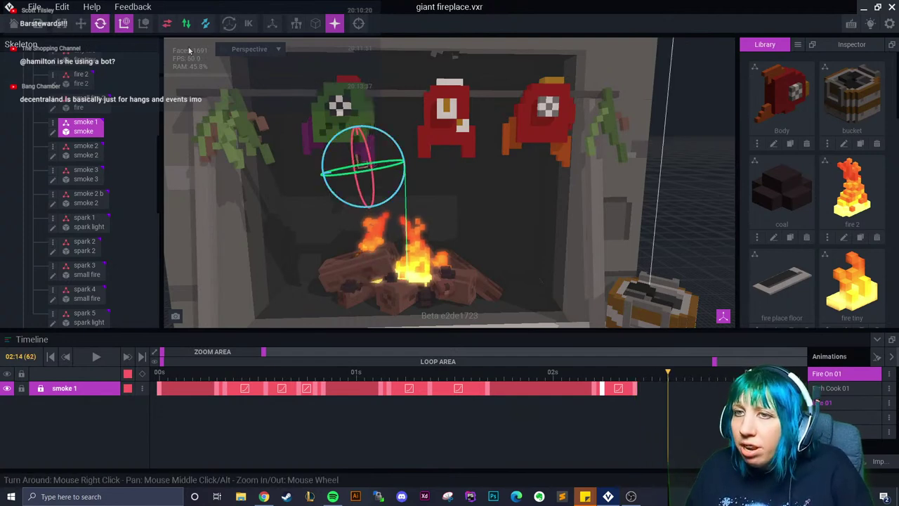
left_click(80, 23)
left_click_drag(336, 131, 324, 86)
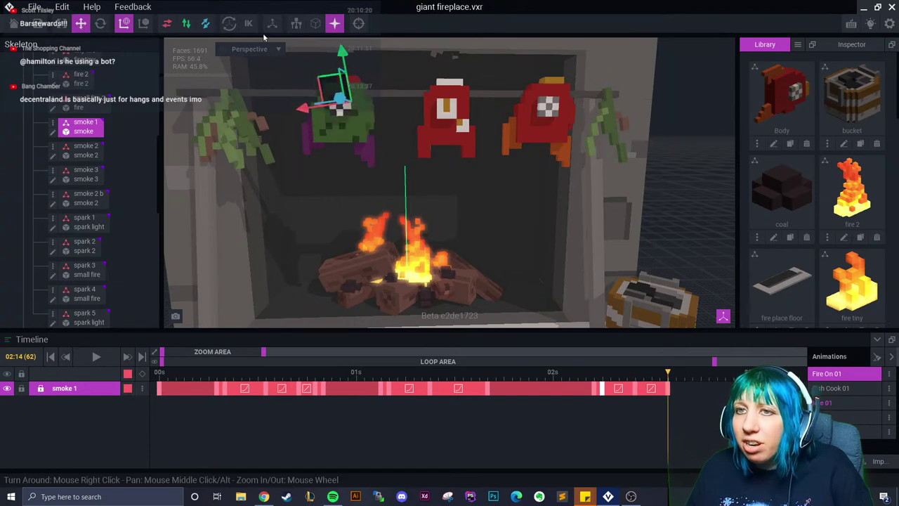
Rotate the smoke 1 puff at 02:20, keying its final pose
key("e")
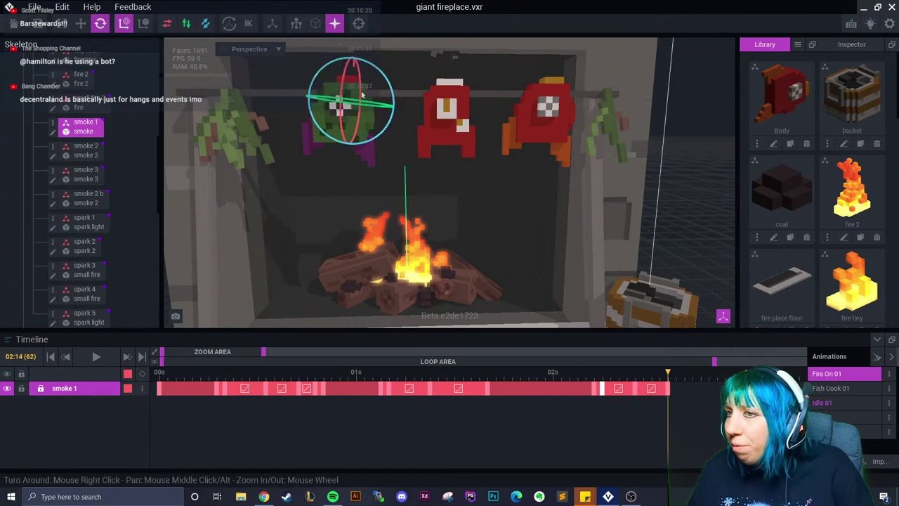
left_click(677, 373)
left_click_drag(678, 376, 716, 373)
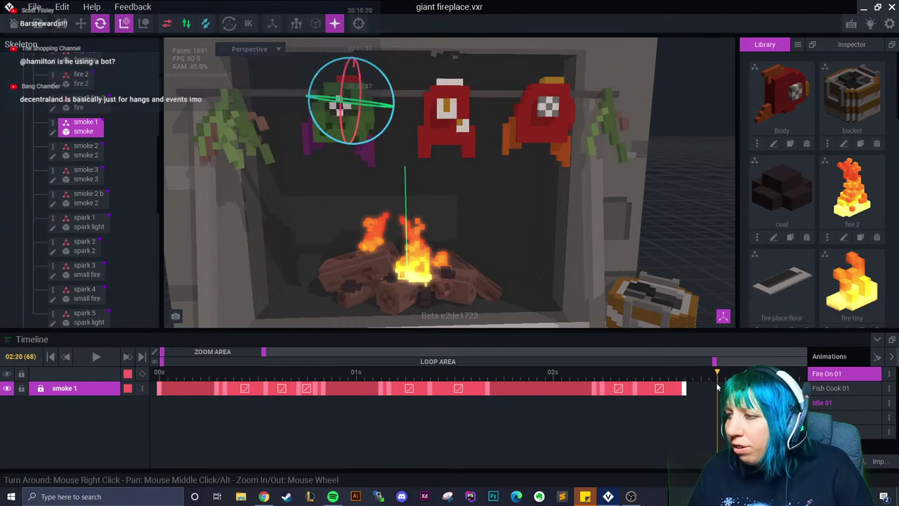
right_click_drag(373, 183, 373, 139)
left_click_drag(373, 138, 367, 88)
key("w")
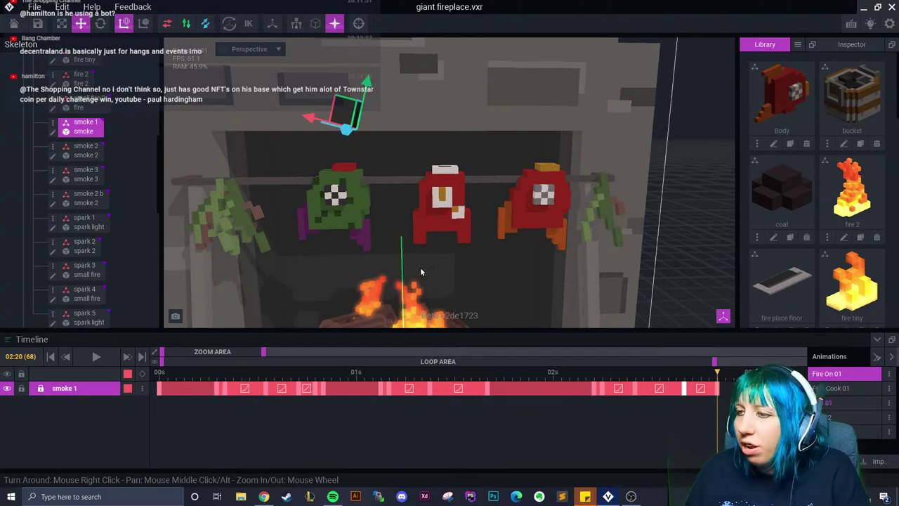
scroll(421, 267, "down", 3)
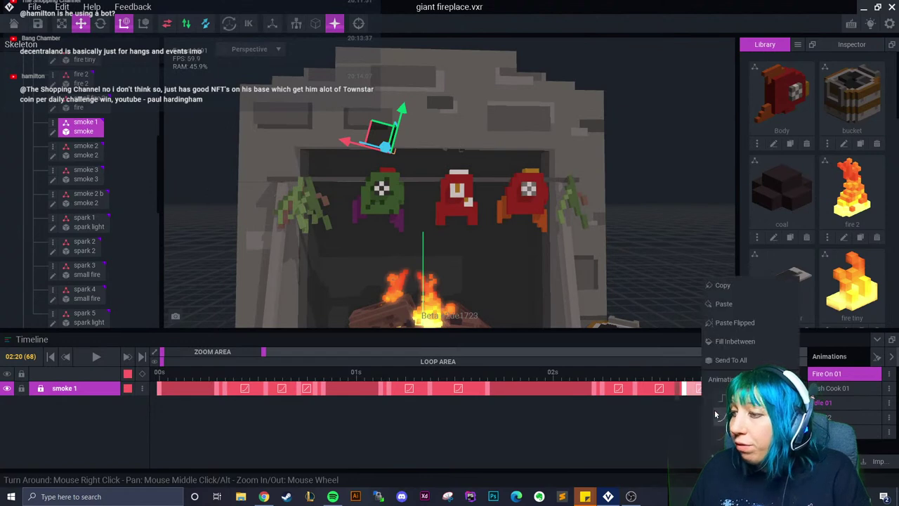
scroll(482, 271, "up", 3)
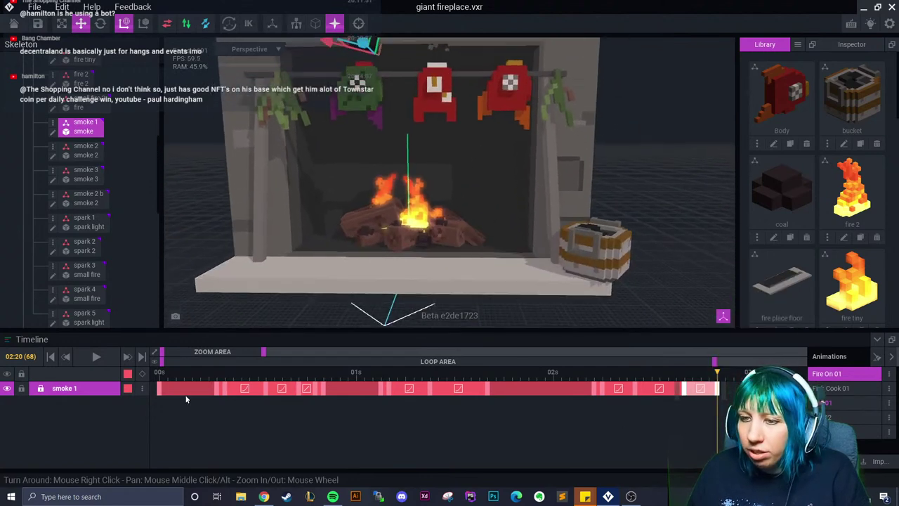
left_click(97, 356)
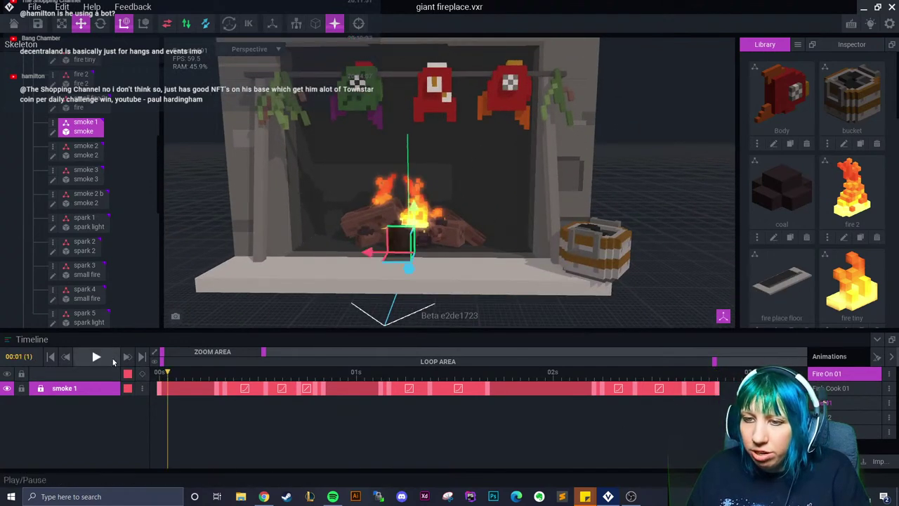
left_click(628, 160)
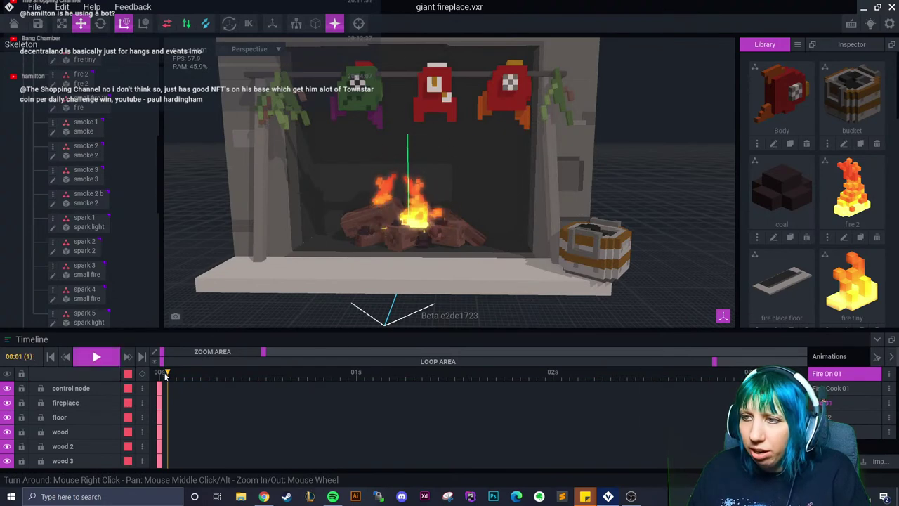
left_click(98, 357)
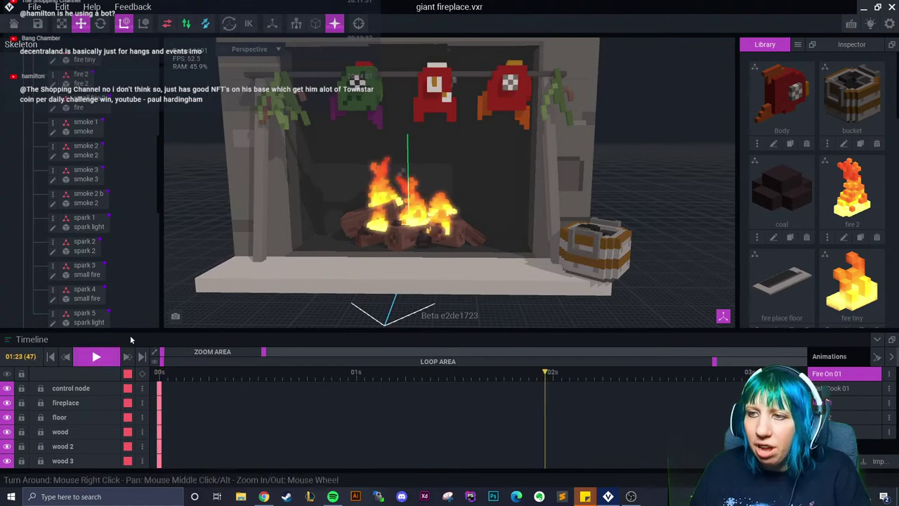
left_click(390, 193)
Scrub the fire 2 animation from frame 2 forward to frame 12
left_click(194, 383)
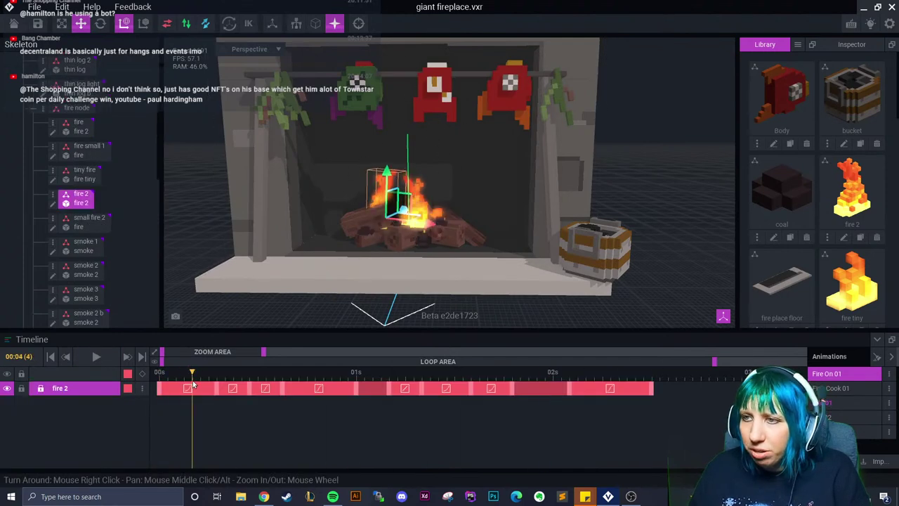
right_click(184, 394)
left_click(168, 427)
left_click(167, 373)
left_click_drag(166, 377, 217, 389)
scroll(308, 298, "up", 5)
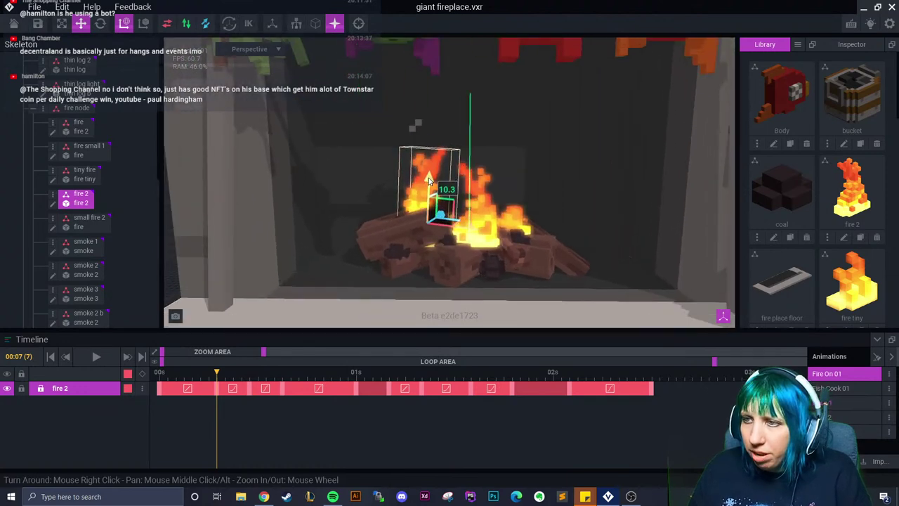
left_click_drag(218, 387, 350, 391)
Add a new fire 2 keyframe at frame 17
right_click(285, 387)
key("Escape")
left_click(306, 378)
left_click_drag(307, 375, 651, 385)
right_click(303, 389)
left_click(334, 307)
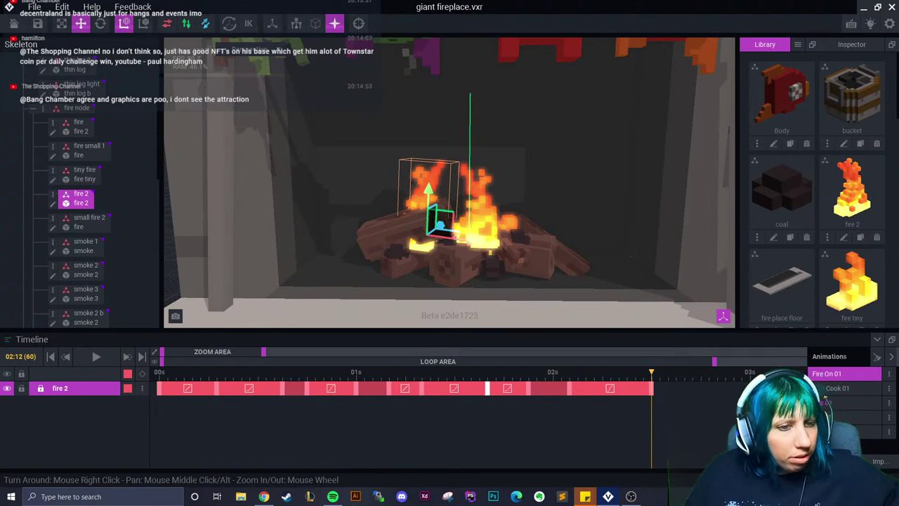
Scrub the whole fire 2 track, play Fire On 01, then deselect fire 2
left_click_drag(598, 373, 512, 397)
left_click(96, 356)
scroll(337, 270, "down", 5)
right_click_drag(360, 270, 299, 266)
left_click(236, 242)
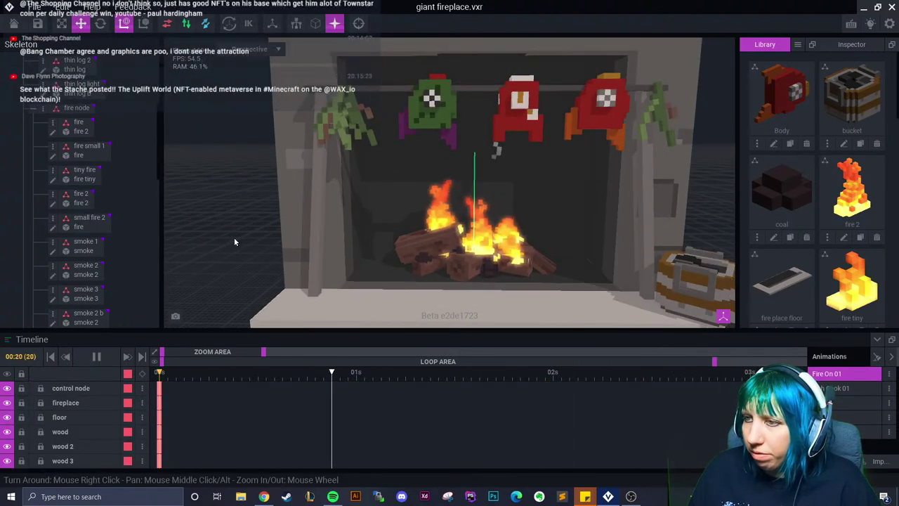
Stop playback, select fire 2, and give its first keyframe a smooth easing curve
left_click(96, 356)
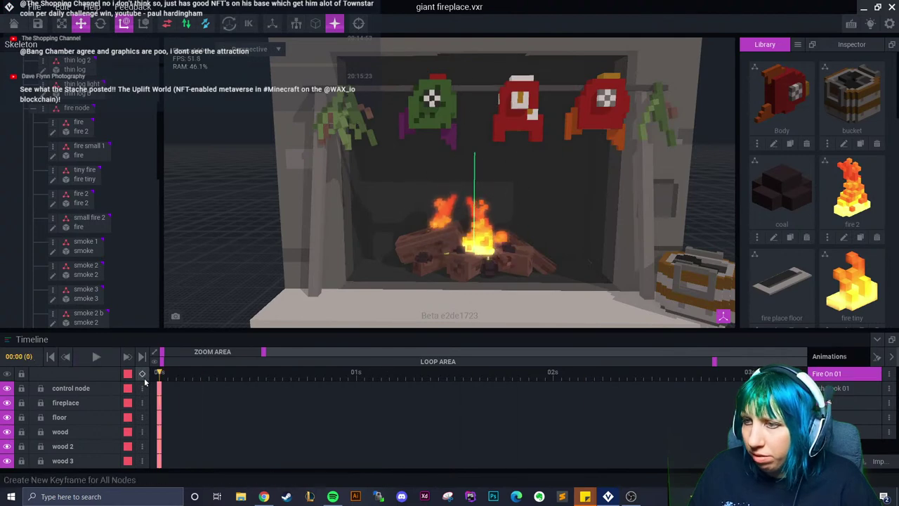
left_click(442, 214)
right_click(186, 390)
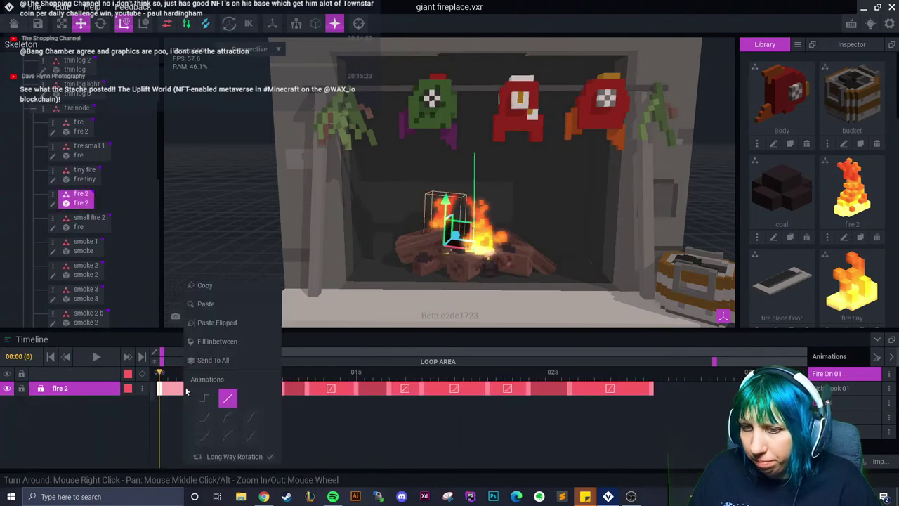
left_click(252, 420)
Apply smooth easing to the range of fire 2 keyframes after the one-second mark
left_click_drag(177, 379, 386, 394)
left_click(385, 394)
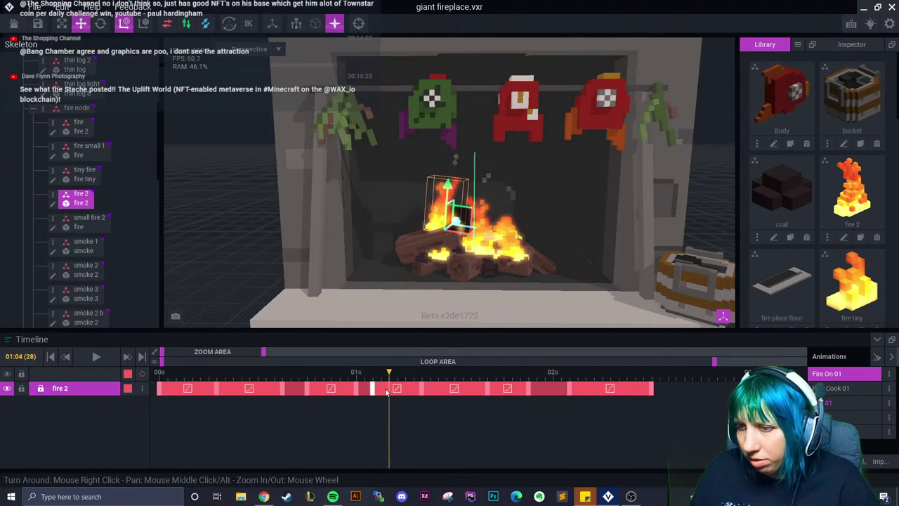
right_click(385, 393)
left_click_drag(376, 441, 612, 398)
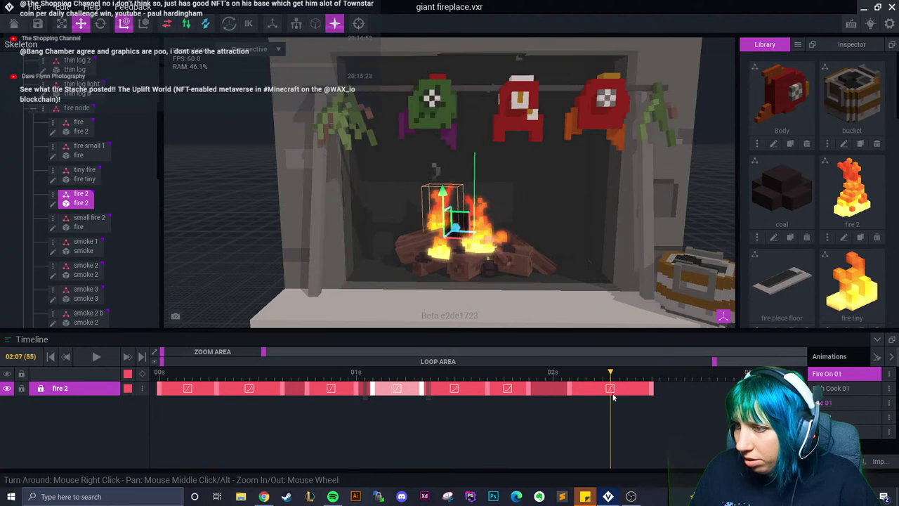
right_click(515, 391)
left_click(568, 415)
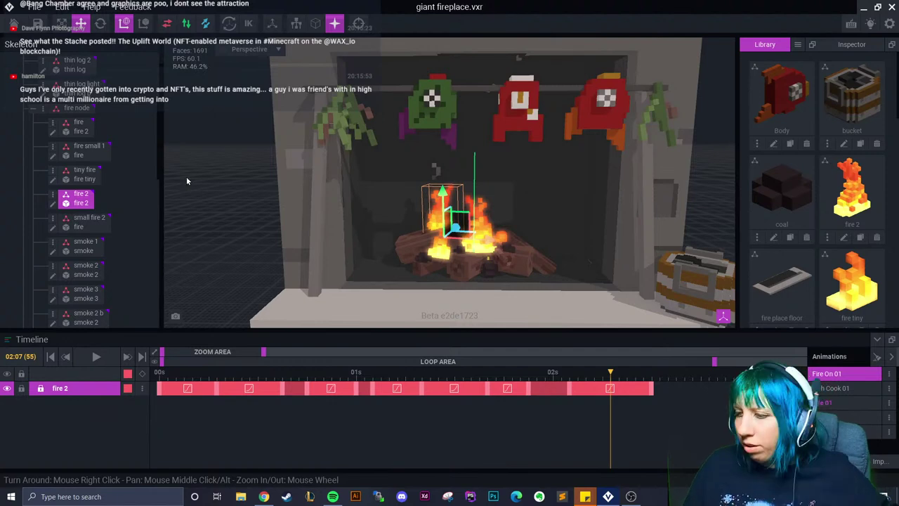
scroll(504, 220, "up", 3)
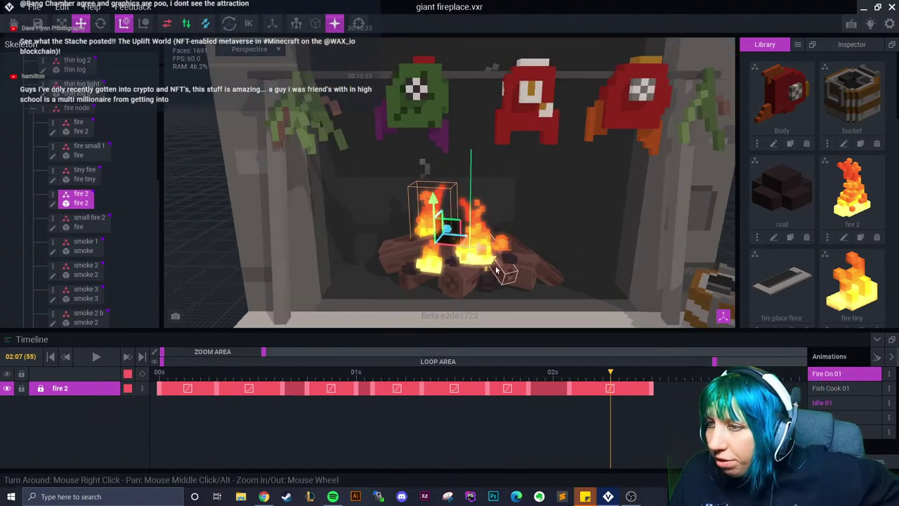
scroll(497, 268, "up", 2)
Select spark 1 and copy its starting keyframe to frame 14
left_click_drag(611, 375, 160, 375)
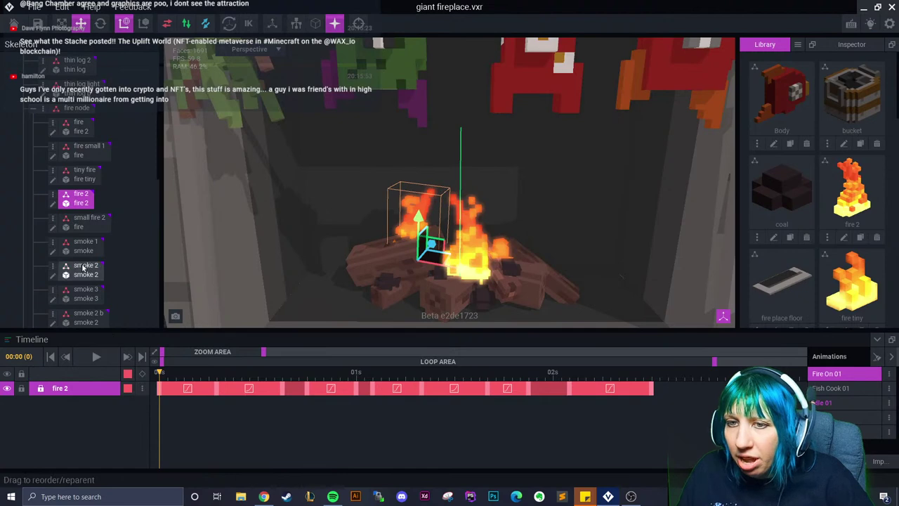
scroll(90, 288, "down", 3)
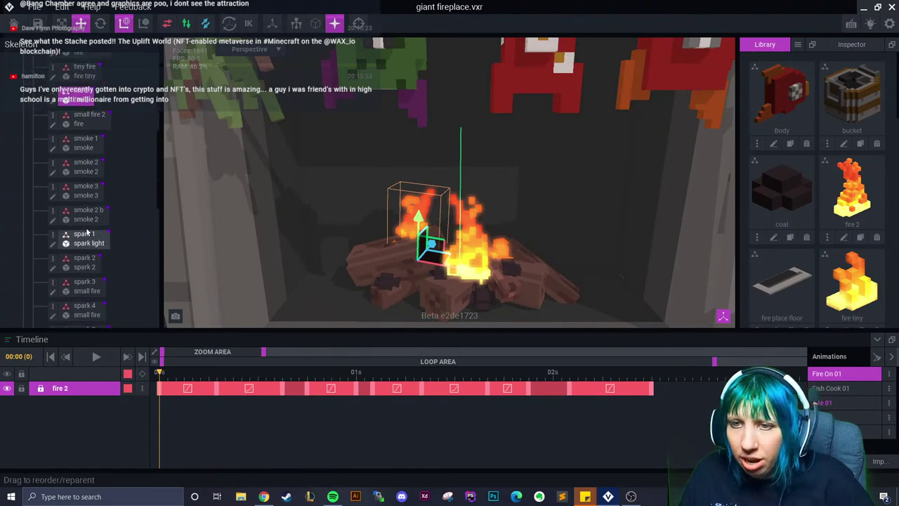
left_click(84, 233)
right_click_drag(492, 281, 280, 302)
left_click_drag(160, 374, 274, 377)
right_click(159, 388)
left_click(179, 285)
right_click(276, 388)
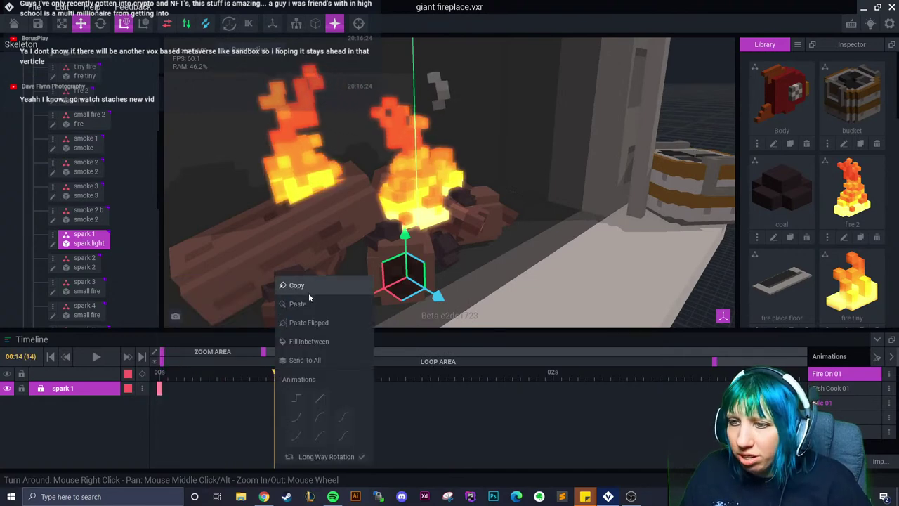
left_click(299, 303)
At frame 15, lift spark 1 up and left out of the fire
left_click_drag(279, 375, 284, 377)
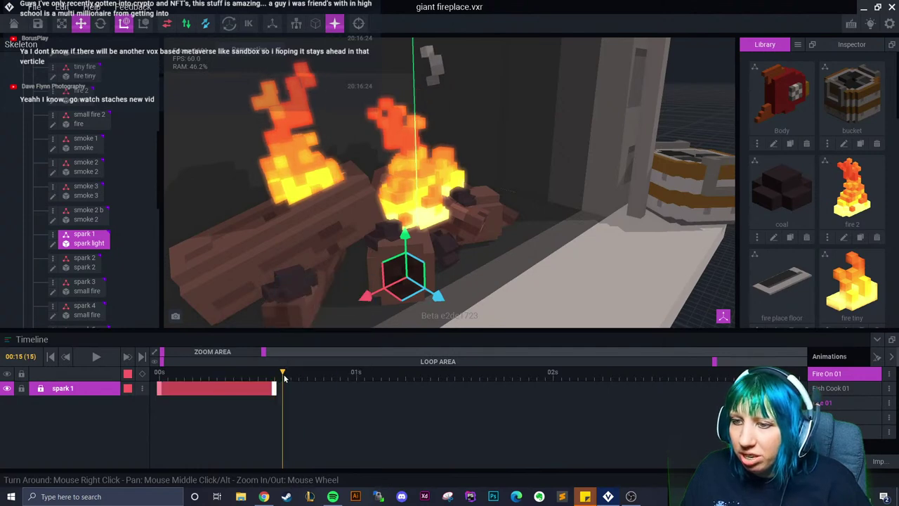
left_click_drag(406, 266, 433, 127)
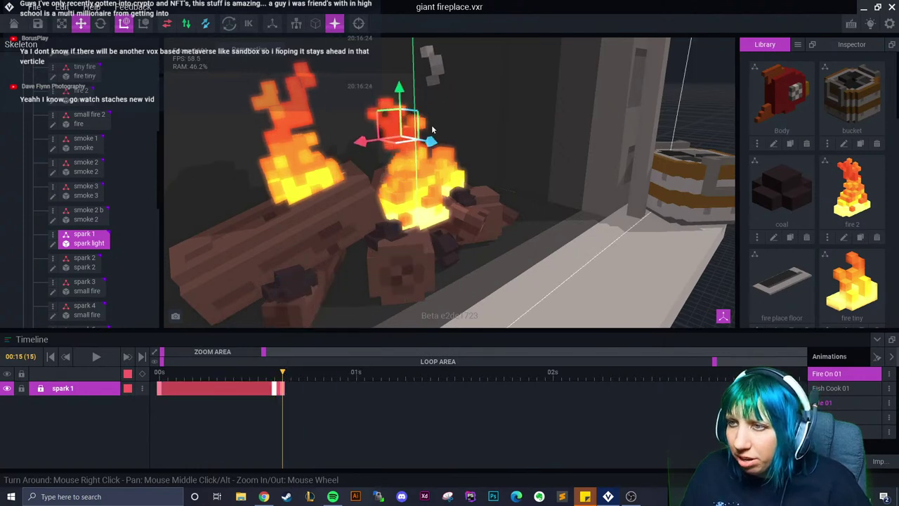
left_click_drag(365, 144, 355, 156)
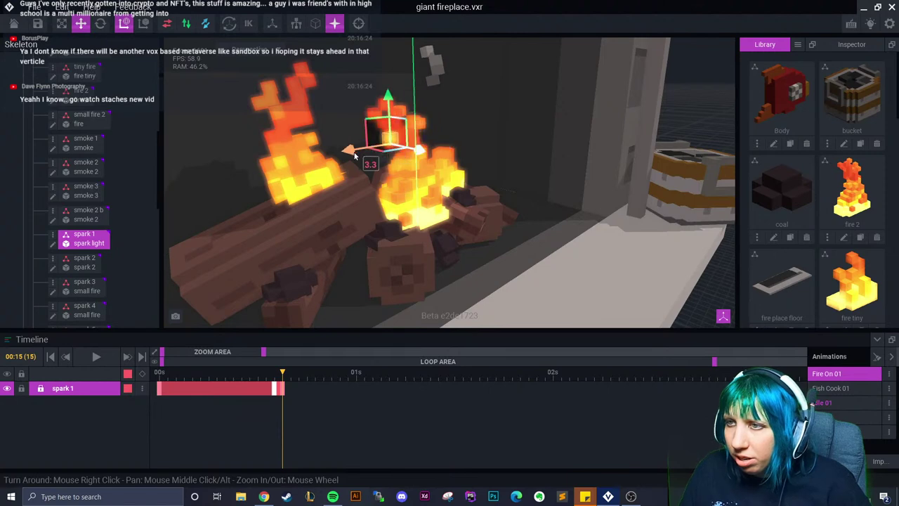
scroll(354, 156, "up", 3)
left_click_drag(393, 112, 395, 95)
right_click_drag(396, 98, 460, 152)
left_click_drag(289, 374, 323, 385)
right_click_drag(365, 232, 407, 225)
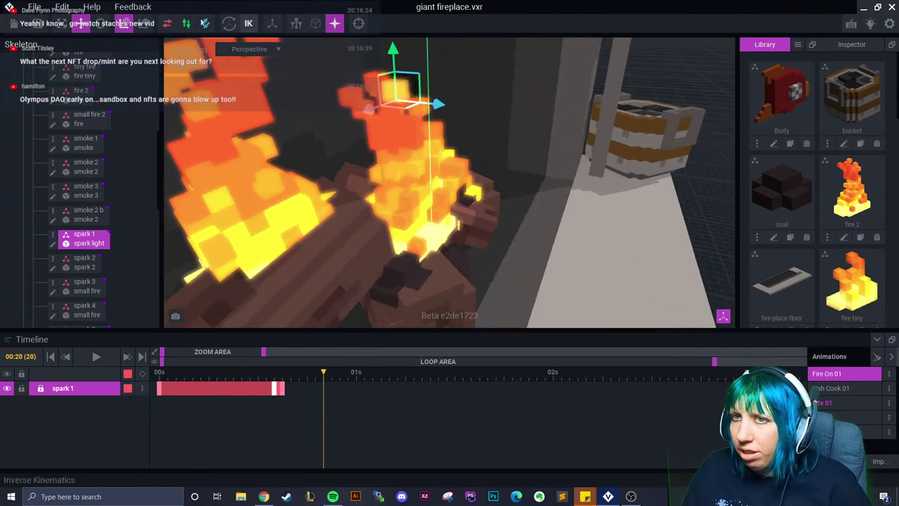
Tilt spark 1, push it along its depth axis, and rotate it about 53 degrees
key("e")
right_click_drag(450, 95, 510, 91)
left_click_drag(510, 91, 539, 221)
key("w")
left_click_drag(322, 380, 365, 392)
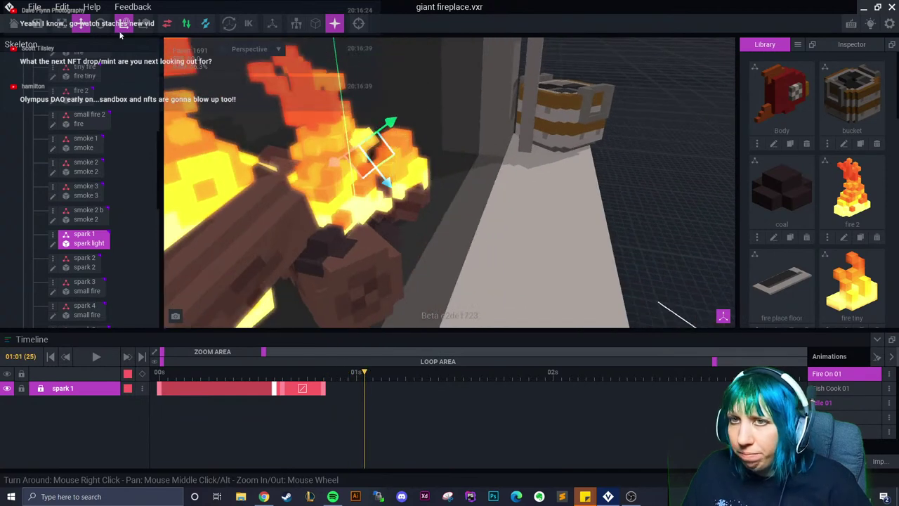
key("e")
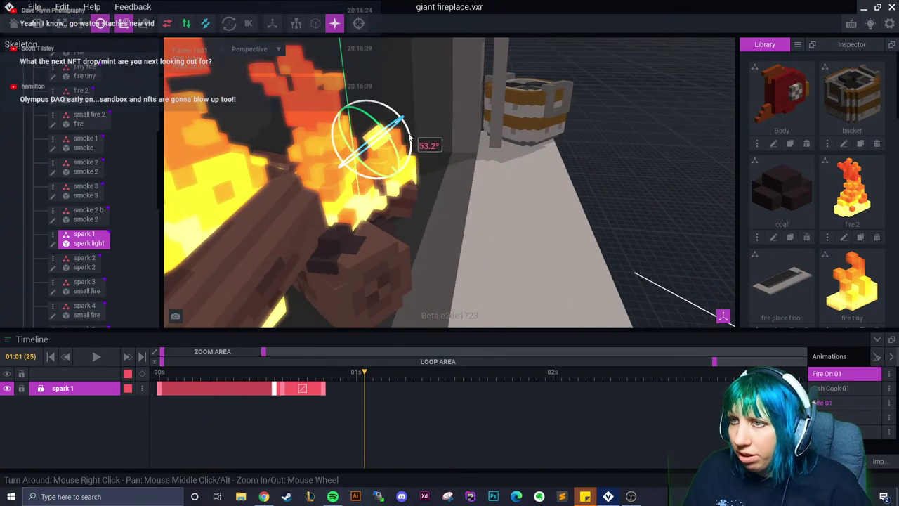
left_click_drag(410, 137, 414, 168)
key("q")
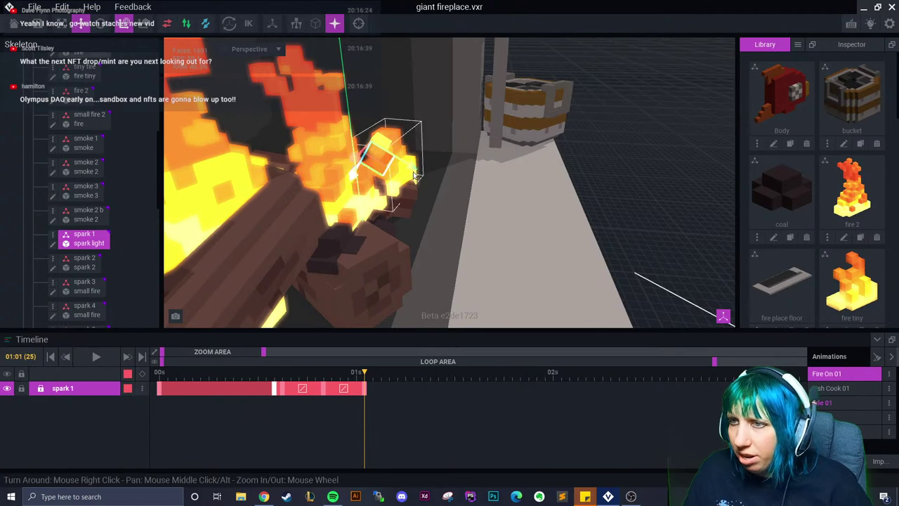
key("w")
Drop spark 1 lower, spin it further, and settle it down onto the log
right_click_drag(423, 183, 399, 111)
left_click_drag(399, 111, 422, 151)
left_click_drag(387, 377, 405, 401)
key("e")
left_click_drag(416, 111, 440, 181)
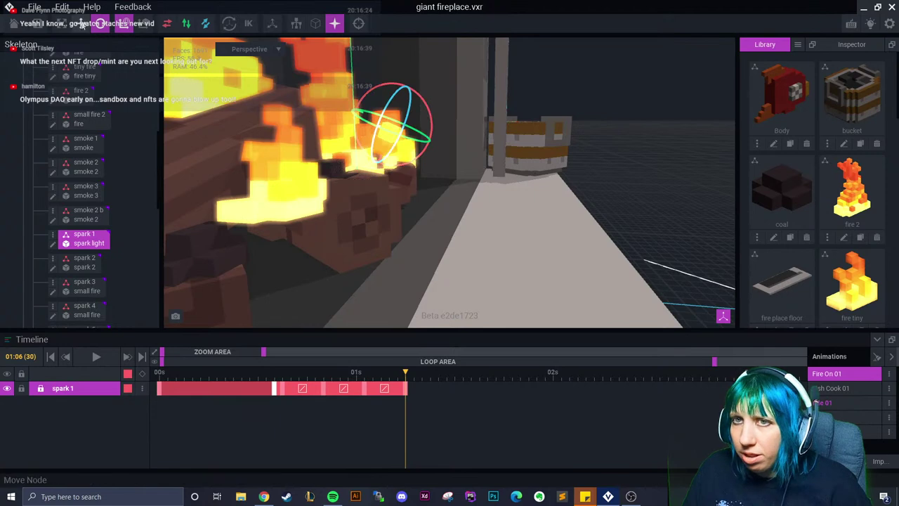
left_click(83, 24)
left_click_drag(371, 130, 366, 184)
left_click_drag(342, 148, 397, 186)
right_click_drag(397, 186, 390, 200)
left_click_drag(389, 198, 389, 232)
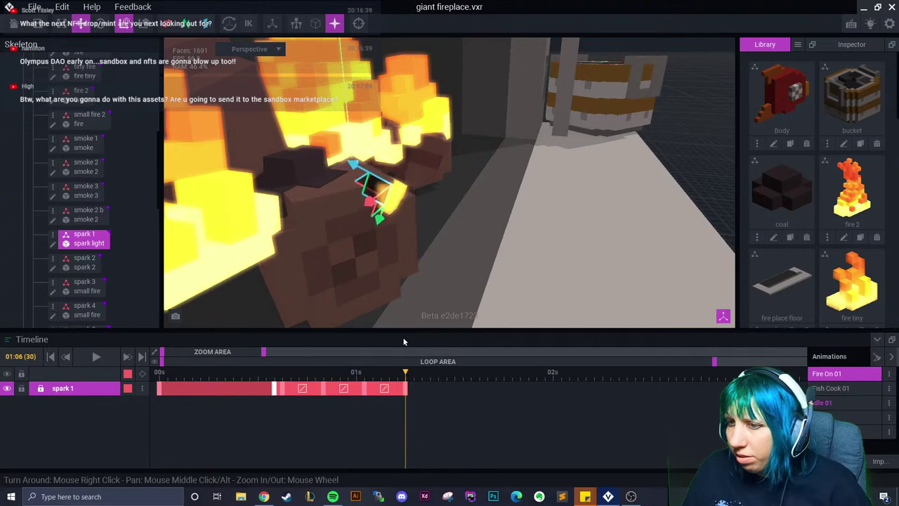
left_click(406, 388)
Add an end keyframe near 01:10 with spark 1 slightly tilted
right_click(408, 390)
left_click(422, 385)
left_click(429, 385)
right_click(429, 385)
left_click(460, 305)
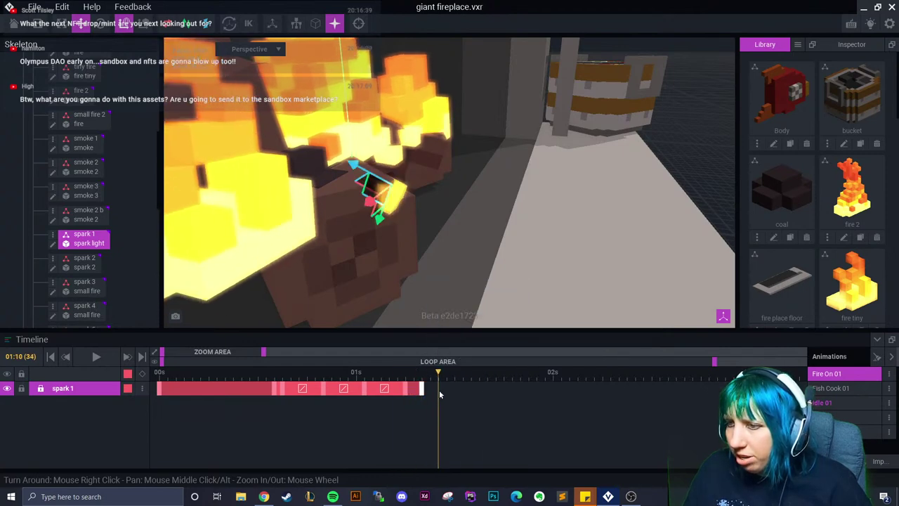
left_click_drag(380, 227, 337, 181)
left_click_drag(426, 388, 430, 383)
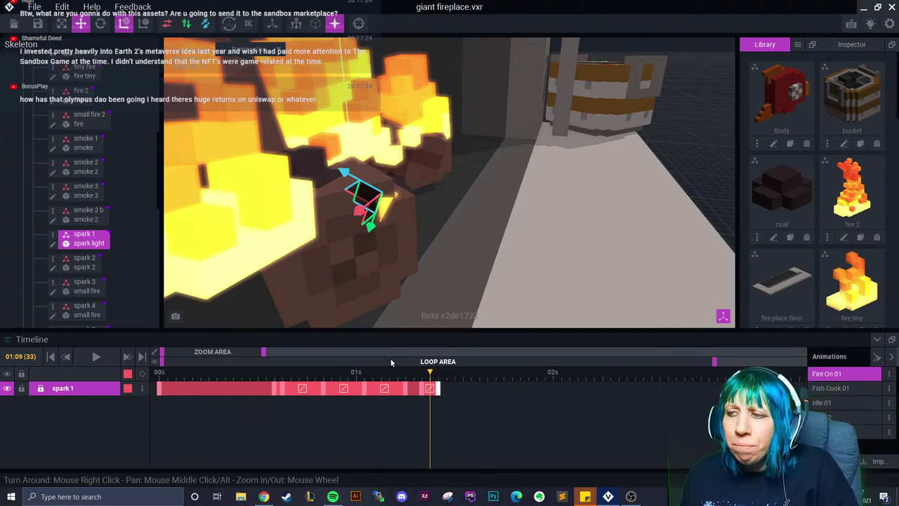
Zoom in on the logs and scrub between 01:11 and 01:10 to check spark 1's final pose
right_click_drag(383, 295, 401, 281)
left_click(445, 378)
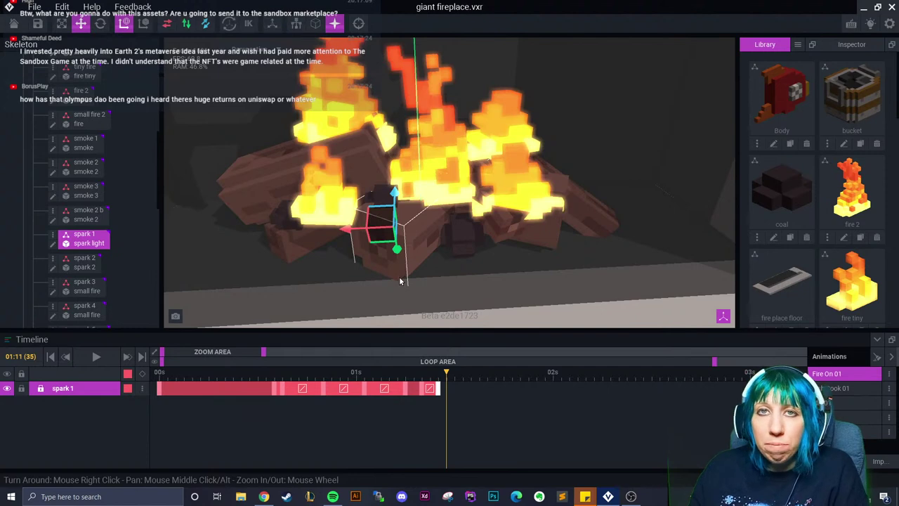
scroll(380, 265, "up", 5)
right_click_drag(380, 266, 432, 277)
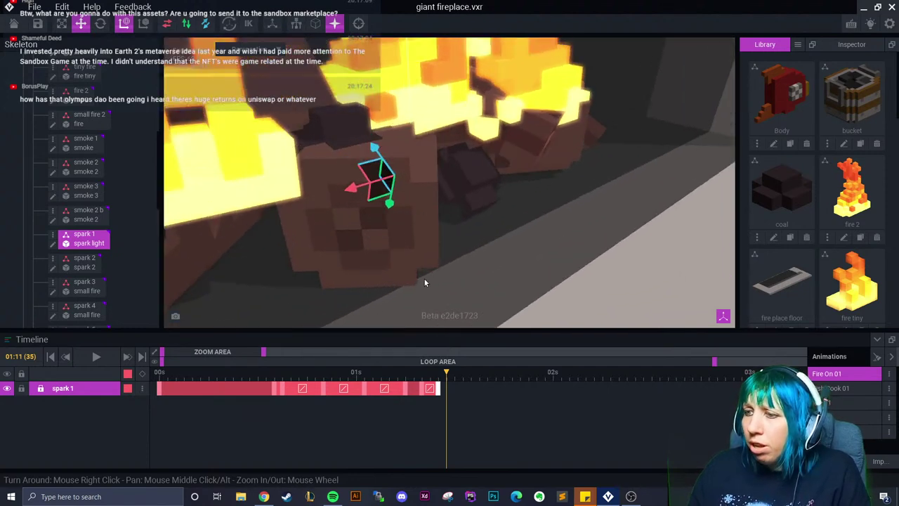
left_click_drag(447, 372, 438, 372)
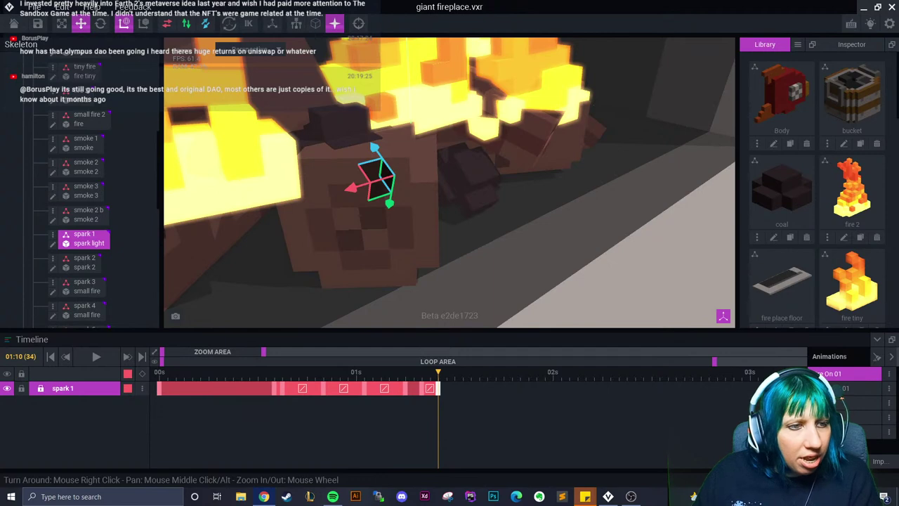
scroll(439, 188, "down", 10)
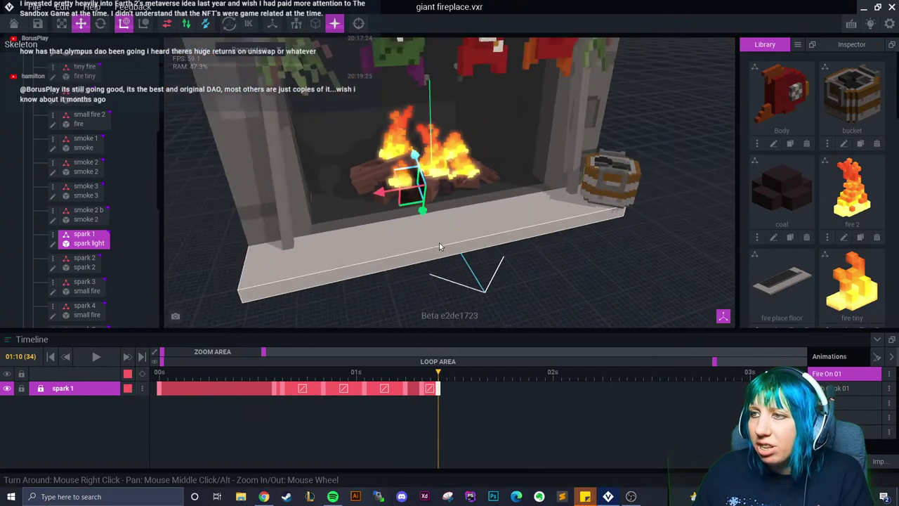
scroll(439, 243, "down", 5)
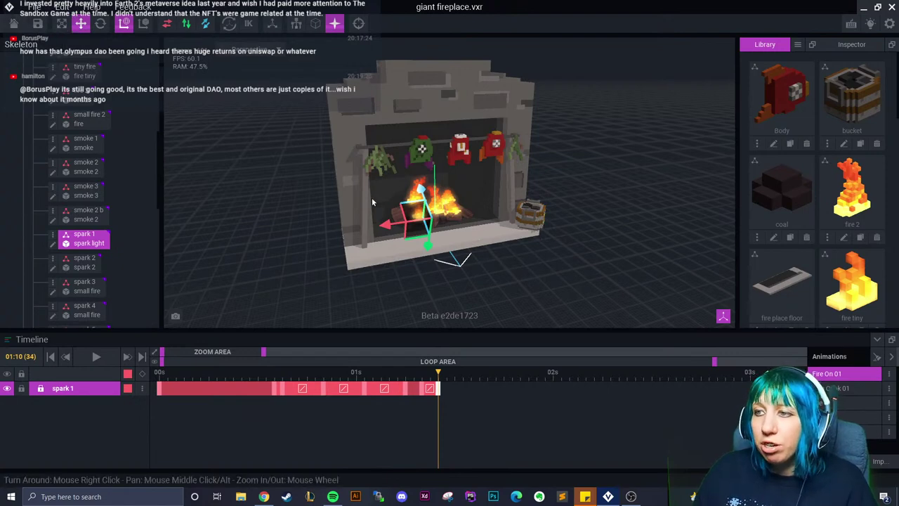
scroll(382, 234, "up", 2)
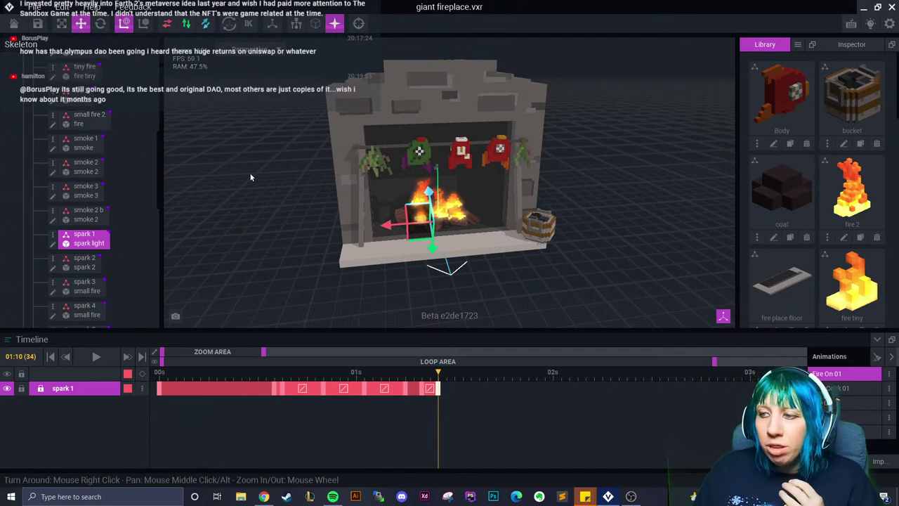
Save and close the fireplace, then browse Sandbox > tavern peeps > goblin and pick its .vxr file
left_click(13, 24)
left_click(335, 180)
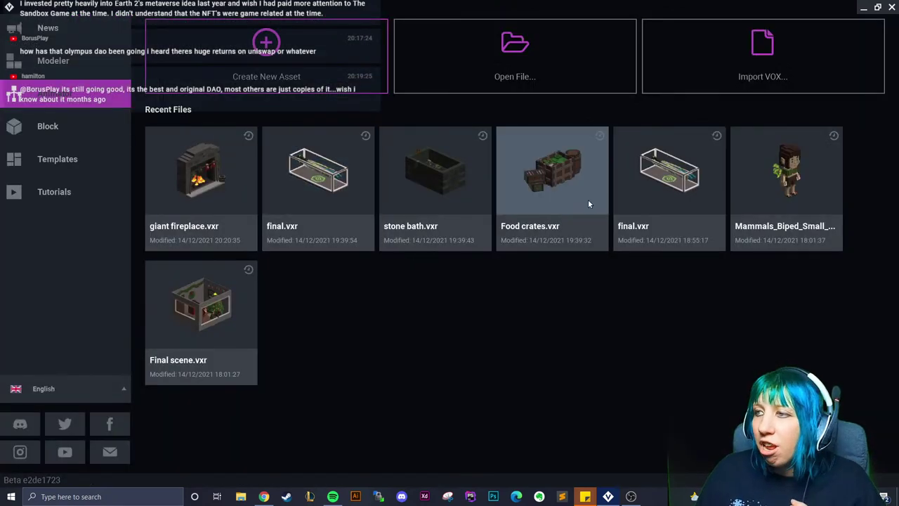
left_click(515, 53)
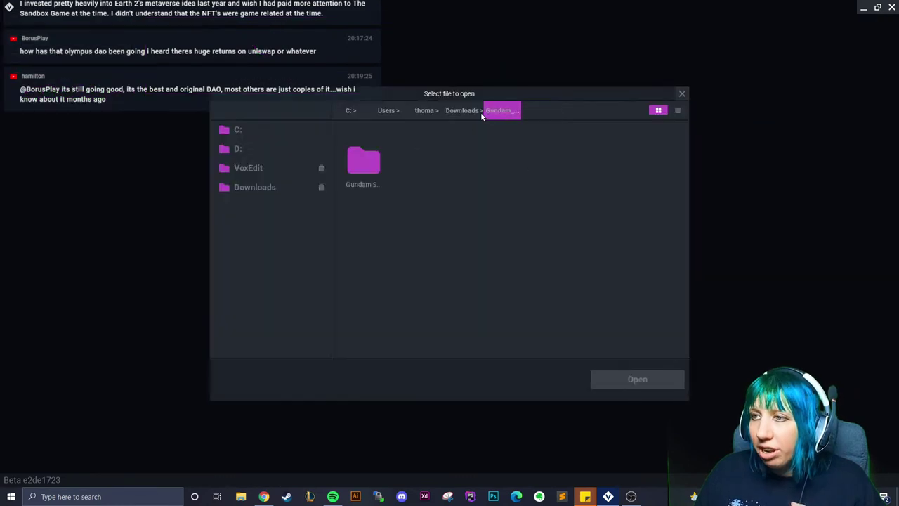
left_click(487, 112)
left_click(249, 168)
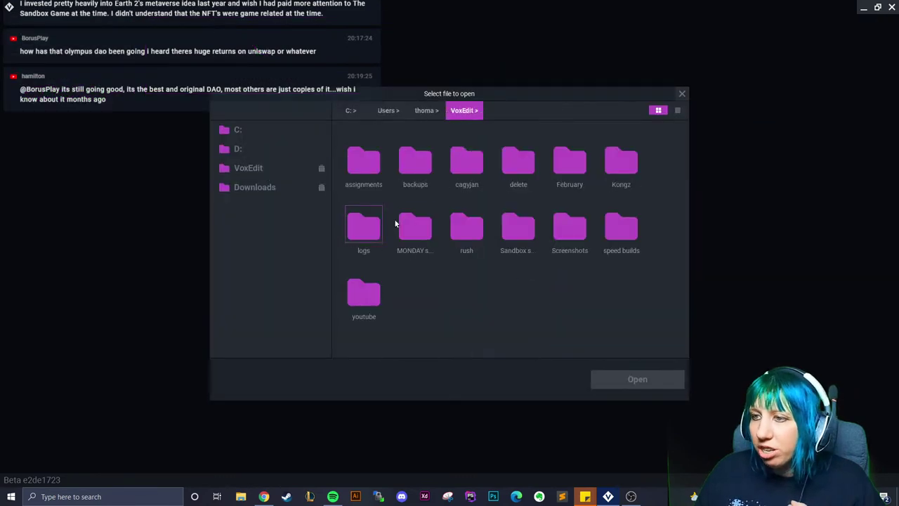
double_click(508, 239)
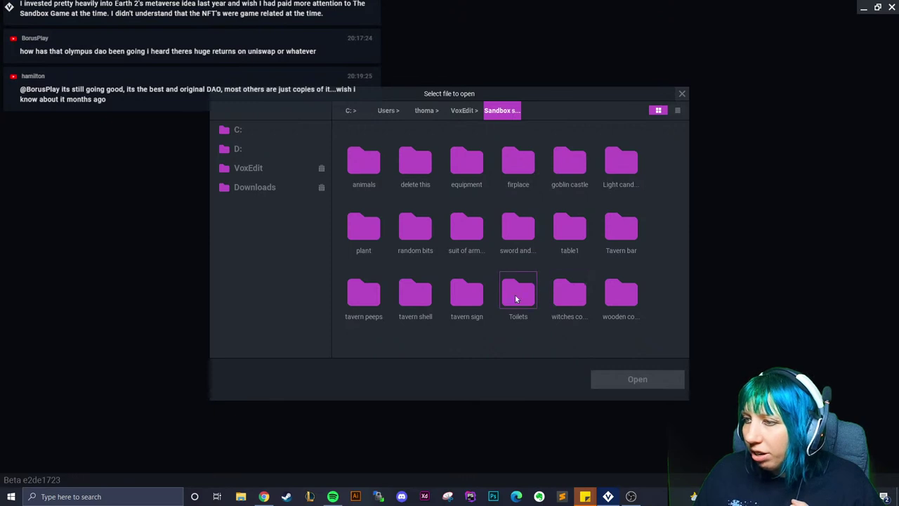
double_click(356, 298)
double_click(460, 232)
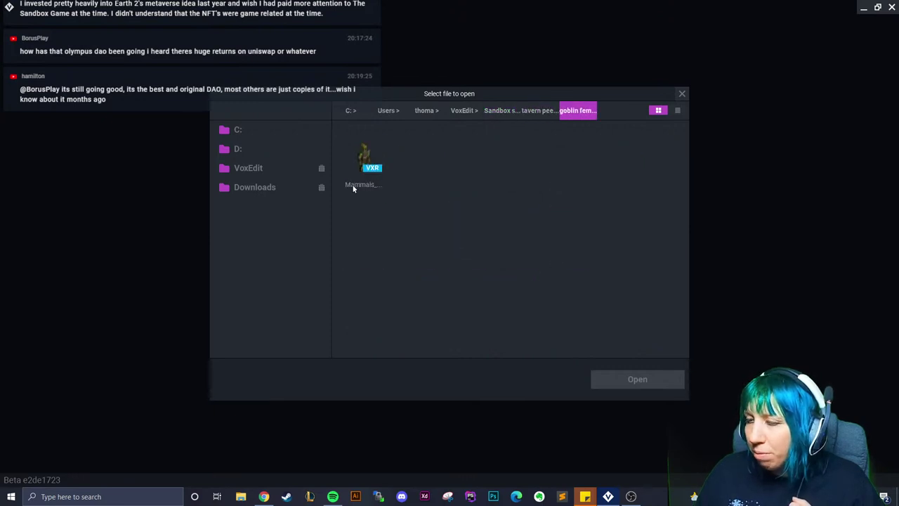
left_click(359, 185)
Open the goblin model, orbit and zoom to inspect it, then save and close it
left_click(621, 383)
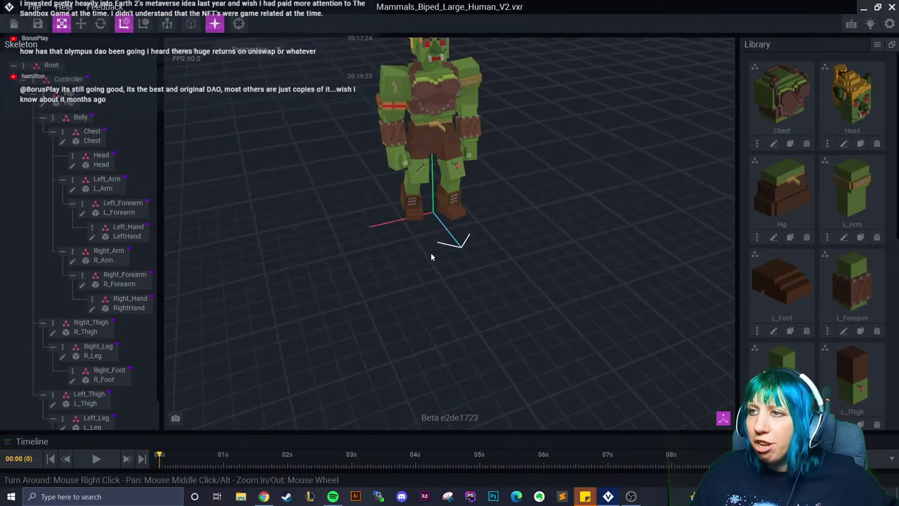
right_click_drag(430, 254, 479, 262)
left_click(425, 249)
scroll(449, 253, "up", 2)
left_click(478, 260)
scroll(490, 261, "up", 2)
scroll(488, 261, "down", 2)
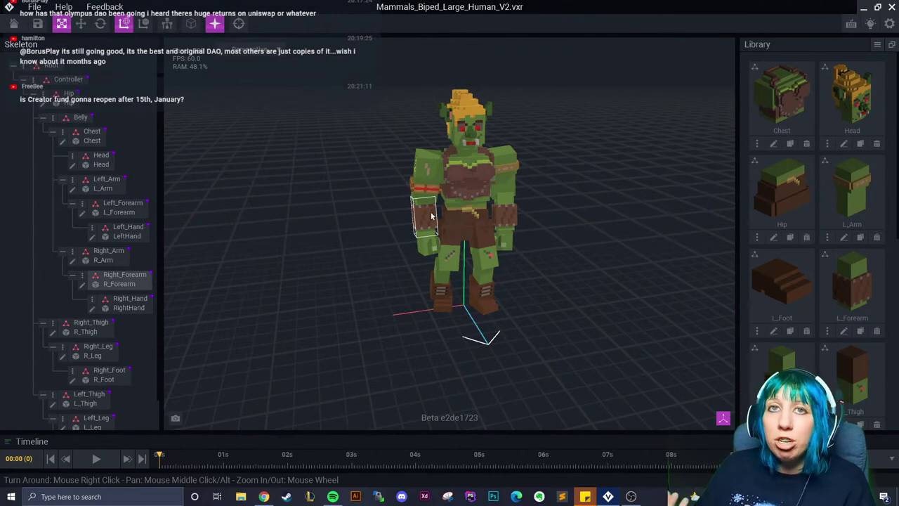
left_click(13, 24)
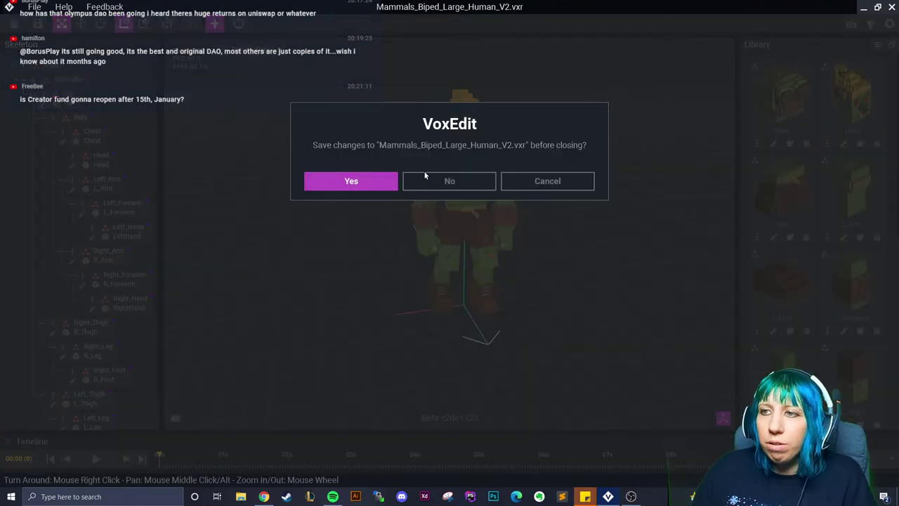
left_click(351, 181)
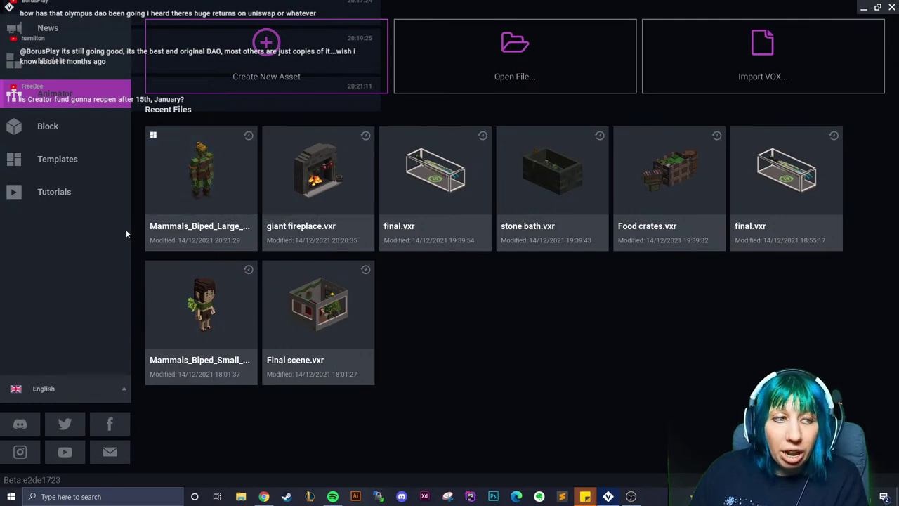
Reopen giant fireplace.vxr and scrub its Fire On 01 animation to 01:02
left_click(337, 189)
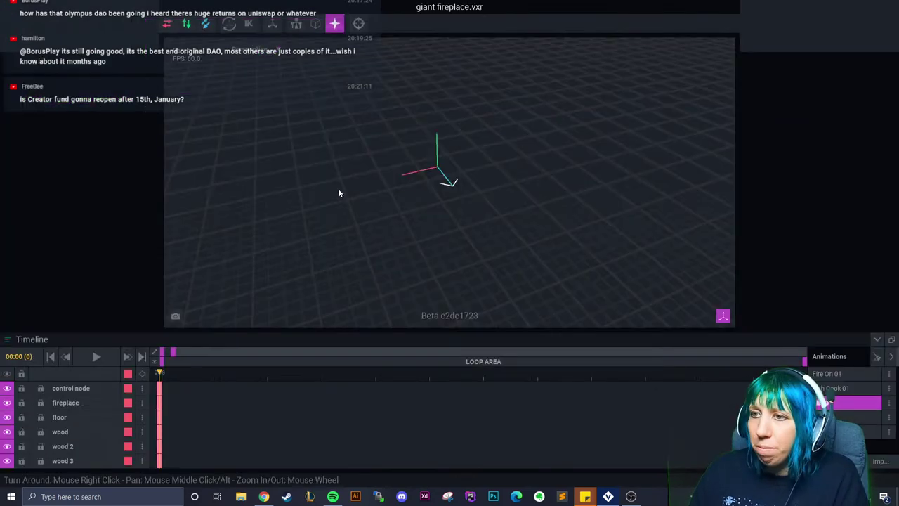
scroll(463, 179, "up", 6)
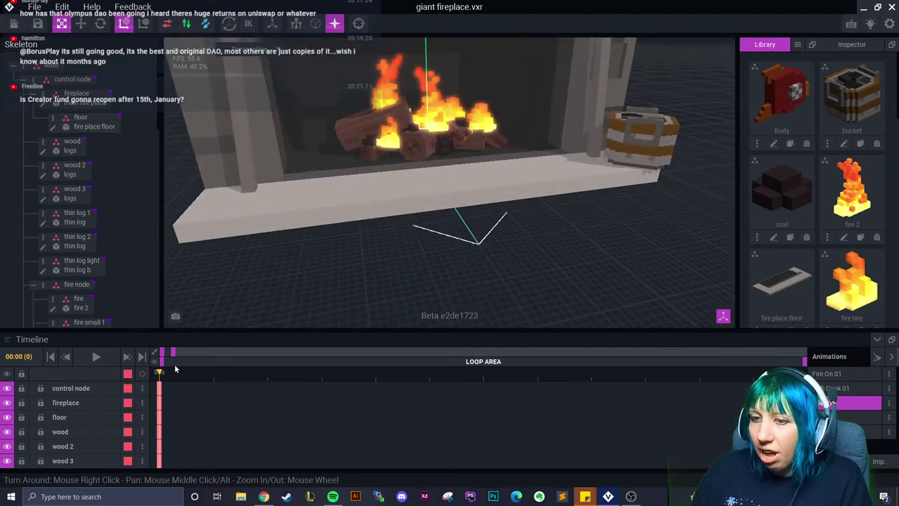
left_click(299, 383)
left_click_drag(315, 391, 404, 384)
Select spark 1, zoom in close, and jump to the end of its keyed motion
left_click(420, 129)
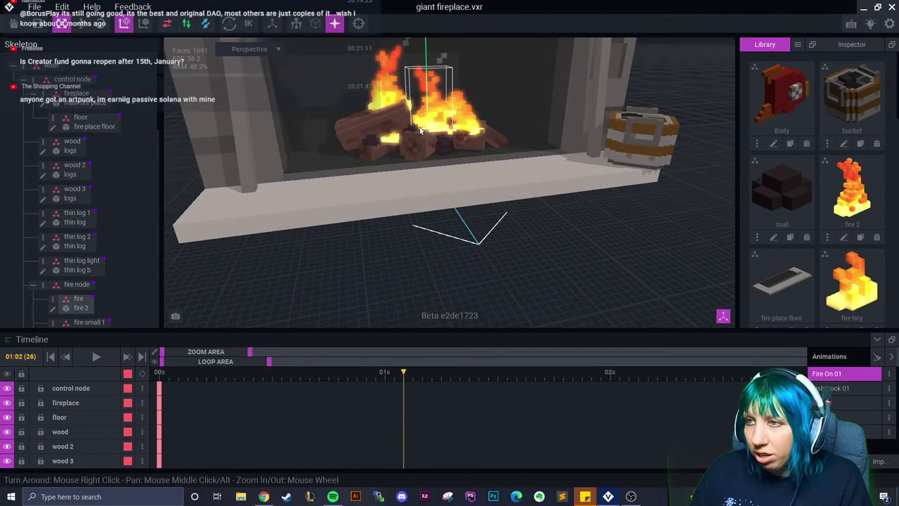
left_click(411, 145)
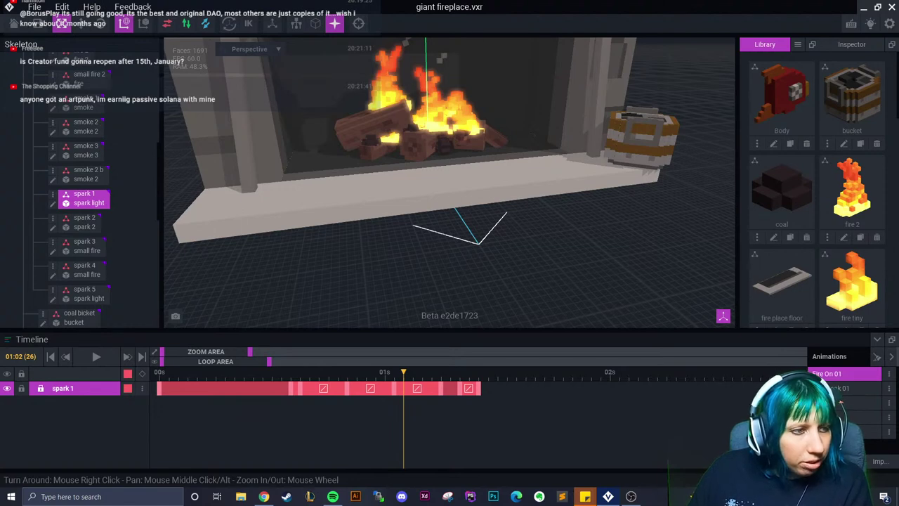
right_click_drag(393, 182, 420, 192)
scroll(420, 193, "up", 5)
scroll(420, 193, "up", 3)
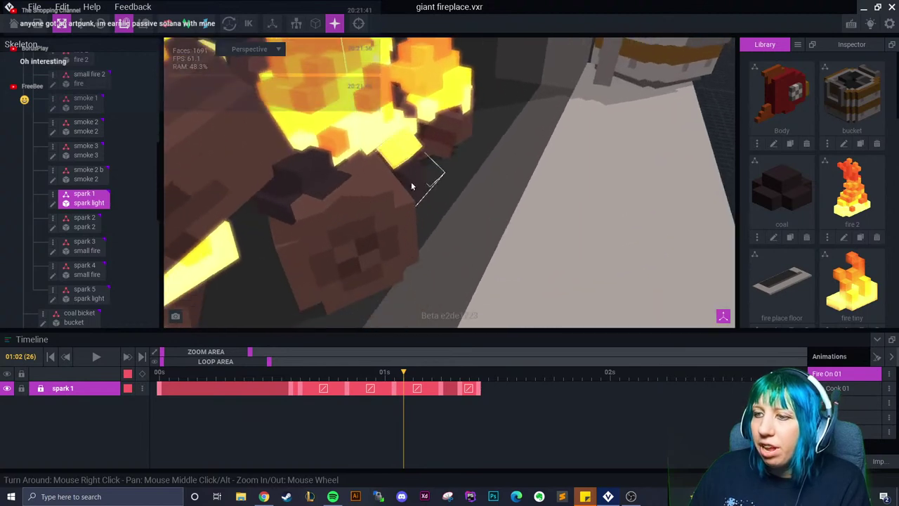
key("End")
scroll(401, 293, "down", 3)
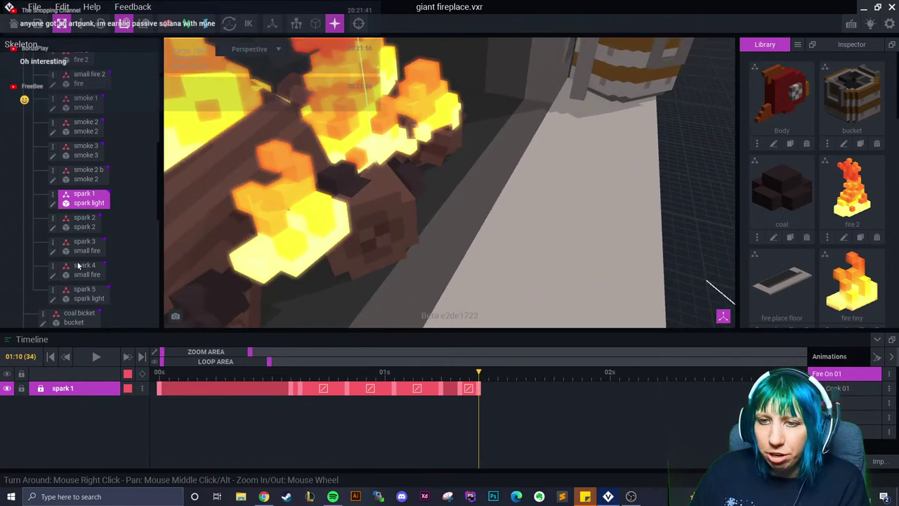
Select spark 2, rewind to the start and add a keyframe on its track
double_click(85, 222)
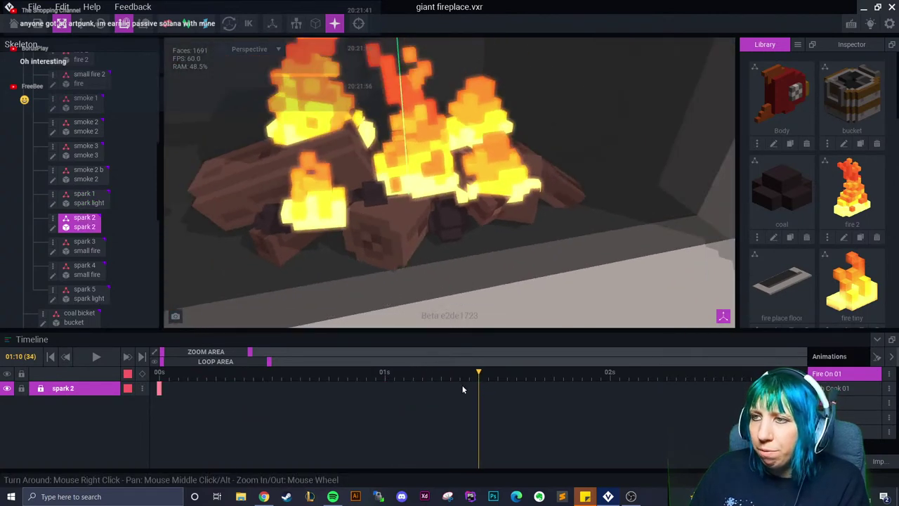
left_click_drag(360, 372, 207, 380)
left_click(158, 387)
right_click(159, 387)
left_click(175, 304)
right_click(206, 388)
left_click(241, 323)
At frame 6, lift spark 2 upward and shift it sideways
right_click_drag(306, 323, 359, 257)
left_click(215, 373)
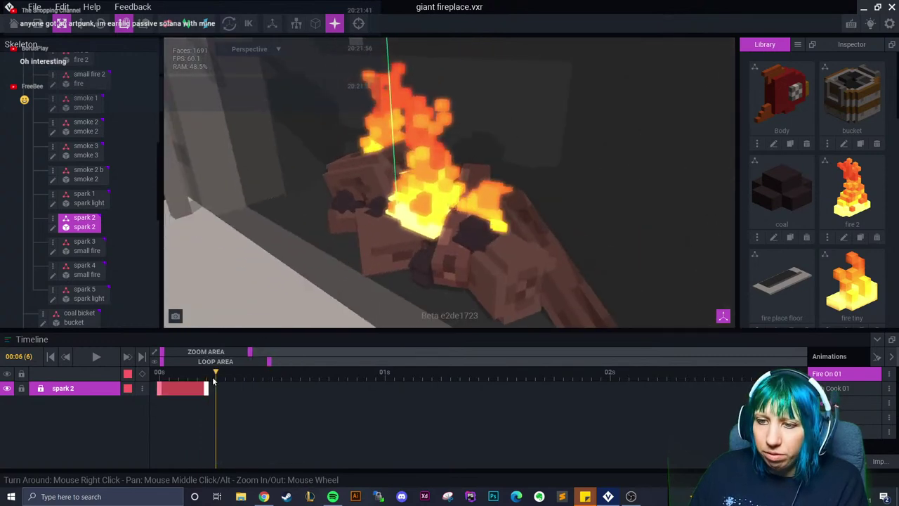
right_click_drag(189, 204, 520, 245)
key("w")
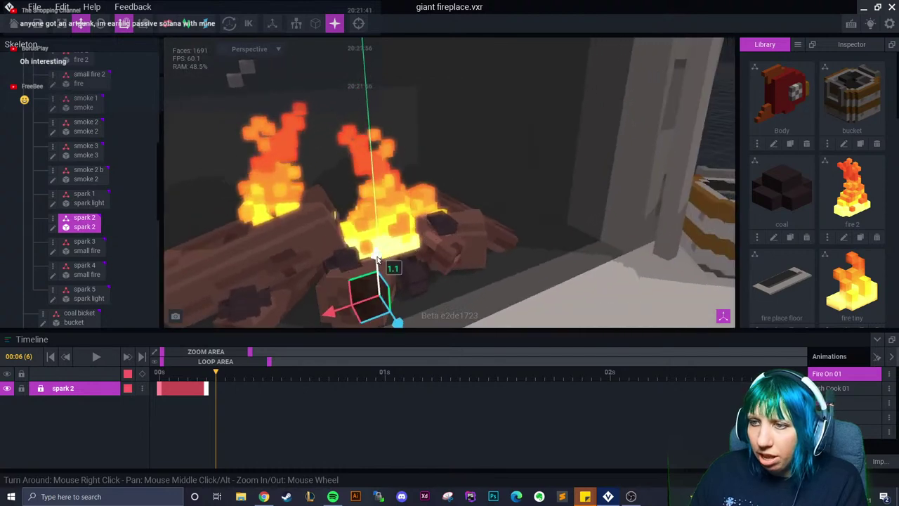
left_click_drag(368, 225, 365, 146)
left_click_drag(325, 206, 250, 197)
Refine spark 2's frame-6 position within a plane and along one axis
right_click_drag(249, 197, 319, 204)
left_click_drag(320, 204, 327, 118)
right_click_drag(327, 118, 349, 141)
left_click_drag(366, 210, 362, 223)
right_click_drag(362, 224, 354, 214)
left_click_drag(355, 214, 386, 221)
right_click_drag(387, 220, 478, 186)
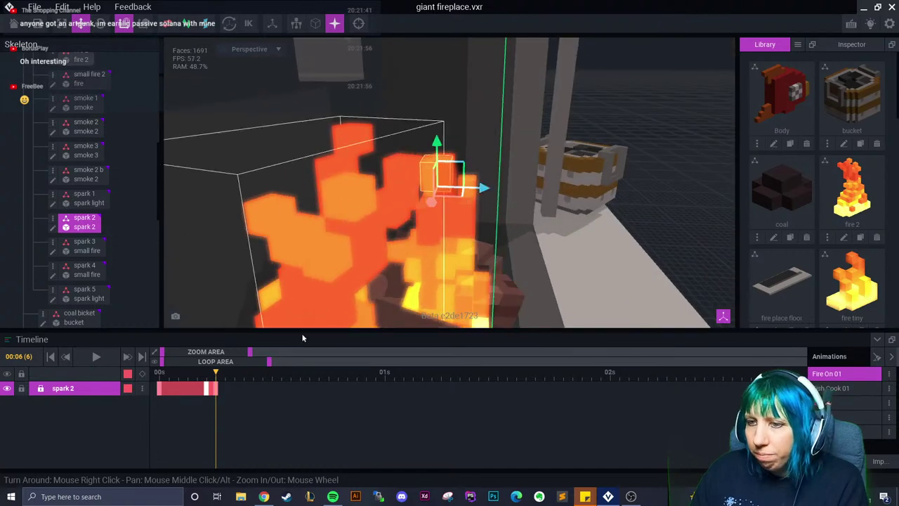
At frame 11, tilt spark 2 slightly and move it along its vertical axis
left_click(263, 373)
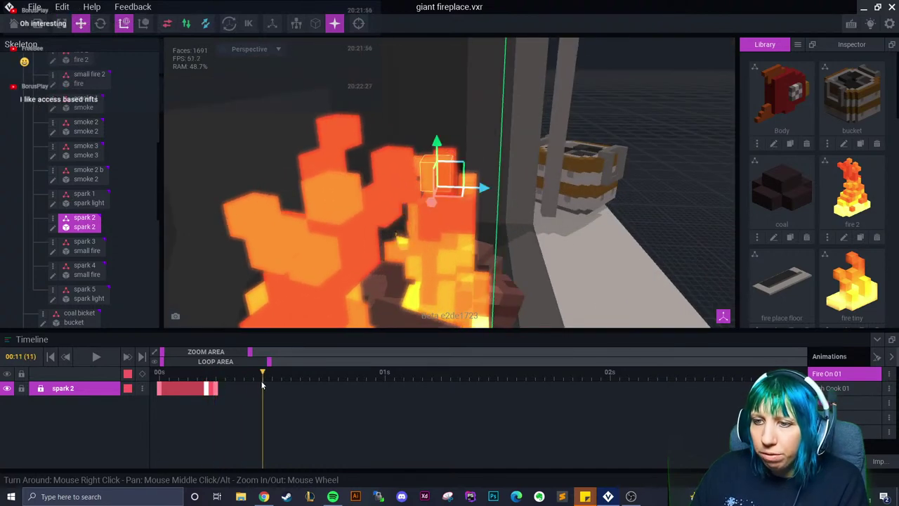
key("e")
left_click_drag(474, 160, 475, 164)
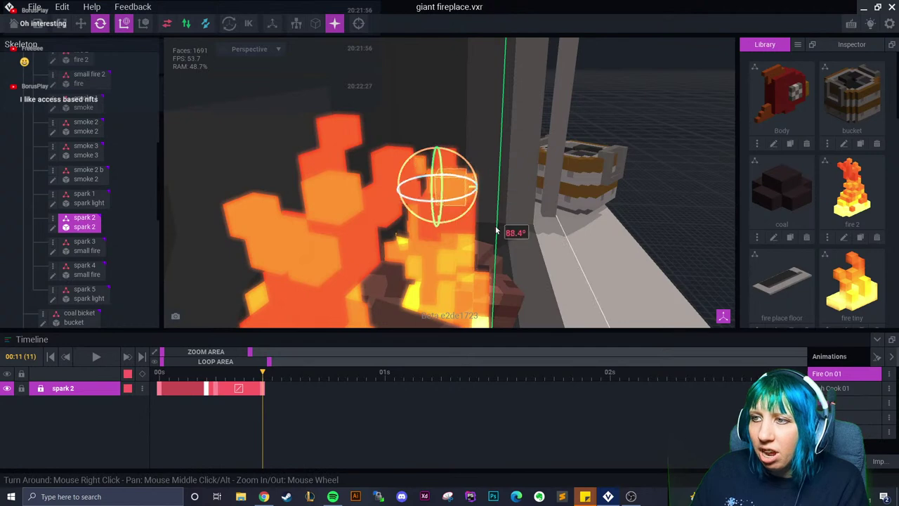
key("w")
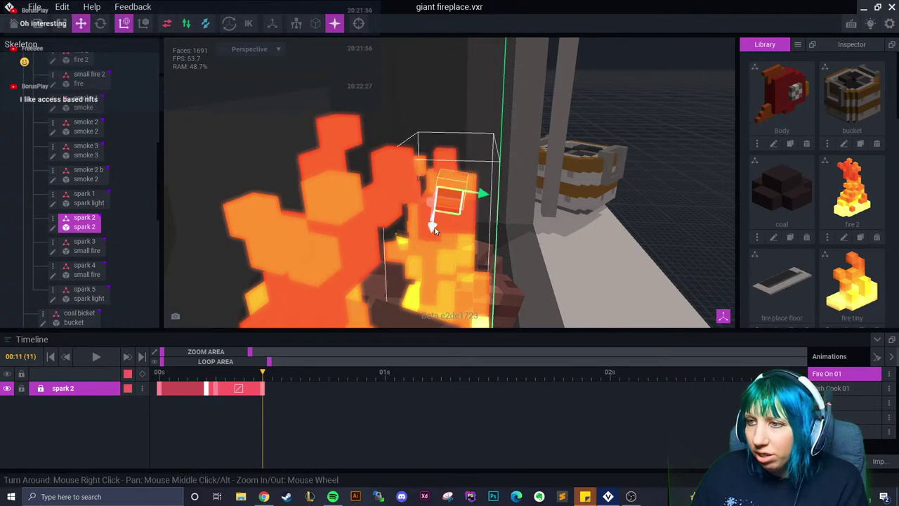
scroll(442, 244, "up", 2)
scroll(441, 244, "up", 1)
left_click_drag(425, 140, 381, 228)
right_click_drag(380, 228, 293, 225)
Around frame 16, lower spark 2 and spin it around
left_click_drag(254, 397, 311, 401)
left_click_drag(316, 195, 334, 299)
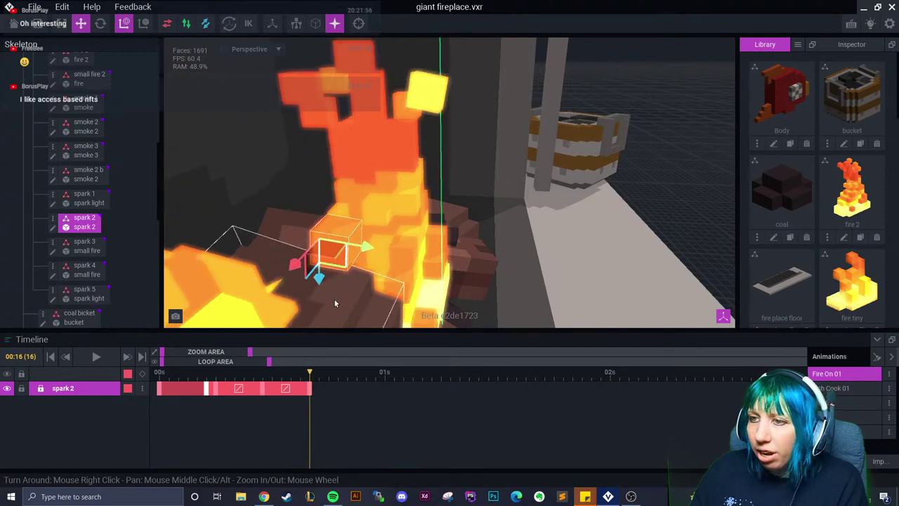
scroll(334, 299, "up", 3)
scroll(339, 219, "down", 2)
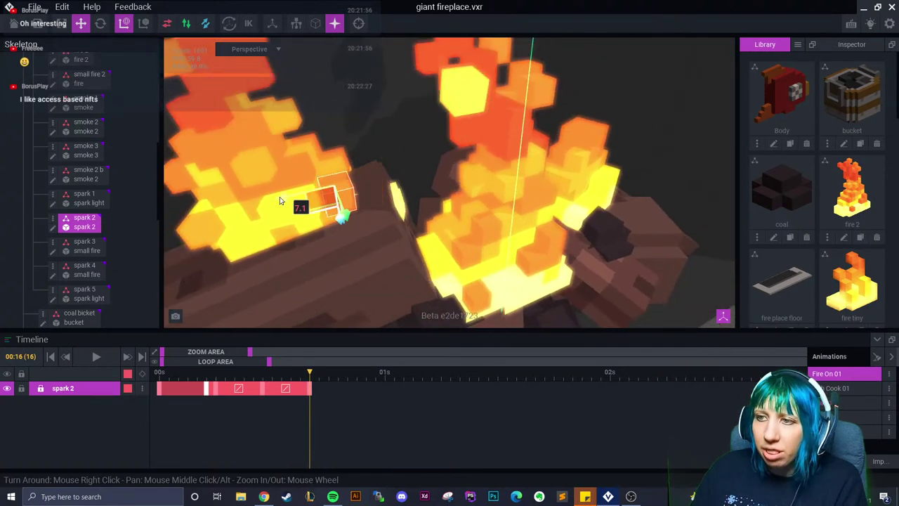
left_click(101, 23)
right_click_drag(449, 182, 429, 168)
left_click_drag(441, 151, 439, 163)
right_click_drag(430, 172, 331, 115)
left_click(328, 114)
left_click(355, 155)
left_click_drag(323, 114, 337, 130)
At frame 19, spin spark 2 further and move it down and right
left_click(281, 373)
left_click_drag(255, 378, 337, 376)
right_click_drag(309, 274, 330, 126)
left_click_drag(330, 126, 370, 141)
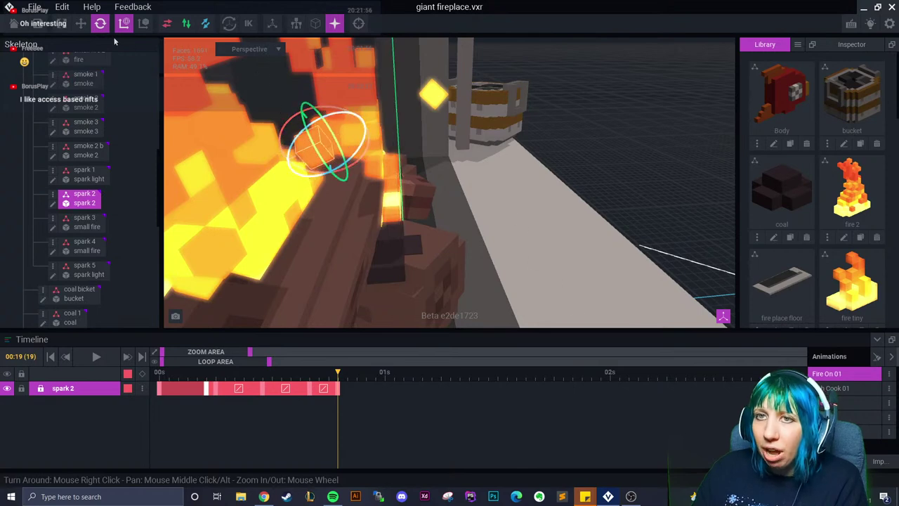
key("w")
right_click_drag(337, 191, 287, 124)
left_click_drag(287, 121, 332, 193)
At frame 23, move spark 2 further down-right and add keyframes on its track
left_click_drag(337, 389, 375, 389)
right_click(343, 389)
left_click(363, 419)
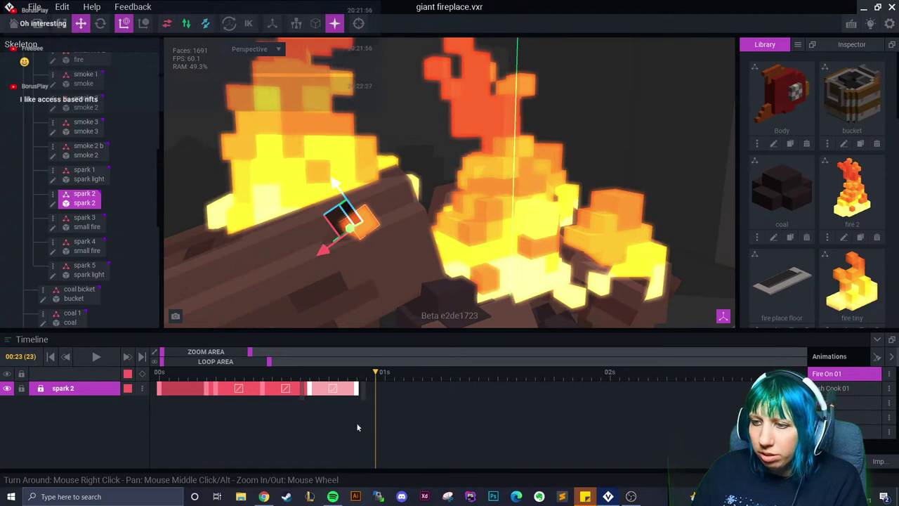
right_click(356, 390)
left_click(372, 285)
right_click(376, 390)
left_click(382, 285)
At frame 25, push spark 2 along one axis and nudge it back left, ending at frame 26
left_click_drag(378, 386, 394, 384)
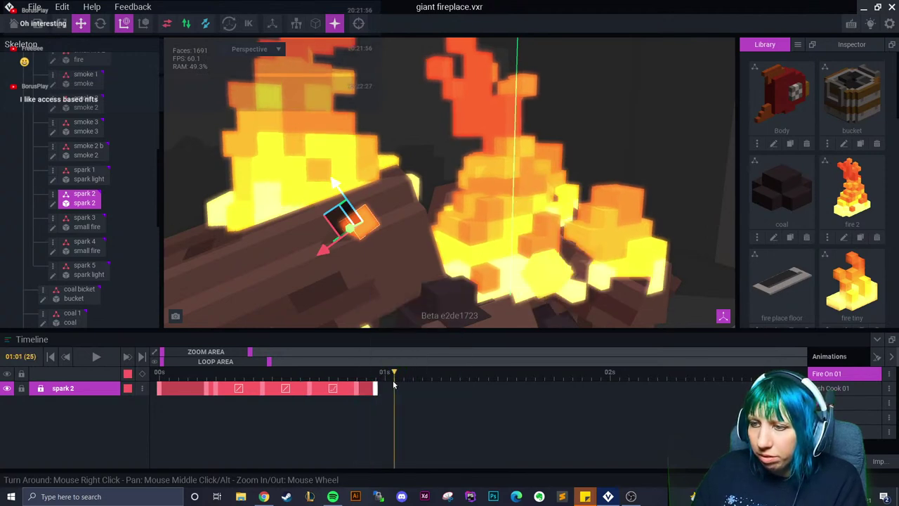
left_click_drag(334, 187, 344, 246)
right_click_drag(344, 246, 320, 249)
left_click_drag(318, 249, 313, 249)
left_click(404, 391)
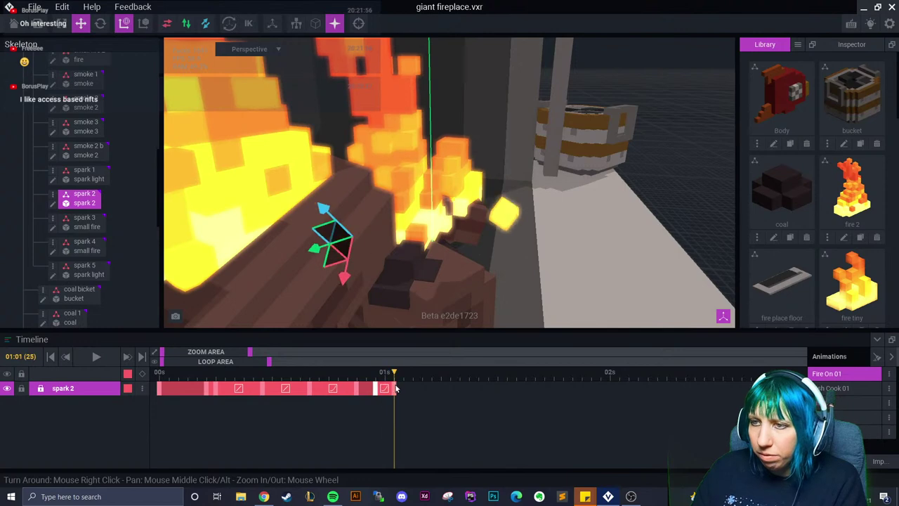
right_click_drag(442, 318, 254, 193)
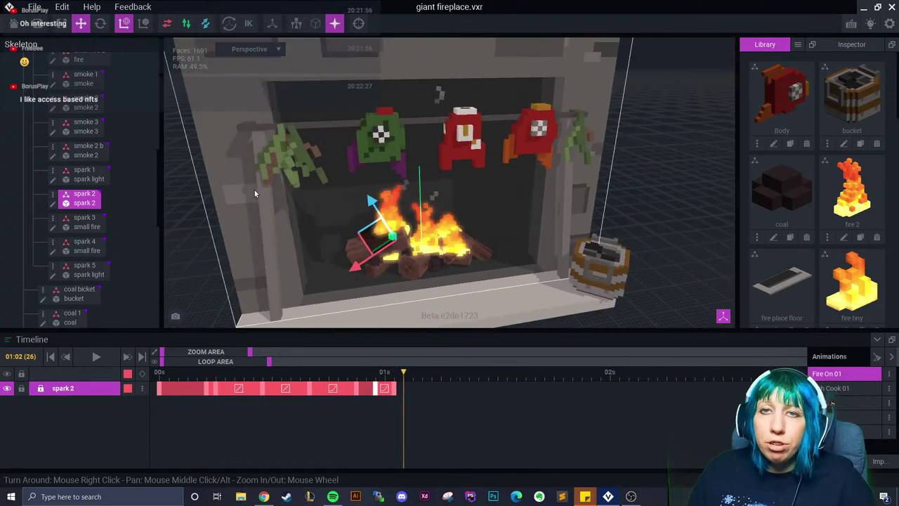
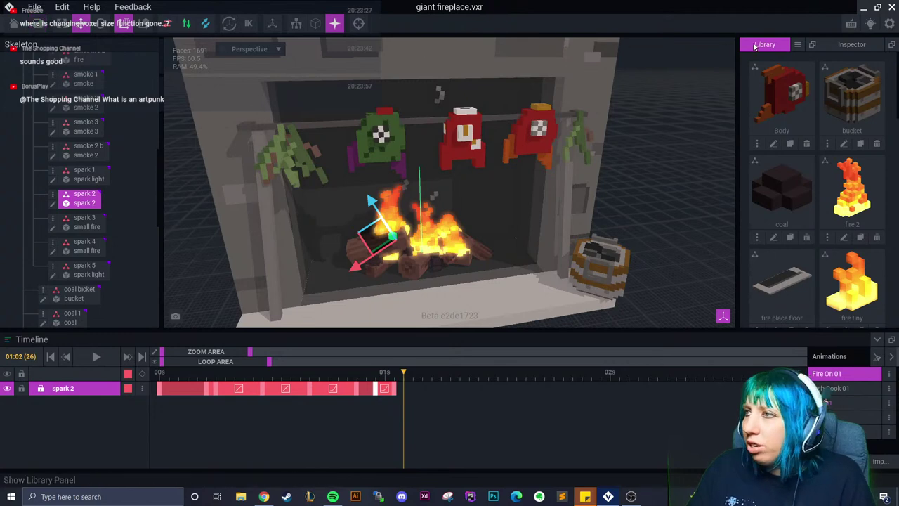
Create a new empty model named 'l' in the library and orbit its grid
left_click(797, 45)
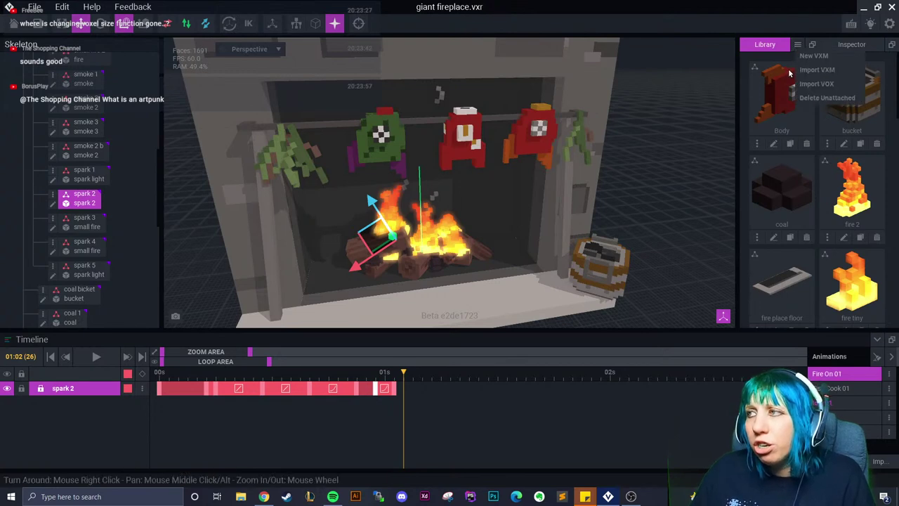
left_click(805, 70)
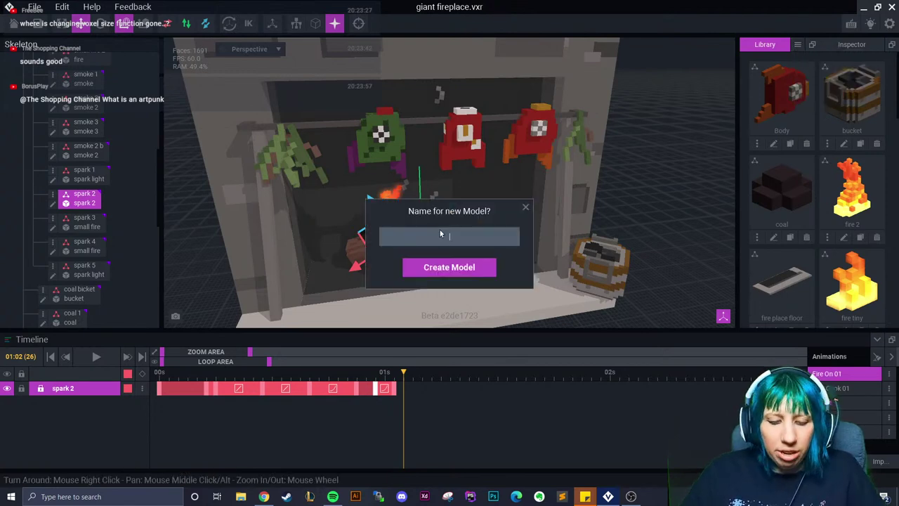
type("l")
key("Return")
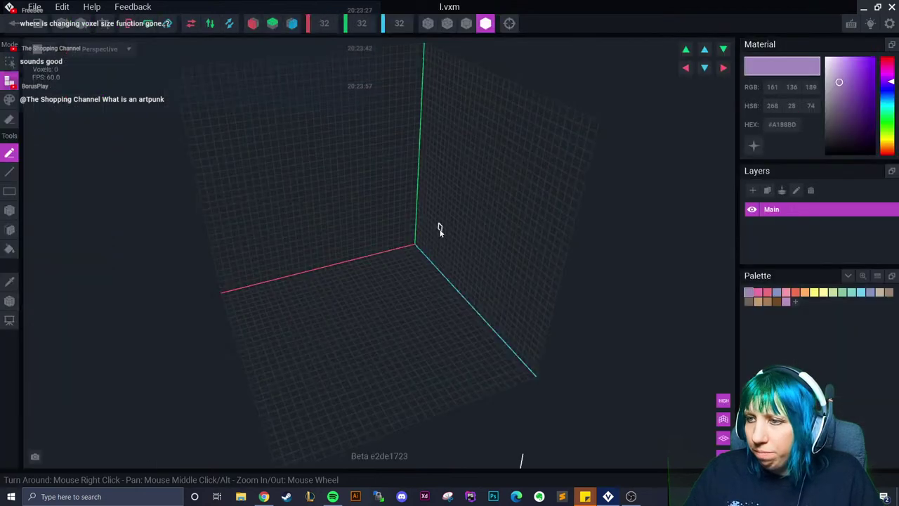
right_click_drag(407, 301, 399, 308)
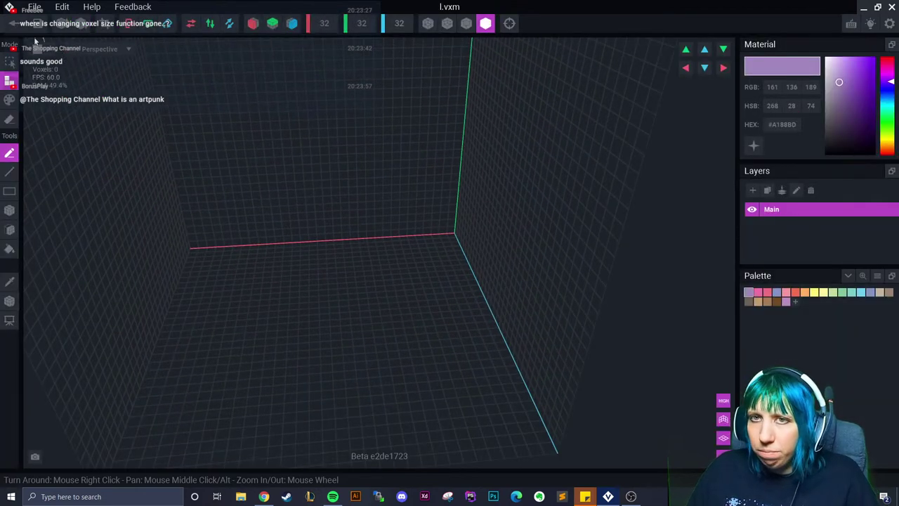
Close the empty 'l' model, back in the fireplace, and delete it from the library
left_click(13, 23)
left_click(449, 180)
scroll(855, 182, "down", 4)
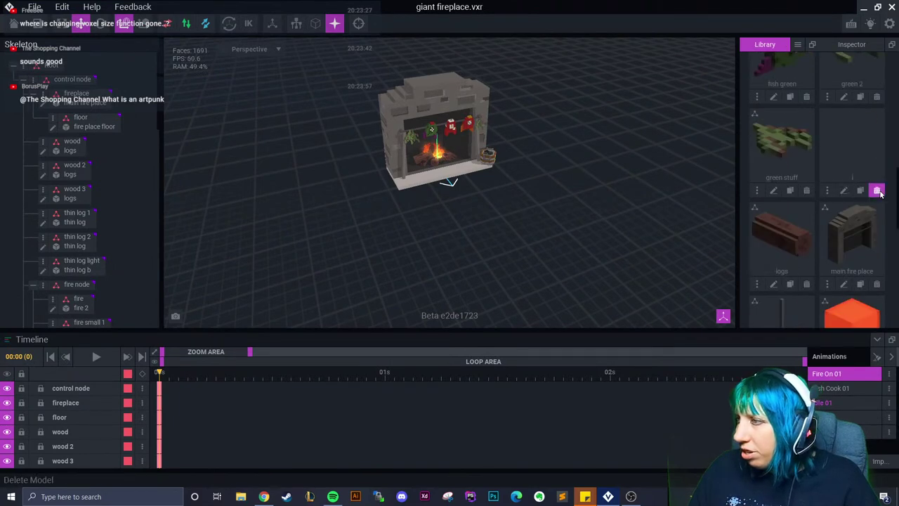
left_click(876, 191)
left_click(417, 182)
Open the metal pole1 model and orbit to inspect its front and thin side
left_click(844, 284)
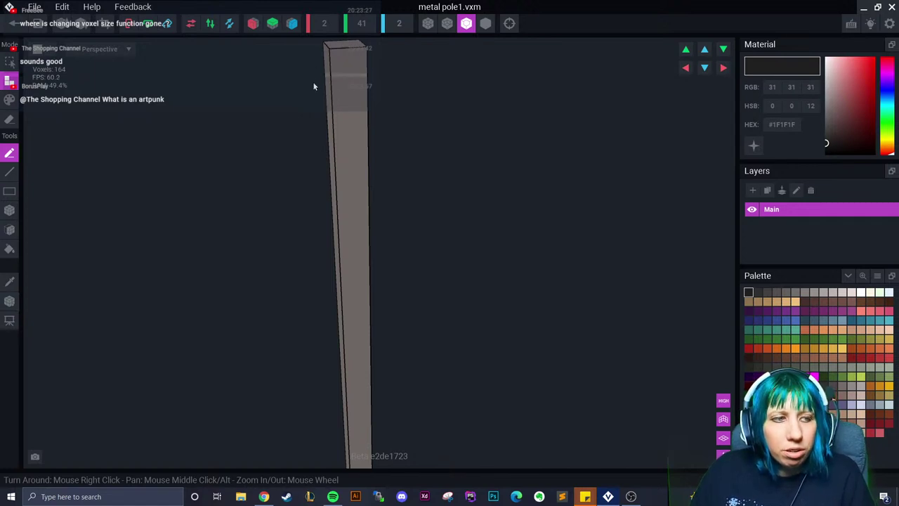
right_click_drag(336, 64, 328, 65)
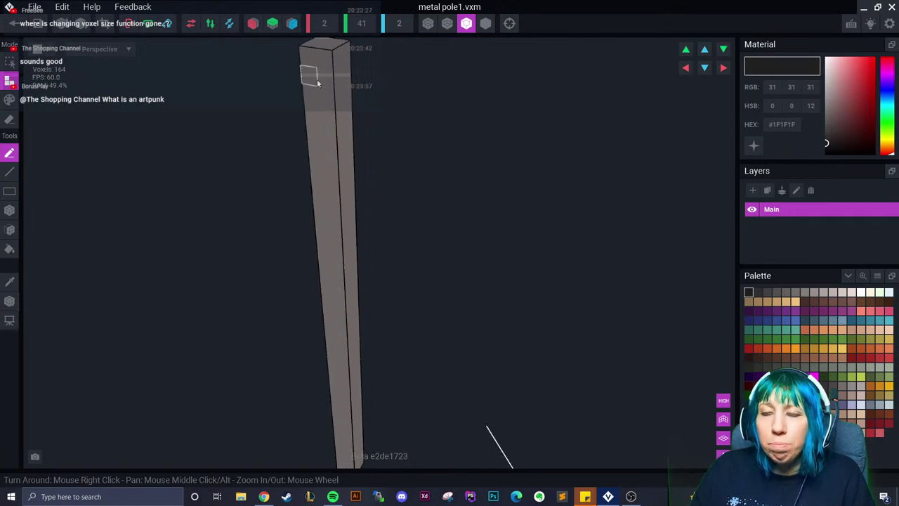
right_click_drag(316, 59, 335, 62)
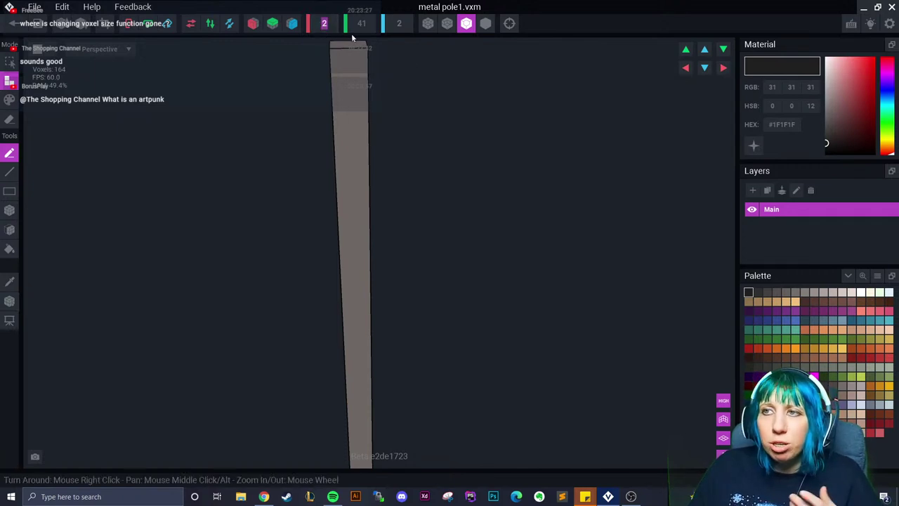
right_click_drag(408, 98, 344, 45)
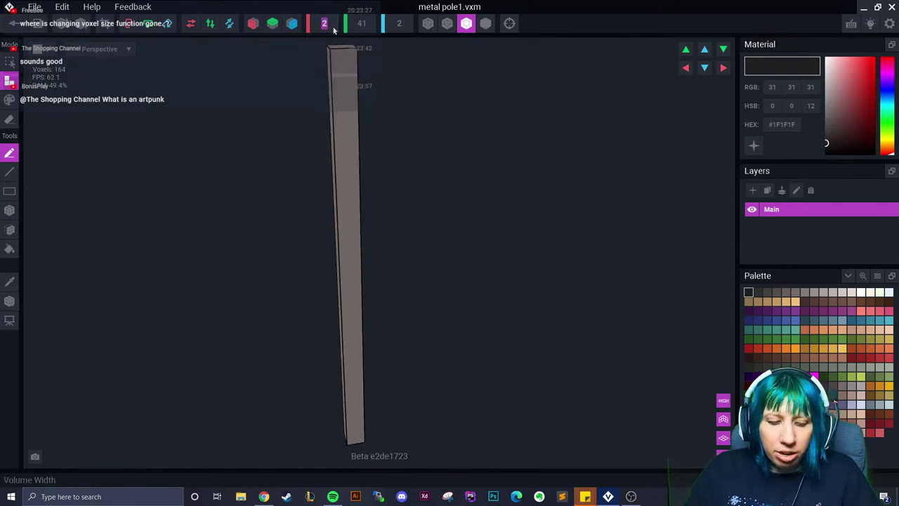
scroll(334, 28, "up", 3)
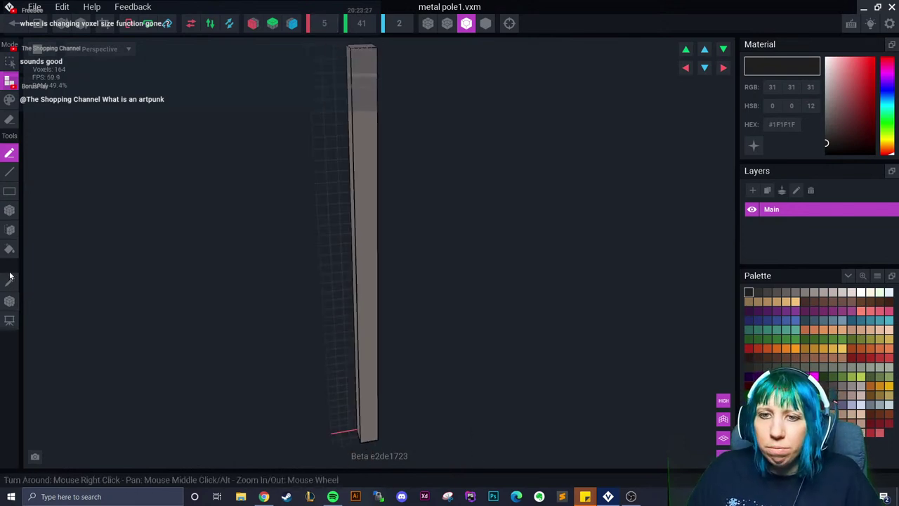
Pick the pole's grey, try and undo a leftward extrusion, then close metal pole1
left_click(365, 217, "alt")
key("e")
left_click_drag(344, 164, 220, 201)
key("ctrl+z")
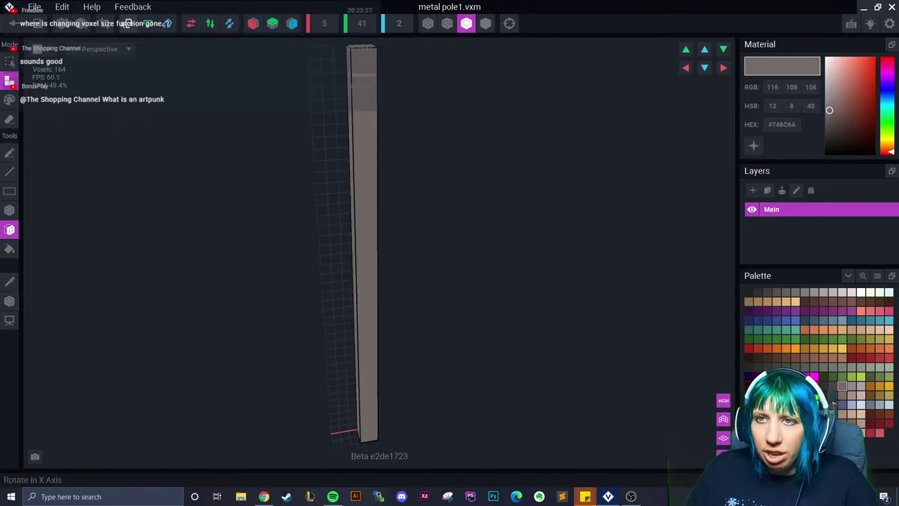
left_click(106, 23)
left_click(13, 23)
Save the pole changes and zoom in on the fireplace front
left_click(351, 180)
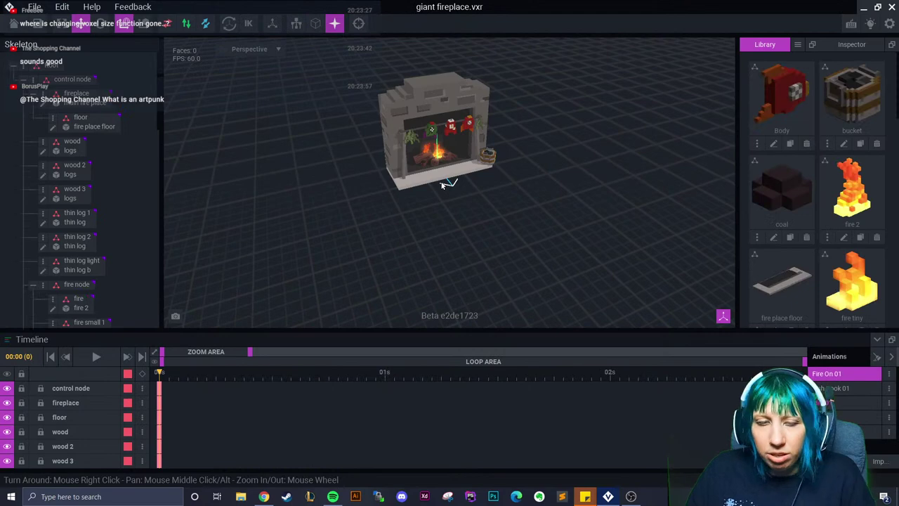
scroll(393, 215, "up", 5)
scroll(392, 216, "up", 6)
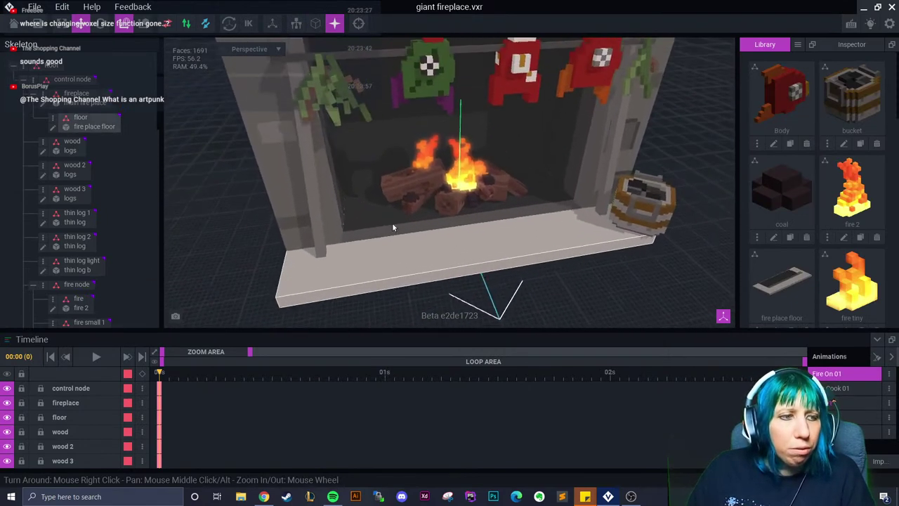
scroll(271, 155, "down", 6)
right_click_drag(352, 175, 419, 200)
scroll(419, 201, "up", 6)
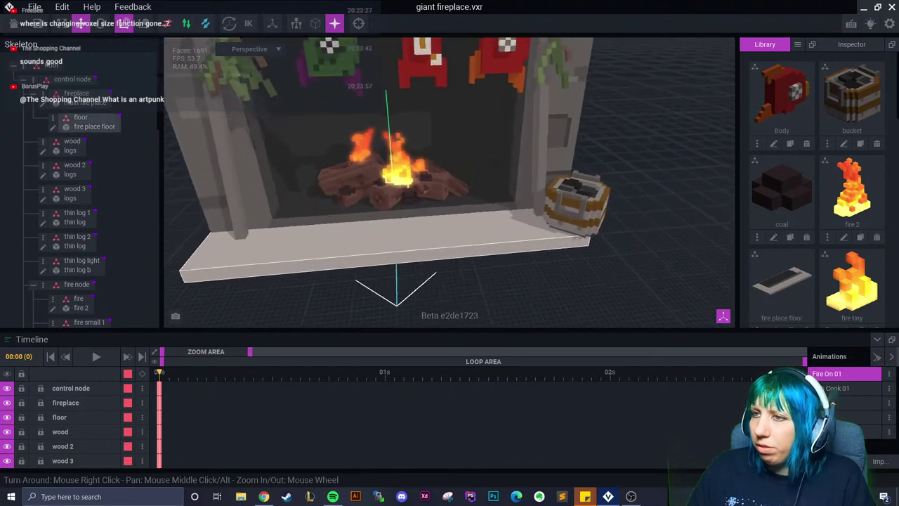
Start playback of the fire animation in the Timeline
left_click(98, 357)
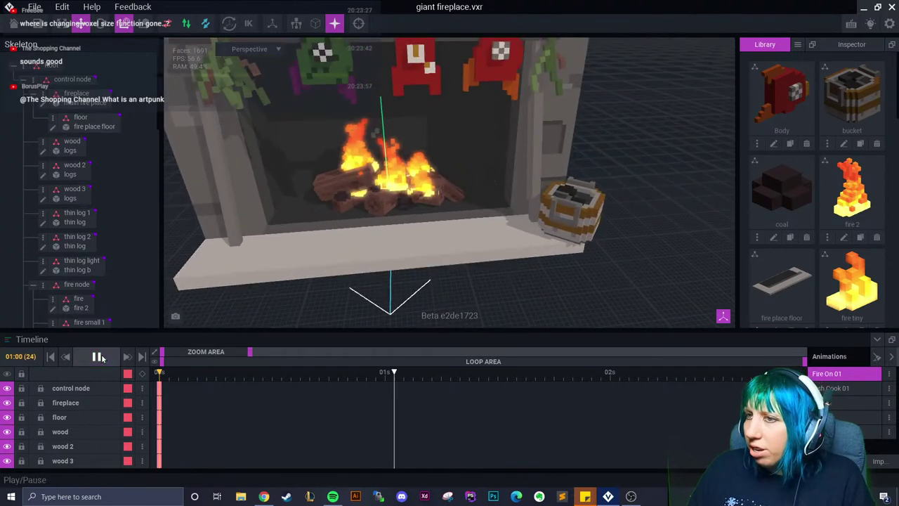
scroll(329, 306, "up", 5)
scroll(332, 302, "down", 2)
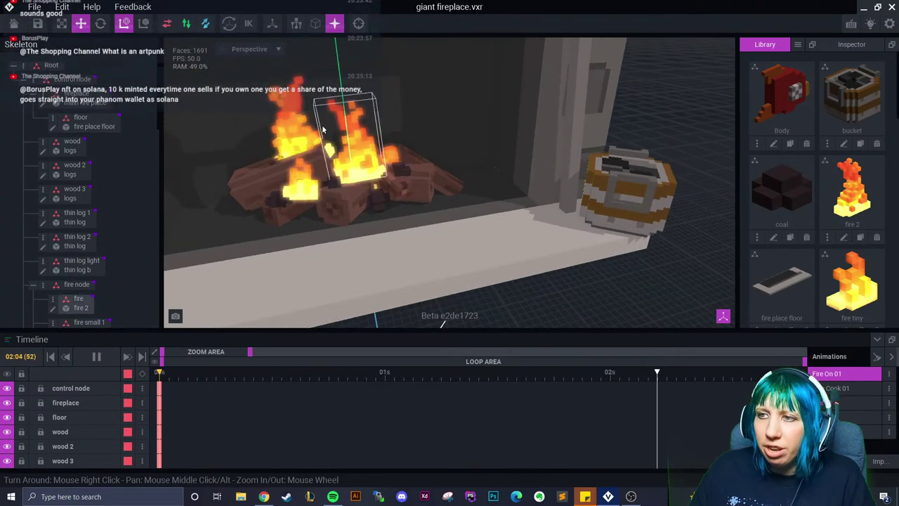
Inspect the flame, wood and wood 2 logs, then pause playback near two seconds
left_click(314, 159)
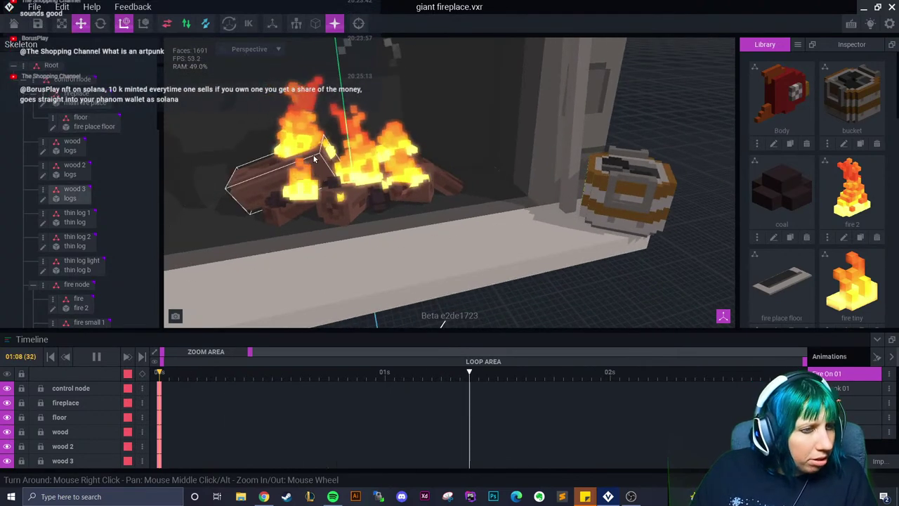
left_click(344, 151)
left_click(351, 189)
right_click_drag(351, 190, 366, 214)
scroll(355, 198, "down", 5)
left_click(392, 213)
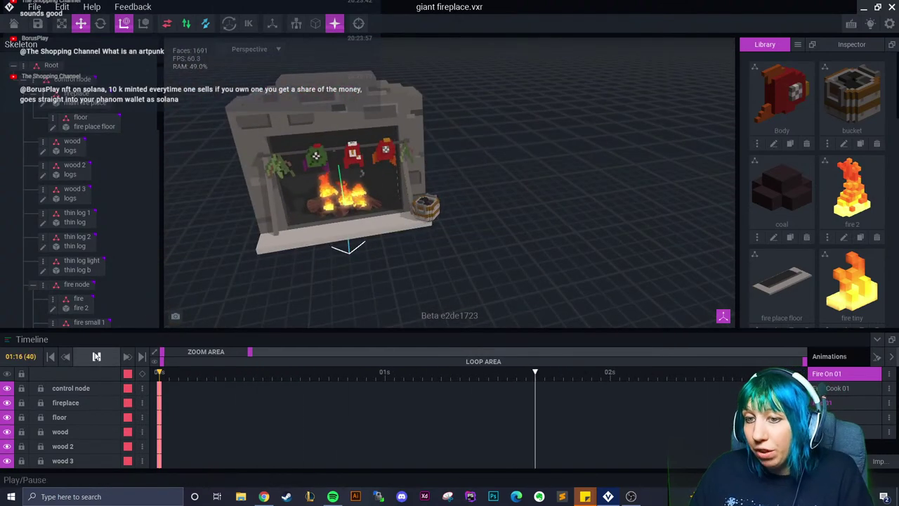
left_click(96, 356)
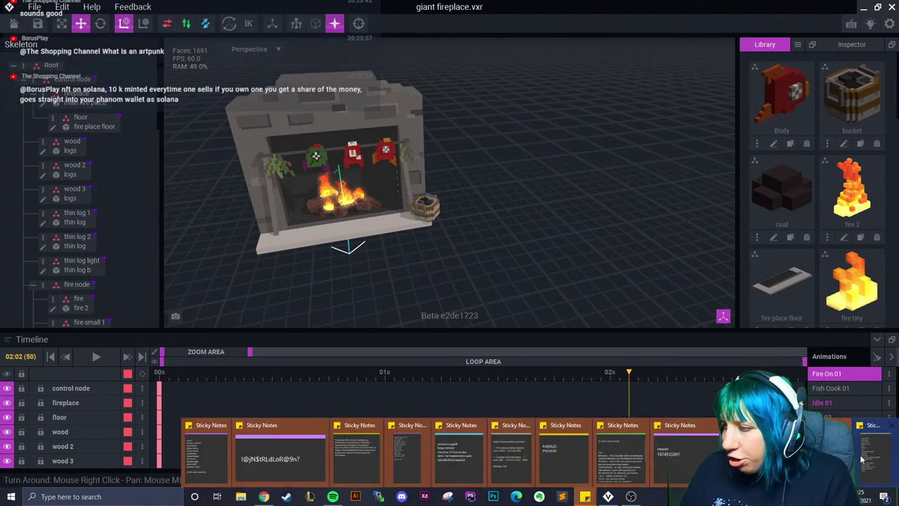
Review the Sticky Notes model list, from trees and ogre king to the grand dining table
left_click(585, 496)
left_click_drag(240, 84, 182, 106)
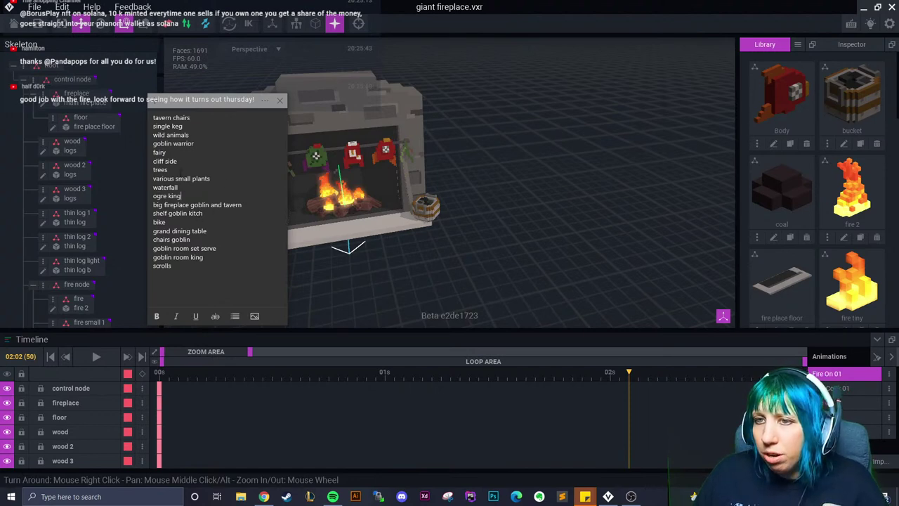
left_click(182, 169)
left_click(191, 196)
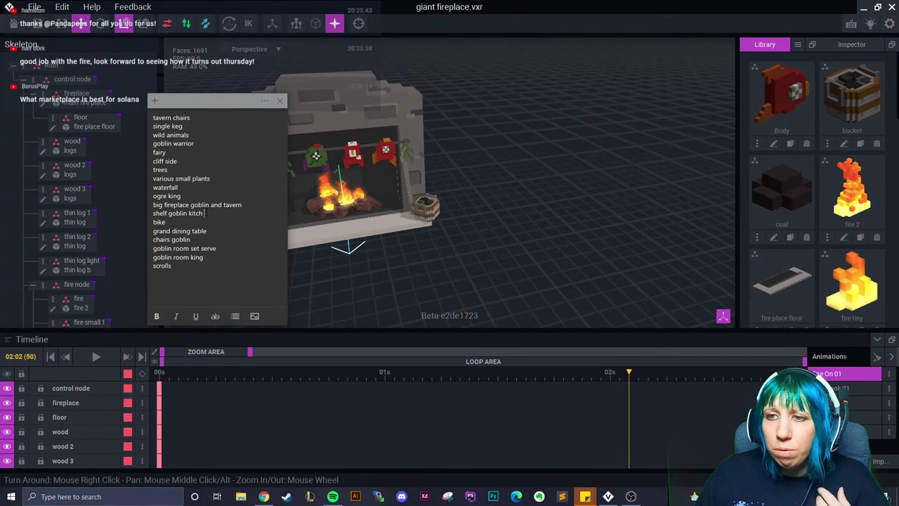
key("Down")
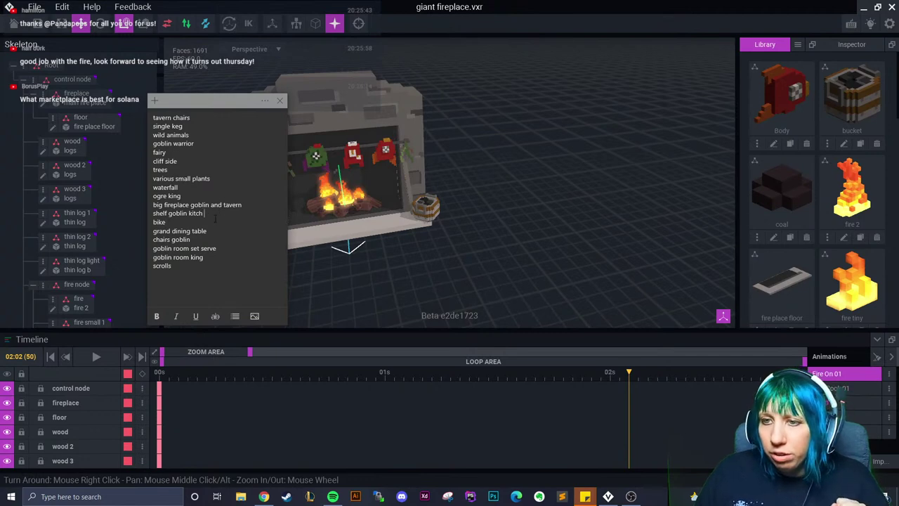
key("Down")
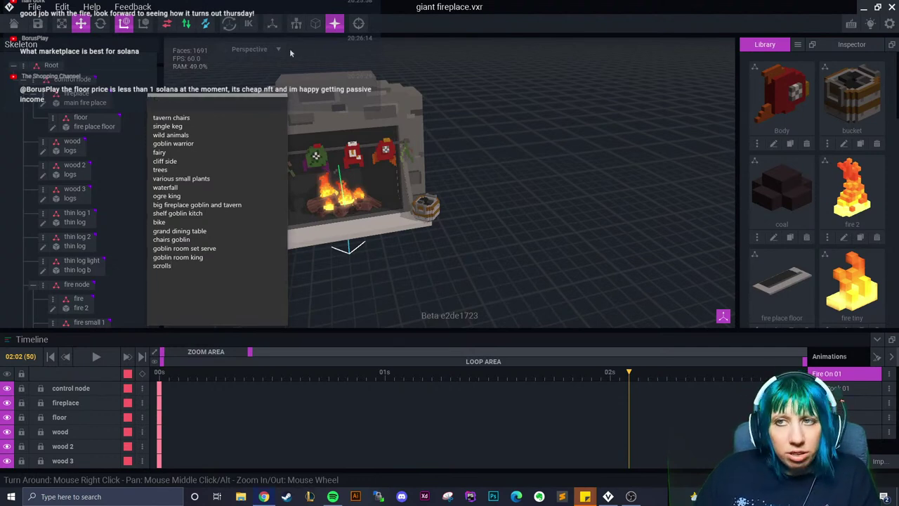
mouse_move(216, 104)
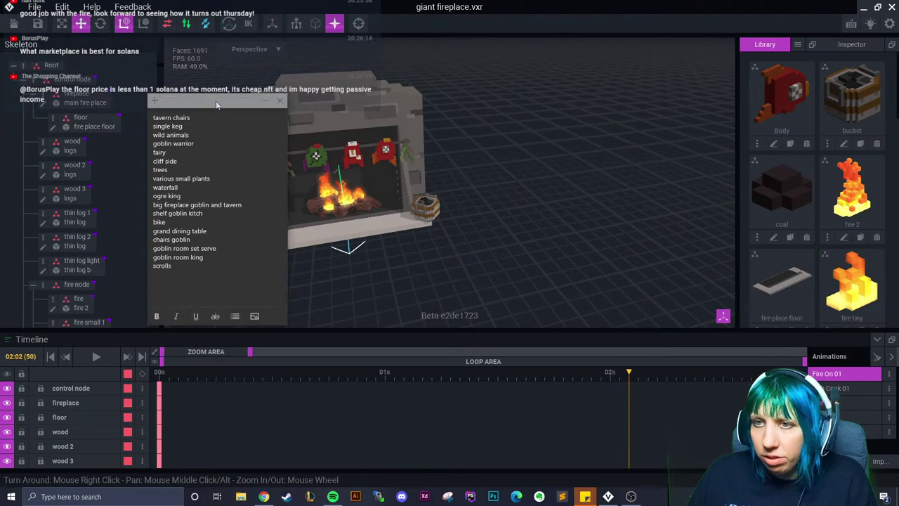
left_click_drag(216, 104, 179, 108)
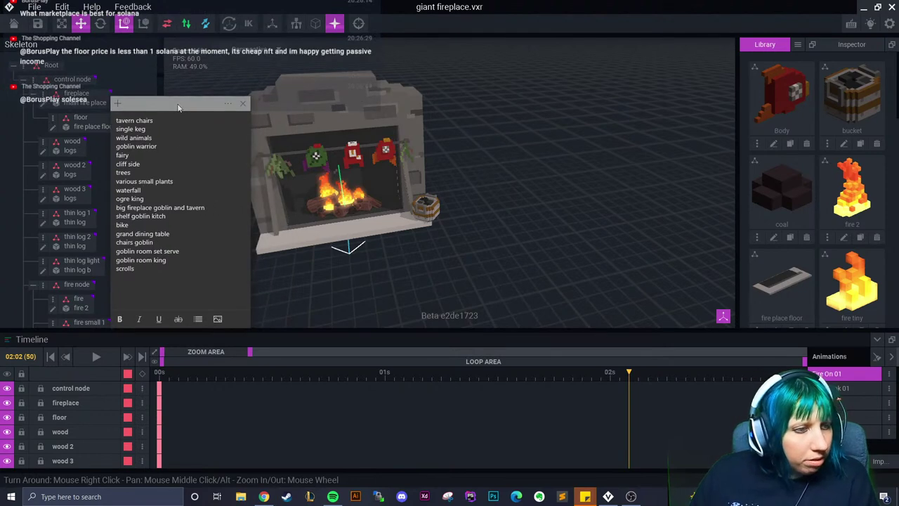
Return to the fireplace scene, then save and close giant fireplace.vxr
left_click(531, 167)
right_click_drag(531, 167, 485, 217)
scroll(483, 217, "up", 2)
scroll(483, 217, "up", 3)
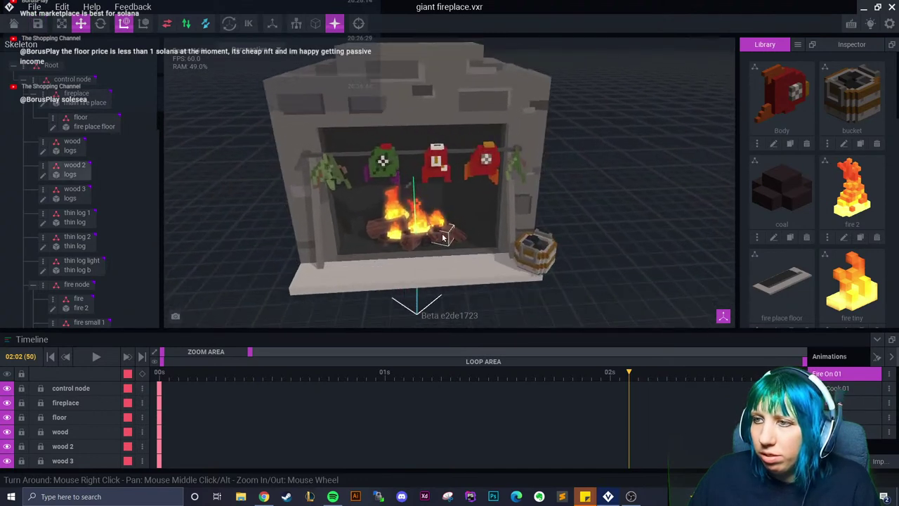
left_click(11, 6)
left_click(345, 179)
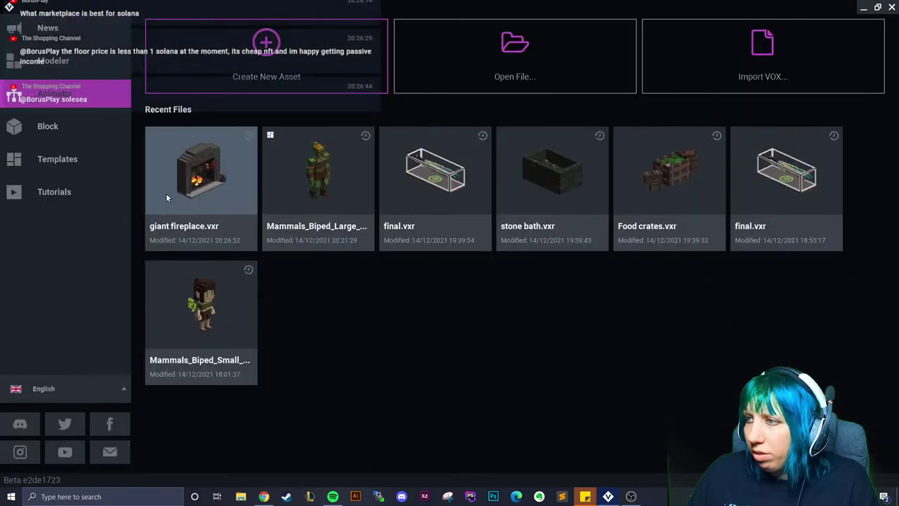